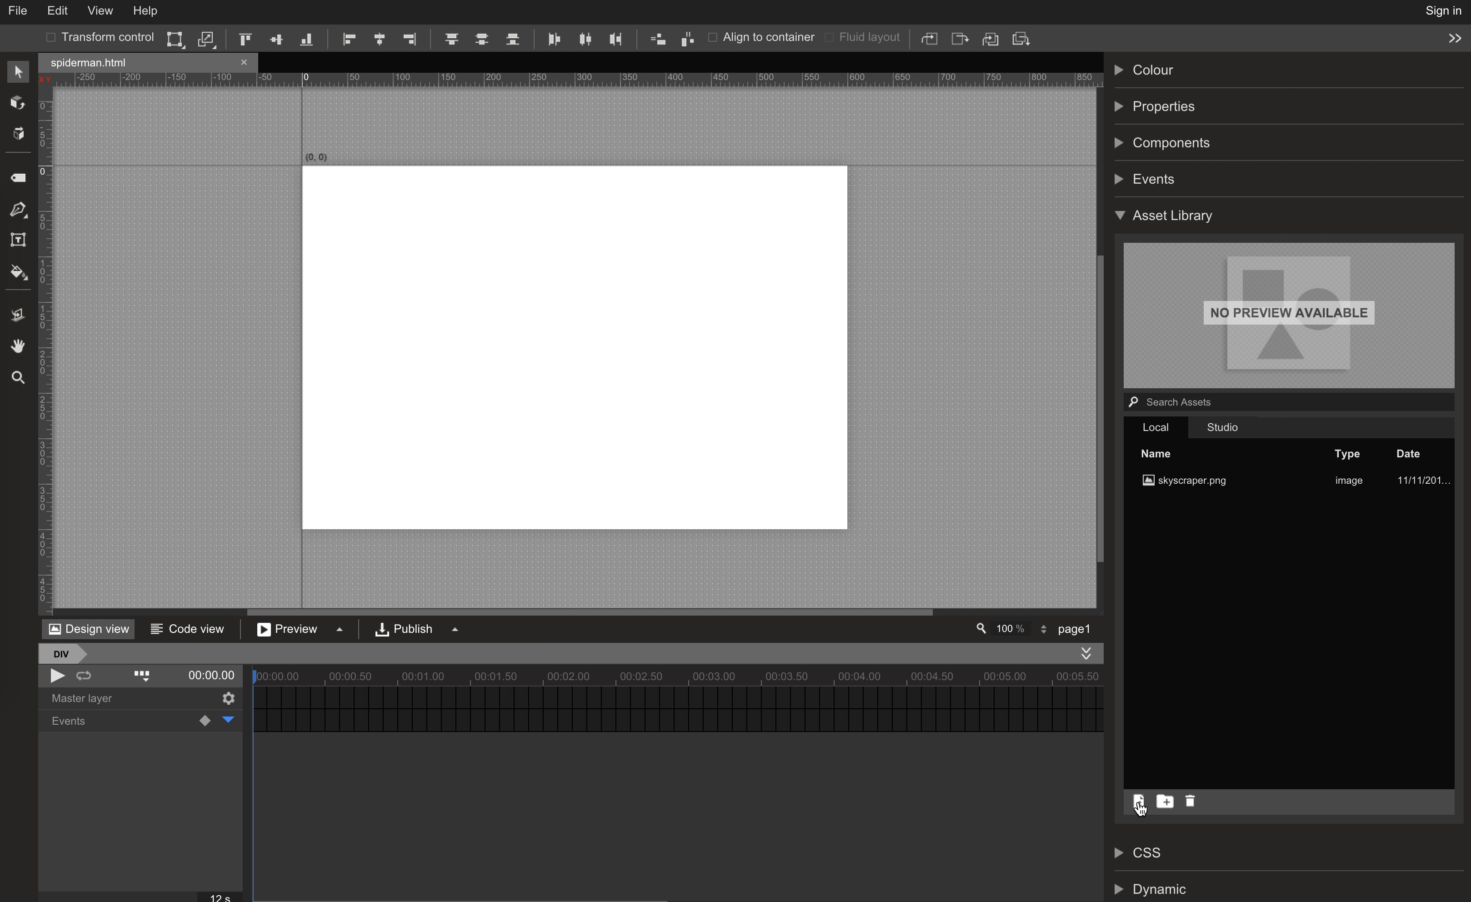
Find spiderman.png on the computer, import it into the Asset Library and preview it there.
left_click(1006, 112)
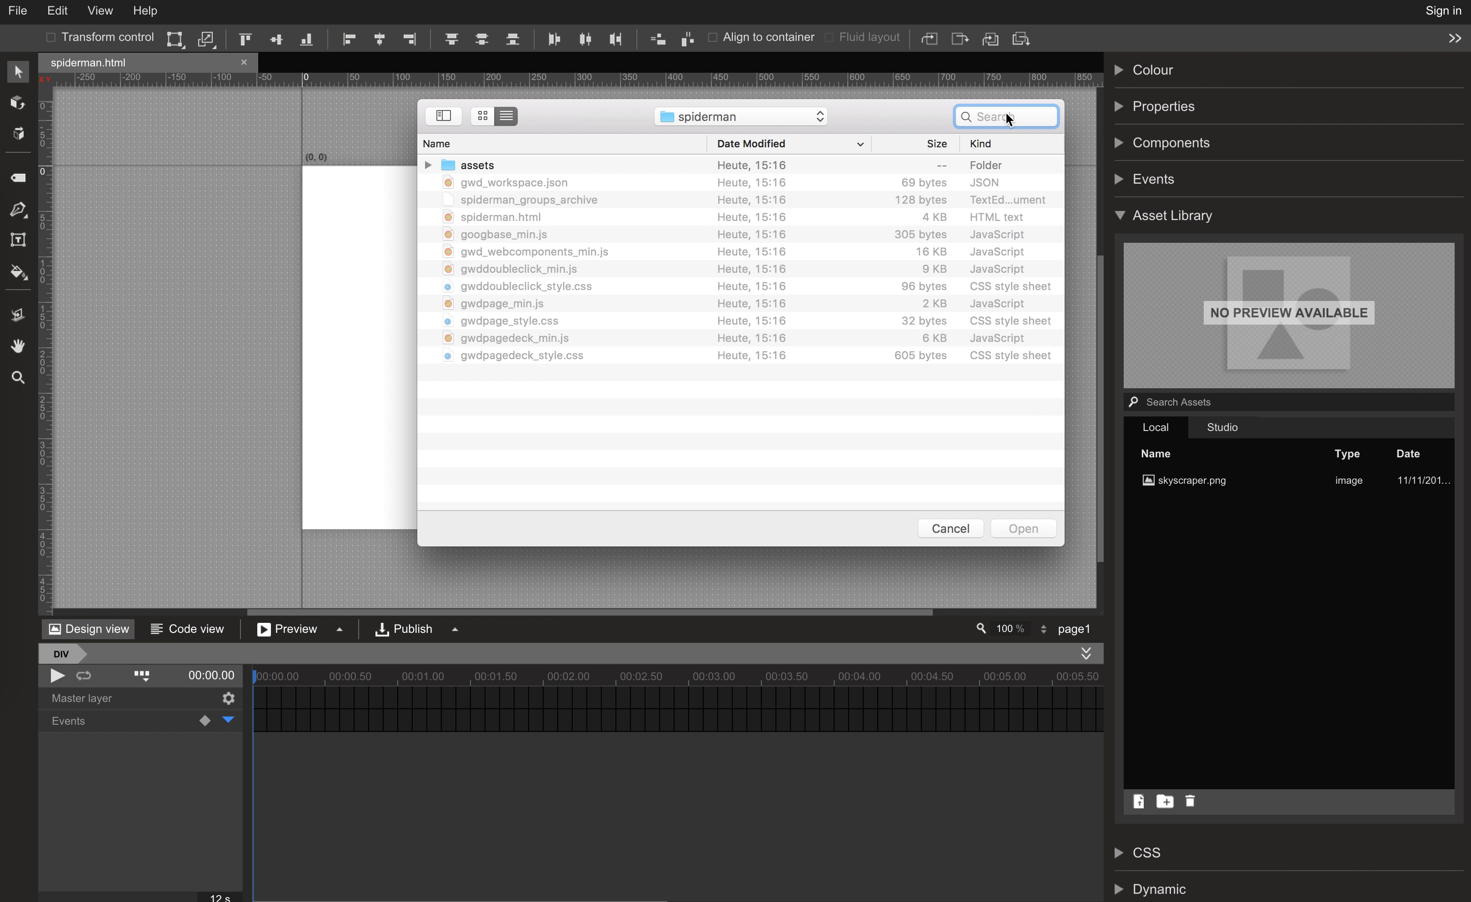
type("spiderman")
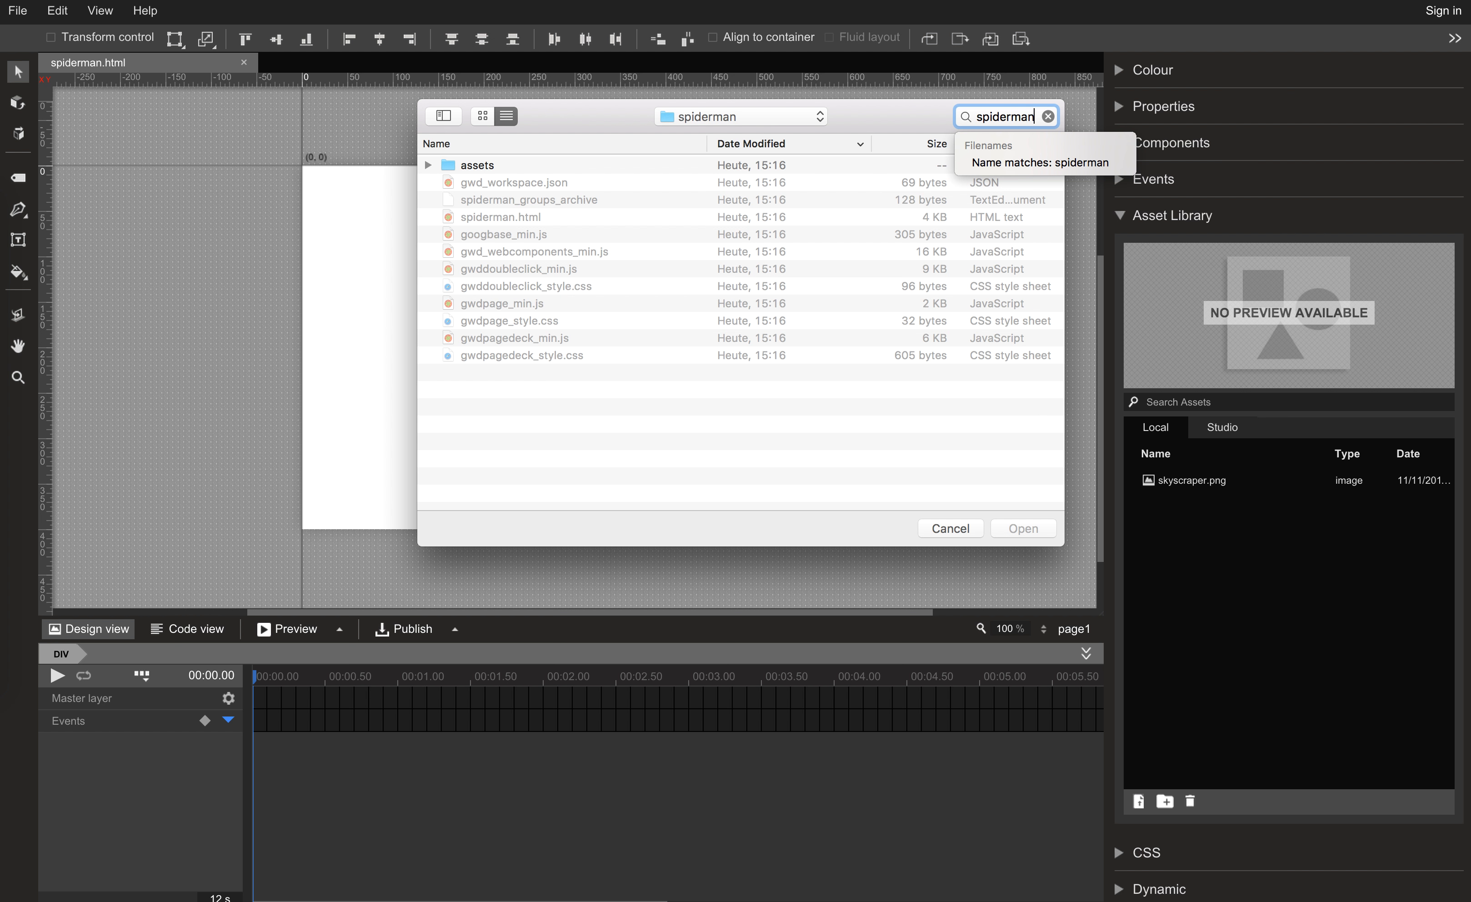
left_click(480, 263)
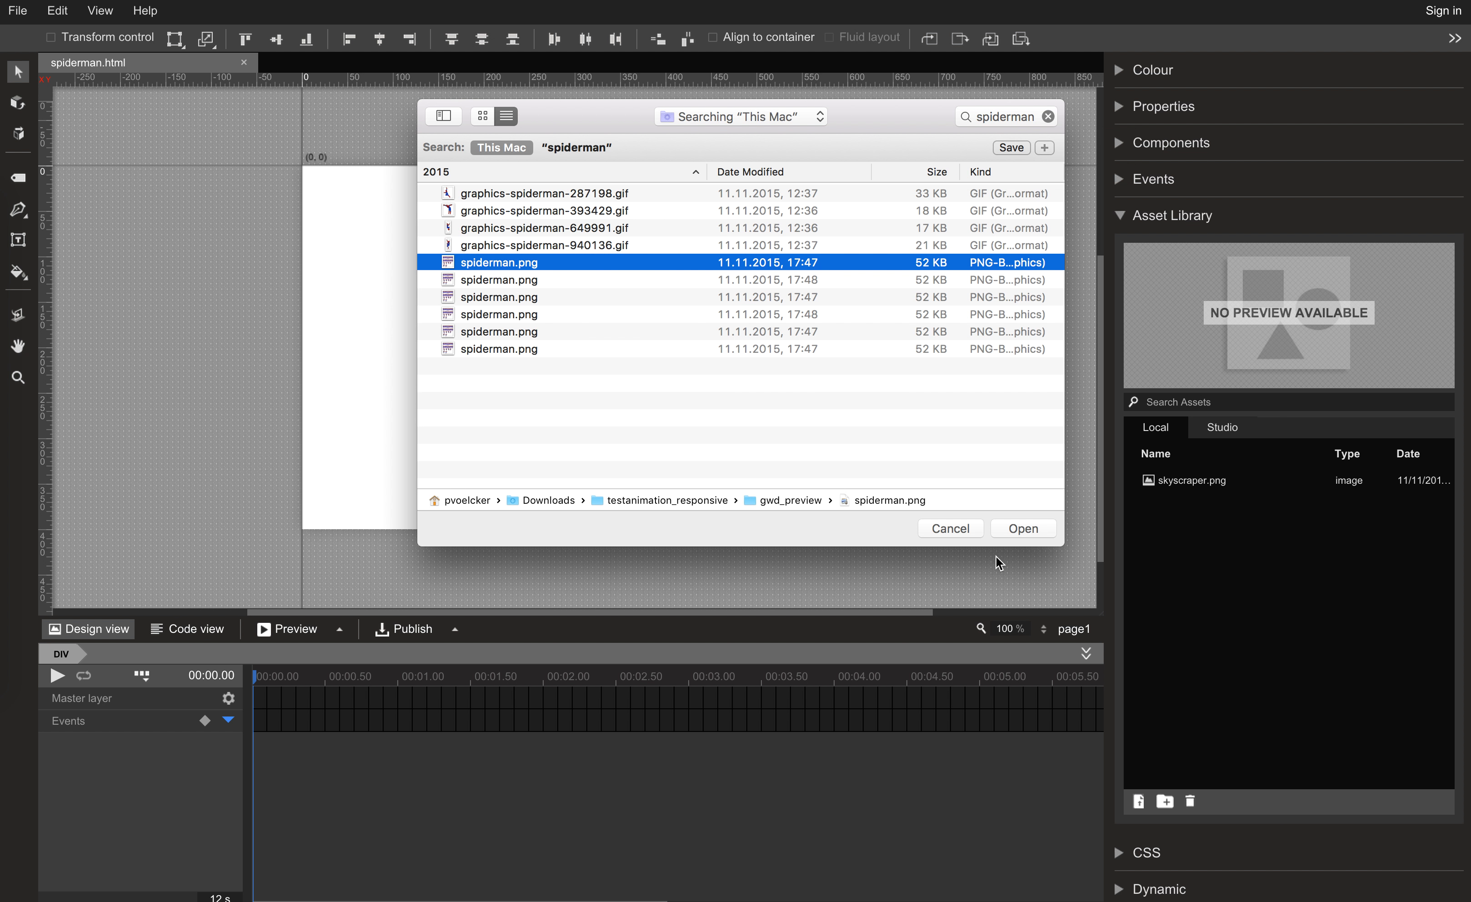
left_click(1011, 527)
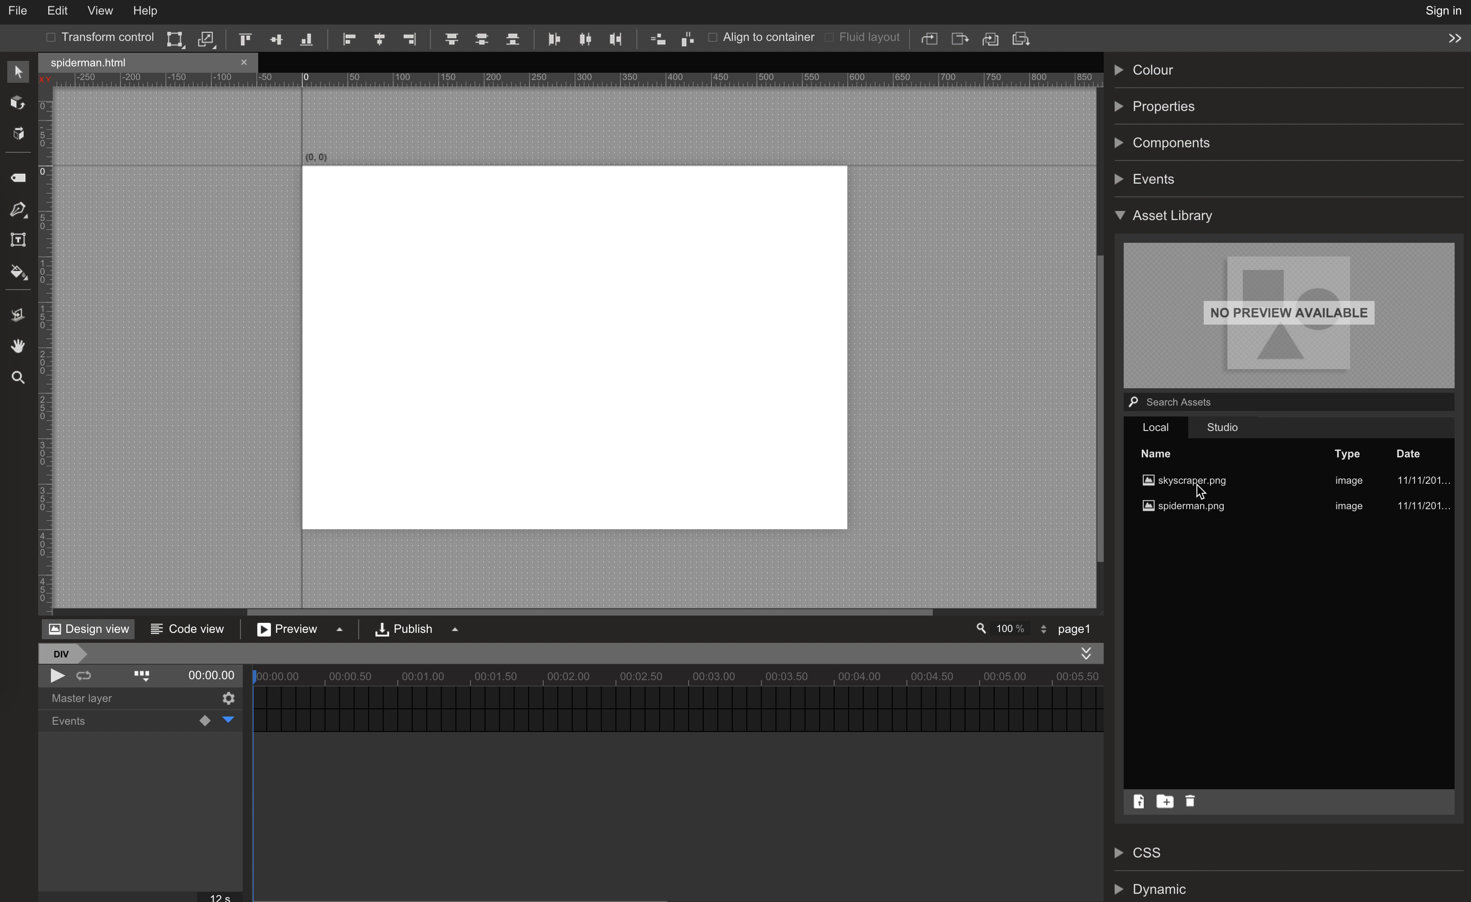
left_click(1187, 510)
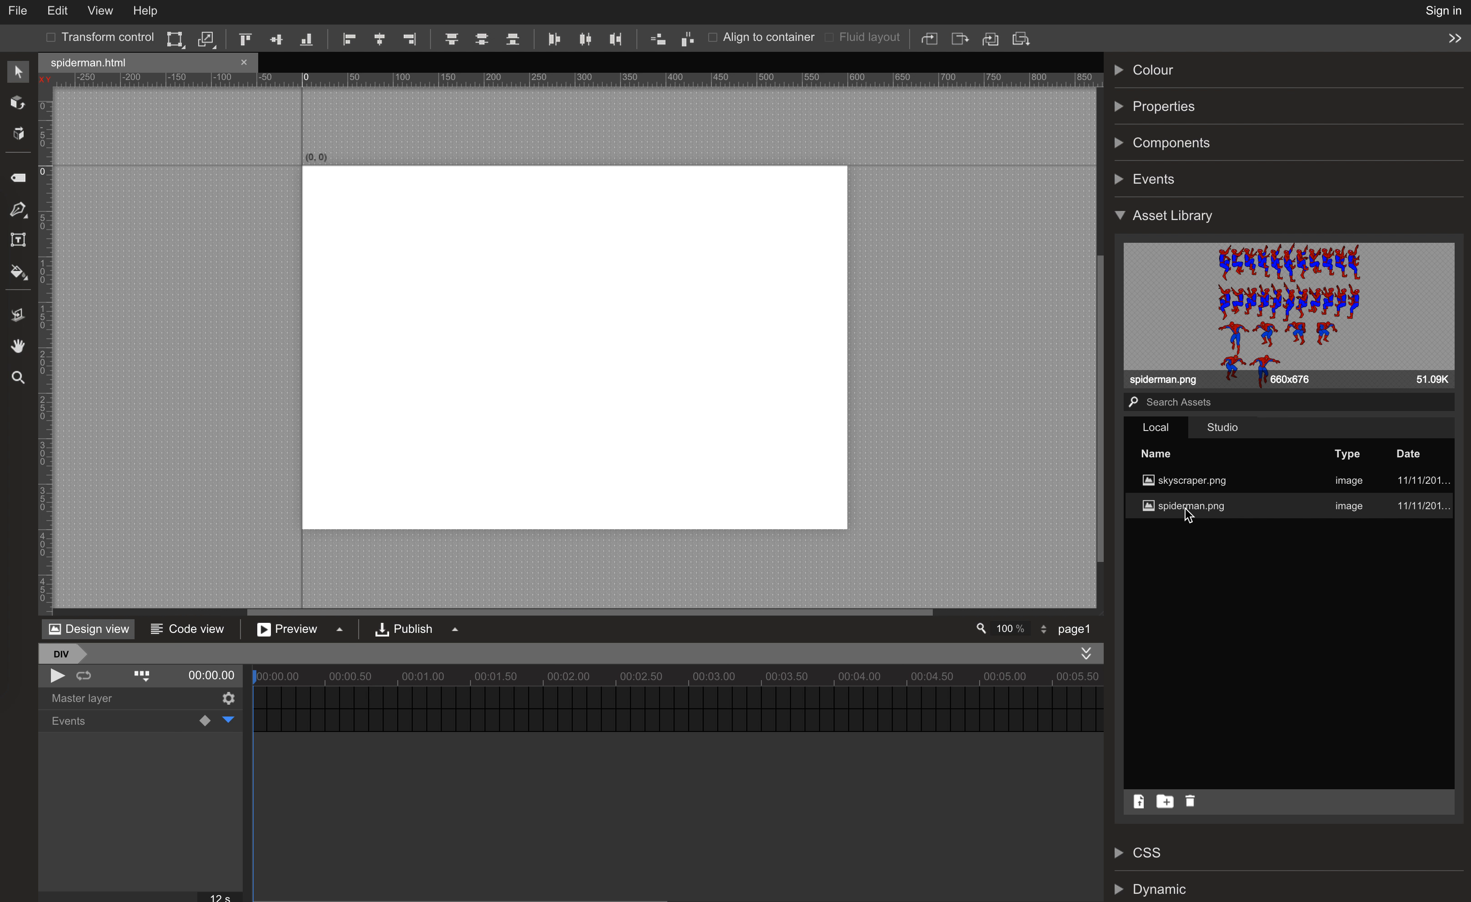
left_click_drag(1185, 506, 421, 218)
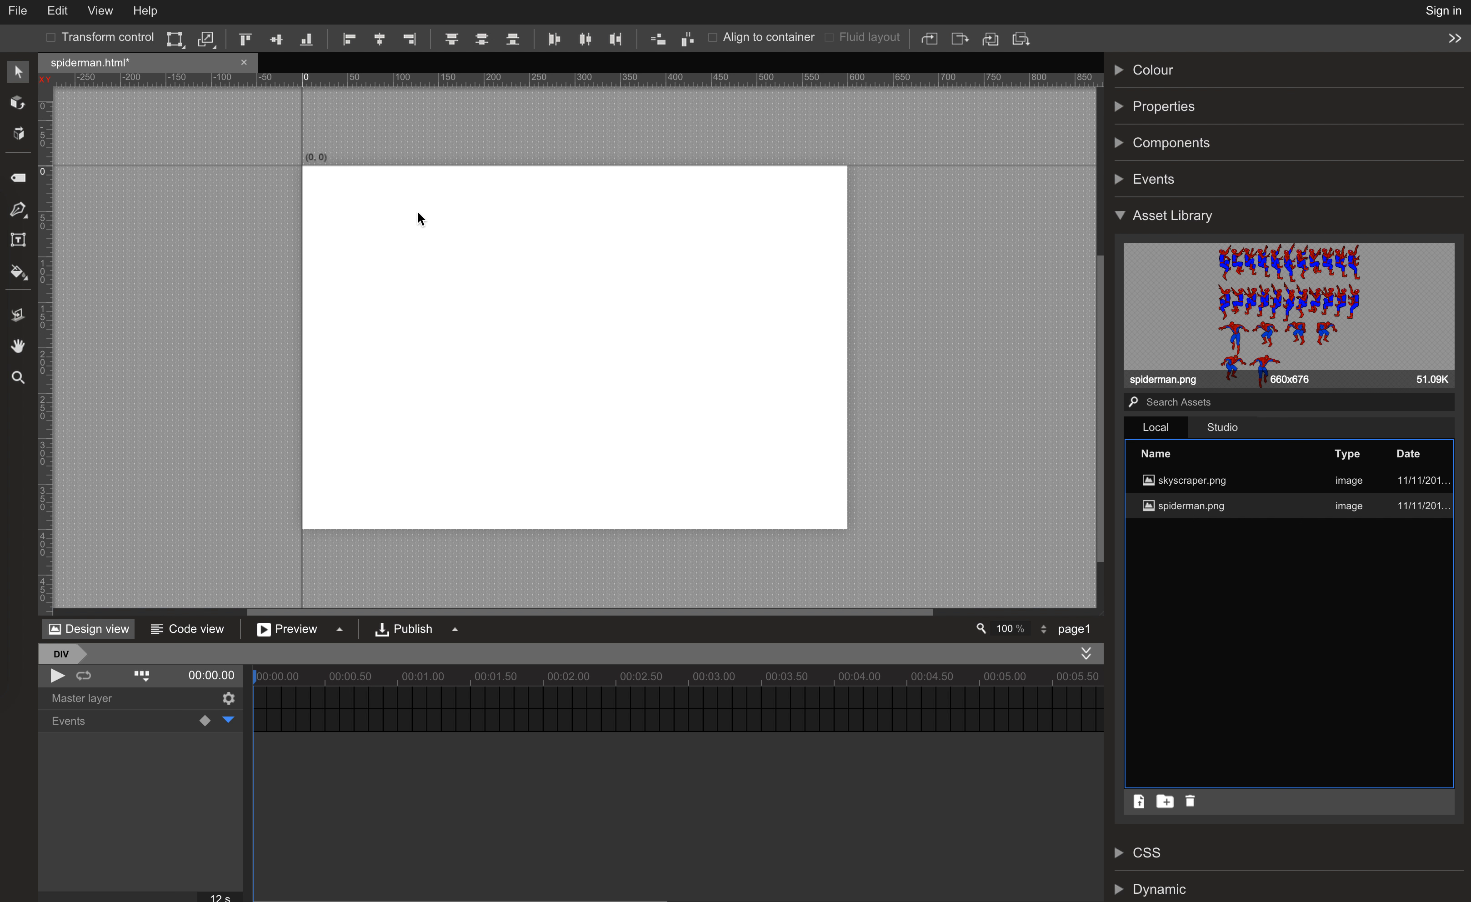
left_click_drag(456, 258, 348, 223)
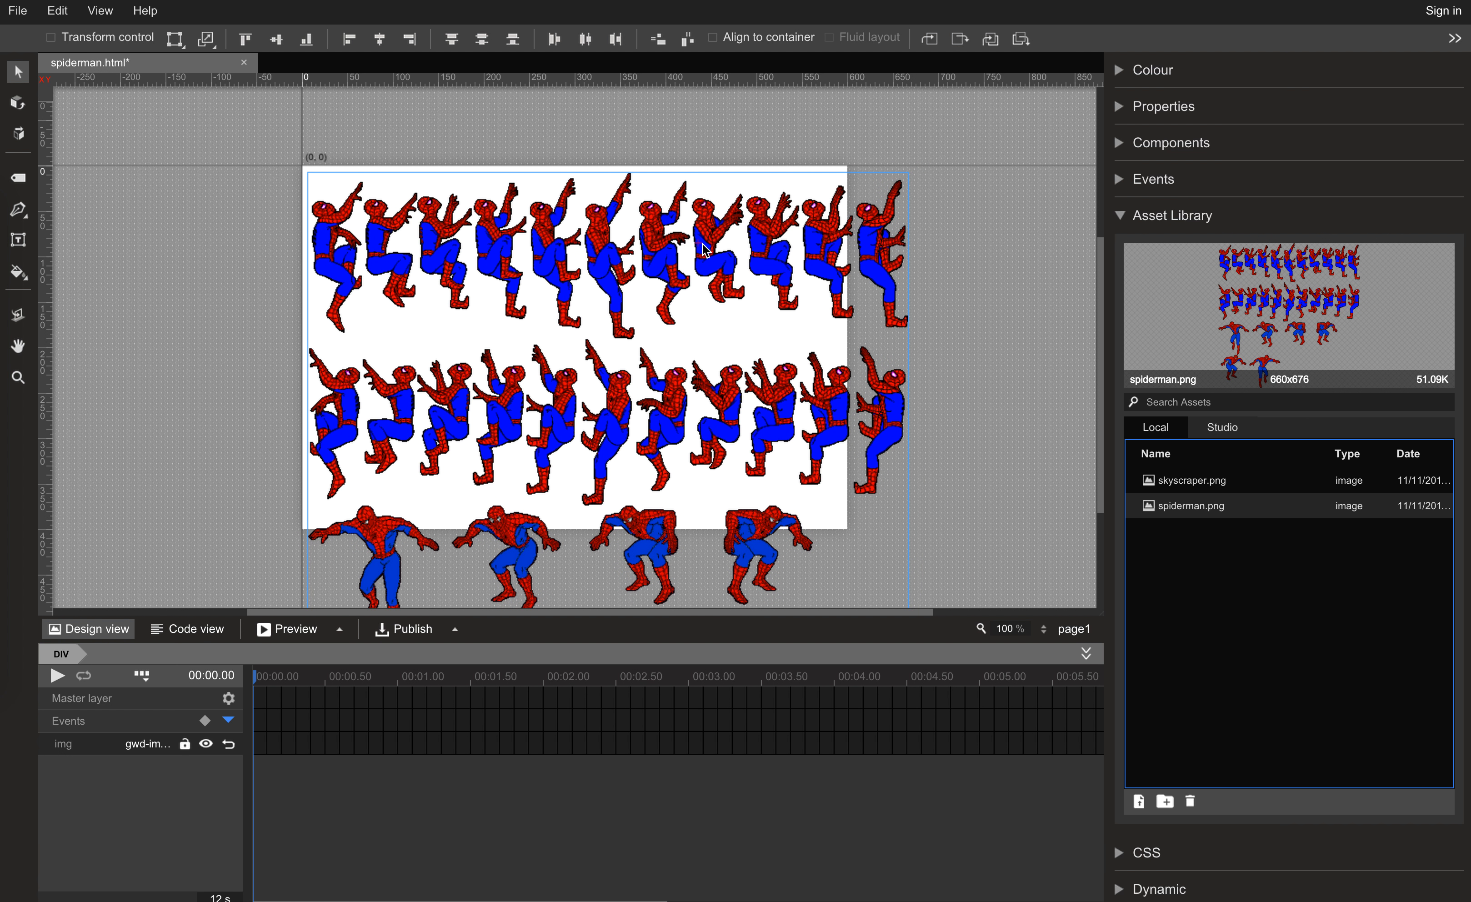
left_click(667, 275)
left_click_drag(667, 274, 657, 208)
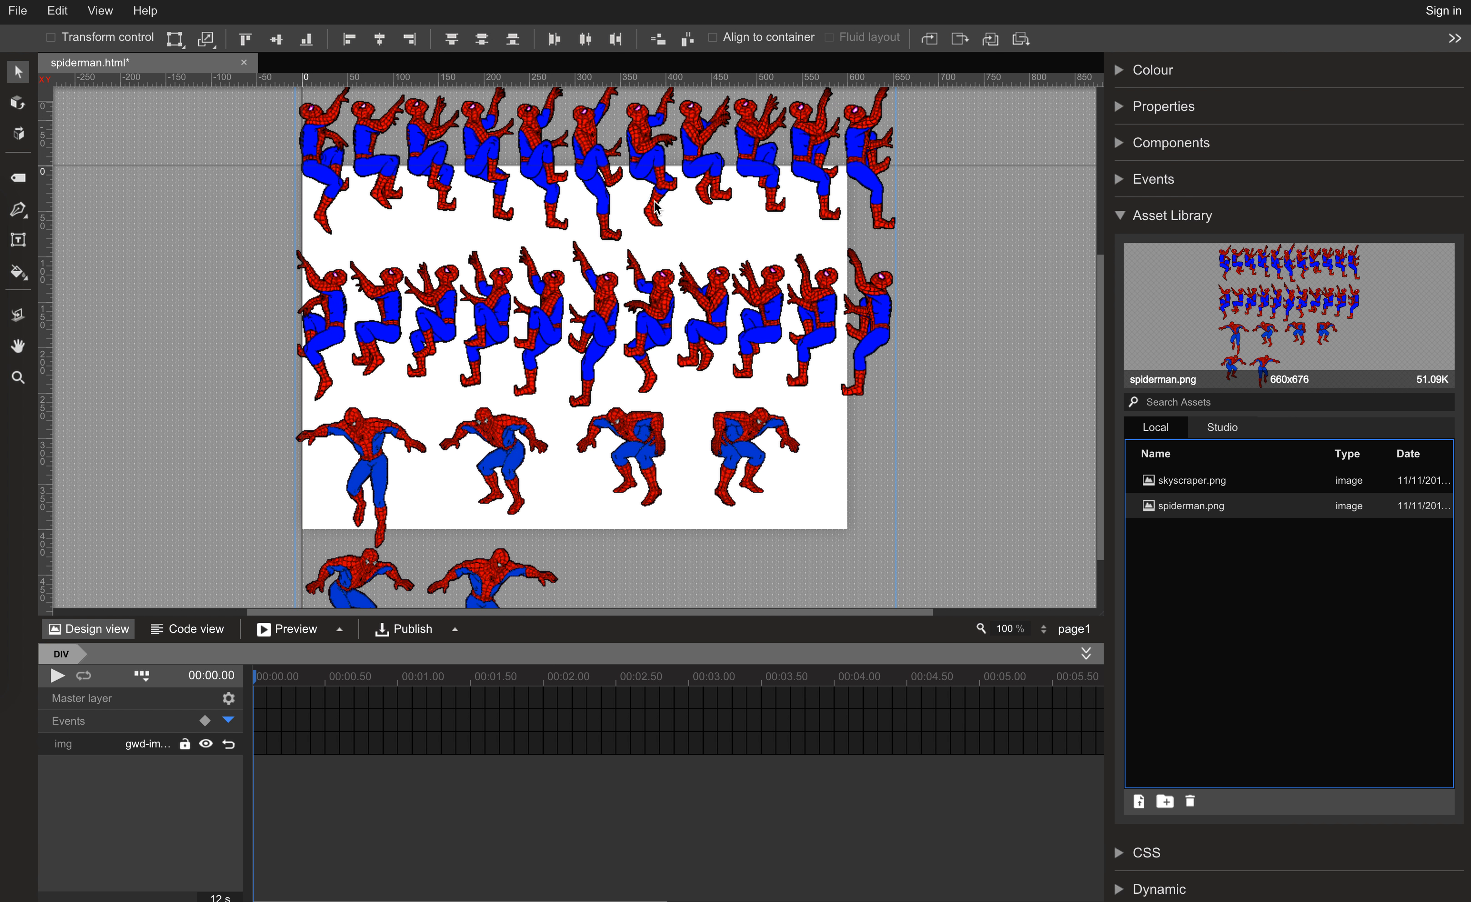
left_click_drag(603, 318, 603, 255)
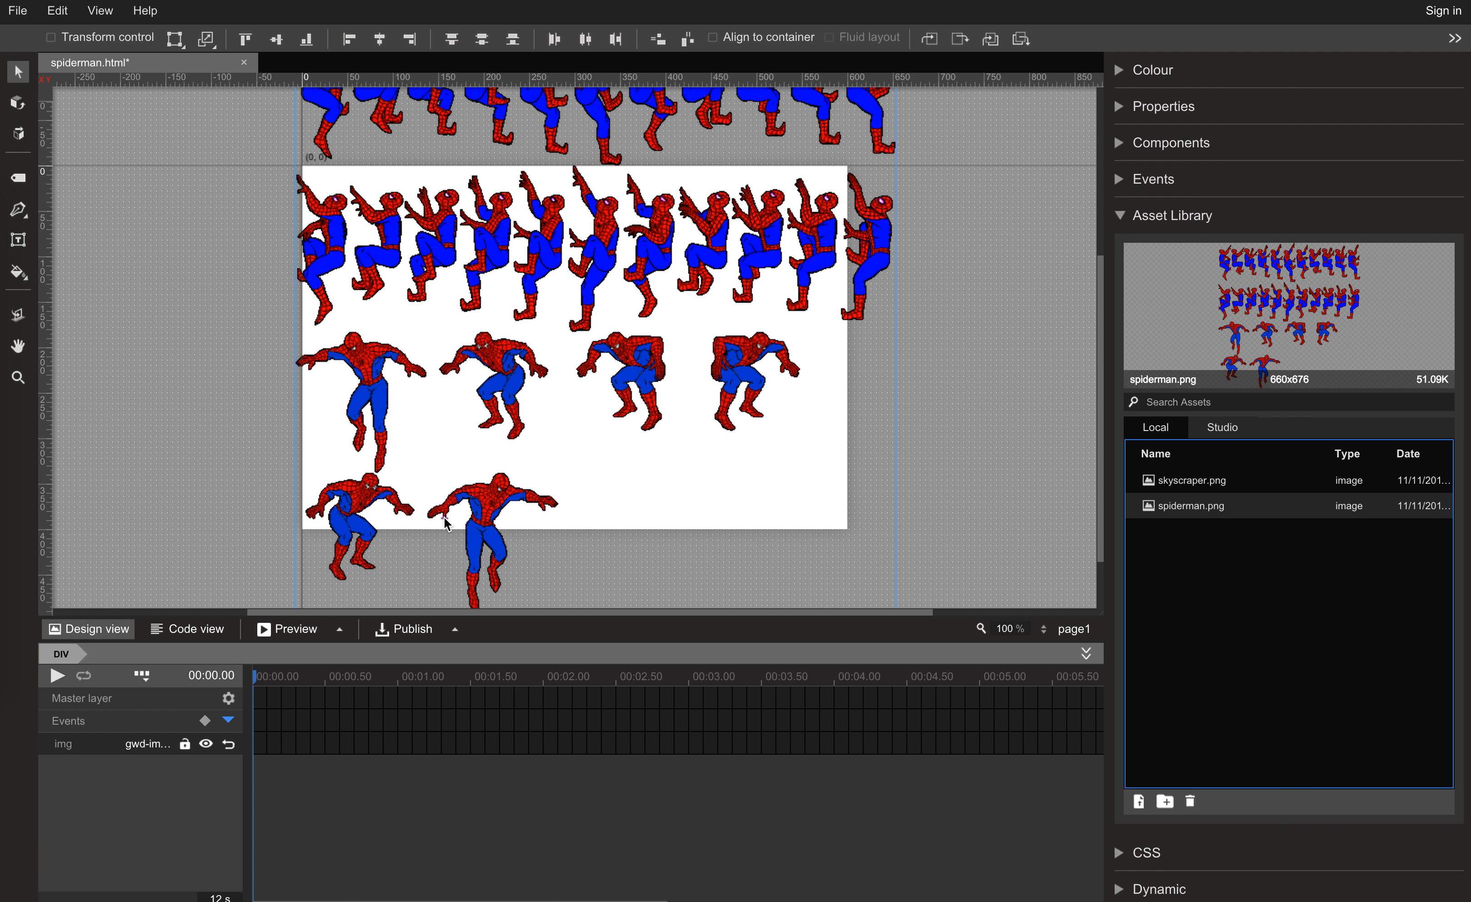
key("ctrl+z")
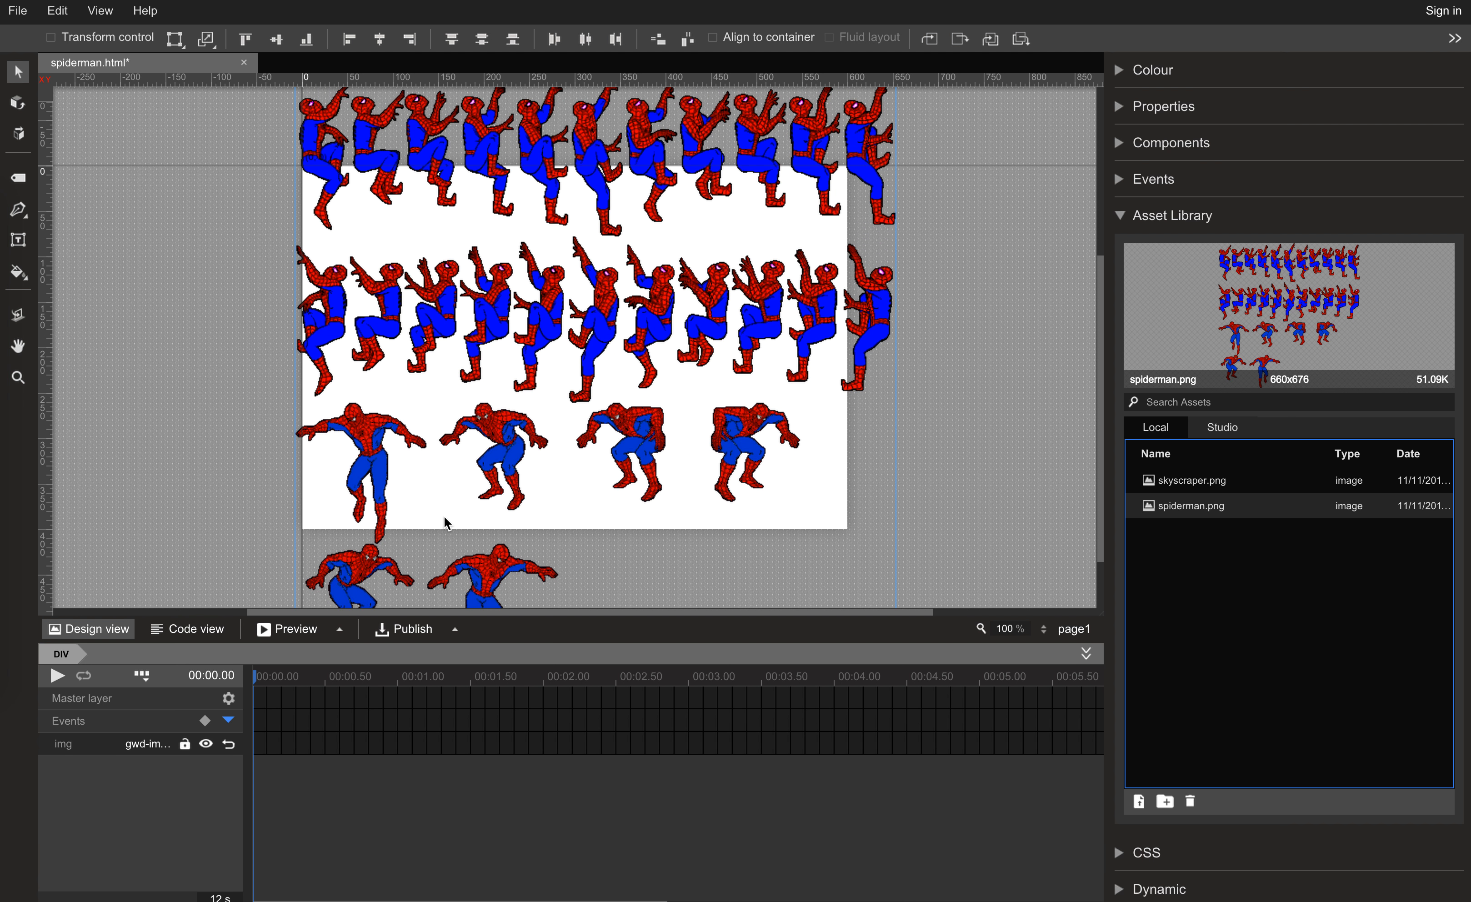
key("ctrl+z")
key("ctrl+z")
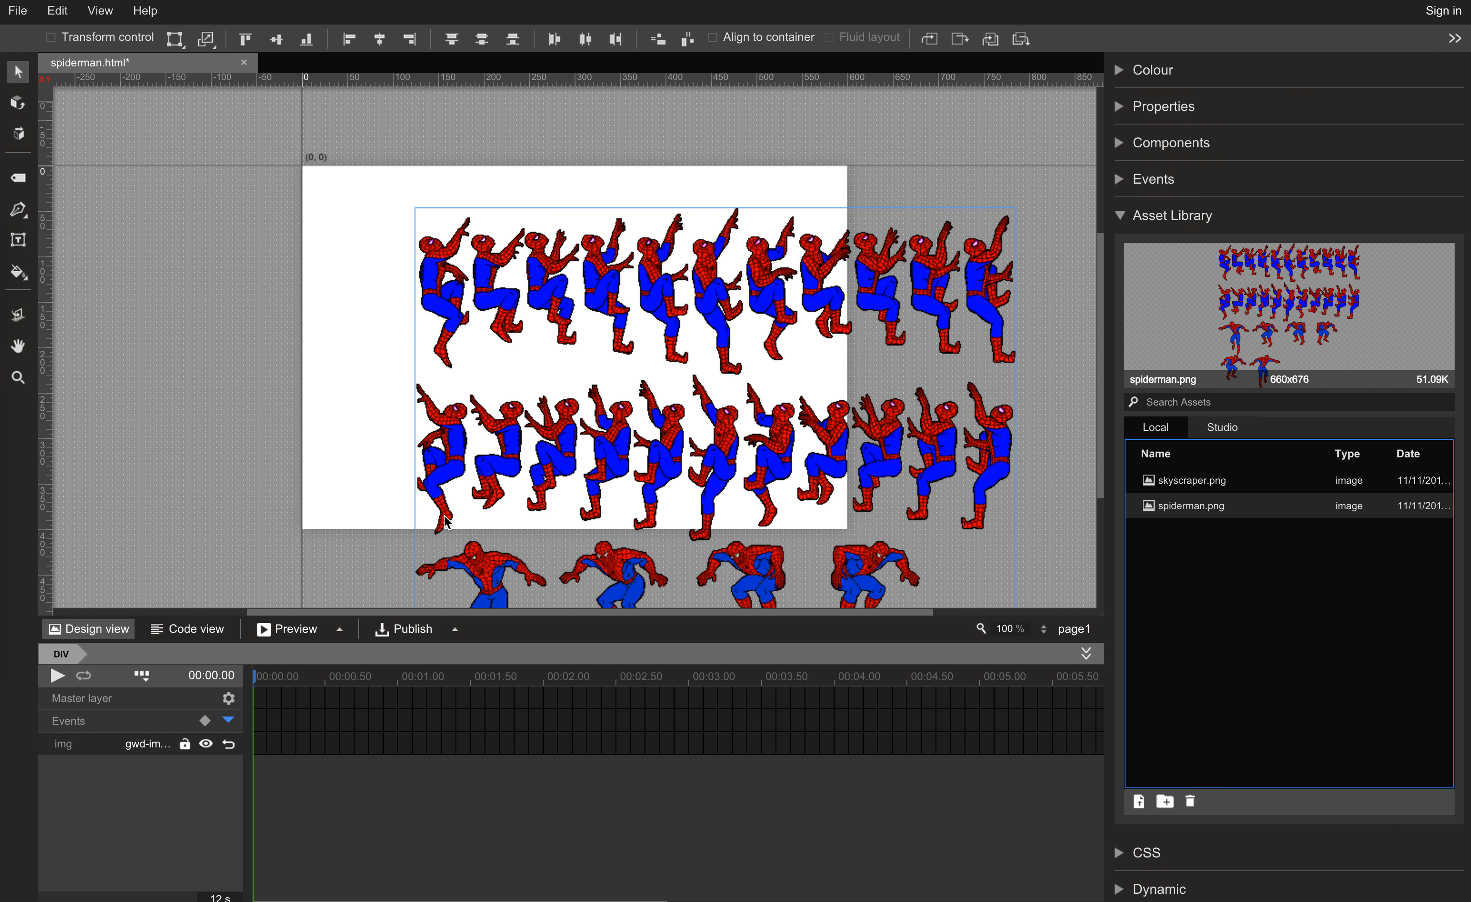
key("ctrl+z")
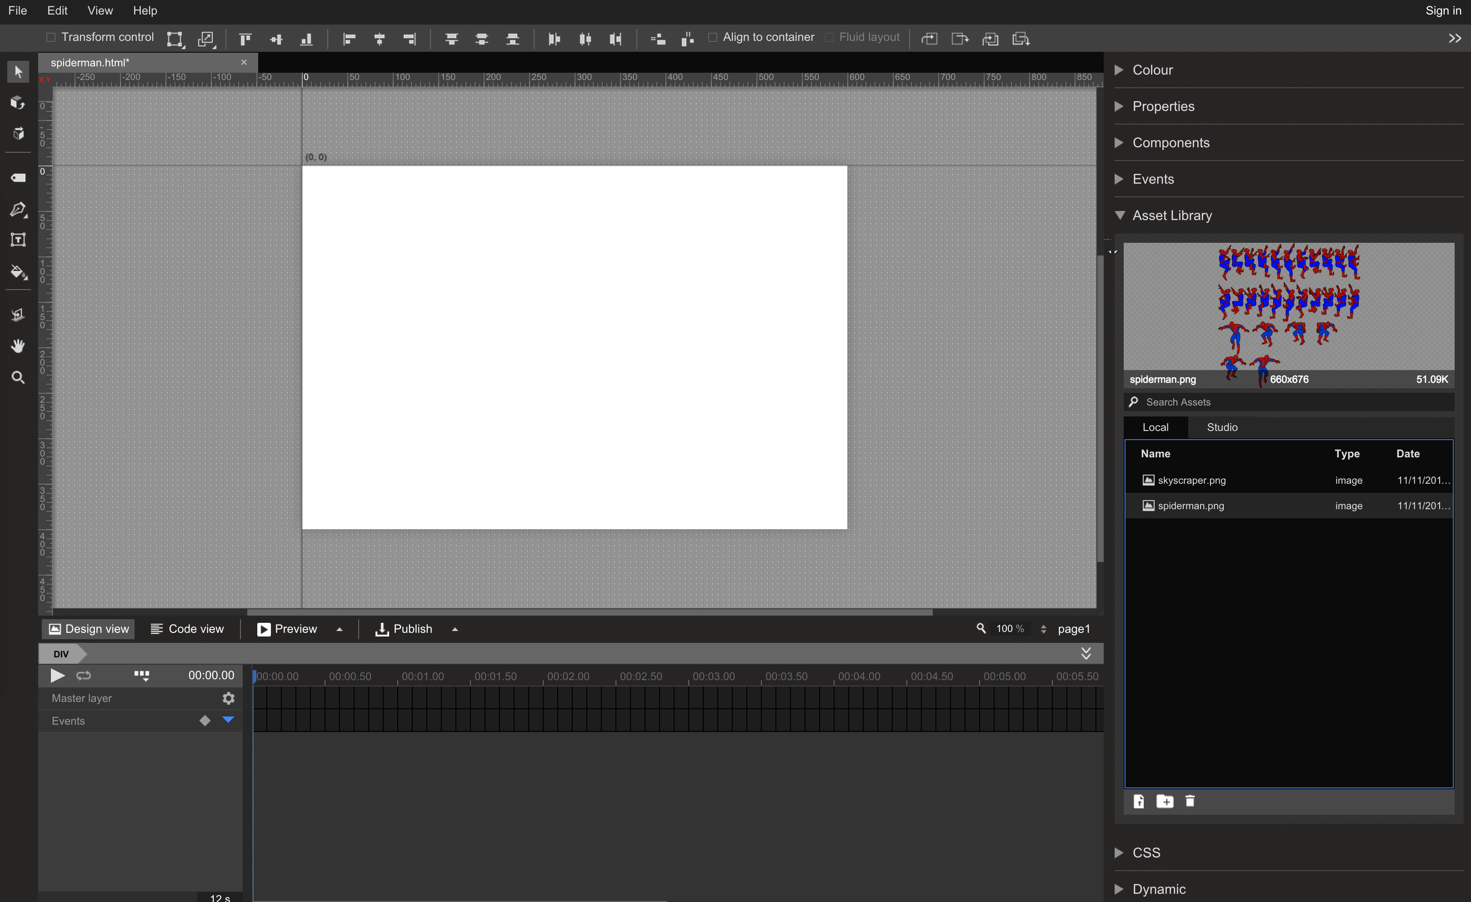
Draw a div about 383 by 279 px on the empty page, with its element properties shown.
left_click(1120, 218)
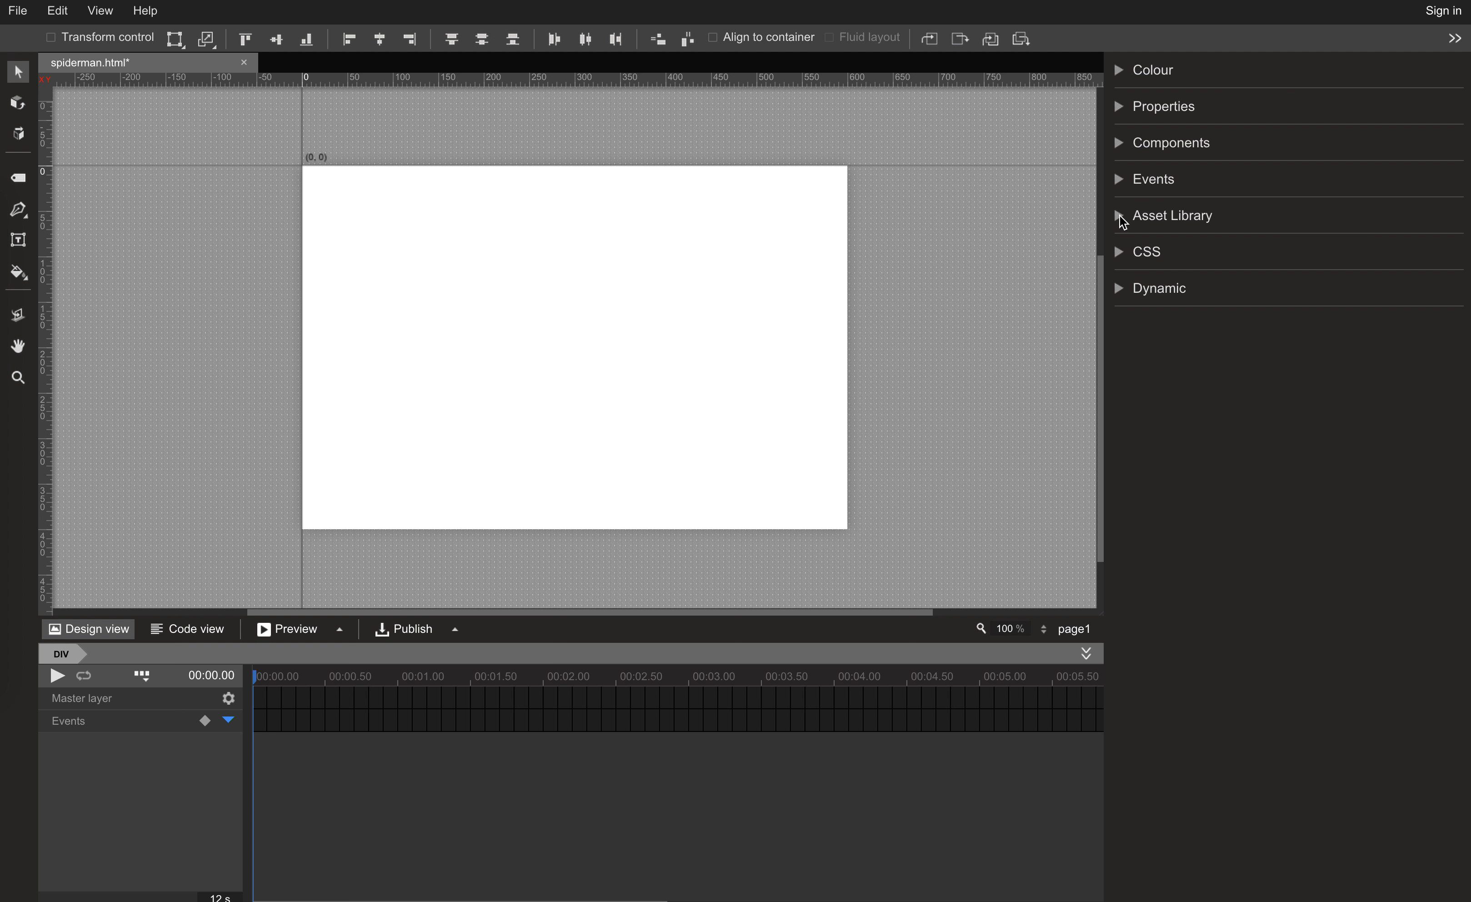
left_click(1121, 107)
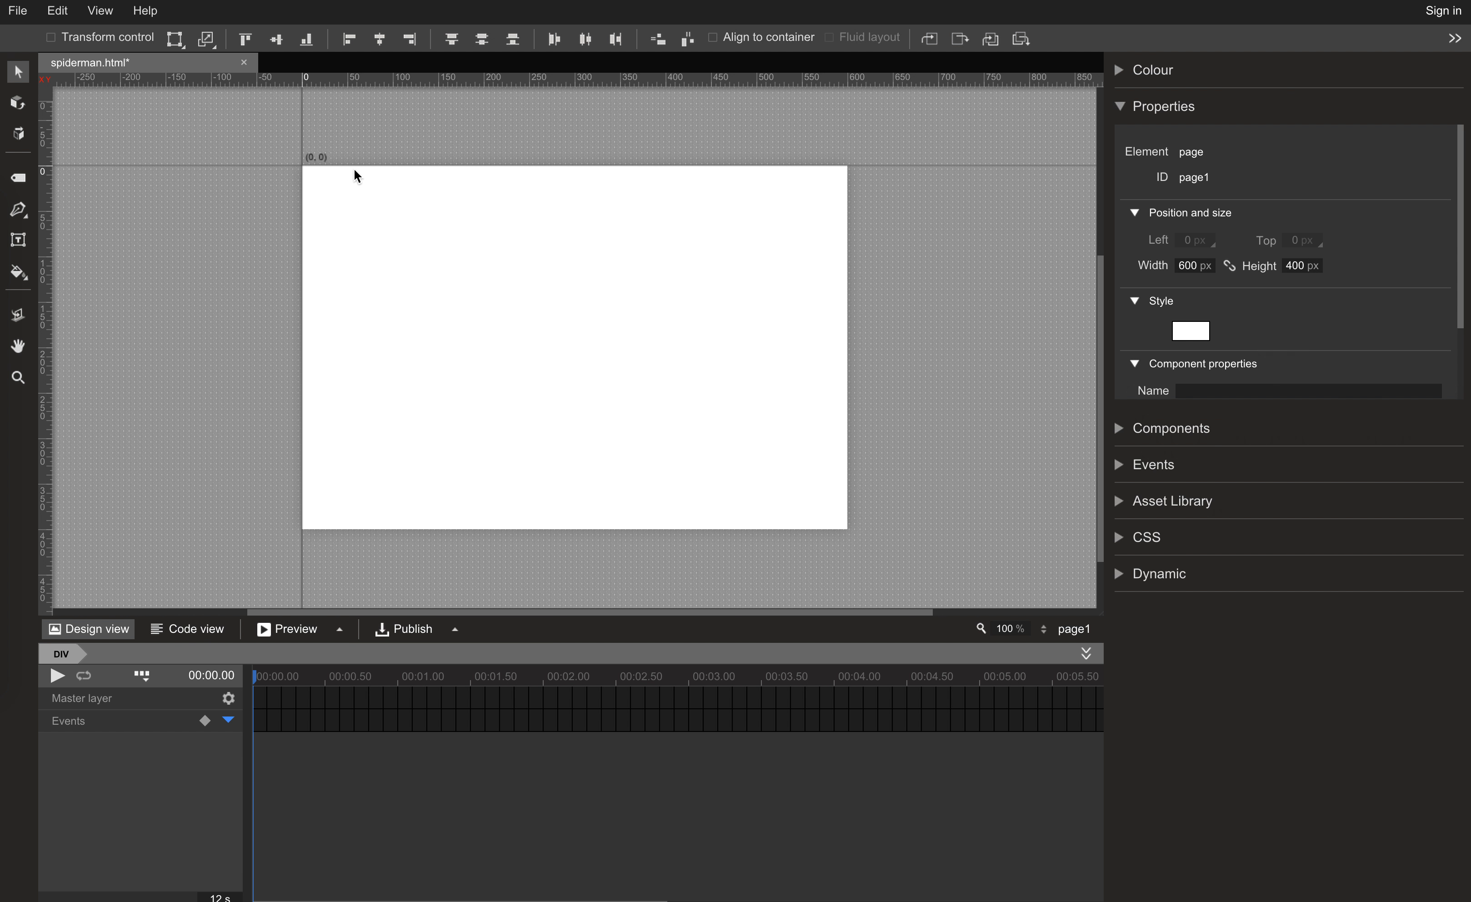
left_click(22, 180)
left_click_drag(359, 204, 707, 458)
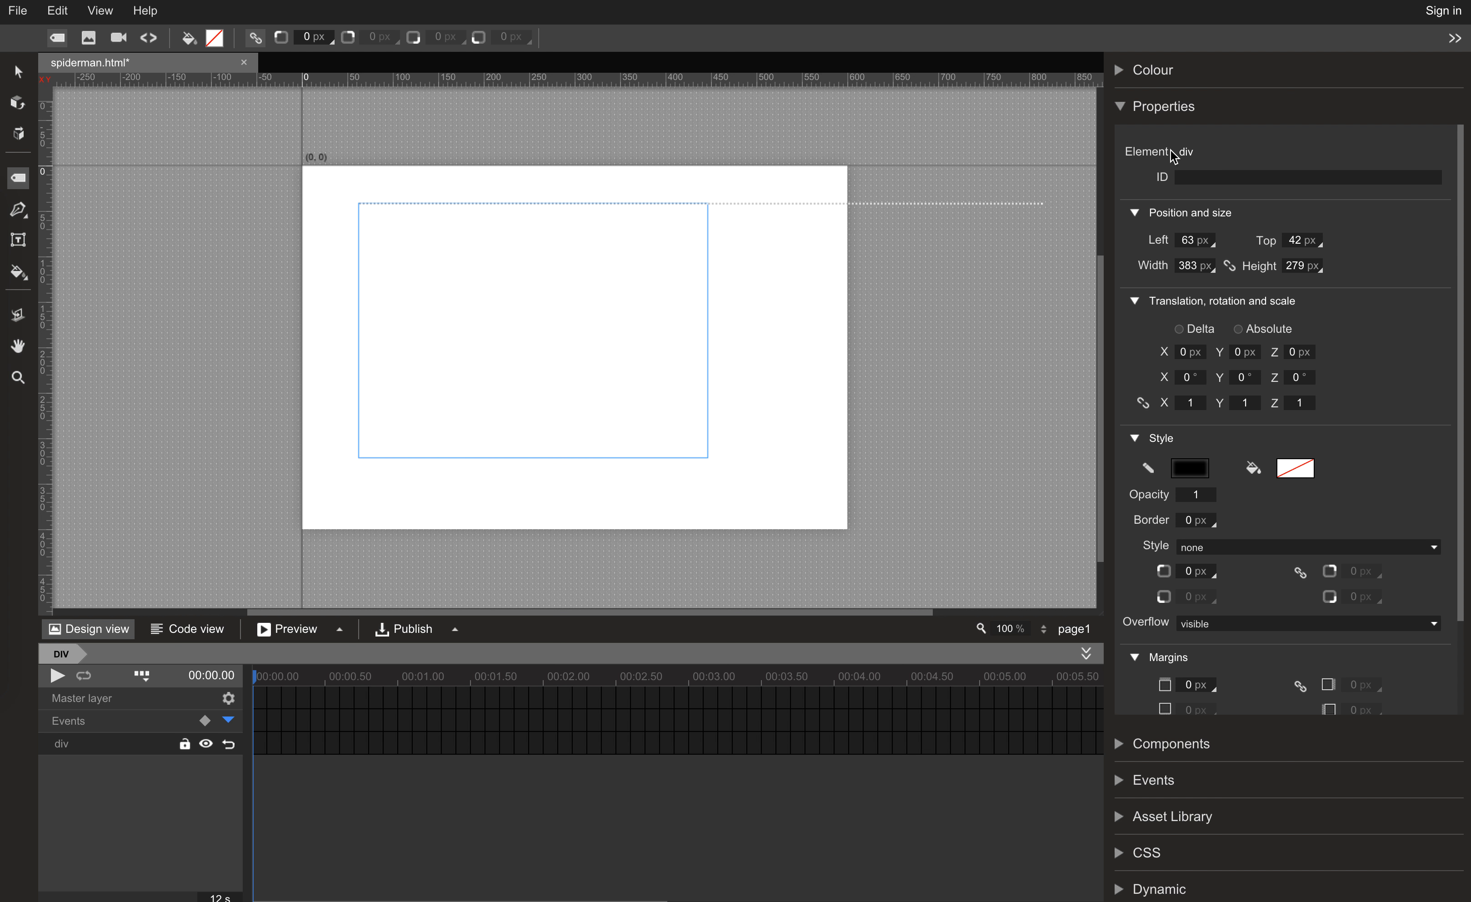
Give the div the ID background and place it at left 0 px and top 0 px.
left_click(1185, 178)
type("background")
key("Tab")
type("0")
key("Tab")
type("0")
Set the background div's width and height to 100 % each.
key("Tab")
type("100 ")
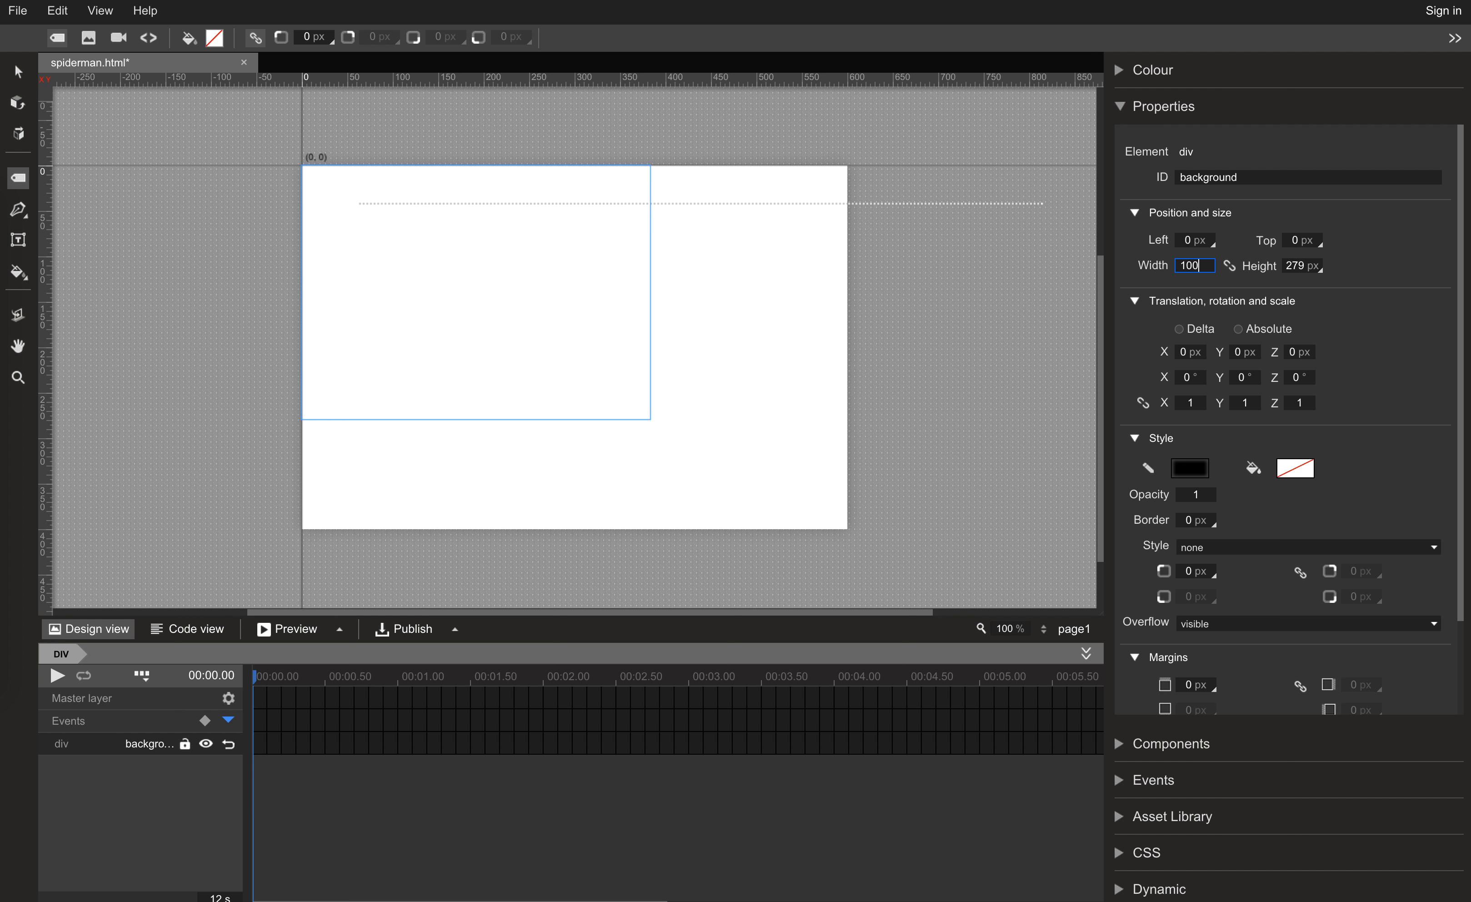
type("%")
key("Tab")
type("10")
key("Return")
Fill the background div with a linear gradient running from blue 2C32A7 to black.
left_click(1301, 473)
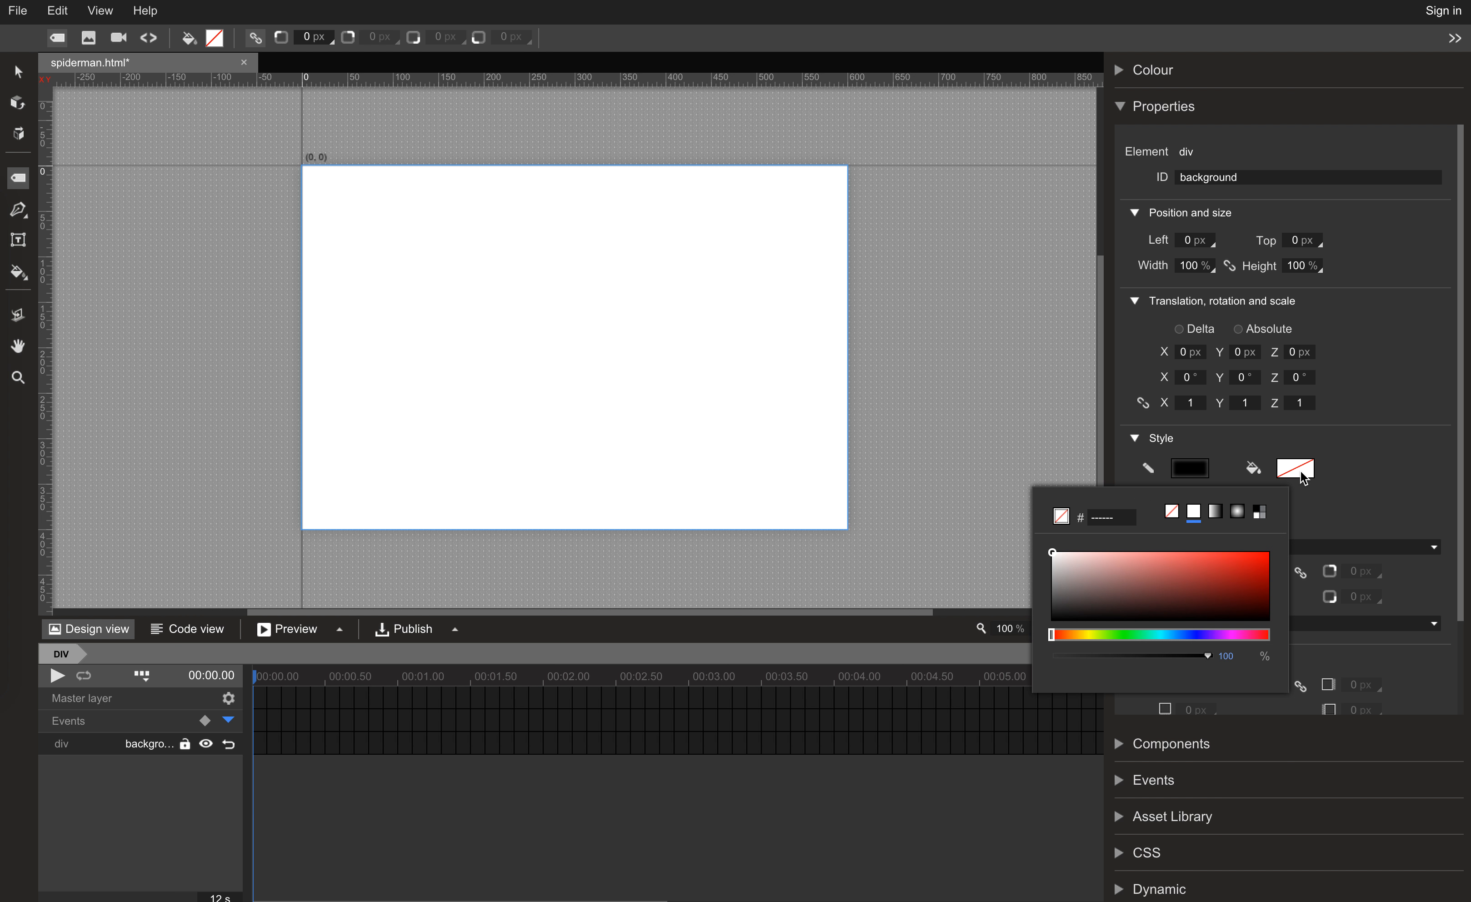
left_click(1215, 513)
left_click(1198, 689)
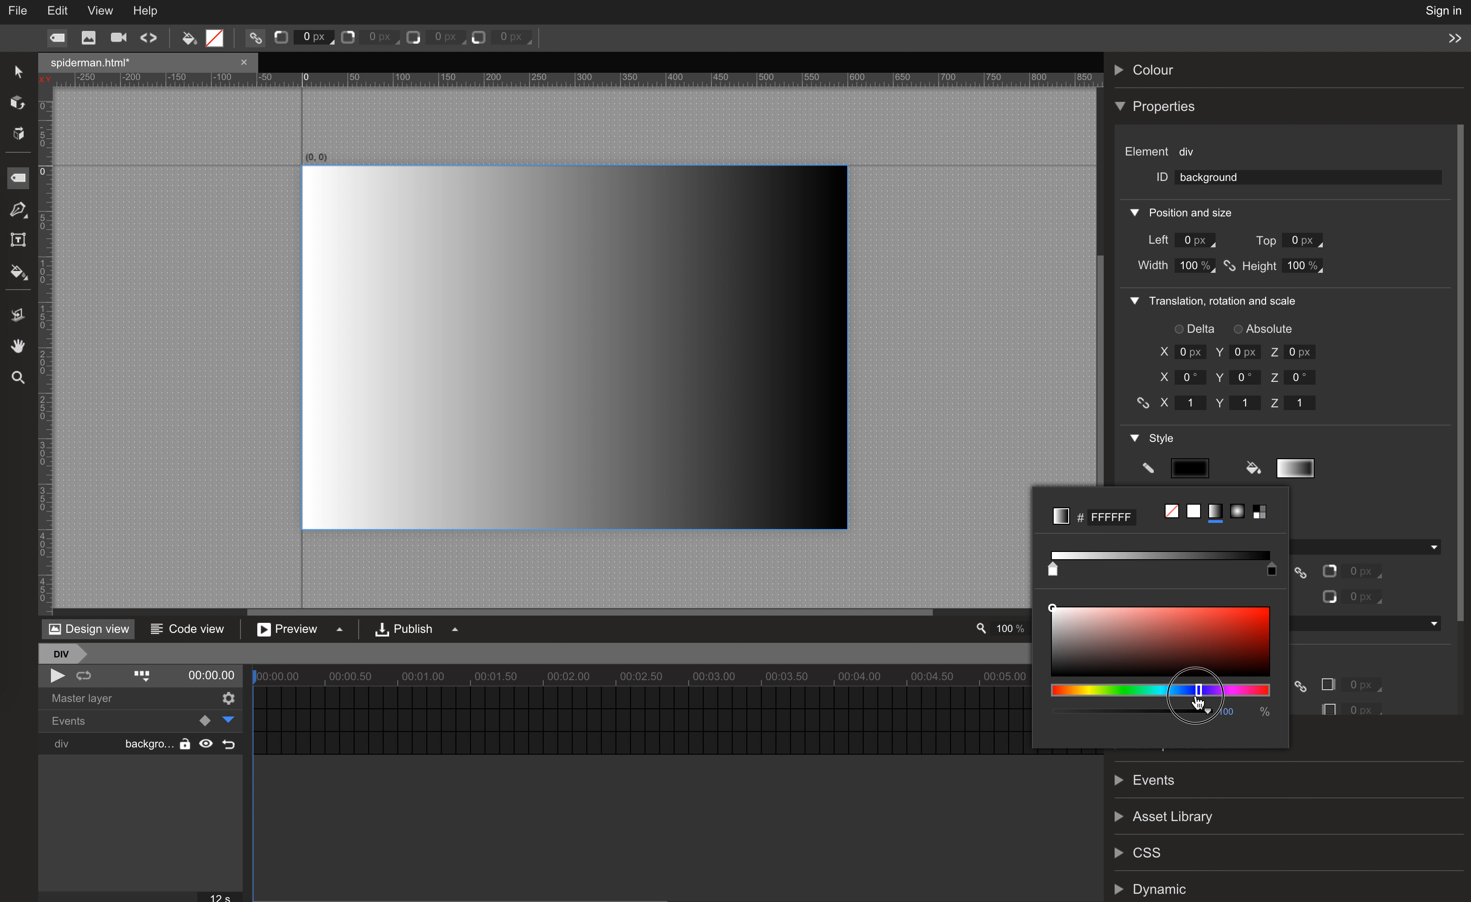
left_click(1213, 635)
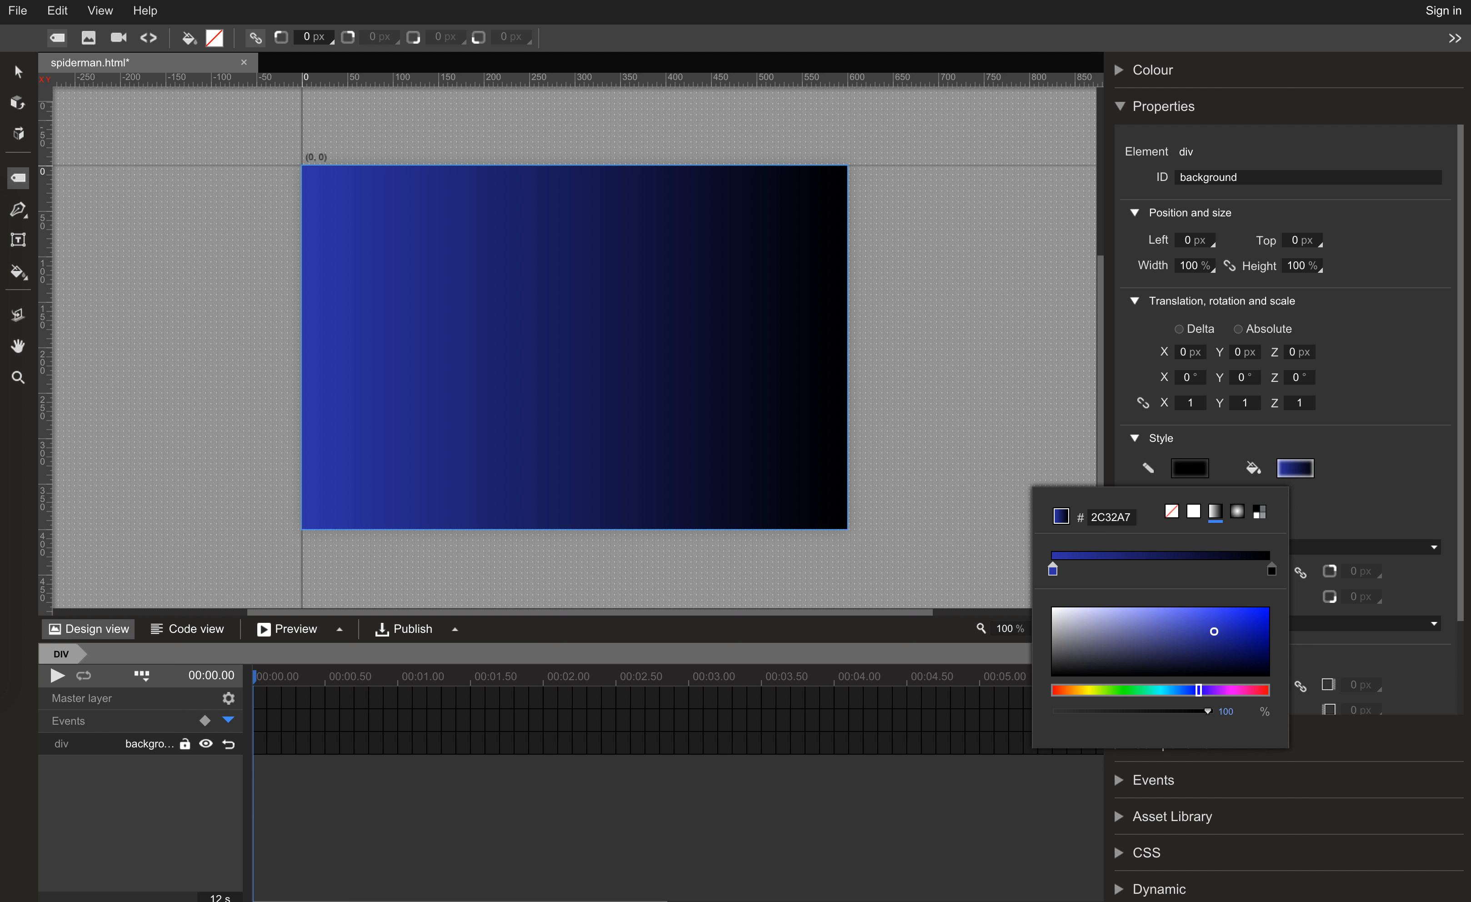
Rotate the background's gradient to vertical with the Gradient tool, black at the top and blue at the bottom.
left_click(22, 72)
left_click(35, 272)
left_click(30, 282)
left_click(103, 344)
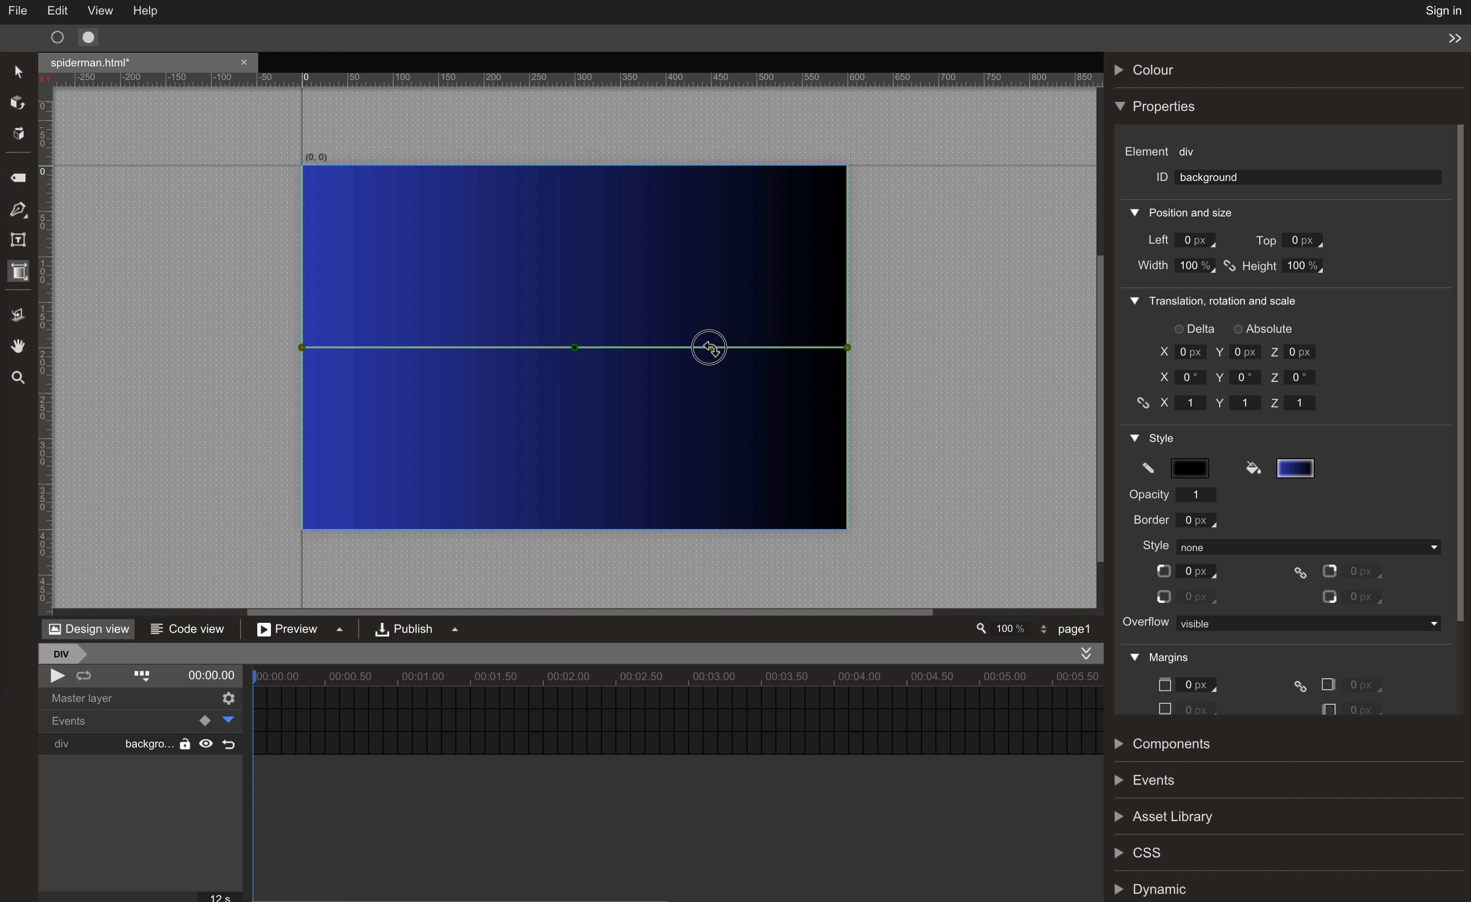
left_click_drag(710, 348, 577, 203)
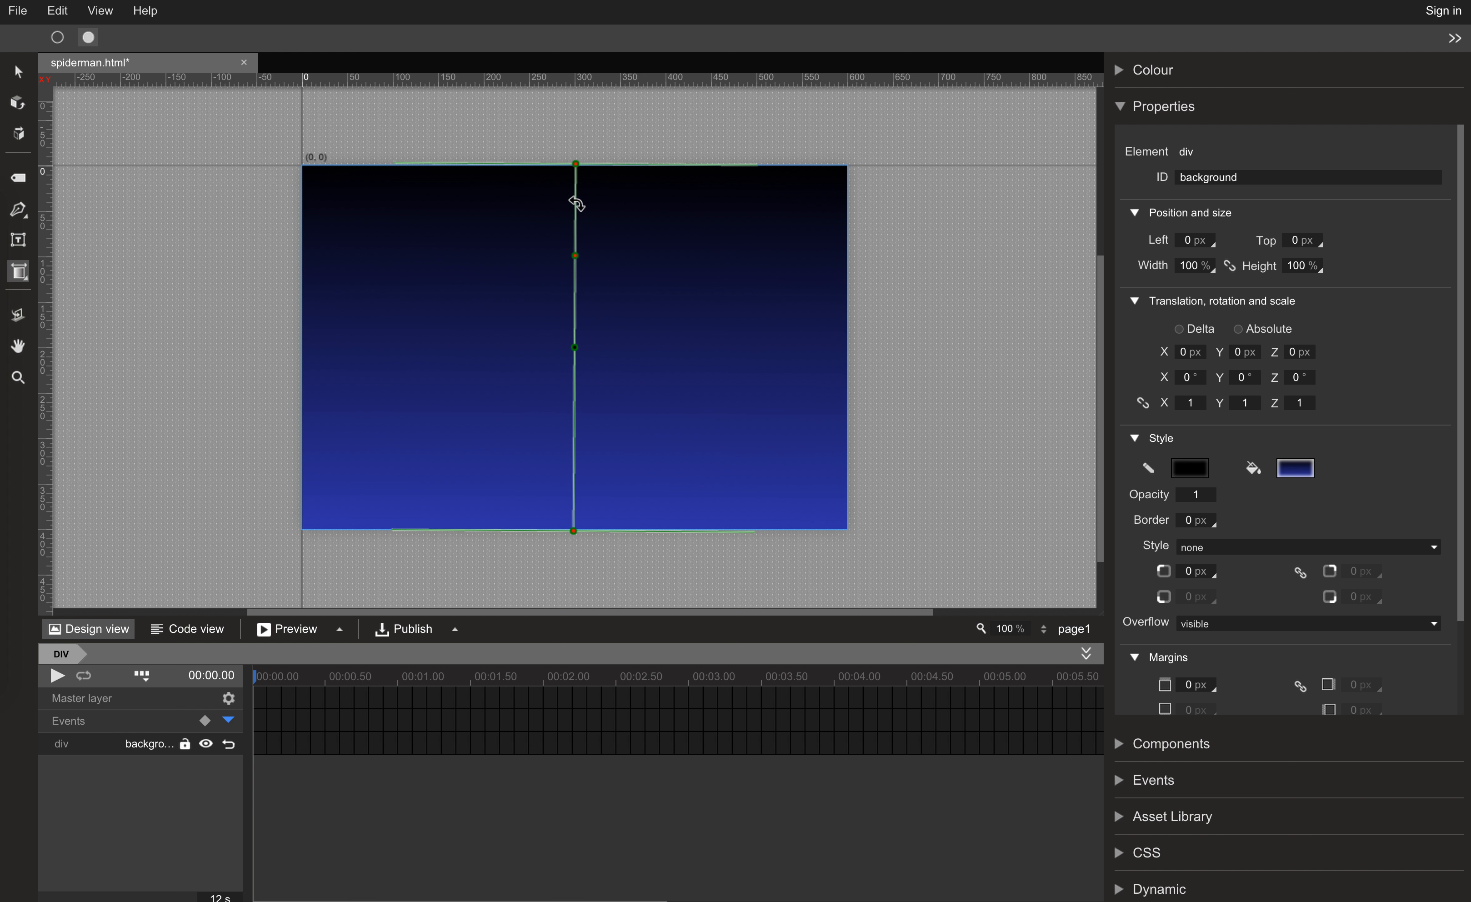
left_click_drag(575, 253, 575, 253)
left_click(20, 75)
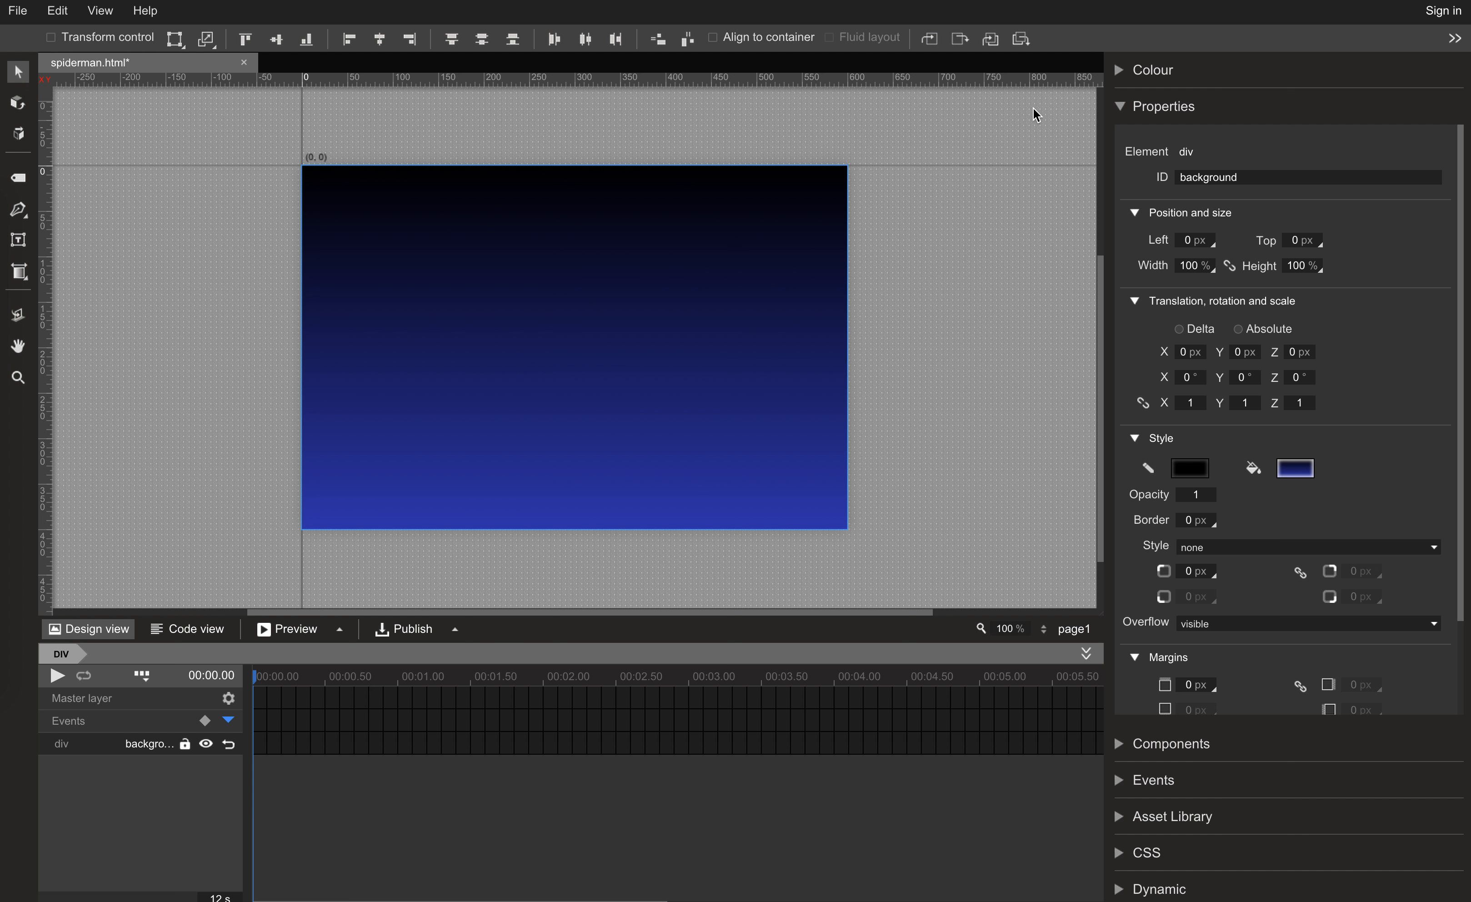
Draw a tall, narrow div about 109 by 471 px along the page's right edge, overlapping its top and bottom.
left_click(1123, 109)
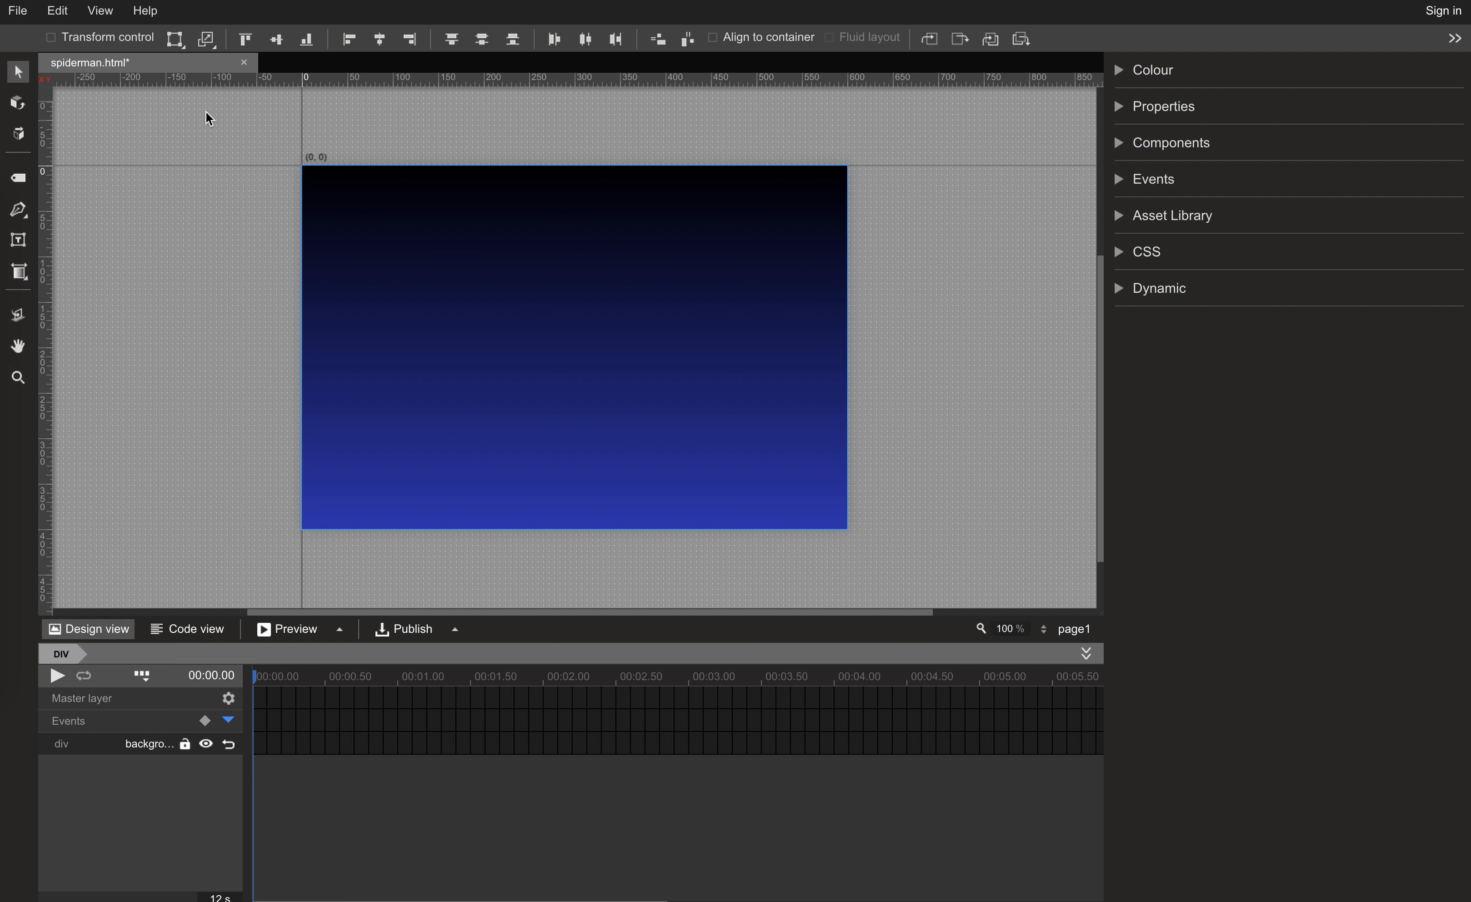
left_click(19, 175)
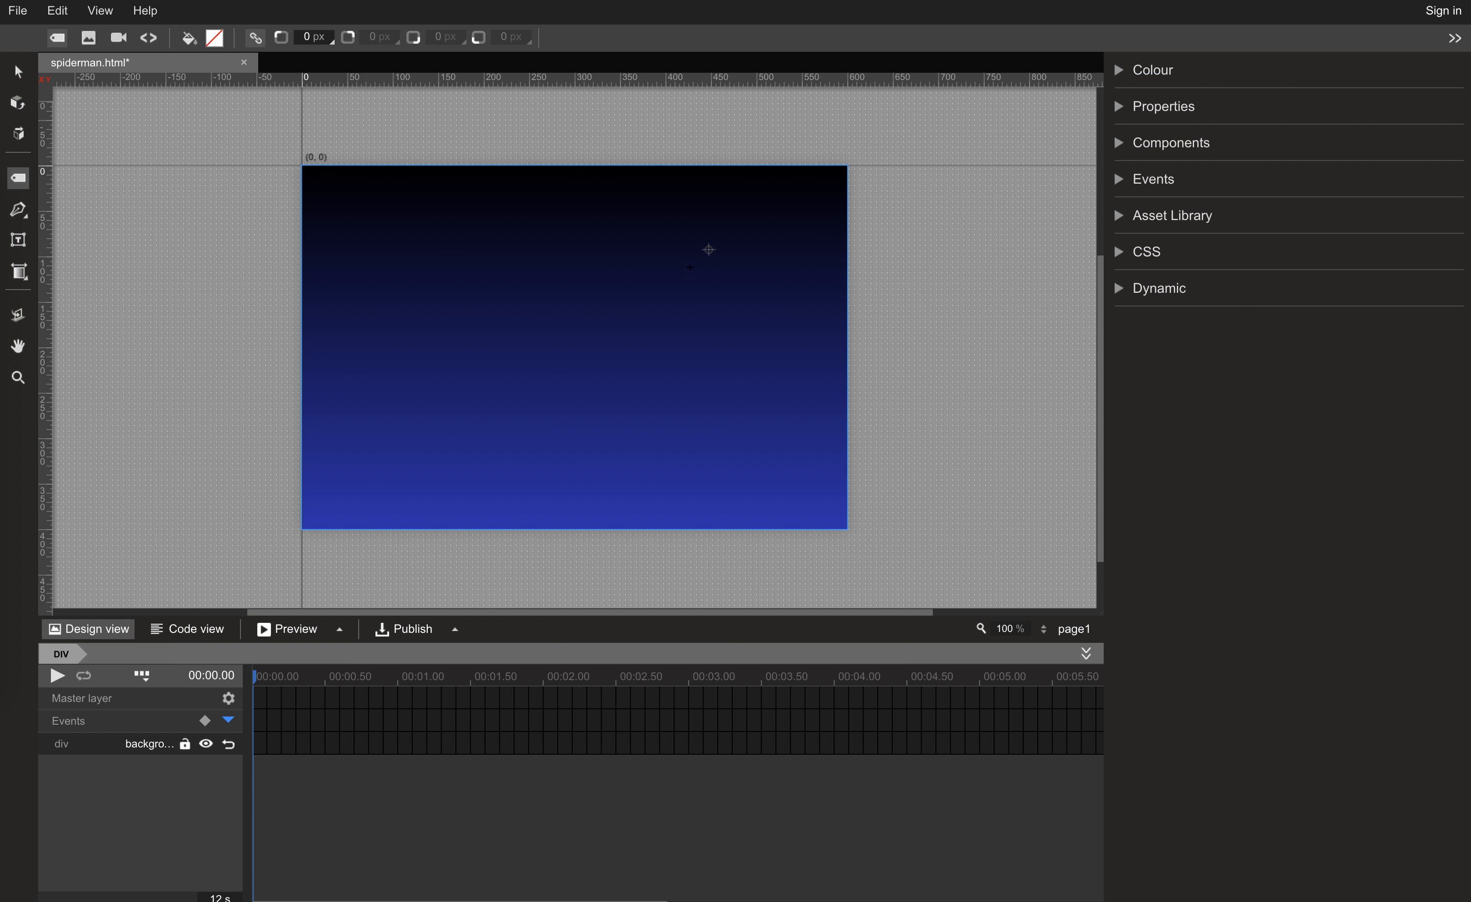
left_click_drag(748, 138, 847, 566)
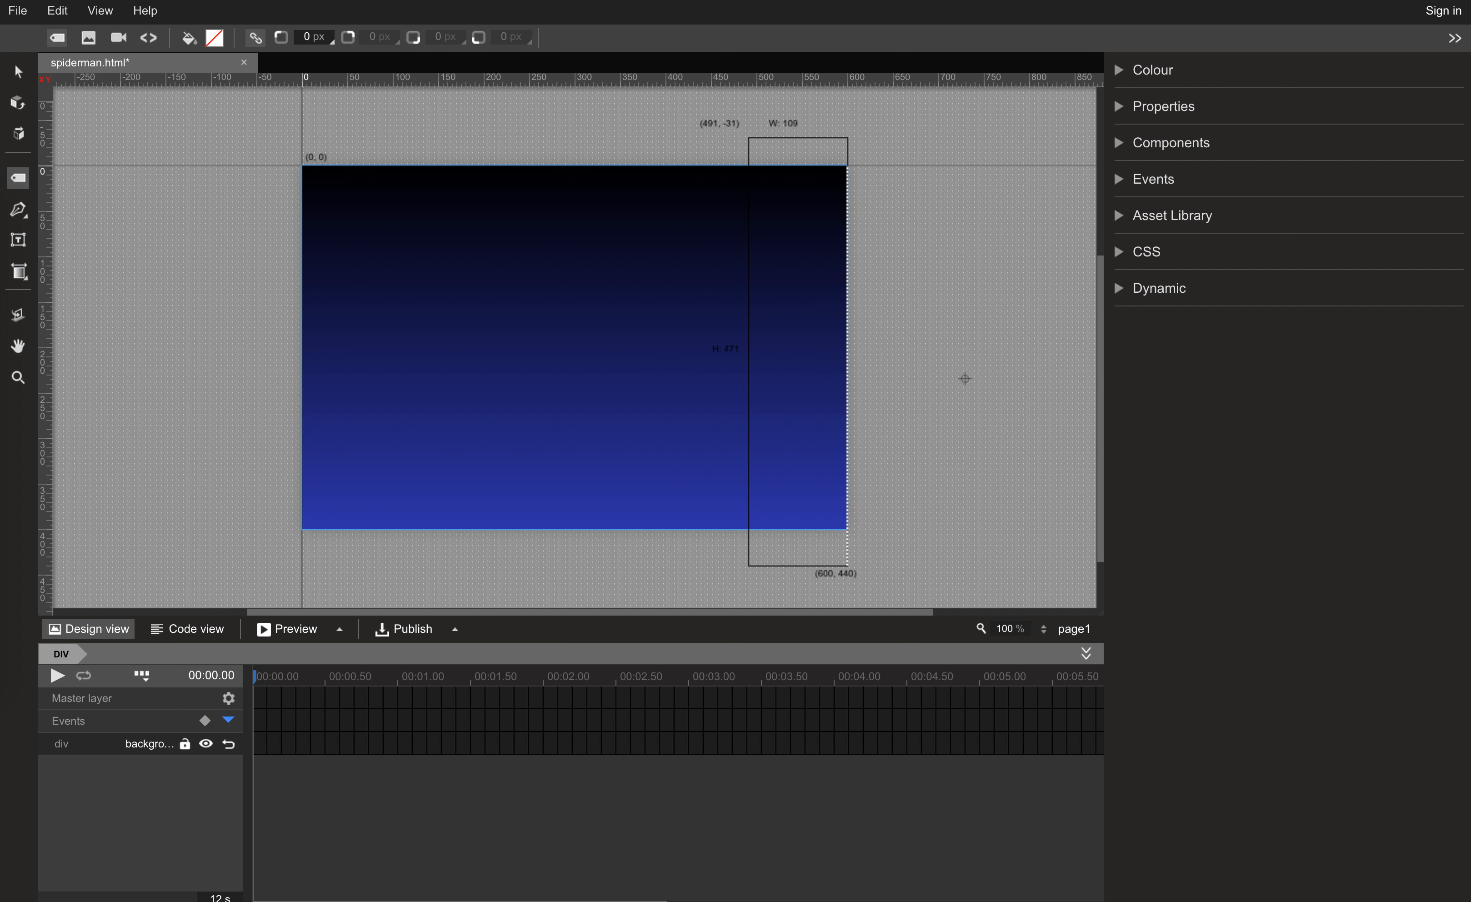
Give the narrow div the ID skyscraper_right and place it at left 90 % and top 0 px.
left_click(1120, 108)
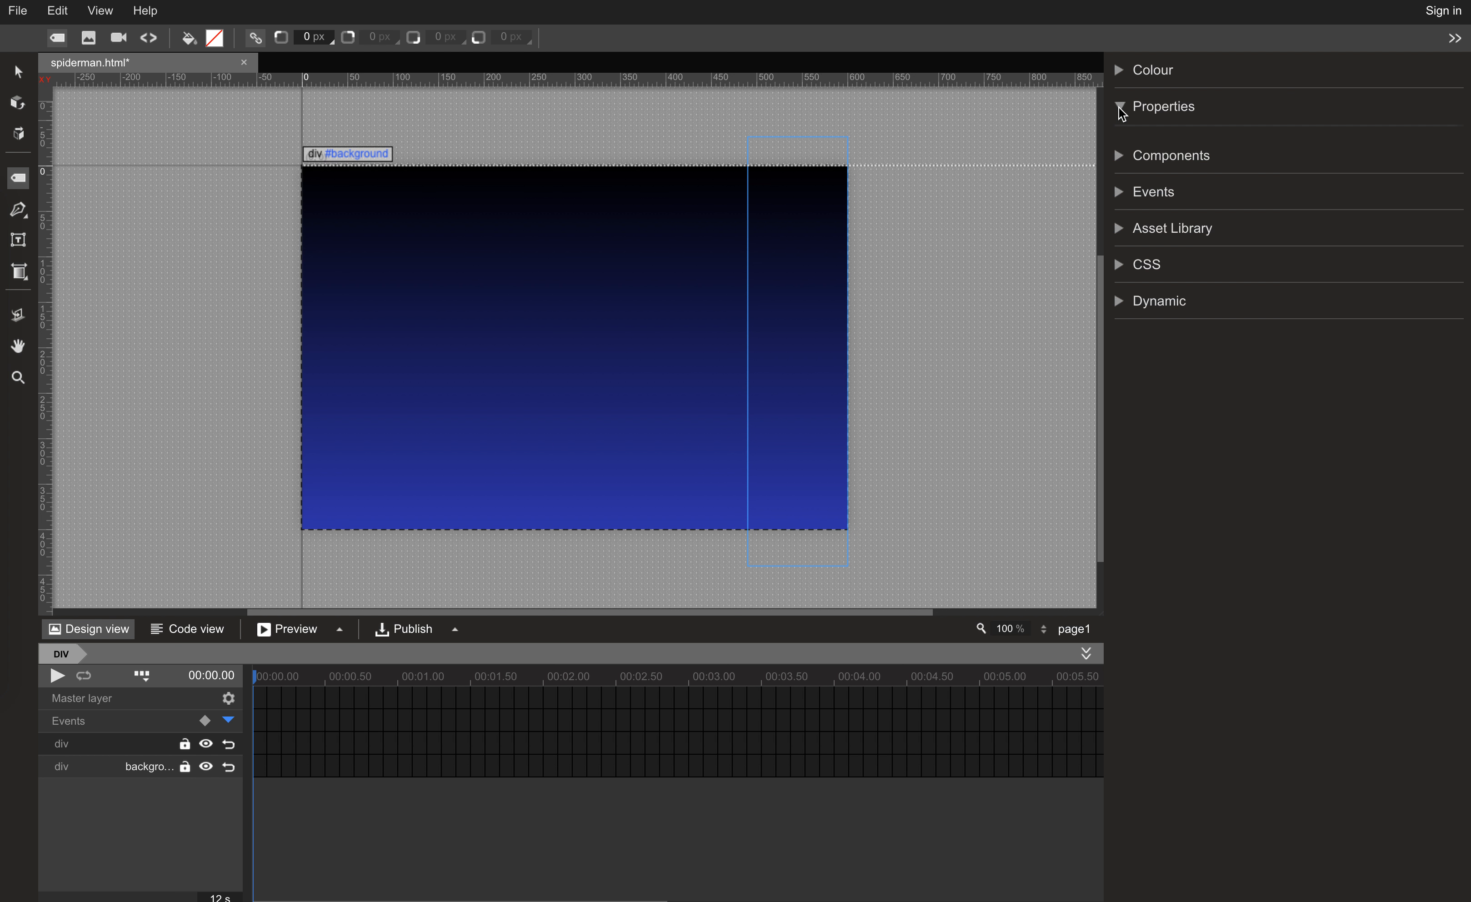
left_click(1200, 175)
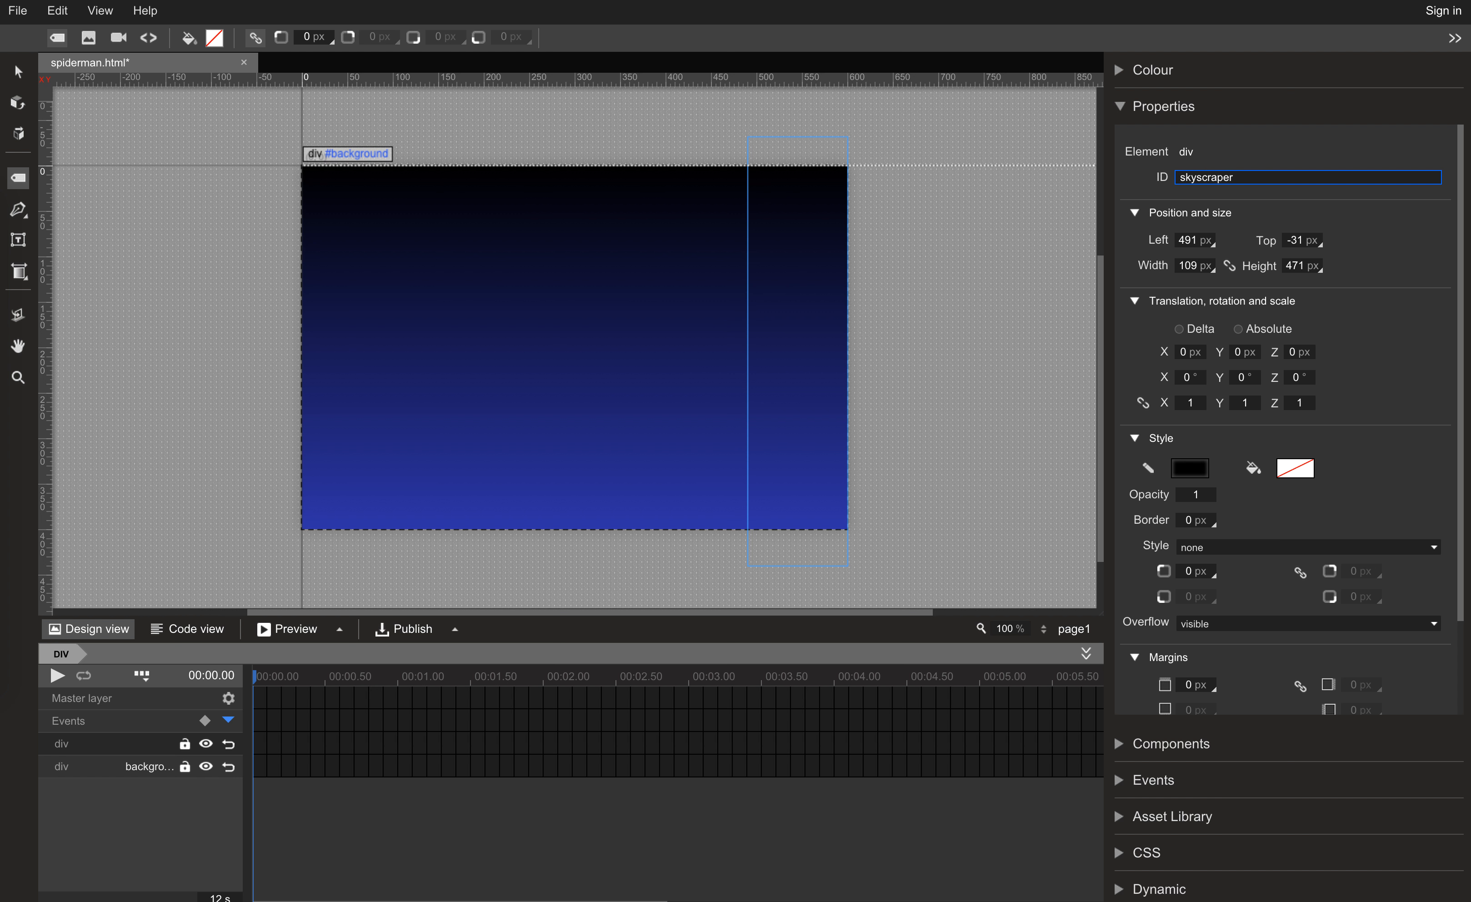
key("Tab")
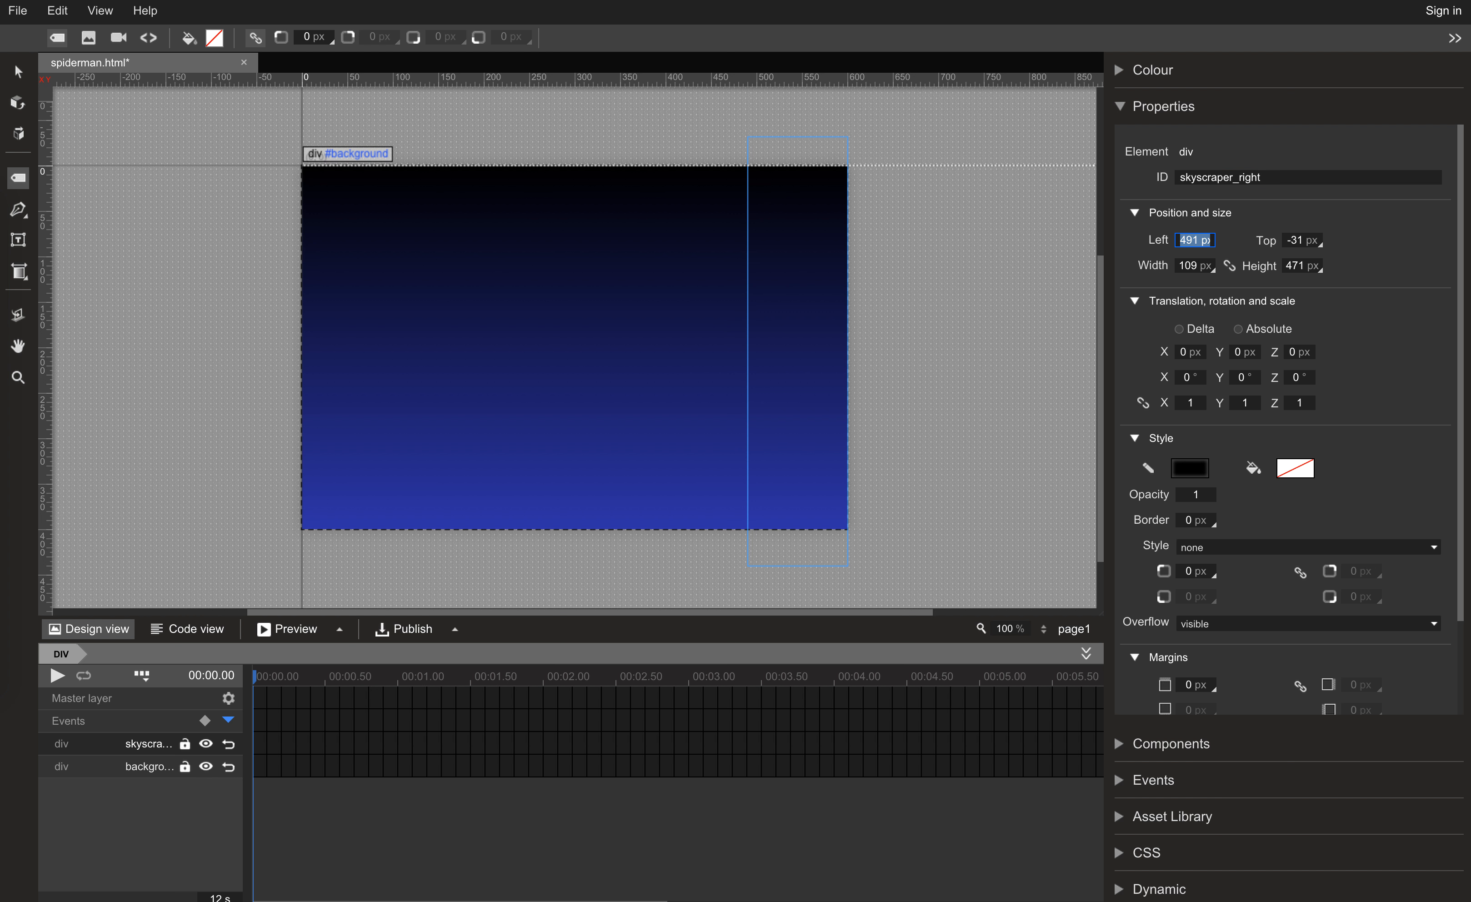
type("90")
key("Tab")
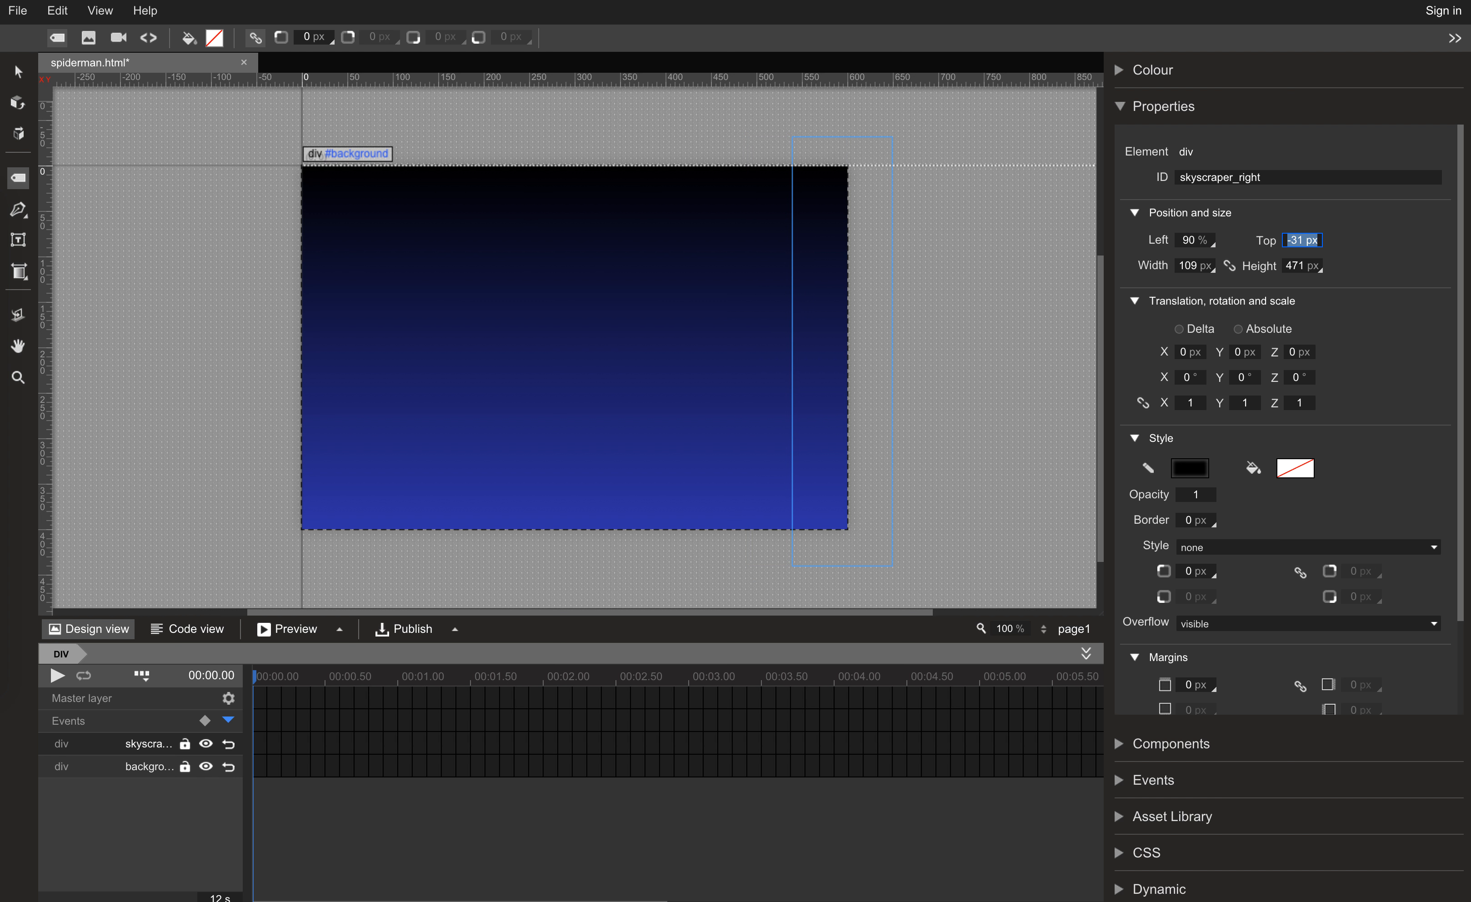
type("0")
key("Return")
Set the skyscraper_right div's width to 10 % and its height to 100 %.
left_click(1193, 265)
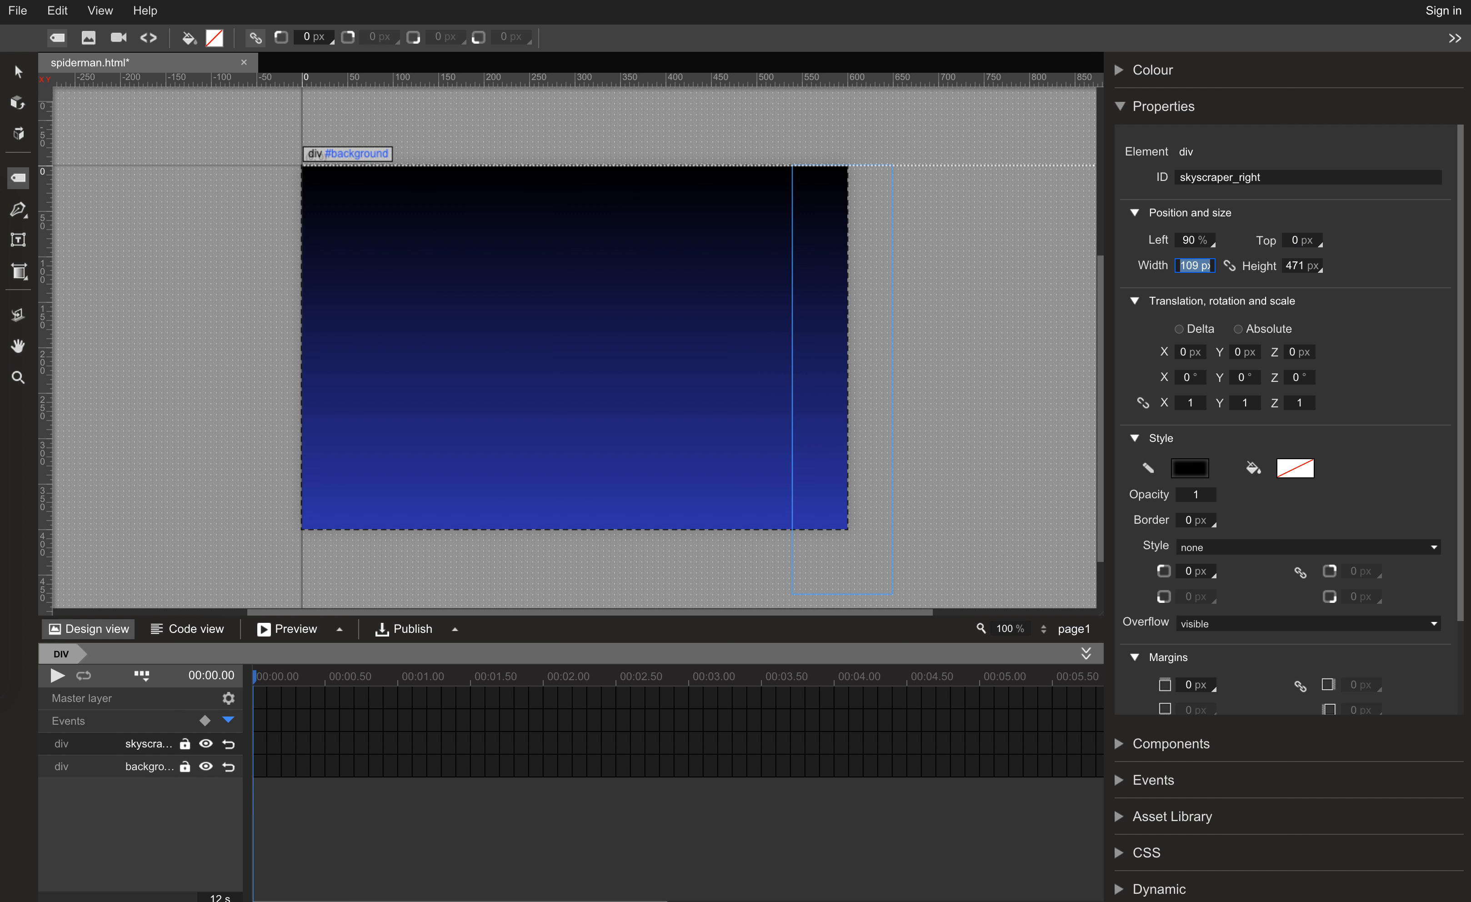
type("10%")
key("Tab")
type("100")
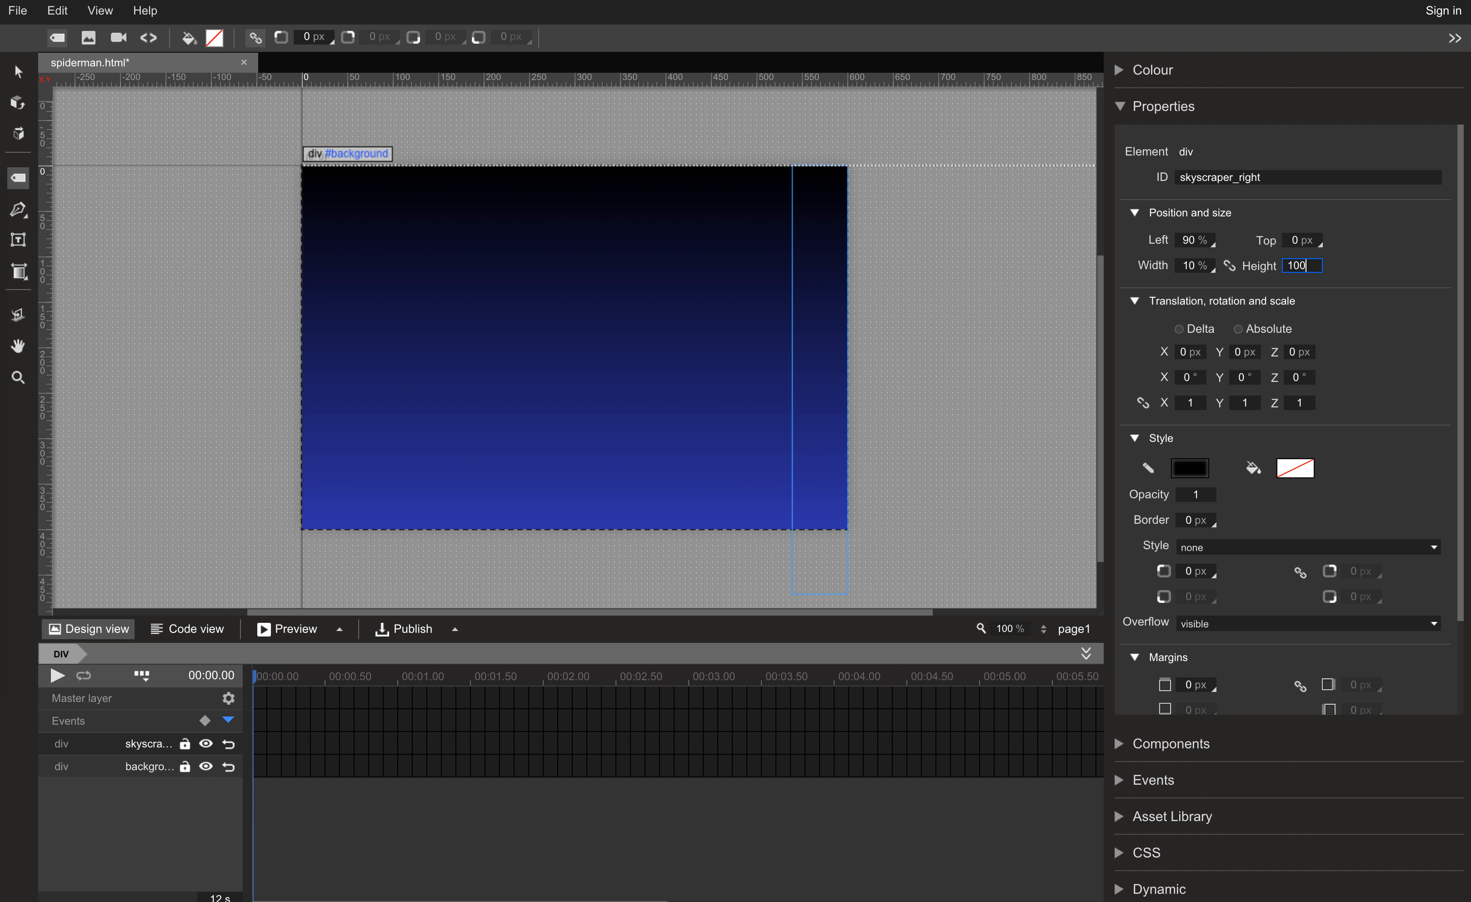
key("Return")
Add a new CSS class named .skyscraper to the skyscraper_right div.
left_click(1120, 108)
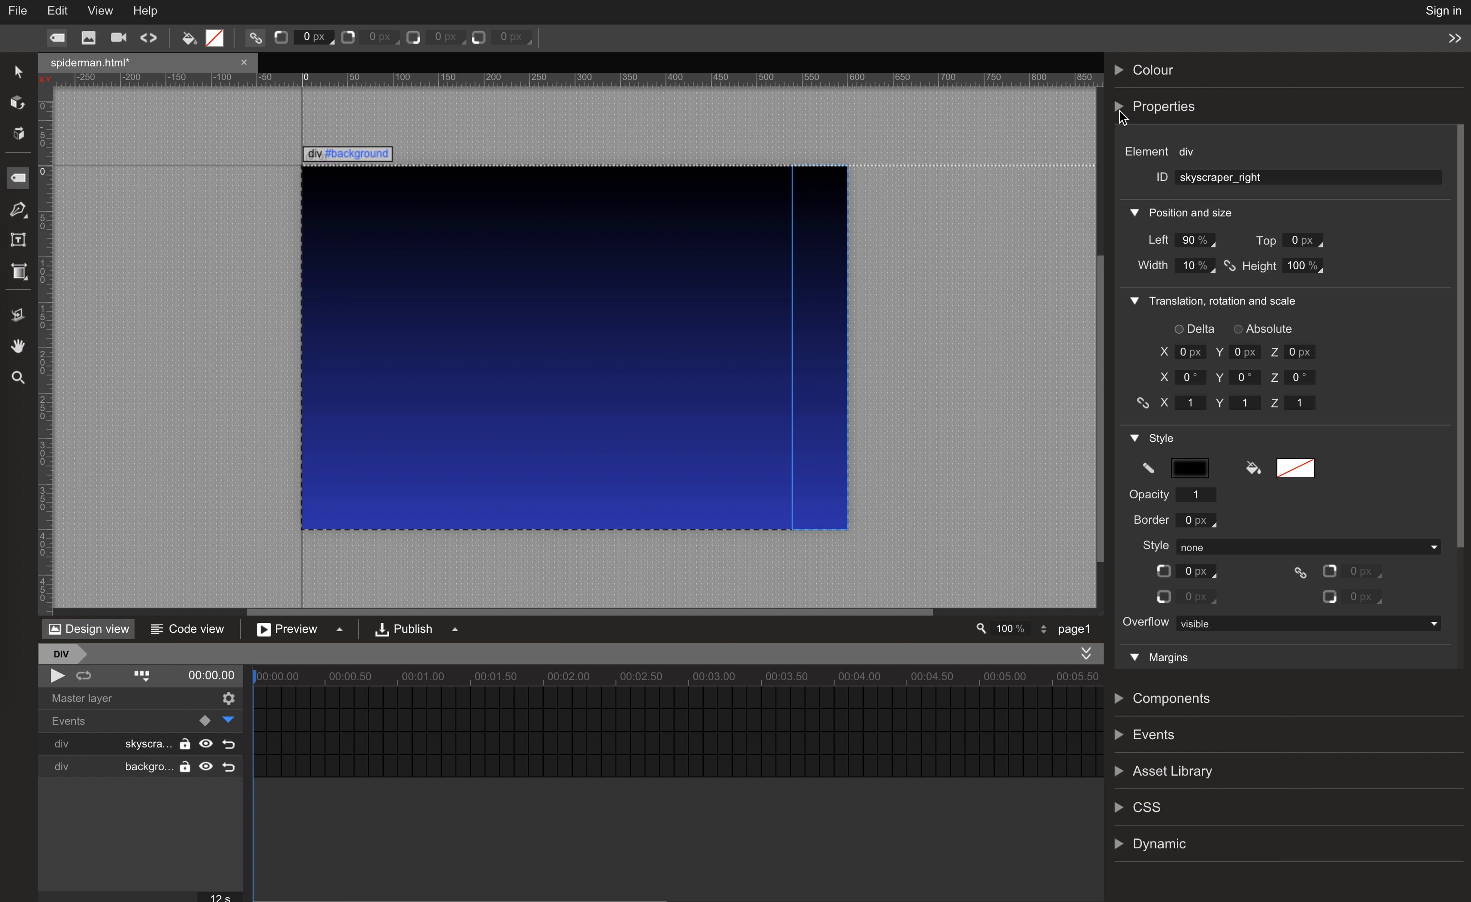
left_click(1123, 254)
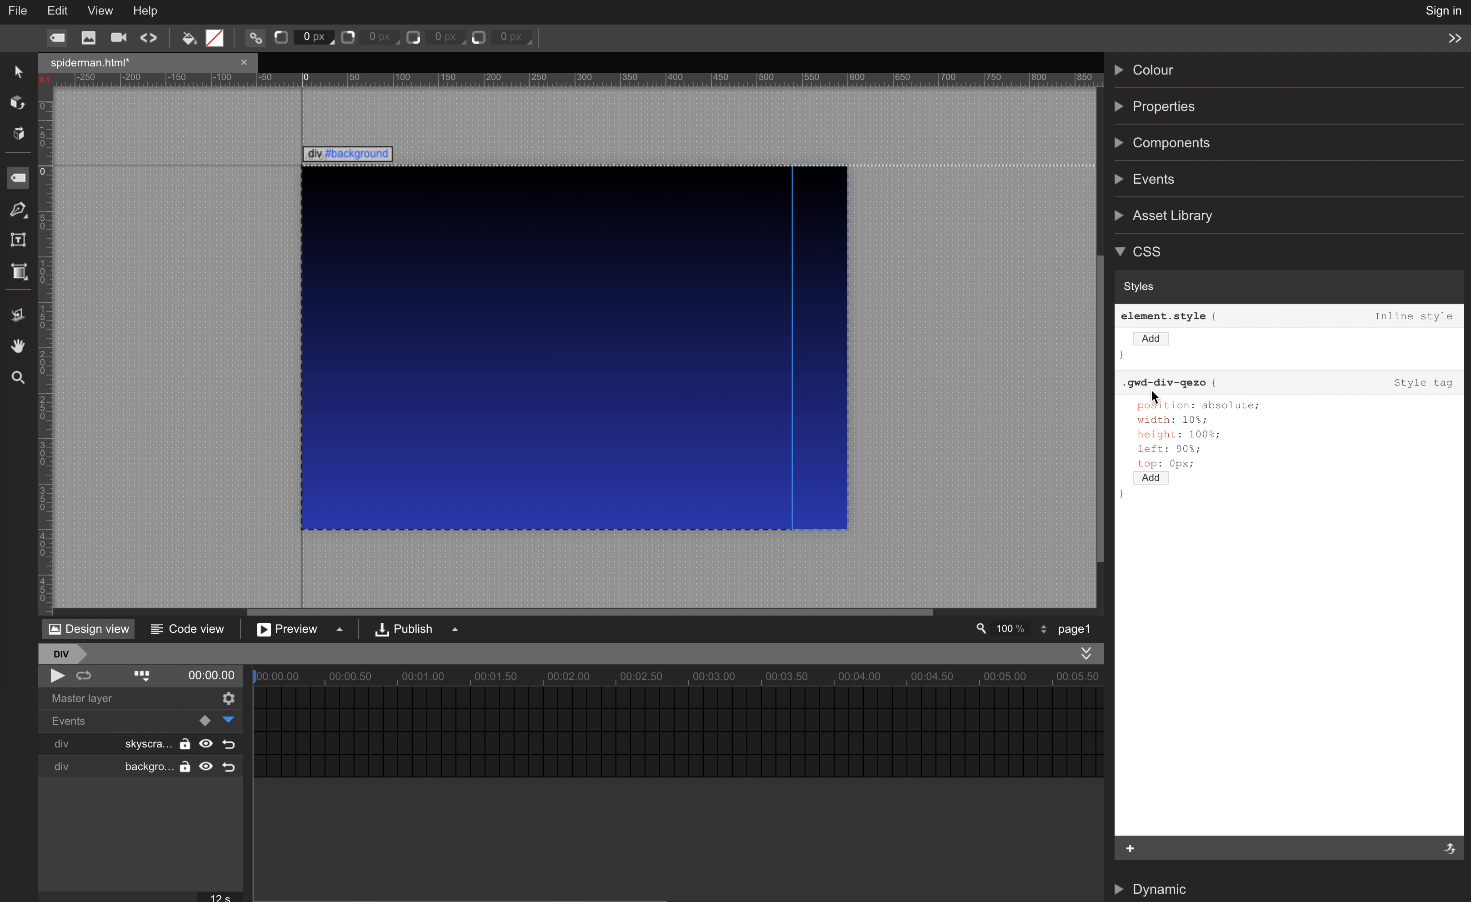
left_click(1130, 850)
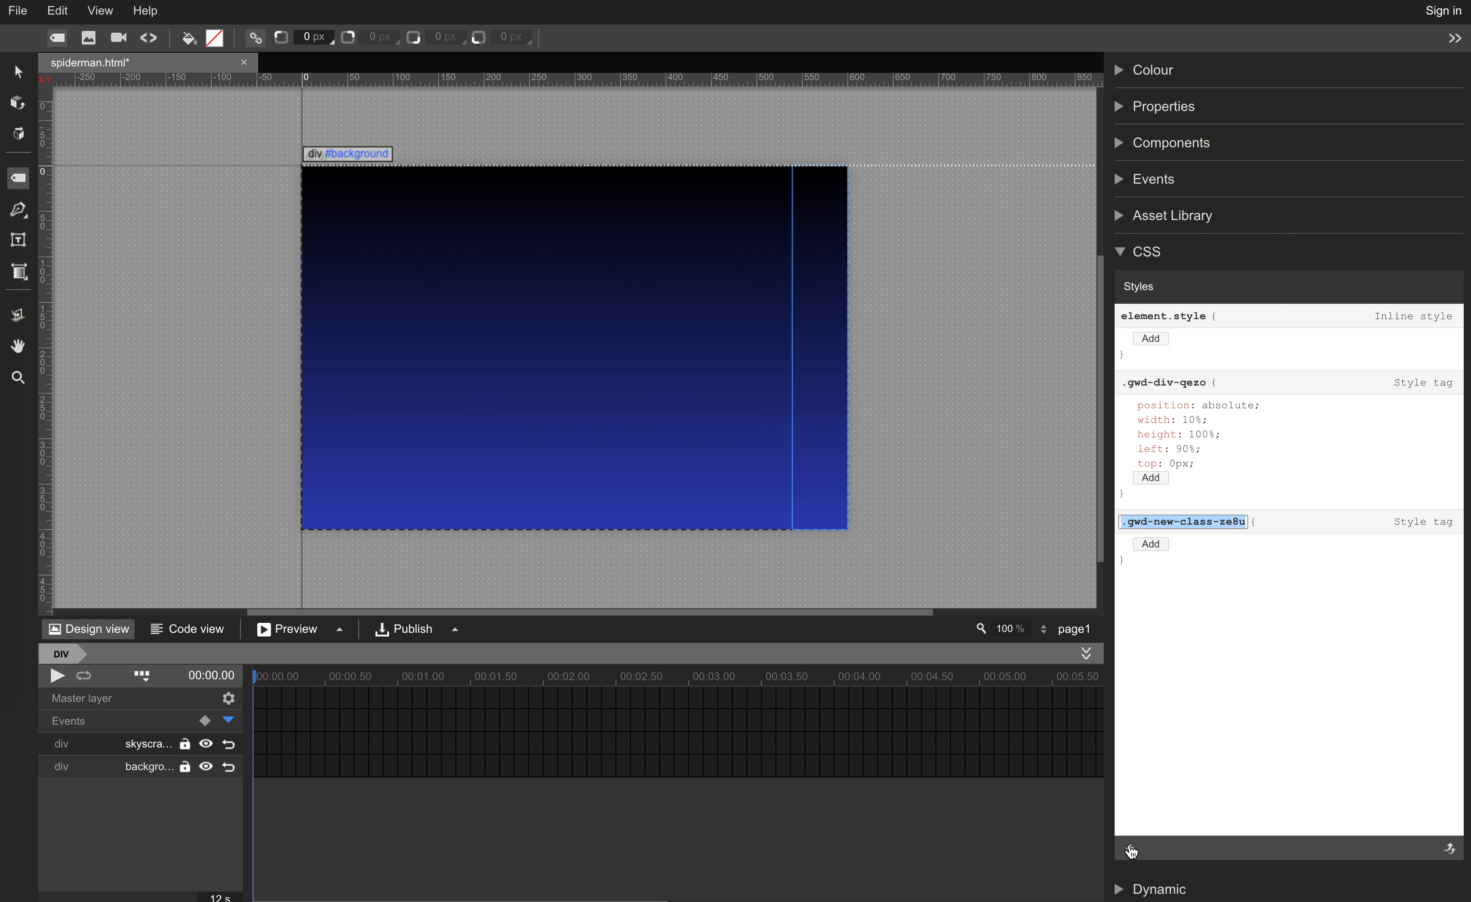
type(".sk")
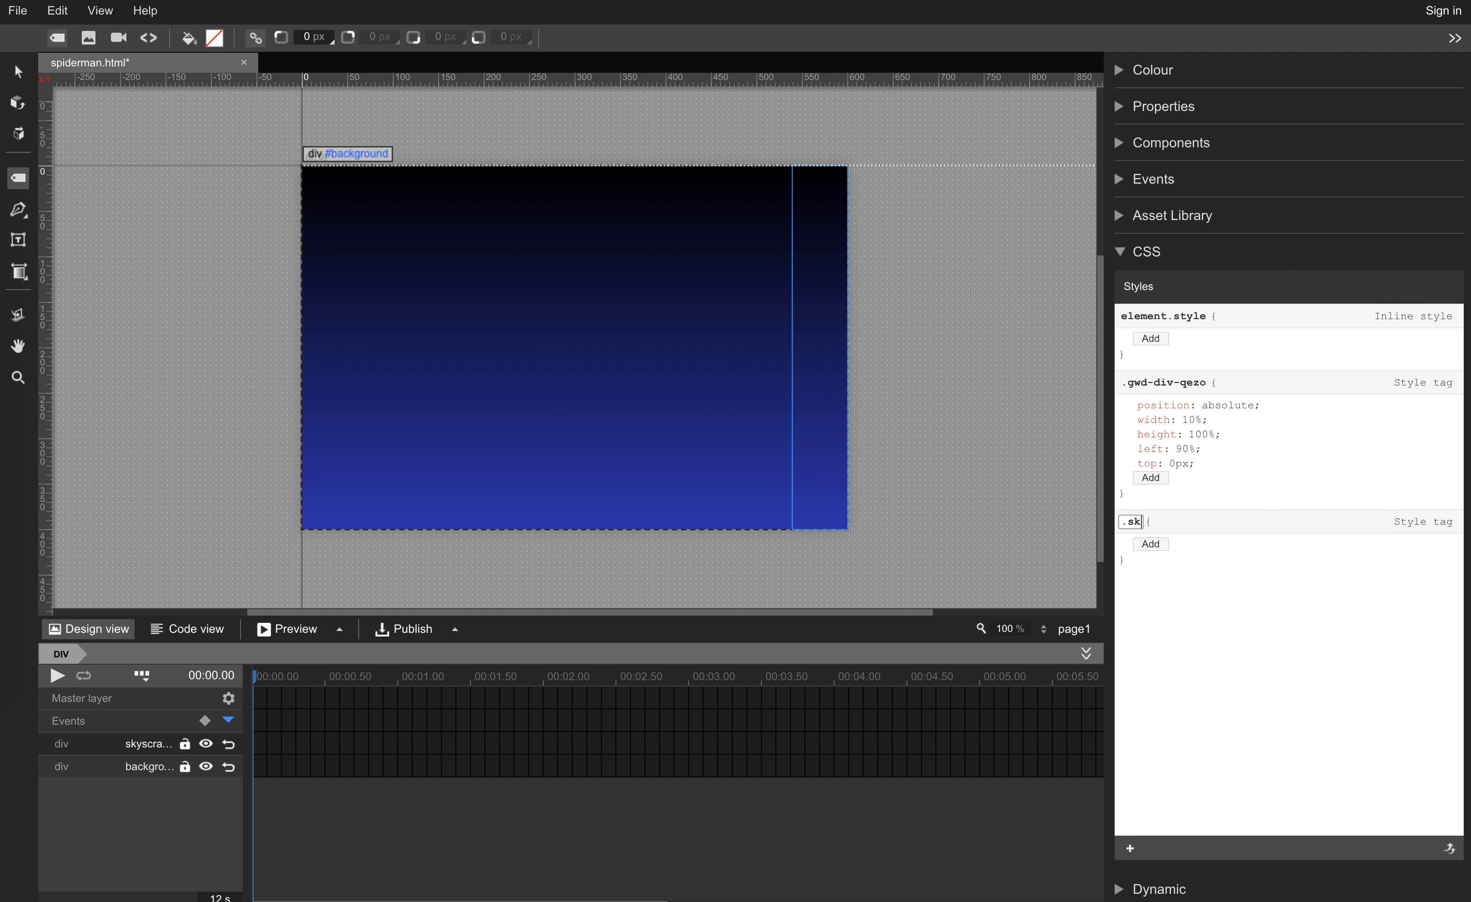
type("yscraper")
key("Return")
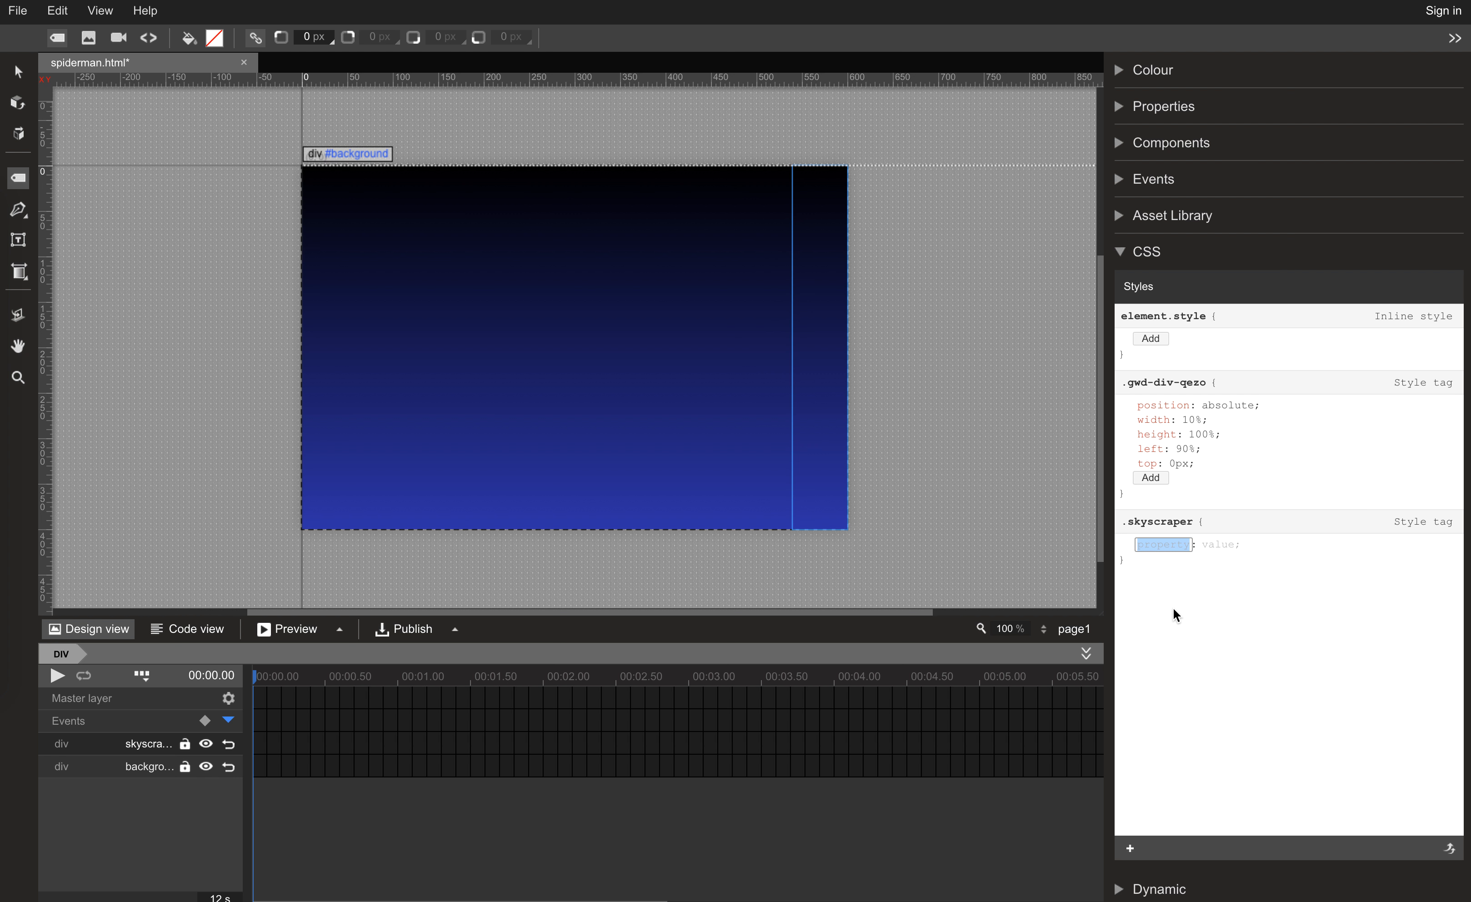
Add a background property to the .skyscraper rule, trying a url value that points to the skyscraper.png image.
type("background")
key("Tab")
type("ur")
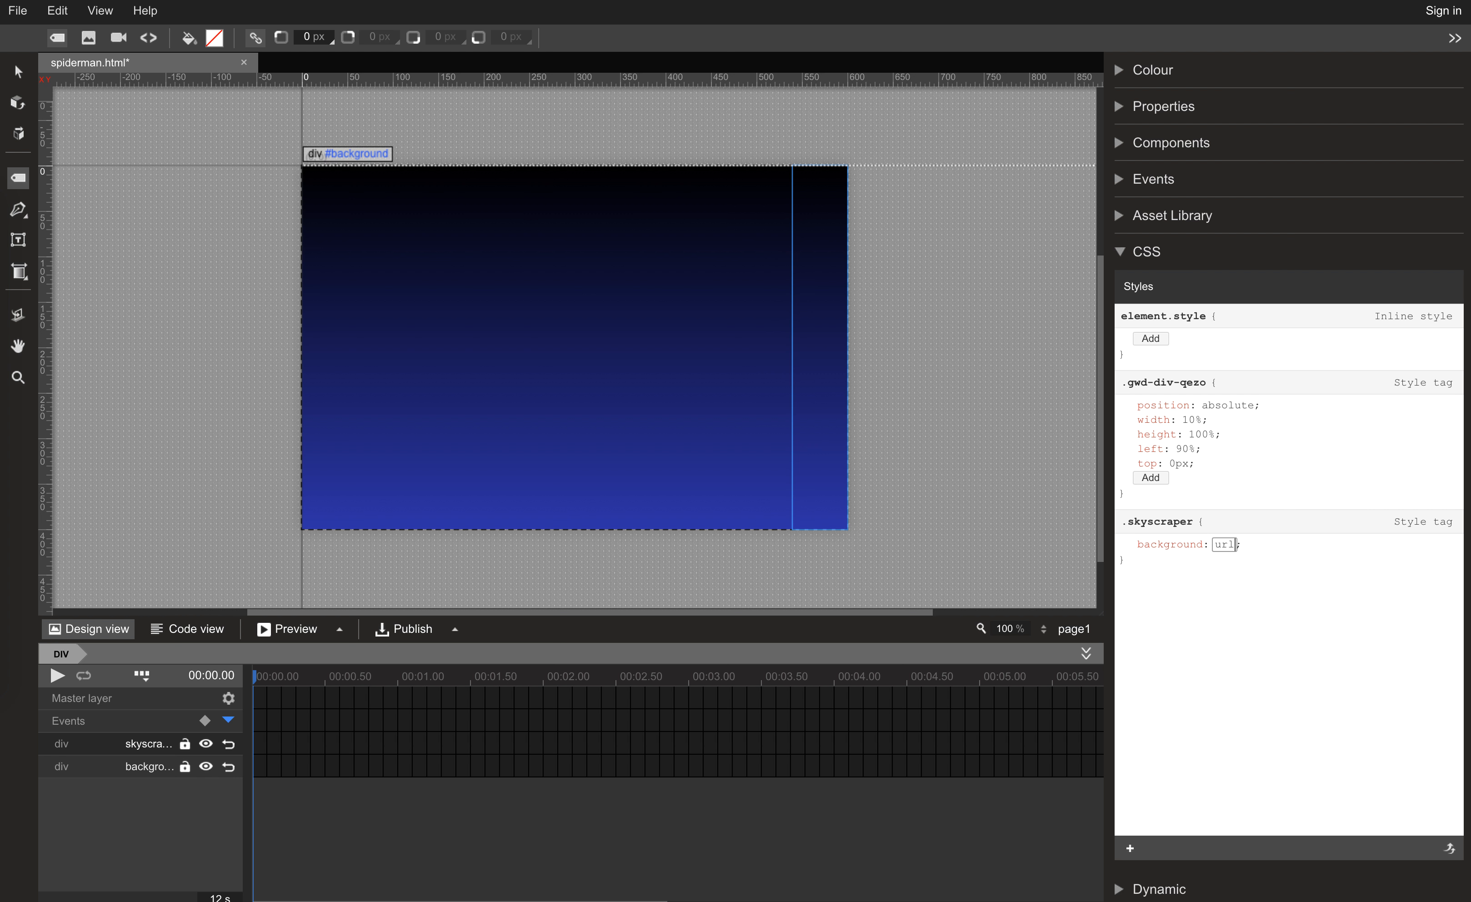
type("l('skyscraper.pn")
key("Return")
Replace the .skyscraper rule's background value with url("skyscraper.png").
left_click(1162, 544)
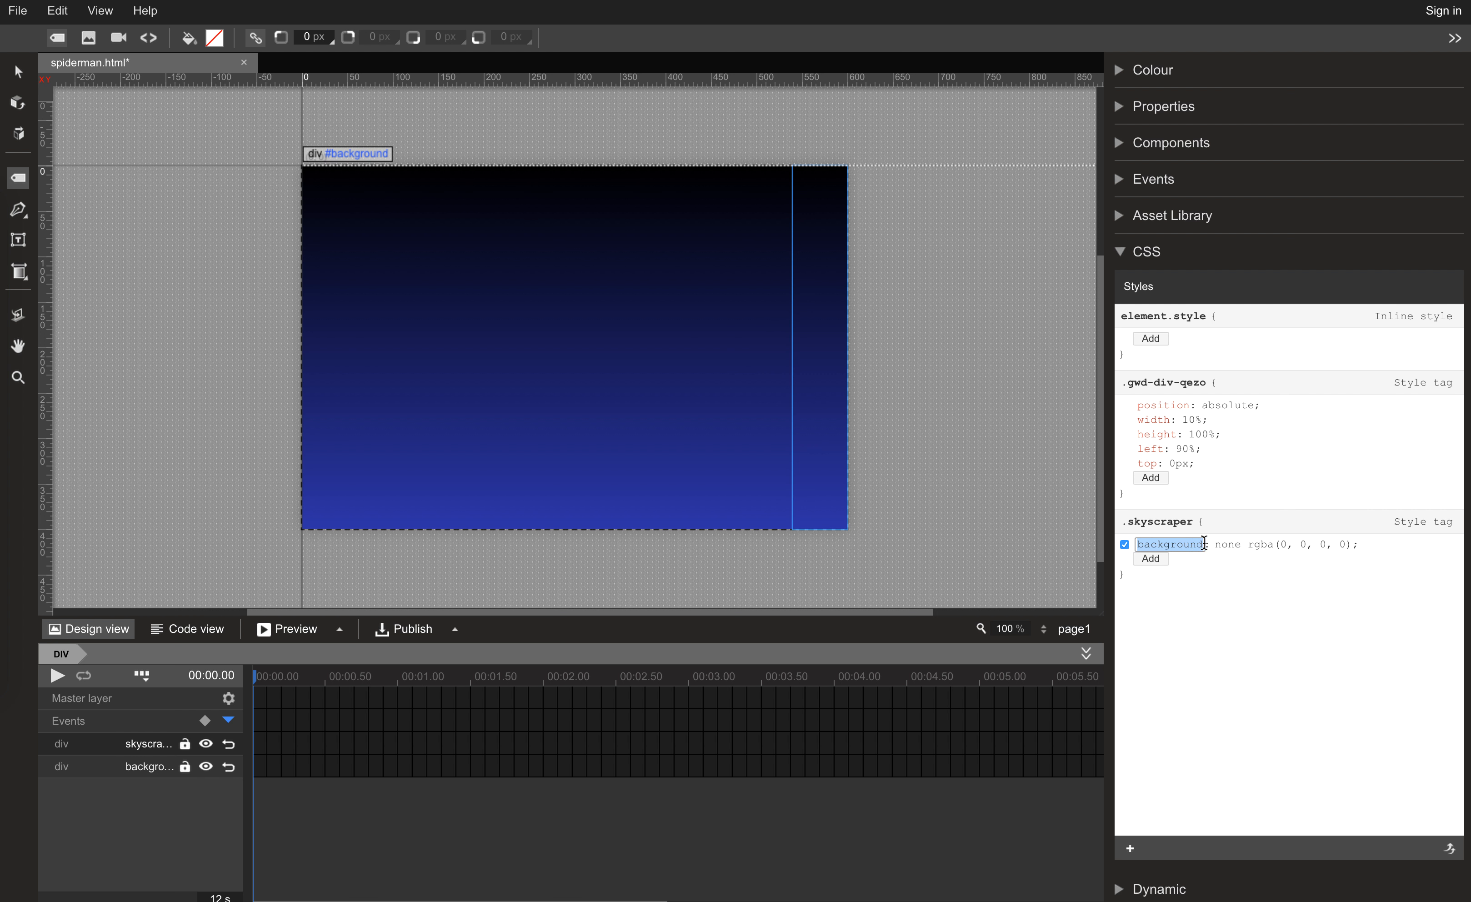
left_click(1219, 544)
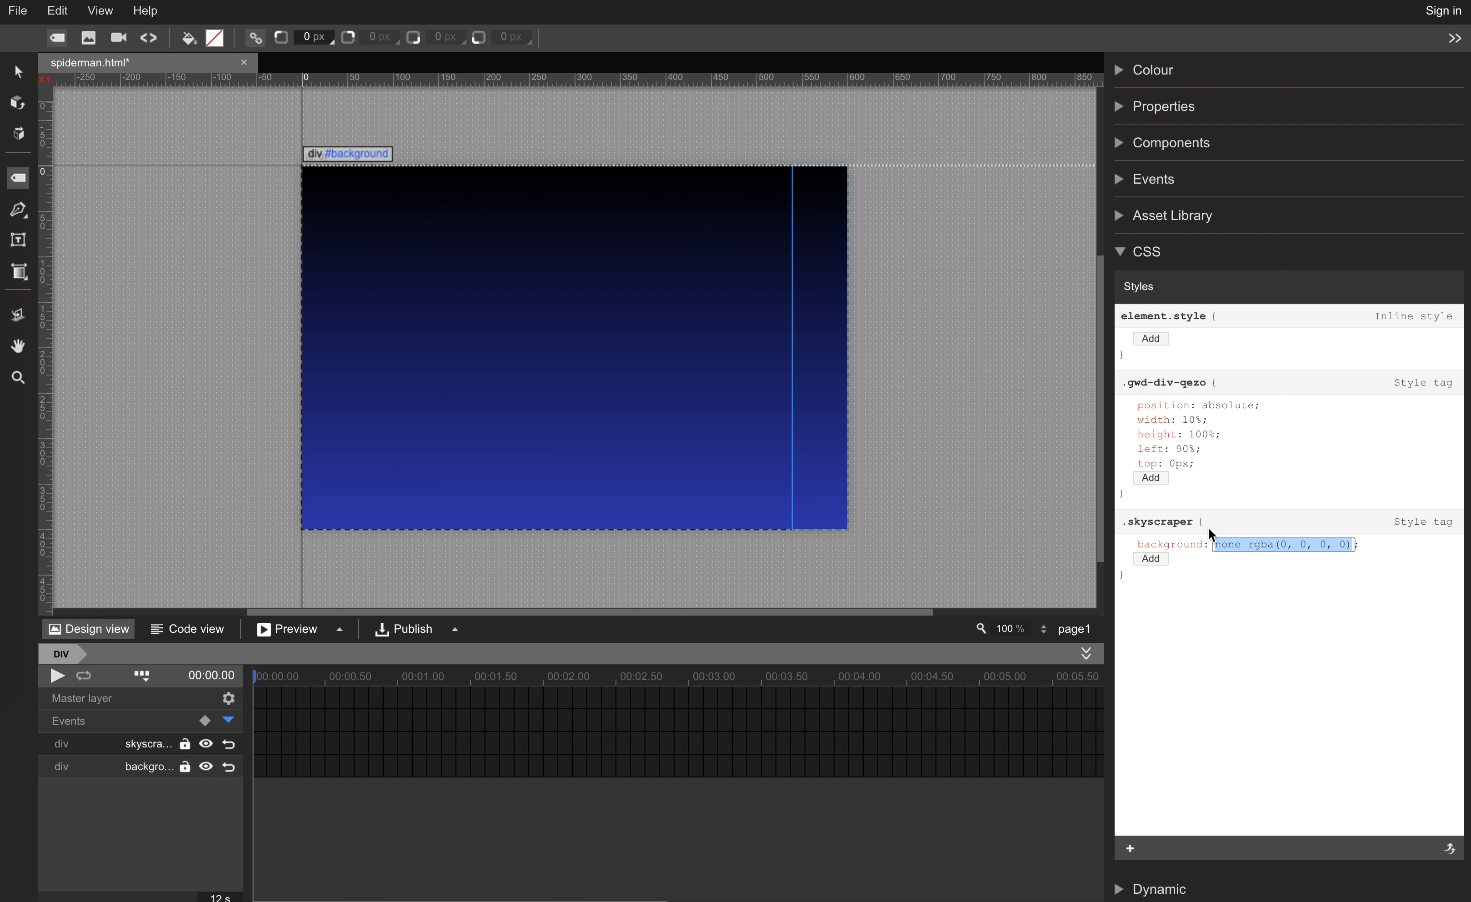
type("url(")
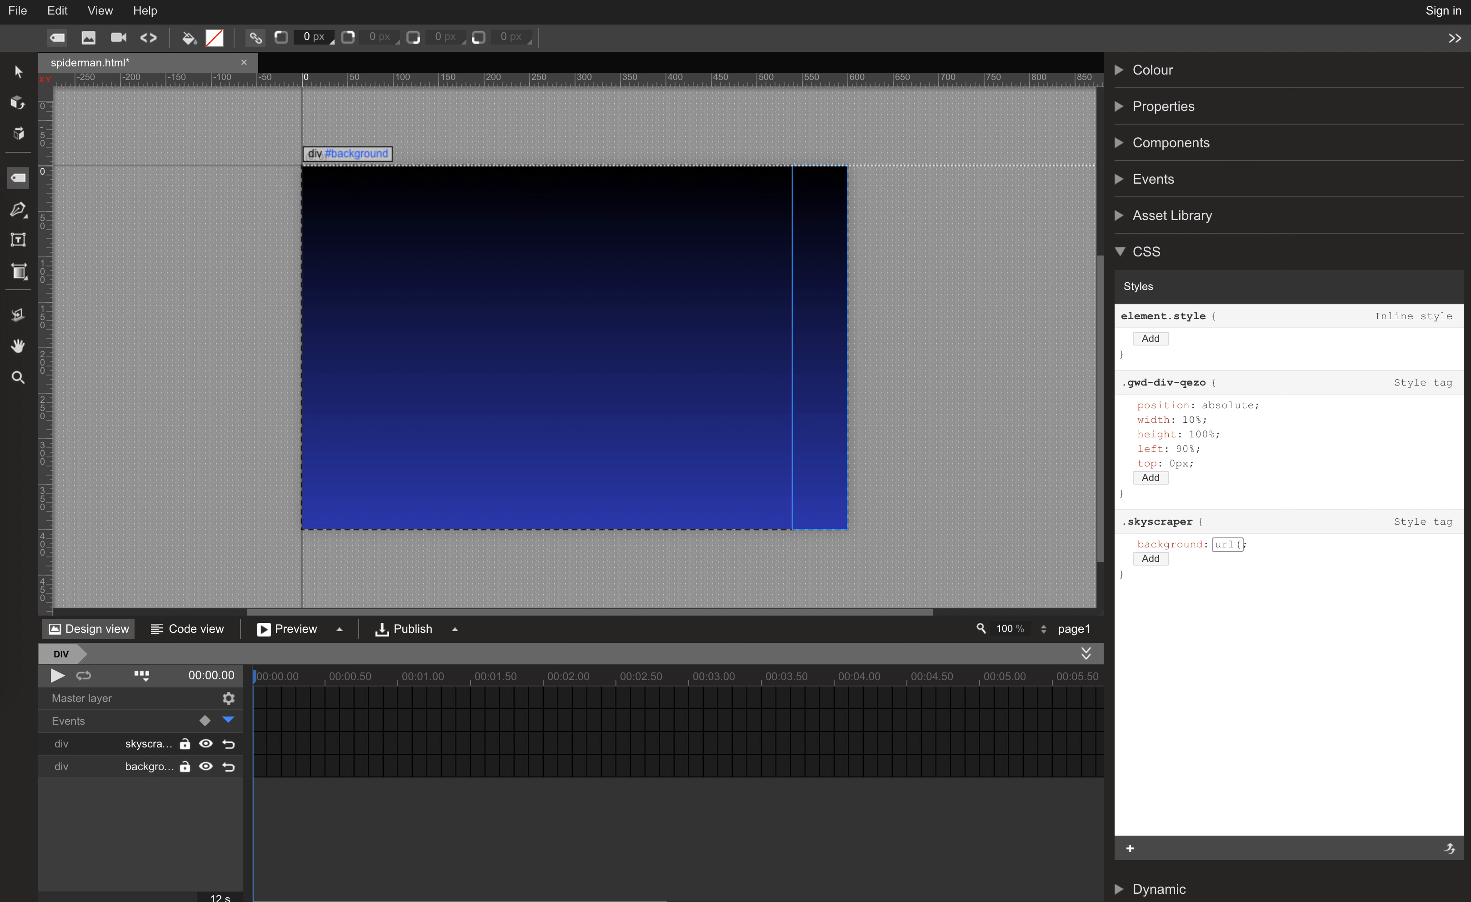
type("\"skyscraper.png\")")
key("Return")
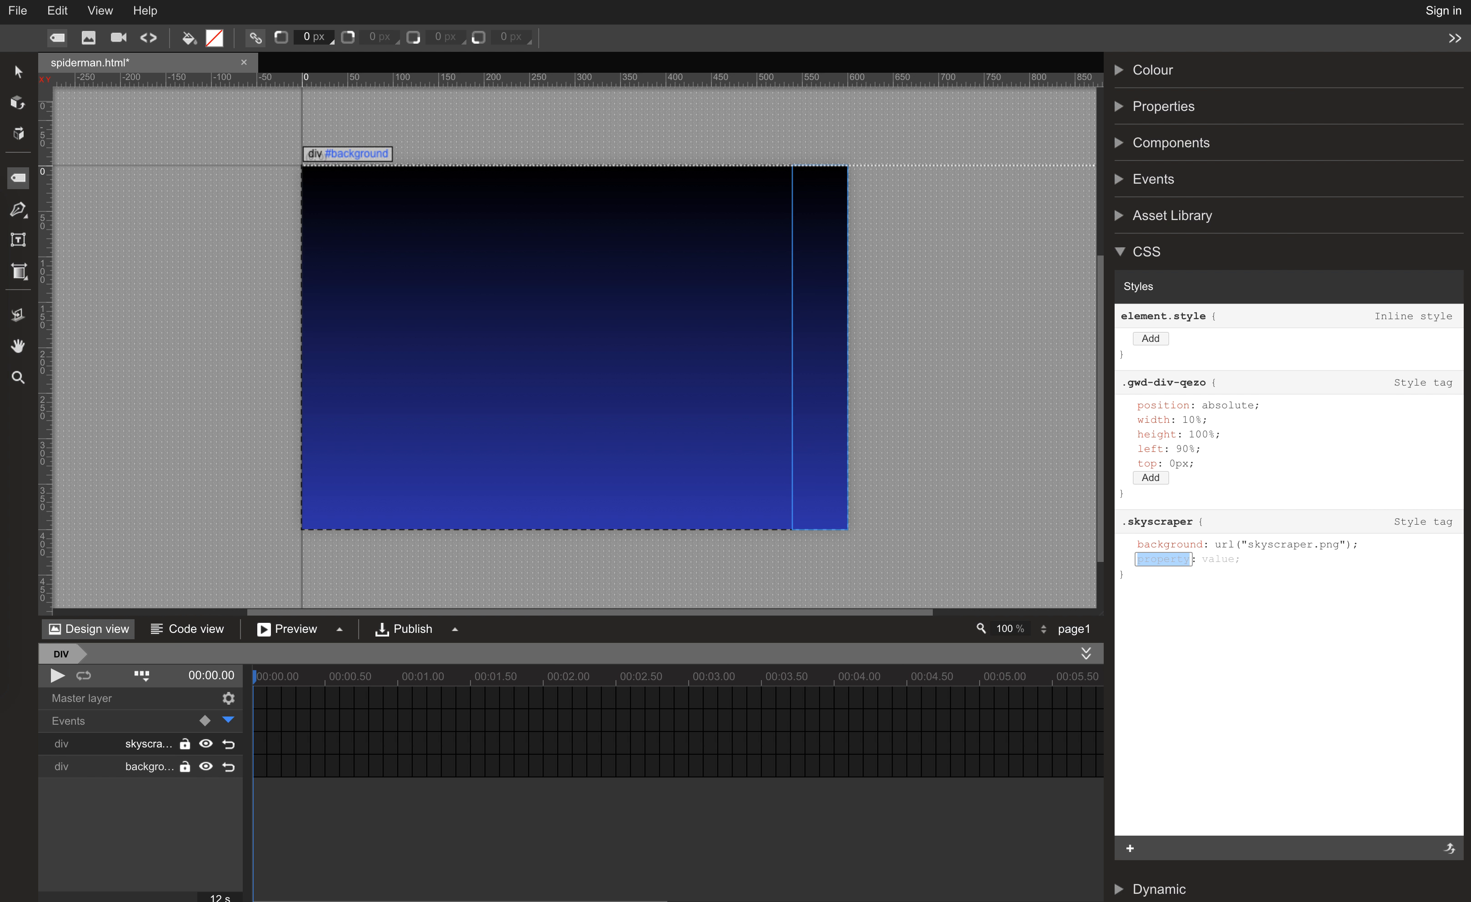
Correct the .skyscraper background's image path to assets/skyscraper.png.
left_click(1268, 543)
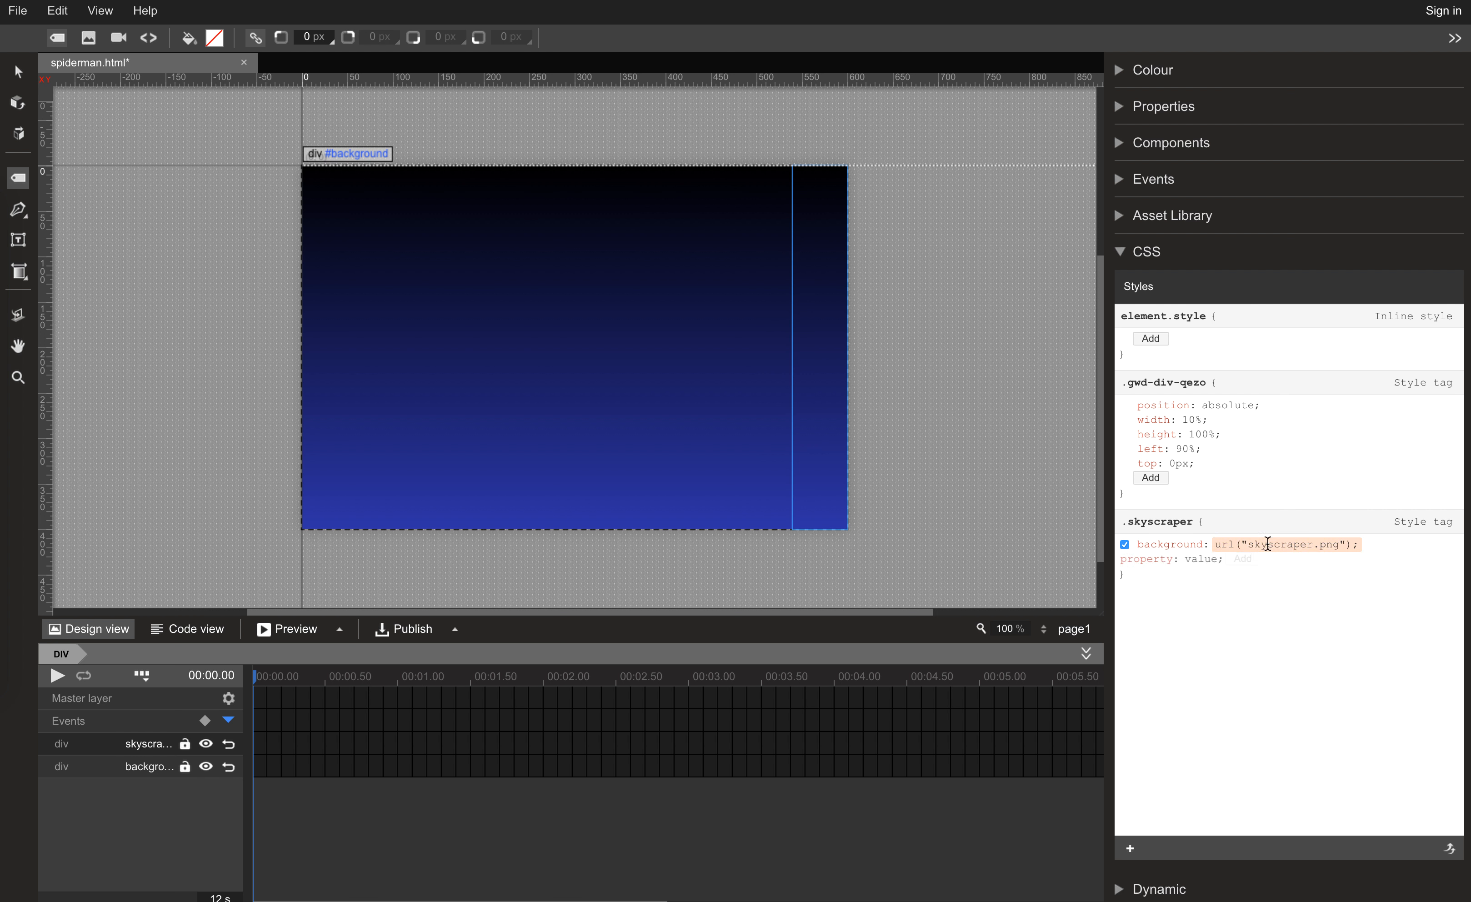
left_click(1247, 544)
type("assets/")
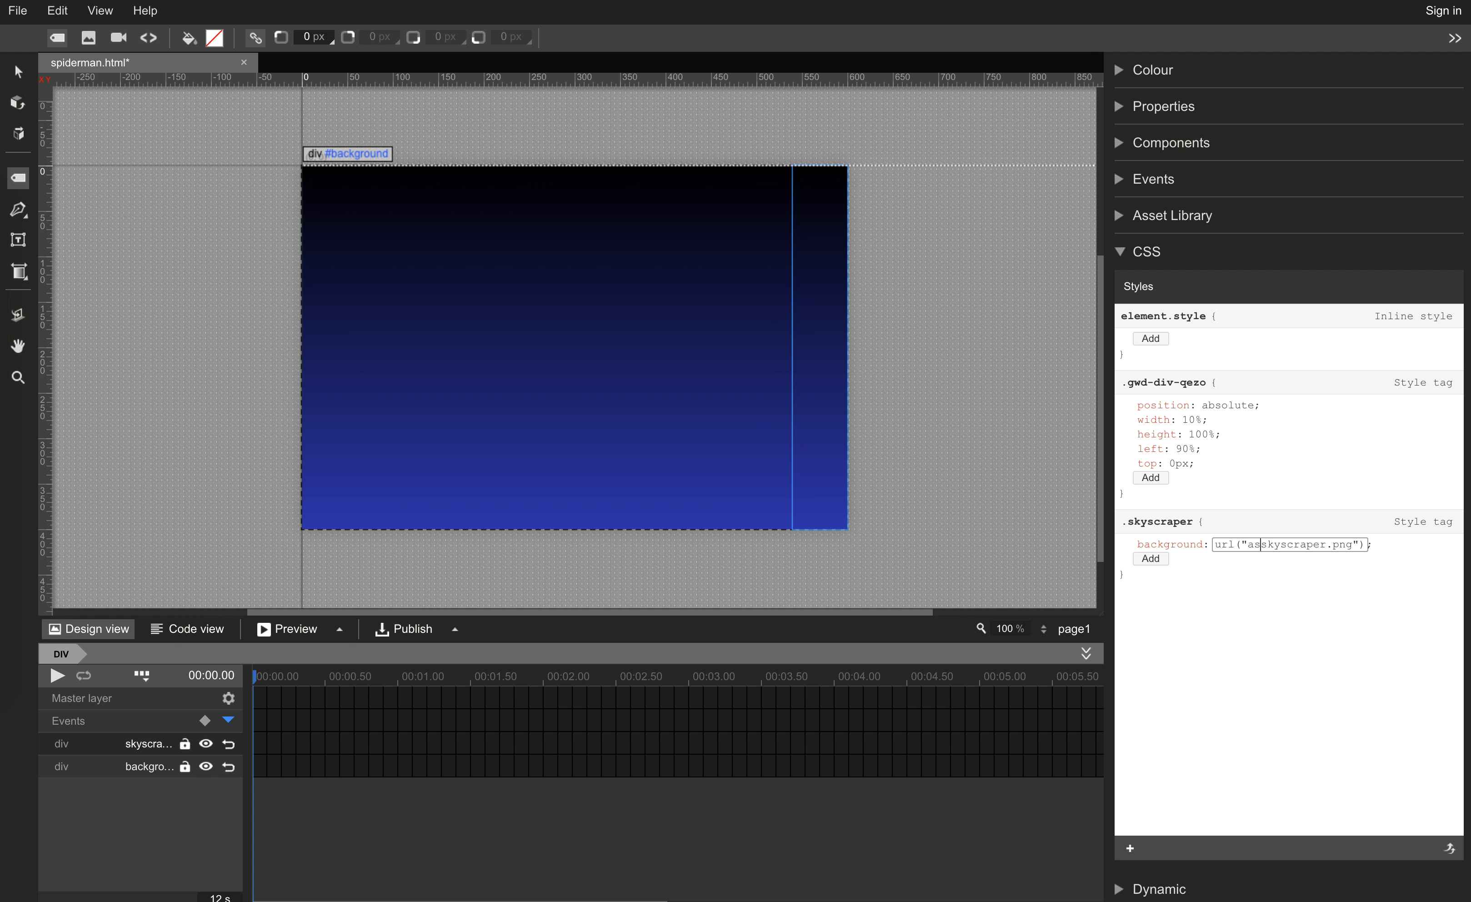
key("Return")
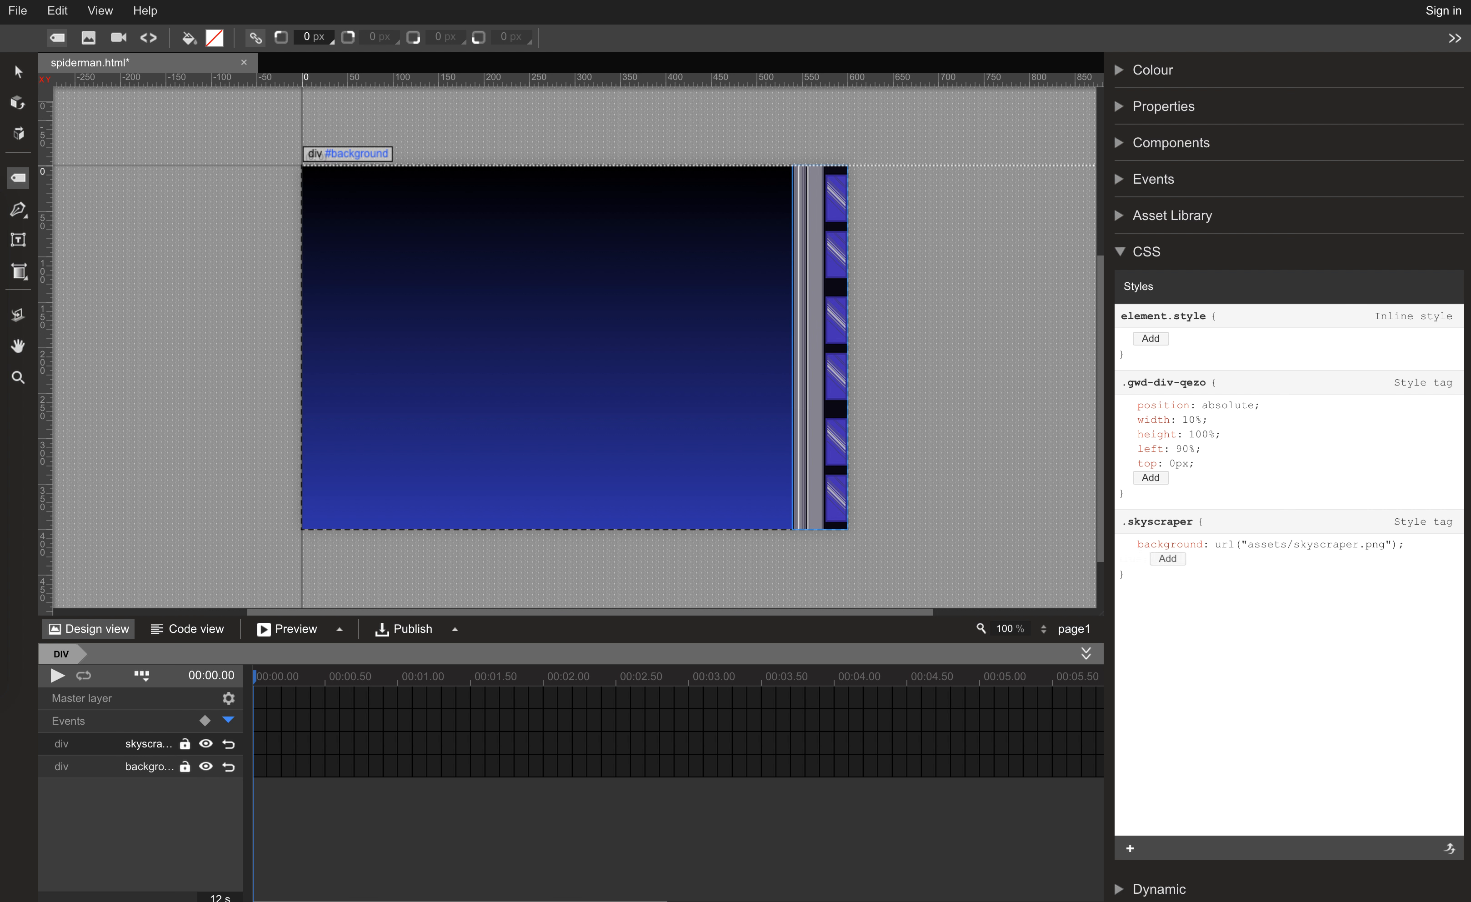
left_click(1121, 252)
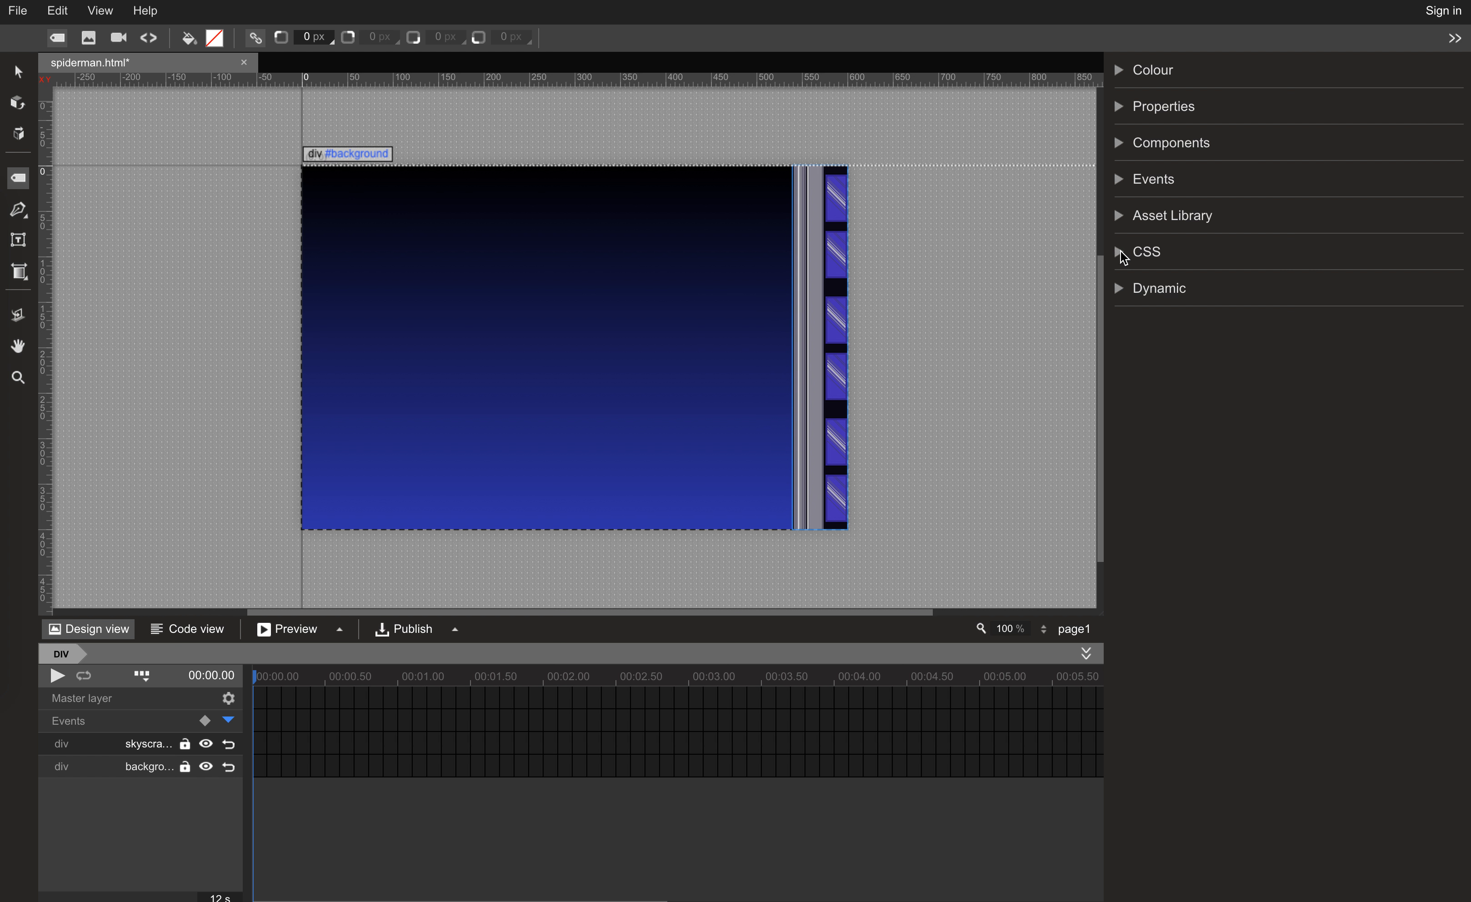
Preview the page in the browser to check the skyscraper texture, and close the preview.
left_click(281, 628)
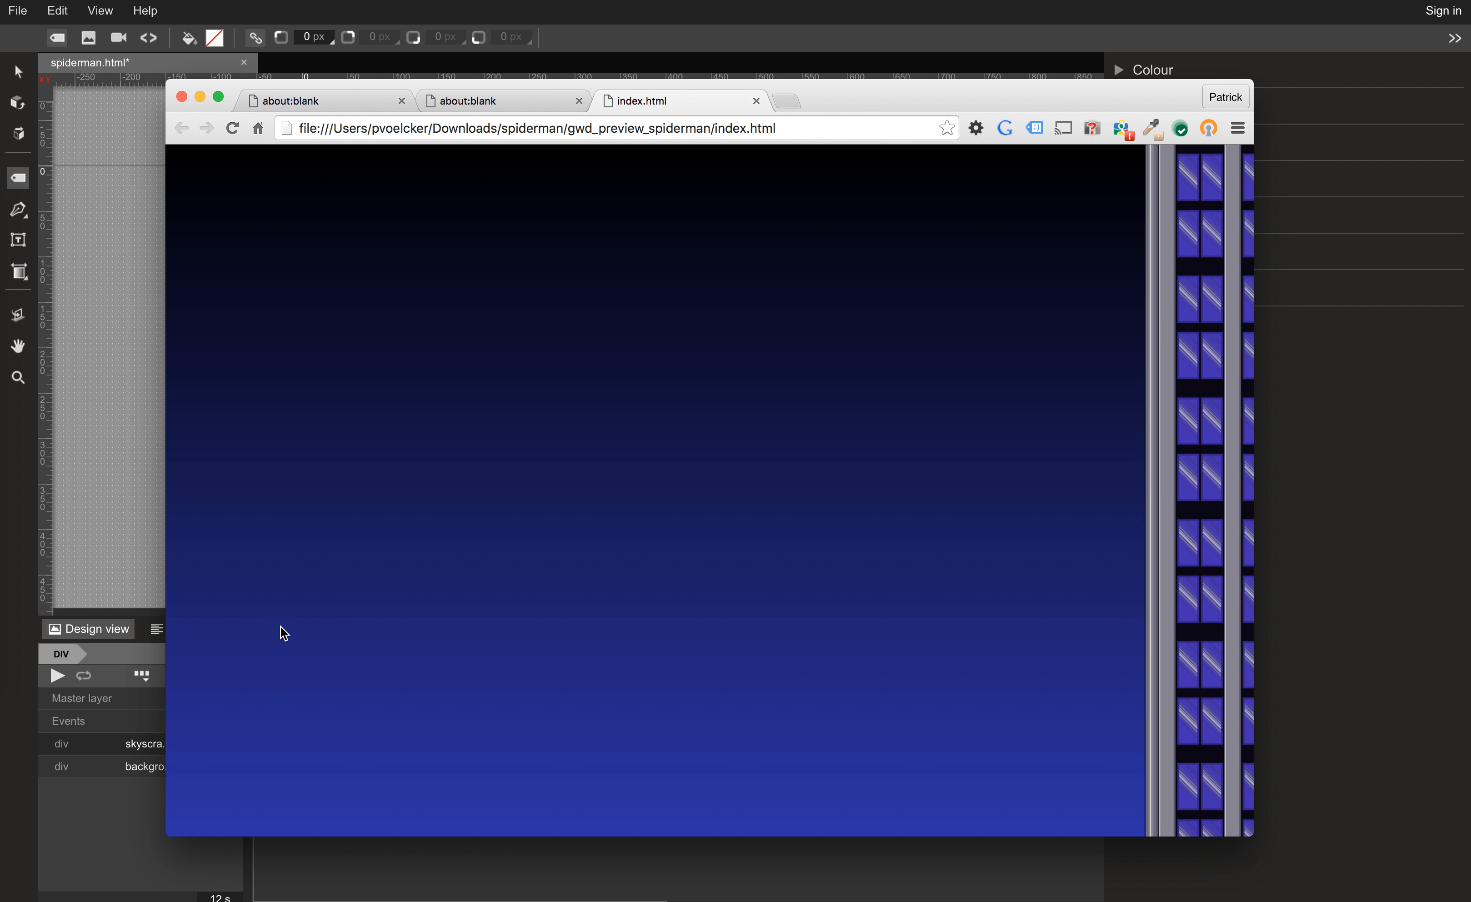
left_click(755, 102)
key("super+q")
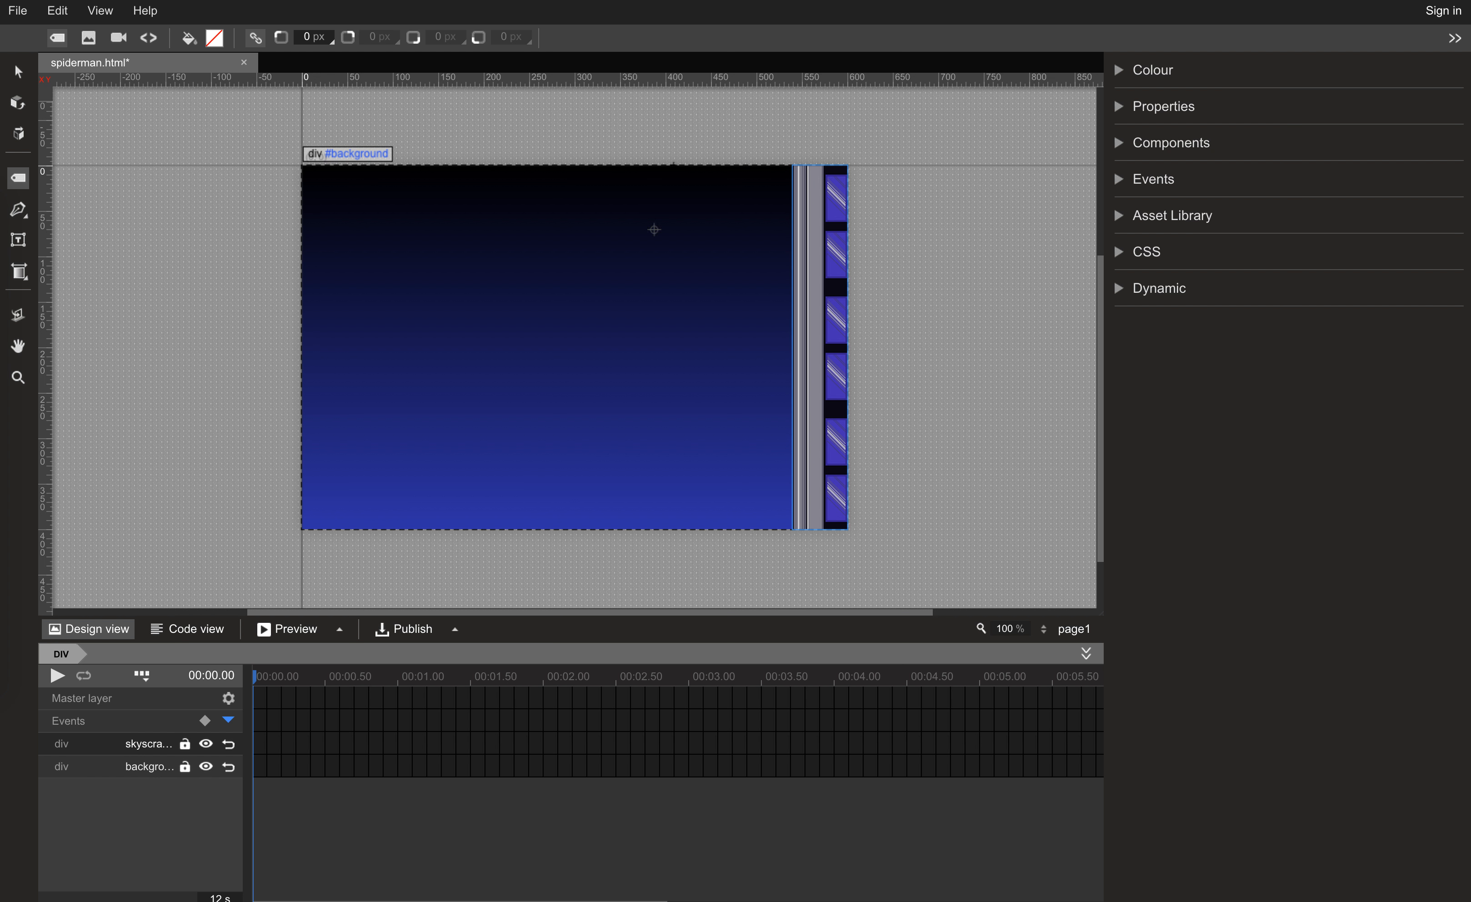
Inside the skyscraper_right div, draw a new div about 89 by 128 px overlapping the skyscraper's left edge.
left_click(20, 75)
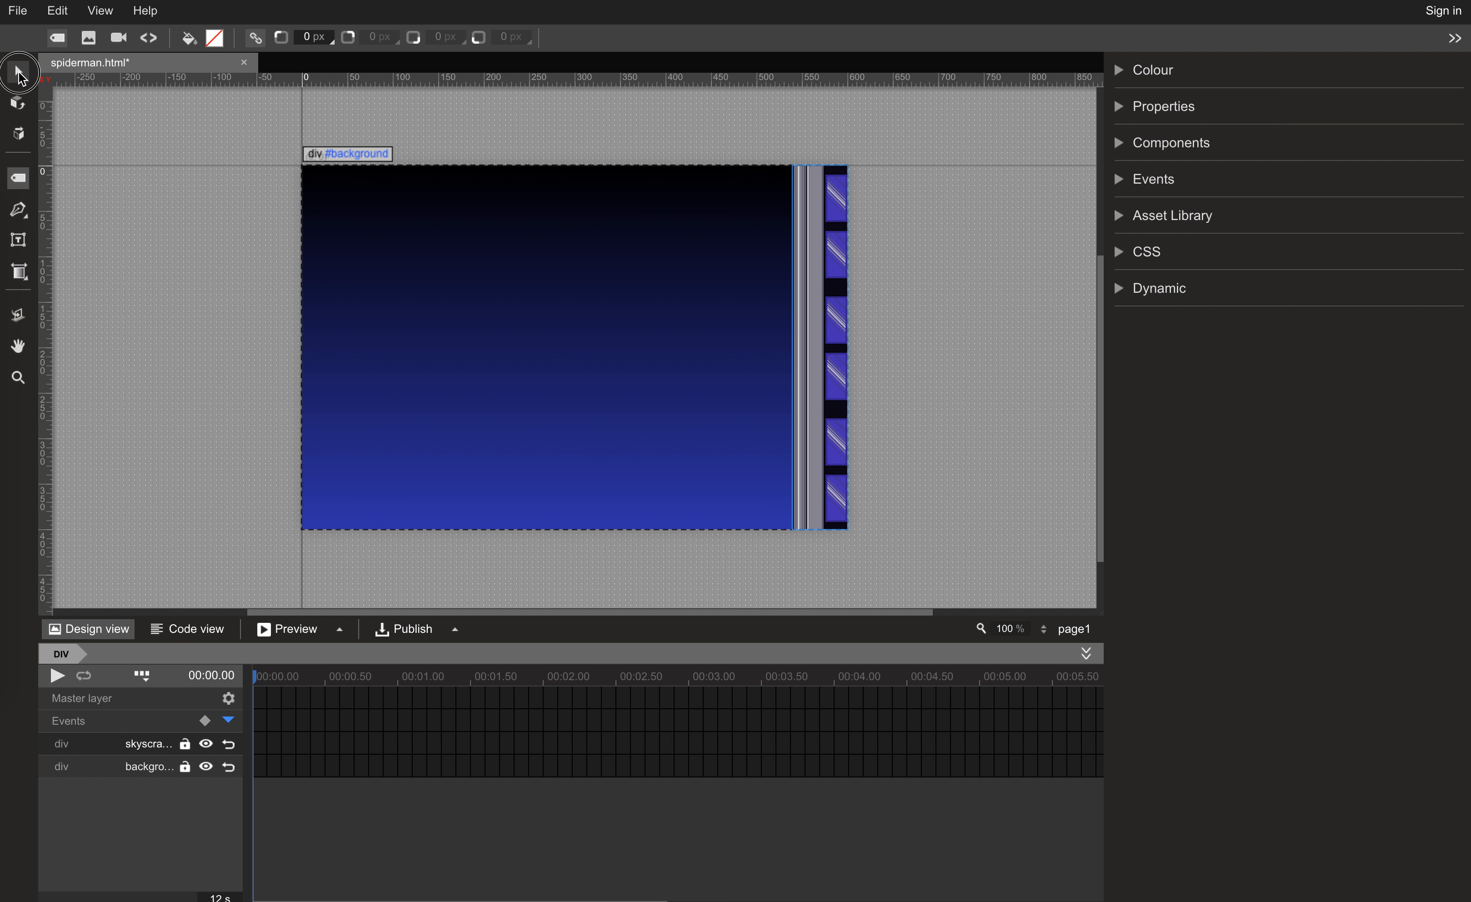
left_click(822, 283)
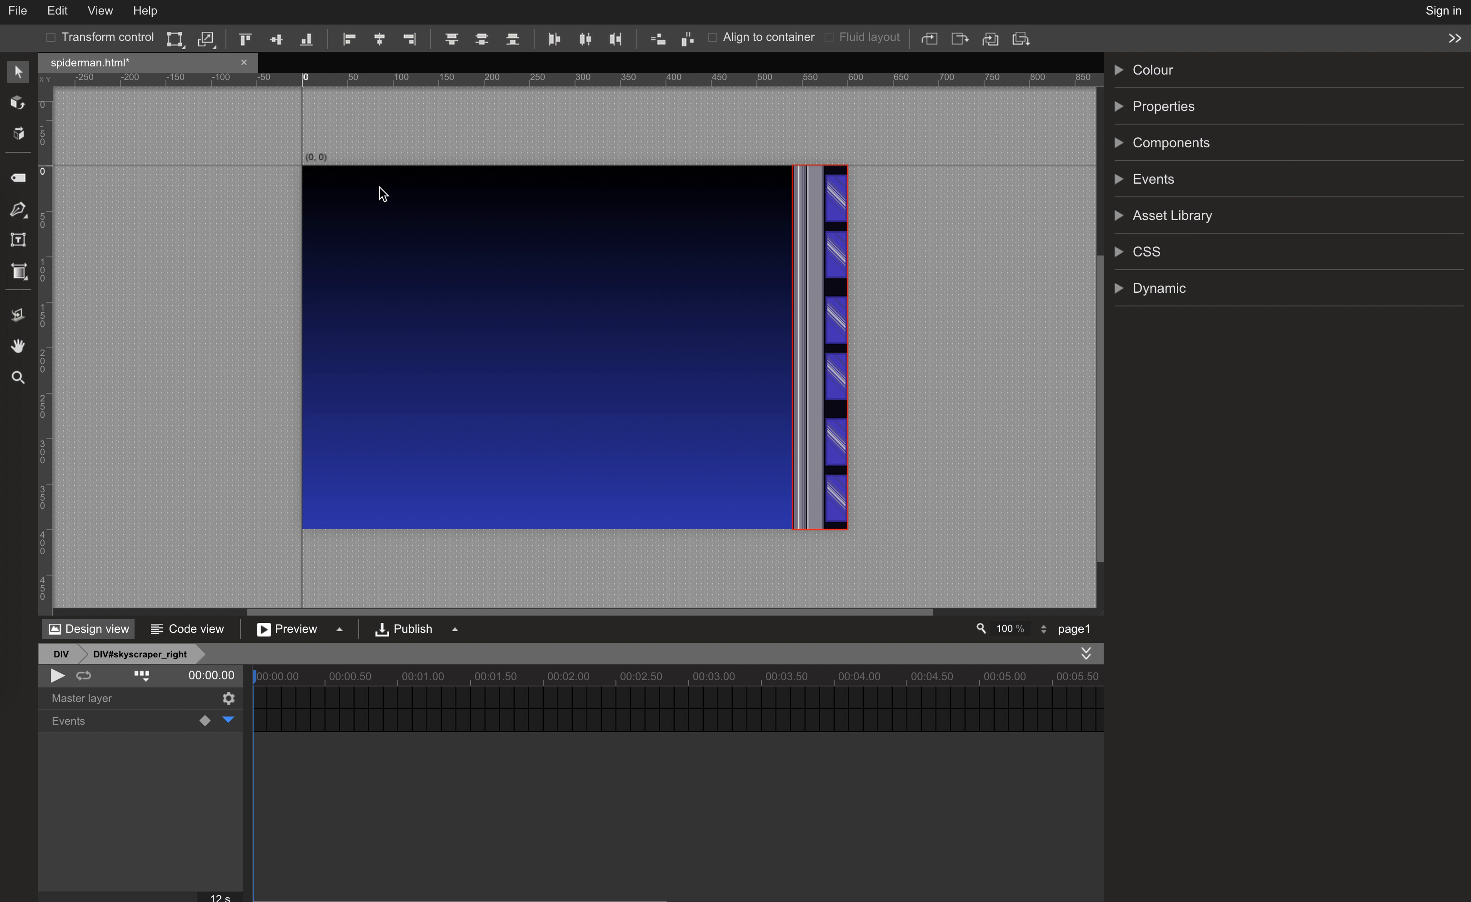
left_click(19, 178)
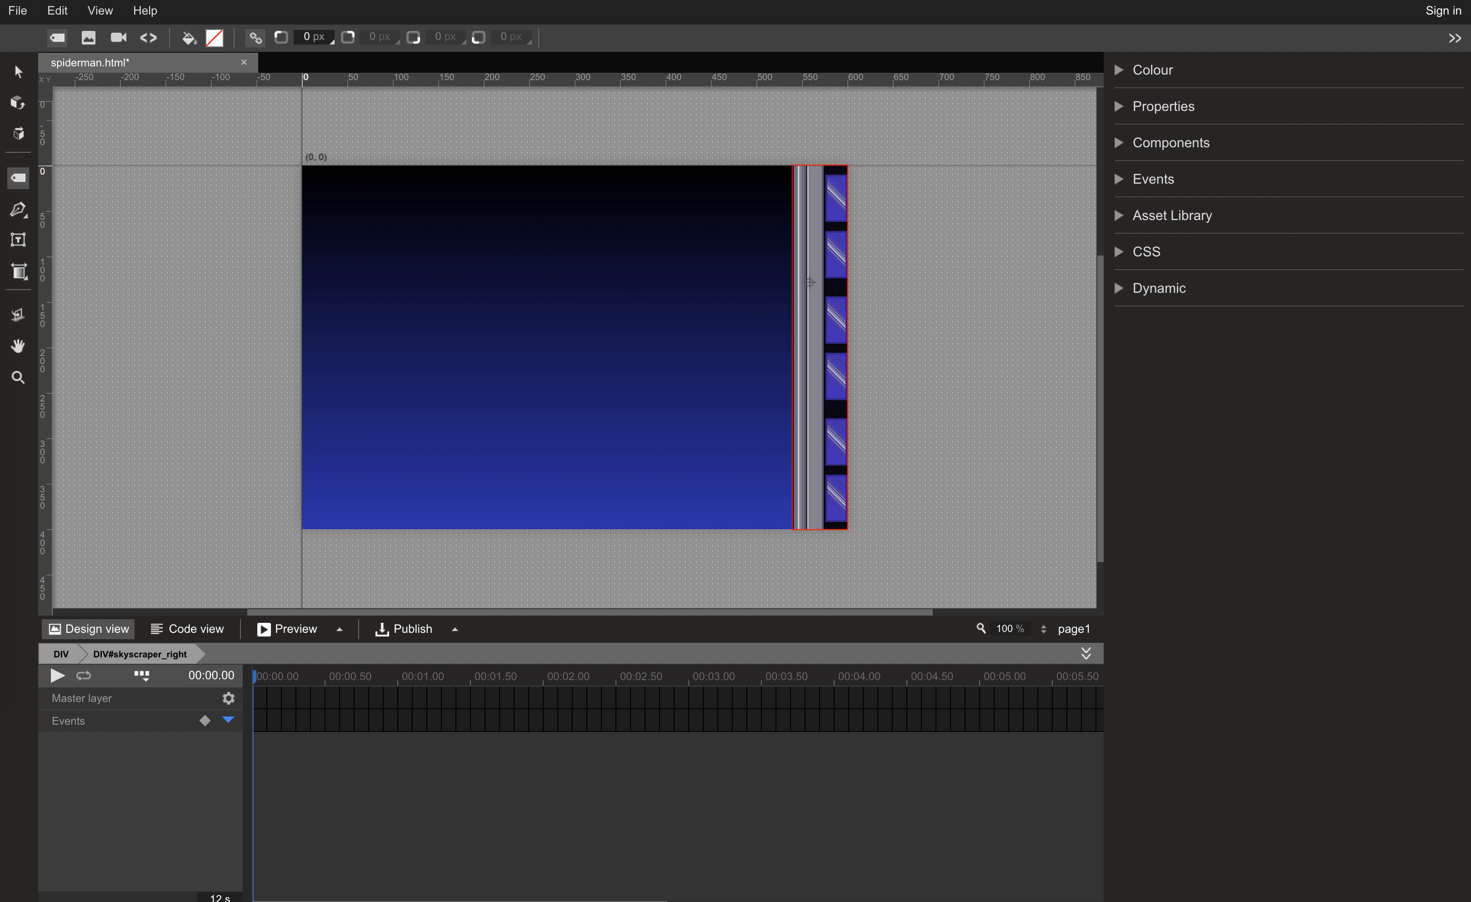
left_click_drag(745, 282, 827, 399)
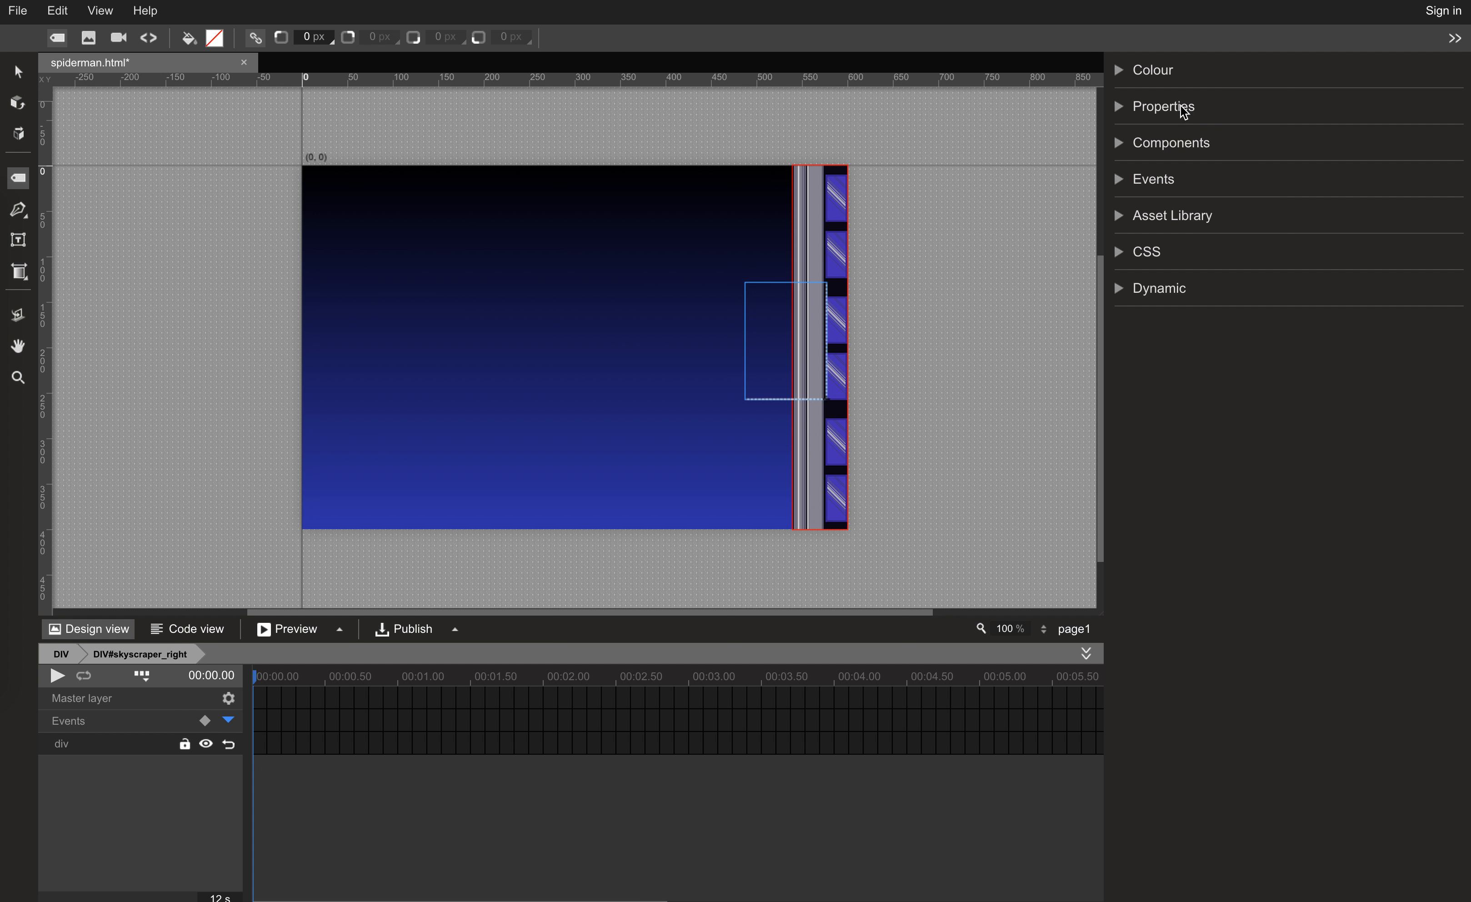
Give the nested div the ID skyscraper_right_extended and place it at left 0 px and top 0 px.
left_click(1125, 109)
left_click(1212, 176)
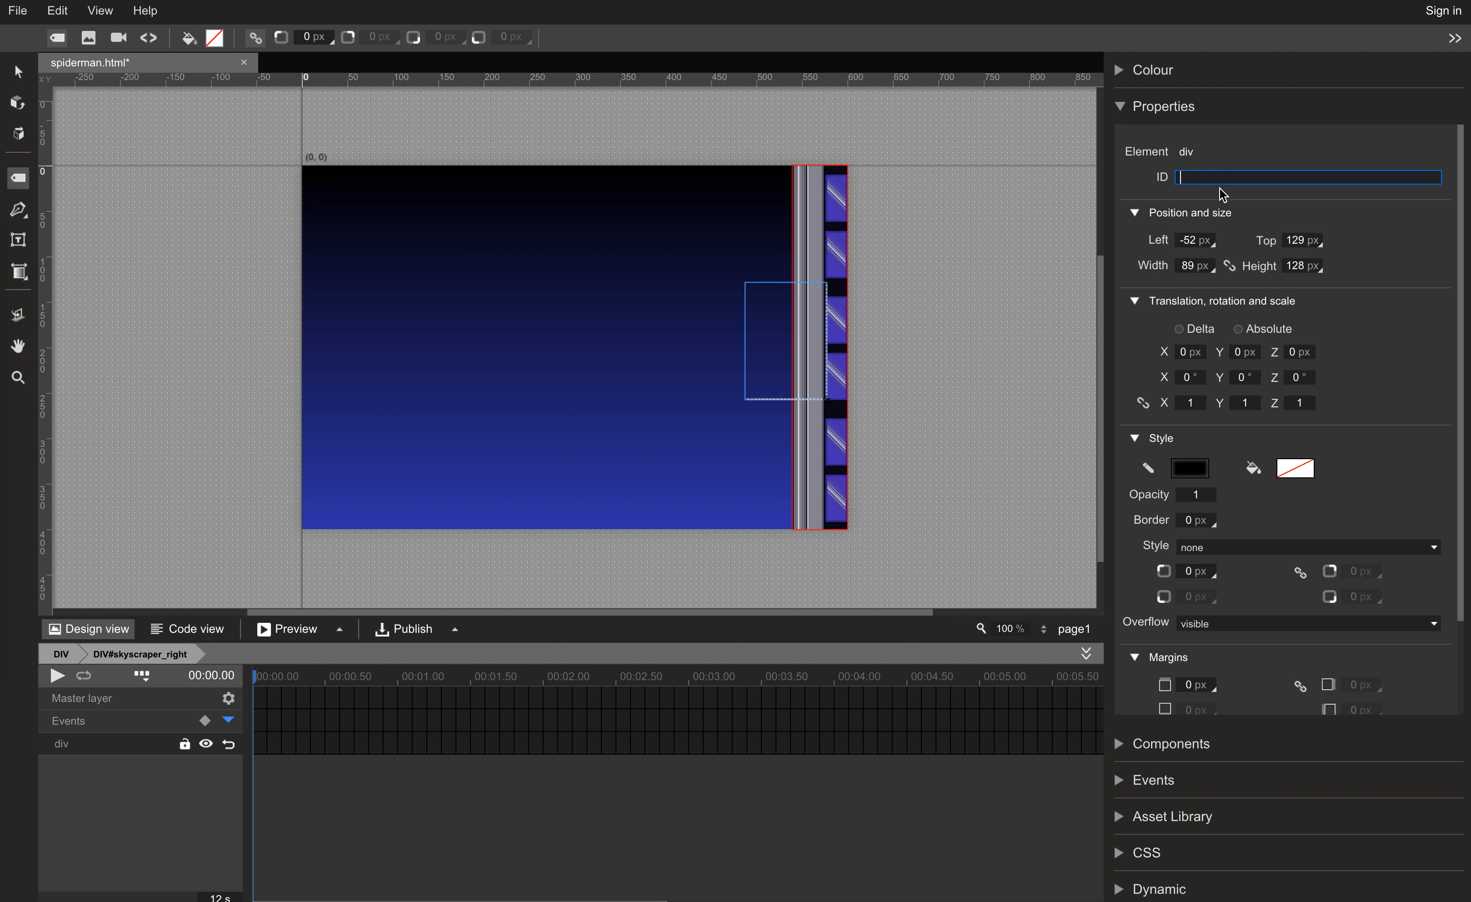
type("skyscraper_right_extended")
key("Tab")
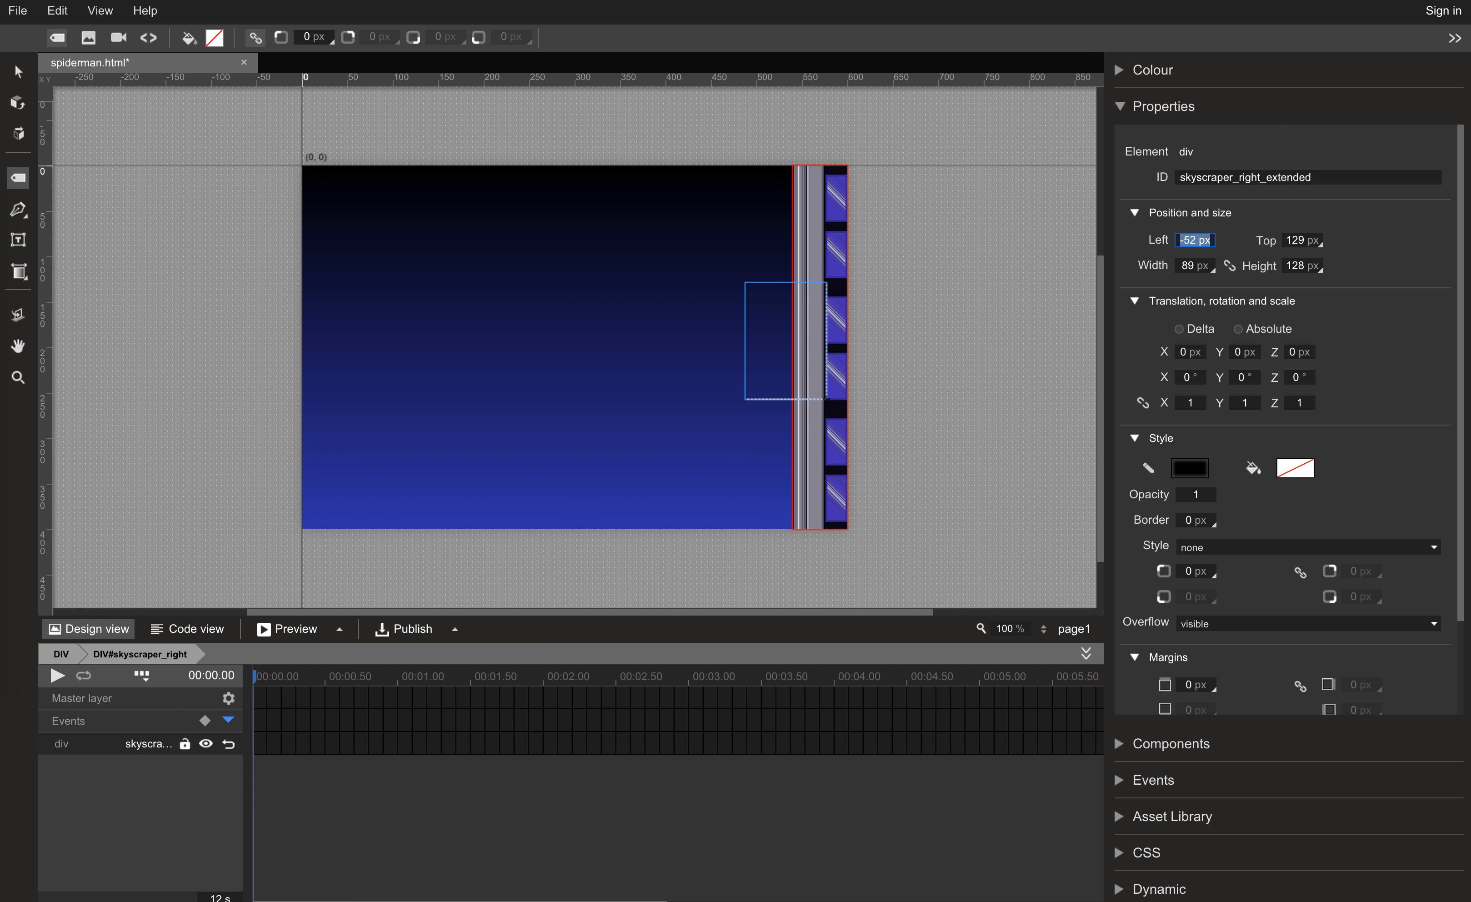
type("0")
key("Tab")
type("0")
key("Return")
Set the skyscraper_right_extended div's width to 100 % and its height to 134 px.
key("Tab")
type("1")
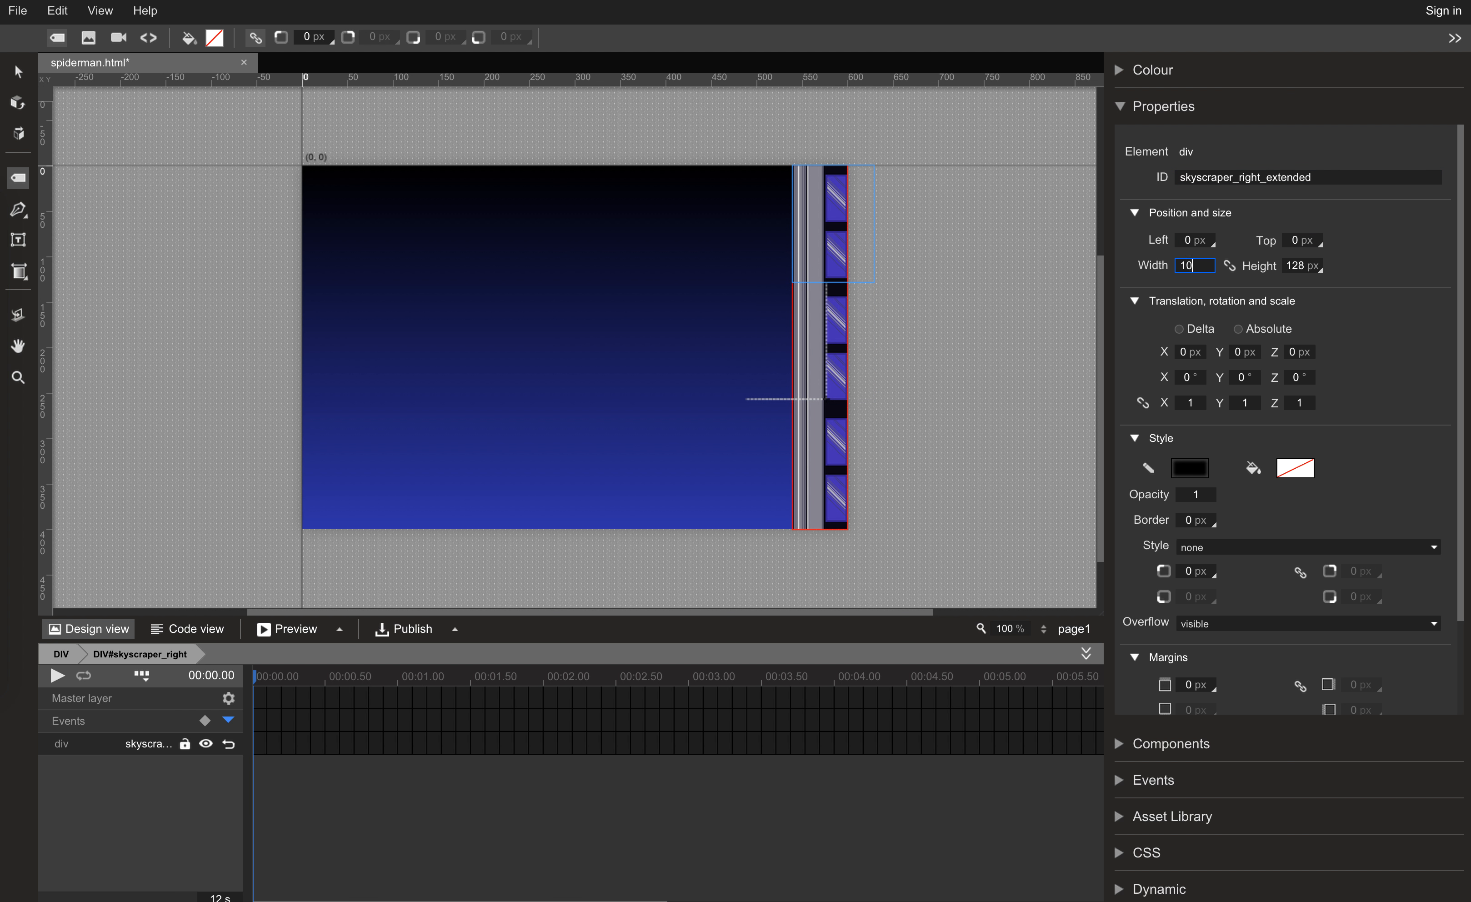
type("134")
key("Return")
Set the skyscraper_right_extended div's top position to -134 px so it sits directly above the skyscraper.
left_click_drag(1296, 242, 1304, 377)
left_click(1300, 241)
type("-134")
key("Return")
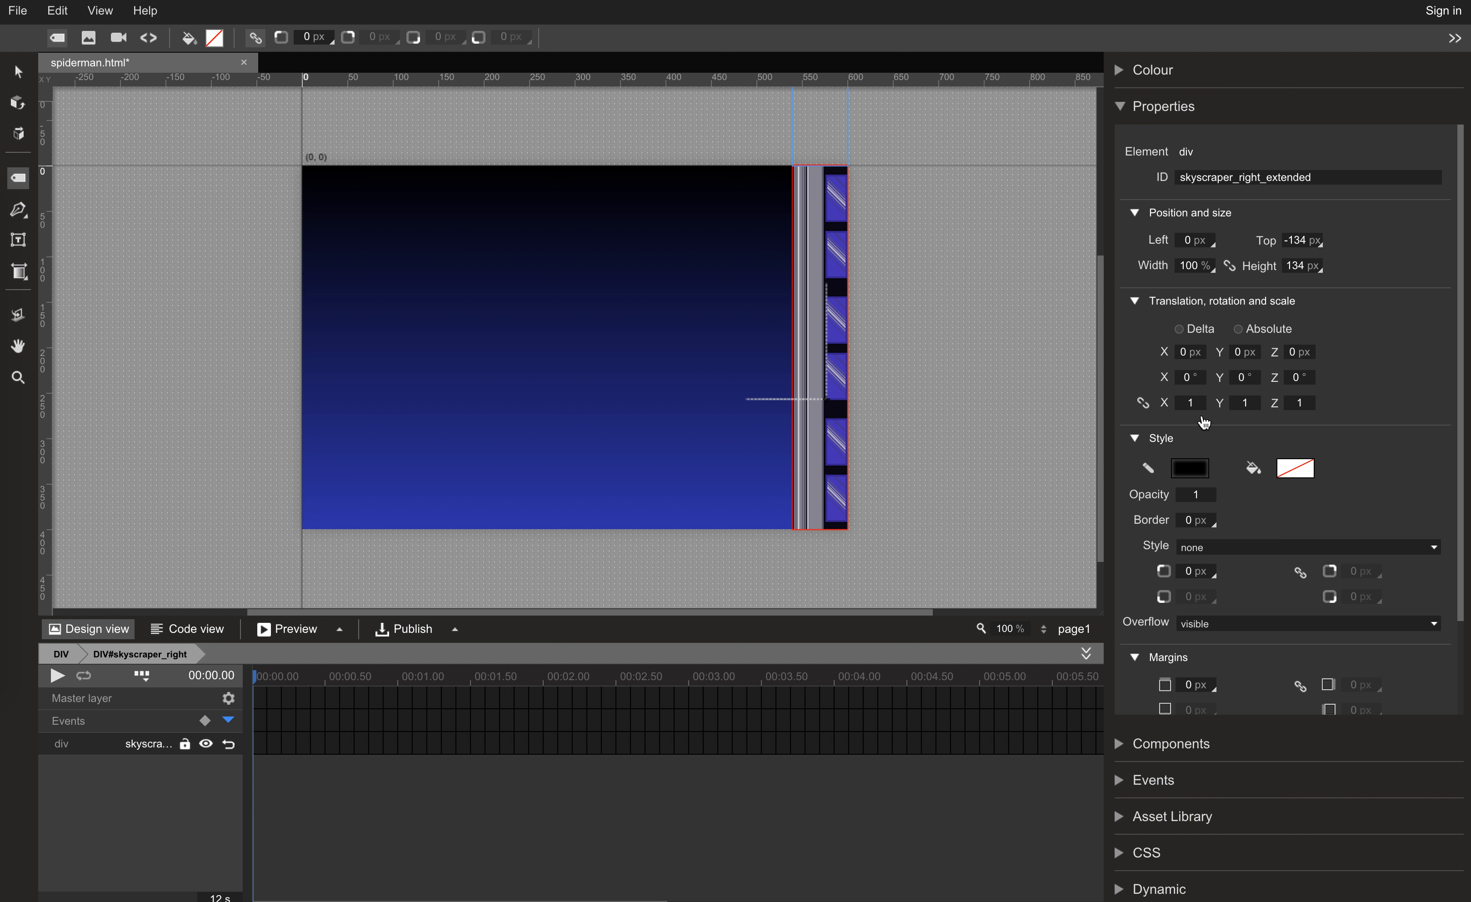
Apply the .skyscraper class to the skyscraper_right_extended div without adding further properties, and check the extension above the page.
left_click(1136, 114)
left_click(1126, 252)
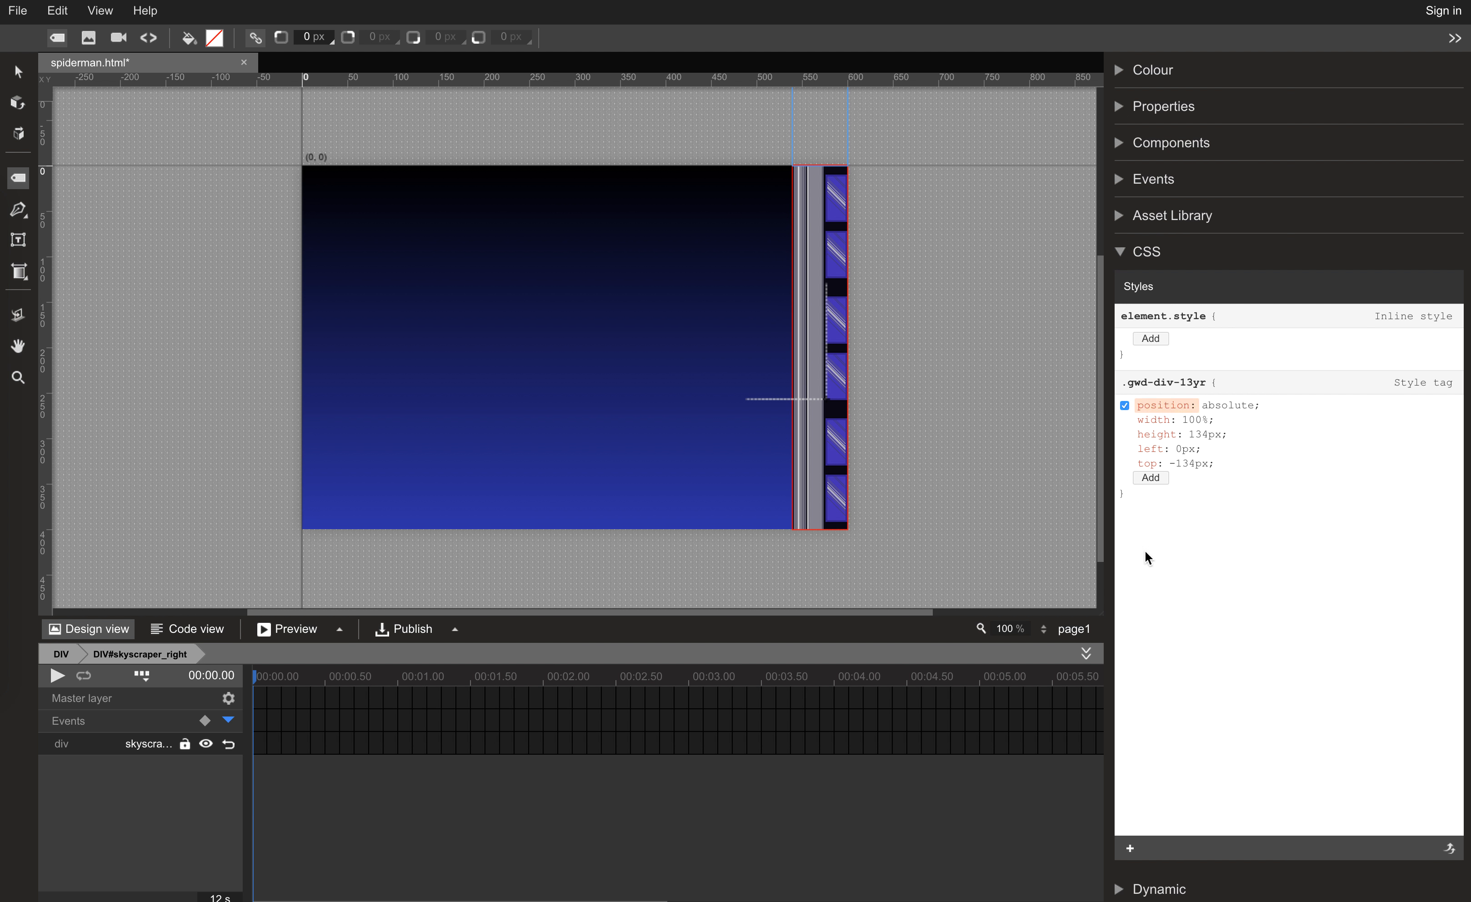
left_click(1132, 848)
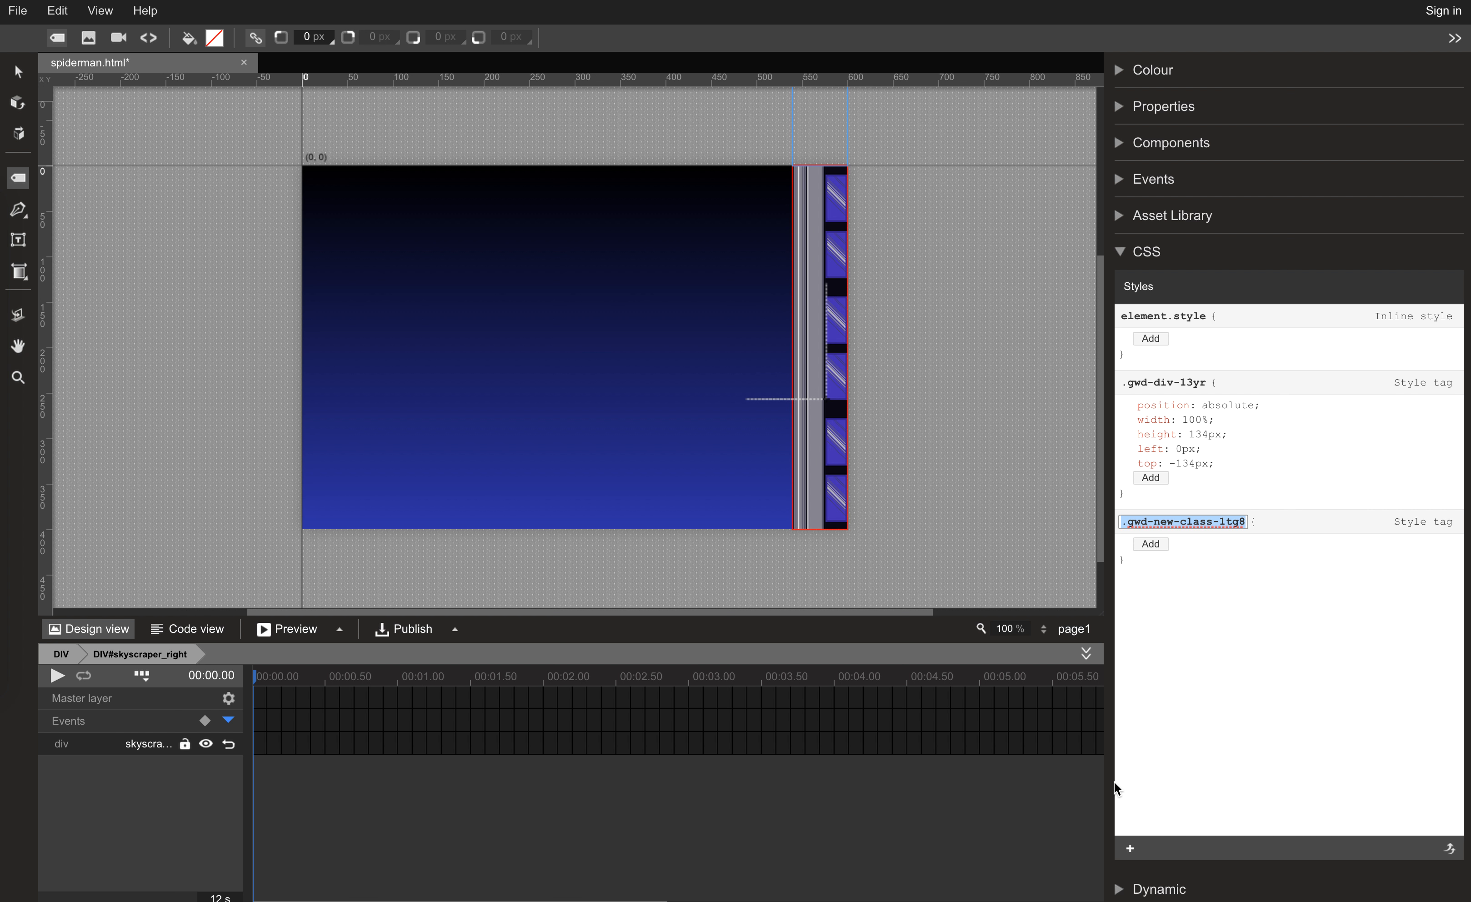
type(".skyscraper")
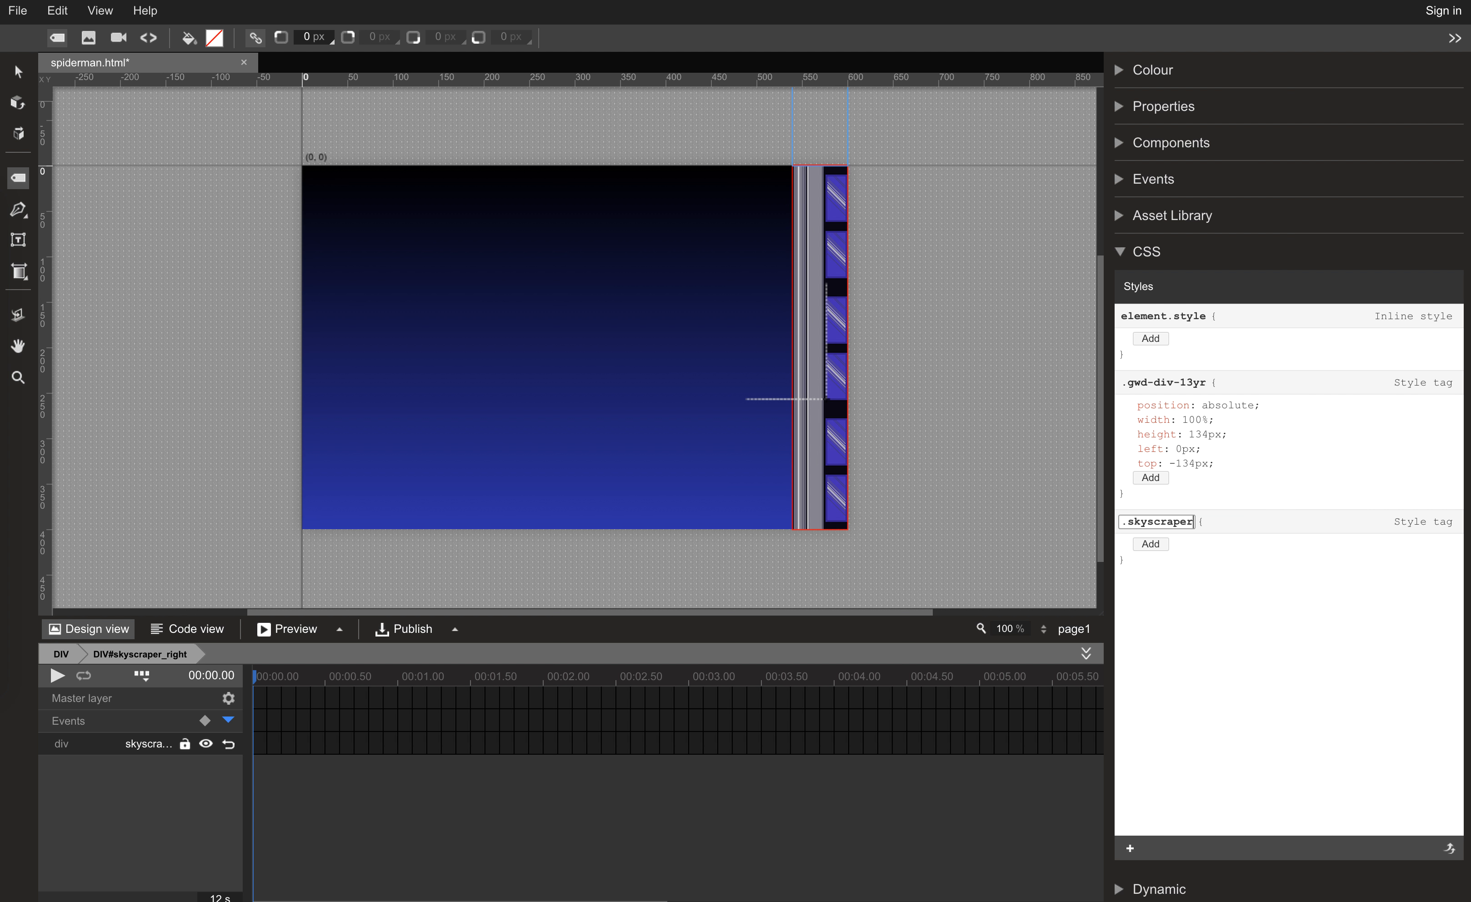
key("Return")
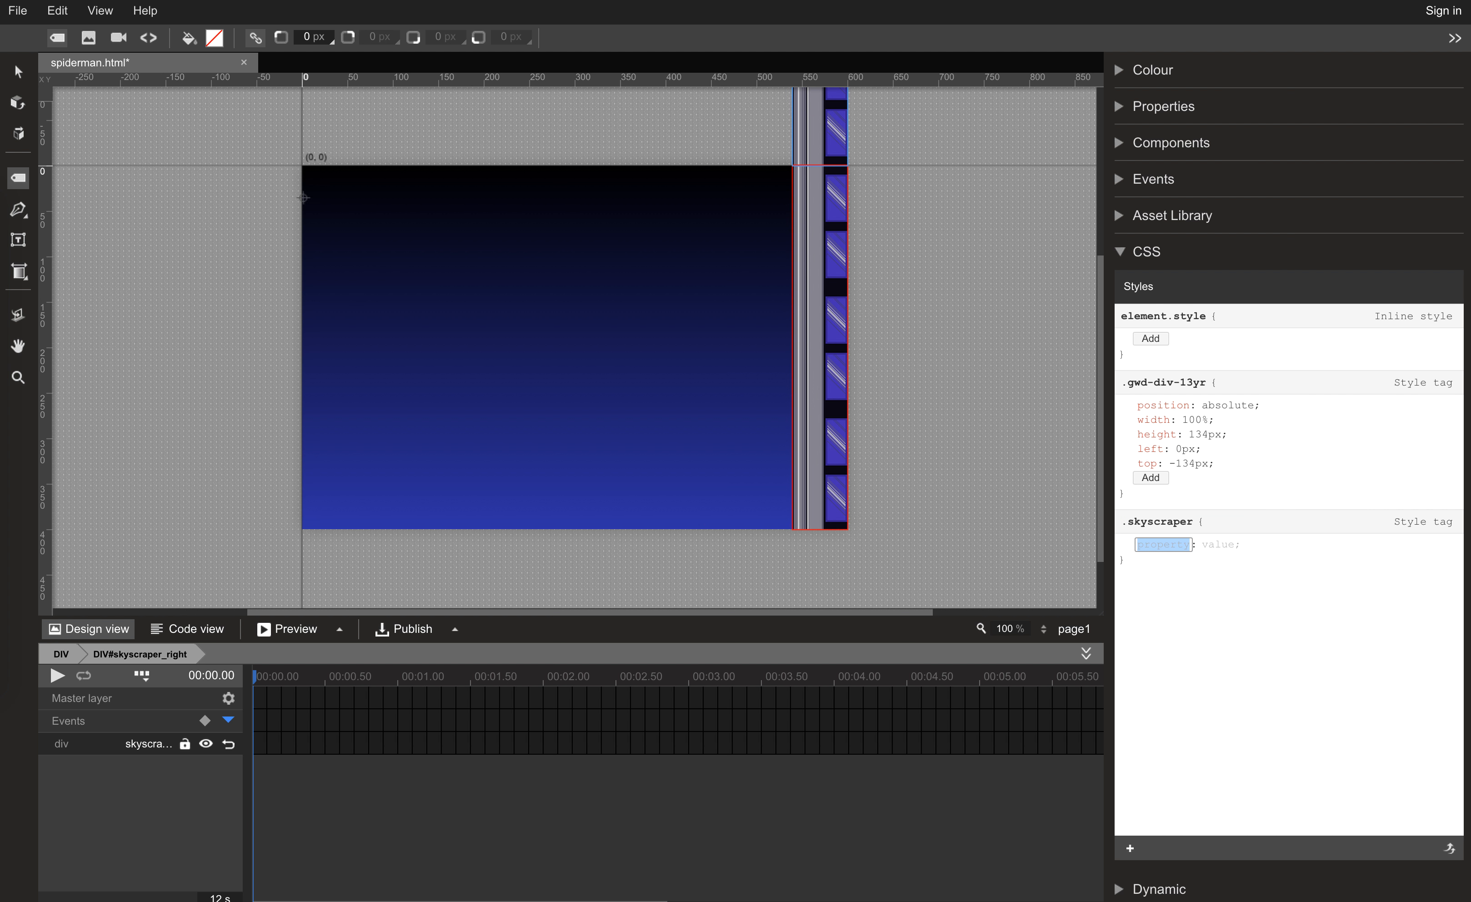
left_click(18, 71)
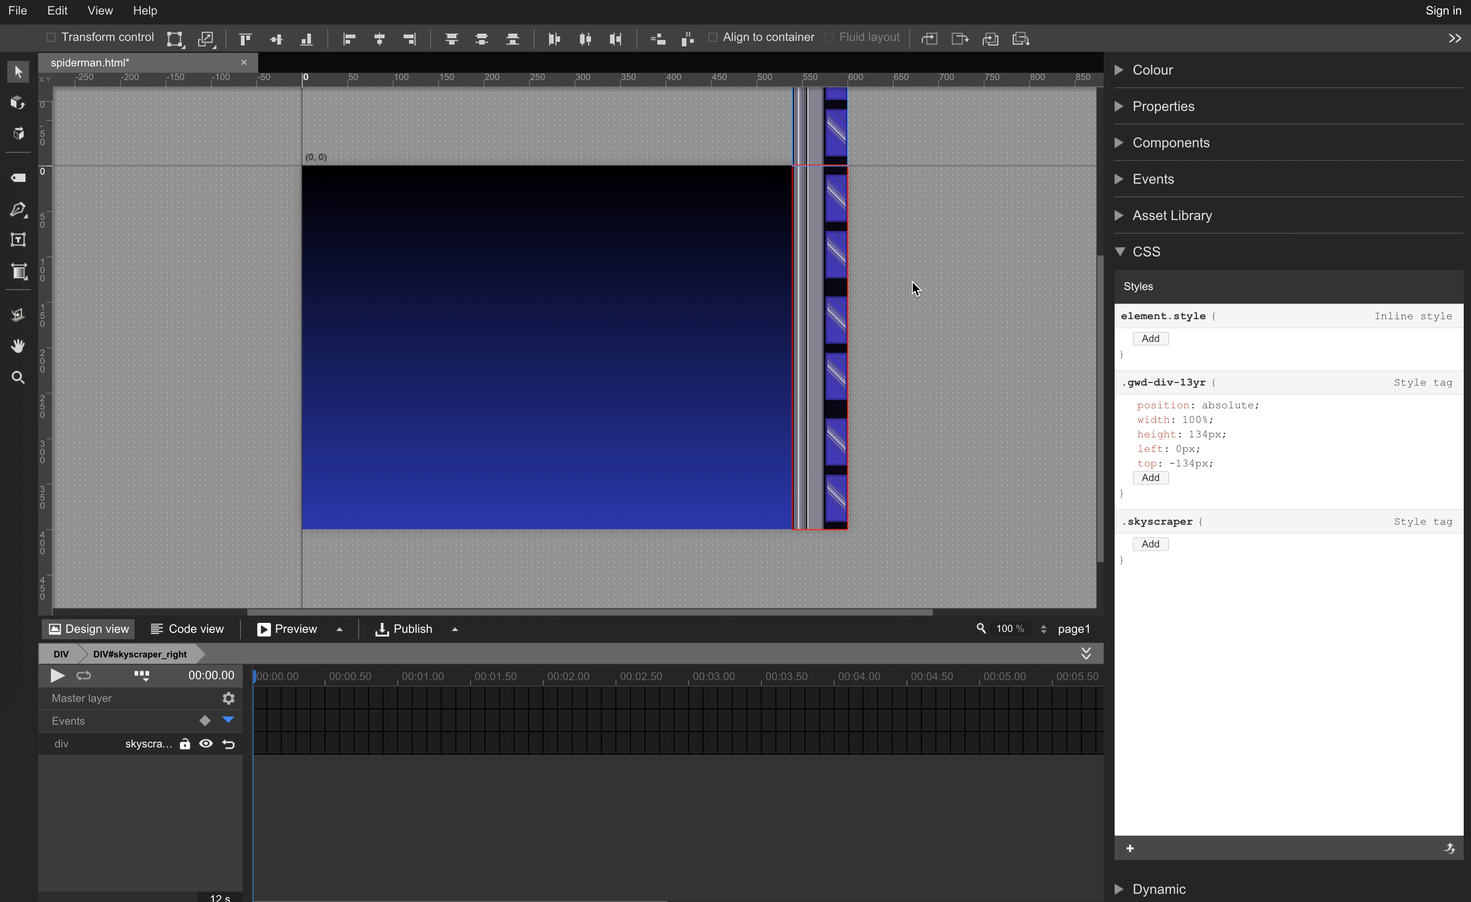
scroll(916, 288, "up", 5)
scroll(916, 288, "down", 4)
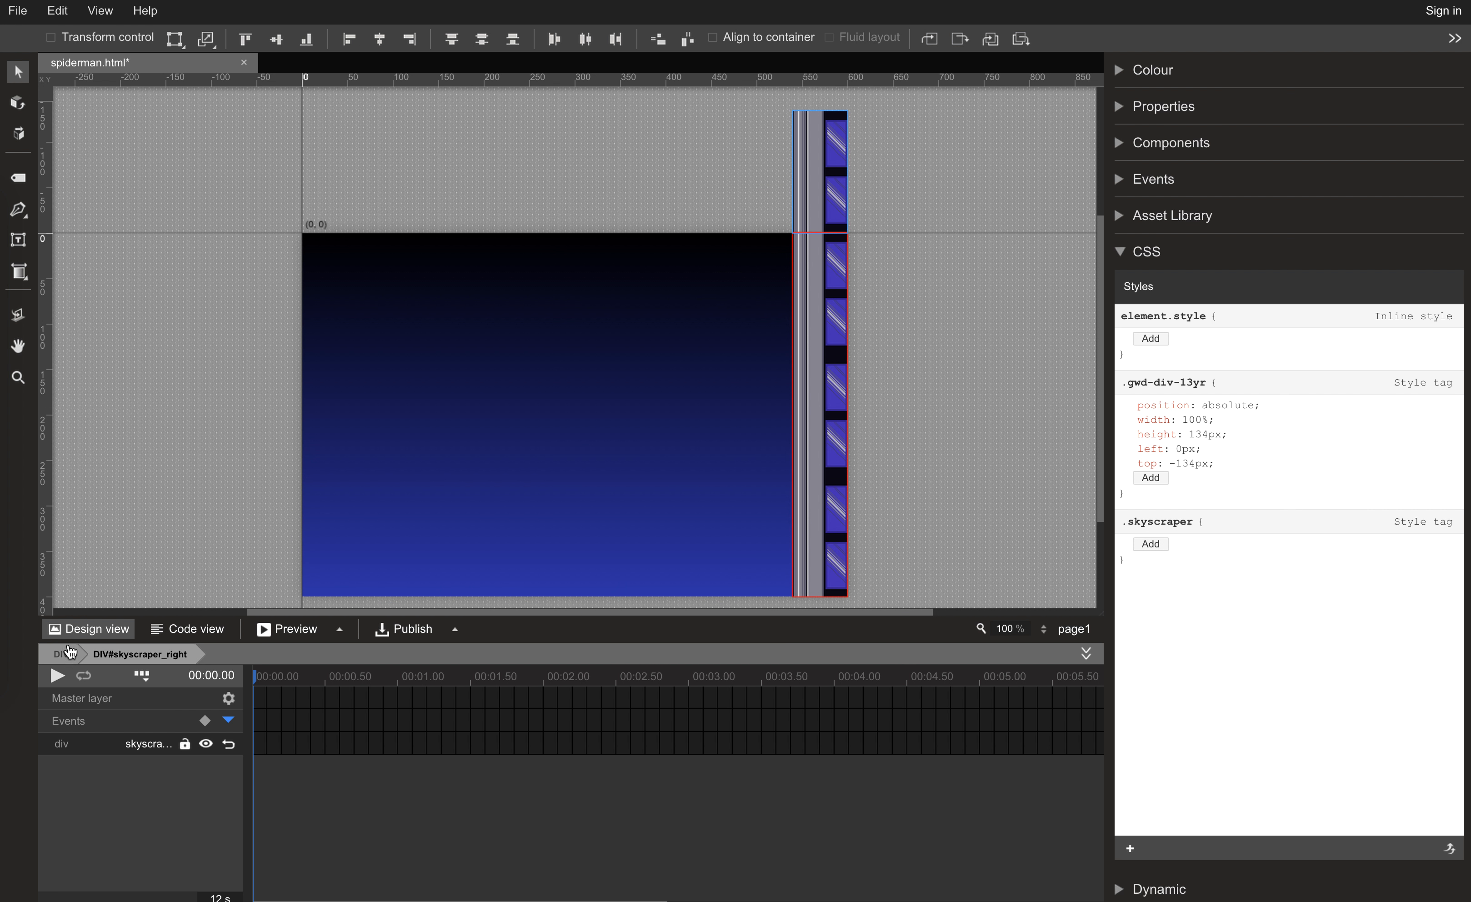
Return to the page's top level and insert a timeline keyframe at 1 second for the skyscraper_right div.
left_click(60, 654)
left_click(1121, 108)
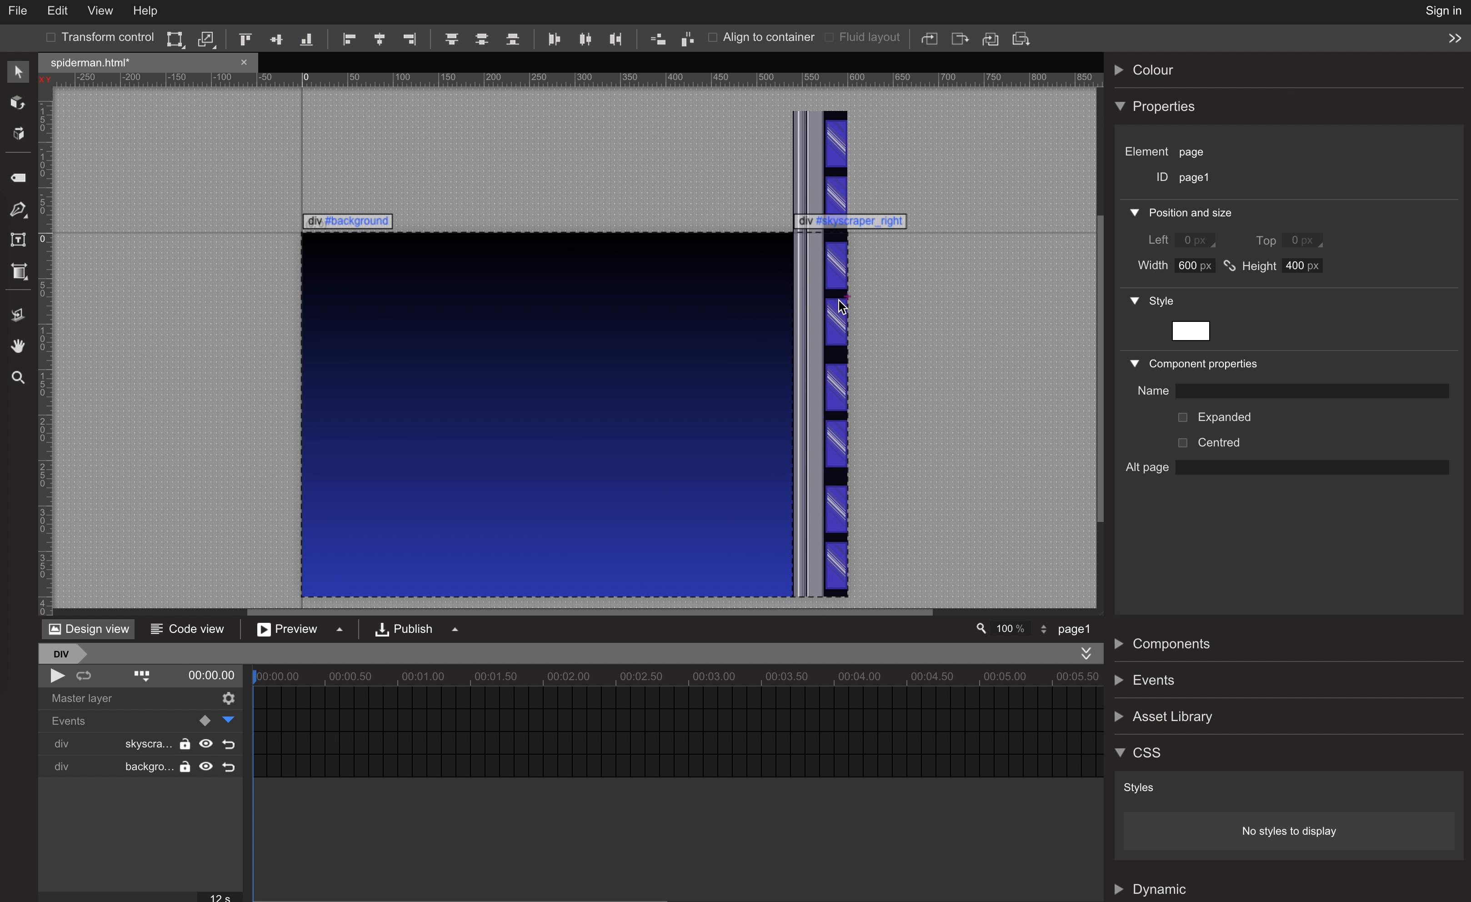
left_click(838, 311)
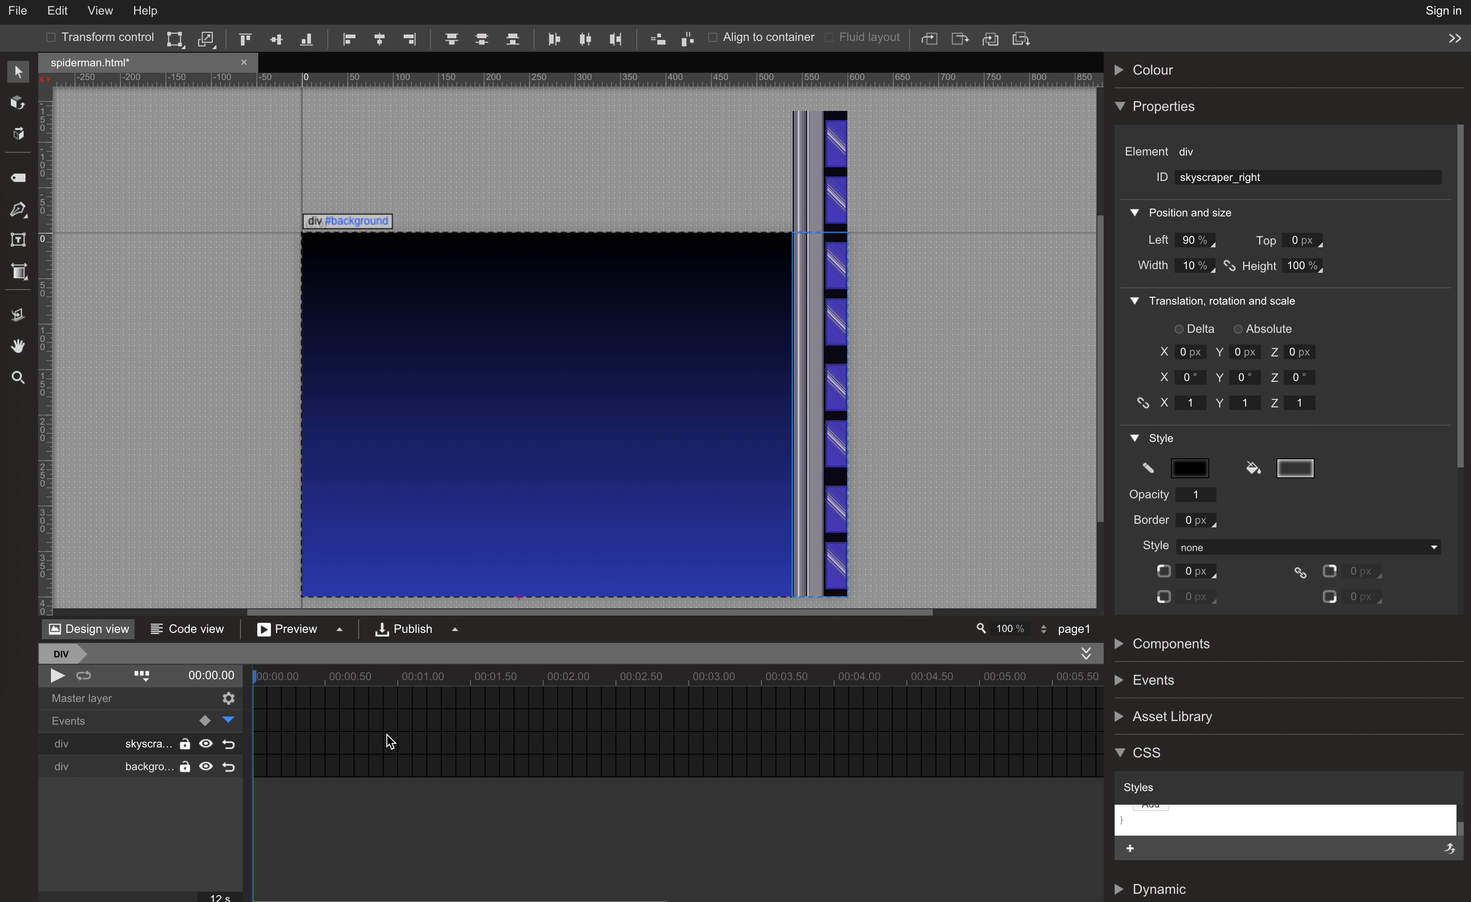
left_click(398, 738)
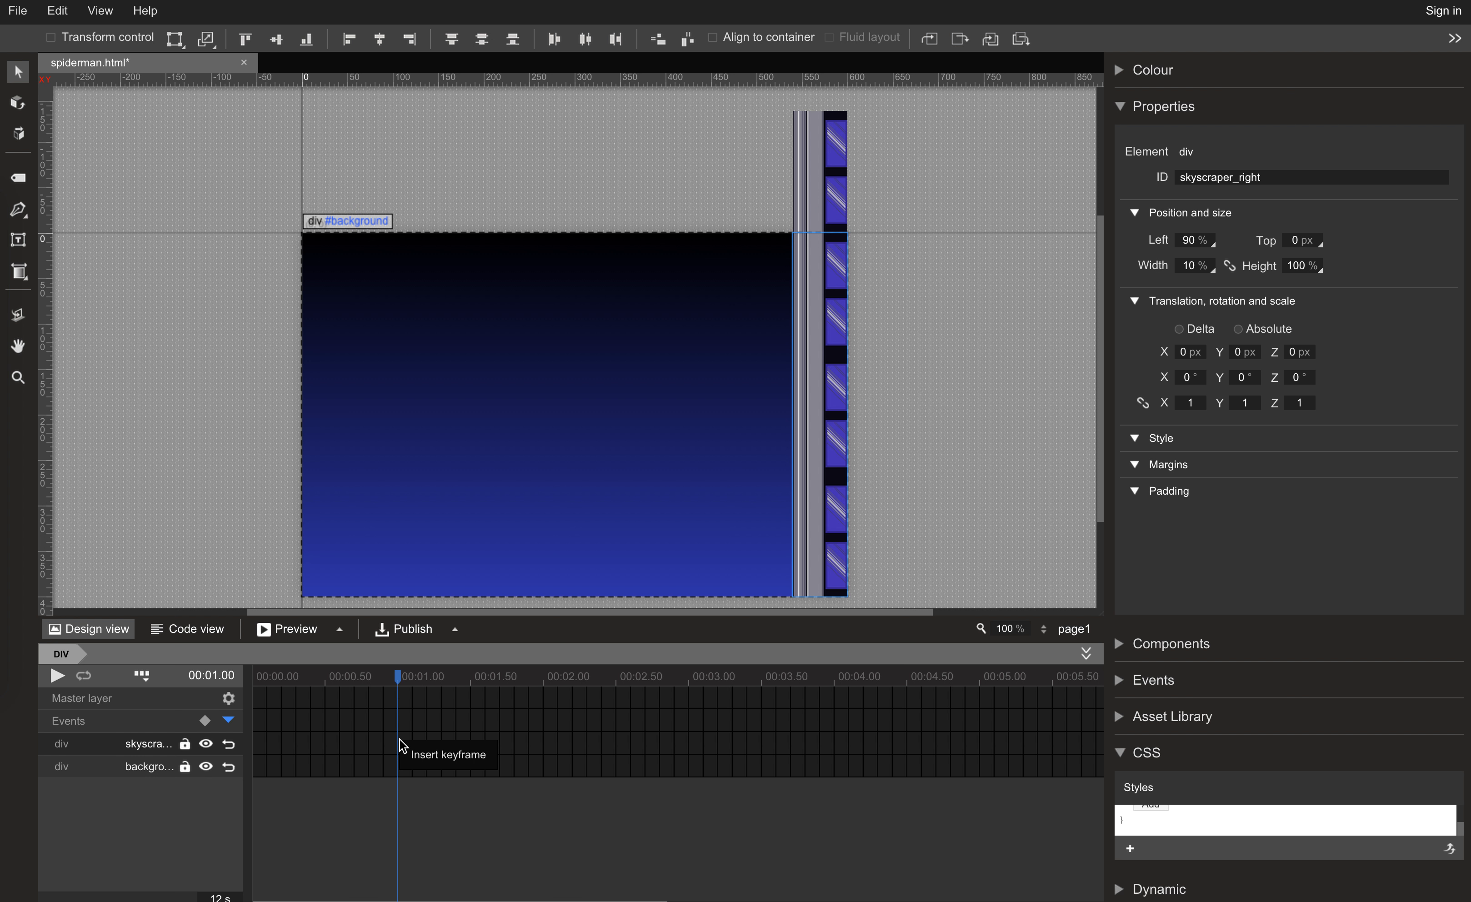
left_click(416, 750)
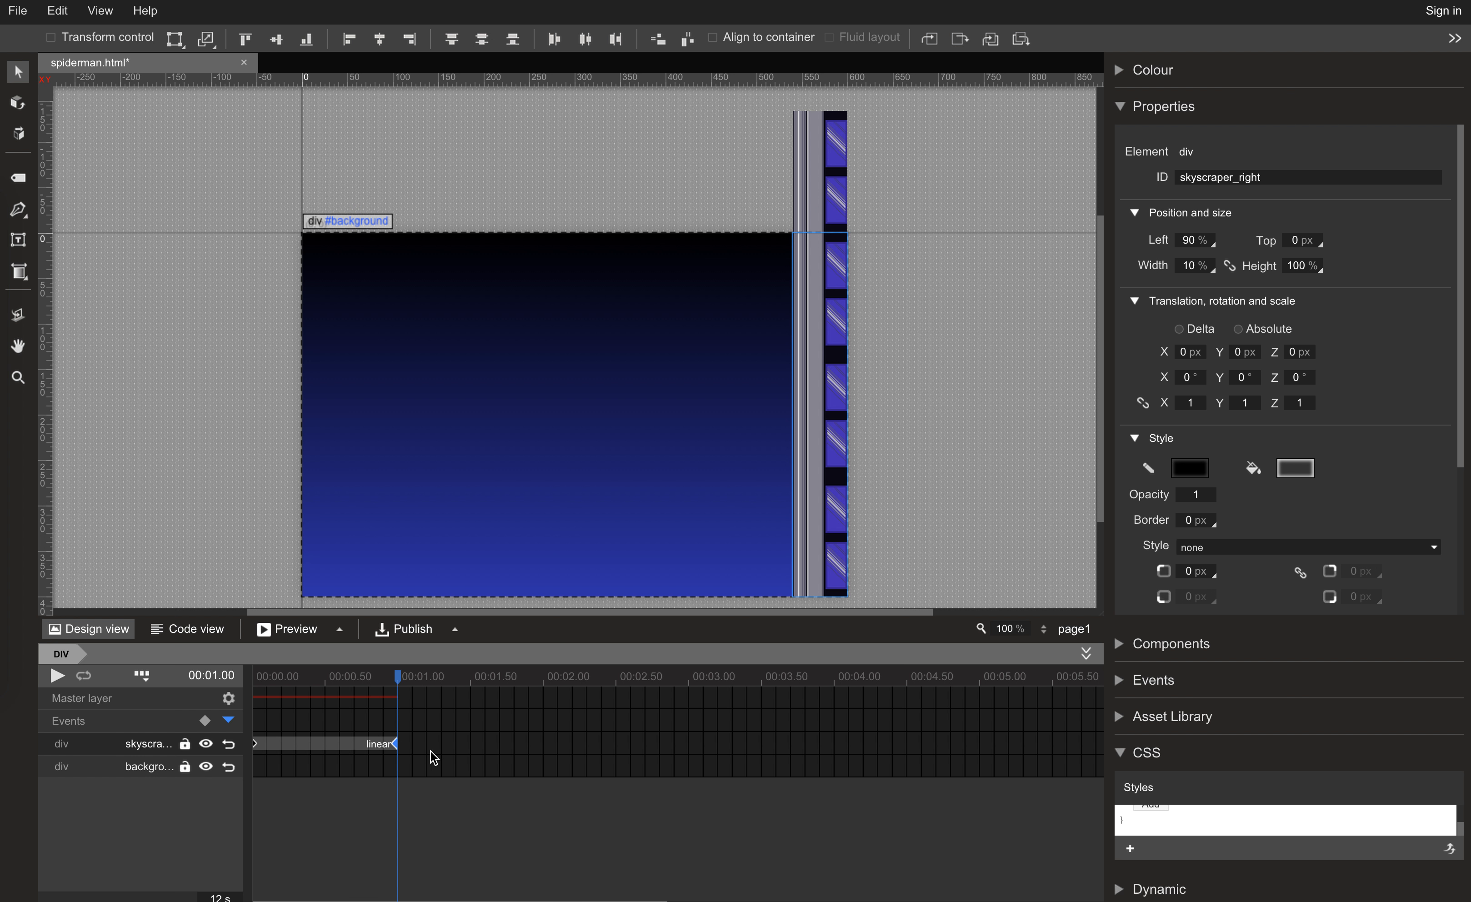
left_click(1133, 754)
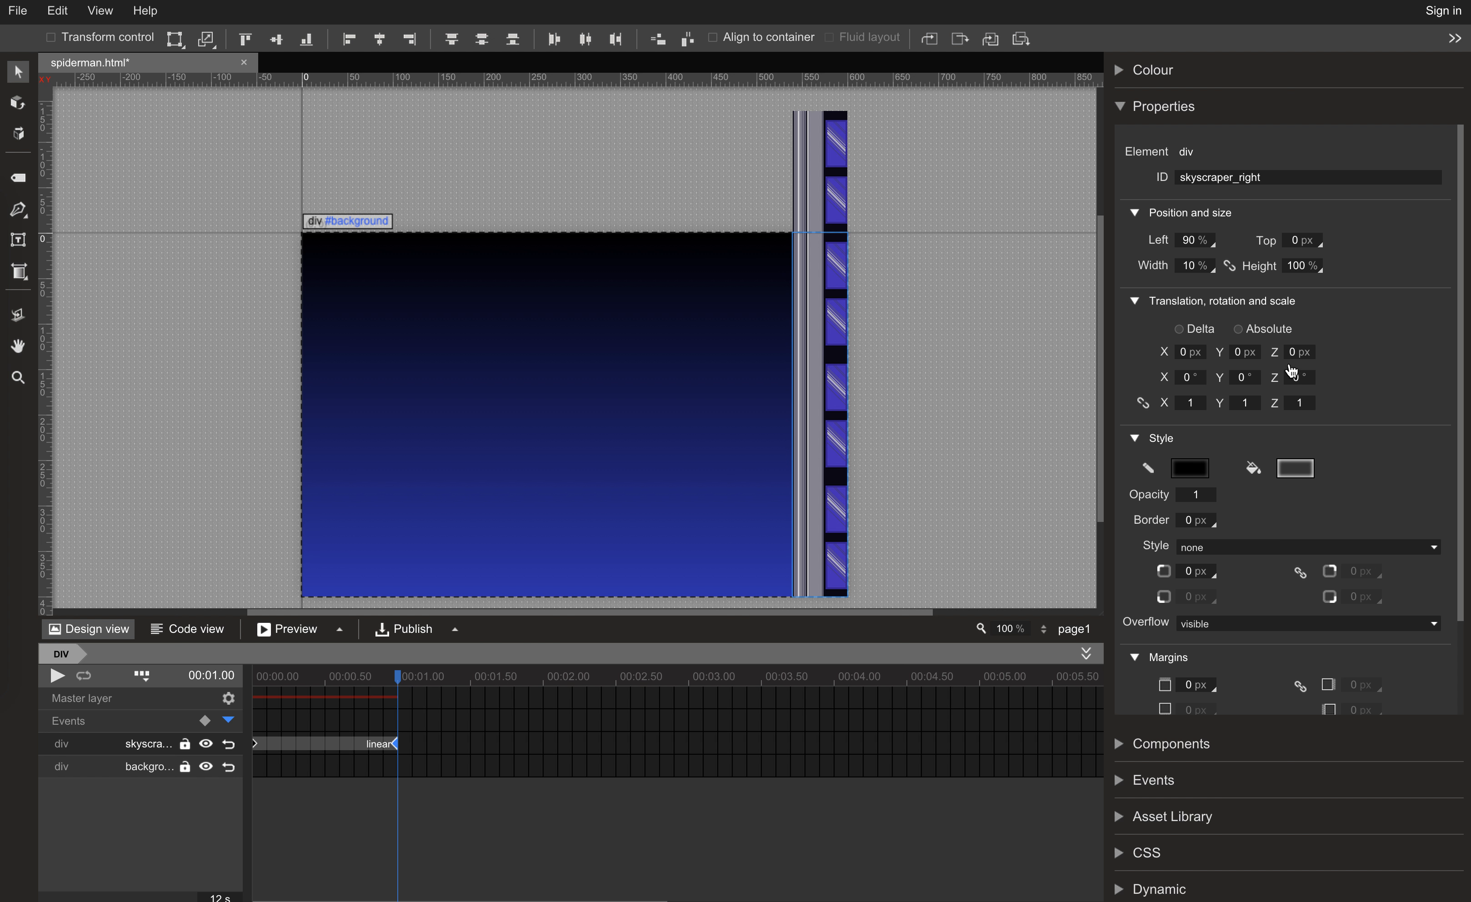
Set the skyscraper_right div's Y translation to 134 px at the 1-second keyframe and loop its animation infinitely.
left_click_drag(1243, 357, 1237, 236)
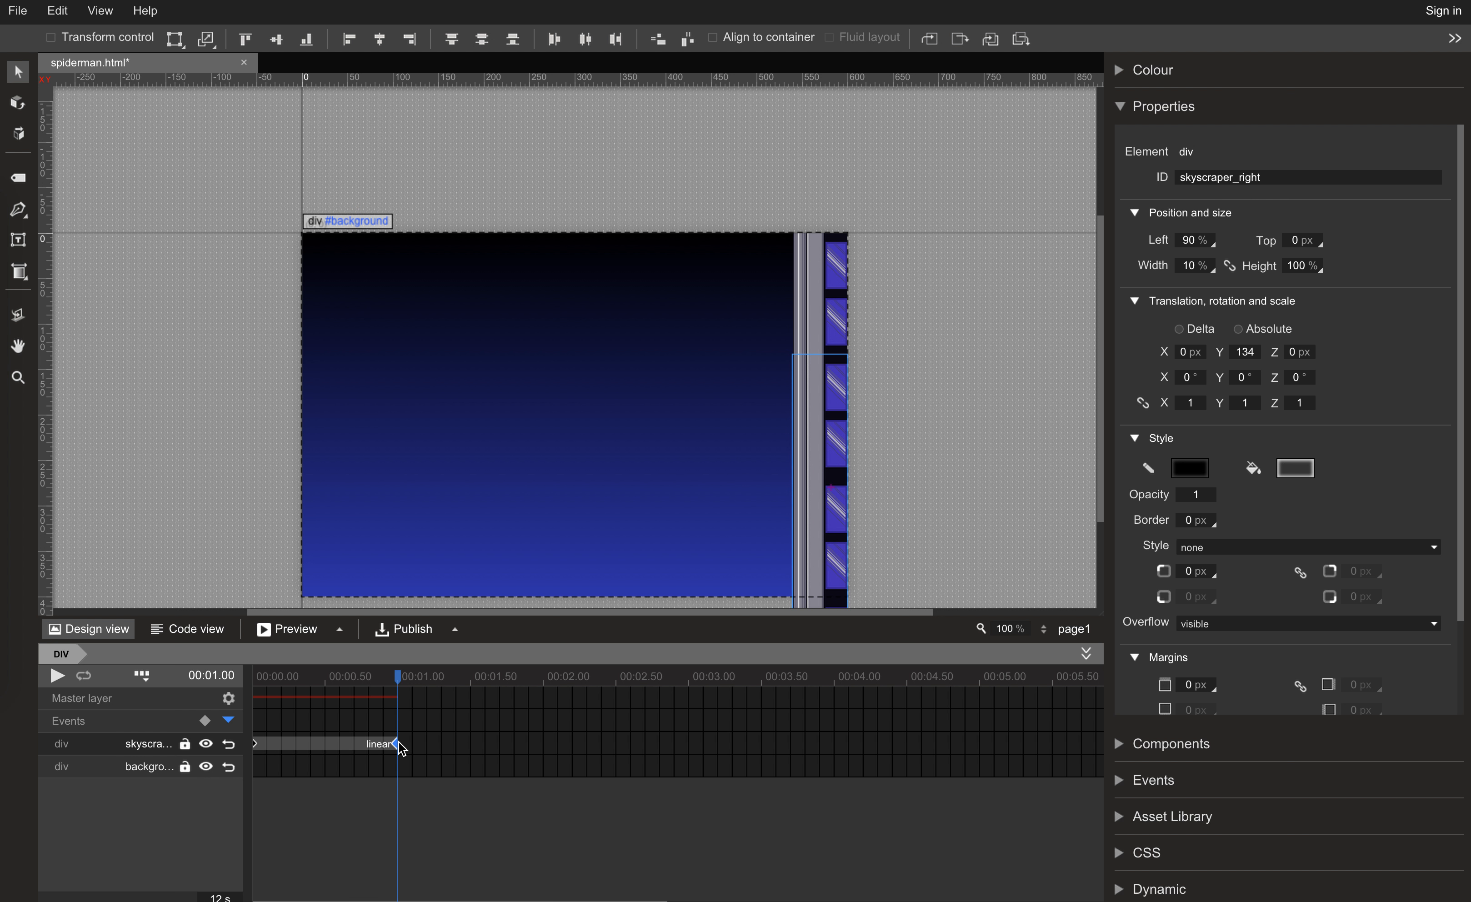
left_click(230, 742)
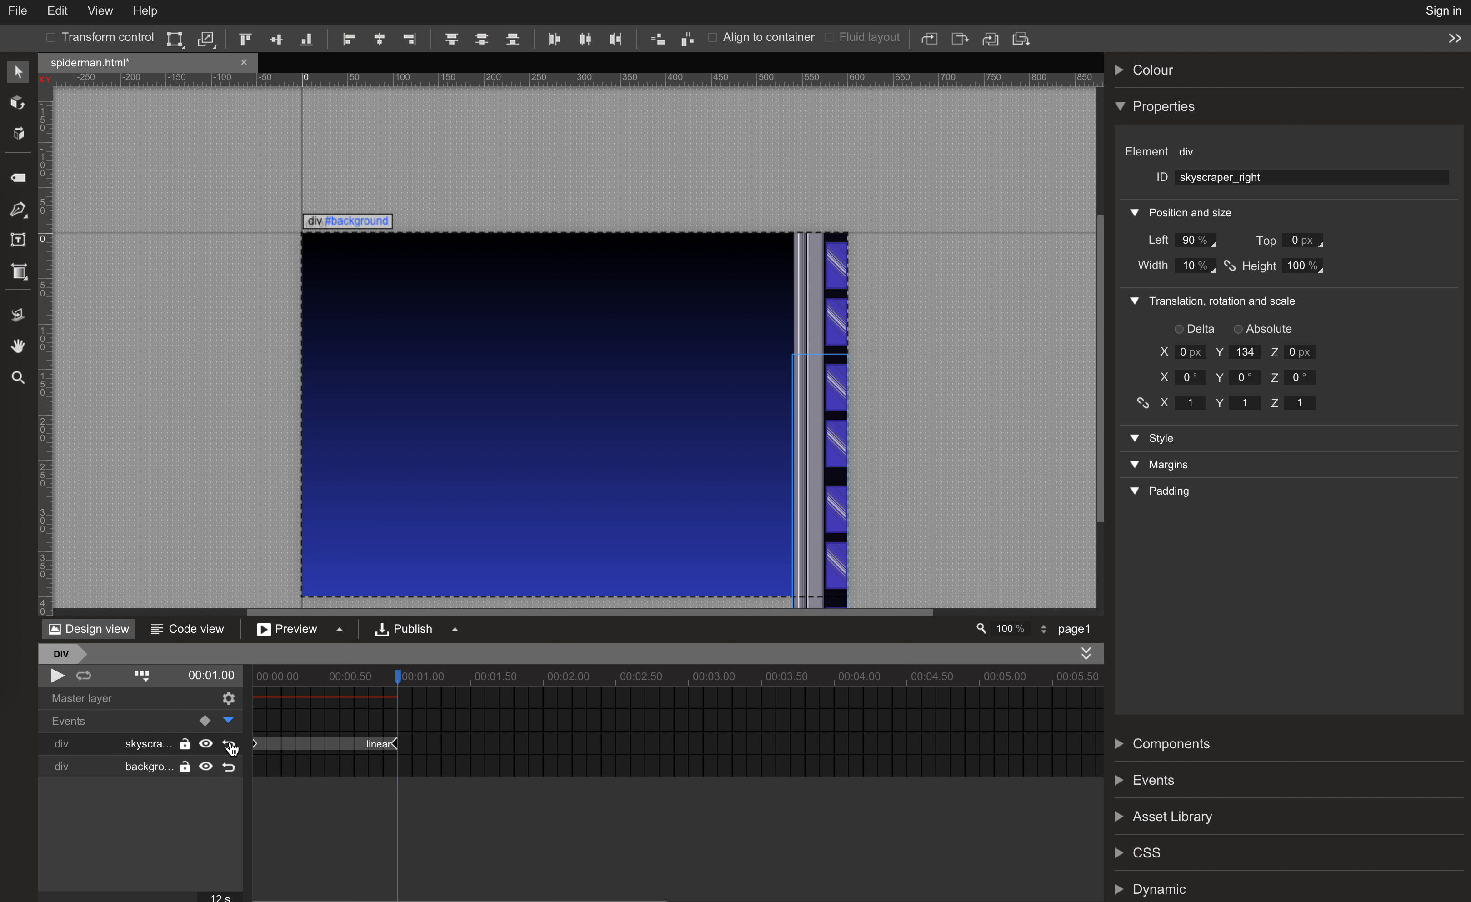
left_click(243, 724)
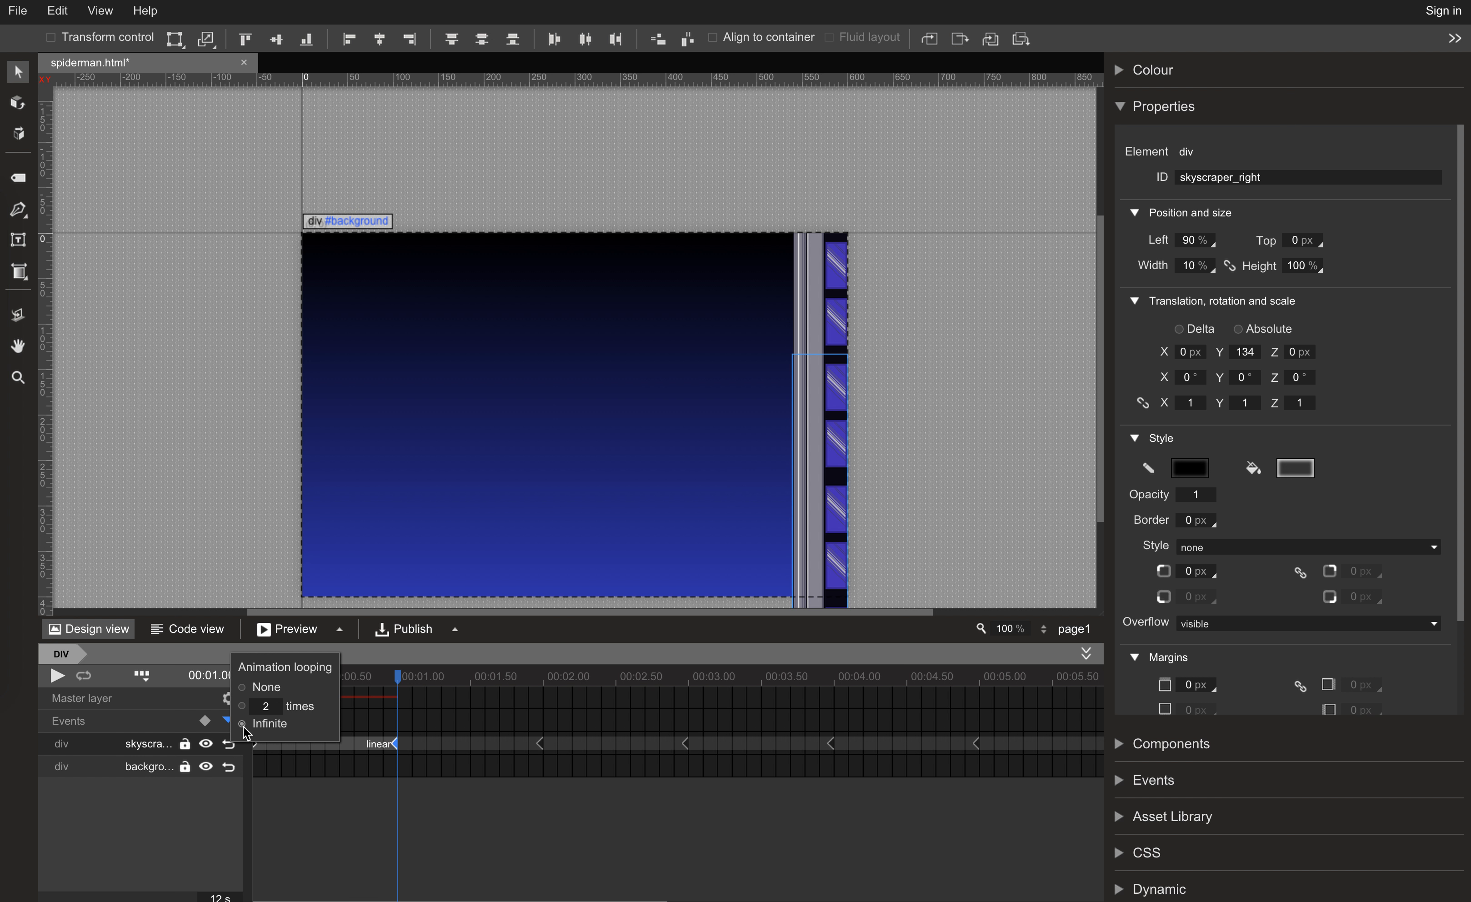
Play the skyscraper_right animation on the stage to check the loop for seams, and stop it.
scroll(655, 438, "down", 5)
scroll(655, 440, "up", 4)
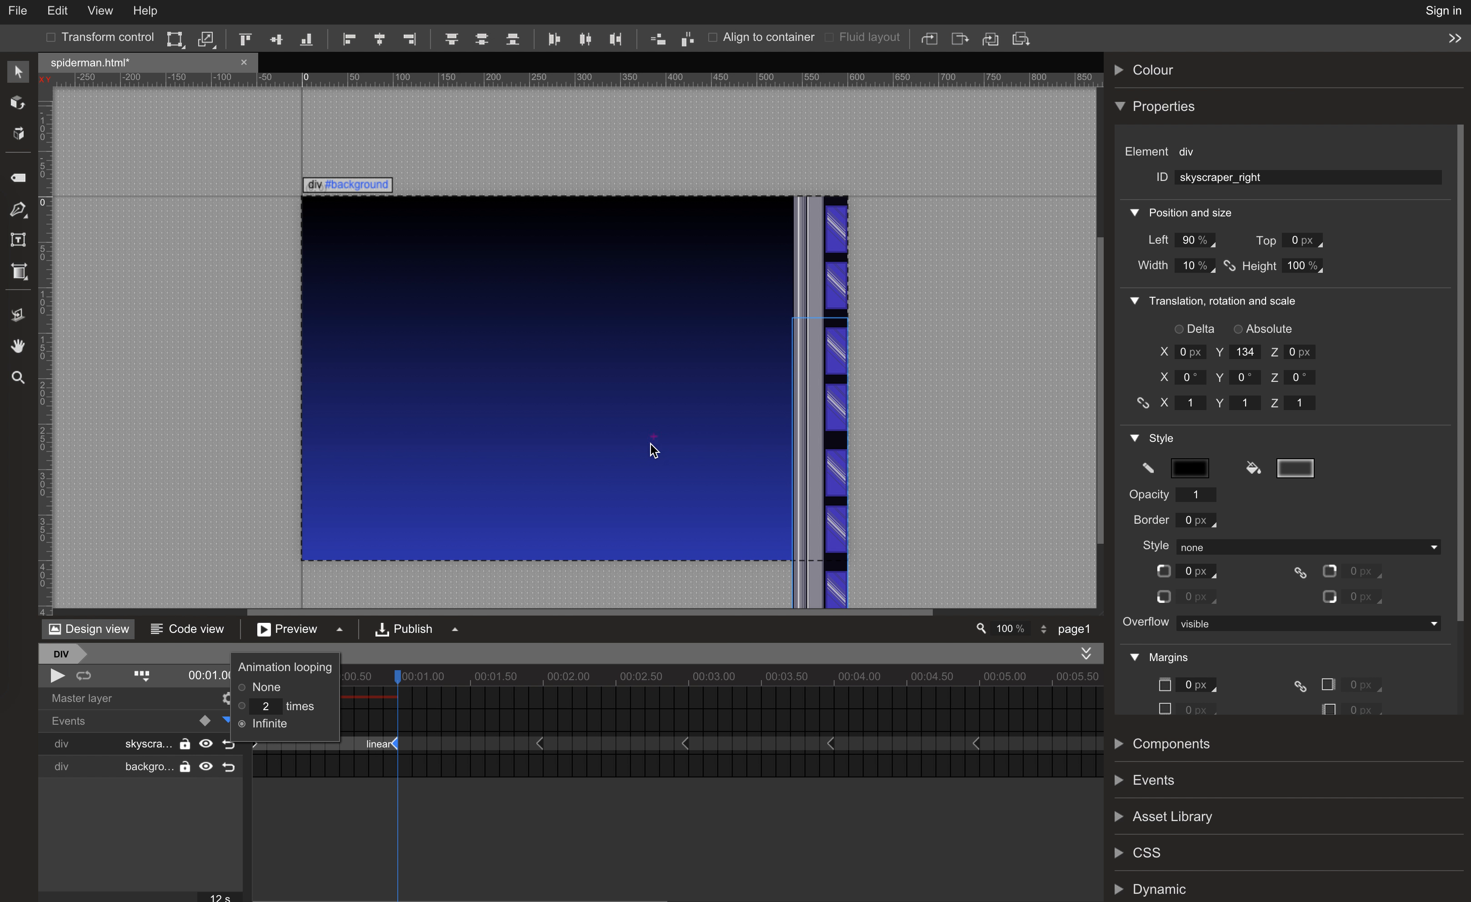
left_click(57, 676)
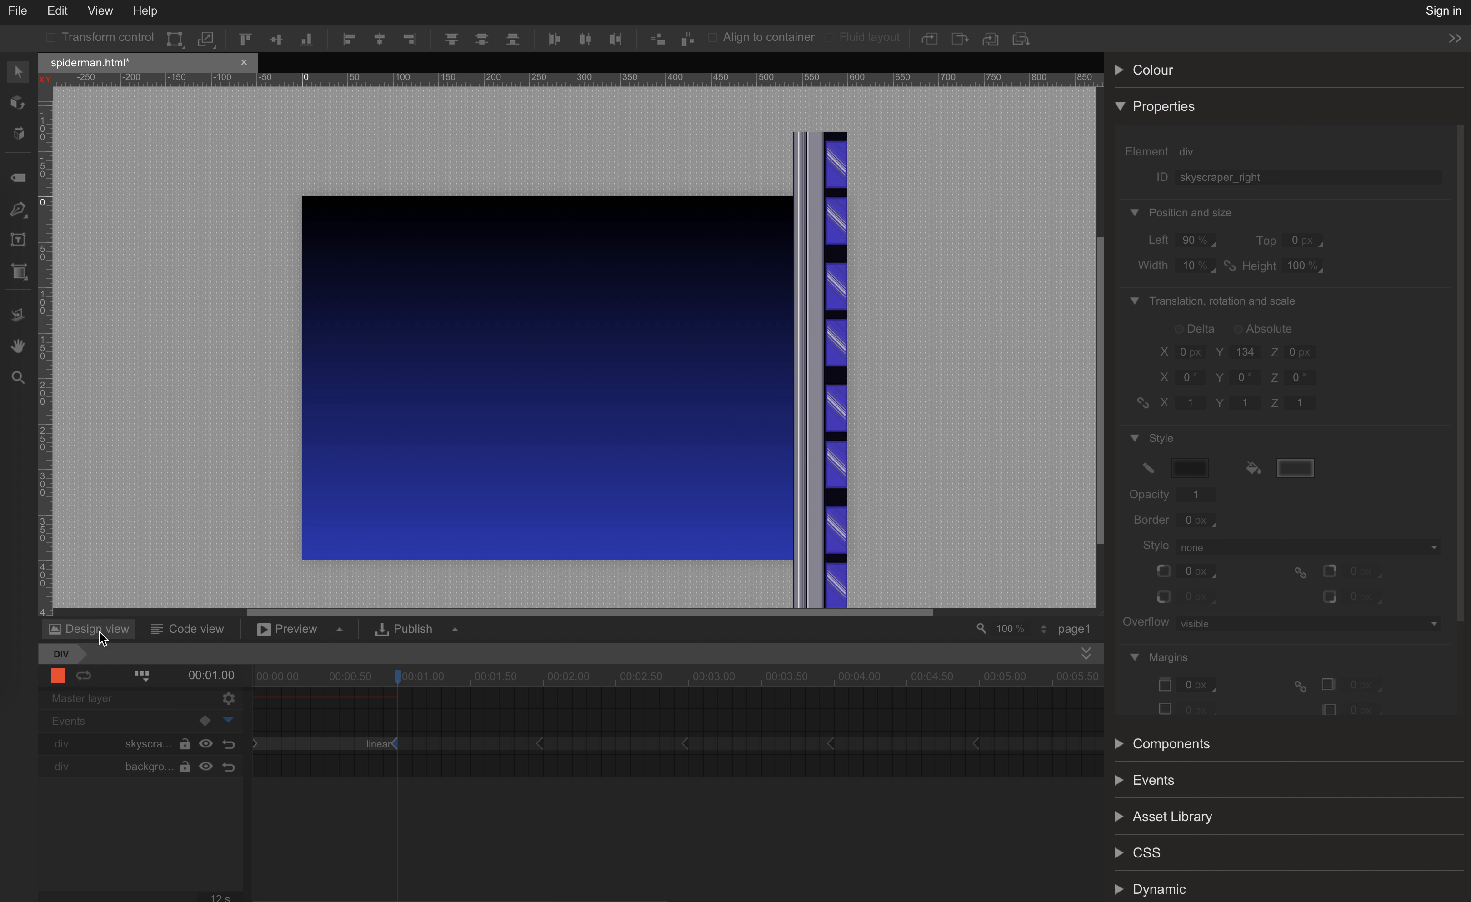
left_click_drag(708, 227, 951, 529)
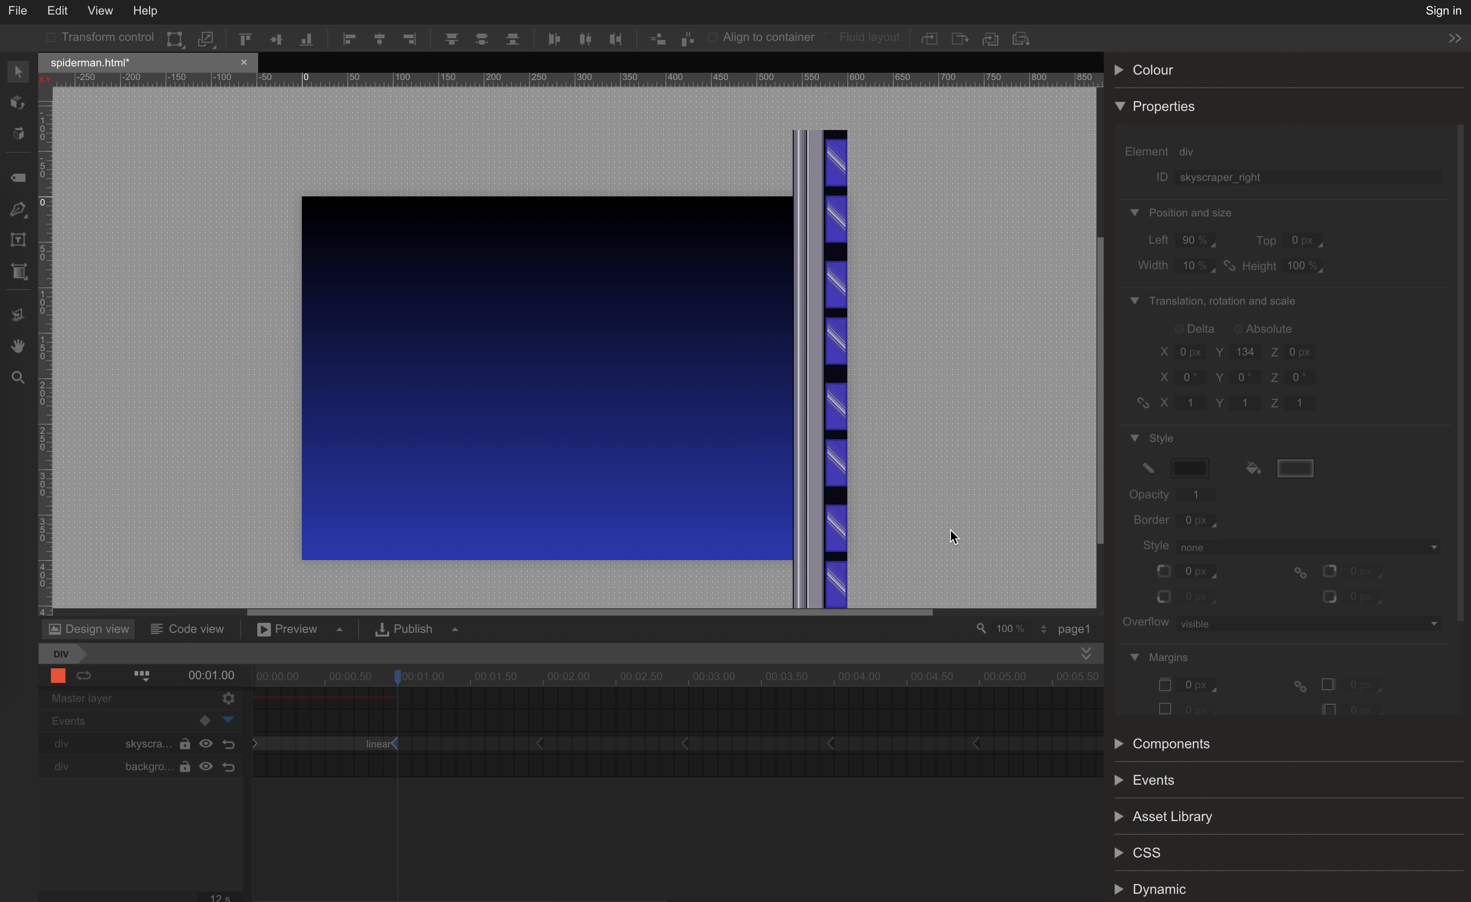
left_click(65, 676)
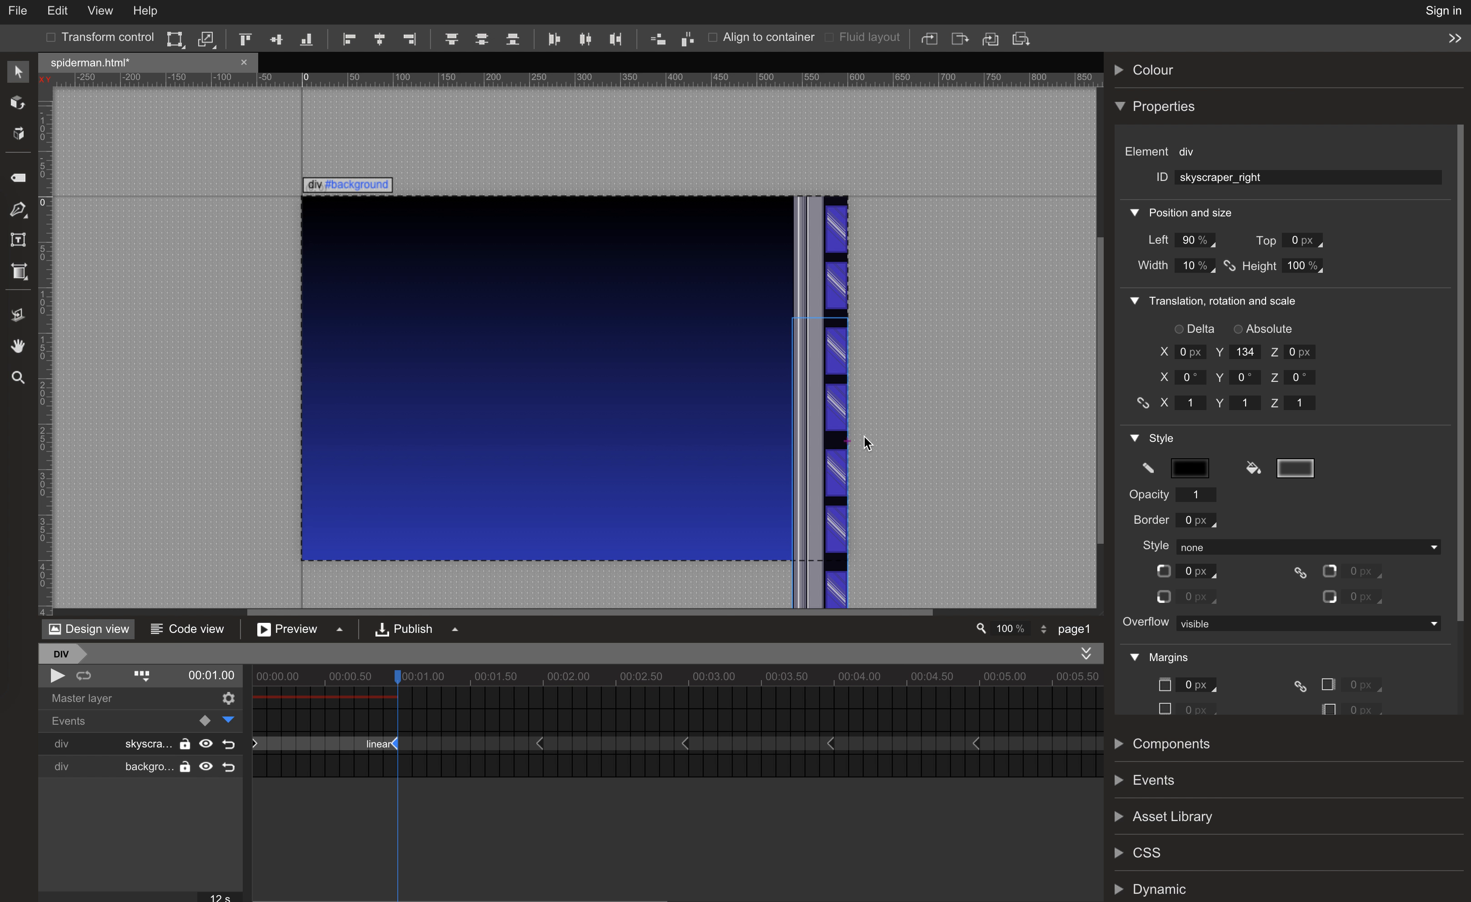
Duplicate the skyscraper_right div as skyscraper_left with its left position at 0 px.
key("ctrl+d")
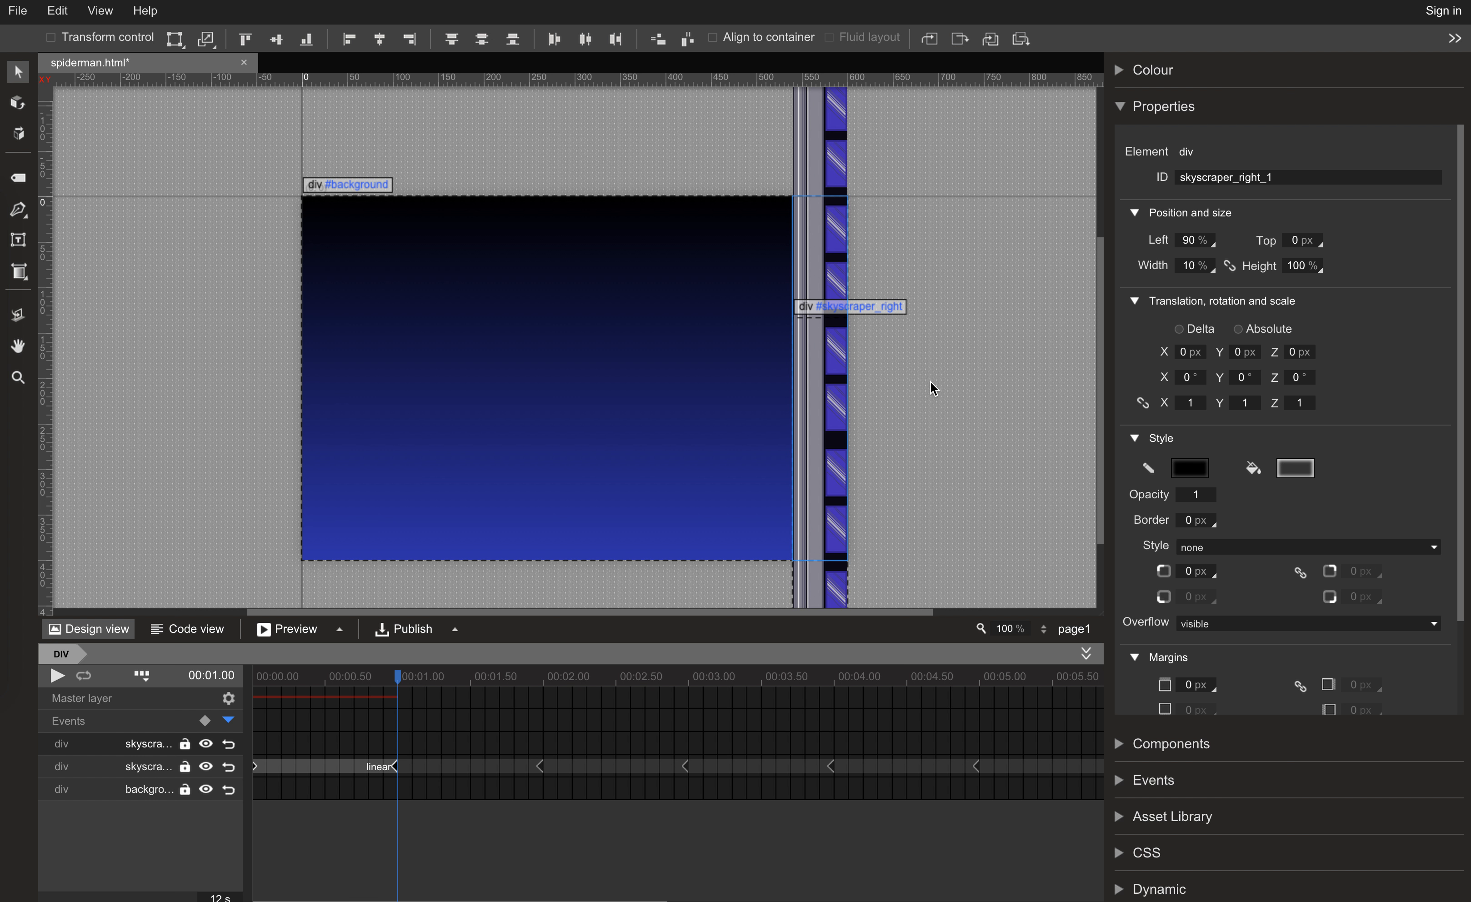
left_click(1253, 177)
left_click_drag(1240, 178, 1311, 169)
key("Right")
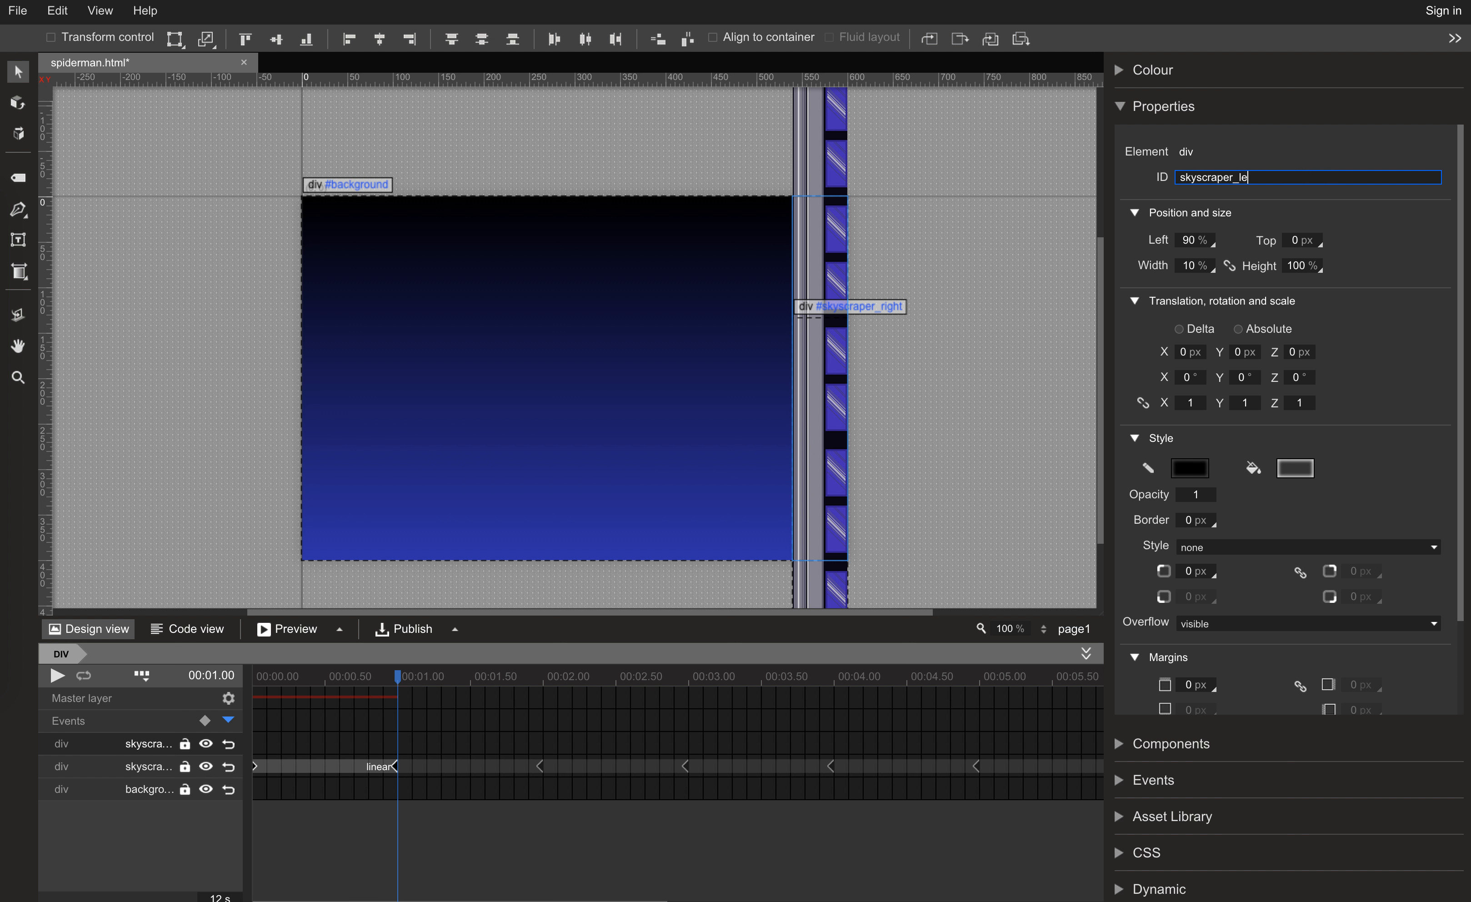
key("Tab")
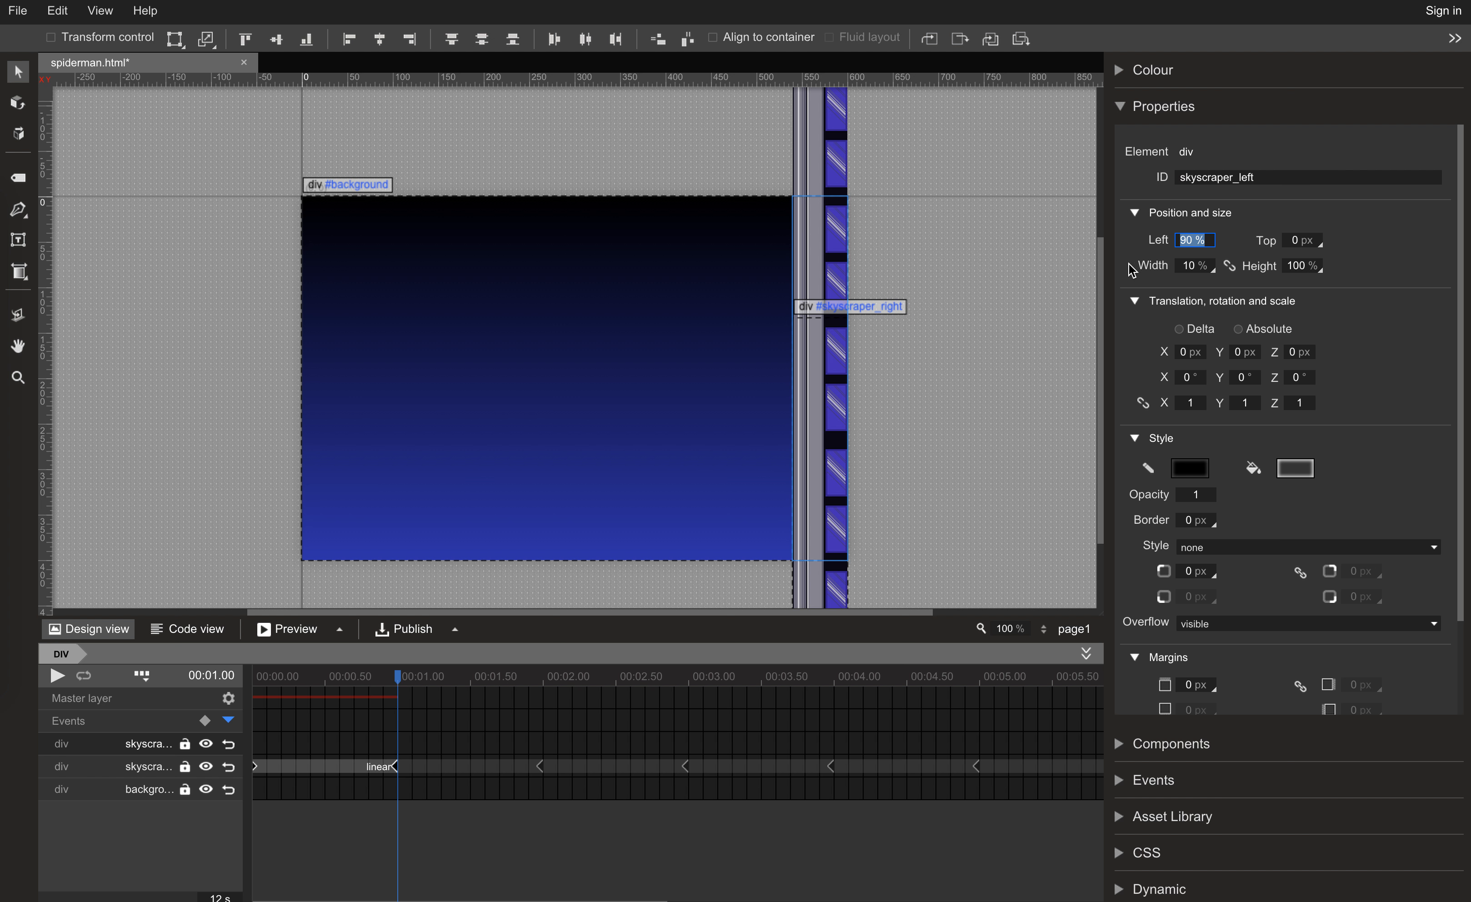
type("0")
key("Tab")
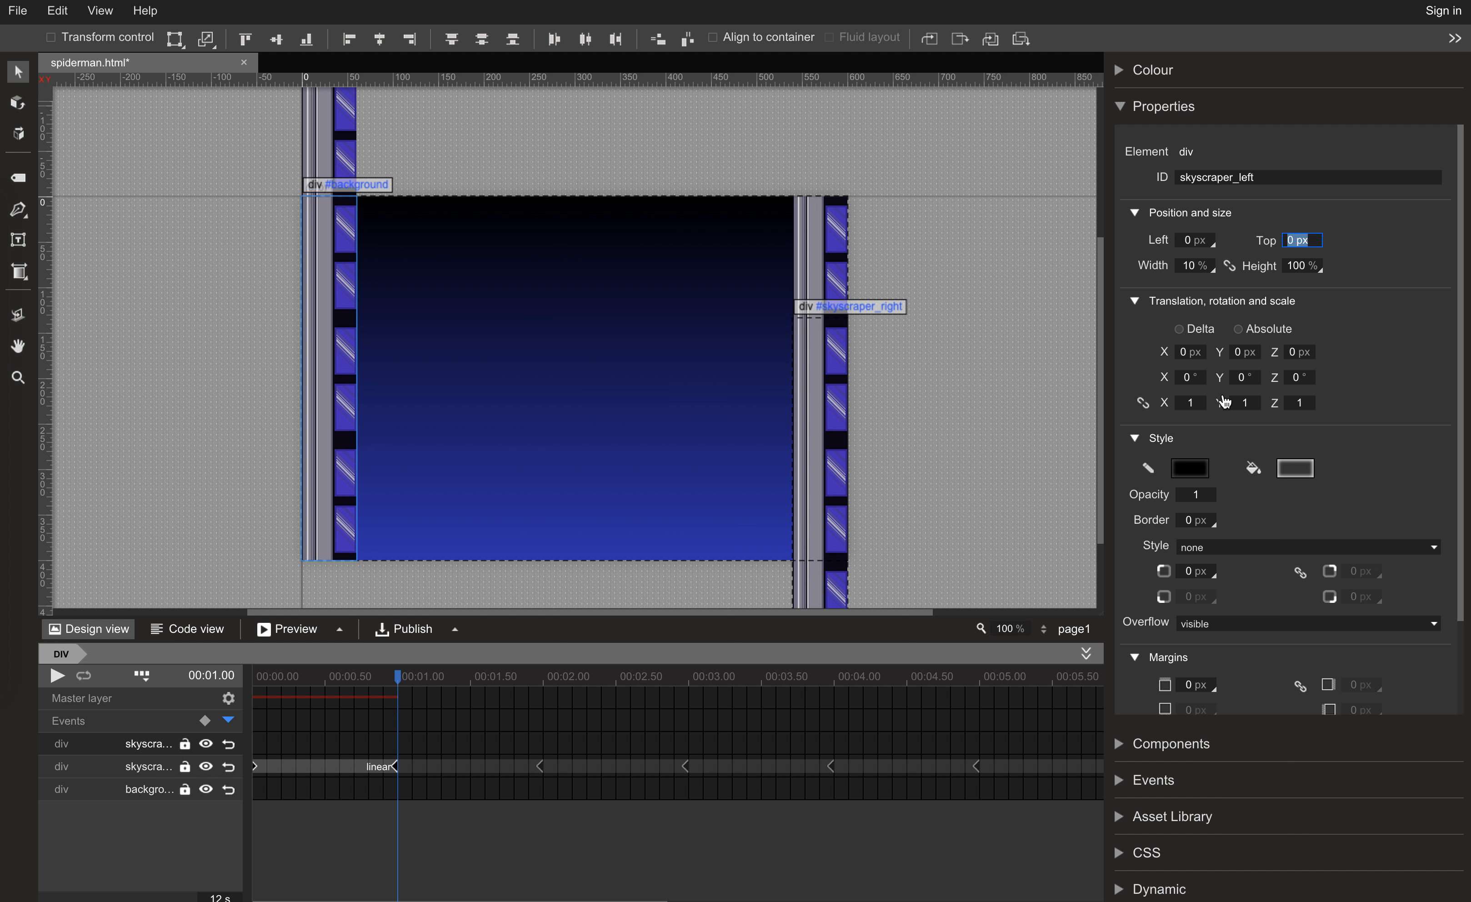
Inside the skyscraper_left div, set the width of the nested extension div above it to 100 %.
double_click(327, 136)
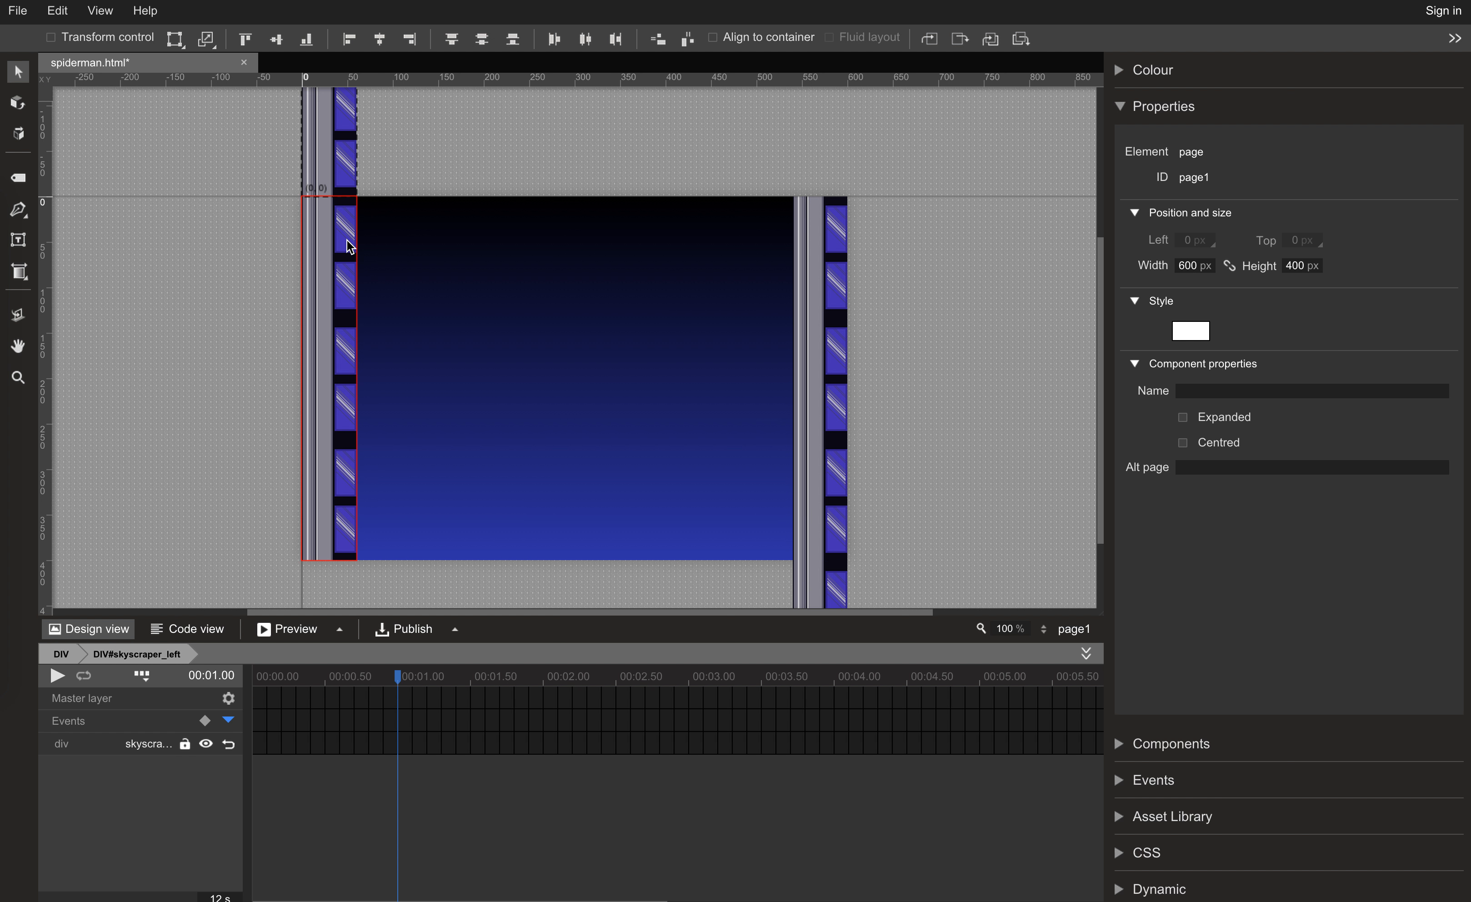
left_click(334, 172)
left_click(1185, 272)
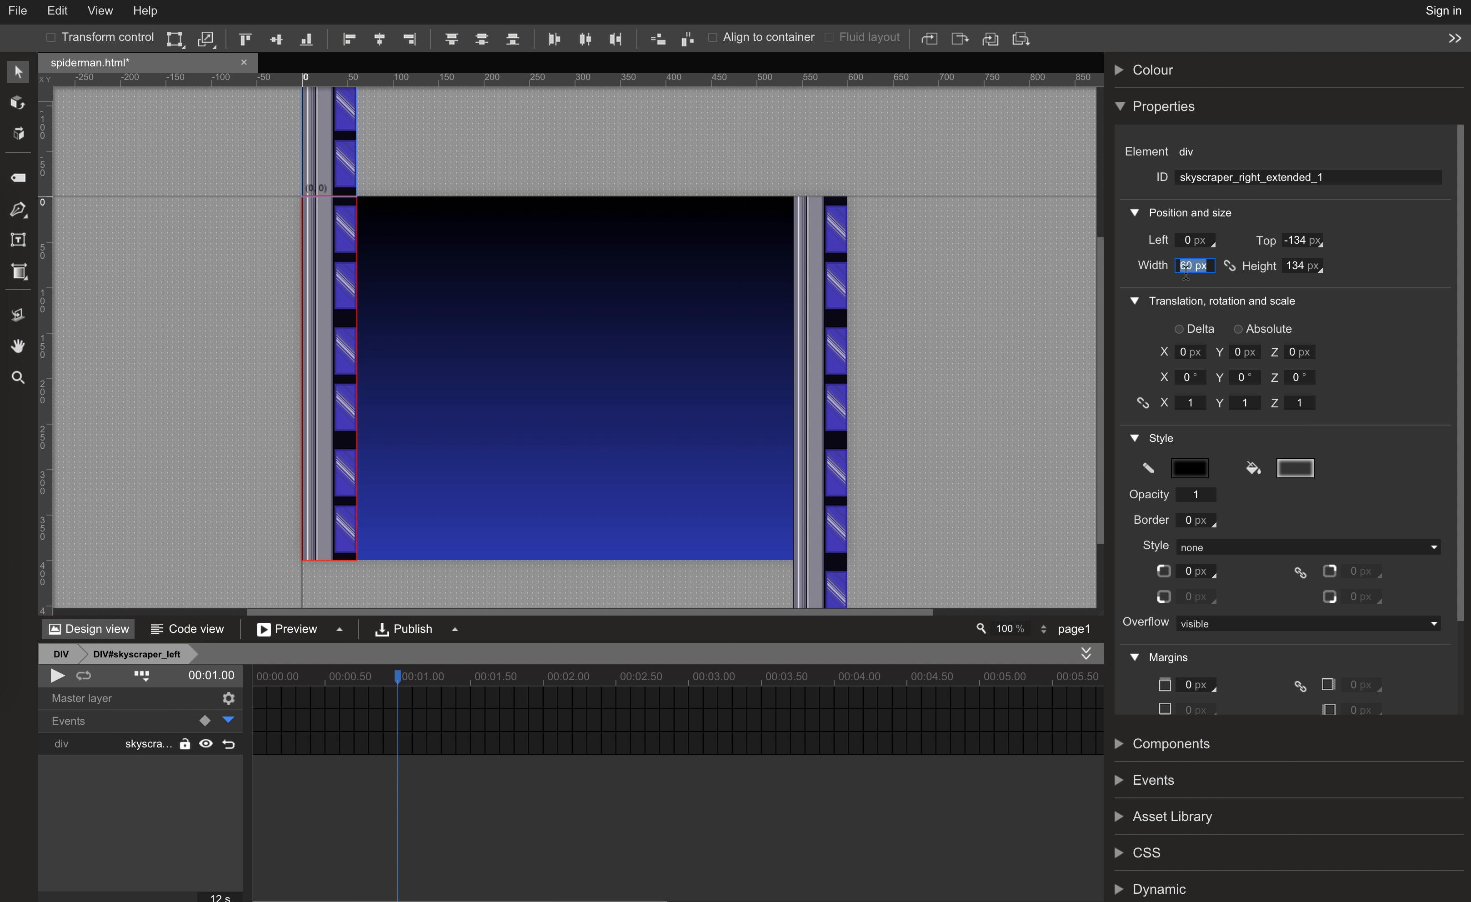
type("100 %")
key("Tab")
Edit the nested extension div's ID, replacing "right" with "left".
double_click(1238, 176)
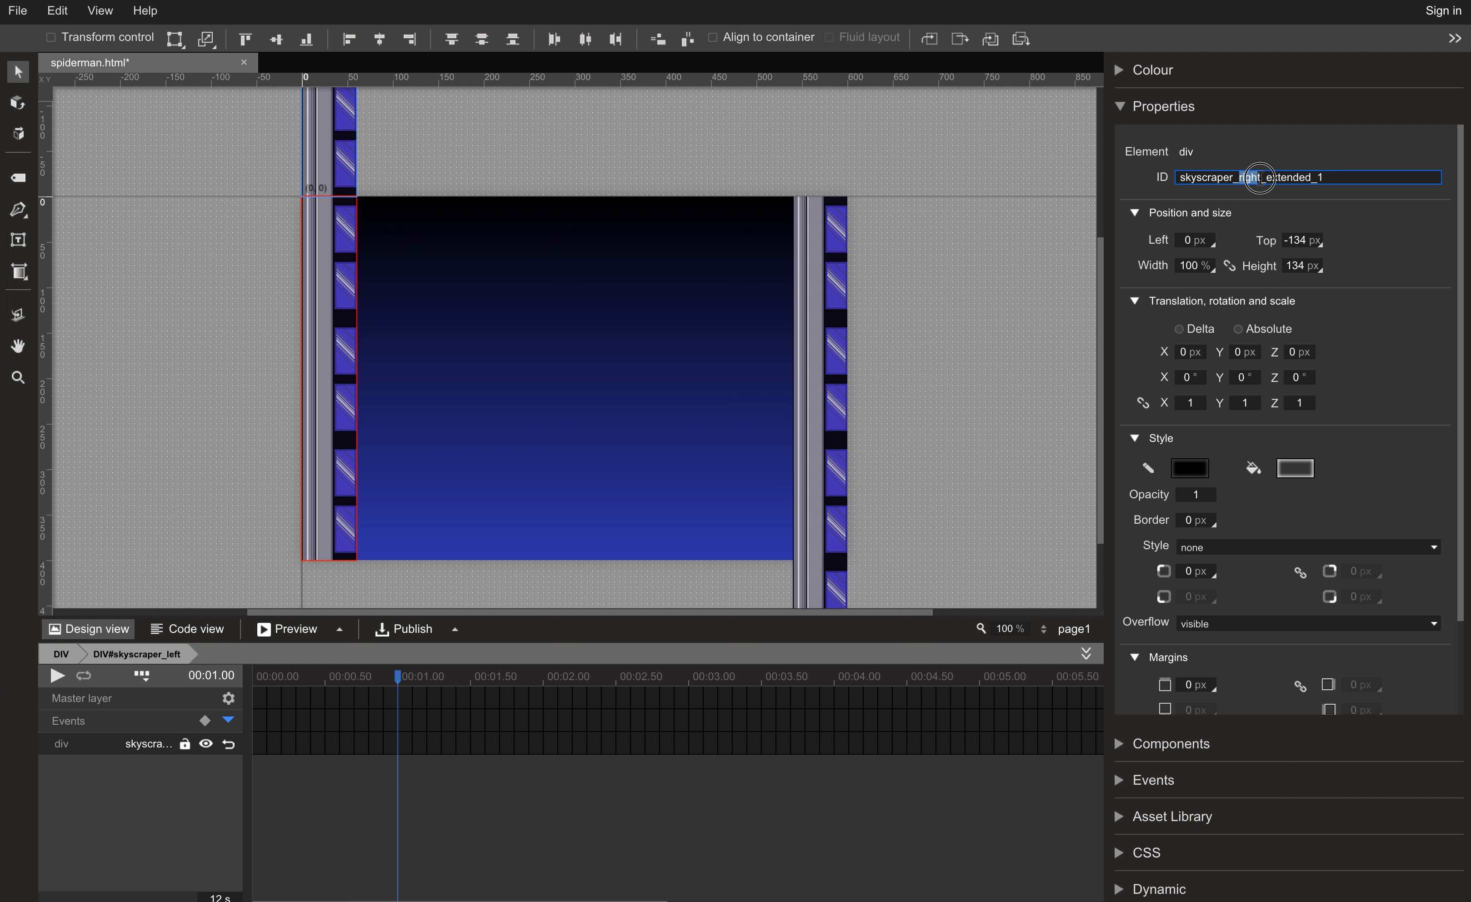
type("left")
key("Tab")
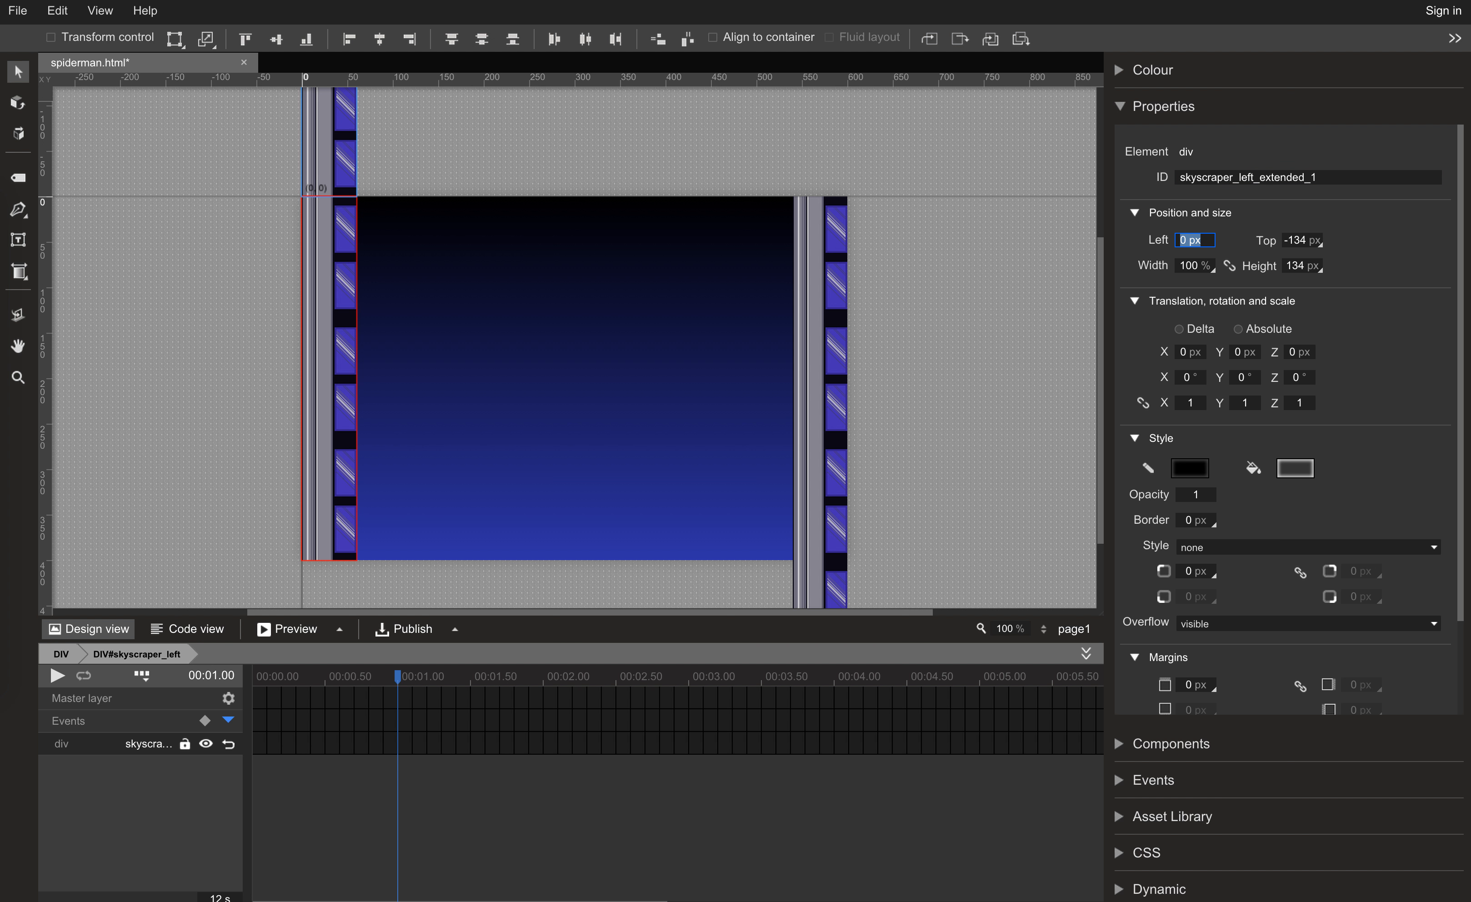
left_click(1352, 177)
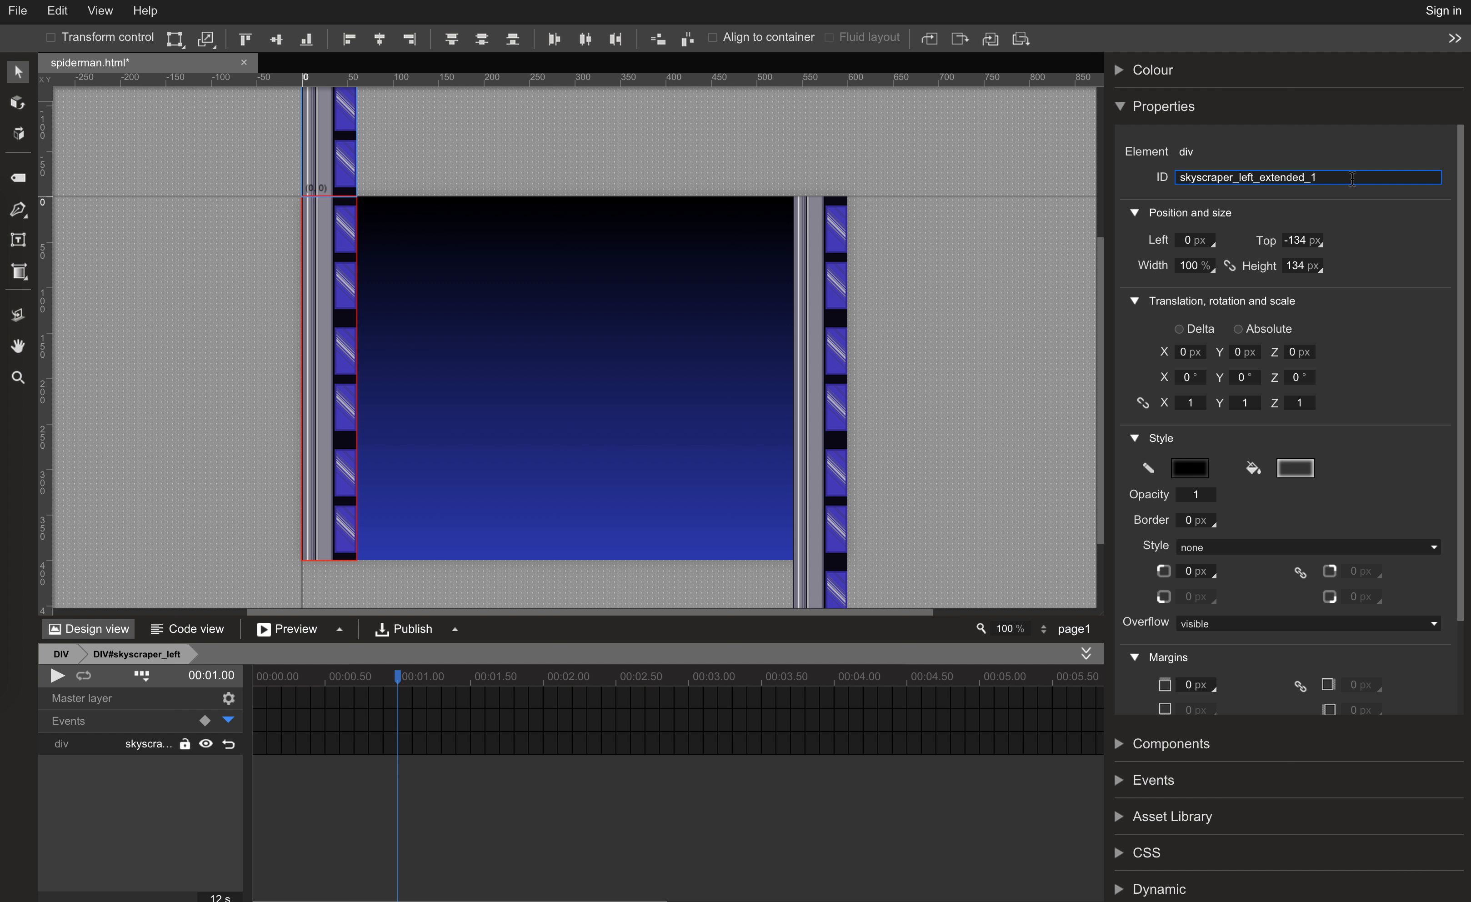
key("Tab")
Return to the page's top level and rotate the skyscraper_left div 180° about the Z axis.
left_click(64, 651)
left_click(322, 349)
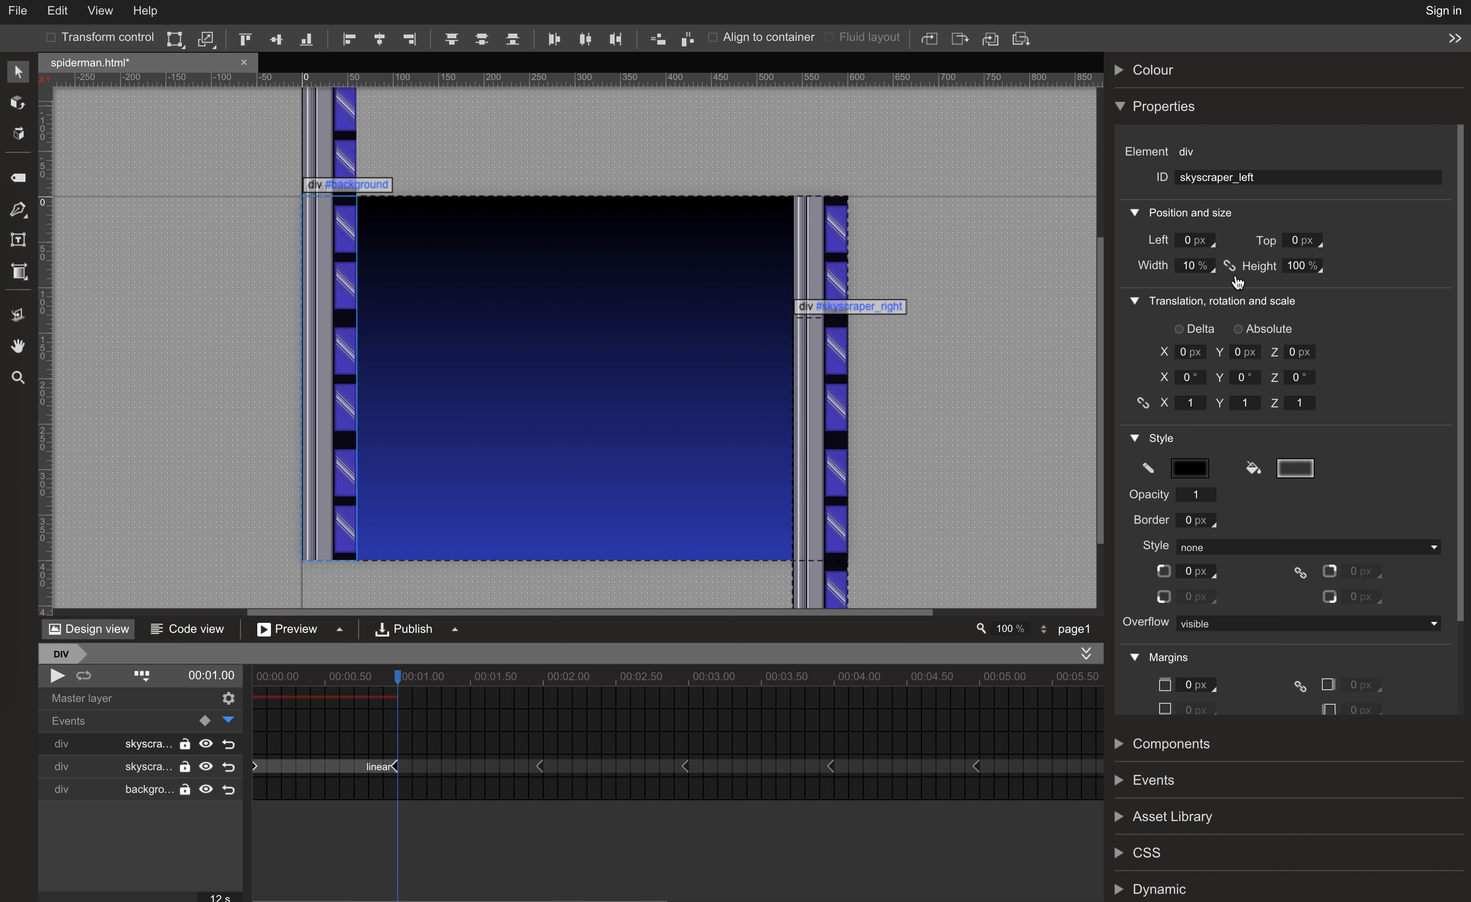
left_click_drag(1293, 385, 1301, 210)
left_click(1297, 377)
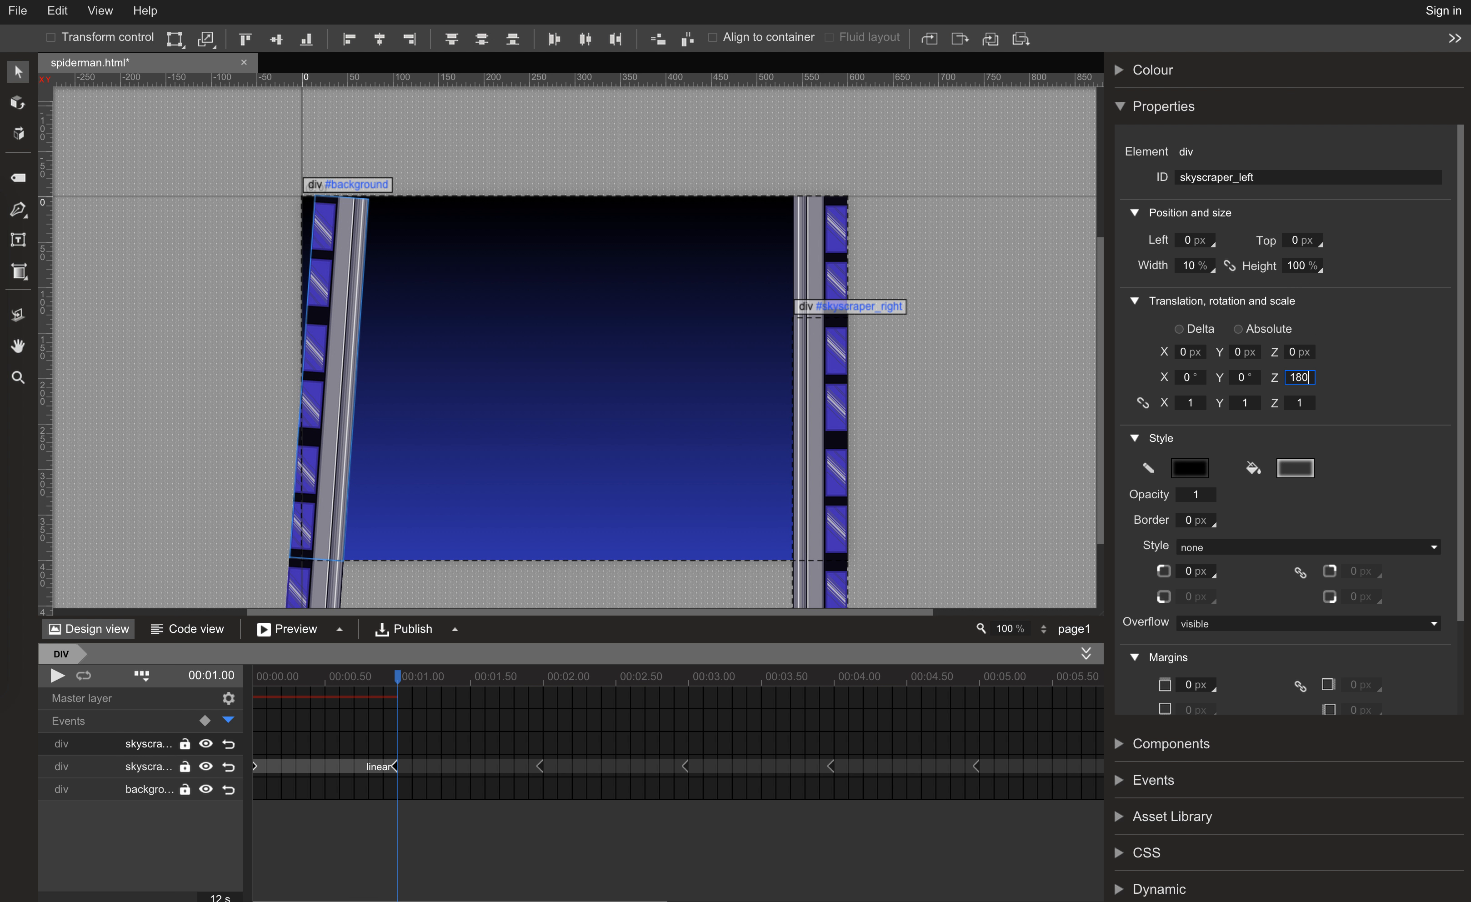
type("180")
key("Return")
scroll(977, 358, "down", 2)
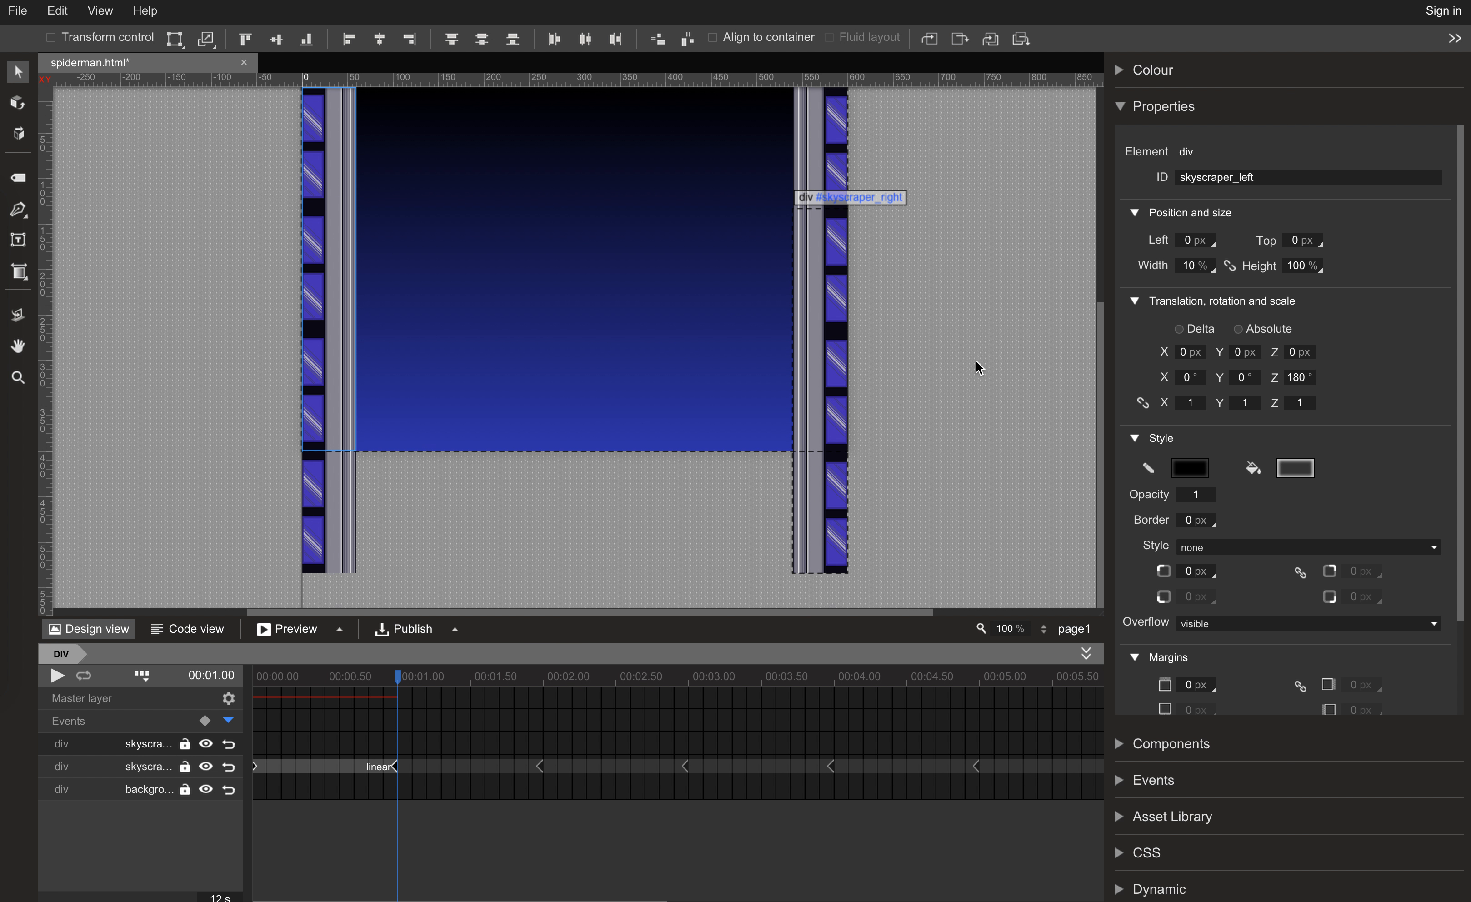
scroll(976, 360, "up", 2)
scroll(974, 362, "down", 2)
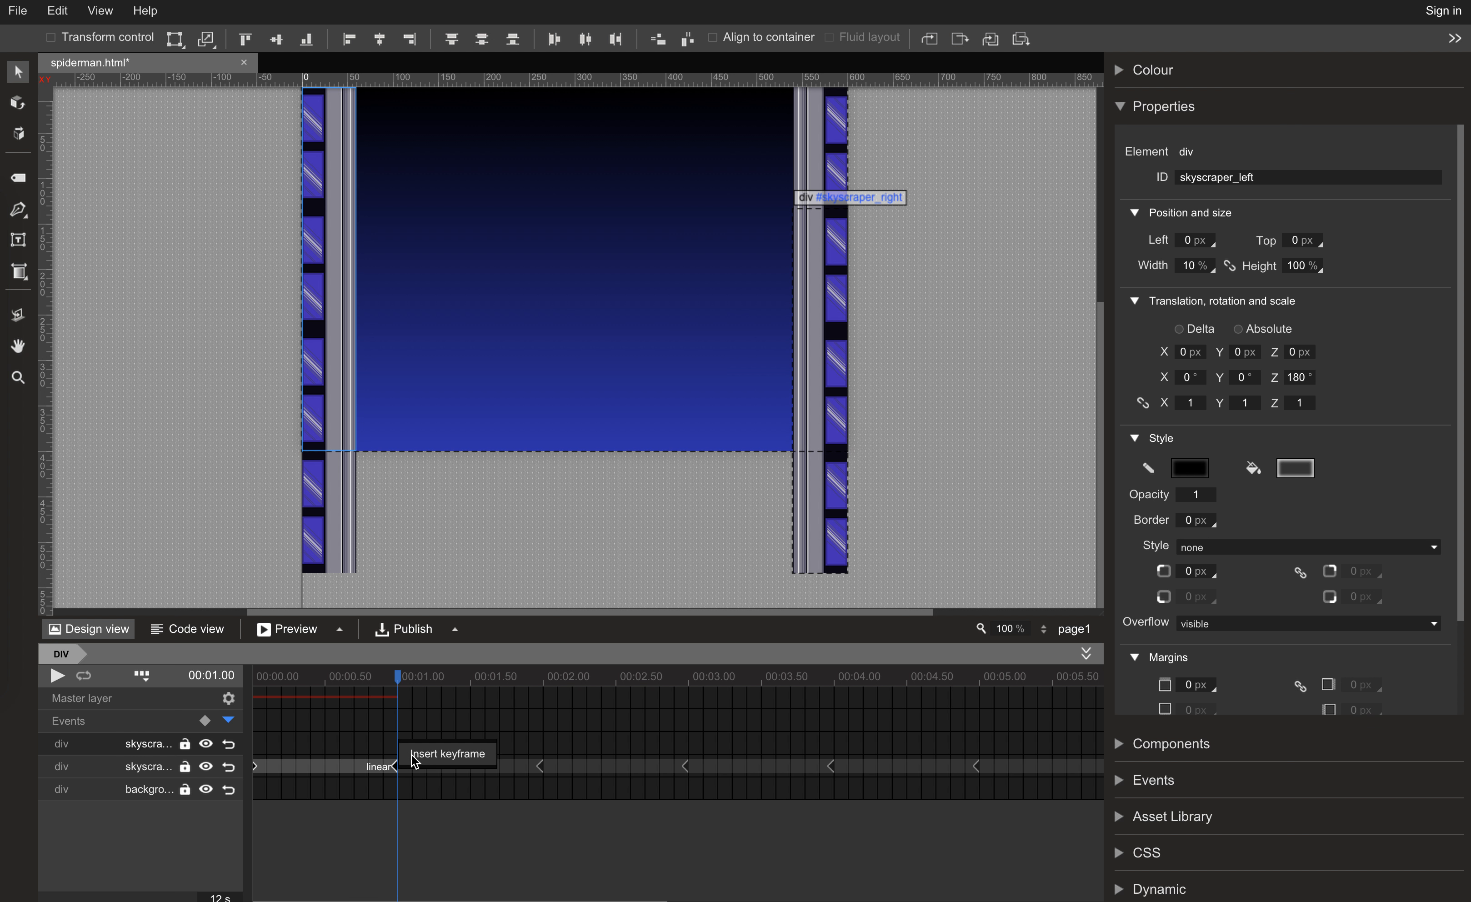
Insert a keyframe at 1 second for skyscraper_left and set its Y translation to -134 px at the starting keyframe.
left_click(415, 762)
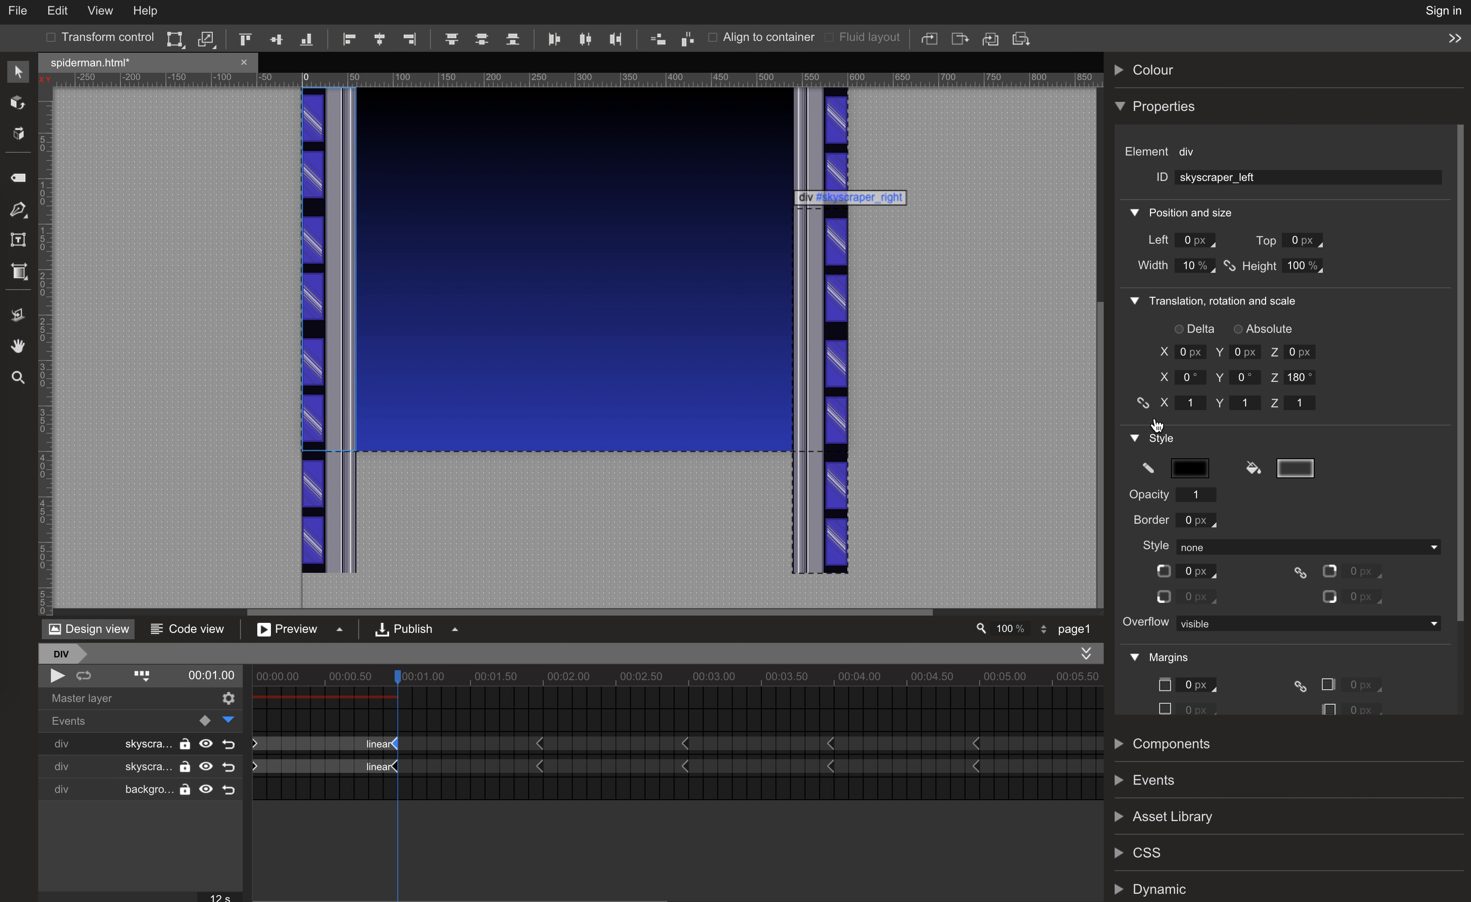
left_click(255, 744)
left_click(1242, 353)
type("-")
type("134")
key("Tab")
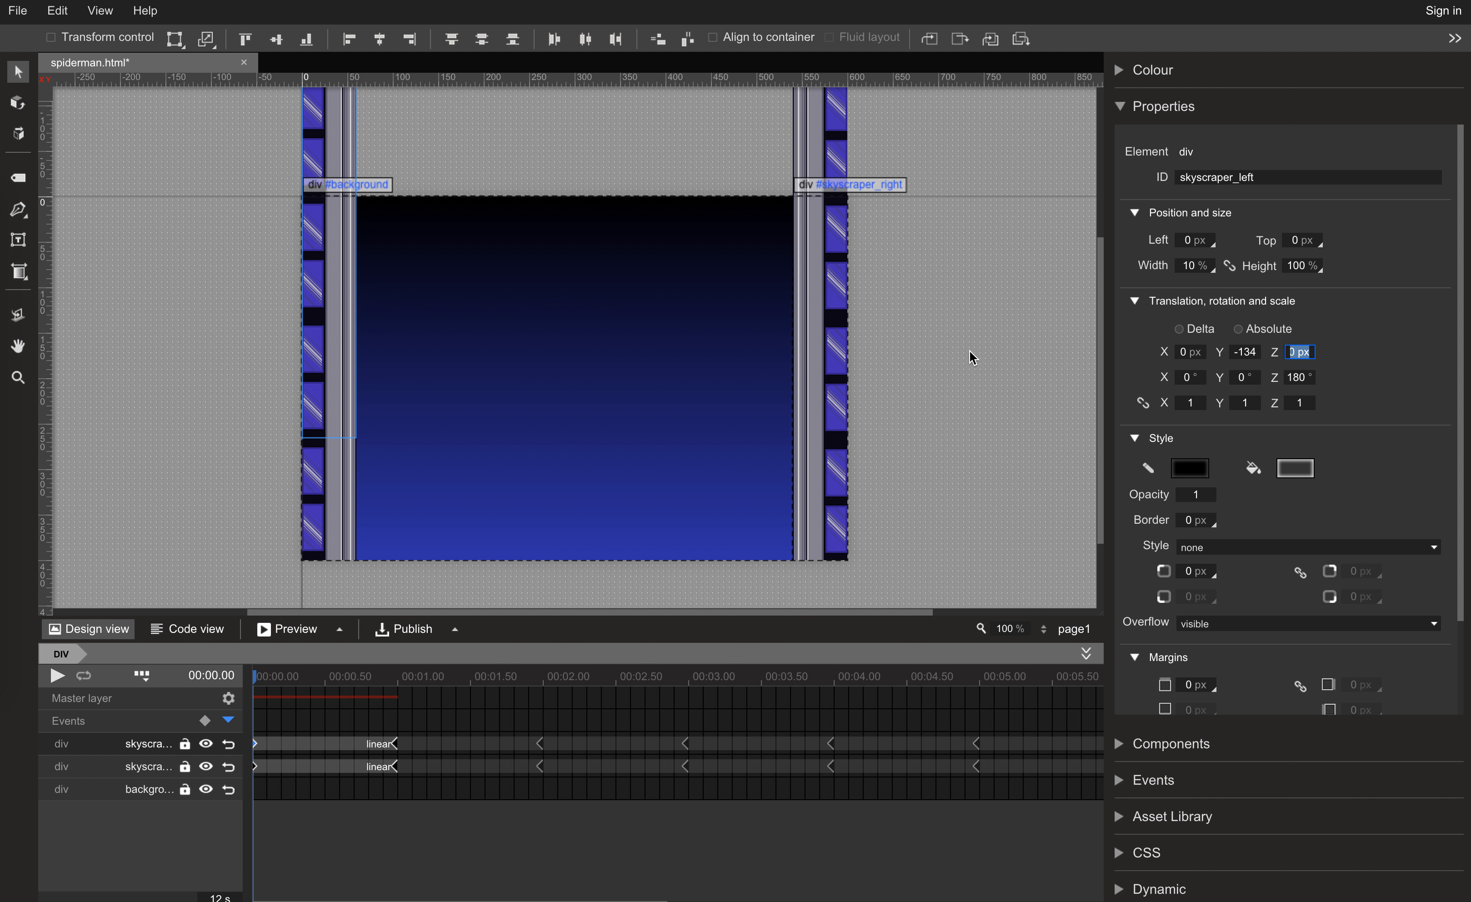
Set skyscraper_left's Y translation to 0 at the 1-second keyframe.
left_click(396, 750)
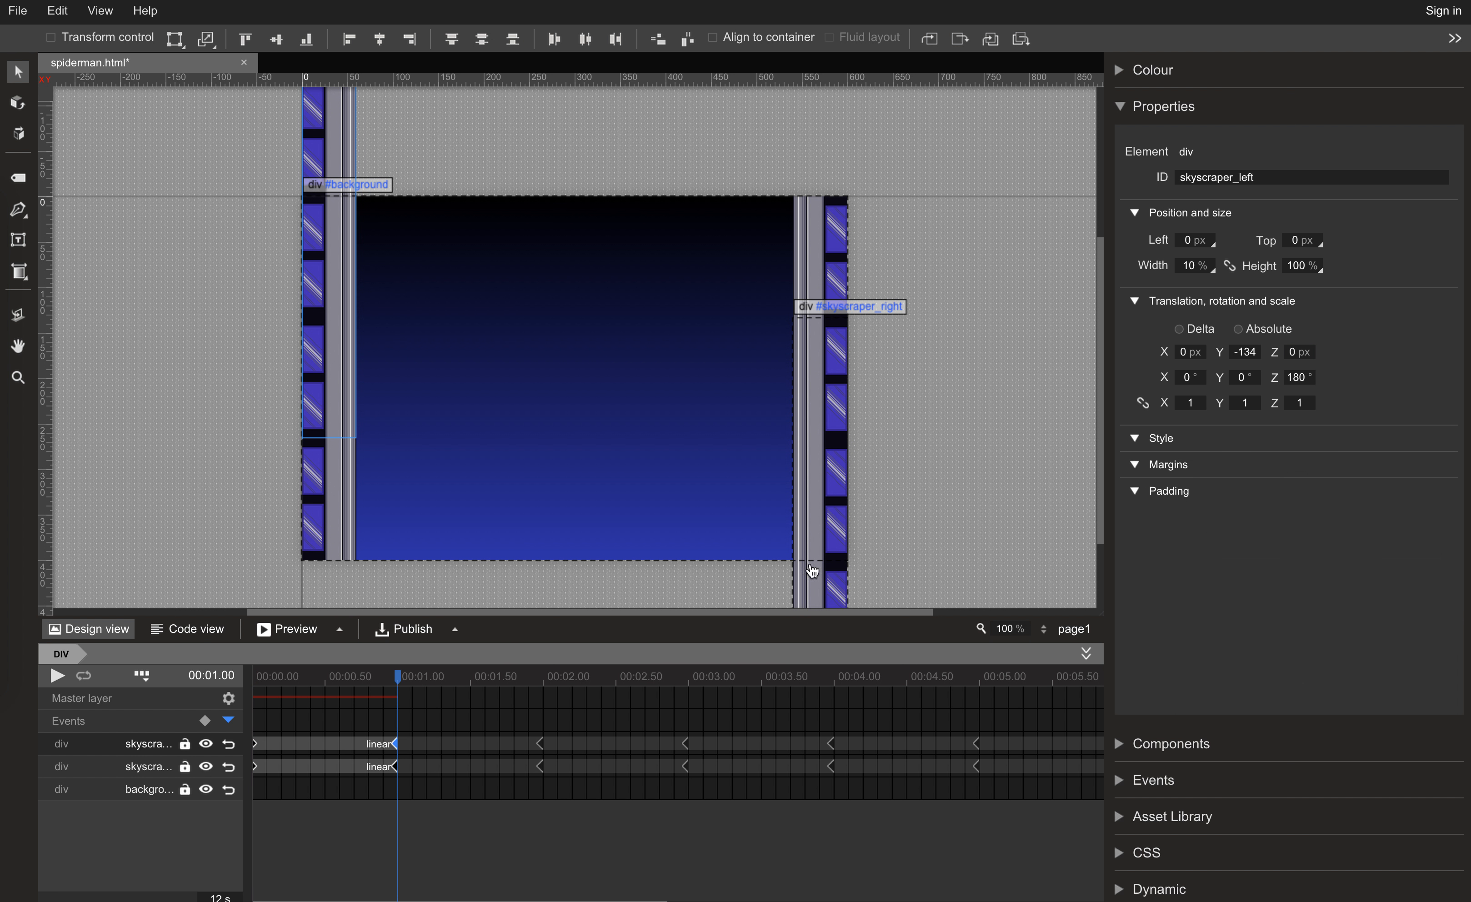
left_click(1239, 353)
type("0")
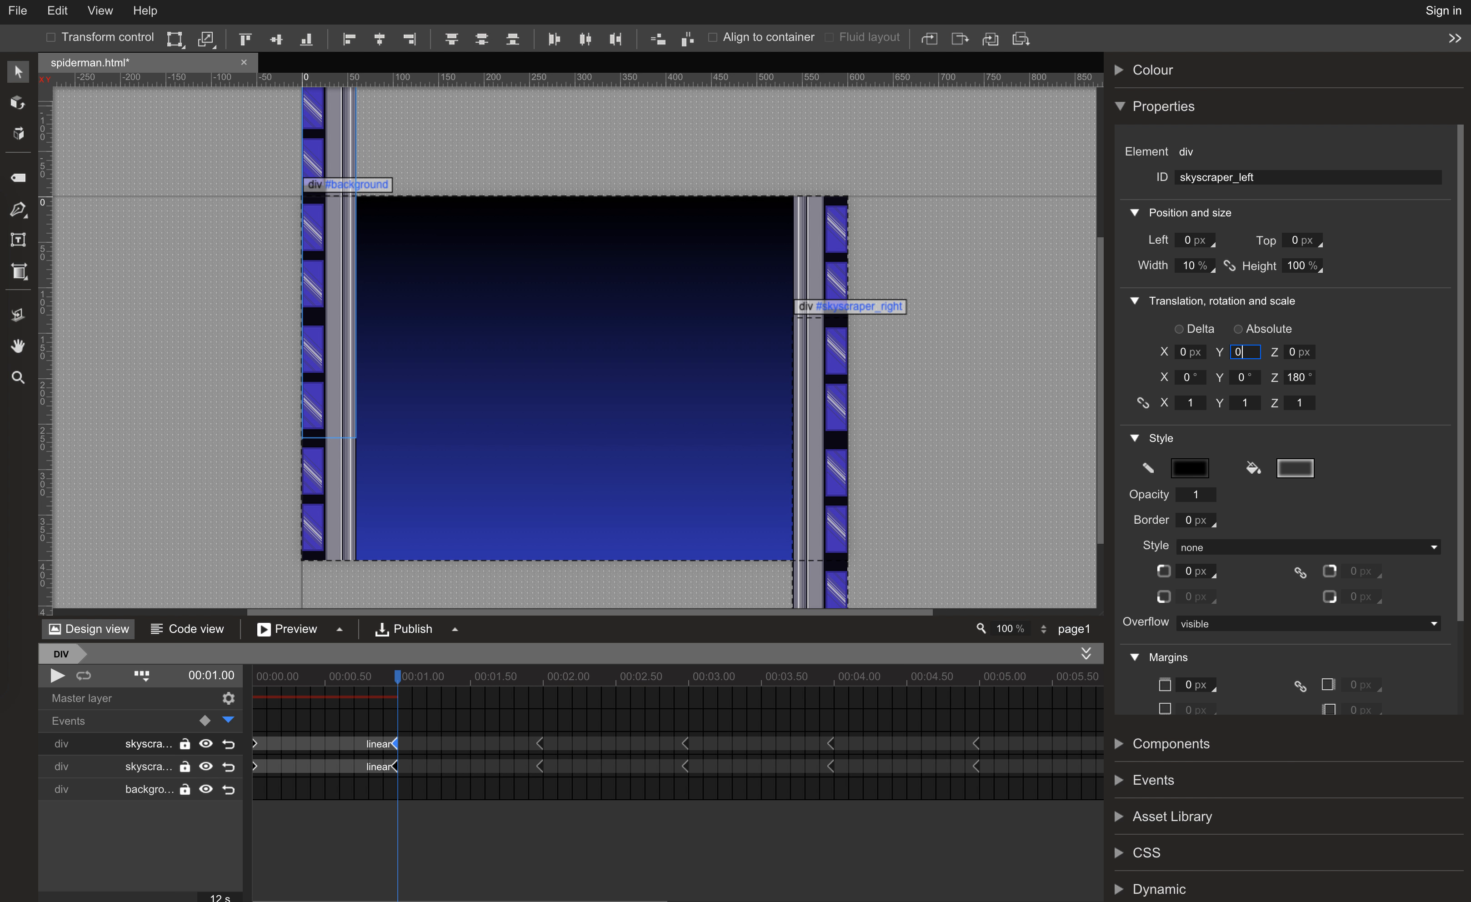
key("Tab")
Preview the page in the browser, resize the window to check the responsive layout, and close the preview.
left_click(298, 627)
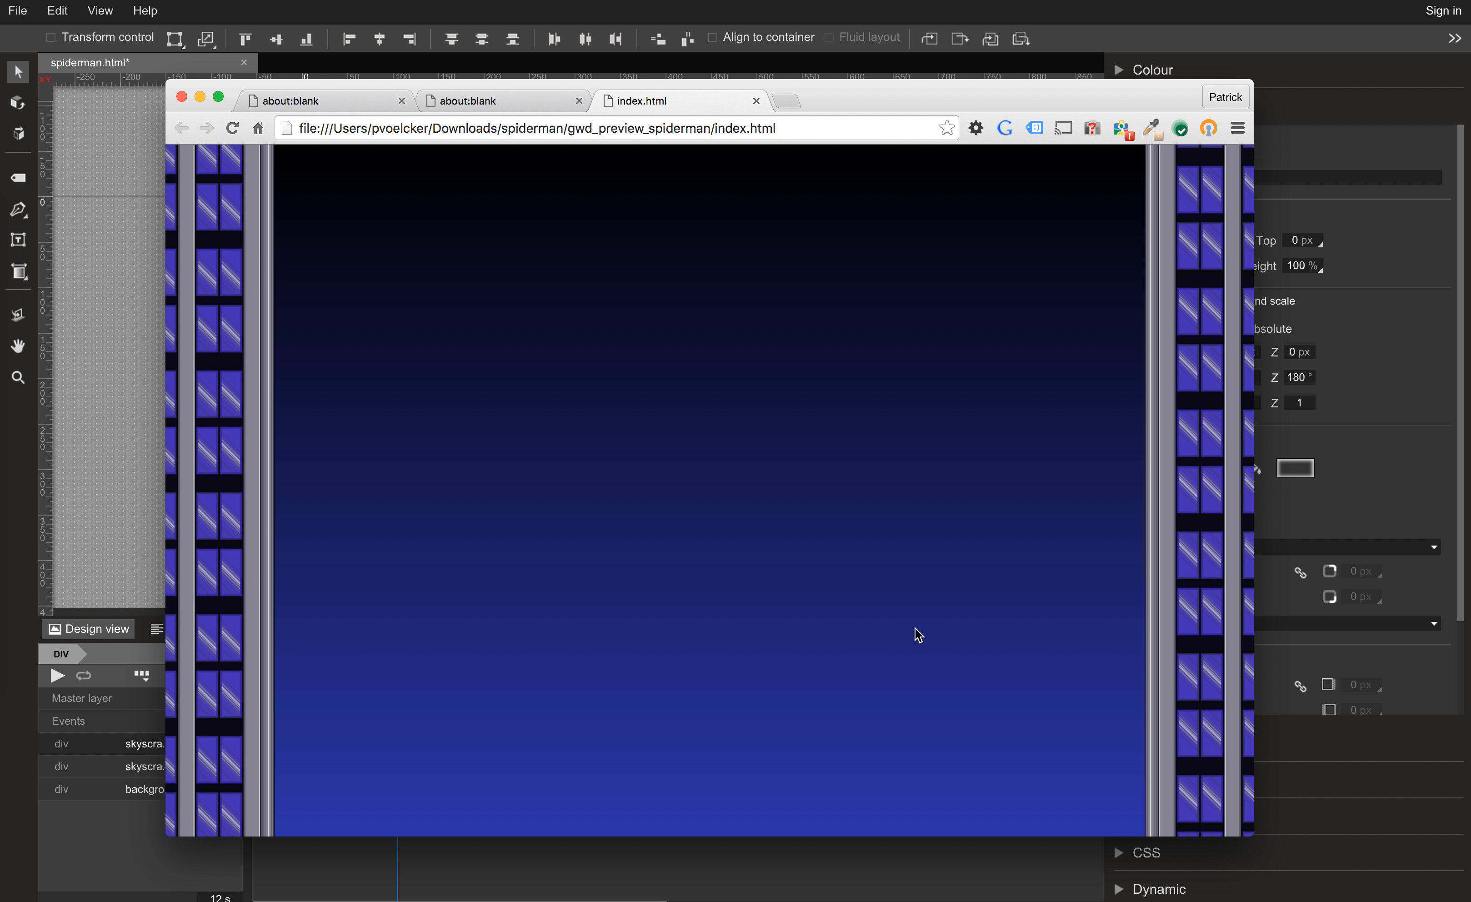
left_click_drag(1256, 570, 1469, 537)
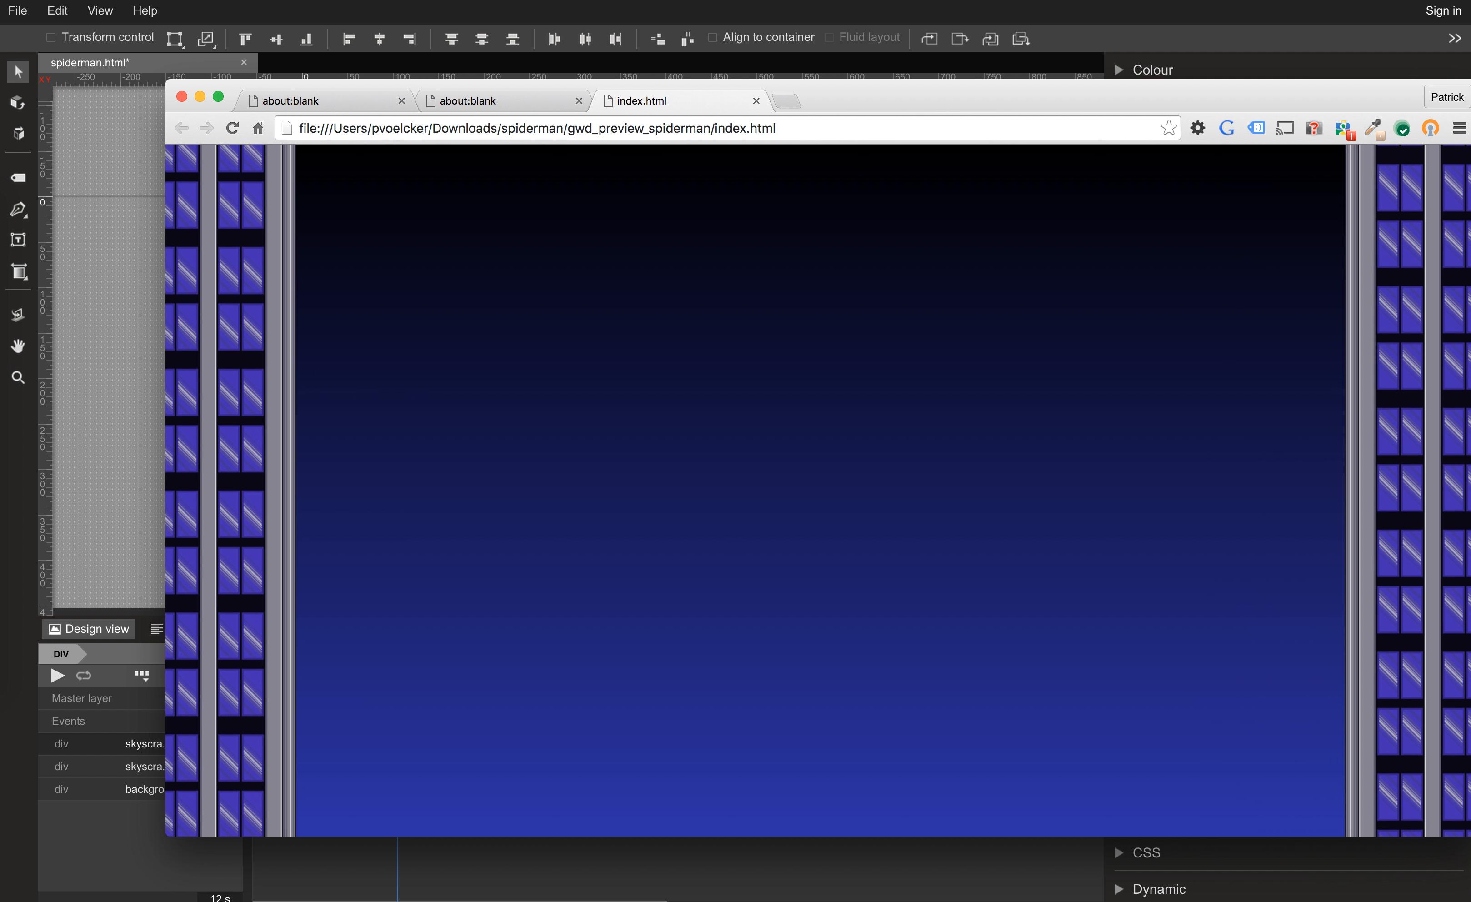
left_click_drag(1469, 835, 1285, 852)
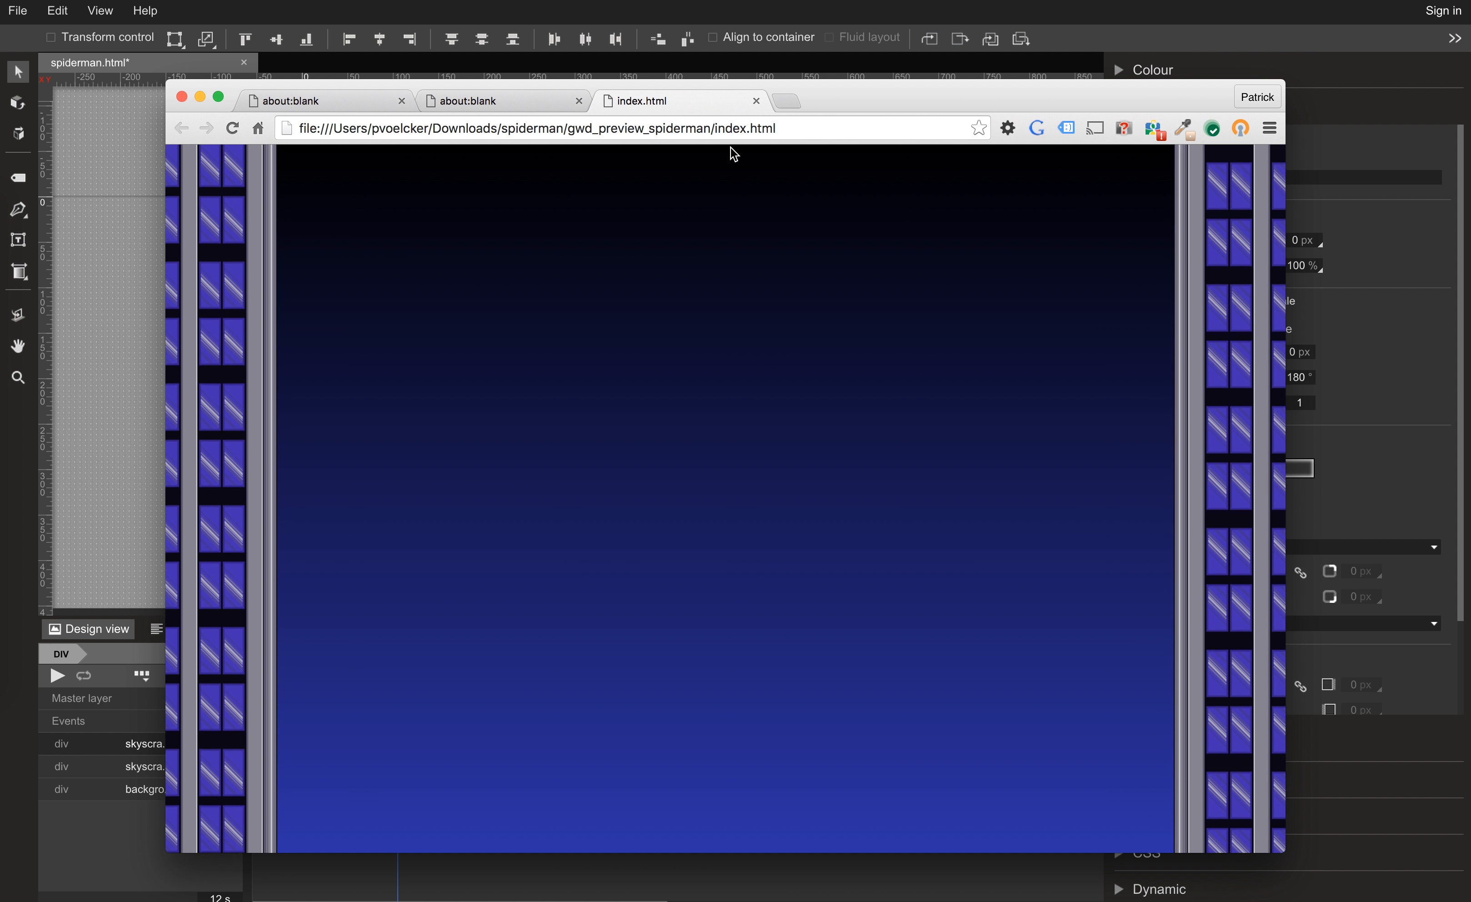
left_click(755, 101)
left_click(653, 0)
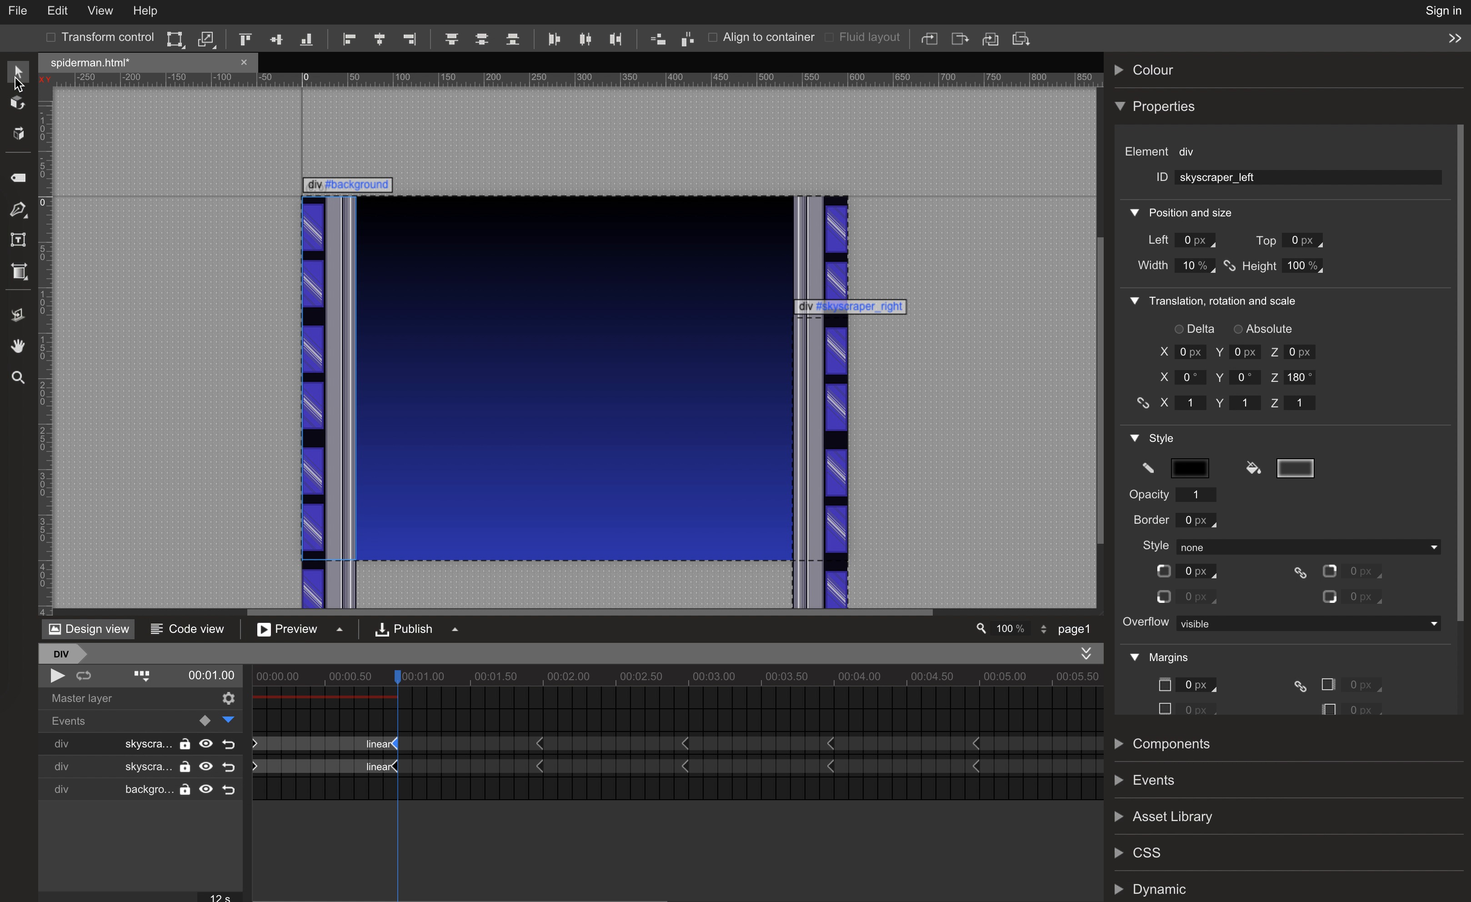
Place a Sprite Sheet component between the two skyscrapers, at about left 219 px and top 143 px.
left_click(1120, 109)
left_click(1119, 145)
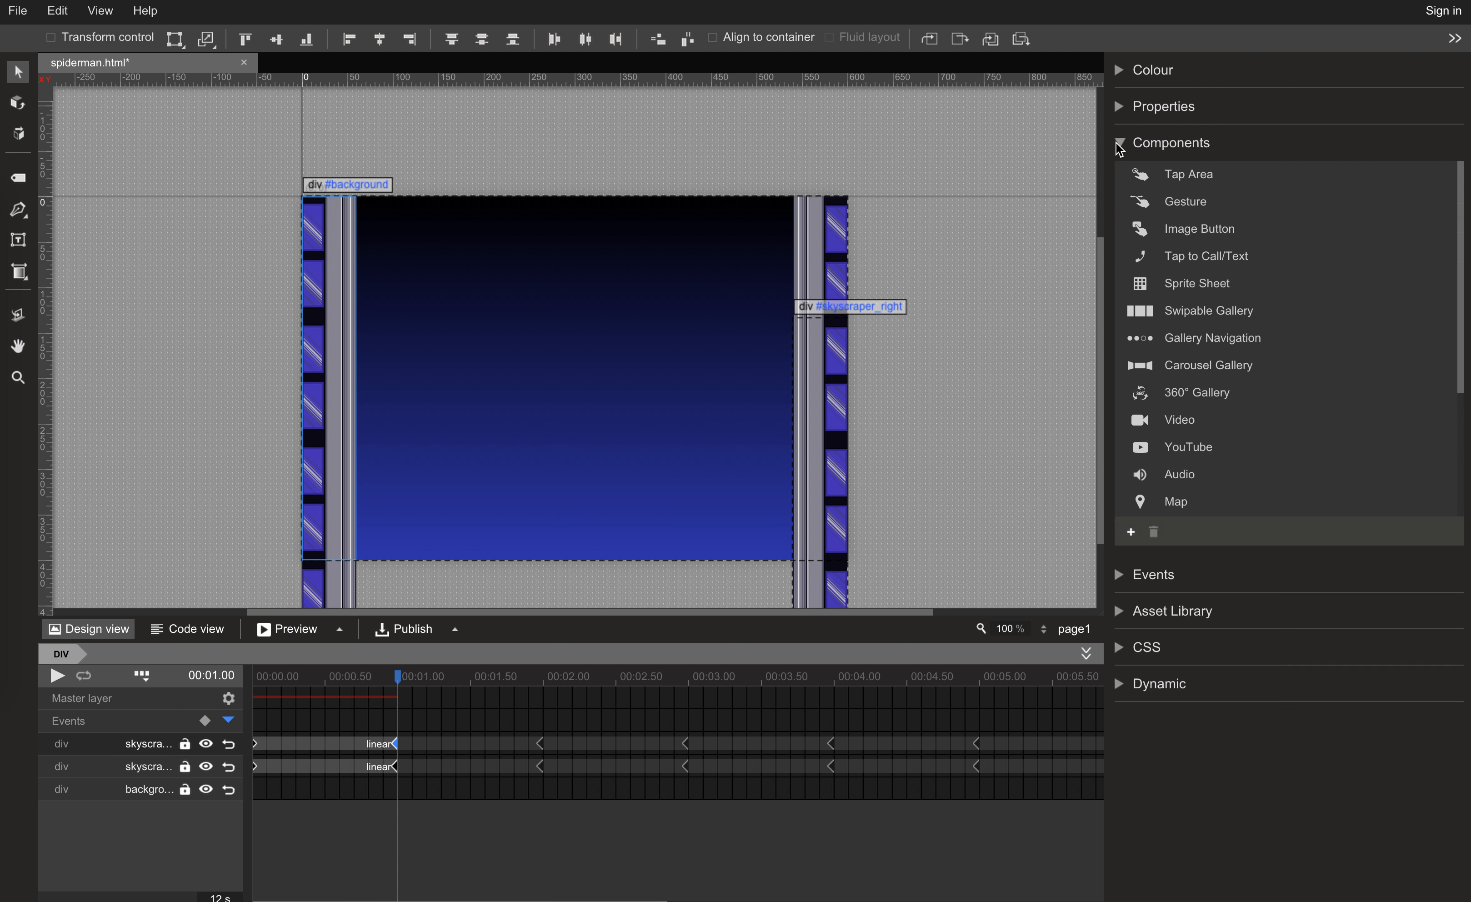
left_click_drag(1183, 283, 500, 326)
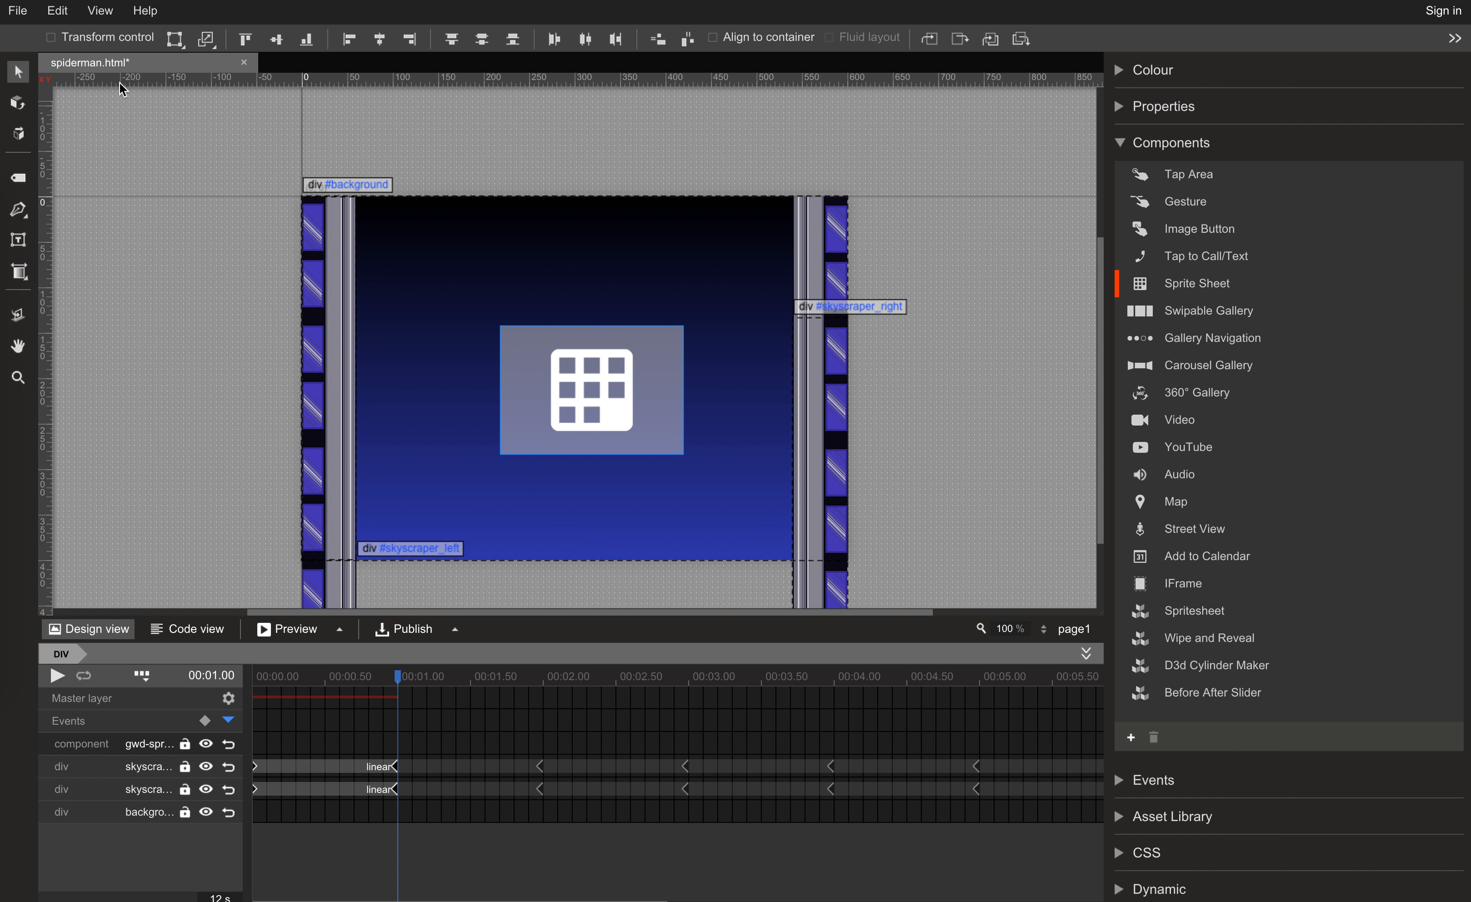
Set the sprite sheet component's ID to spiderman-spritesheet.
left_click(1116, 143)
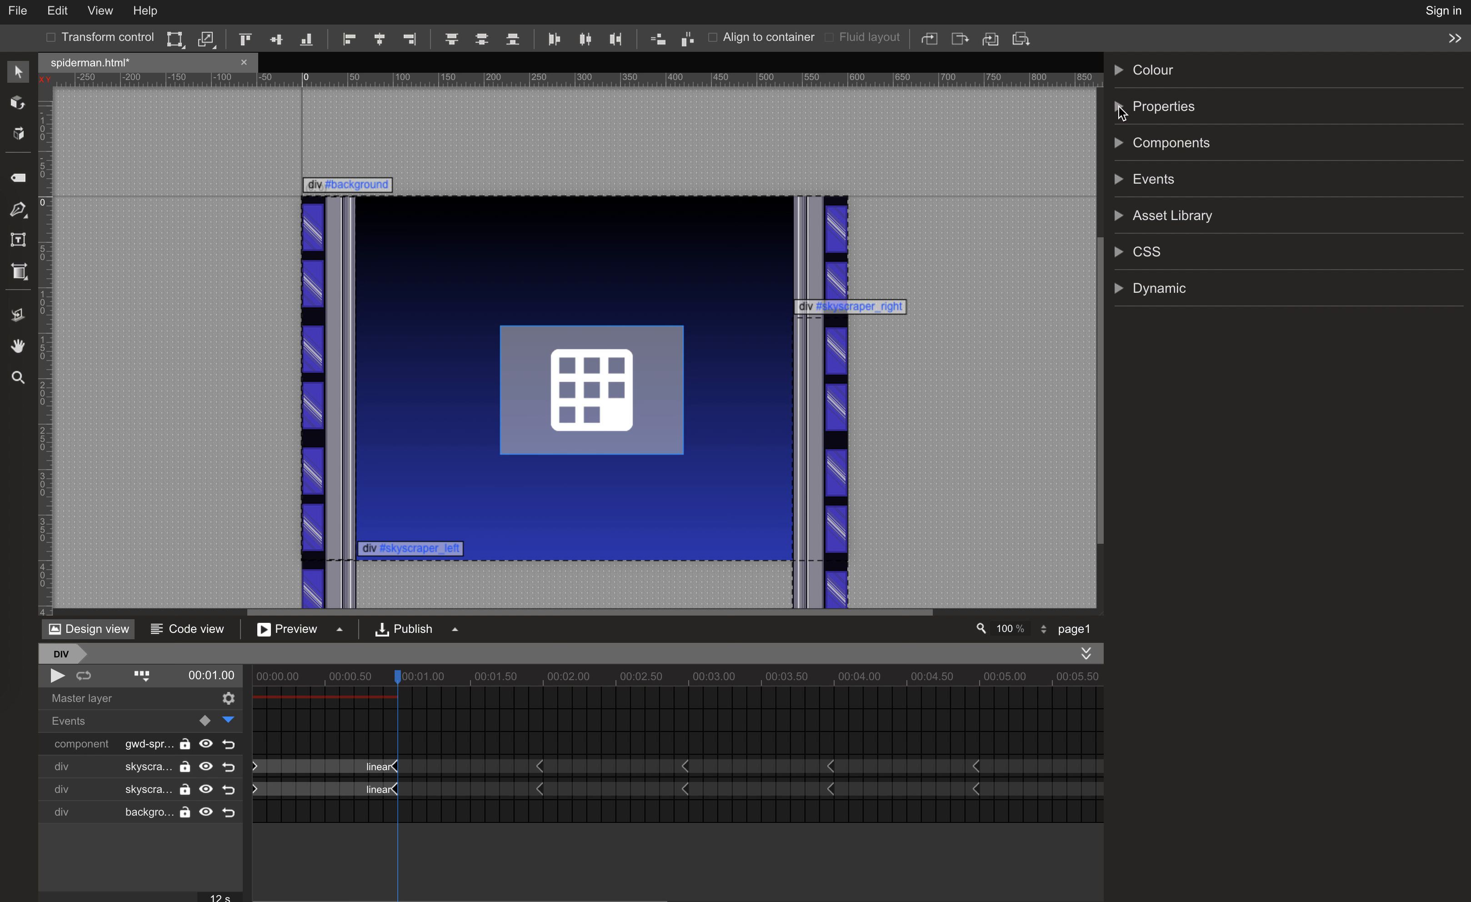
left_click(1121, 113)
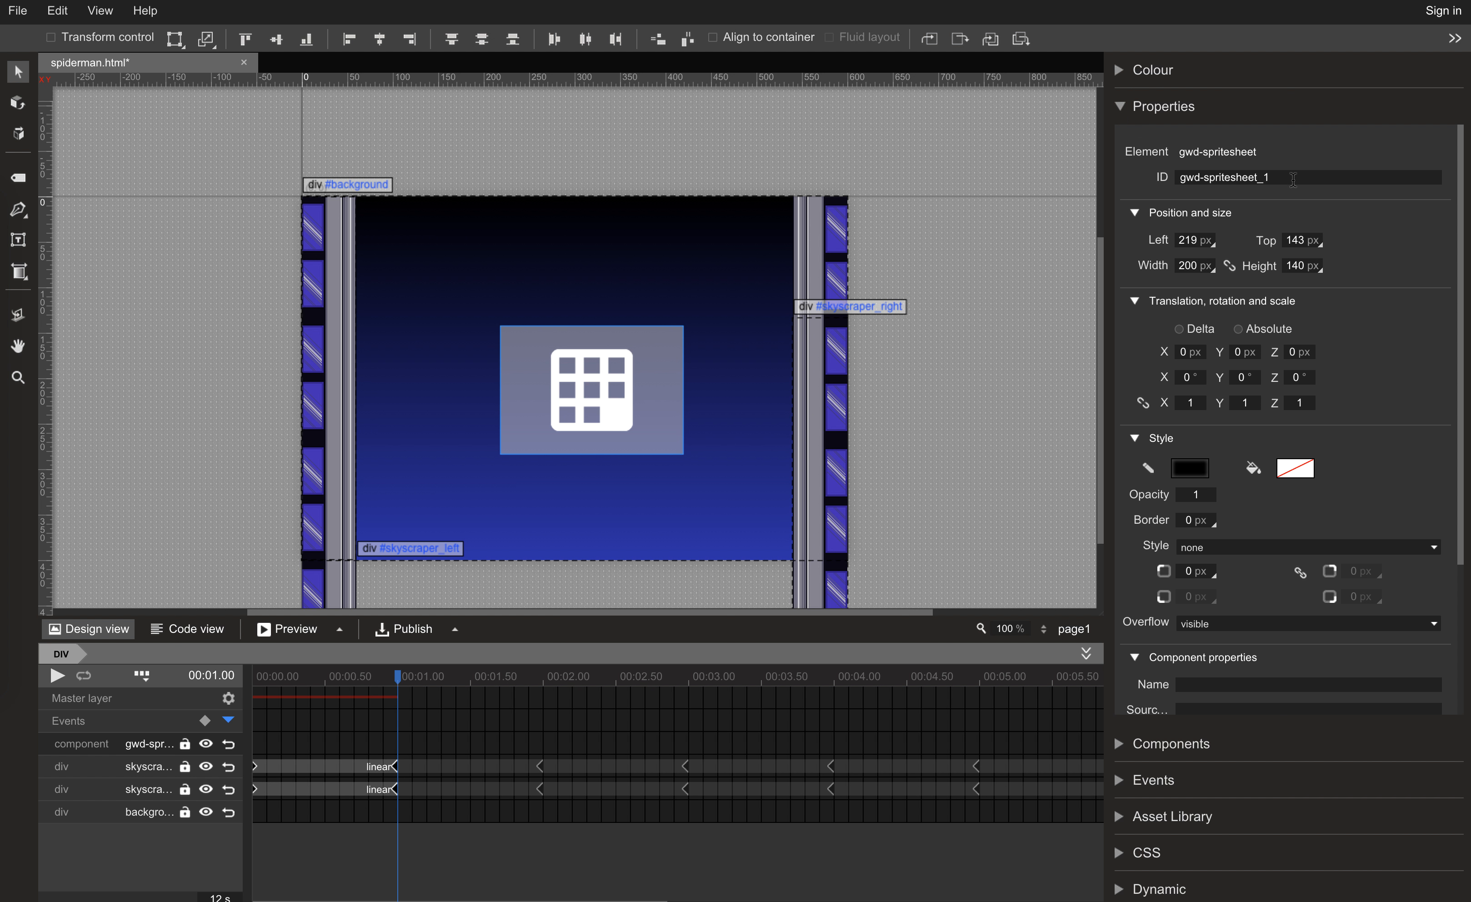
left_click_drag(1292, 179, 1134, 182)
type("spiderman")
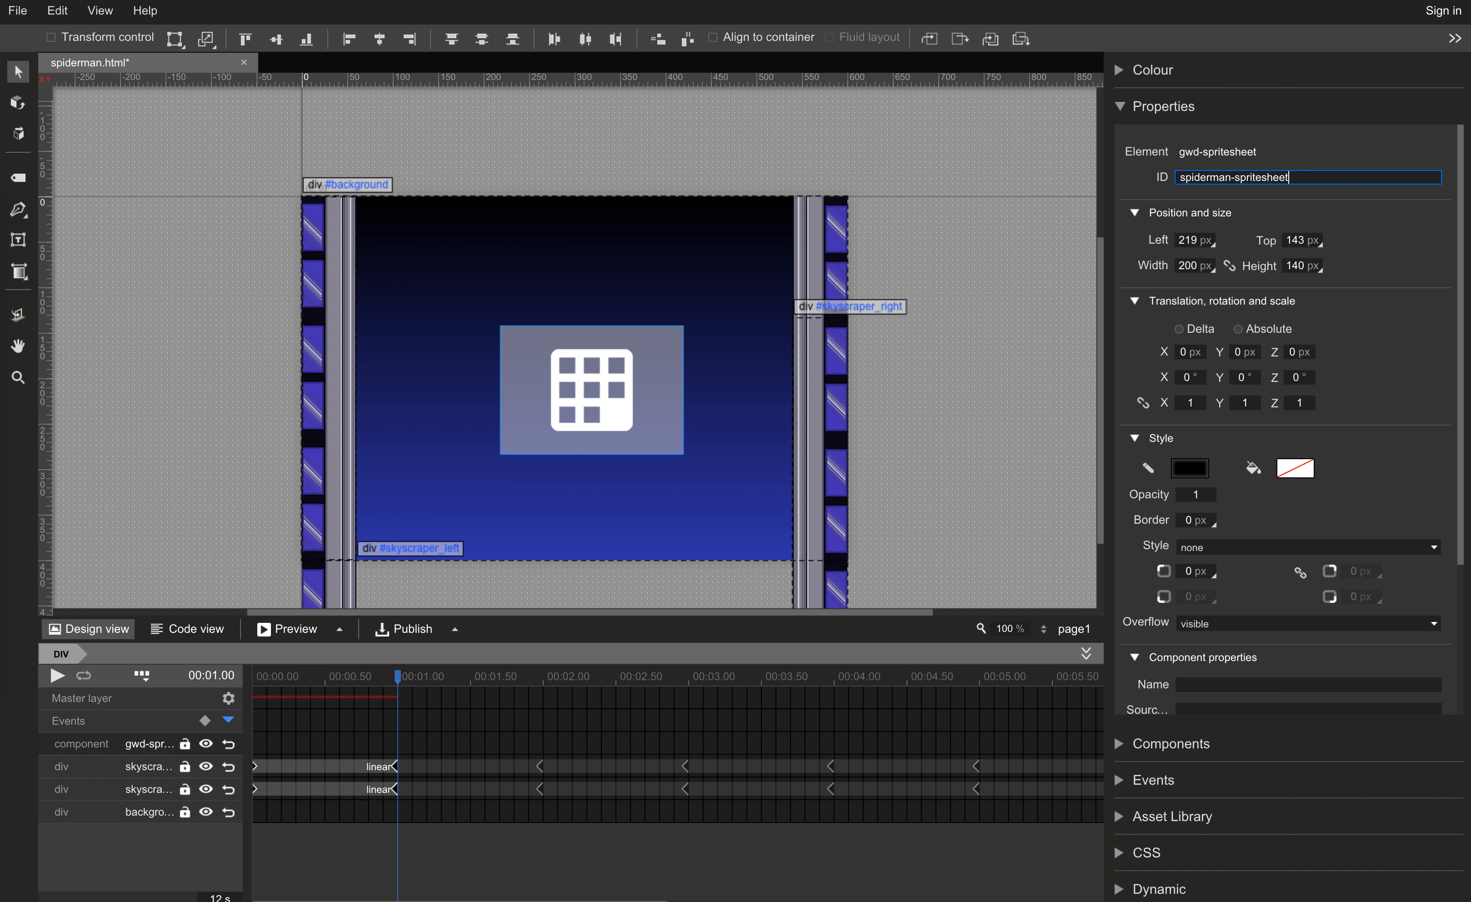
key("Tab")
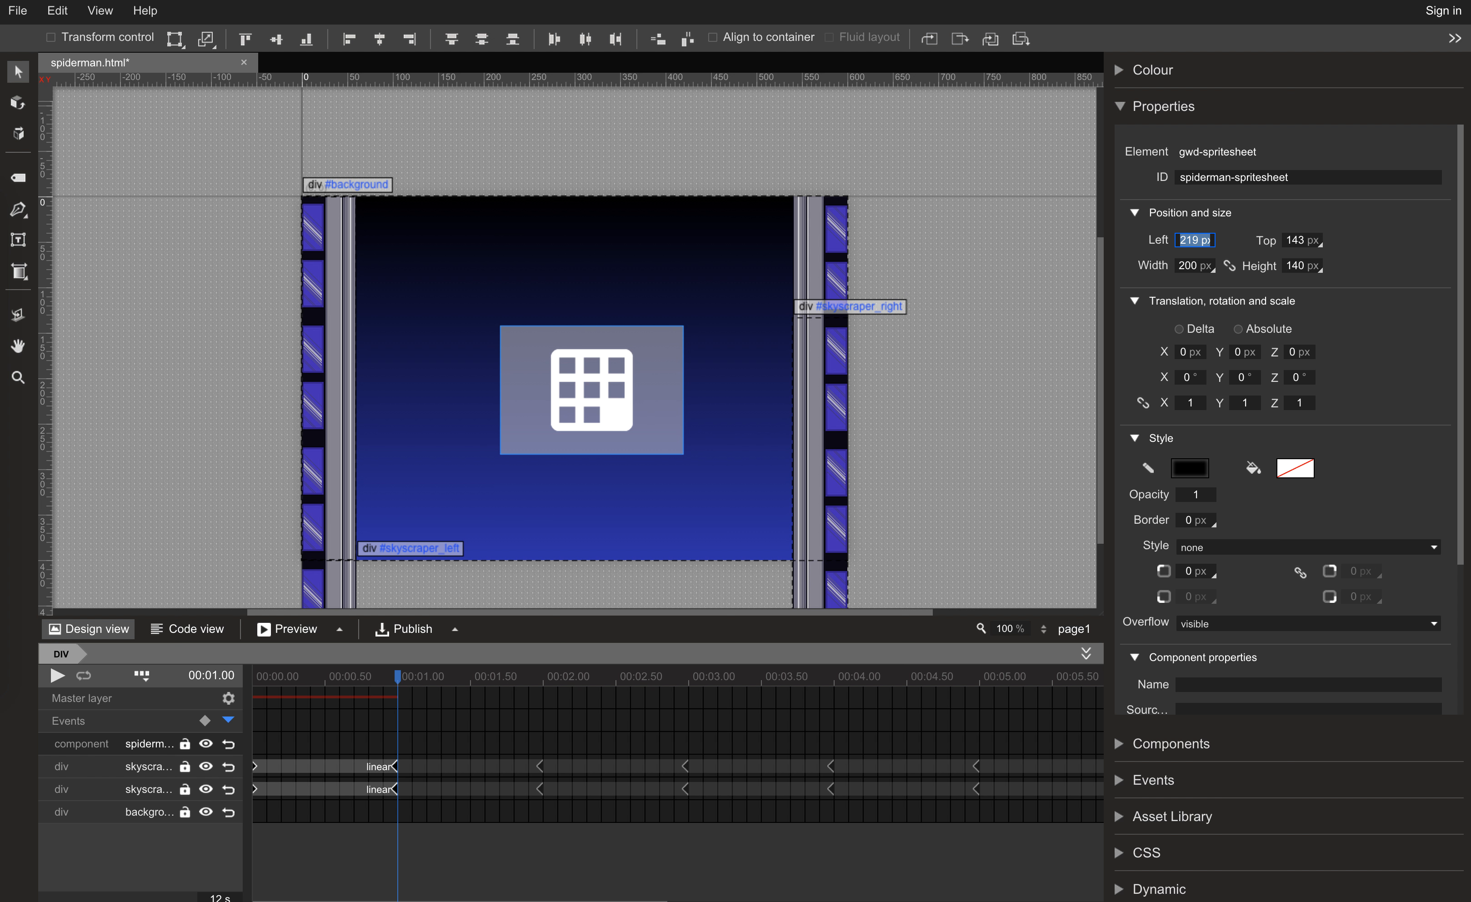
Set the sprite sheet component's width to 60 px and its height to 183 px.
key("Tab")
key("Tab")
scroll(1208, 420, "down", 5)
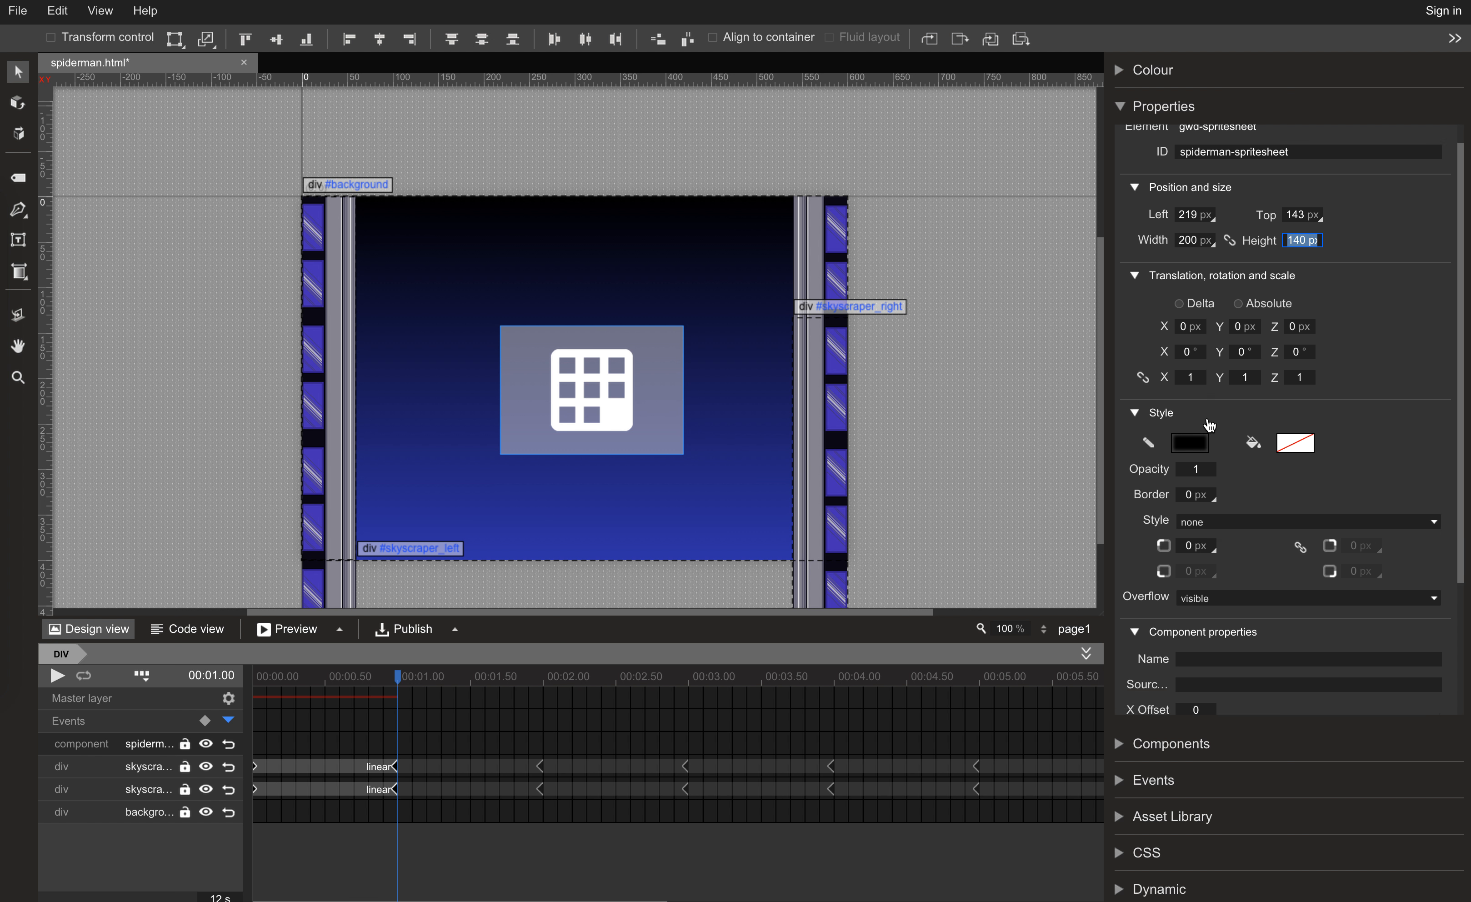
scroll(1208, 254, "up", 5)
left_click(1195, 266)
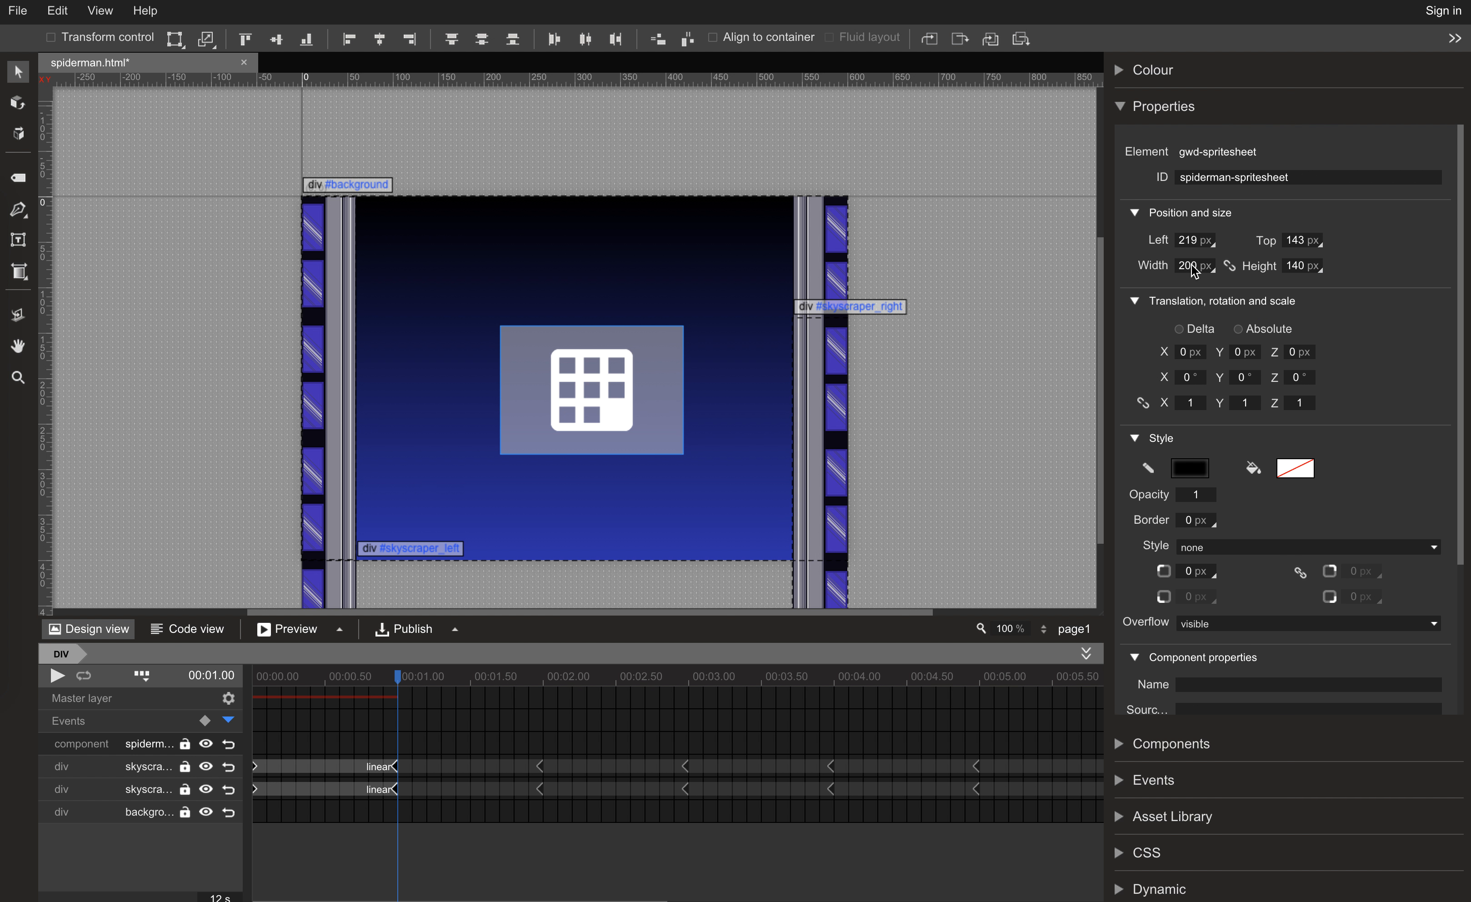
type("60")
key("Tab")
type("1")
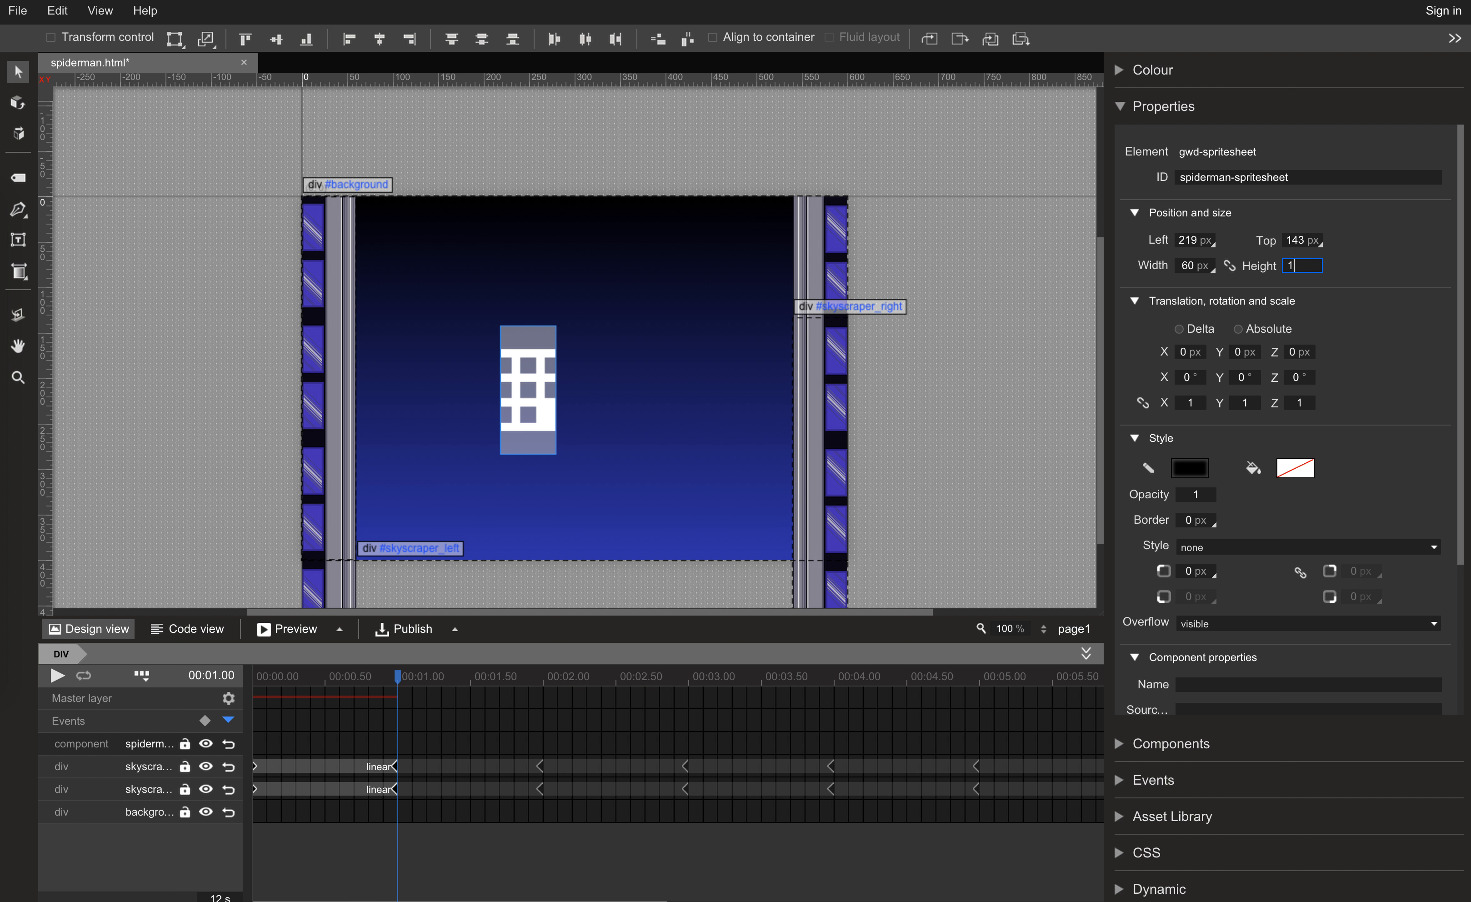
type("83")
key("Return")
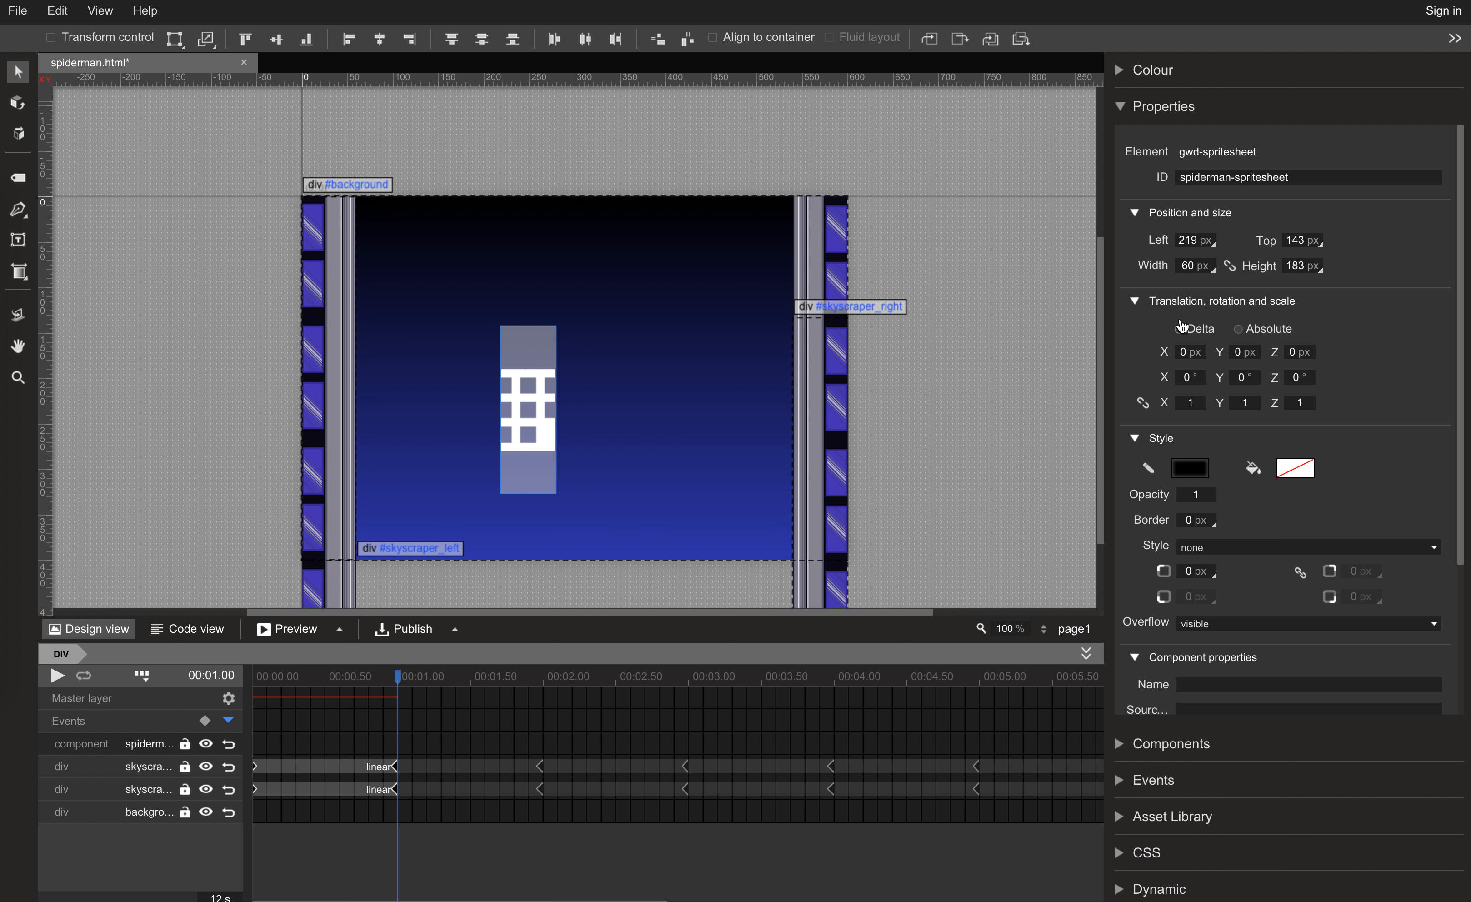
Set the sprite sheet component's image source to assets/spiderman.png, keeping both offsets at 0.
scroll(1183, 356, "down", 5)
left_click(1205, 507)
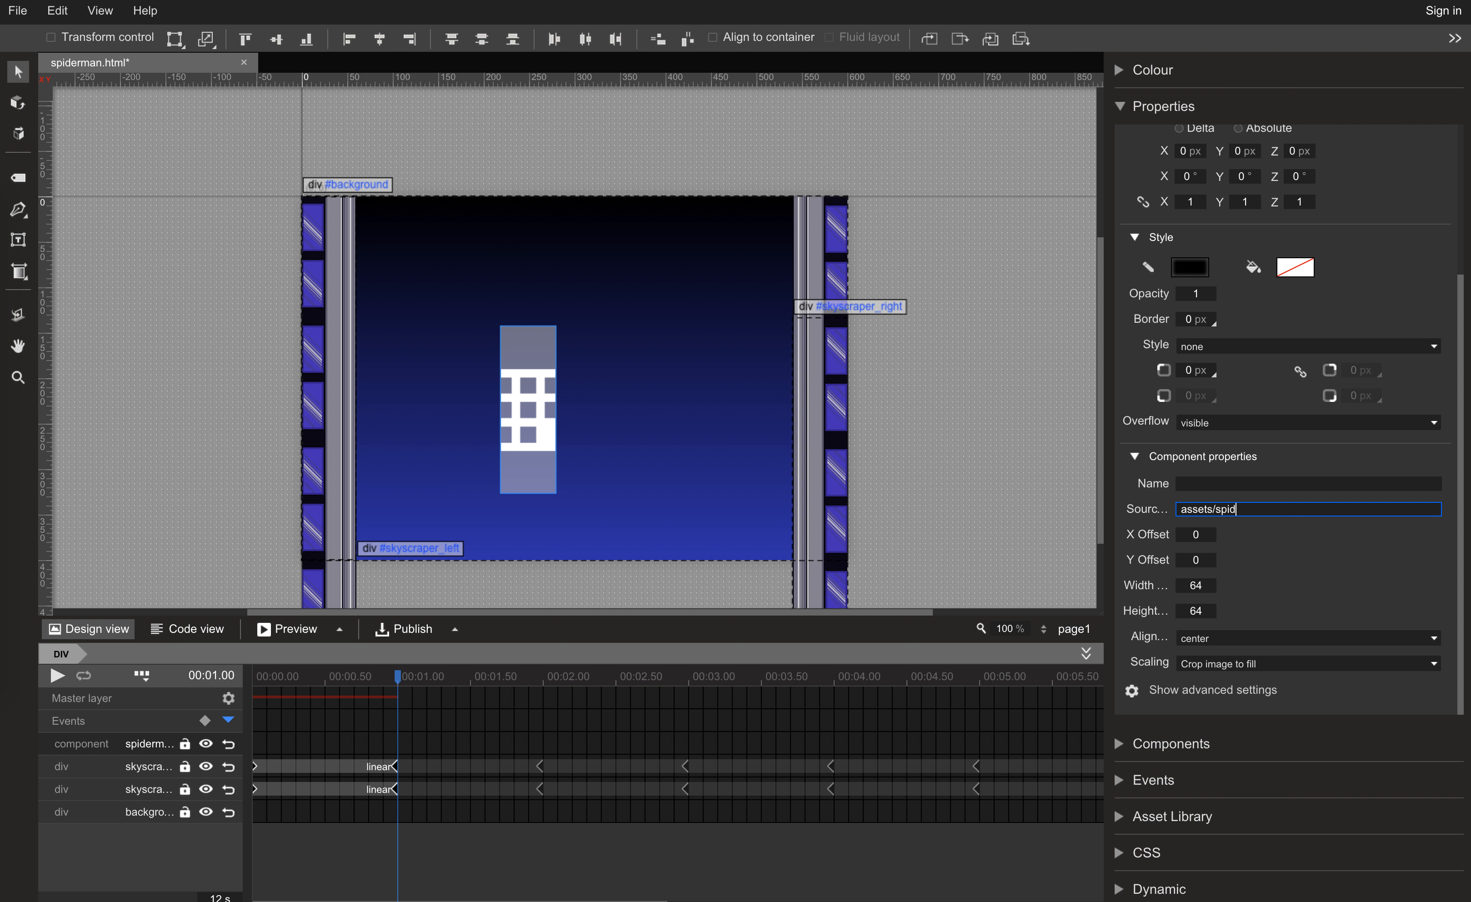
key("Tab")
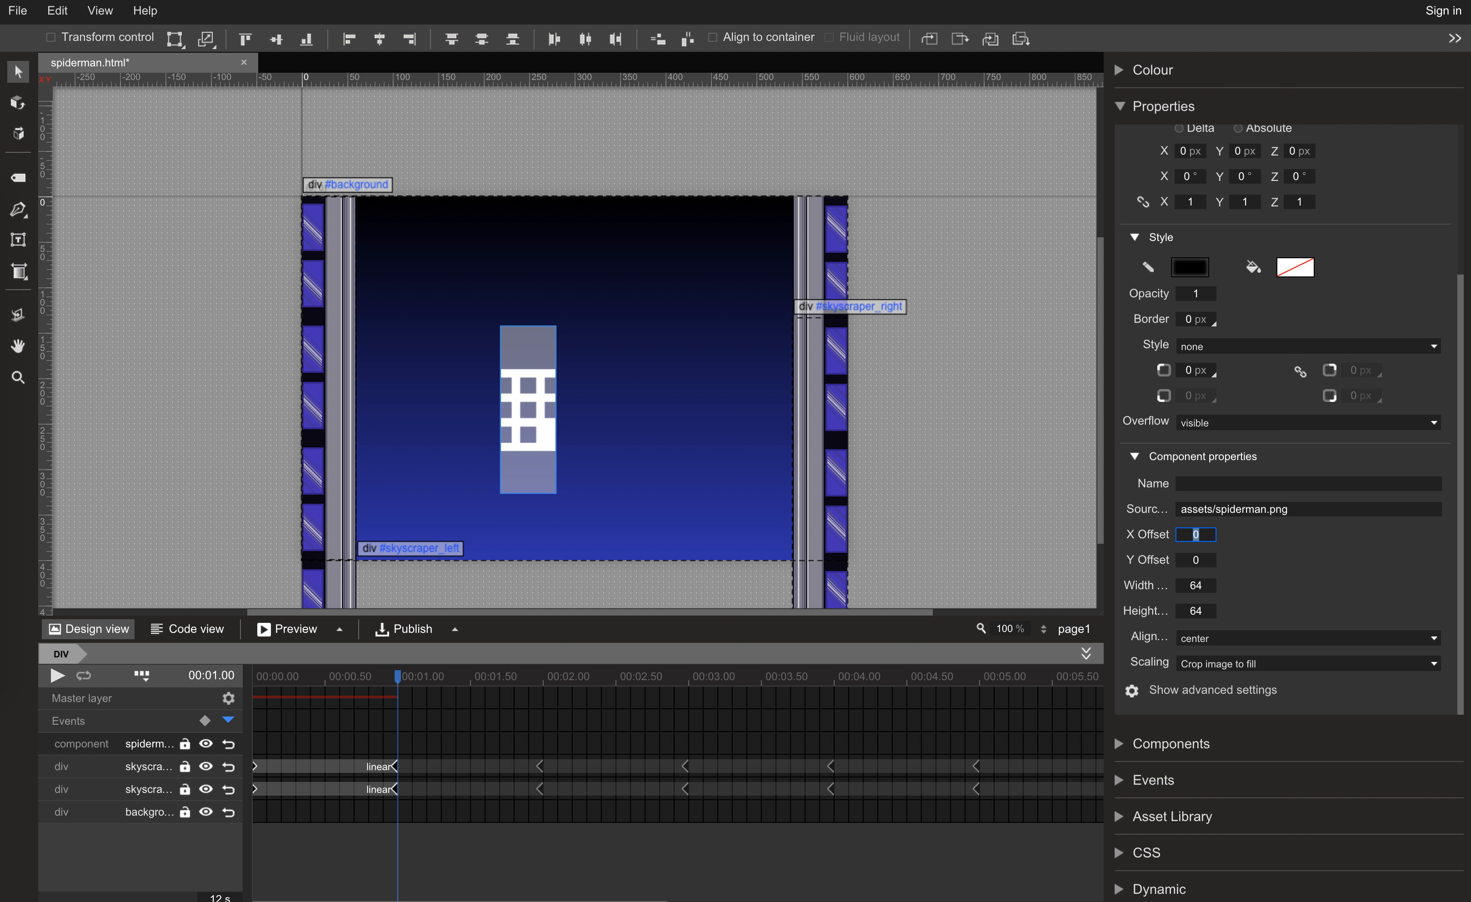
key("Tab")
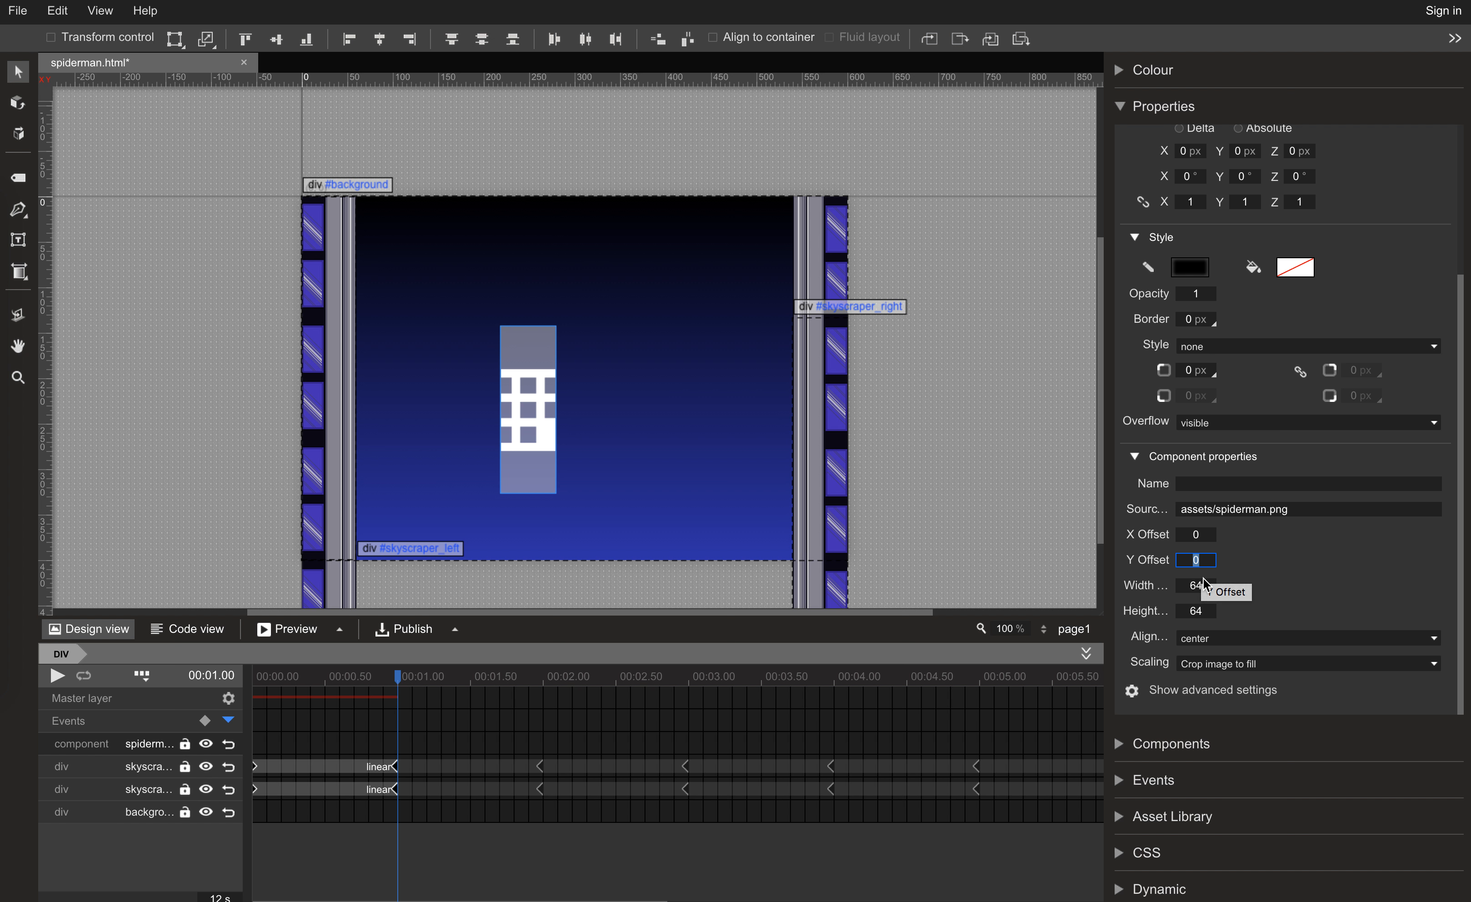
key("Tab")
Place spiderman.png from the Asset Library beside the sprite sheet component to examine its frames.
left_click(1135, 815)
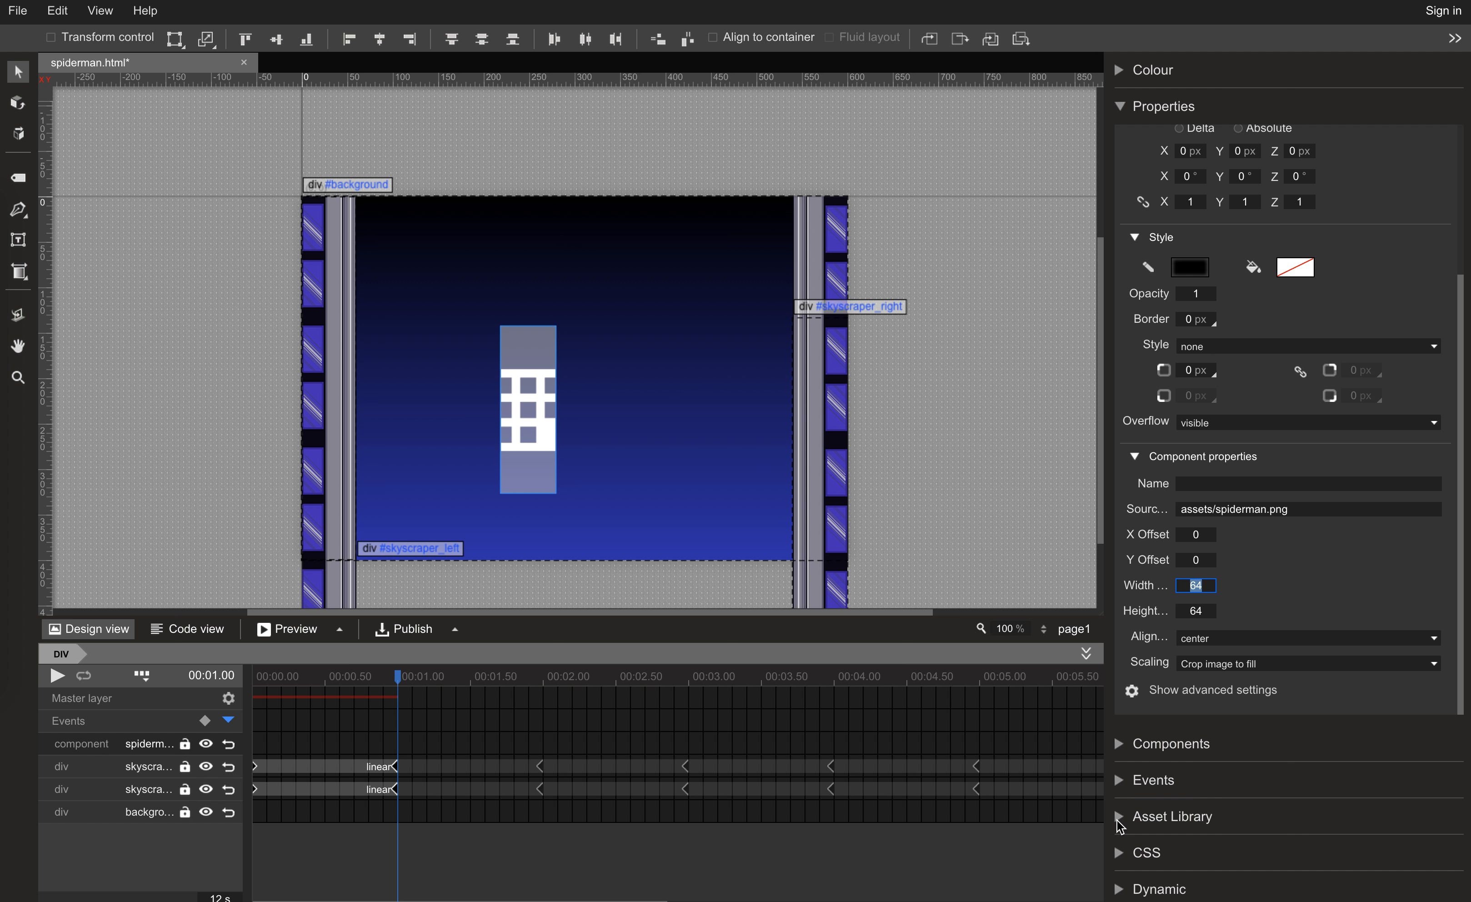
left_click_drag(1167, 748, 712, 319)
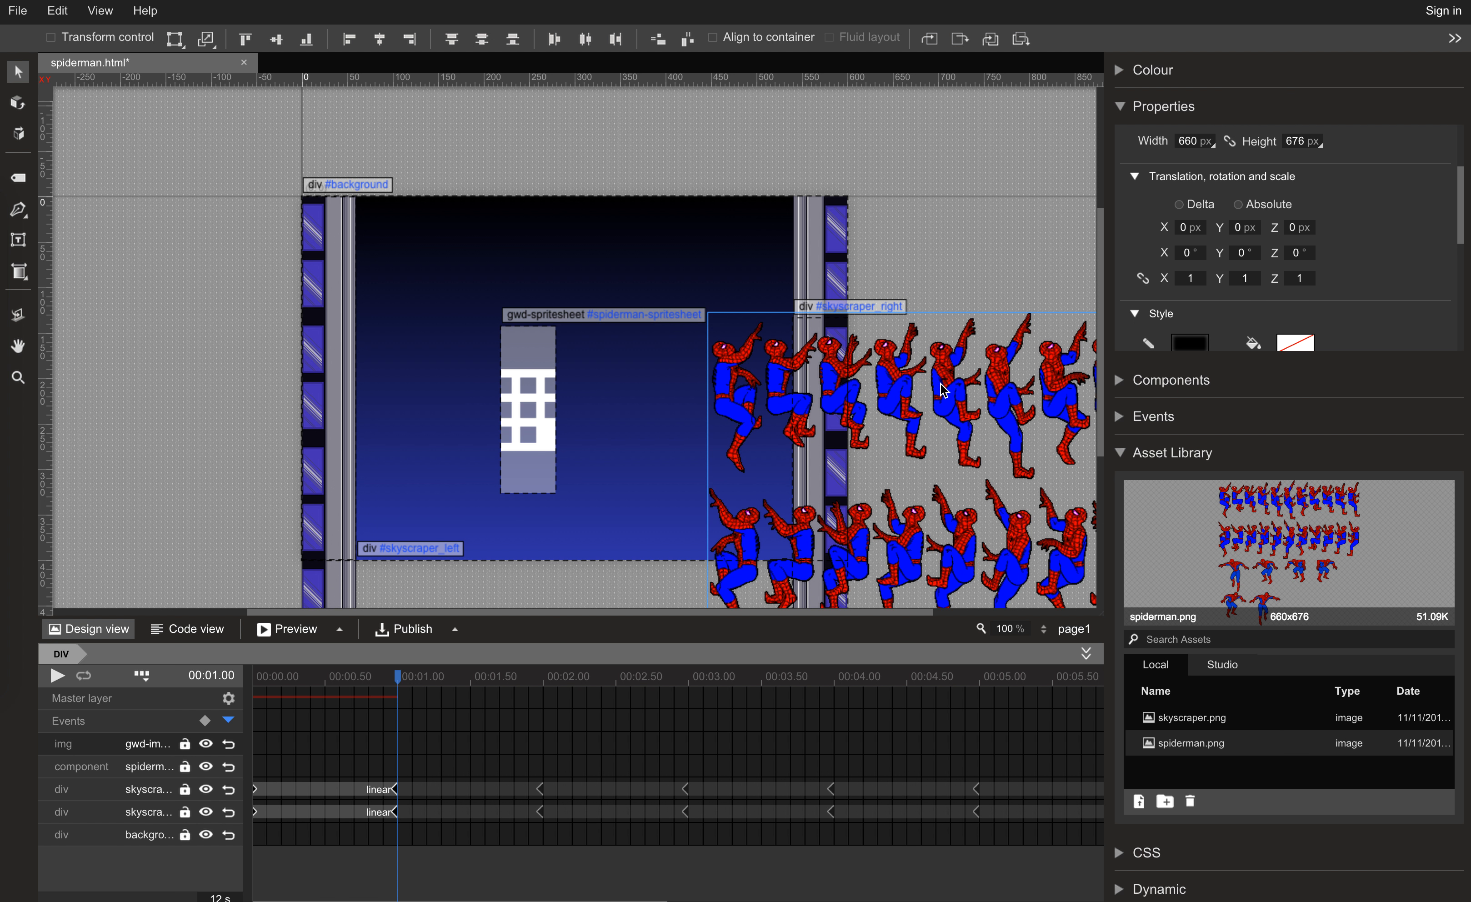
left_click_drag(410, 613, 564, 622)
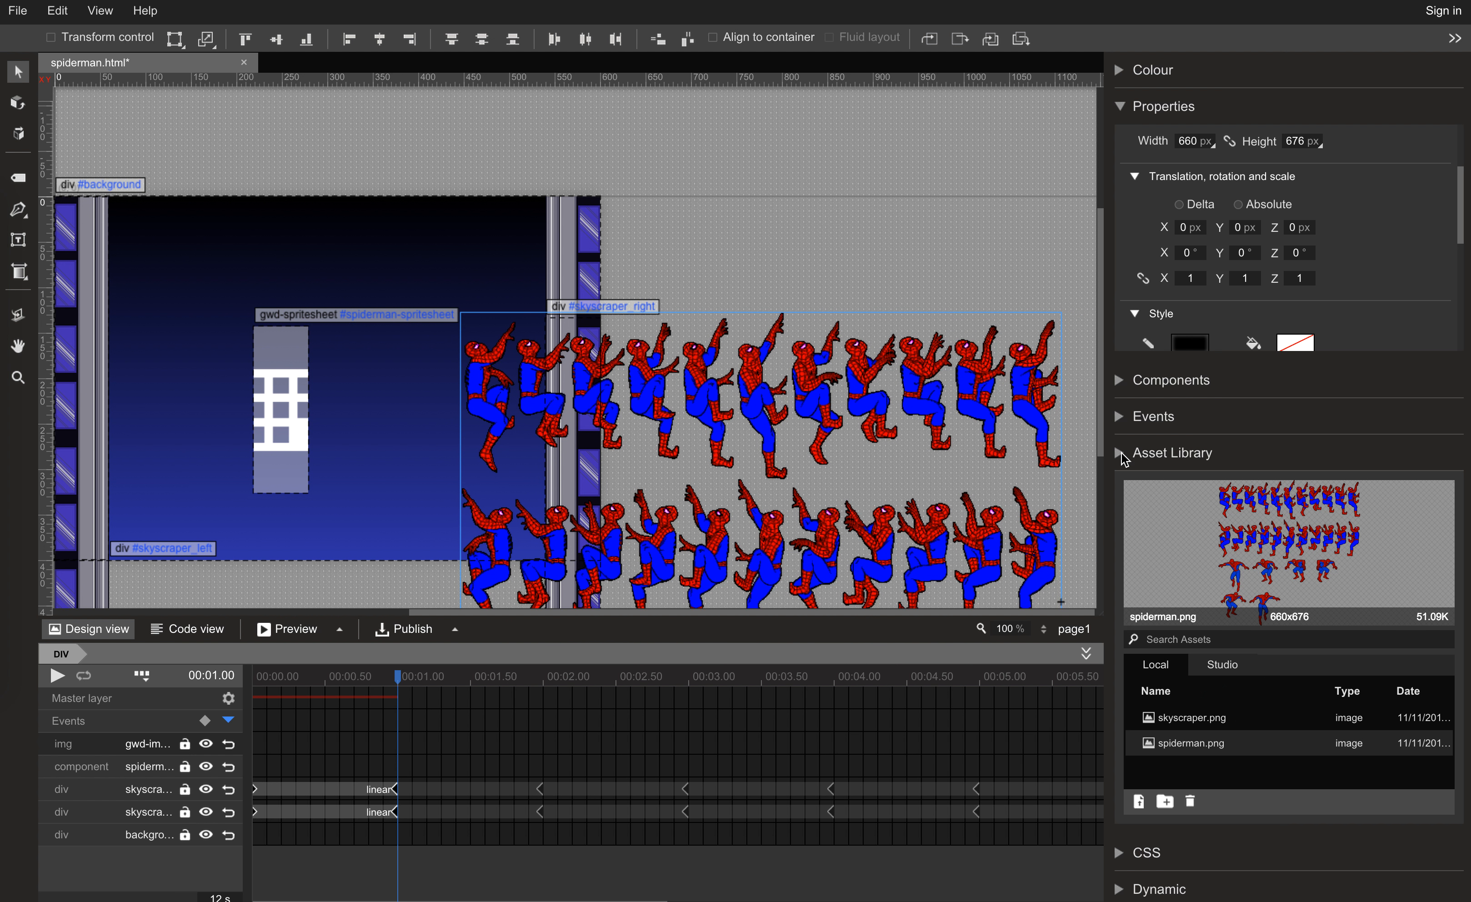
left_click(1122, 454)
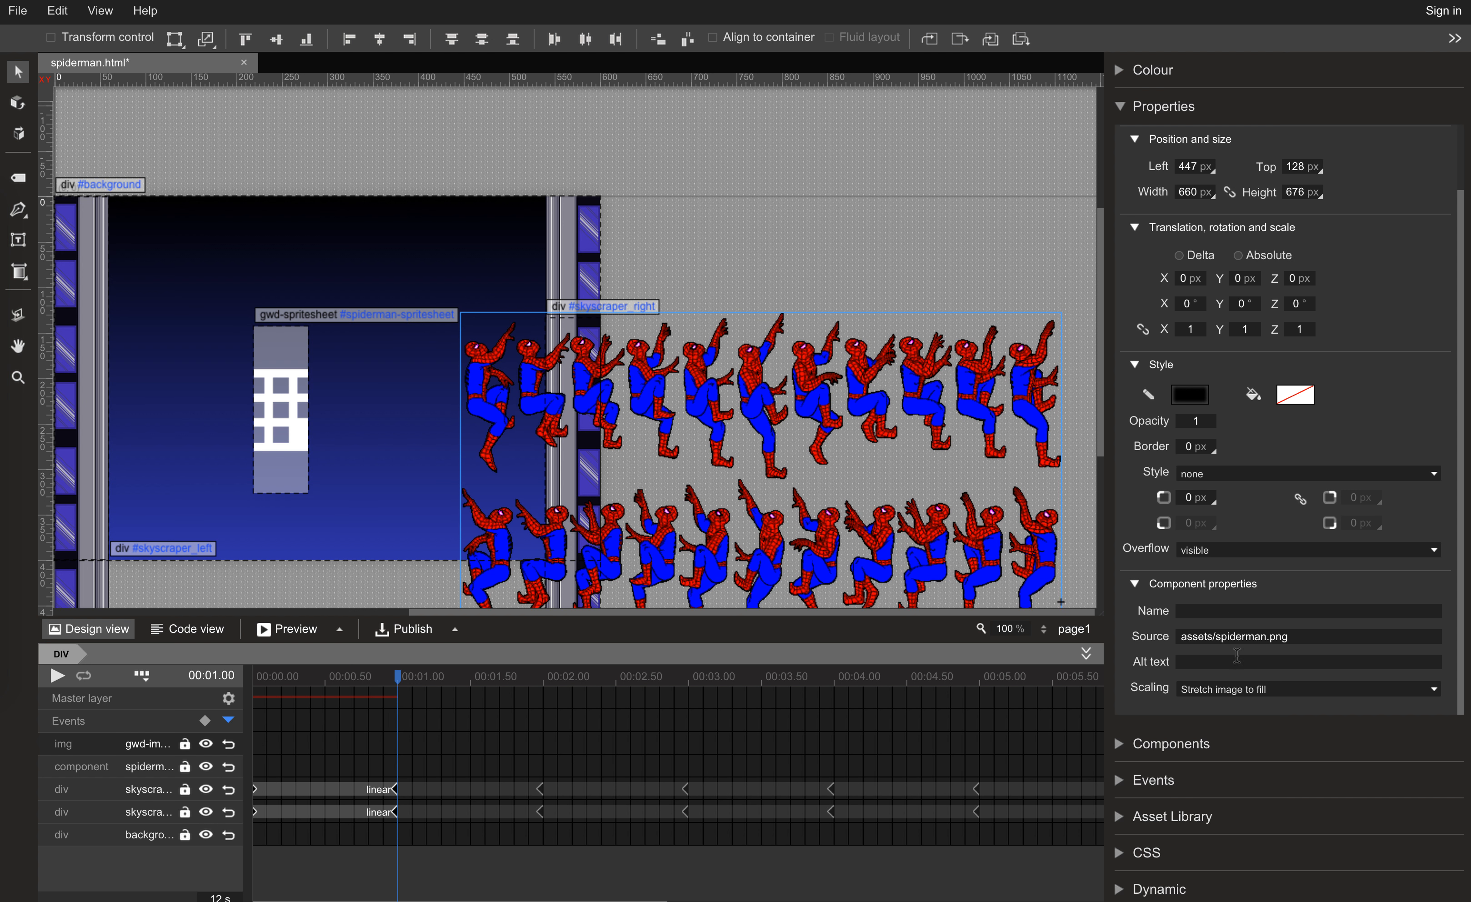
left_click(1213, 637)
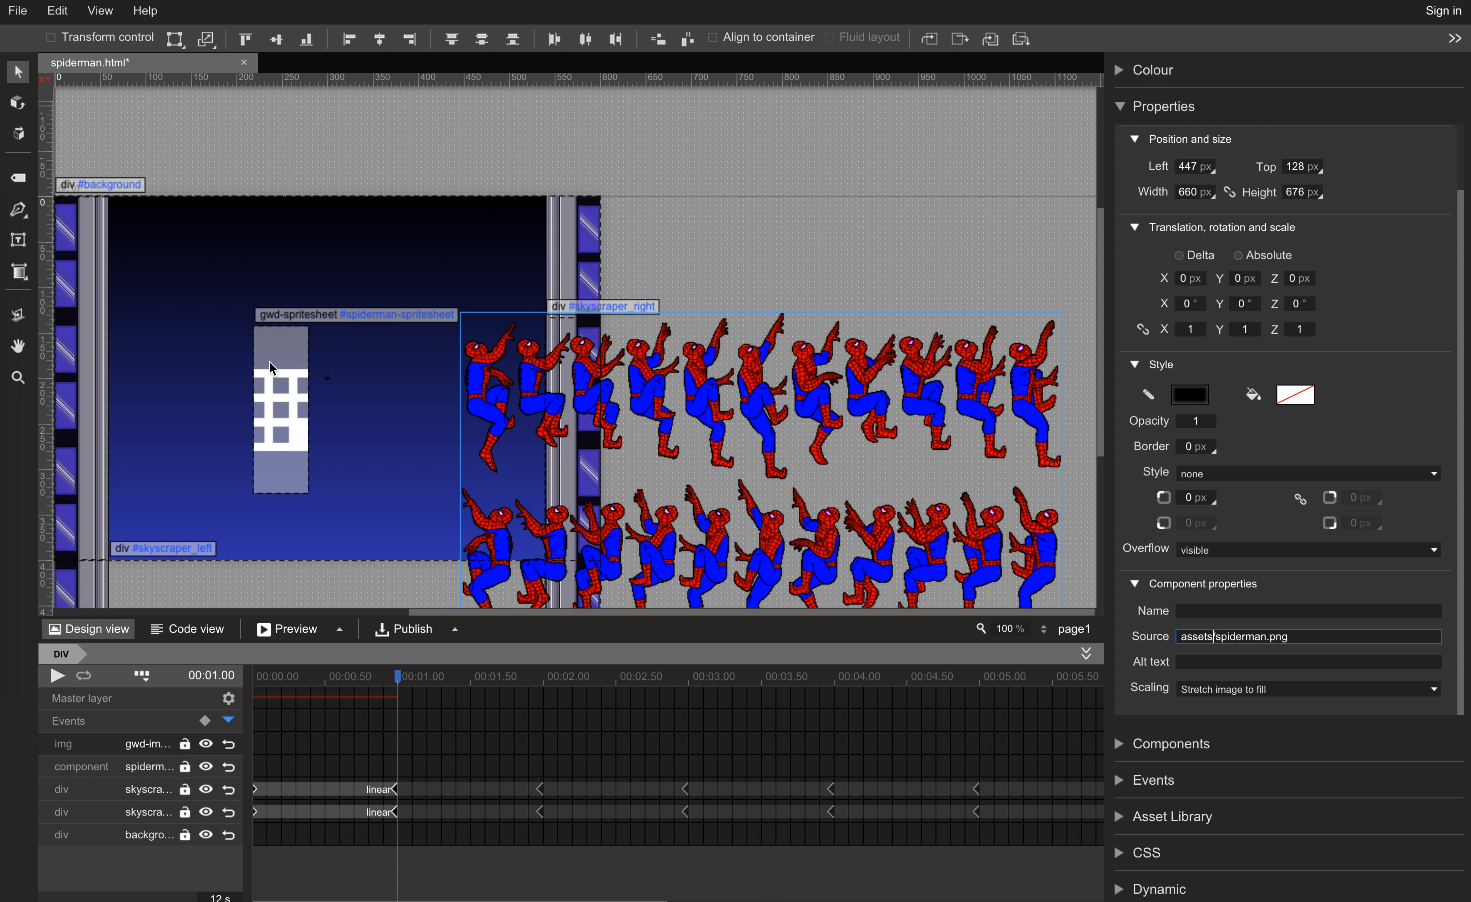
Set the width to 60 and the height to 183 in the sprite sheet's component properties.
left_click(279, 381)
scroll(1219, 605, "down", 1)
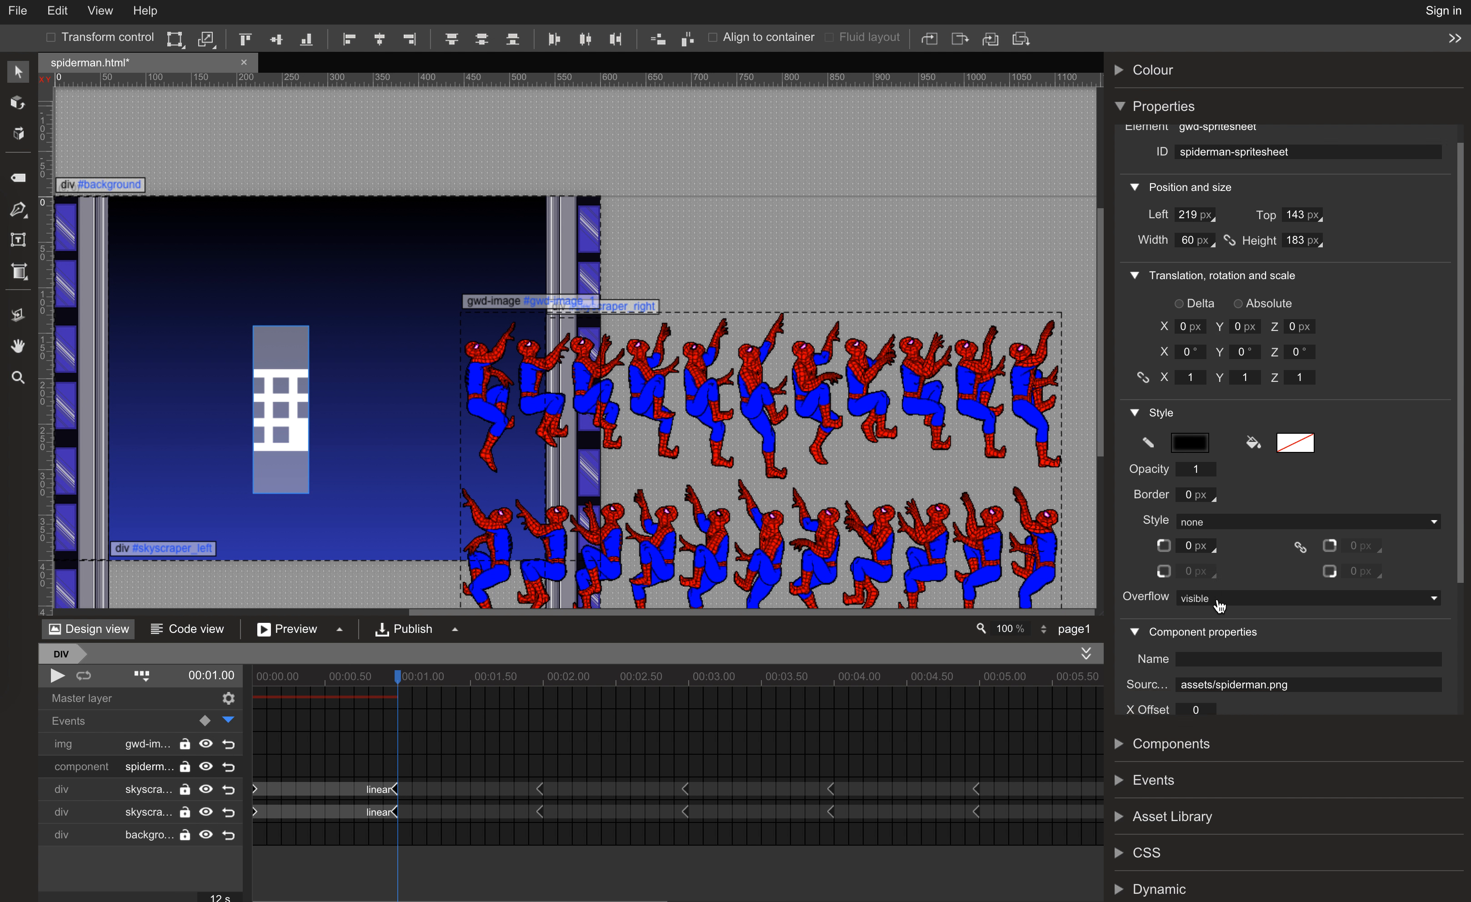
scroll(1219, 606, "down", 3)
left_click(1202, 537)
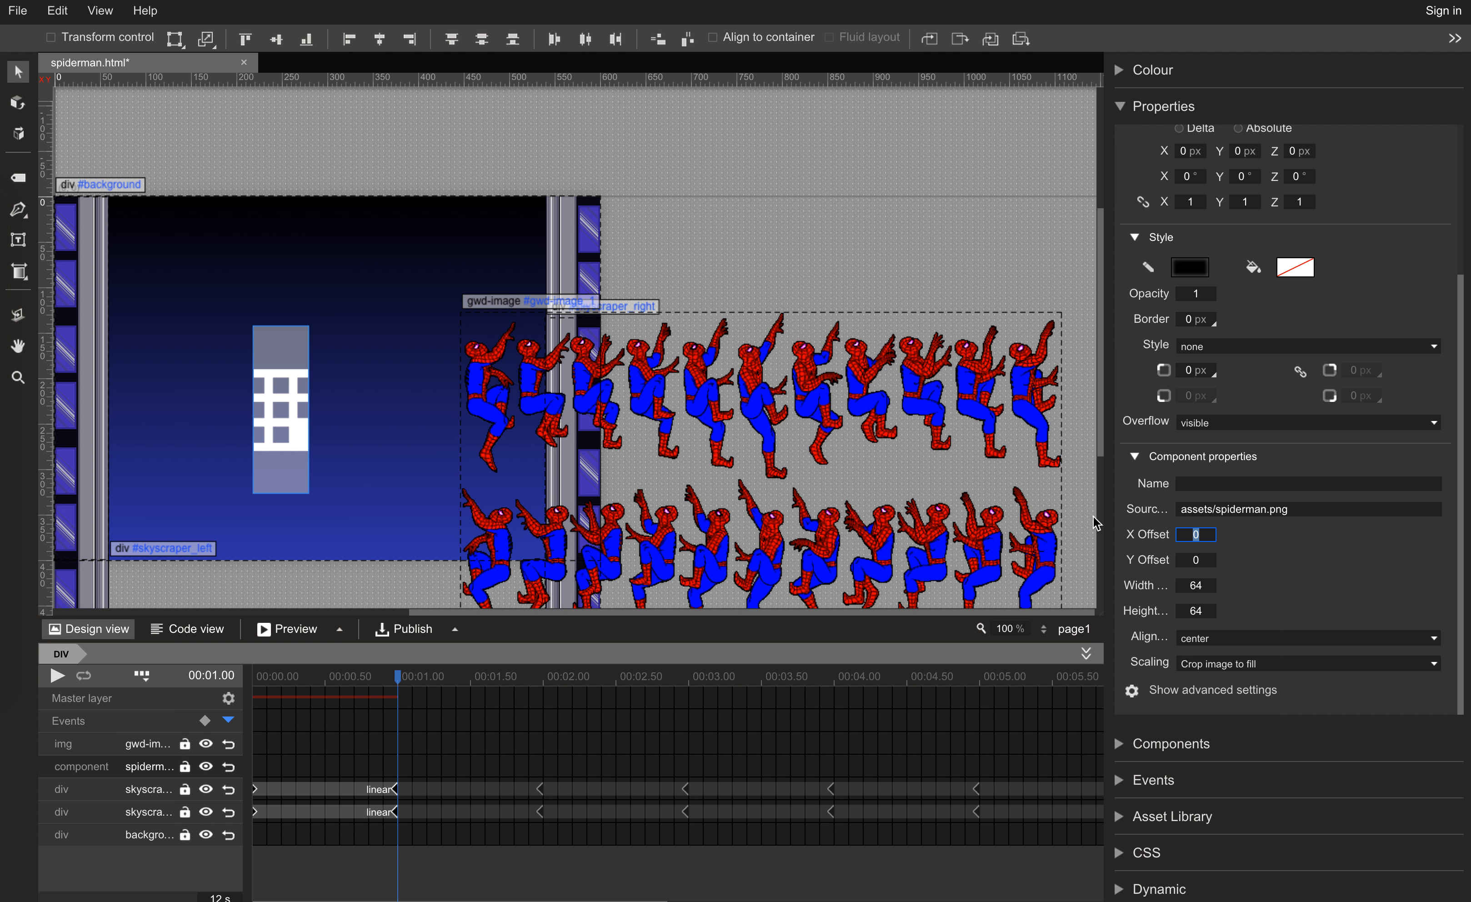
left_click(1202, 560)
left_click(1200, 588)
type("60")
key("Tab")
type("183")
key("Return")
Set the sprite sheet component's alignment to center and its scaling to None.
left_click(1435, 641)
left_click(1216, 694)
left_click(1433, 639)
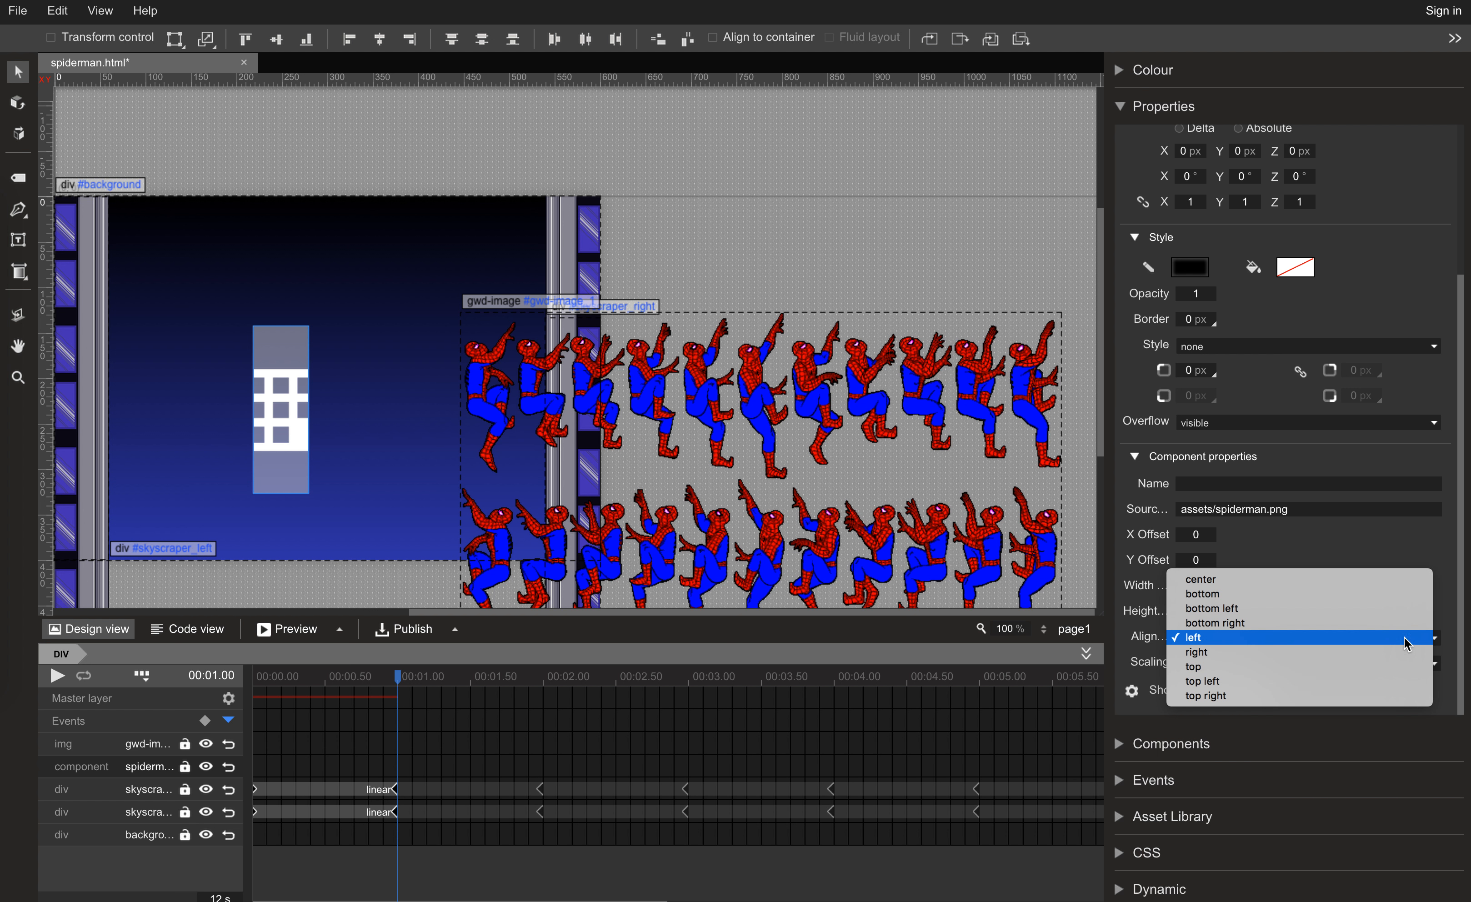
left_click(1210, 579)
left_click(1435, 666)
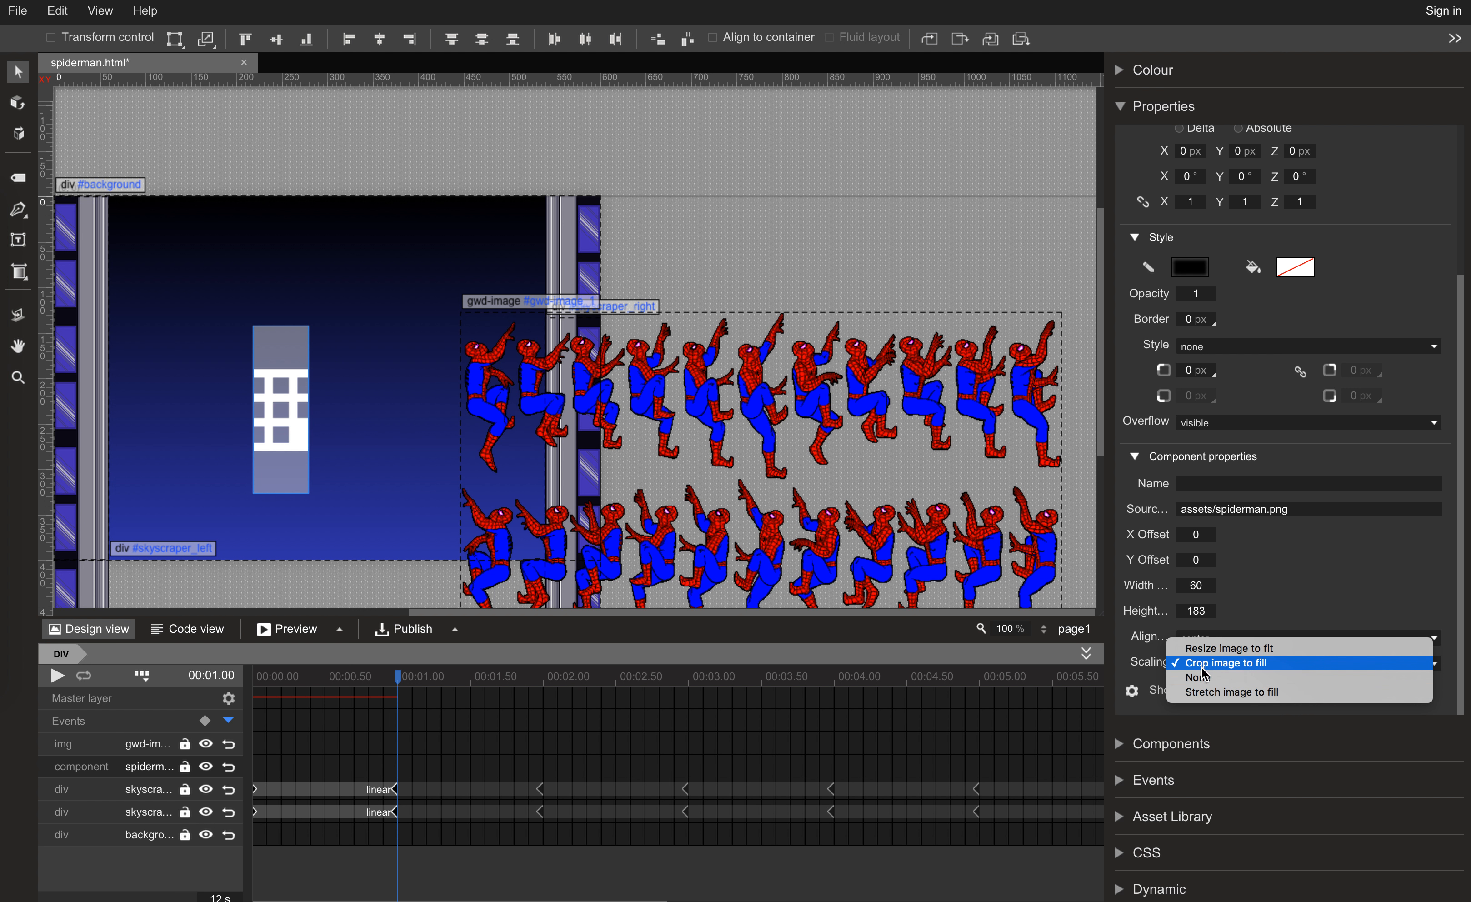
left_click(1203, 682)
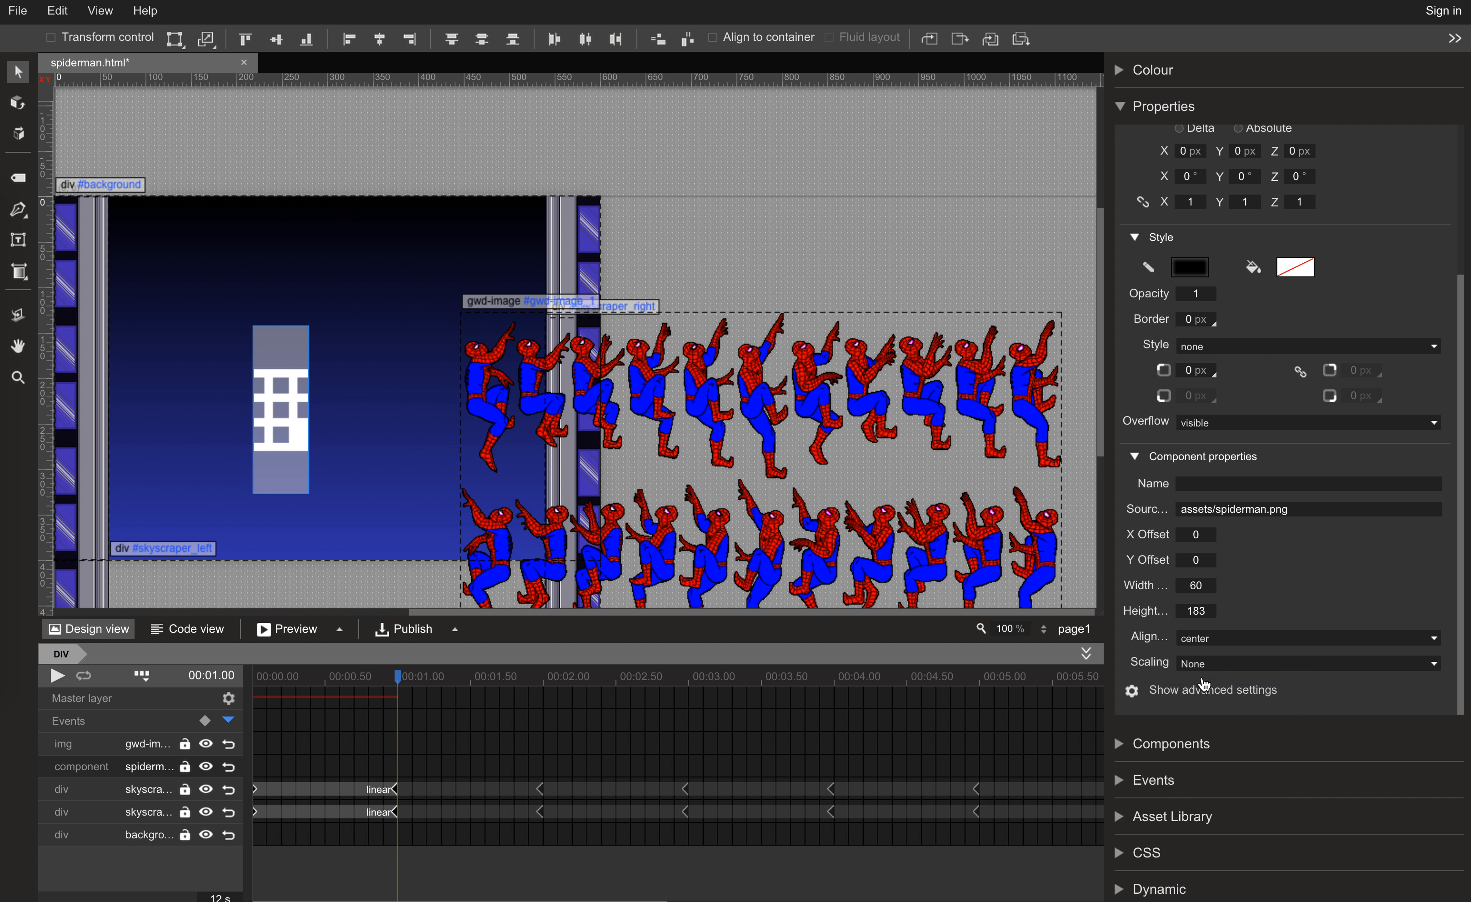
Set the sprite sheet's number of frames to 11 and enable Autoplay Animation in the advanced properties.
left_click(1197, 694)
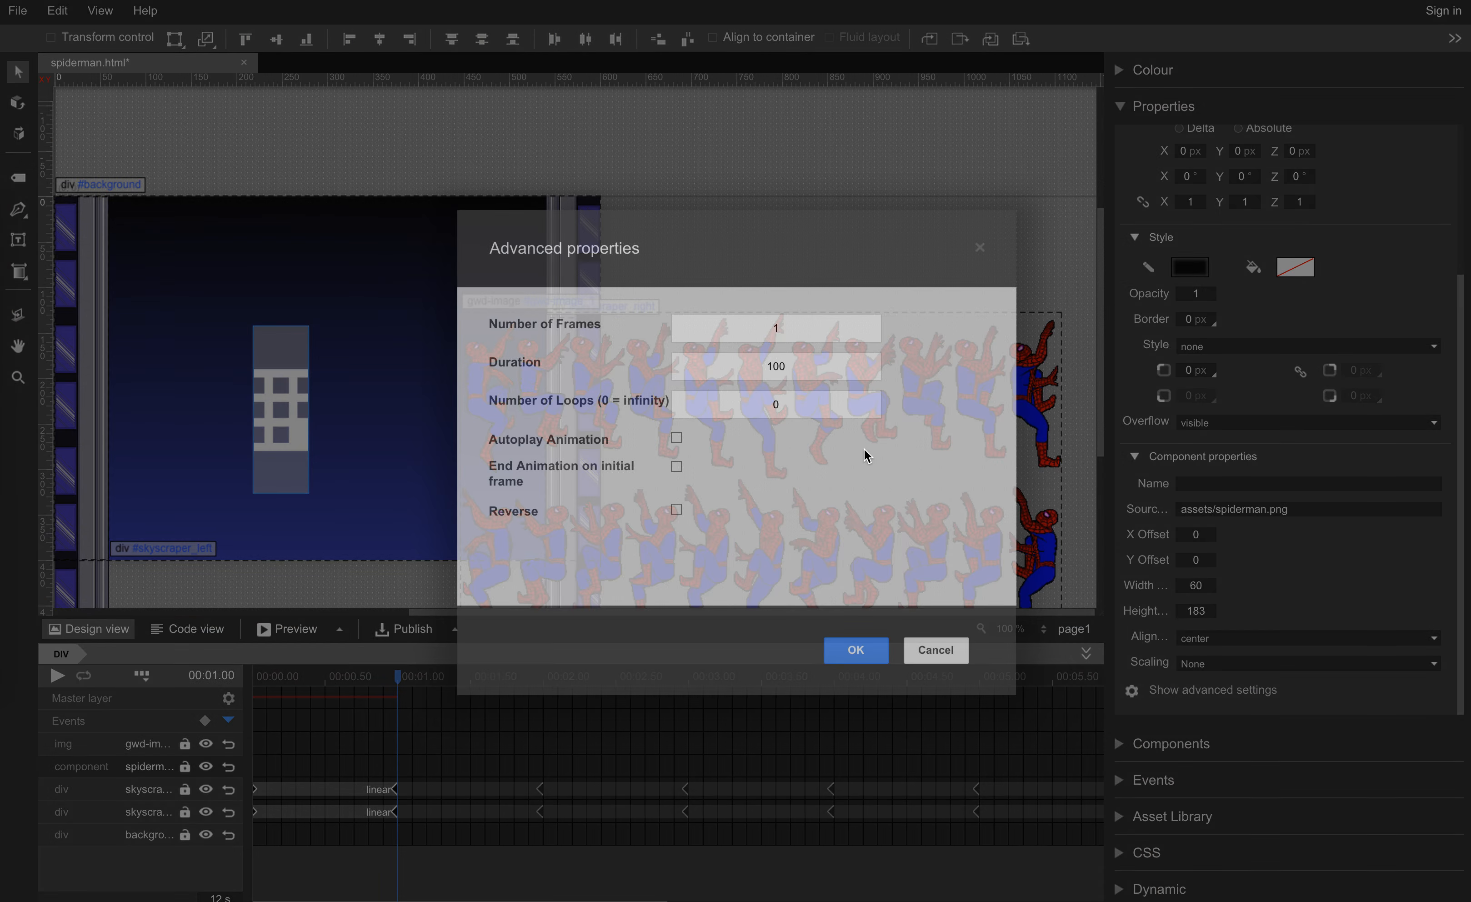
left_click(788, 334)
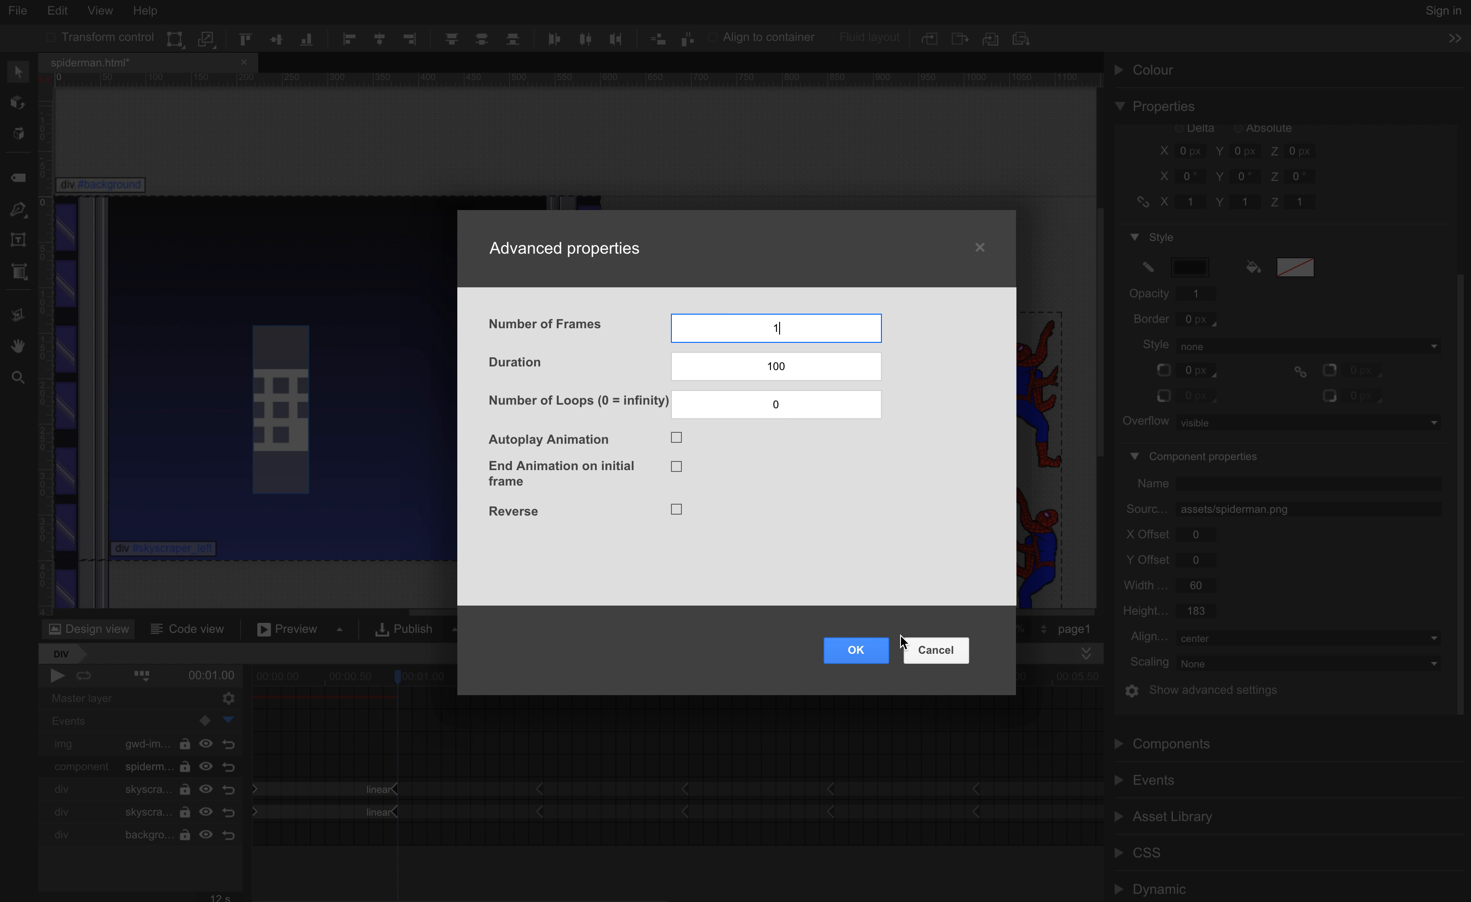
type("1")
key("Tab")
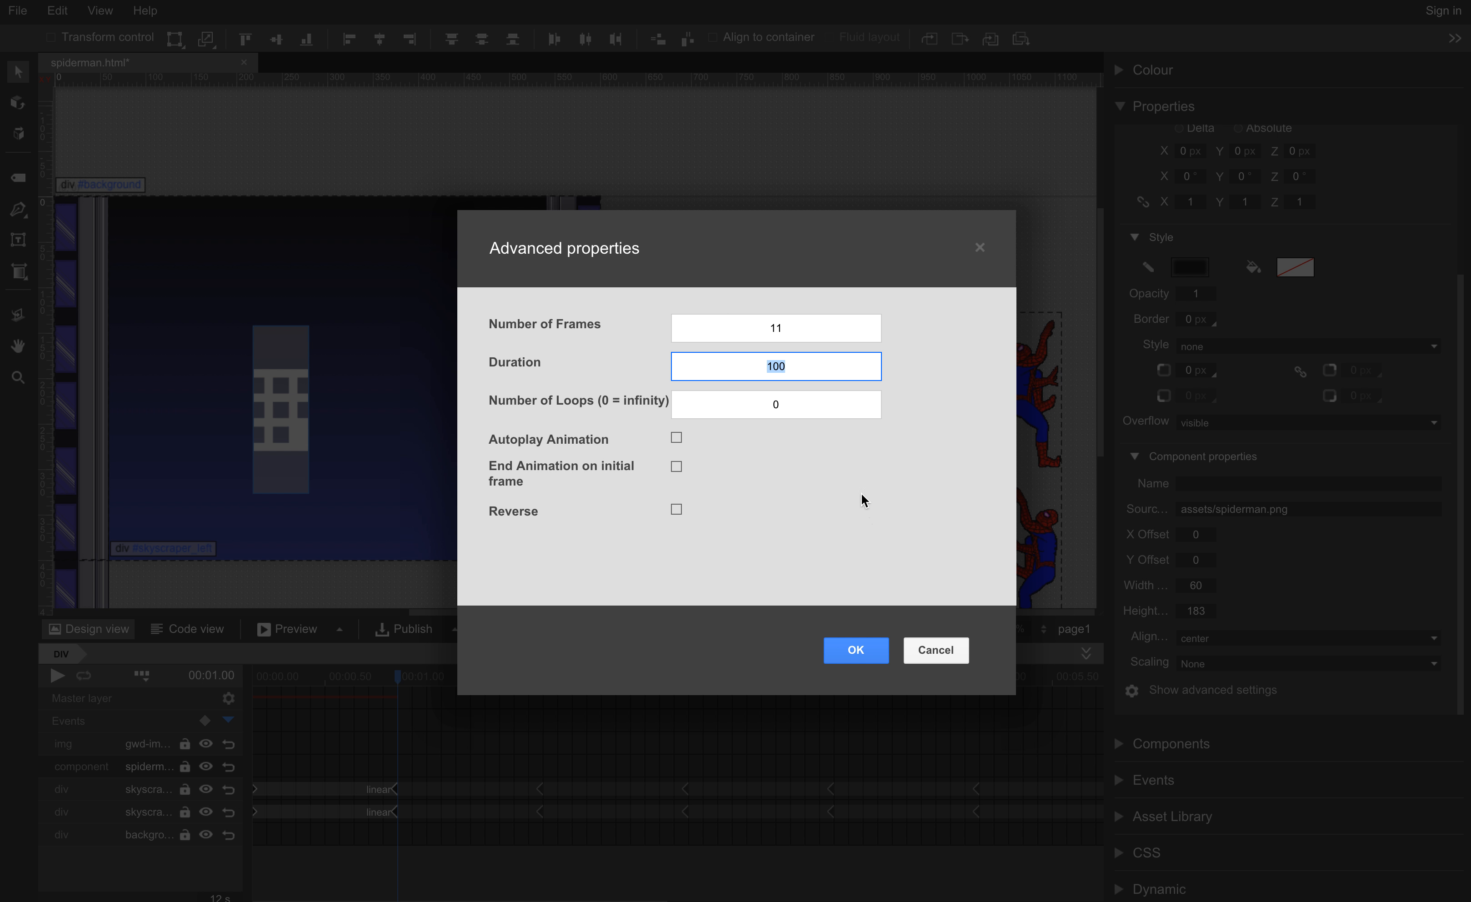
key("Tab")
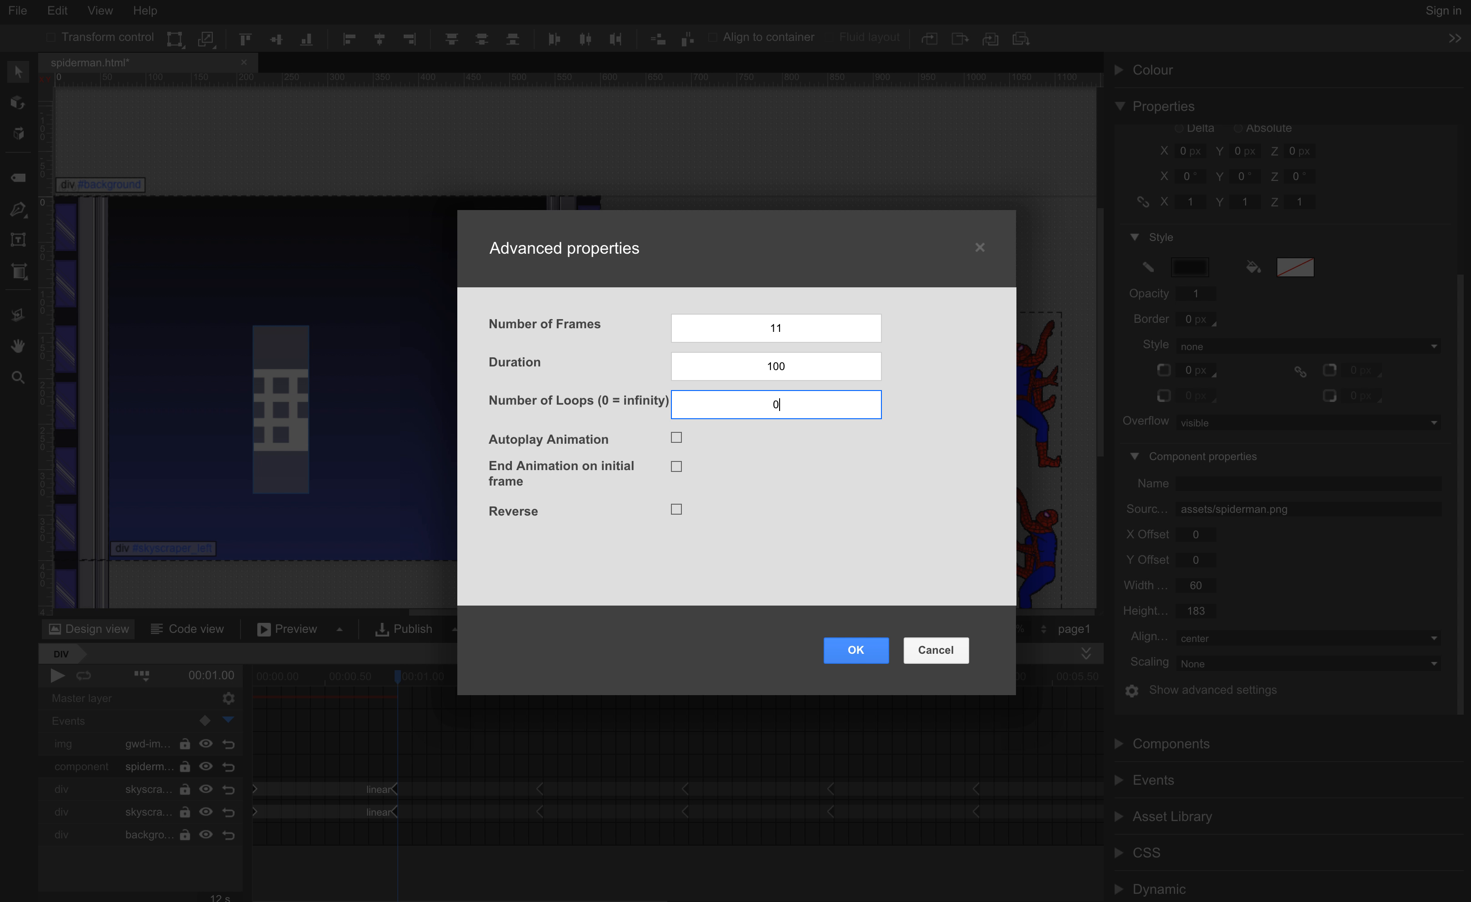
left_click(675, 435)
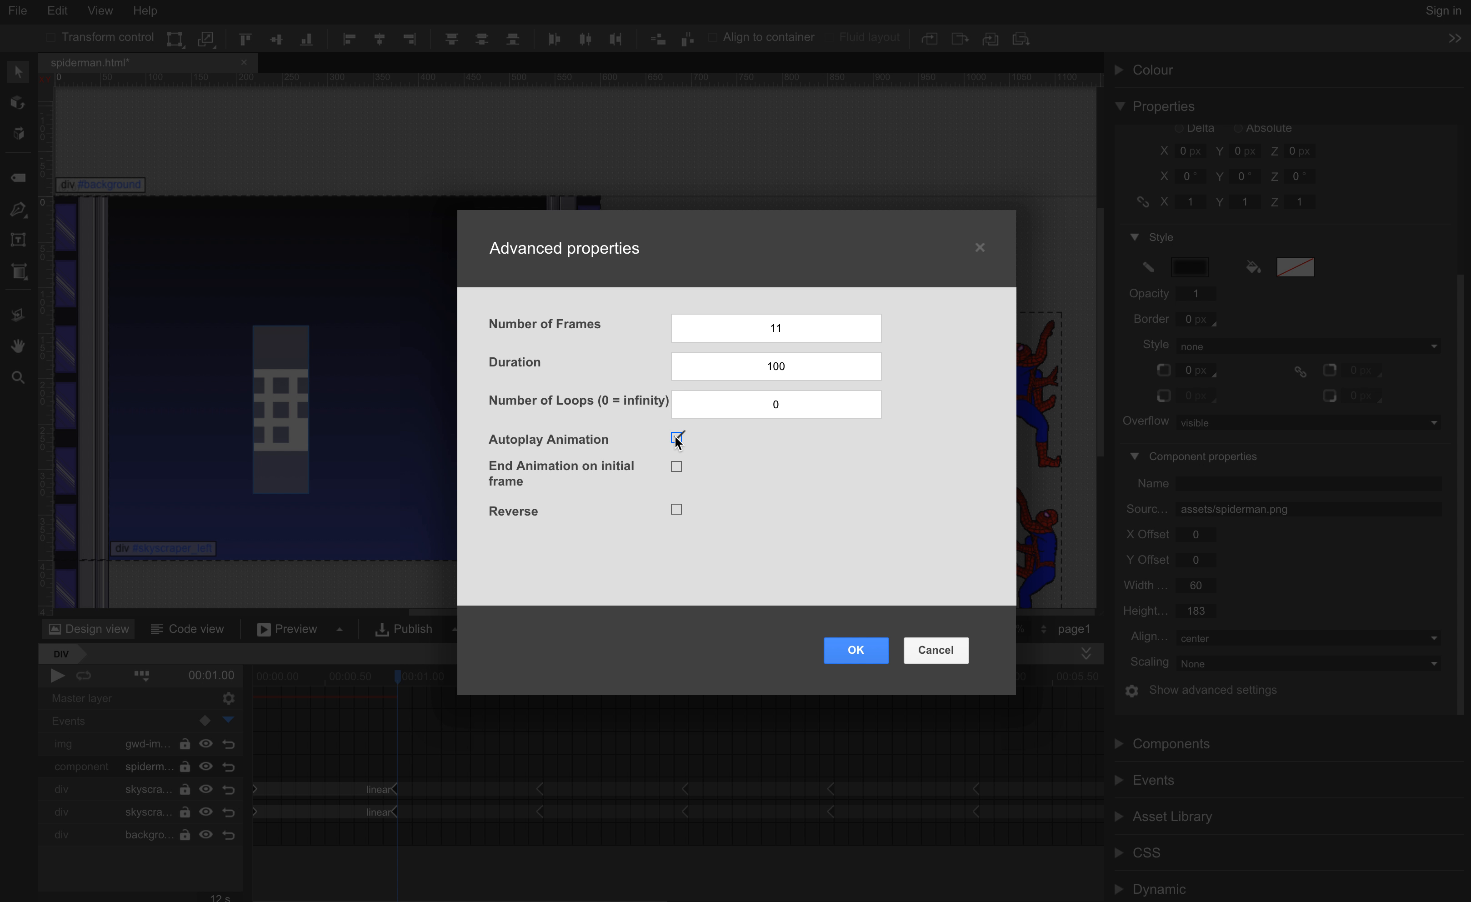
left_click(848, 650)
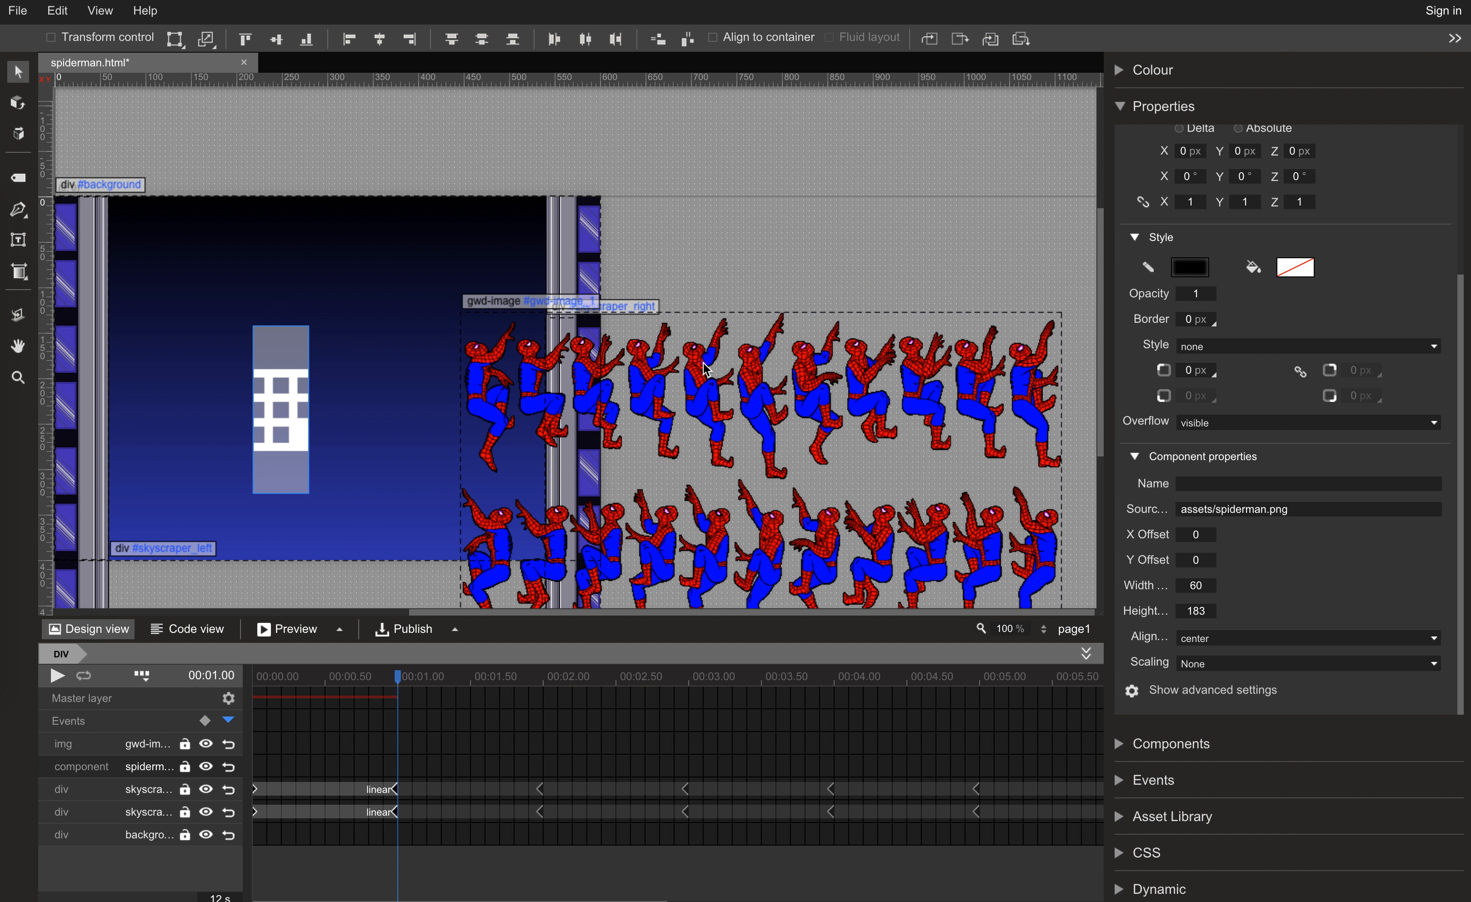
Delete the full spiderman.png image from the canvas.
left_click(706, 369)
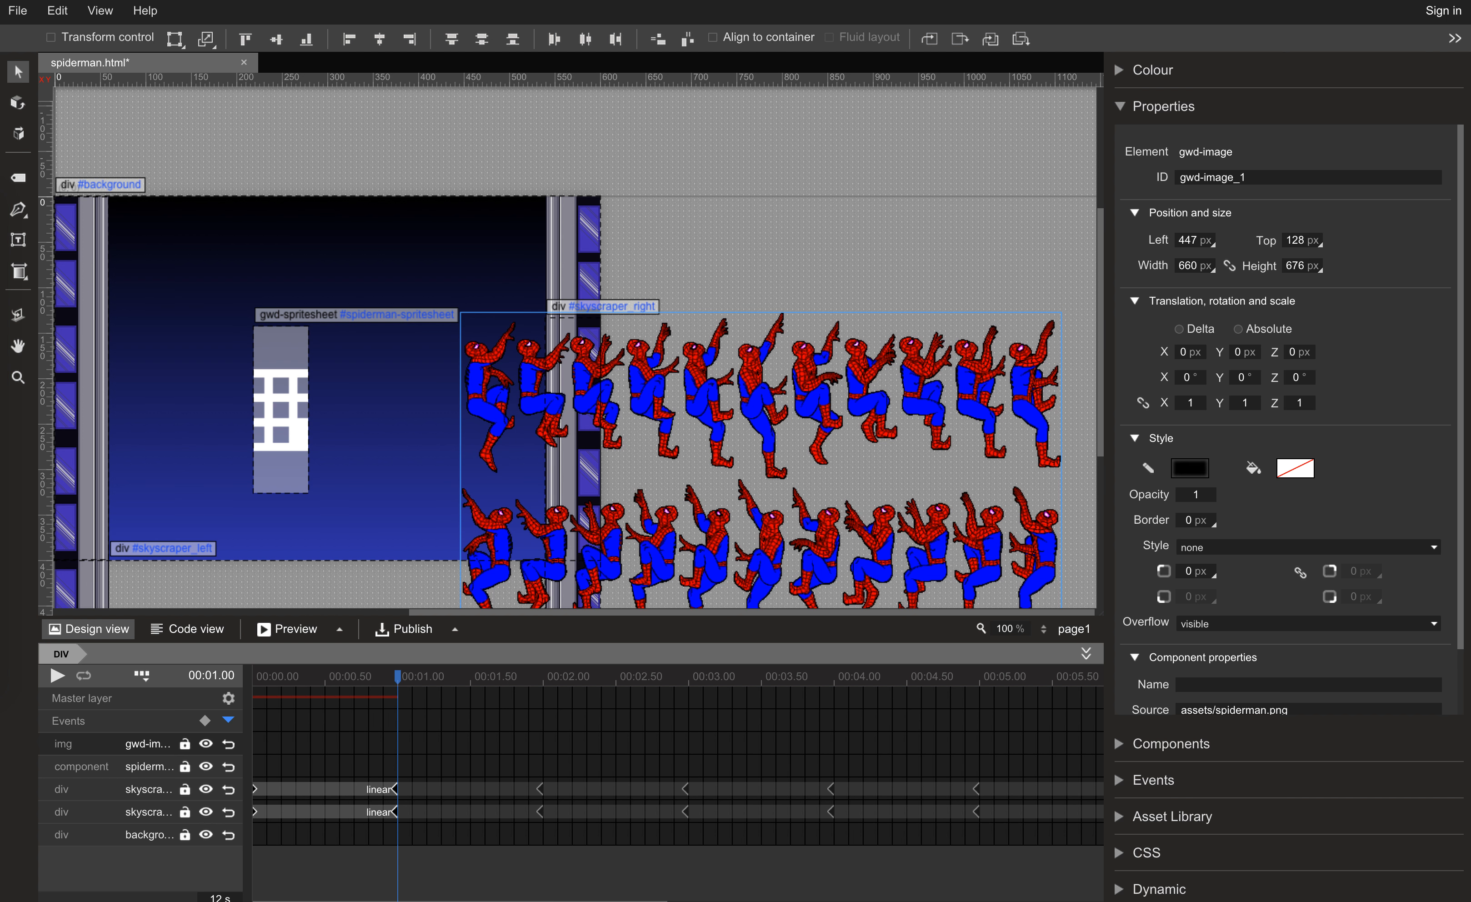
key("Delete")
Preview the climbing animation in the browser, resize the preview window, and close the preview.
left_click(296, 629)
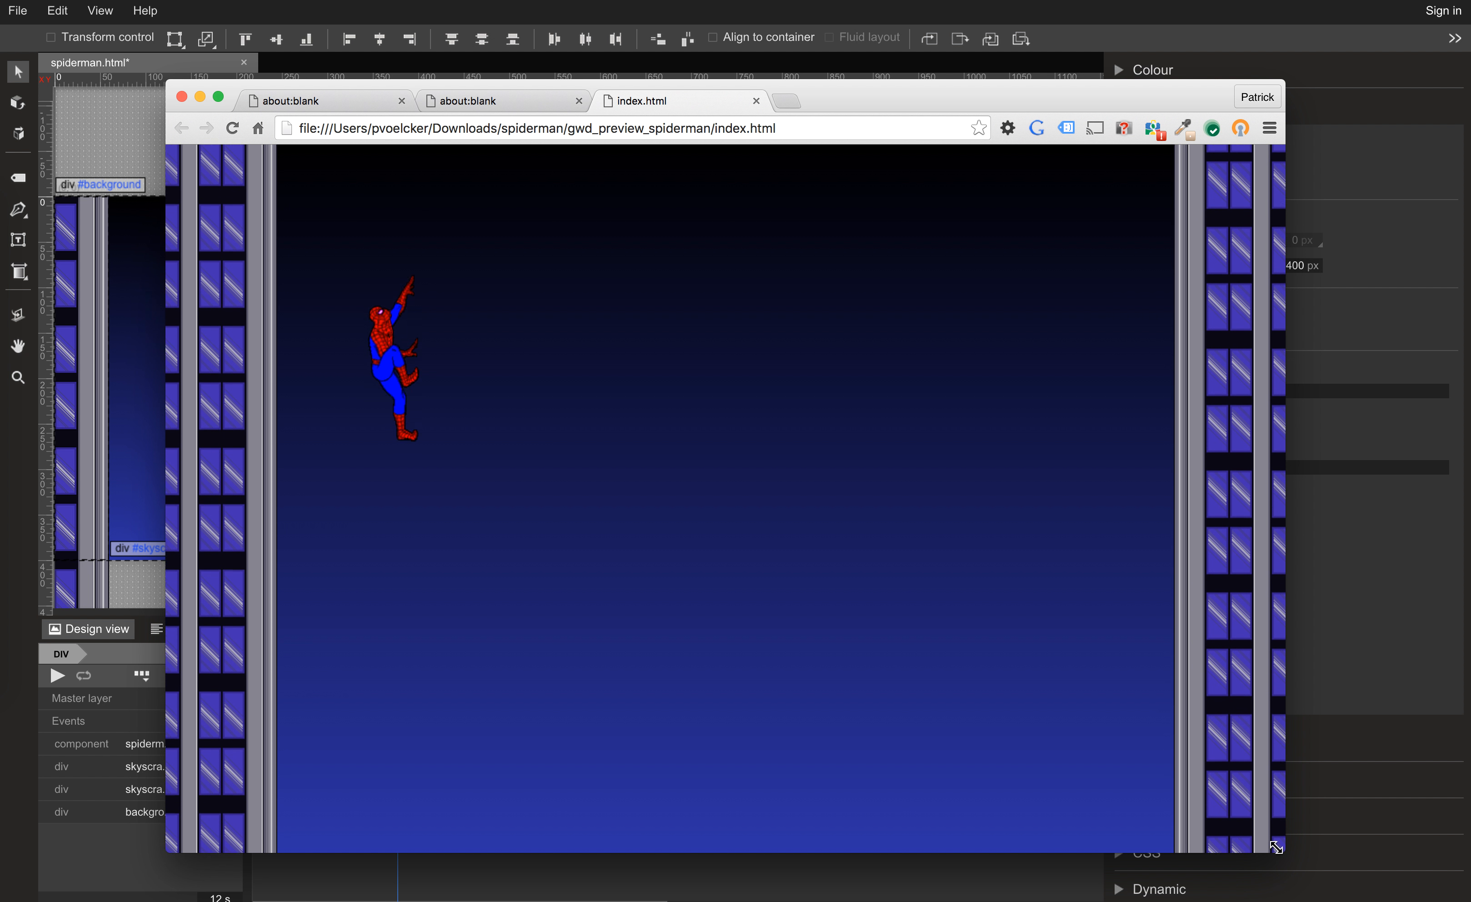
left_click_drag(1275, 847, 1331, 822)
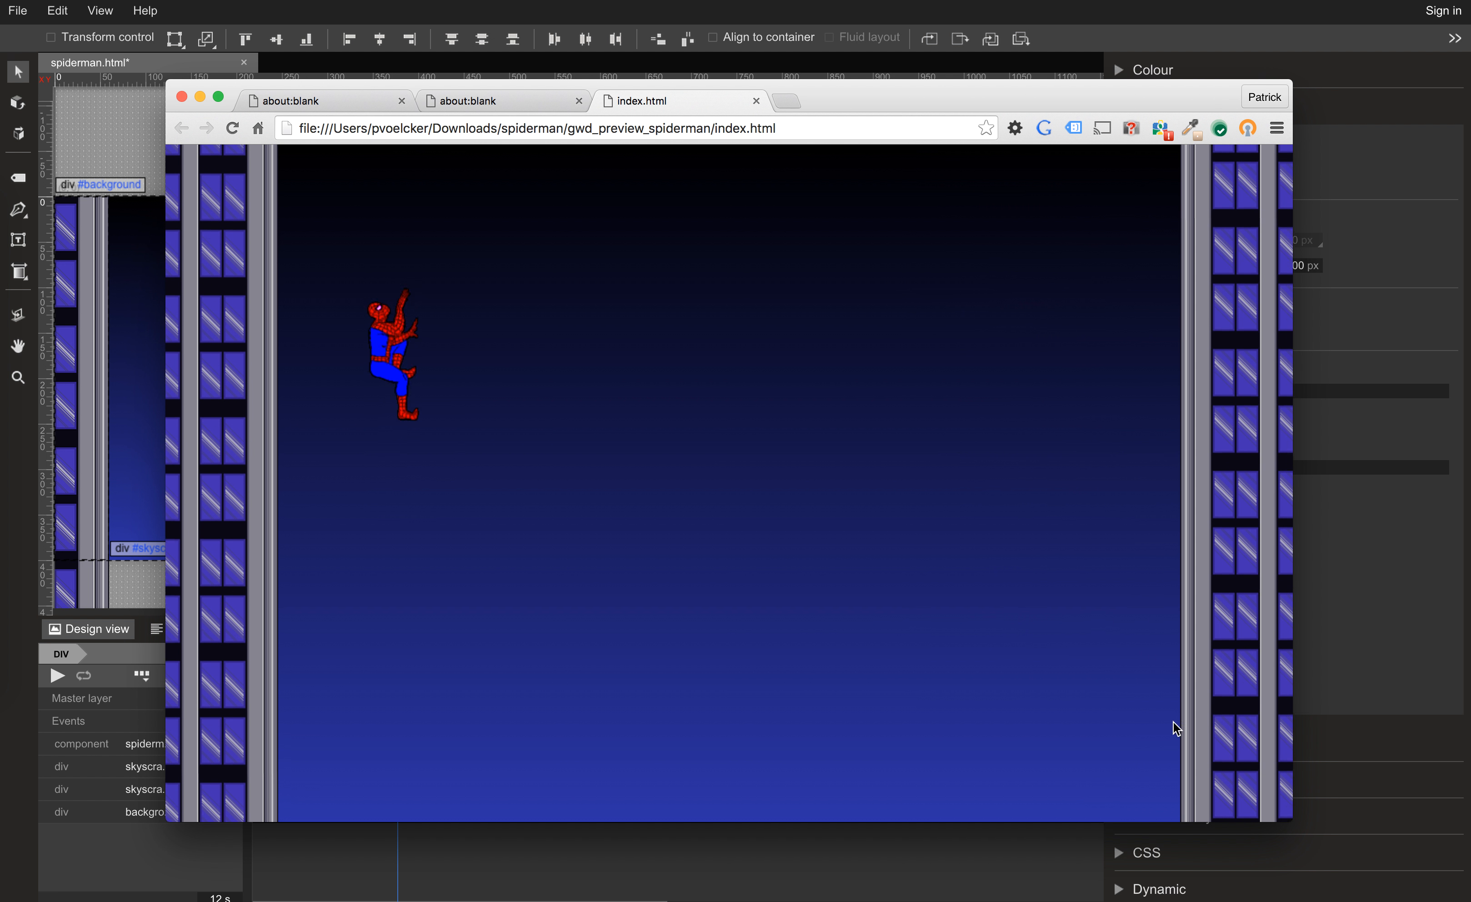
left_click(756, 101)
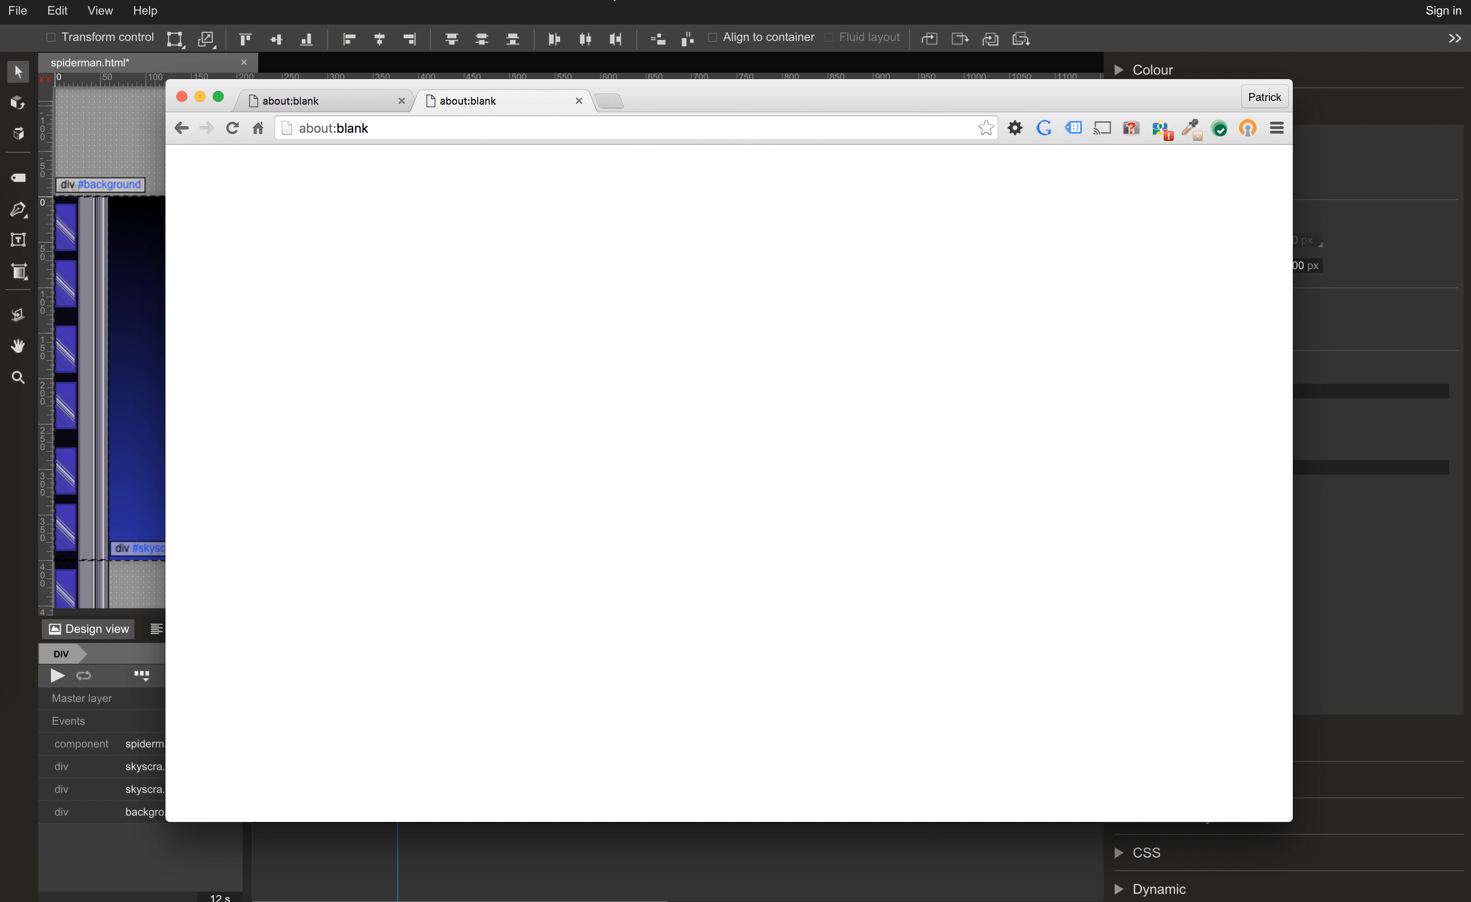
key("super+Tab")
Move the sprite sheet component up to the background's upper edge, at about left 363 px and top -35 px.
left_click(278, 416)
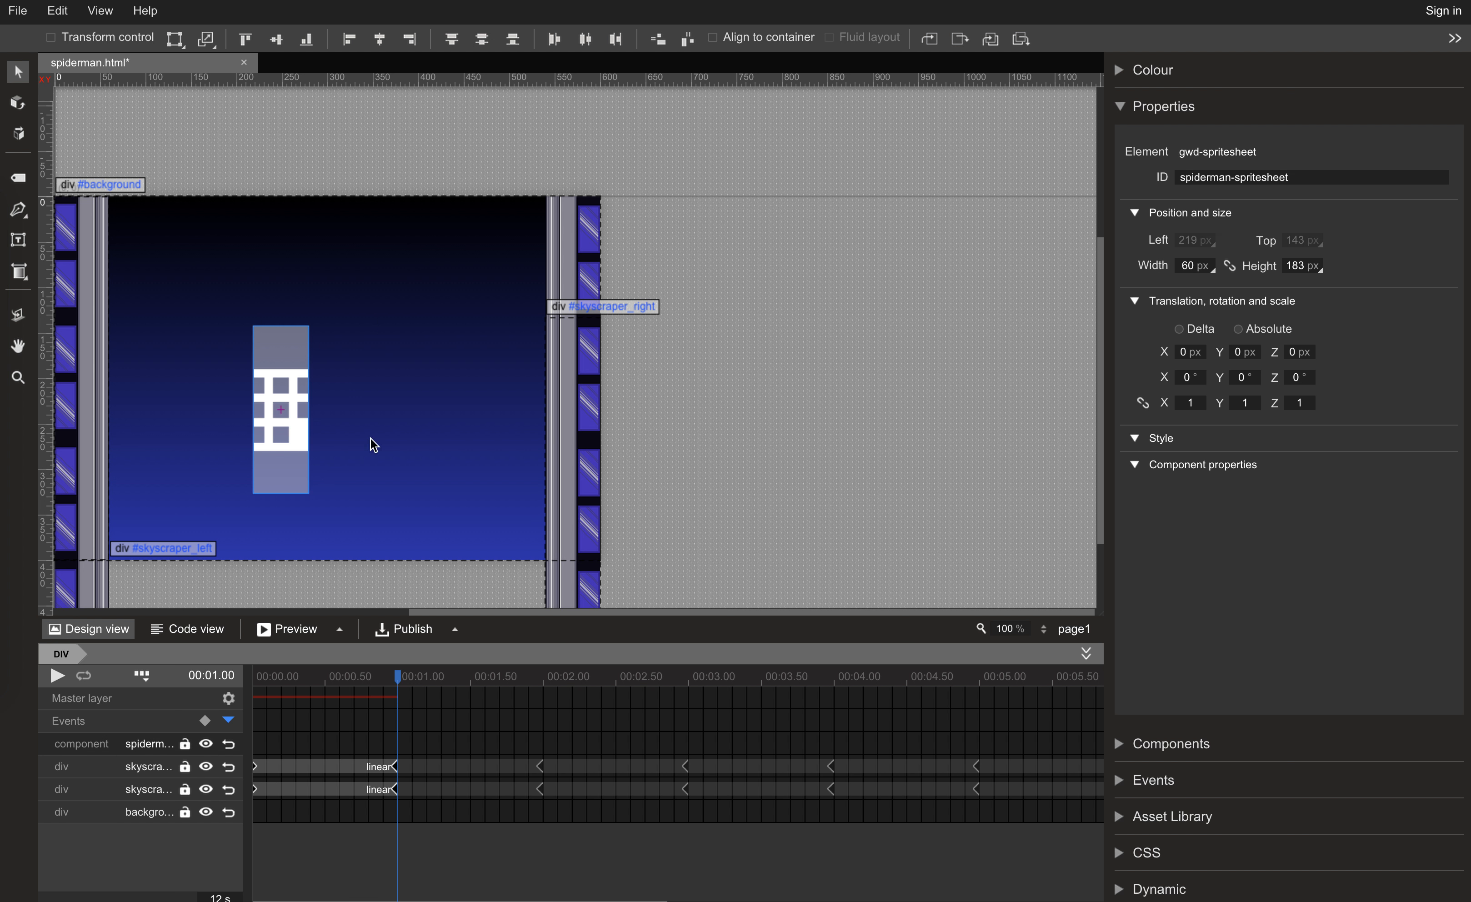
left_click_drag(534, 611, 297, 612)
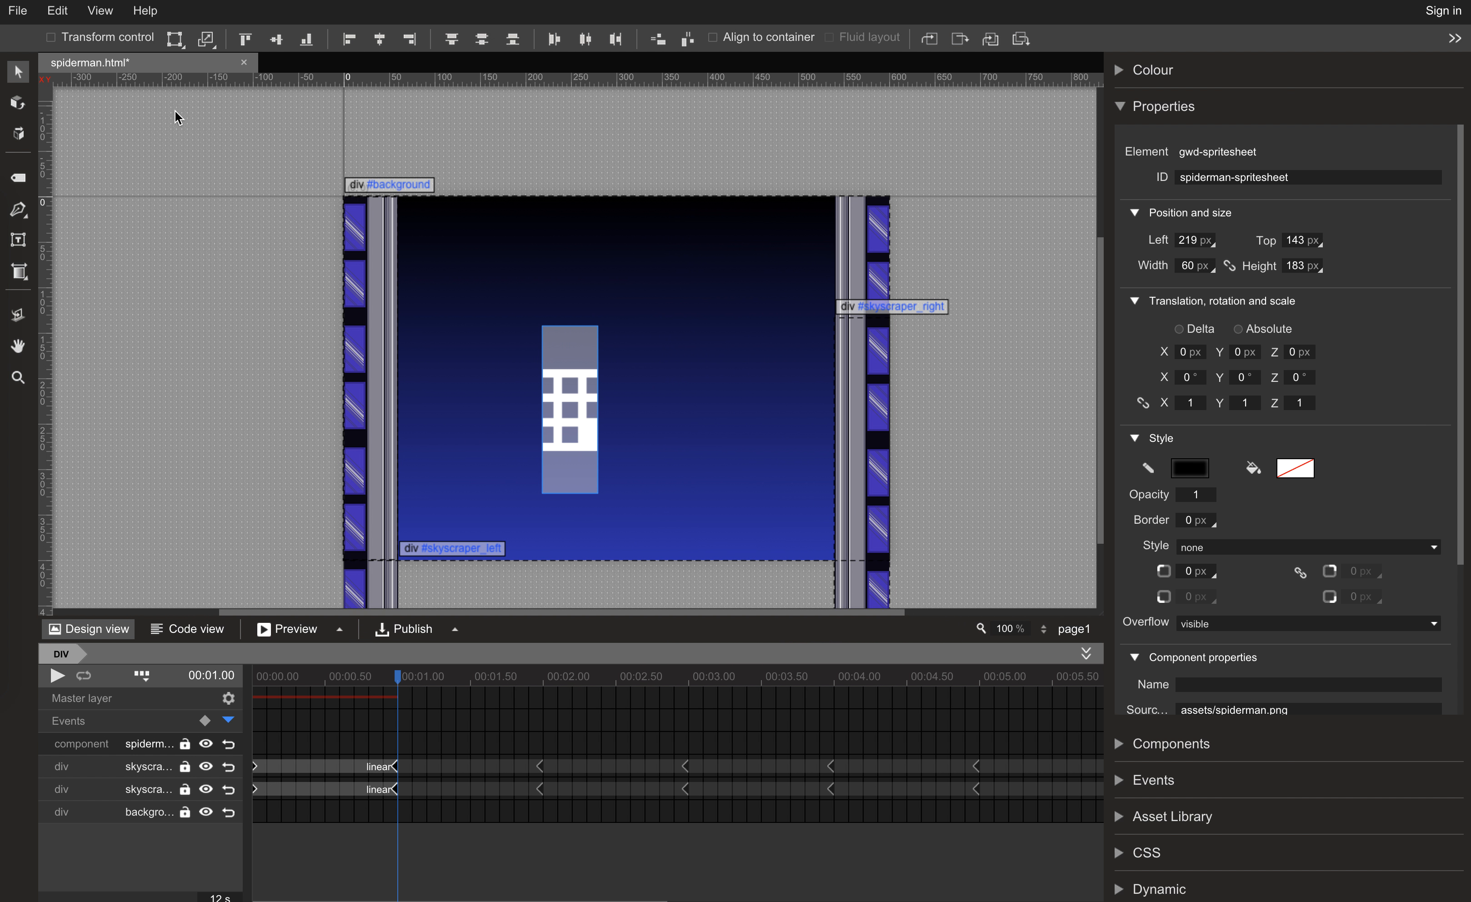
left_click_drag(572, 418, 681, 264)
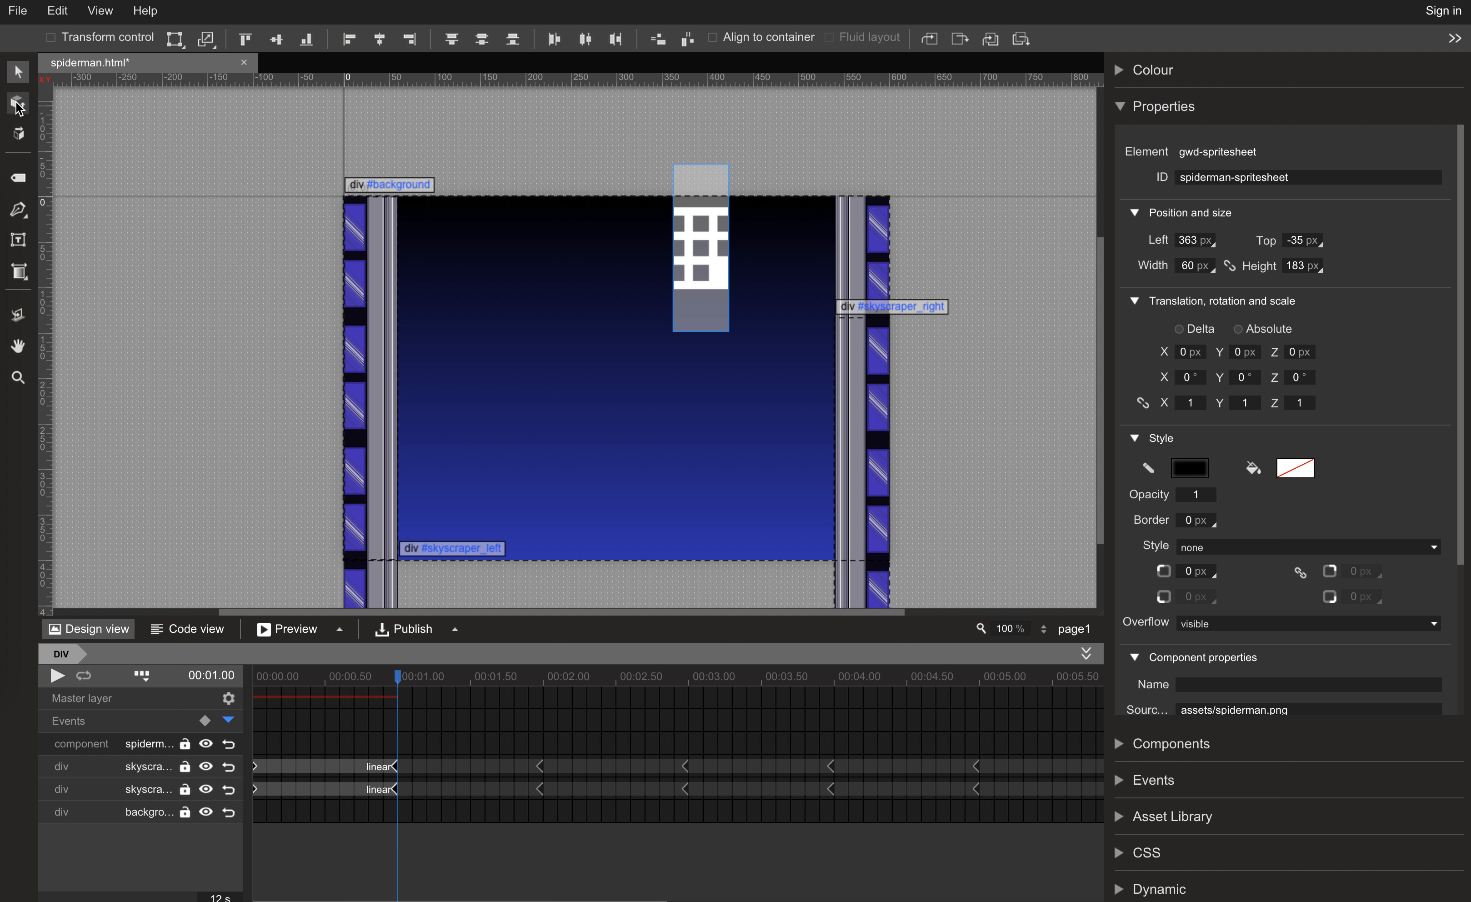
Draw a div about 390 by 146 px in the lower part of the background and set its ID to spiderman.
left_click(18, 177)
left_click_drag(428, 401, 783, 535)
left_click(1304, 179)
type("sp")
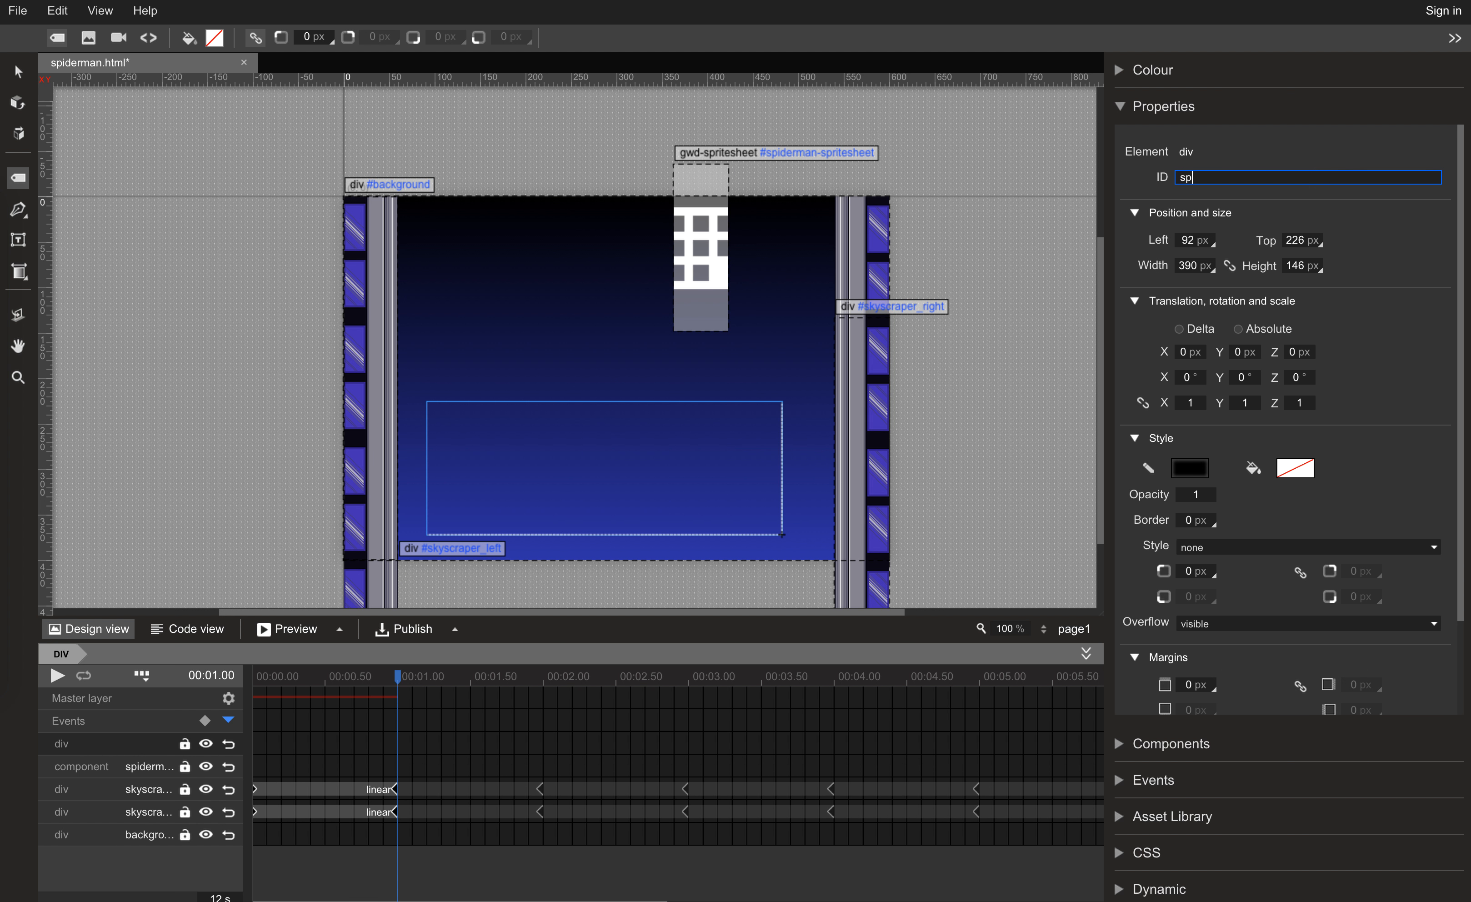
type("iderman")
key("Tab")
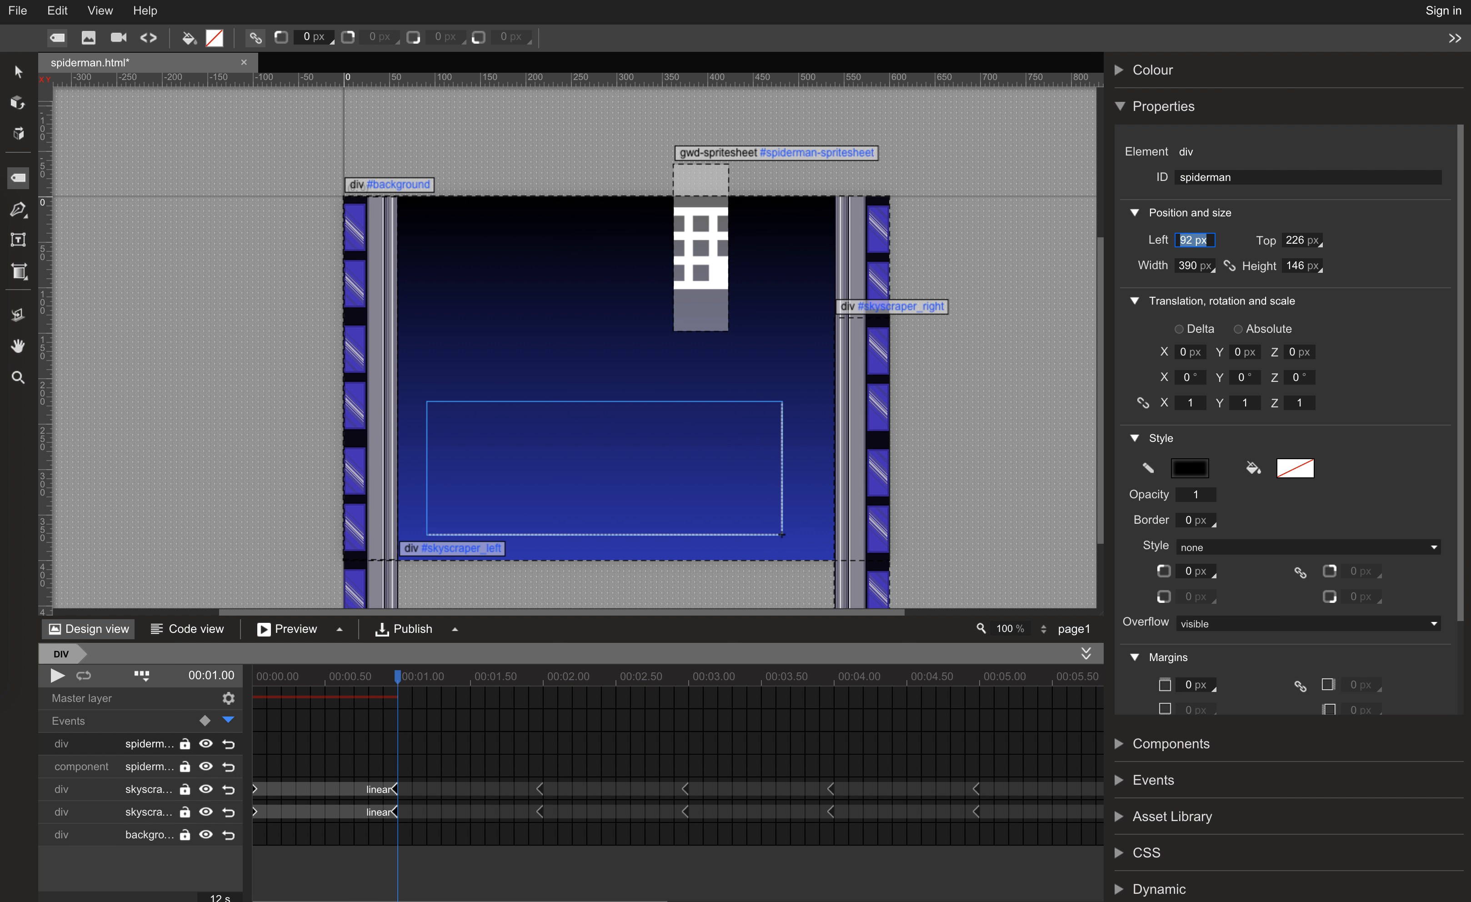
Set the spiderman div's left position to 10% and its top position to 100%.
type("10")
key("Tab")
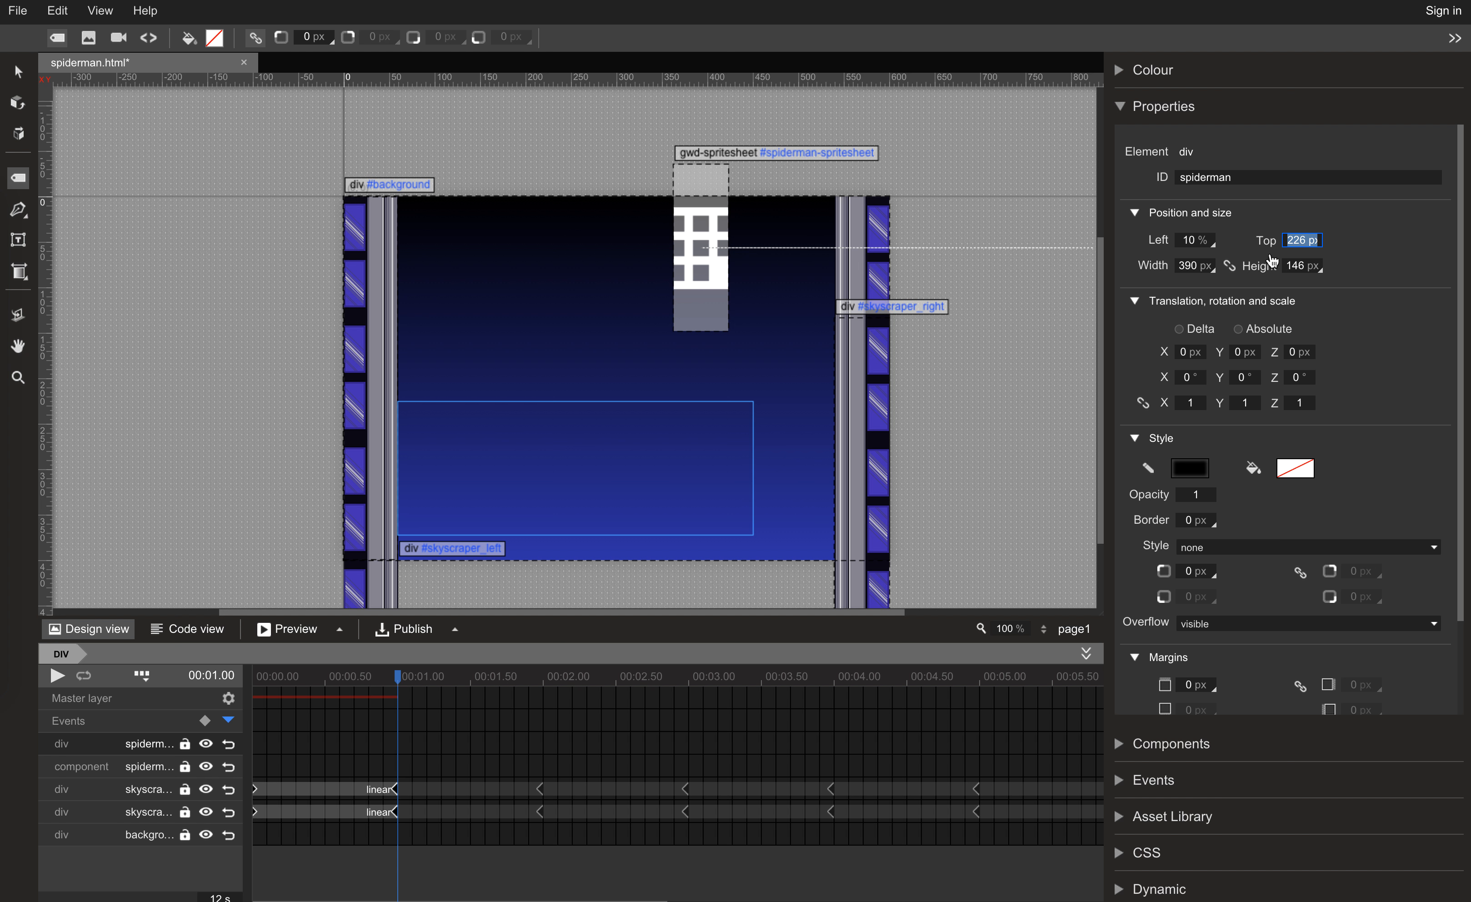
type("100")
key("Return")
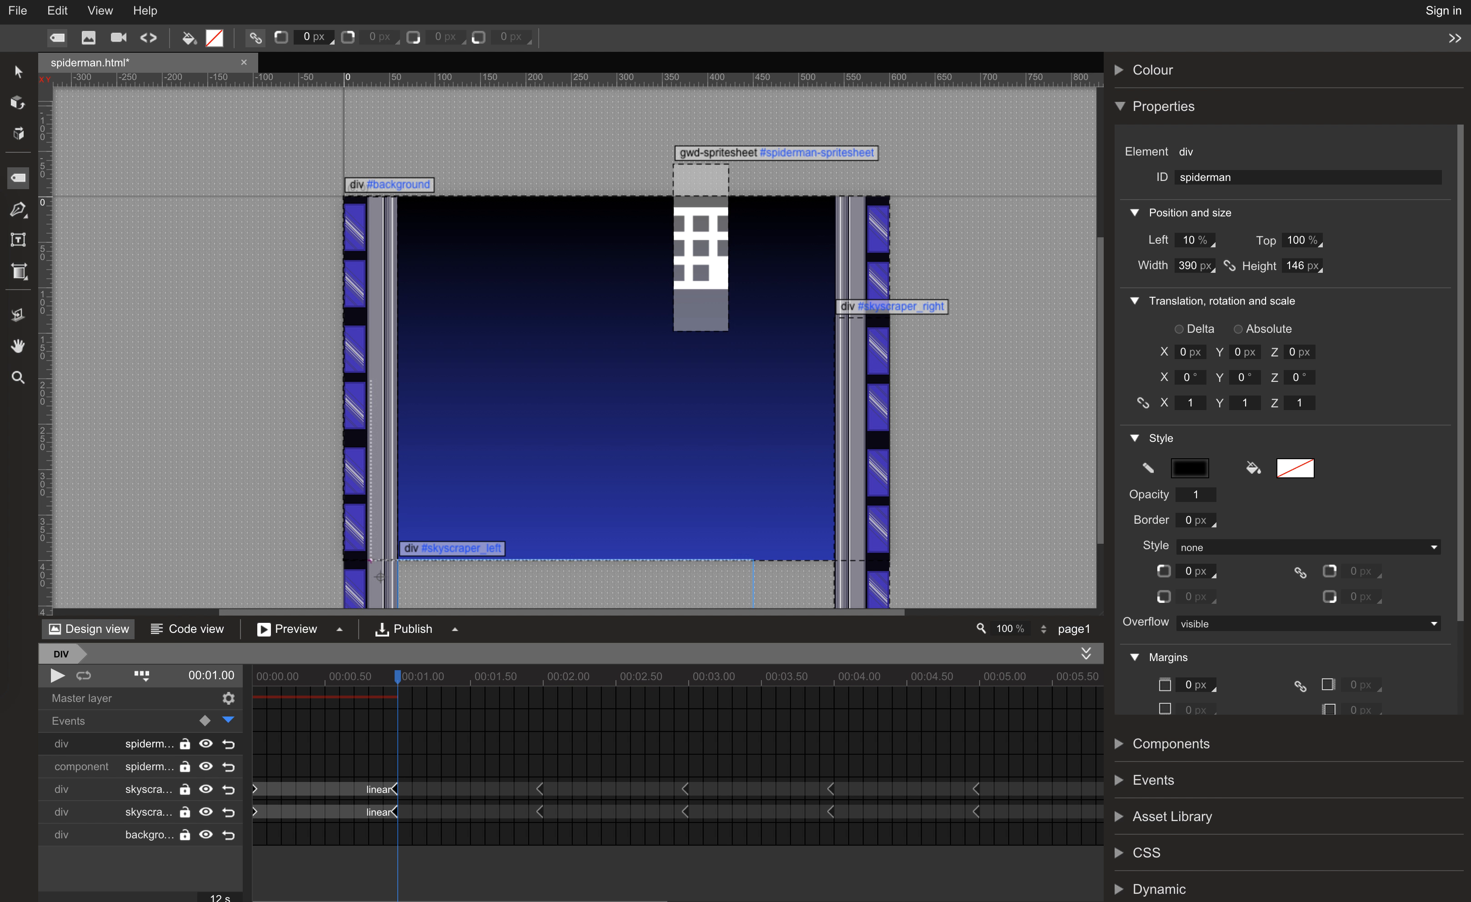
Set the spiderman div's Y translation to -252 px and its size to 80% width by 183 px height.
left_click_drag(1243, 355, 1292, 561)
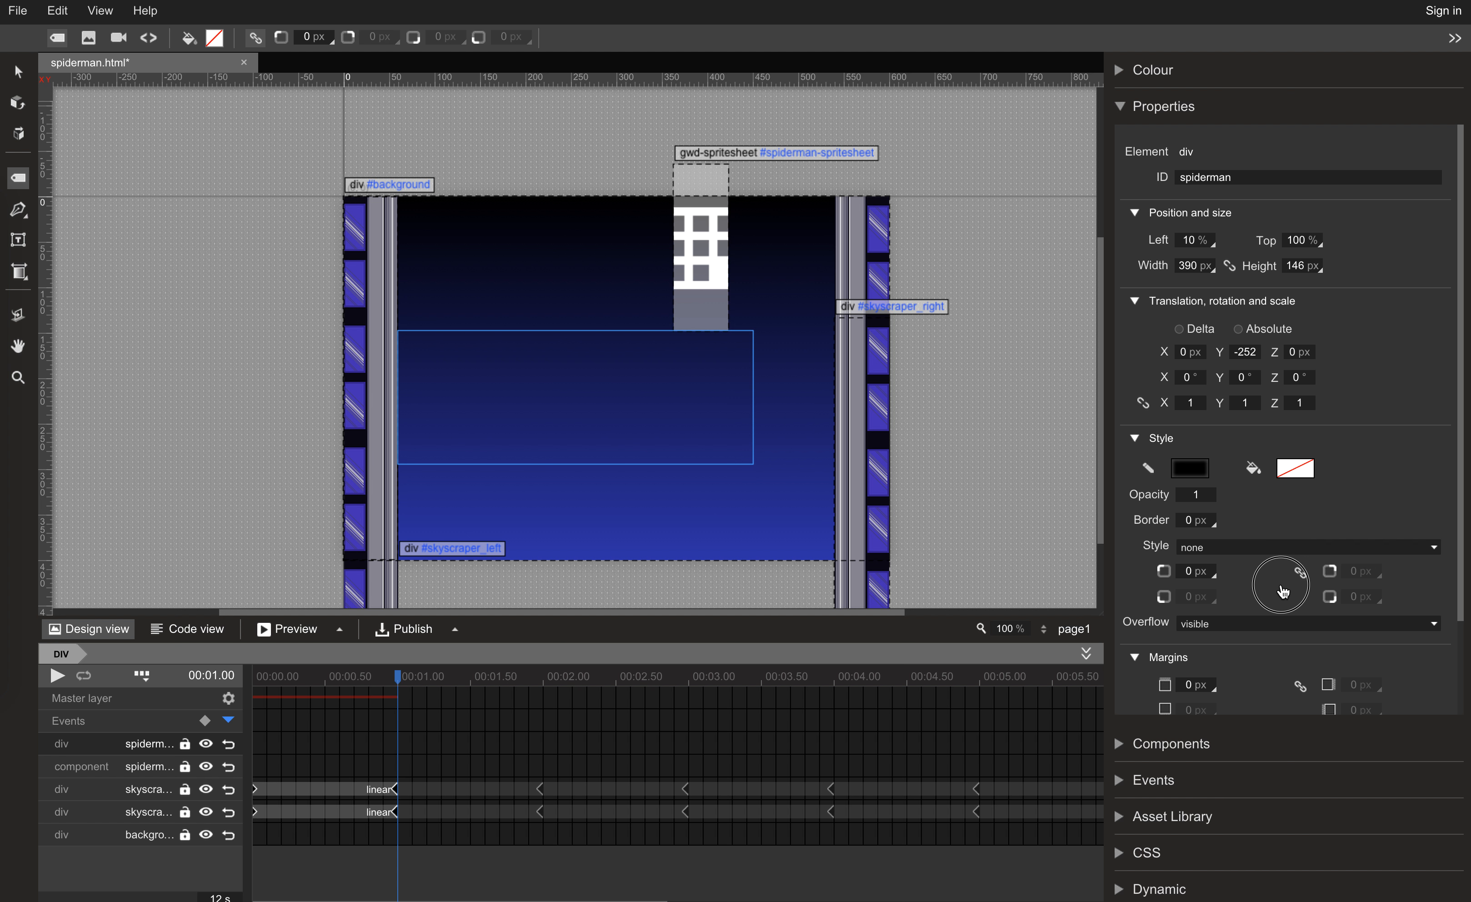
left_click(1188, 267)
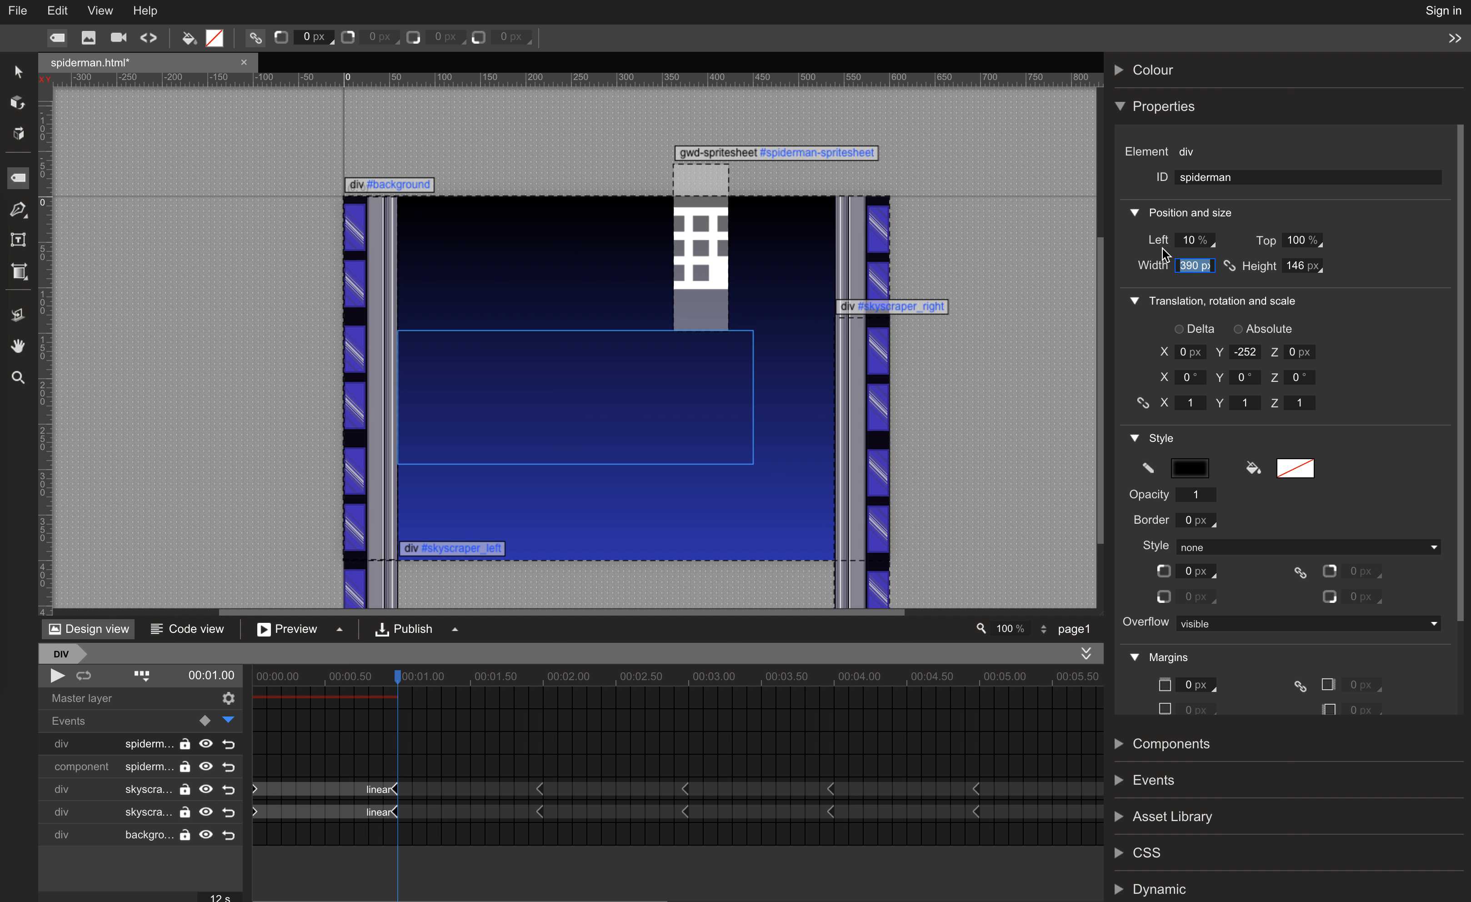
type("80 %")
key("Tab")
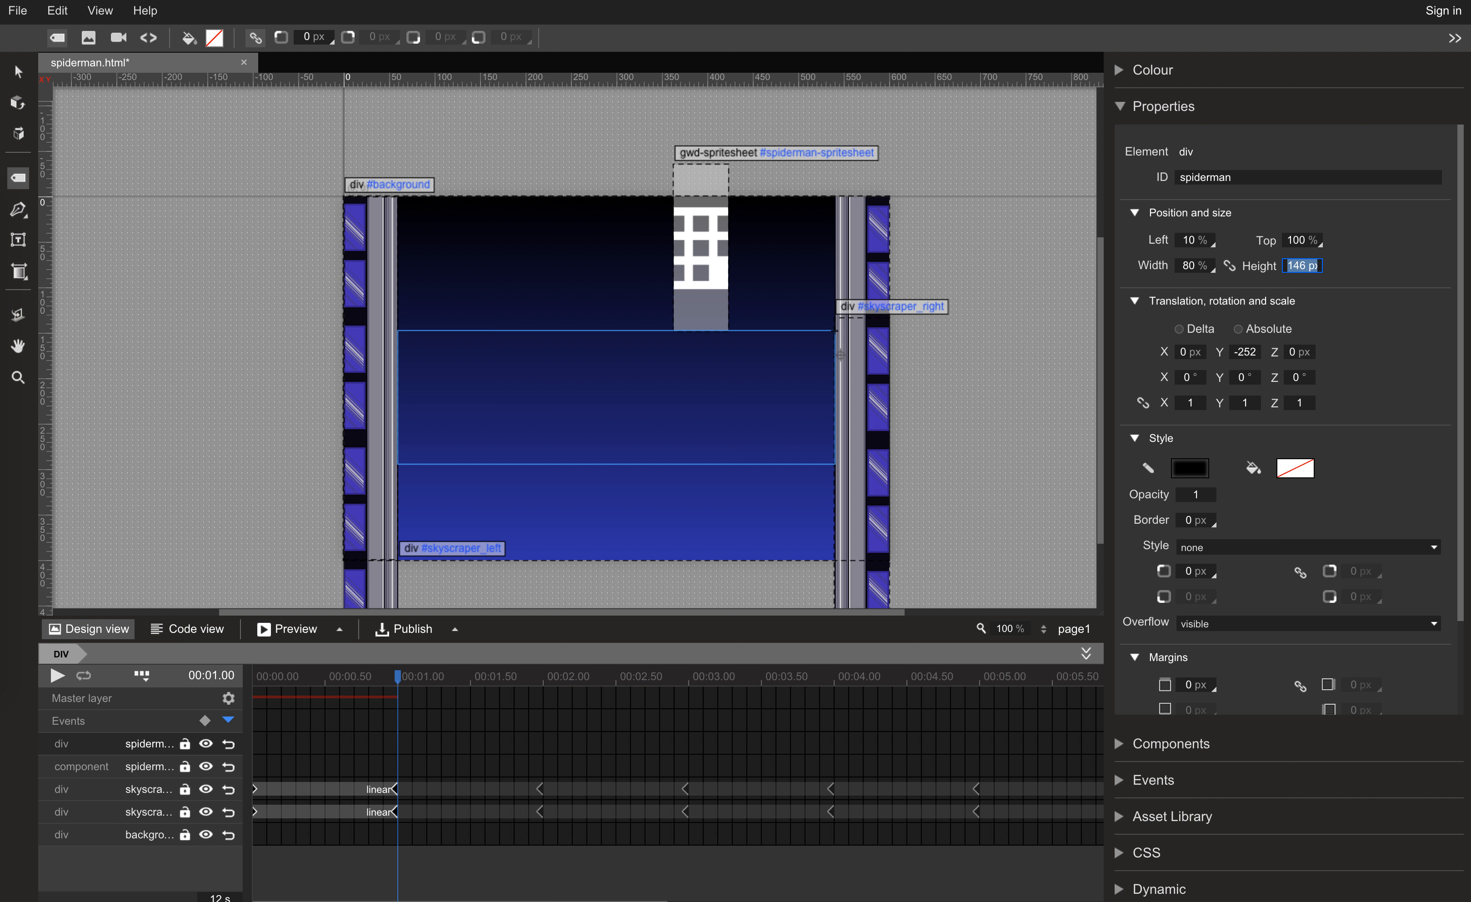
type("134 px")
key("Return")
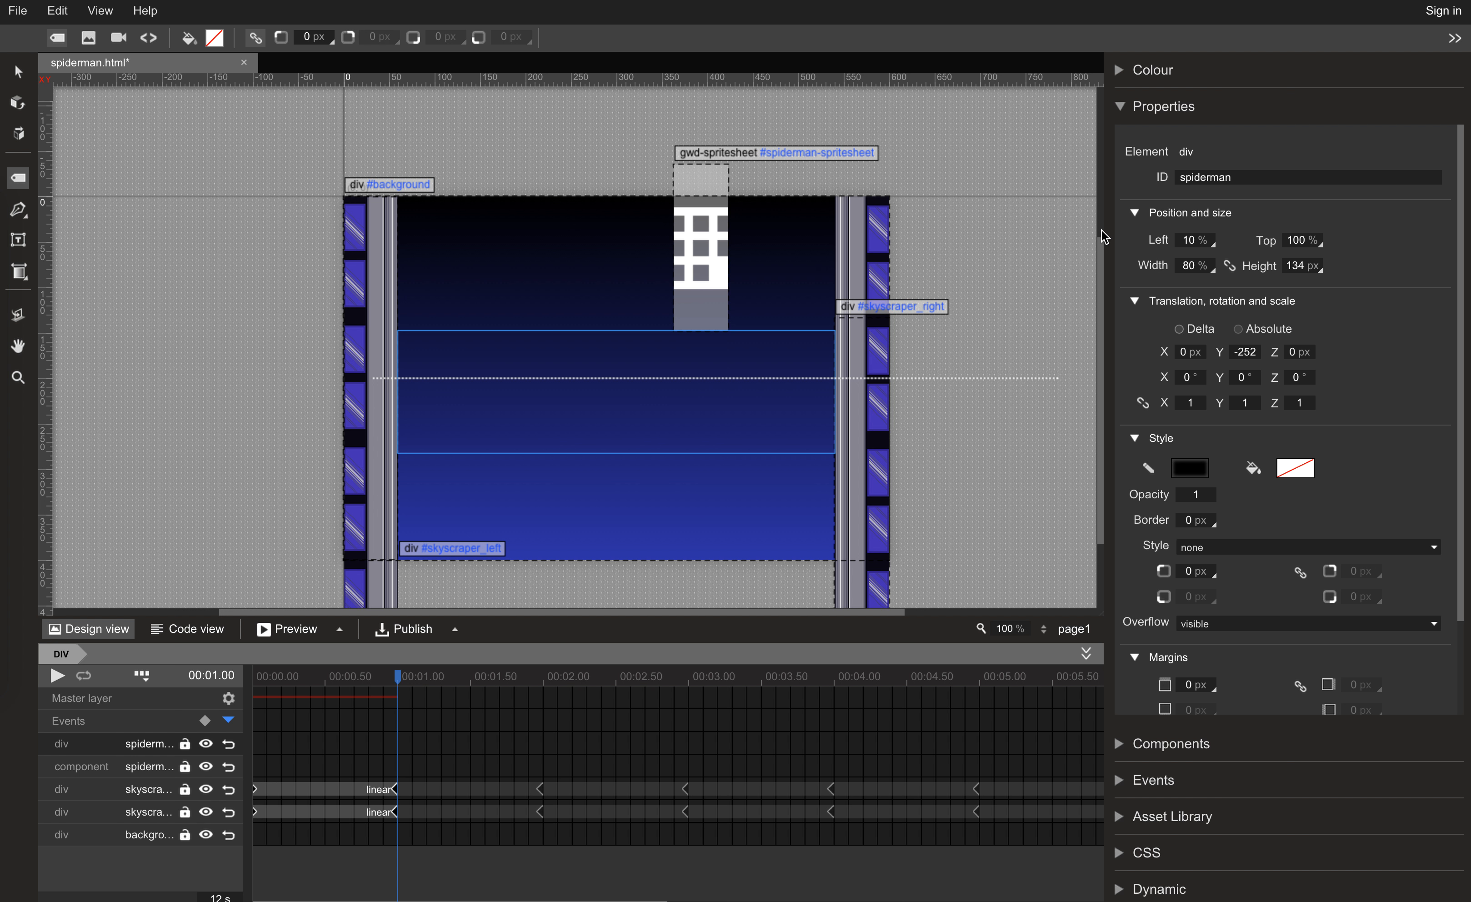
left_click(1301, 268)
type("183")
key("Return")
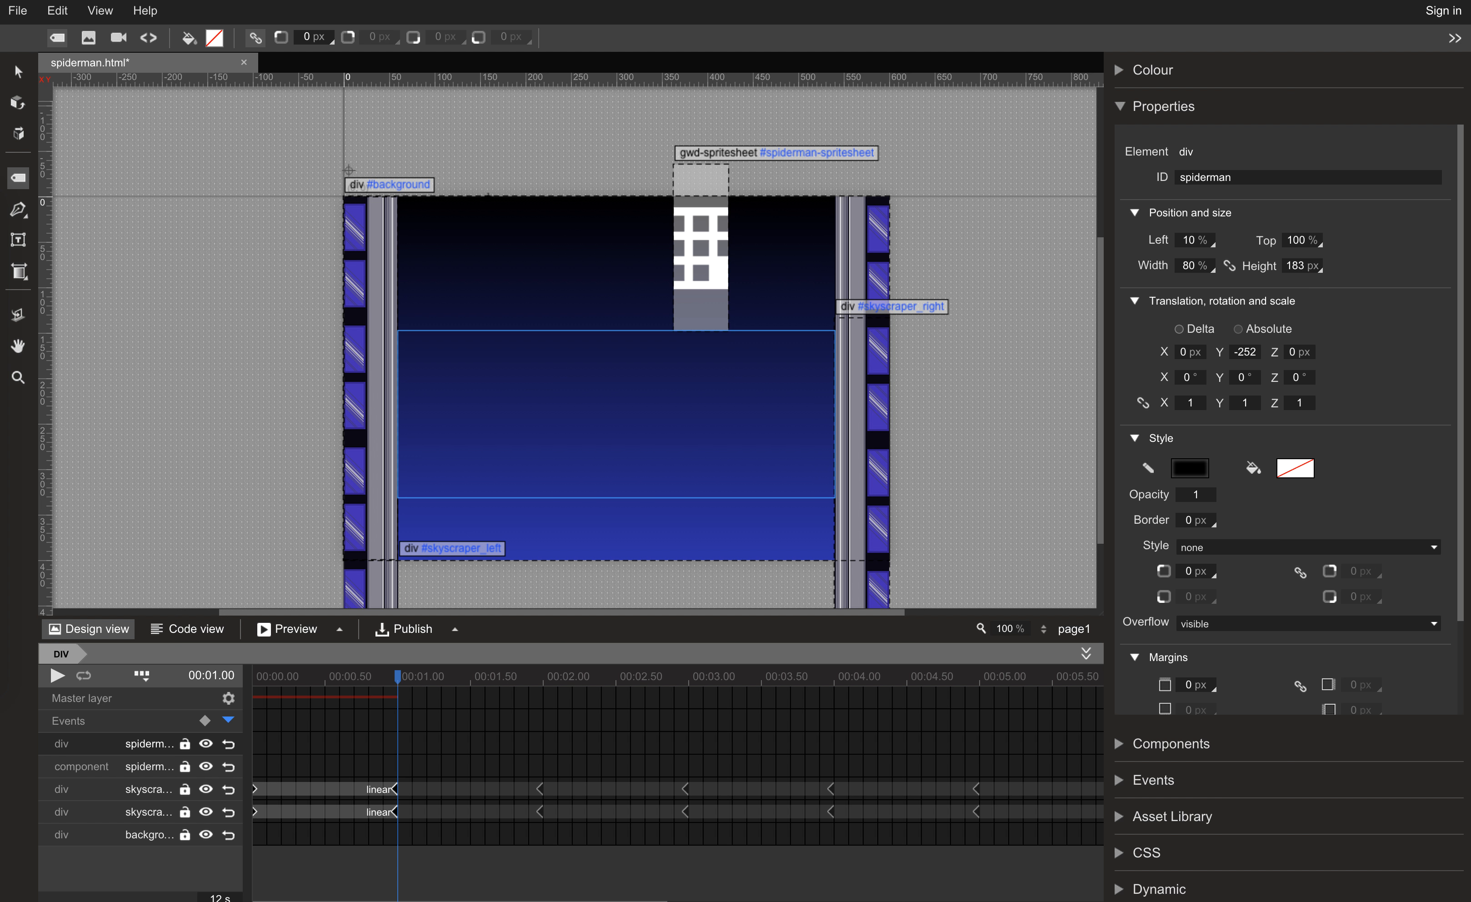
Cut the spiderman-spritesheet component out of the top-level scene.
left_click(17, 71)
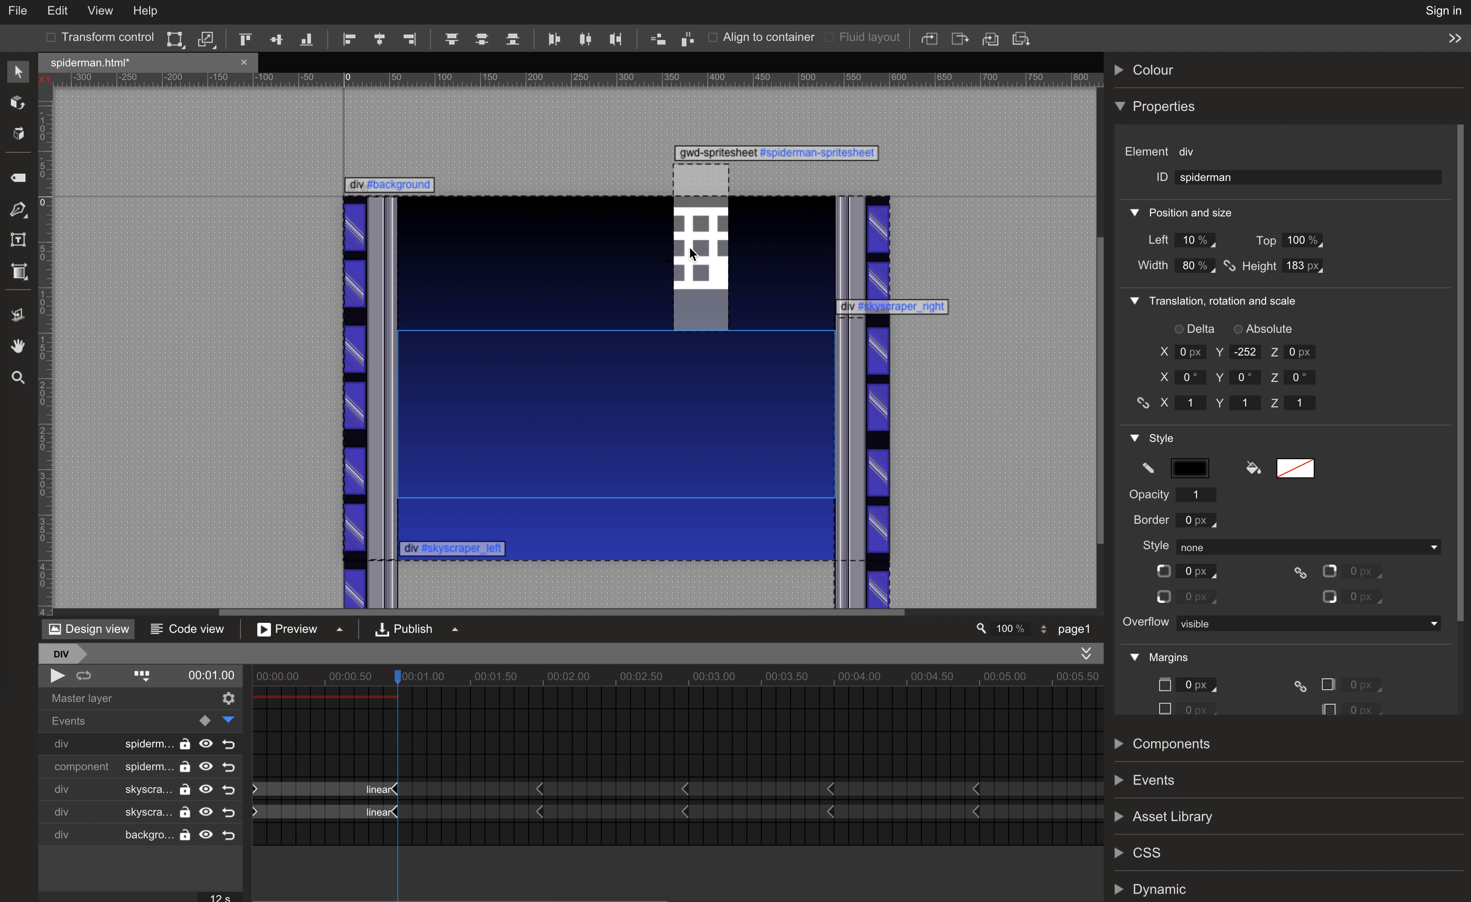
left_click(700, 249)
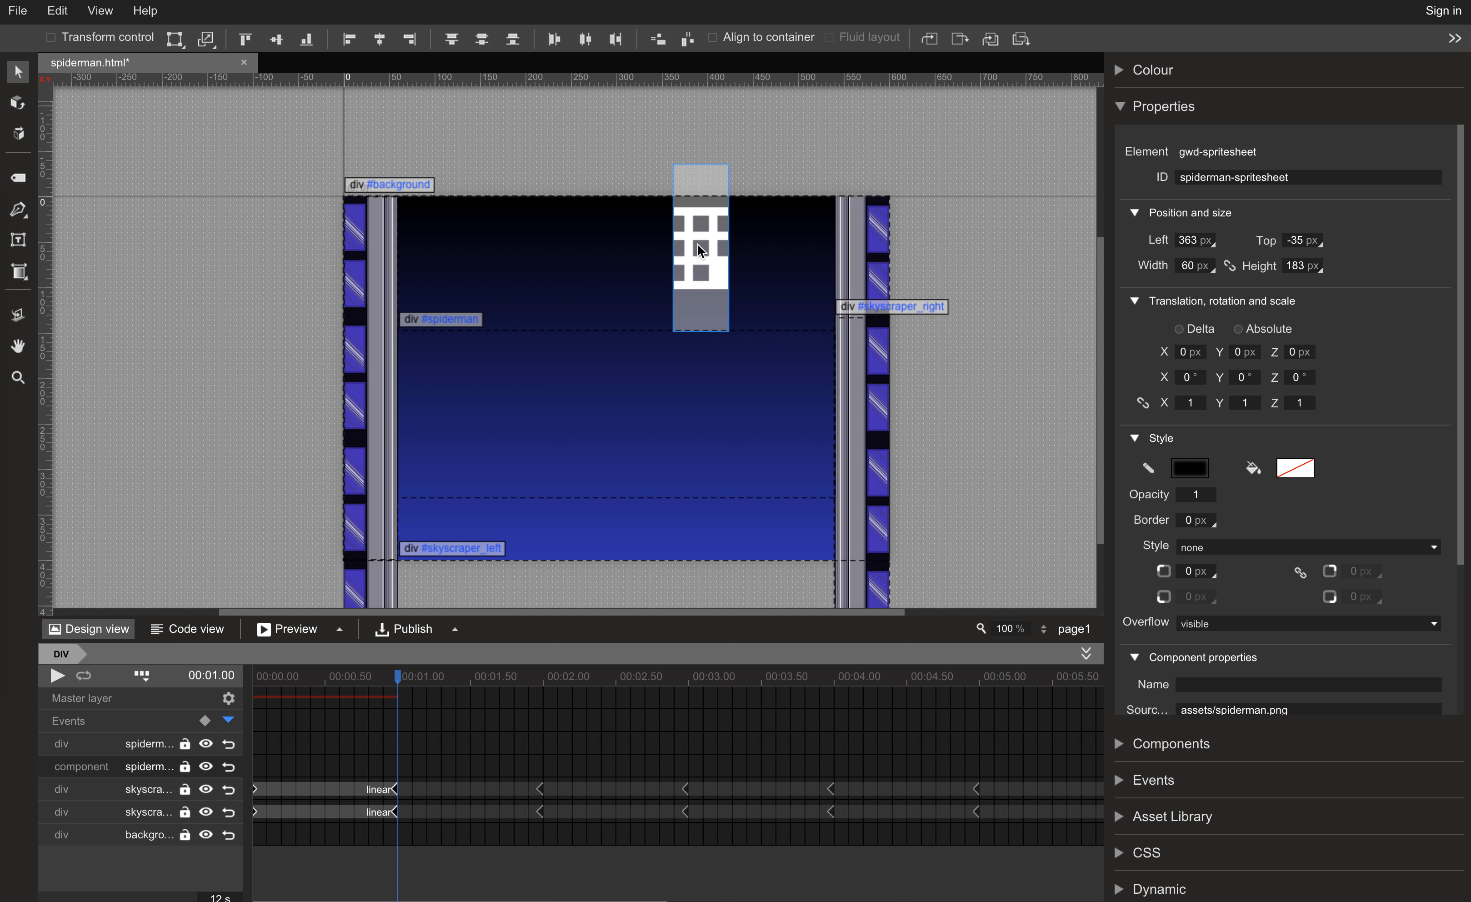
key("Delete")
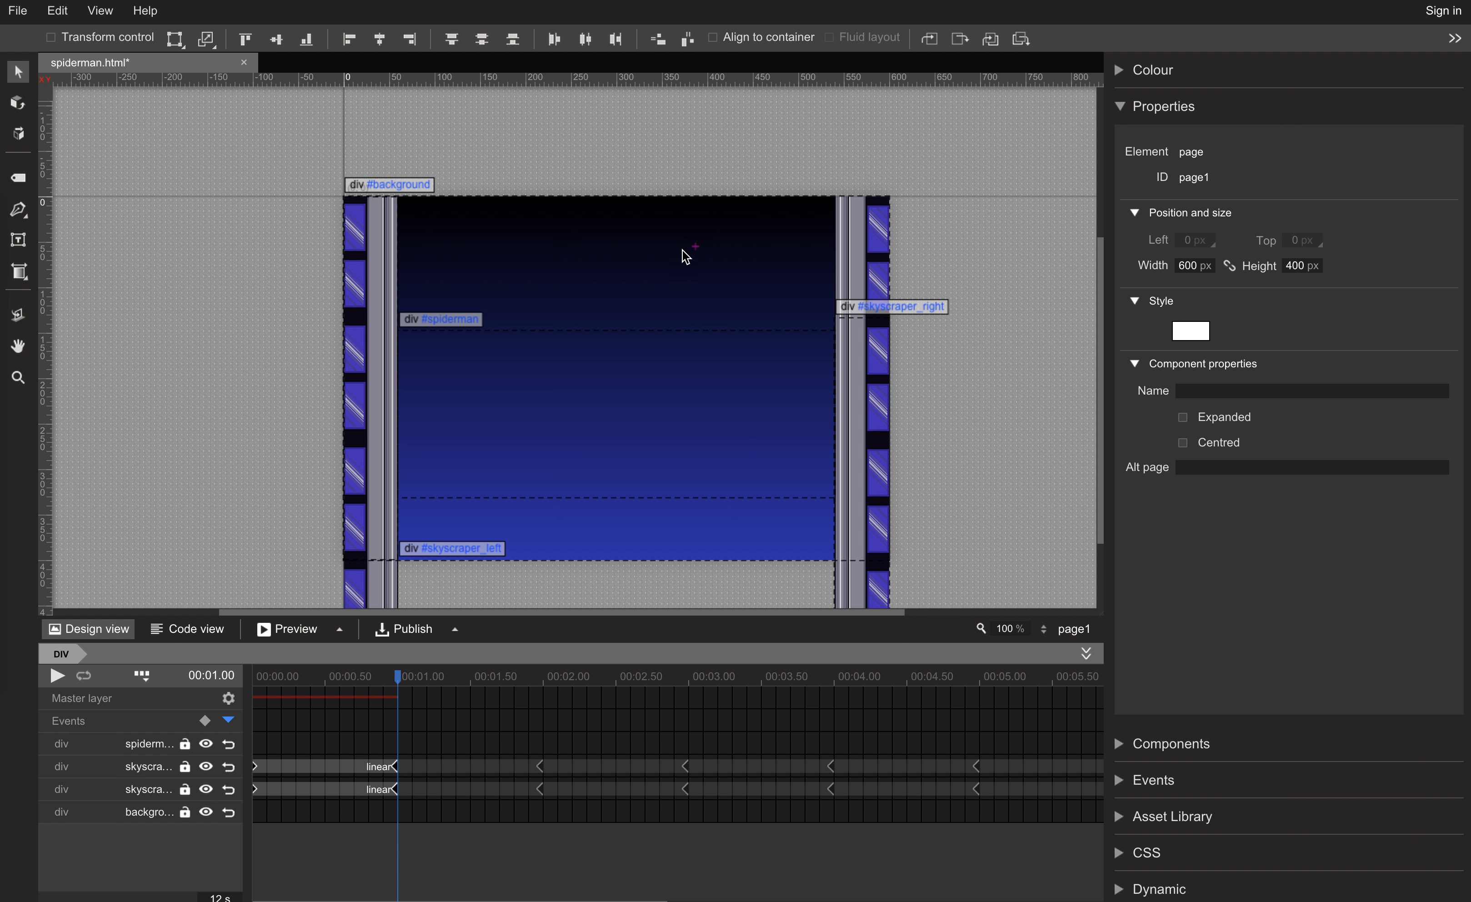
Inside the spiderman div, draw a nested div about 274 by 152 px and set its ID to spiderman_position.
left_click(485, 377)
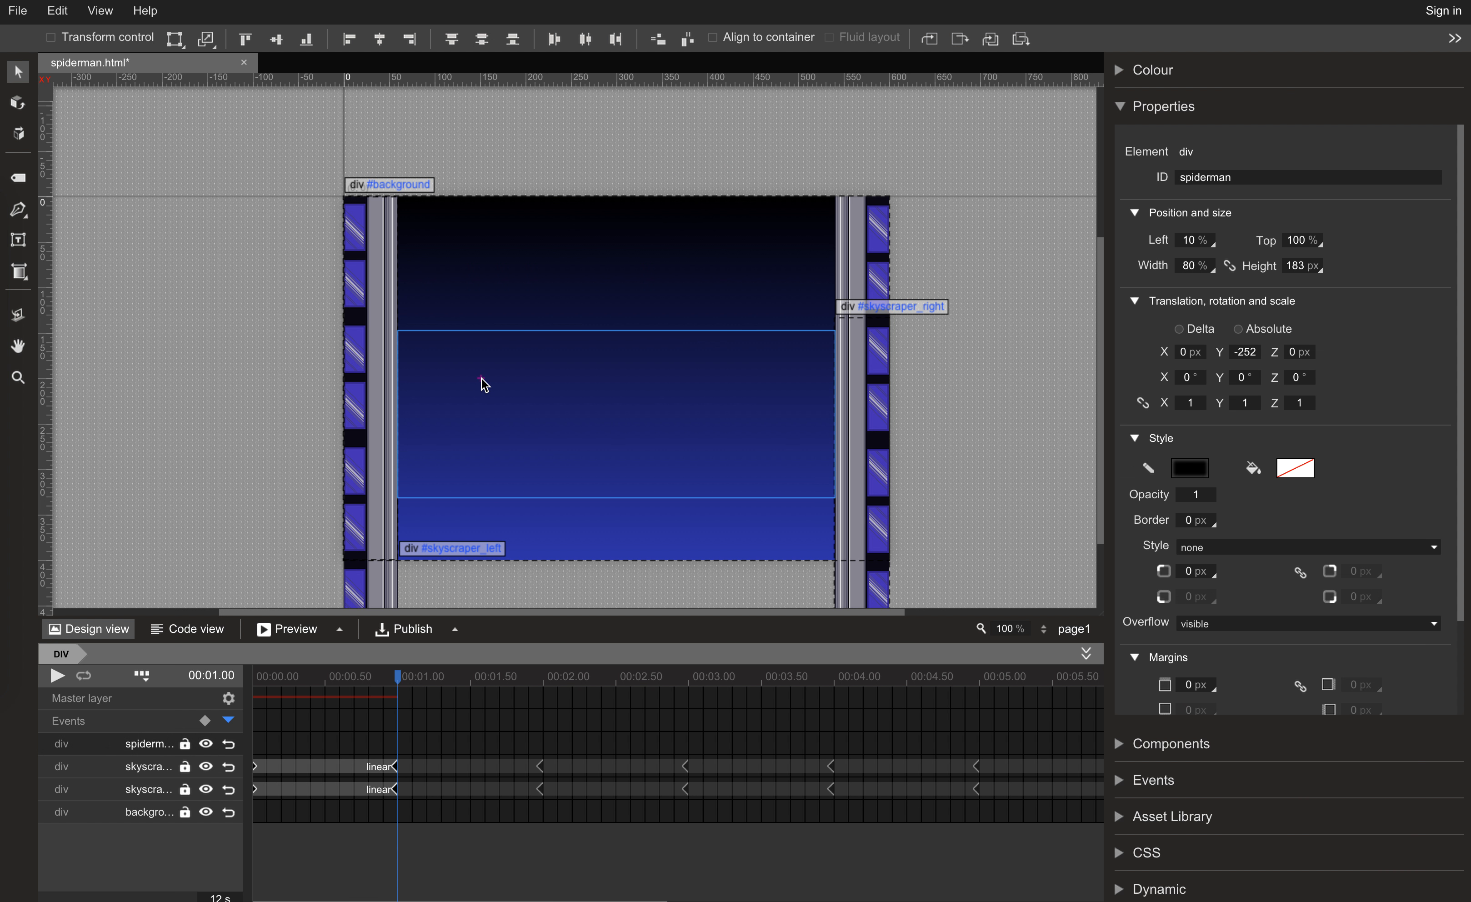
double_click(484, 380)
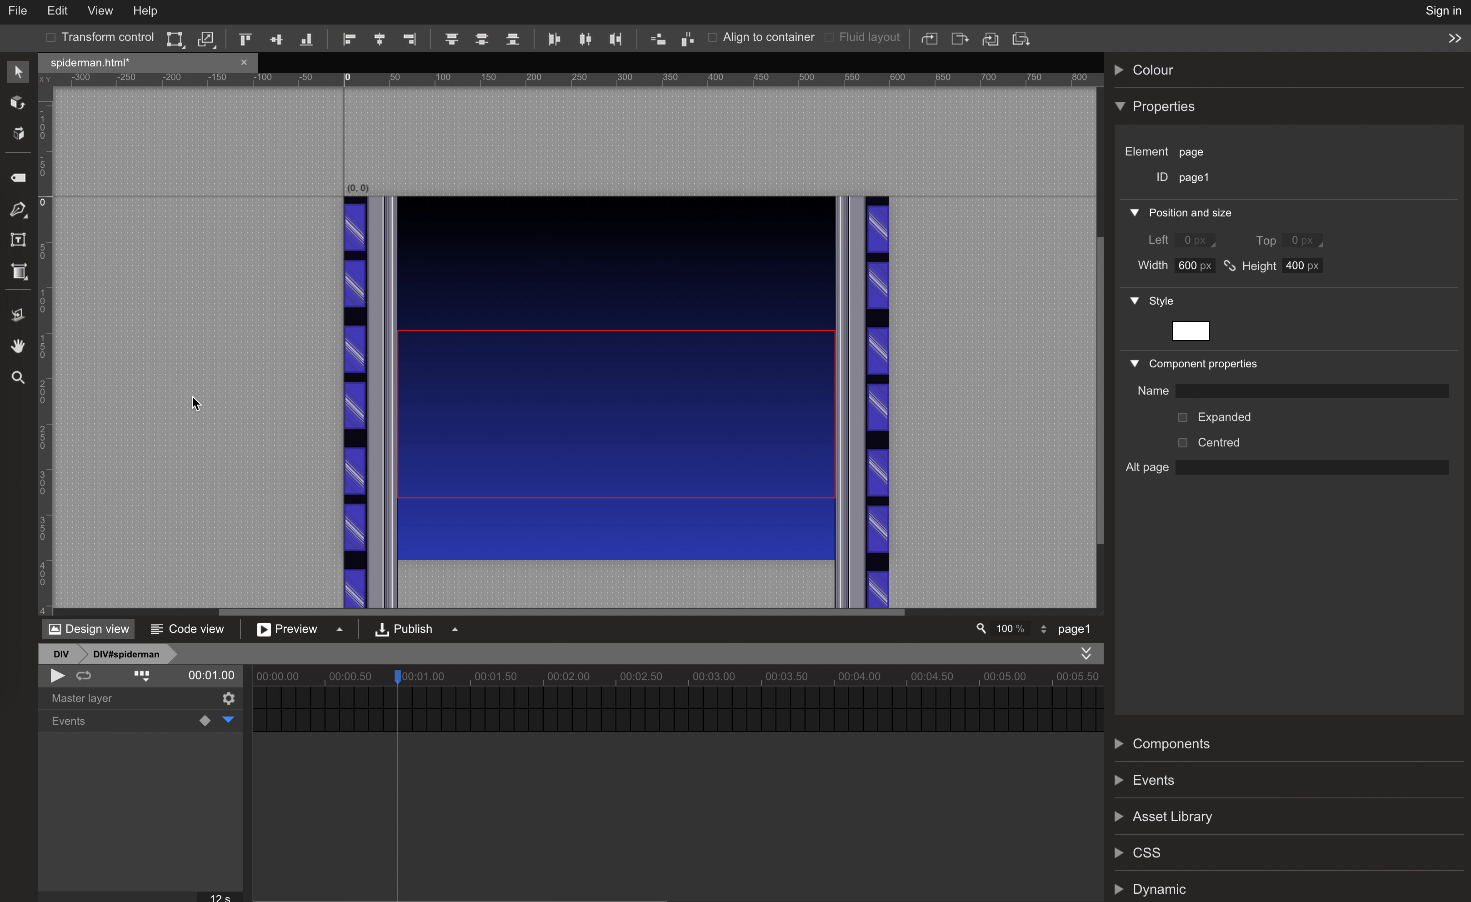
left_click(20, 181)
left_click_drag(456, 358, 705, 496)
left_click(1279, 178)
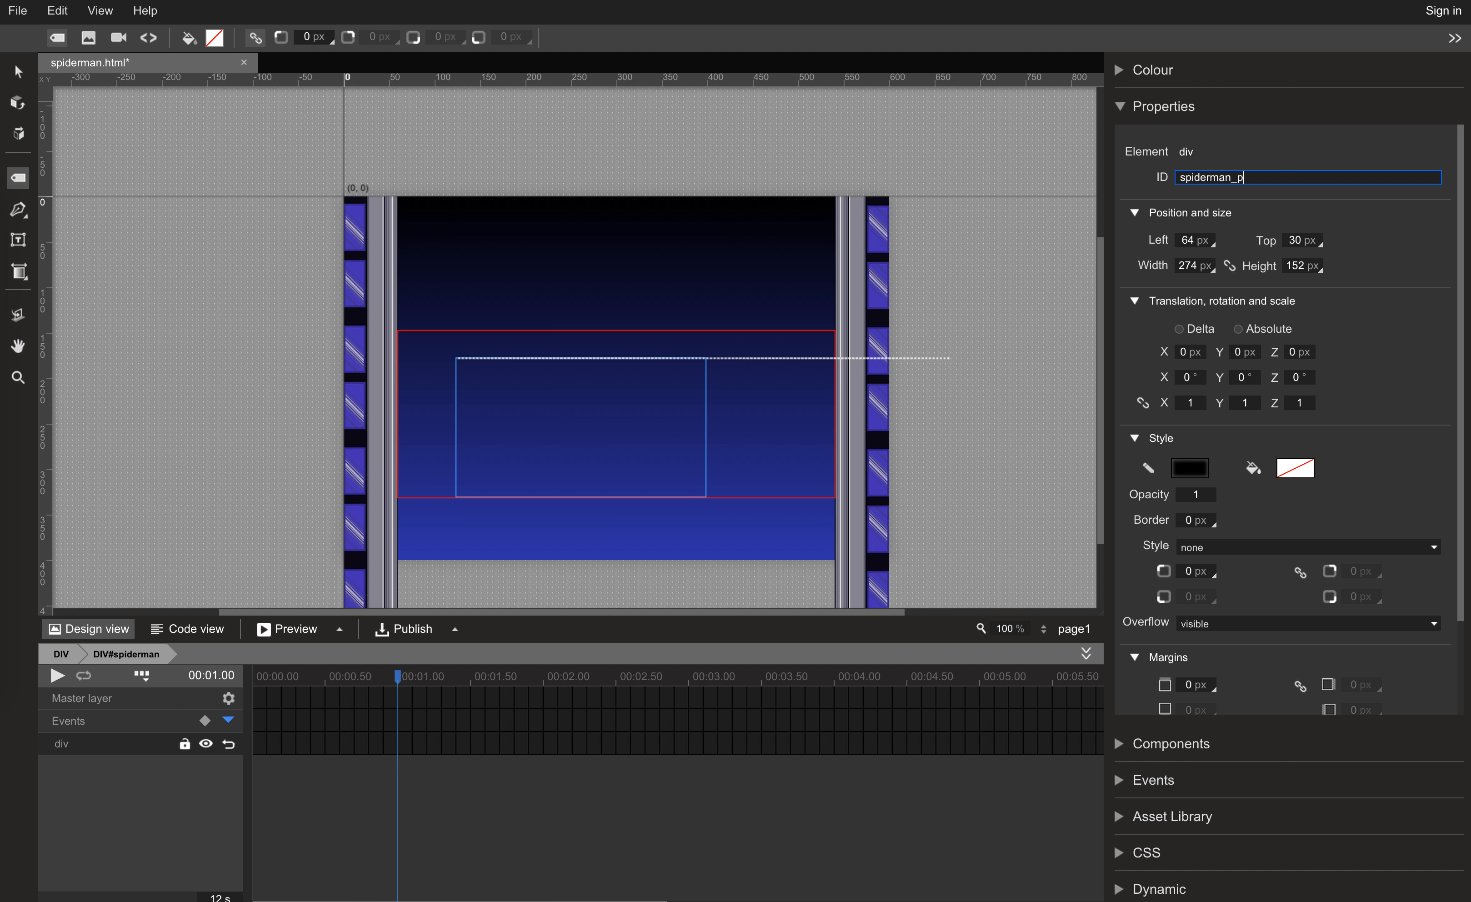
key("Tab")
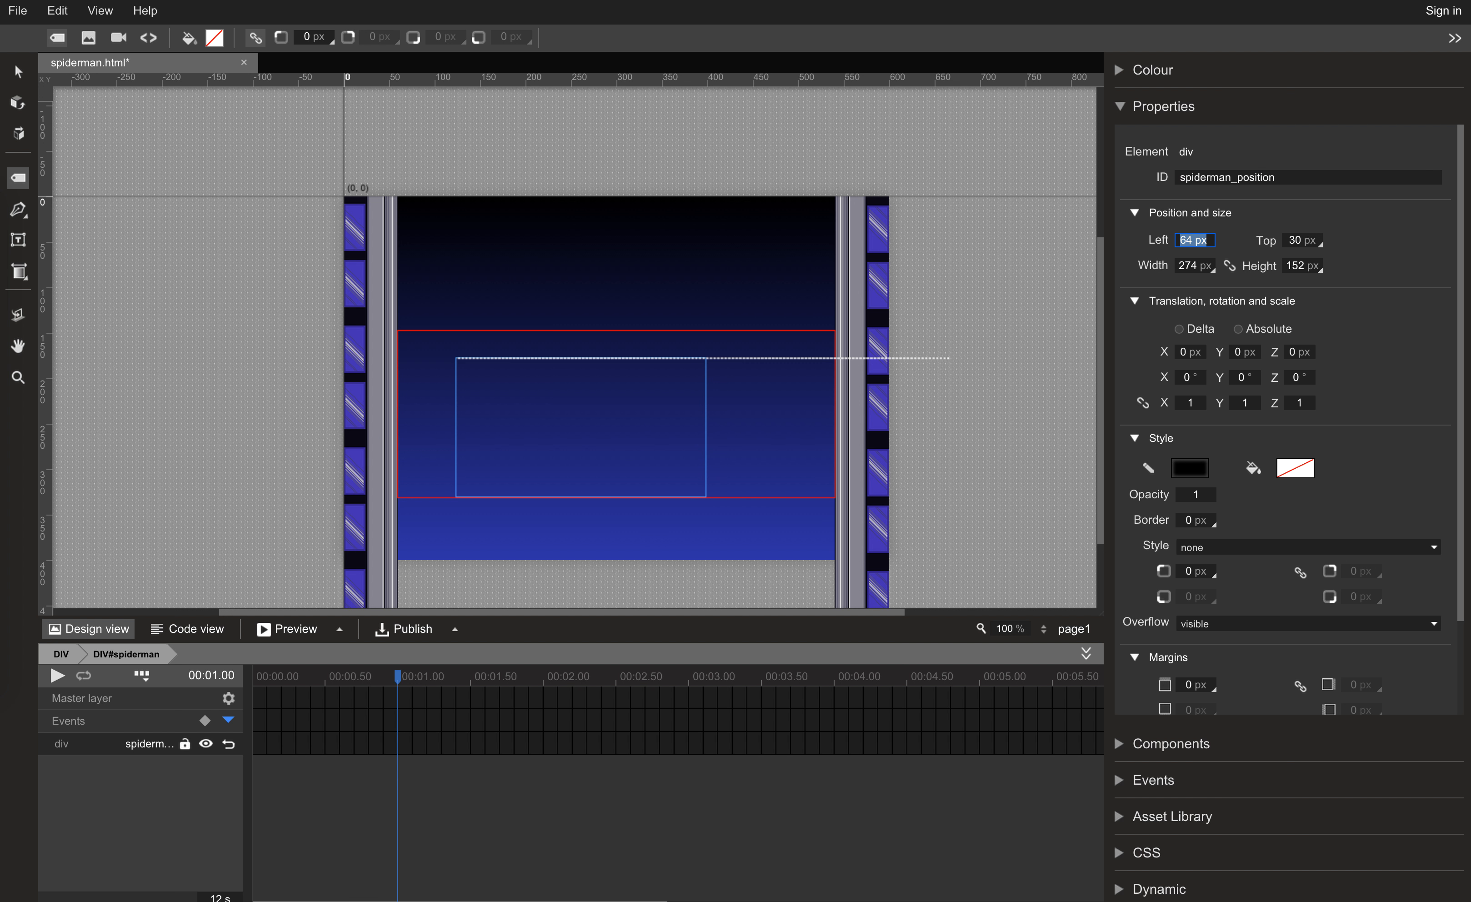
Set the spiderman_position div's left and top to 0 px and its width and height to 100%.
type("0")
key("Tab")
type("0")
key("Tab")
type("100 %")
key("Tab")
type("100%")
key("Return")
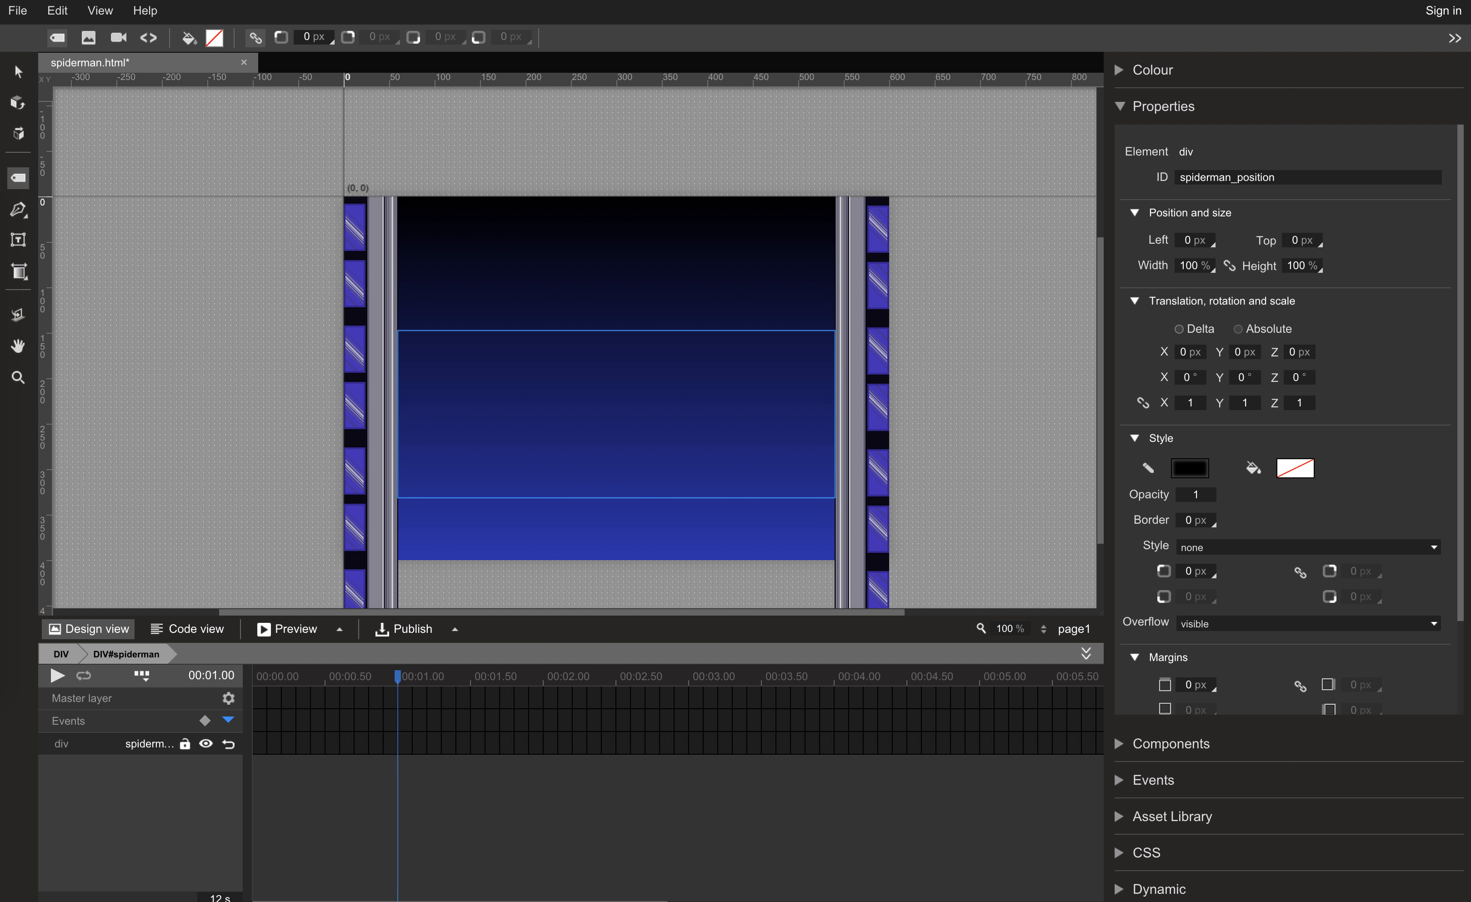
Paste the sprite sheet component inside the spiderman_position div and set its left and top positions to 0 px.
left_click(18, 72)
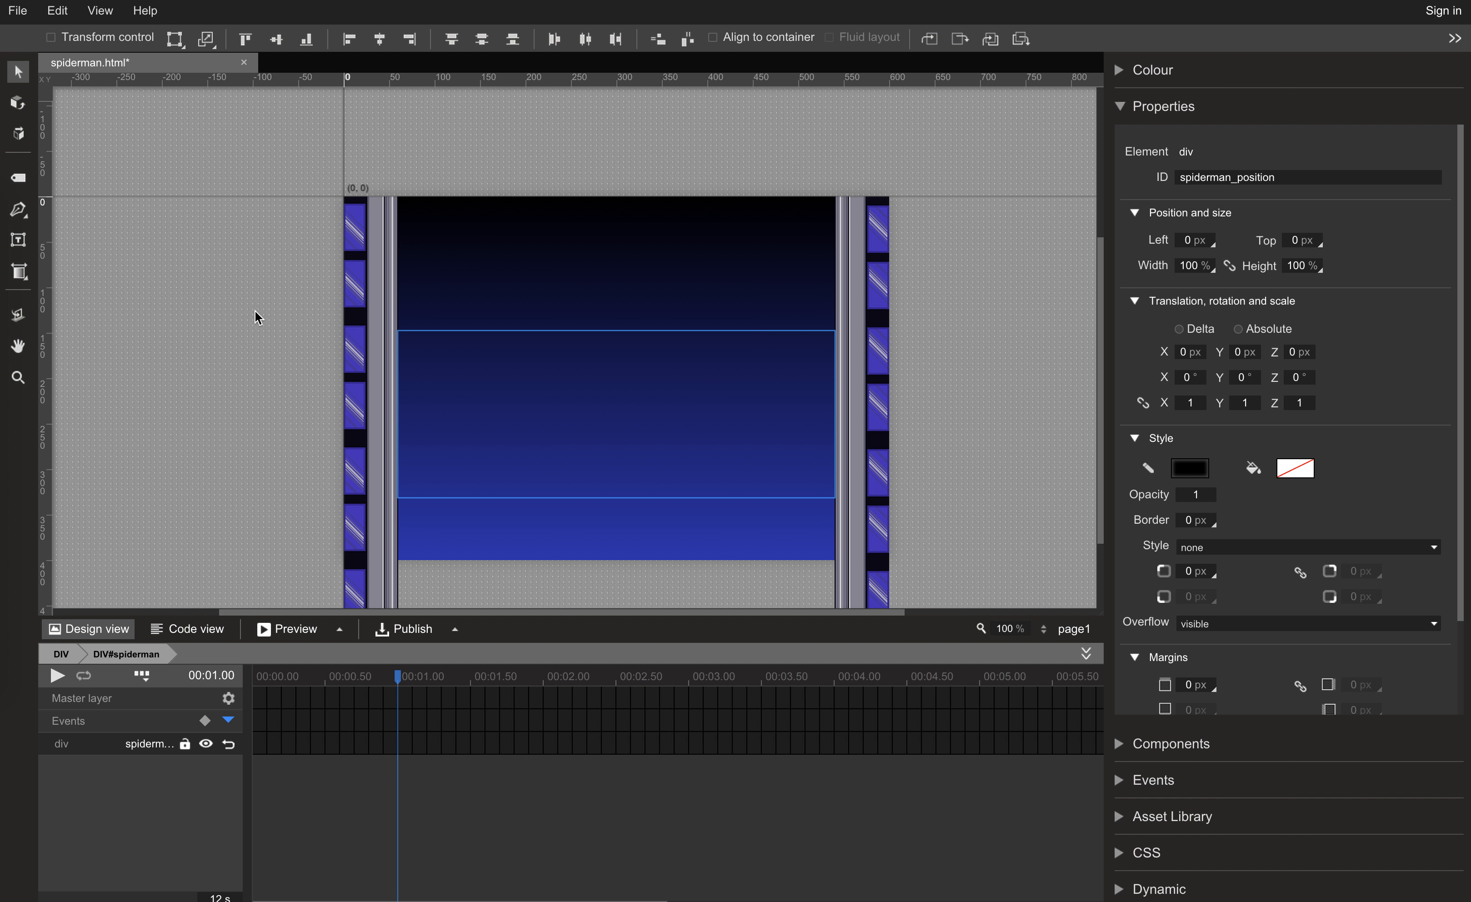
double_click(479, 425)
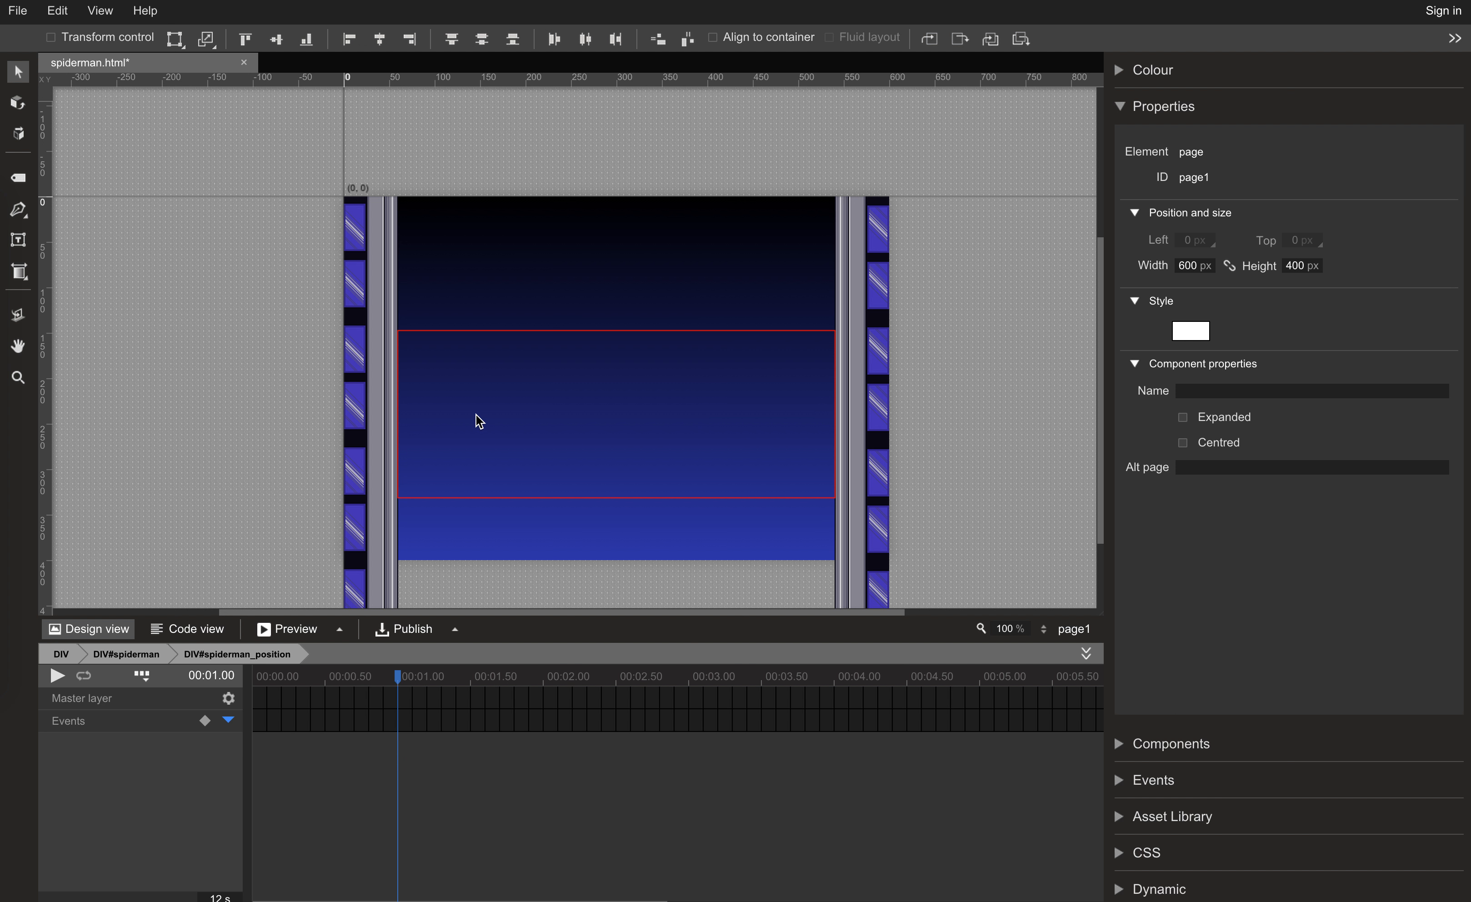
key("super+v")
left_click_drag(751, 383, 521, 447)
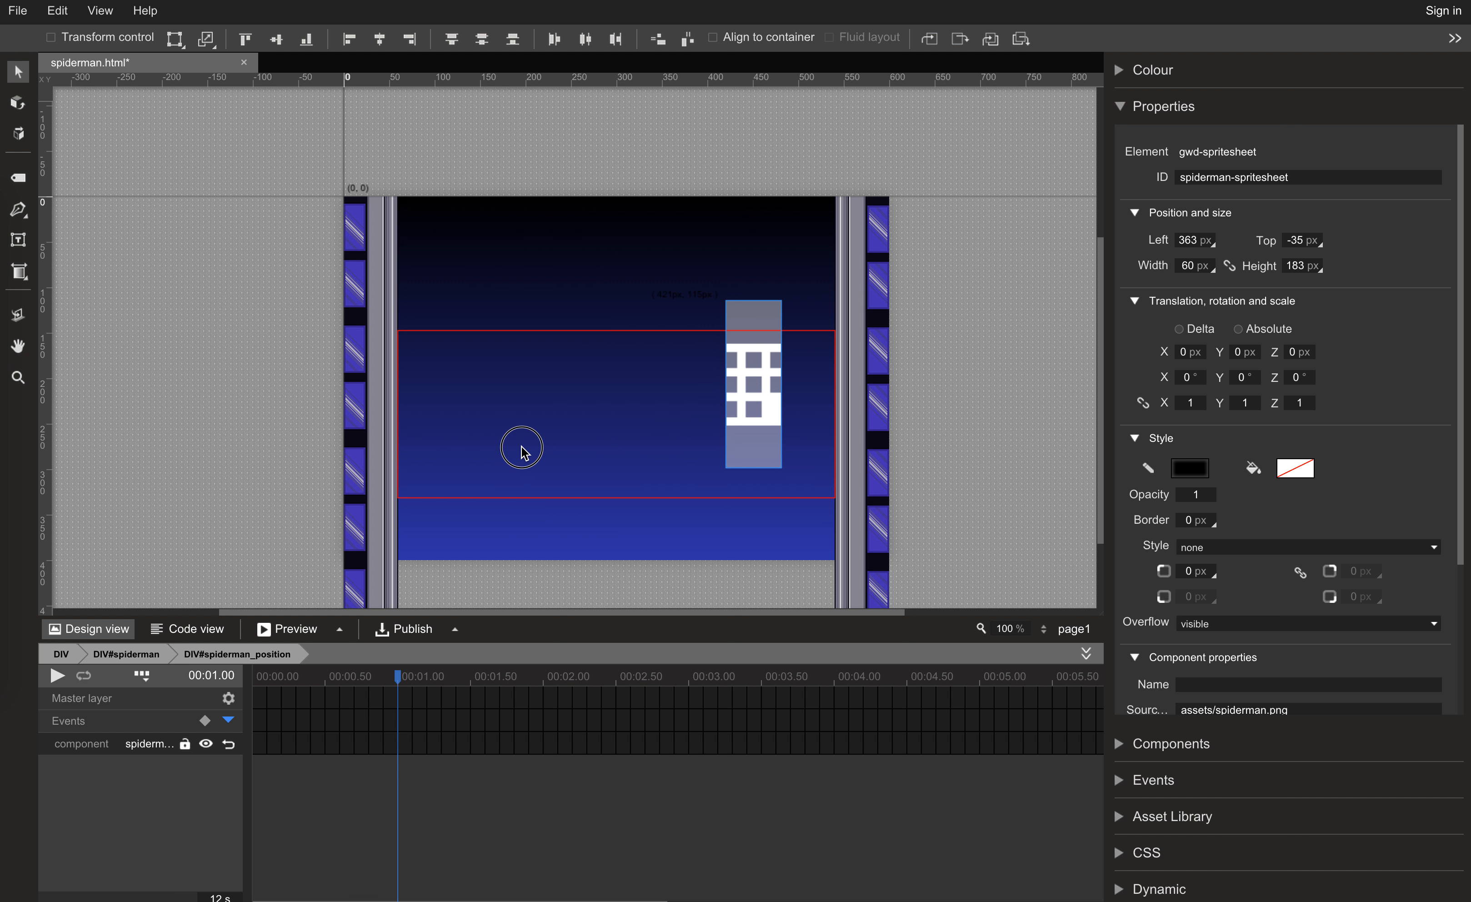
left_click(1187, 241)
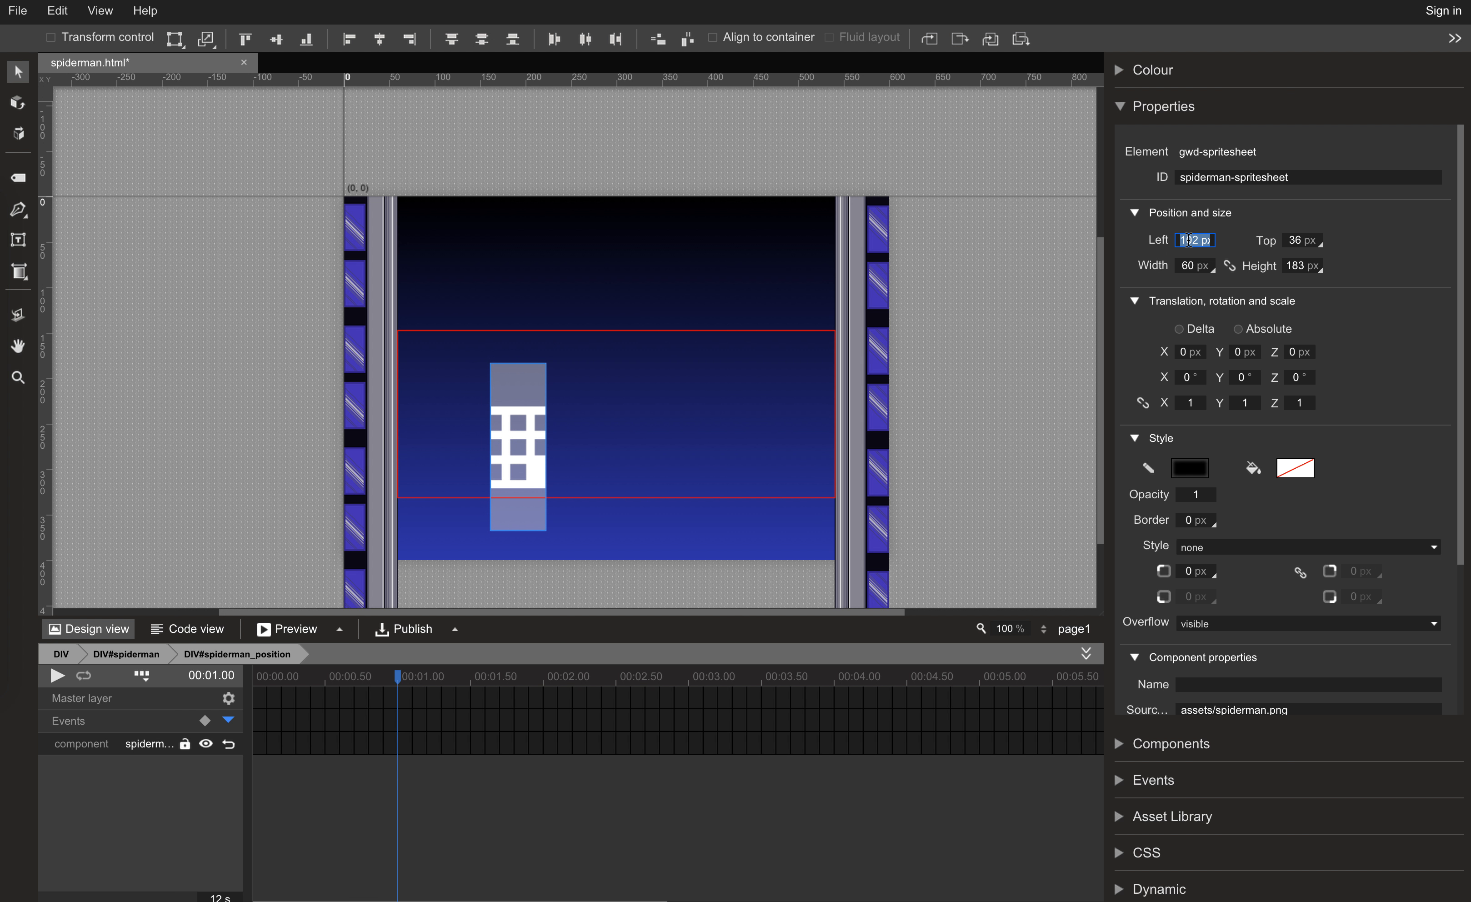
type("0")
type("0")
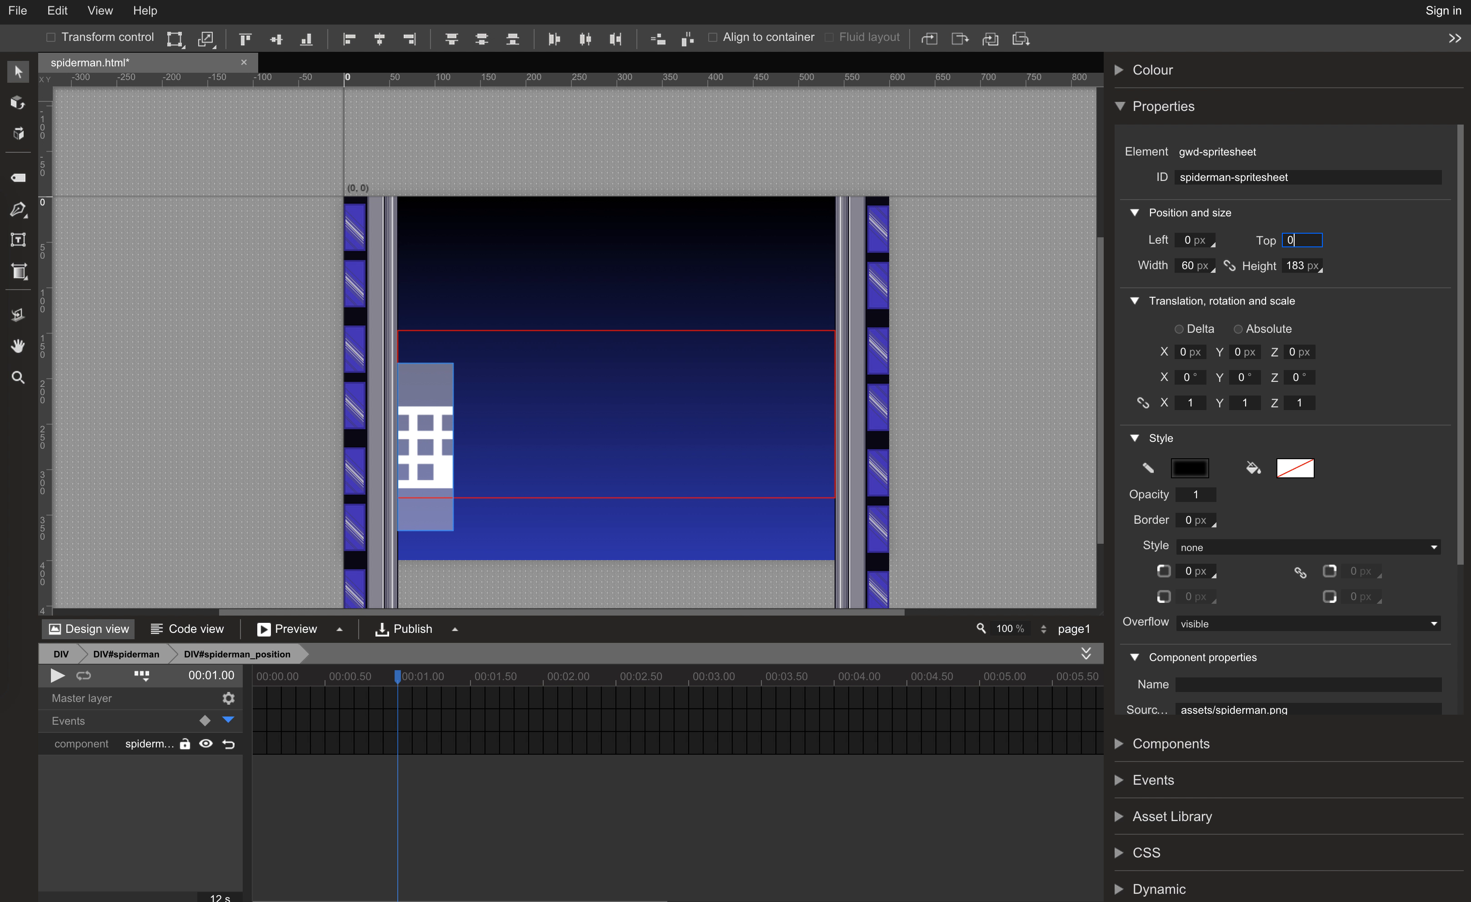
key("Tab")
key("Tab")
key("Tab")
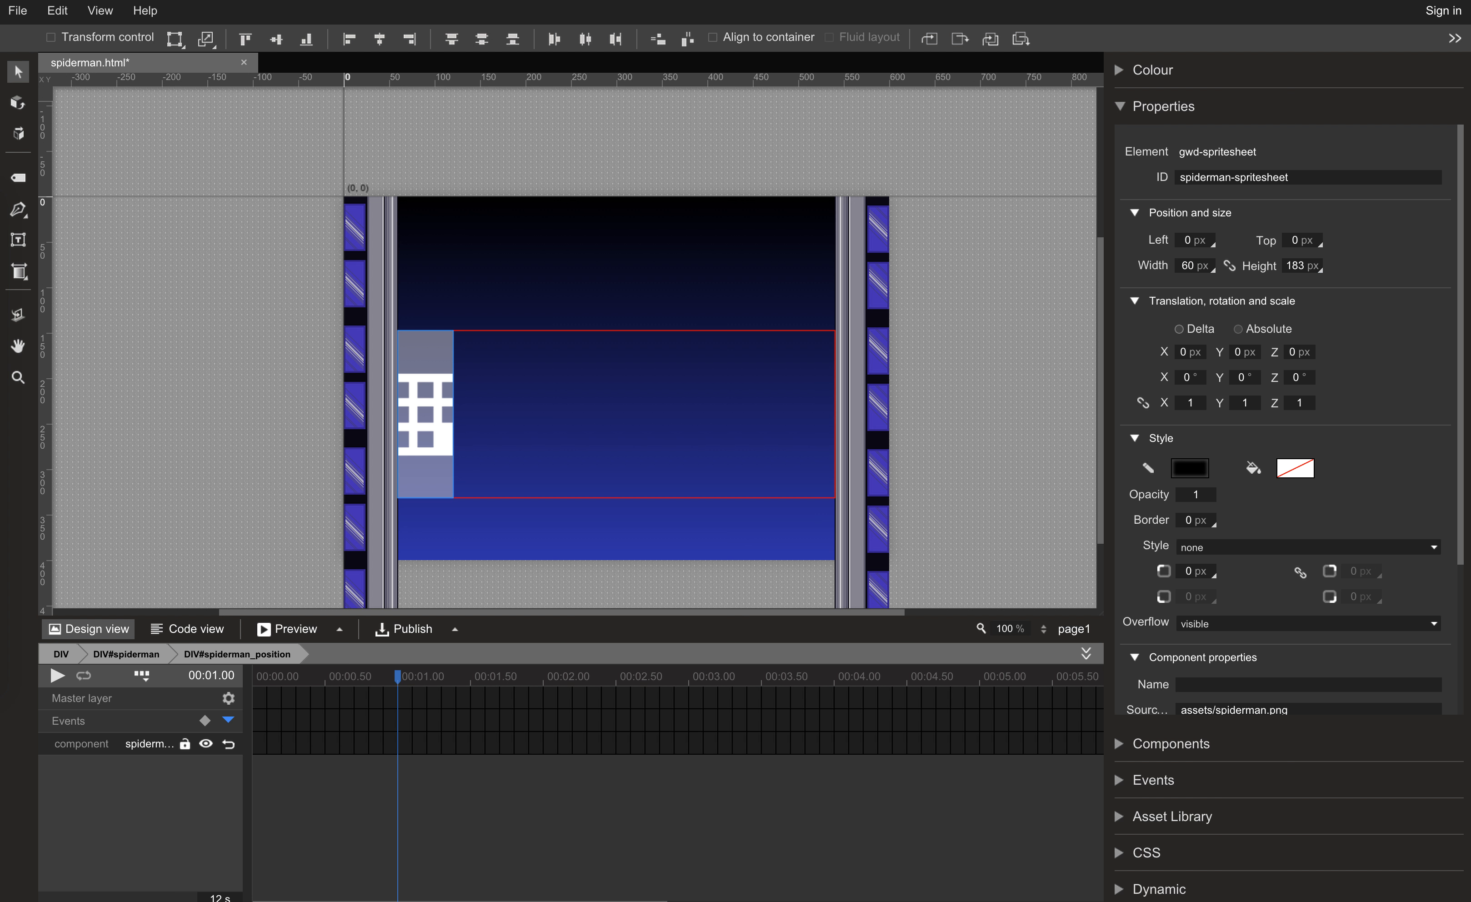
Try placing the sprite sheet component at left positions of 100% and about 87%.
left_click(1190, 245)
type("100 %")
key("Tab")
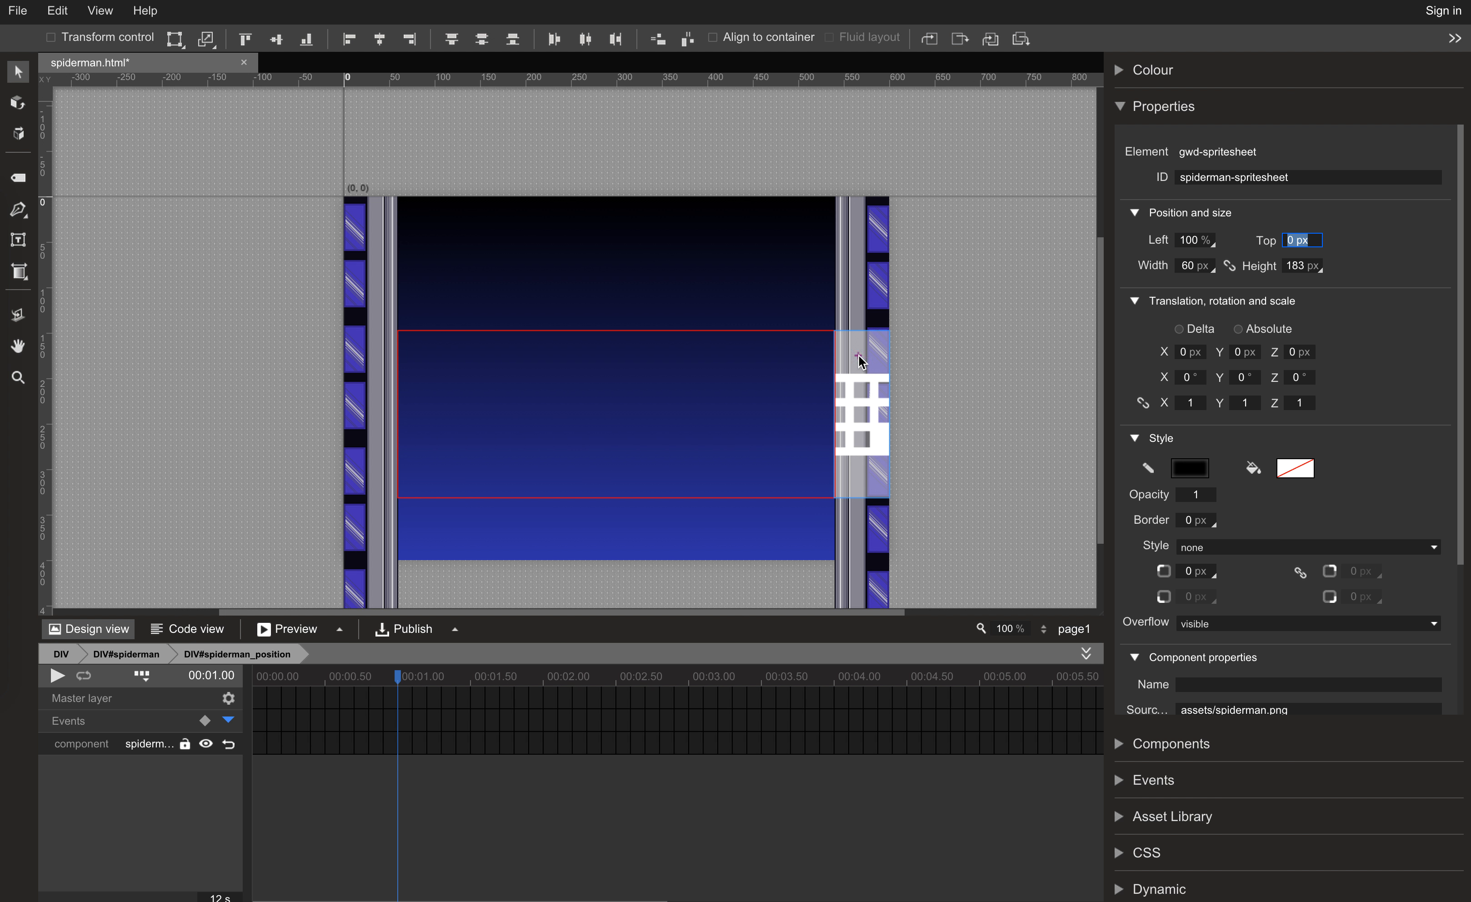
left_click_drag(1192, 241, 1194, 260)
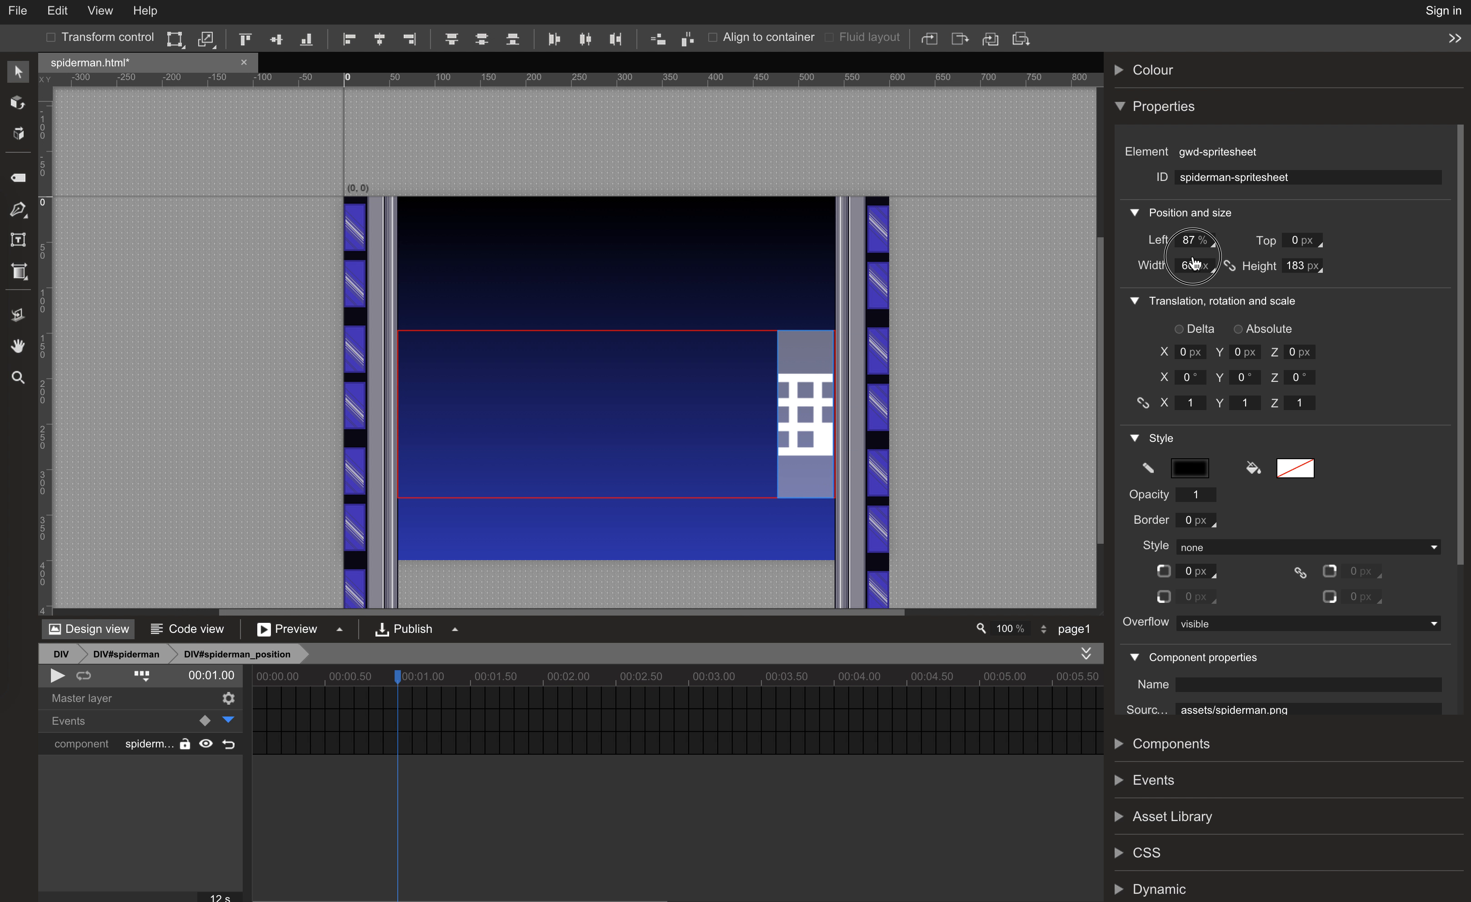
left_click_drag(1193, 260, 1188, 243)
Set the sprite sheet component's left position to -30 px.
left_click(1187, 241)
type("-30 p")
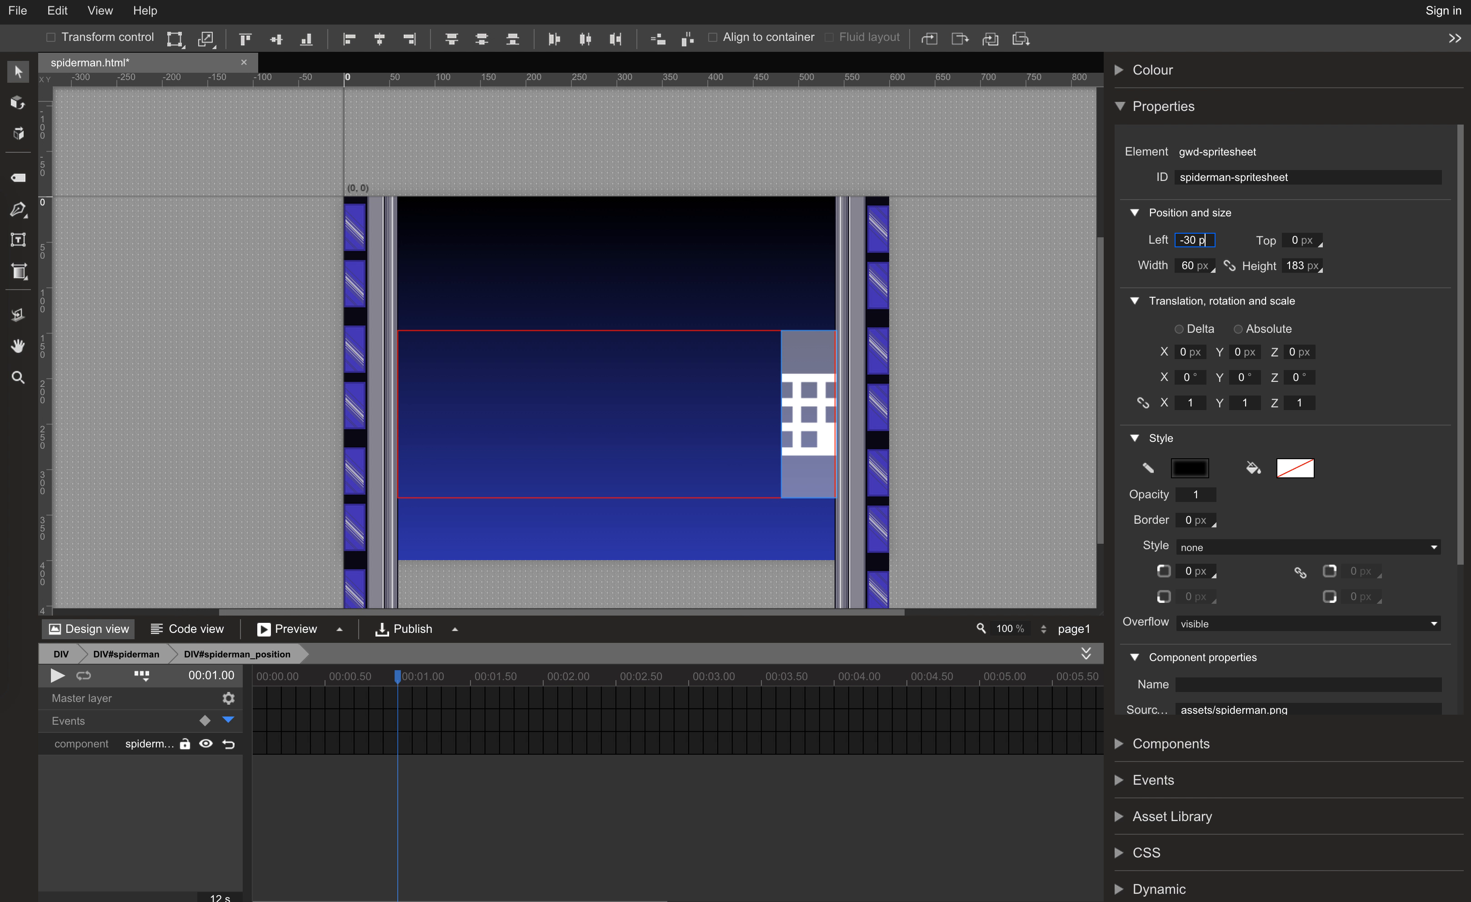
type("x")
key("Tab")
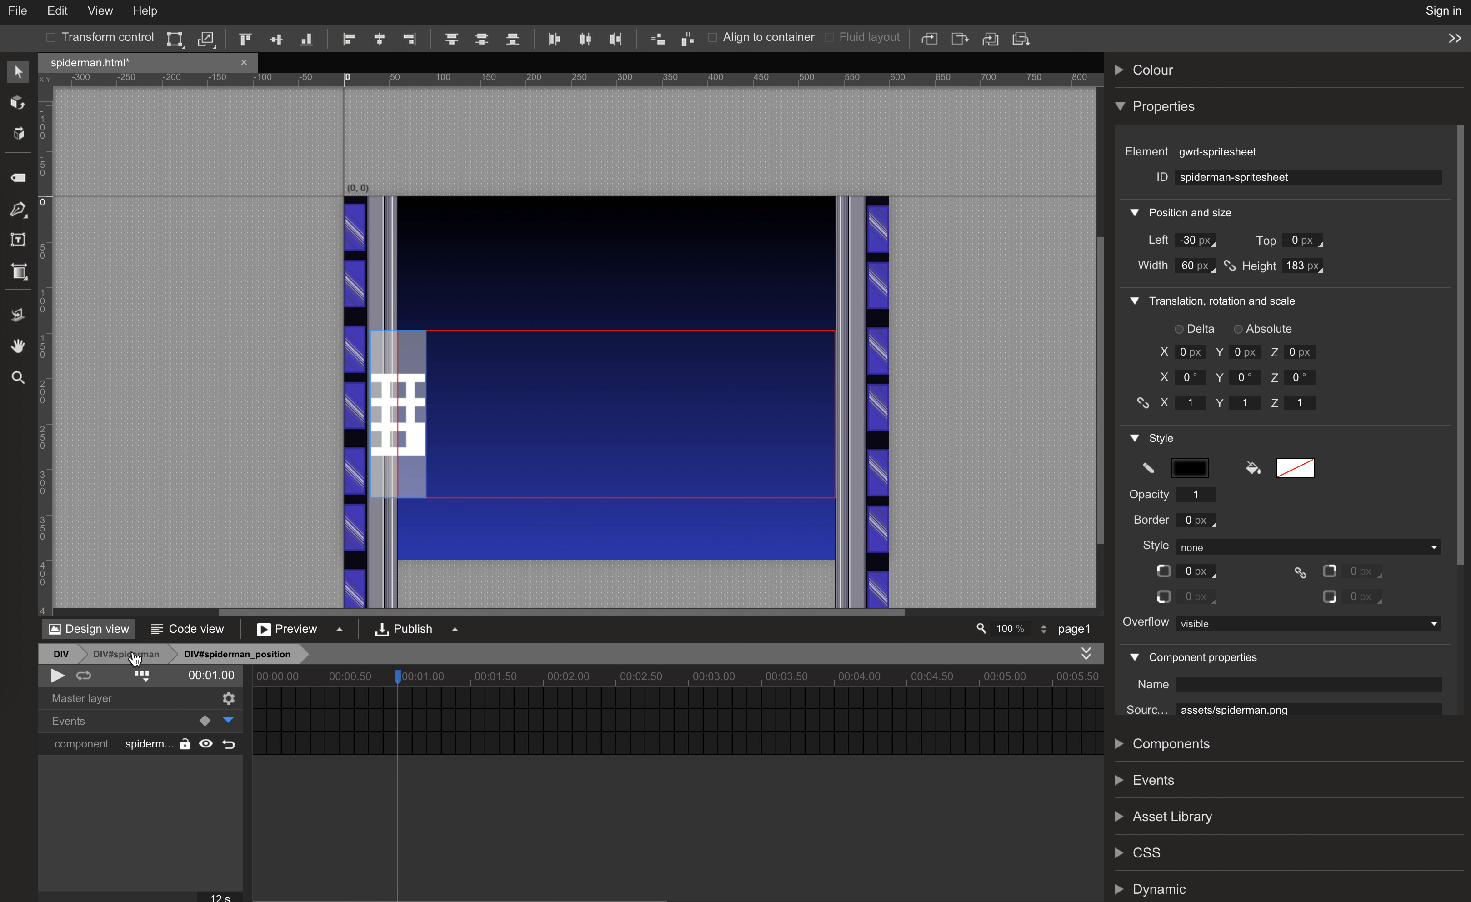
Return to the top-level div and set skyscraper_left's X translation to -30 px at its 1-second and 0-second keyframes.
left_click(134, 655)
left_click(62, 654)
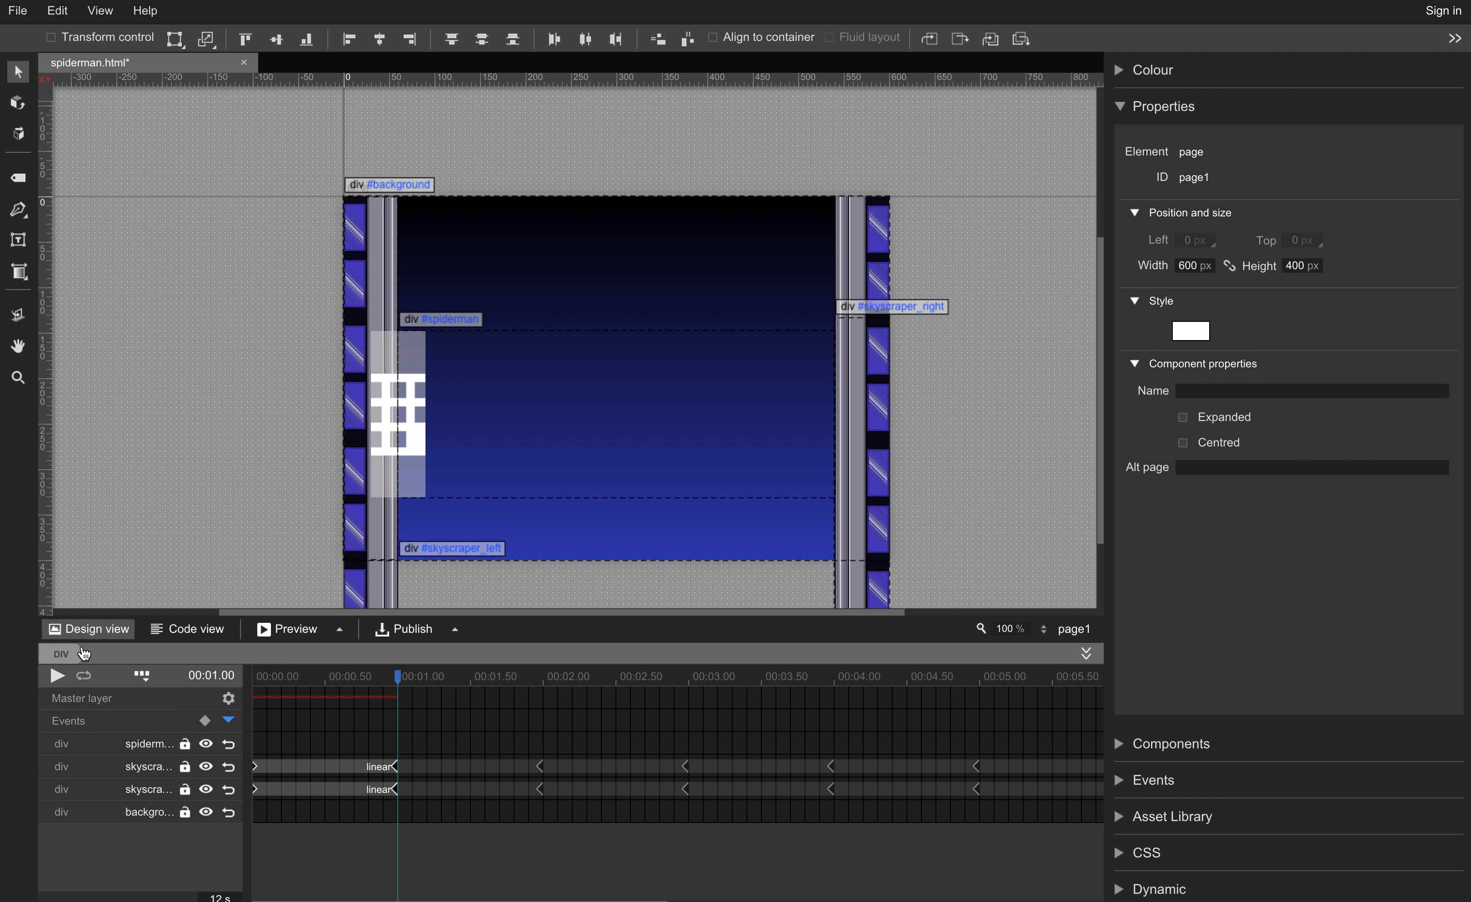
left_click(362, 294)
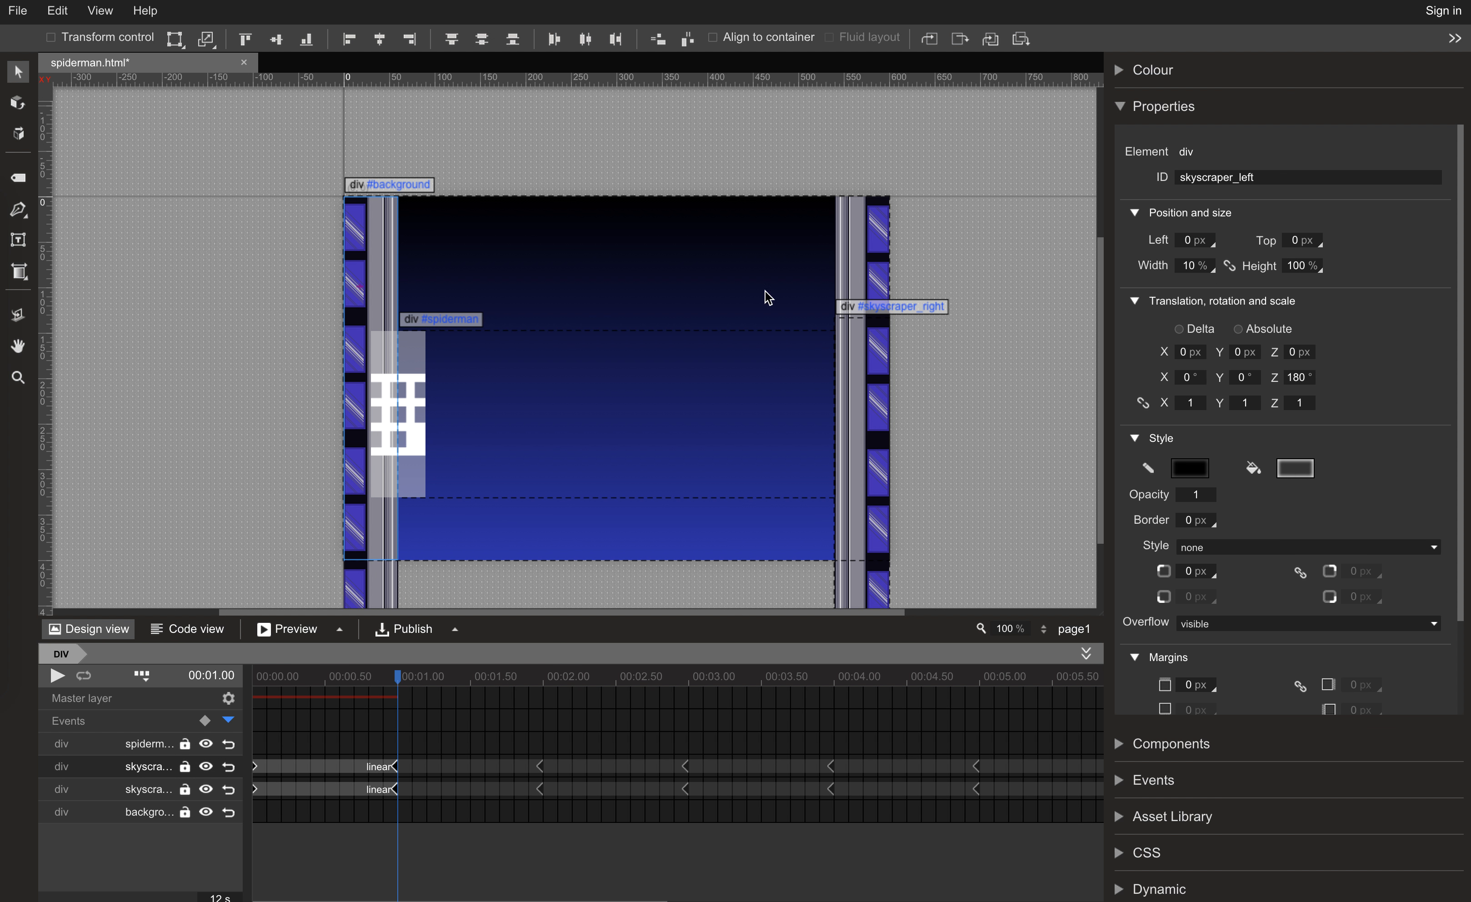
left_click(1186, 353)
type("-30")
key("Tab")
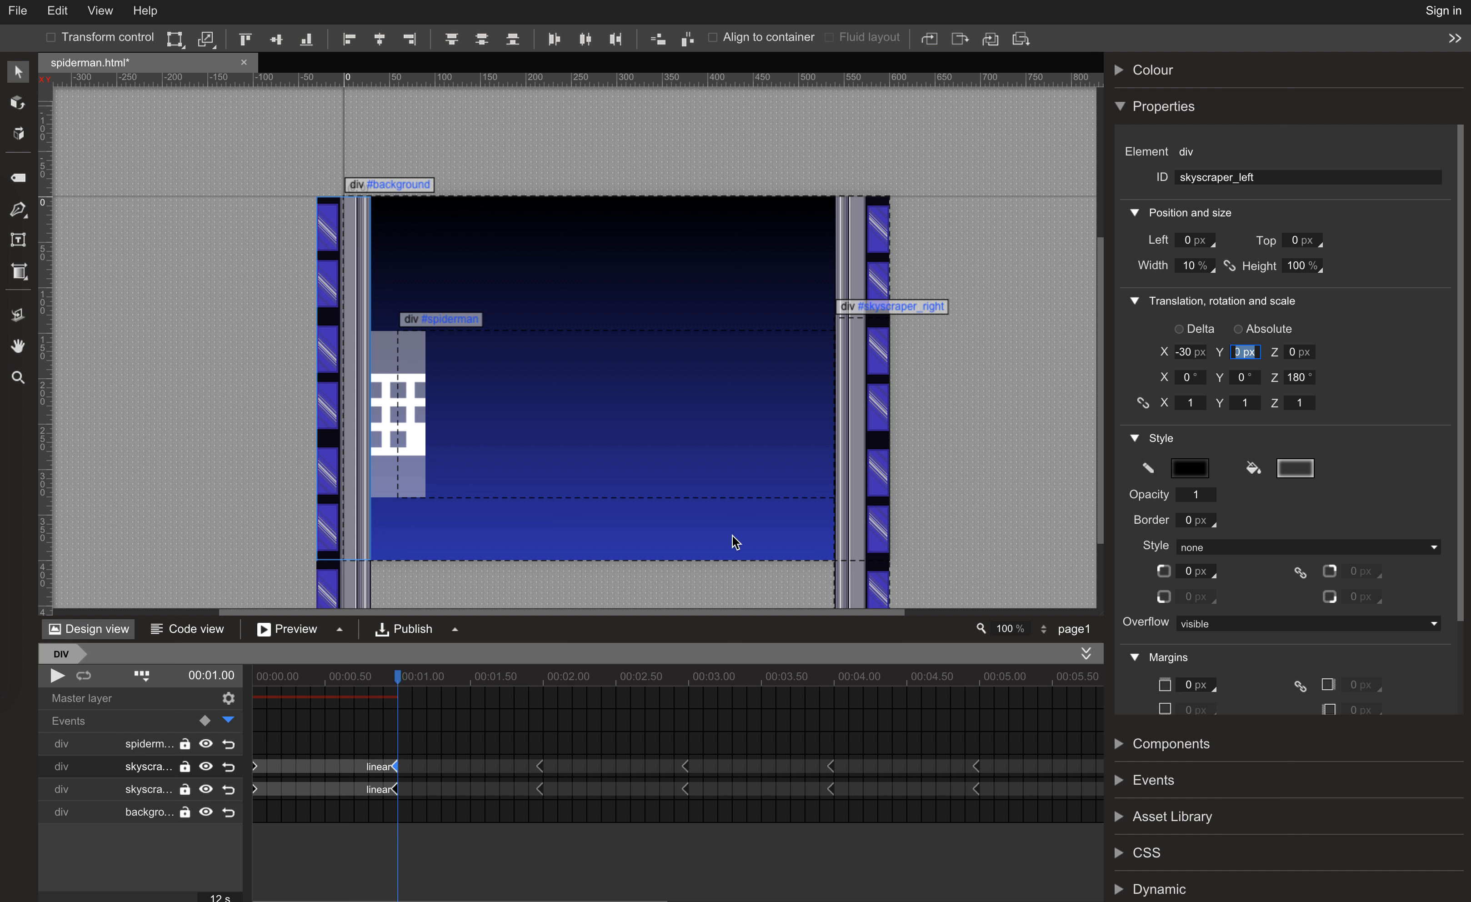
left_click(256, 767)
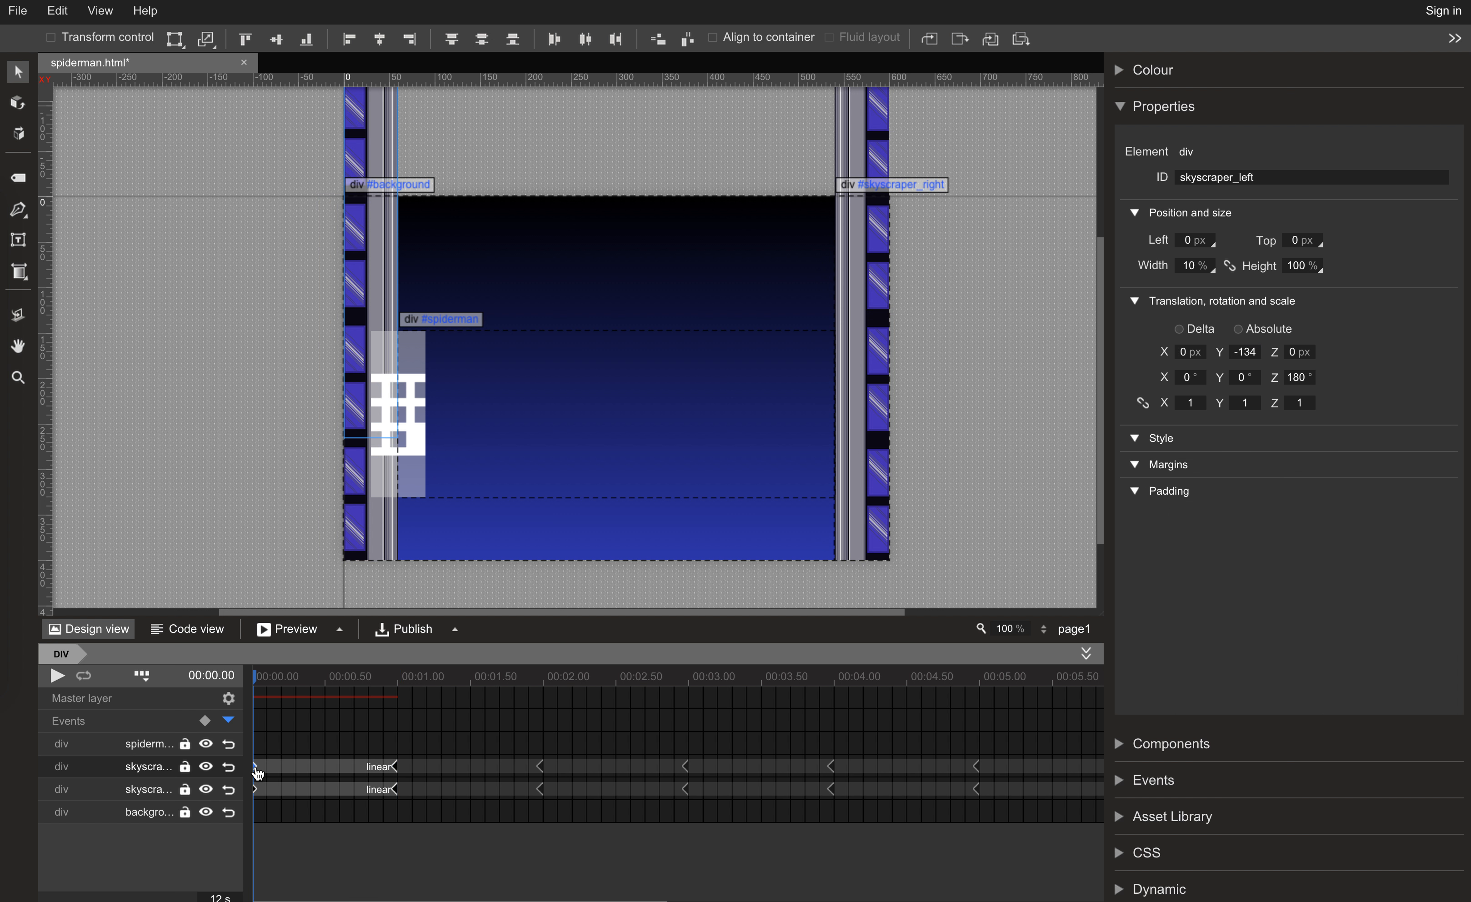
left_click(1182, 353)
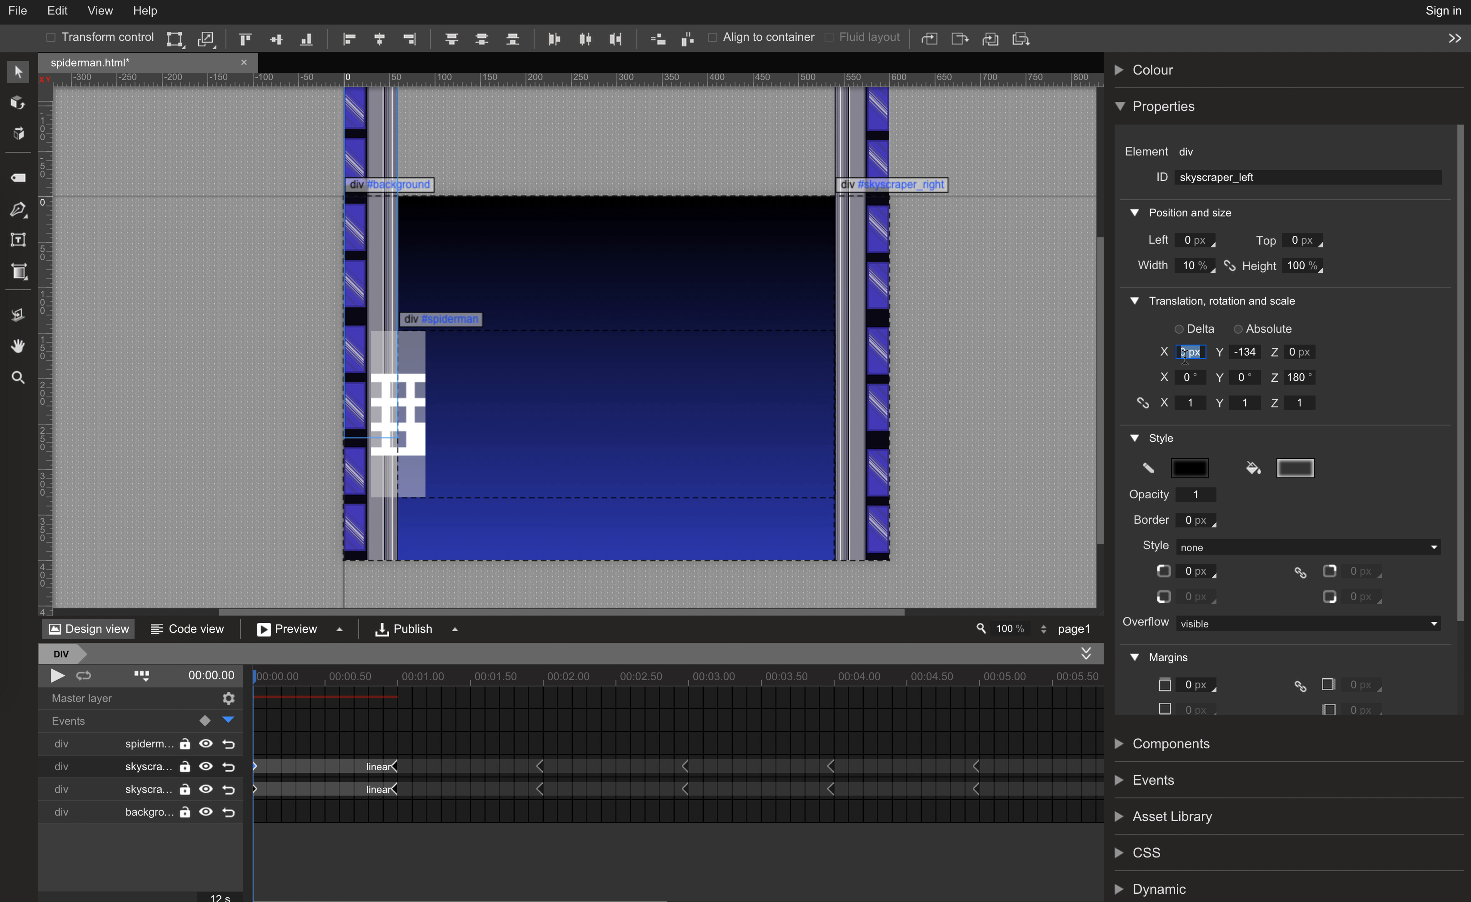
type("-30")
key("Tab")
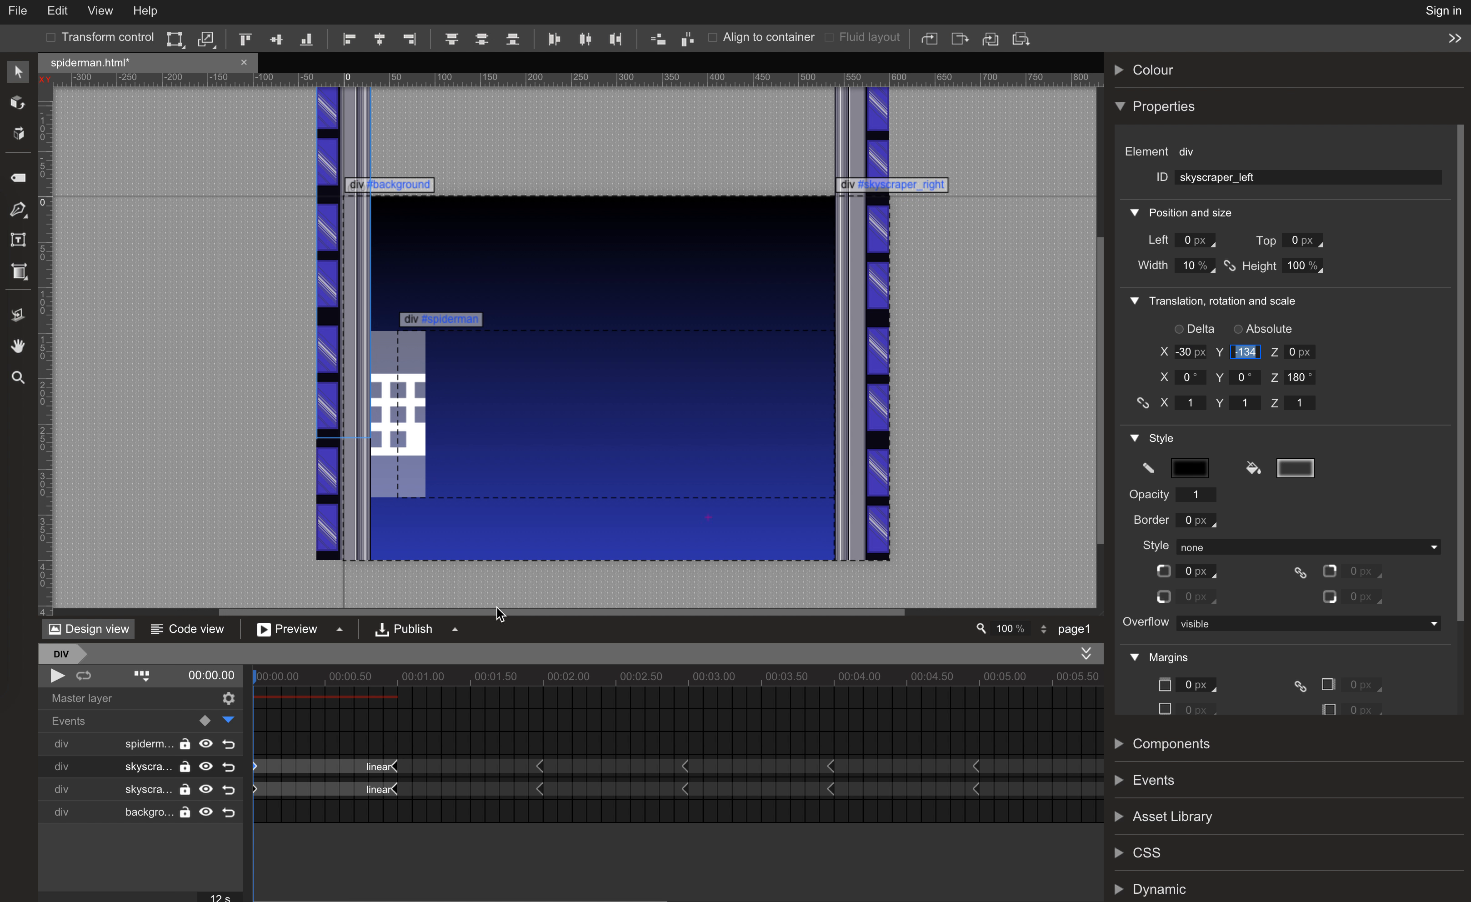
Set skyscraper_right's X translation to 30 px at its 0-second and 1-second keyframes.
left_click(257, 791)
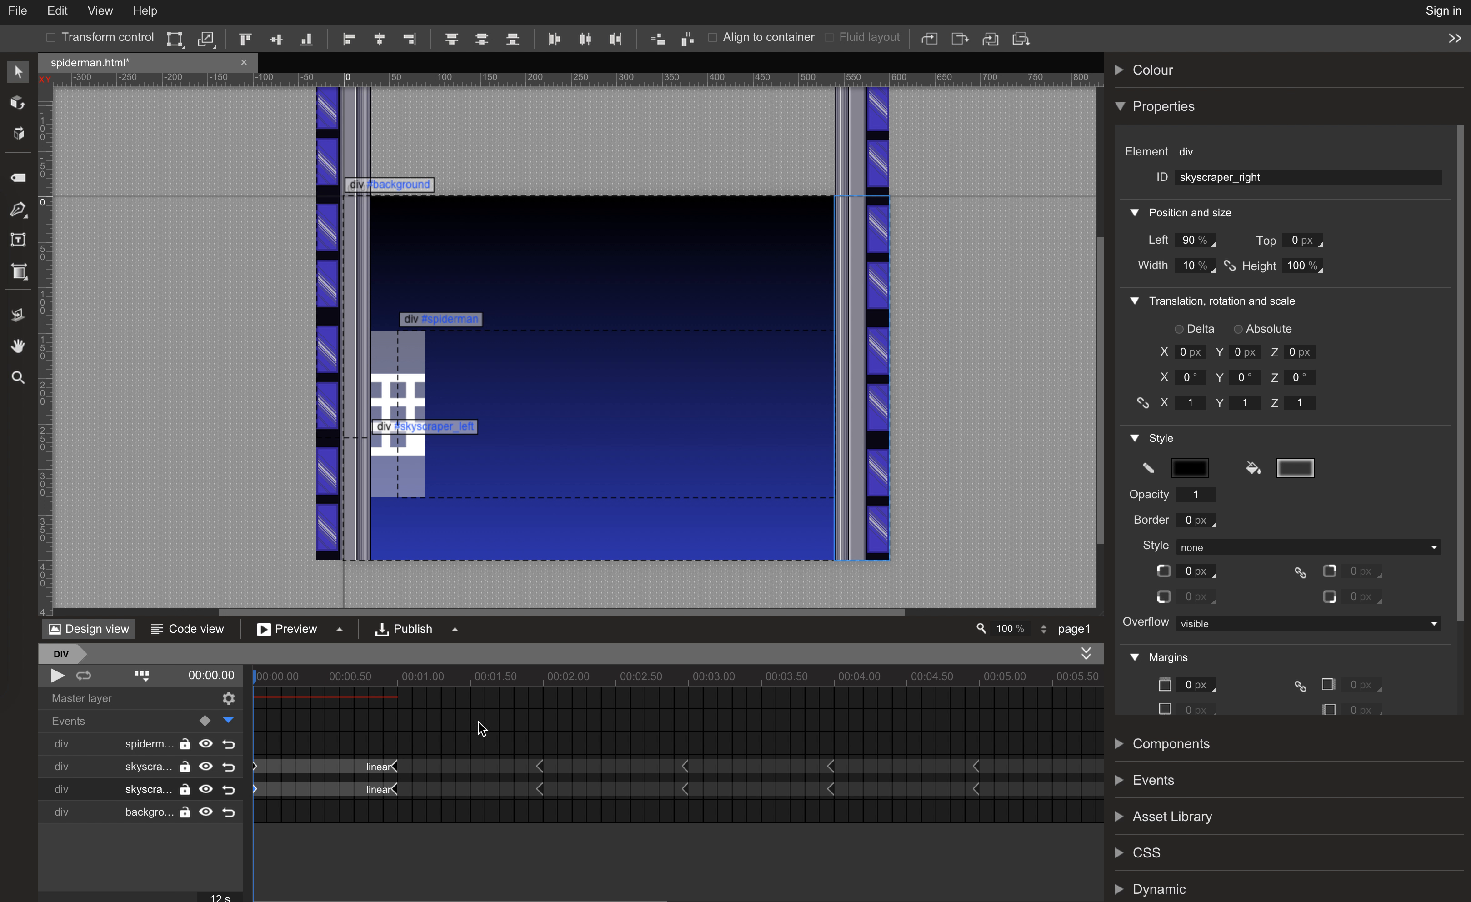
left_click(1187, 356)
type("30")
key("Tab")
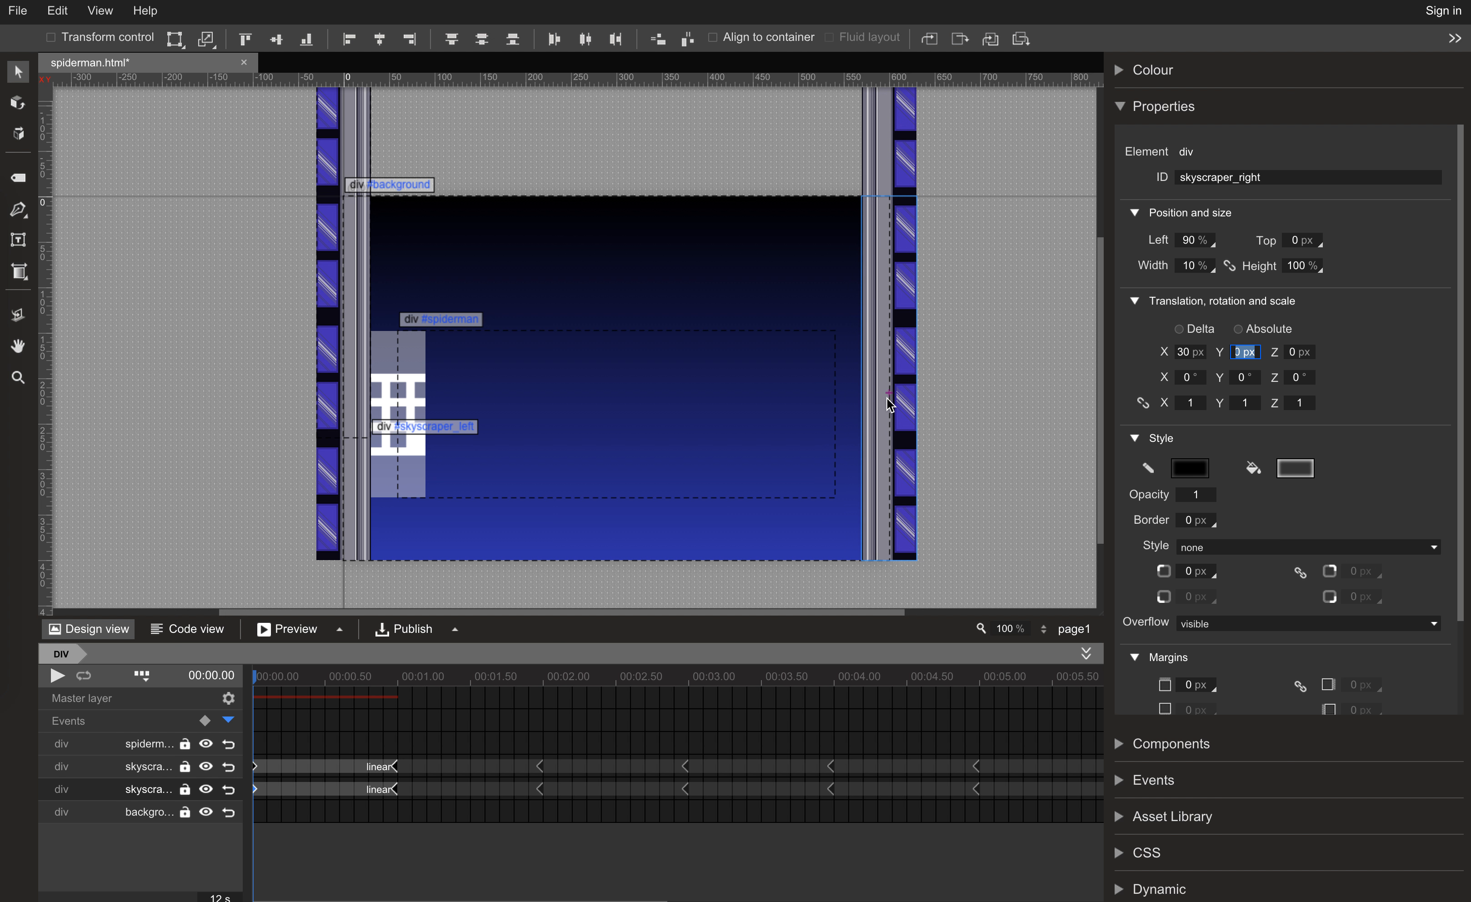
left_click(395, 790)
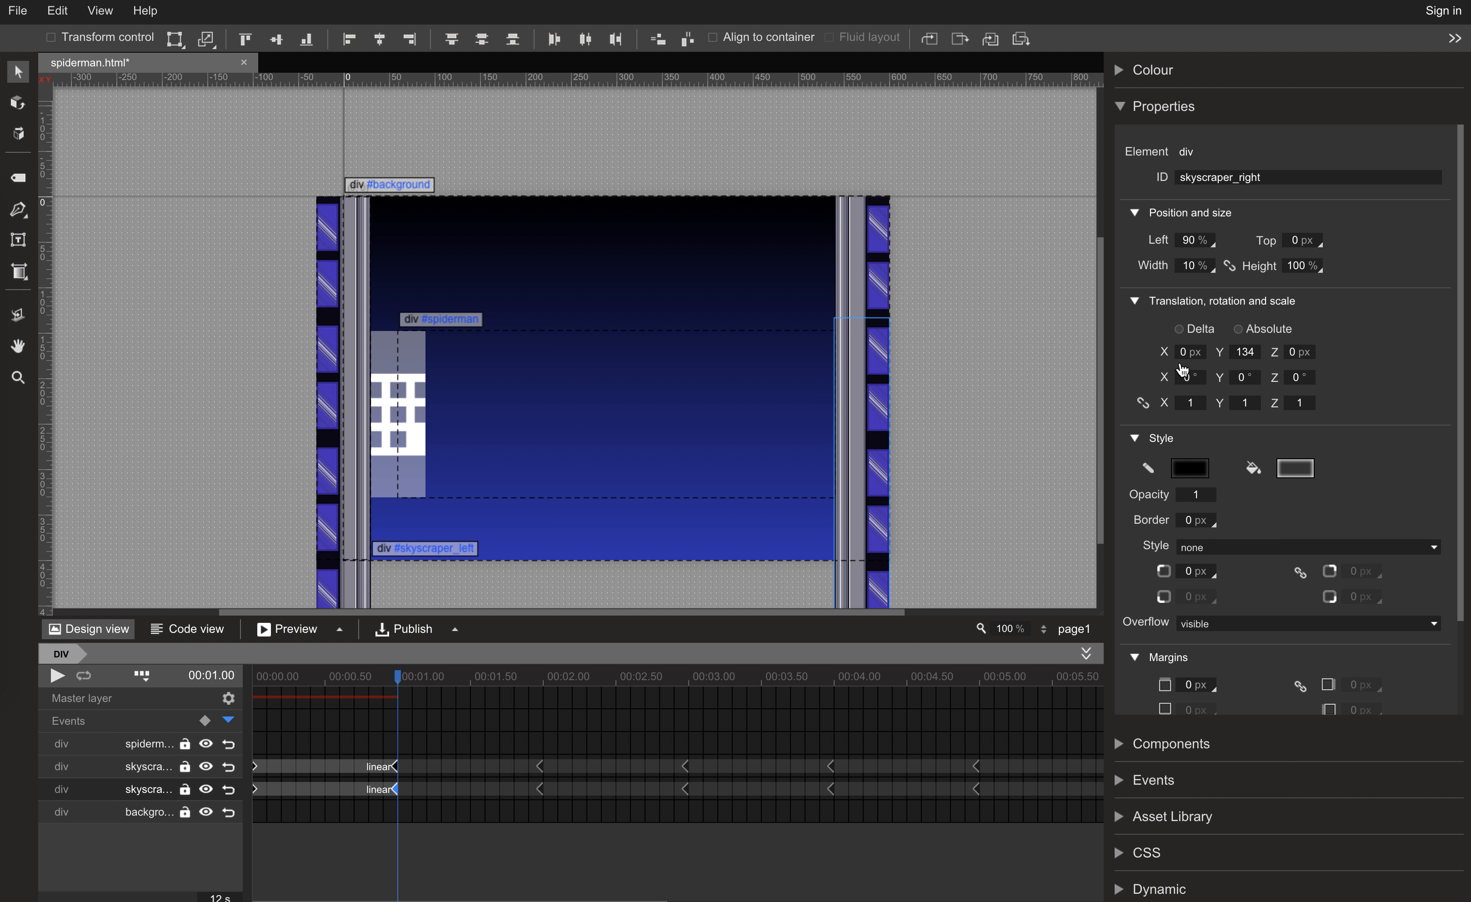
left_click(1189, 352)
type("30")
key("Tab")
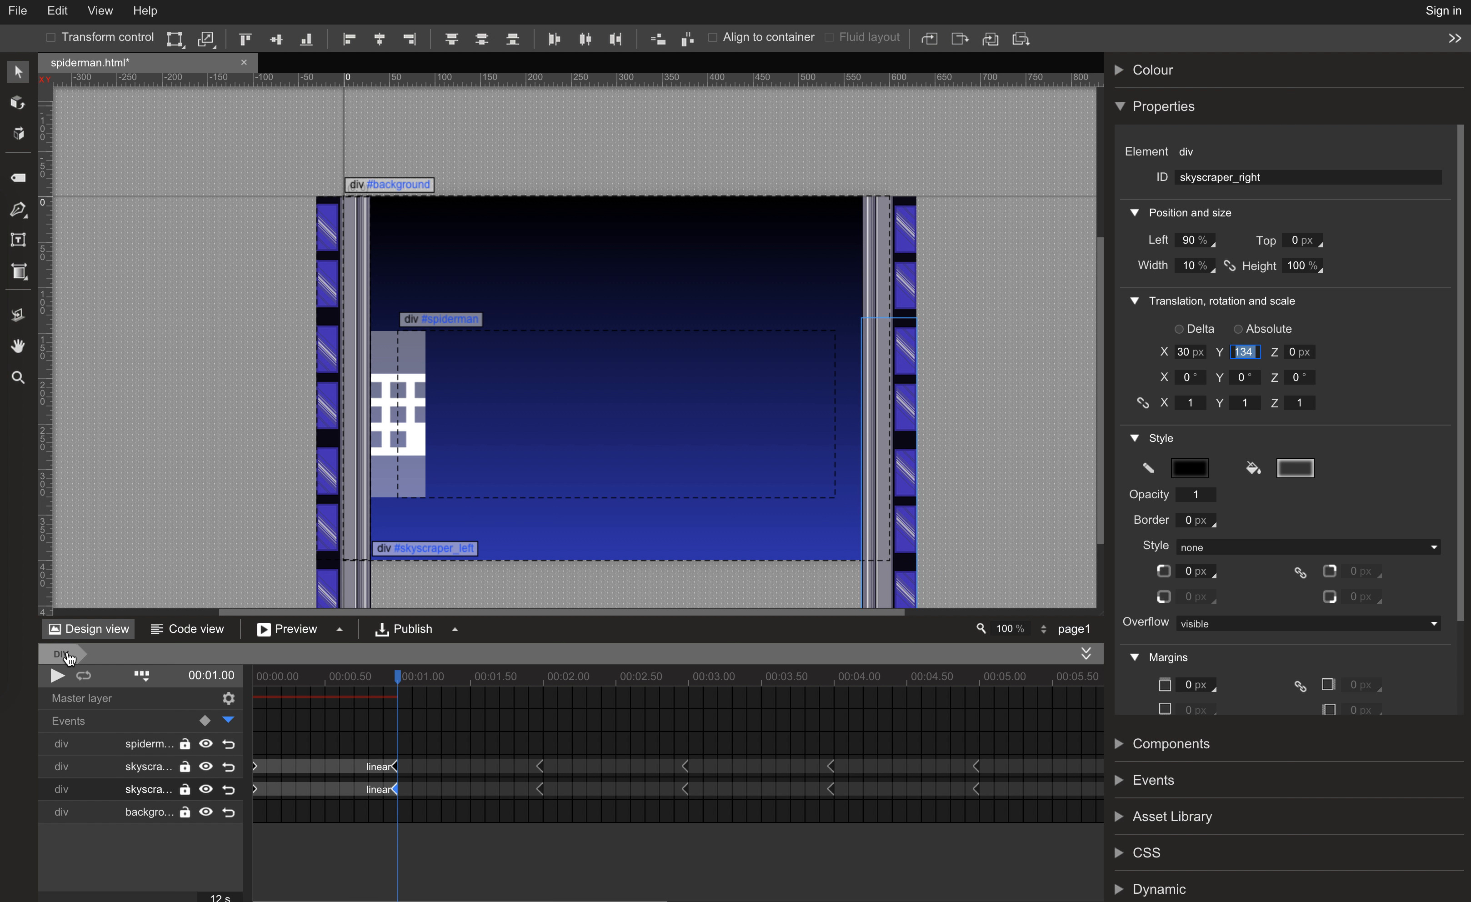
Open the spiderman div and insert keyframes for spiderman_position at 0, 1.5 and 3 seconds.
left_click(158, 212)
double_click(483, 415)
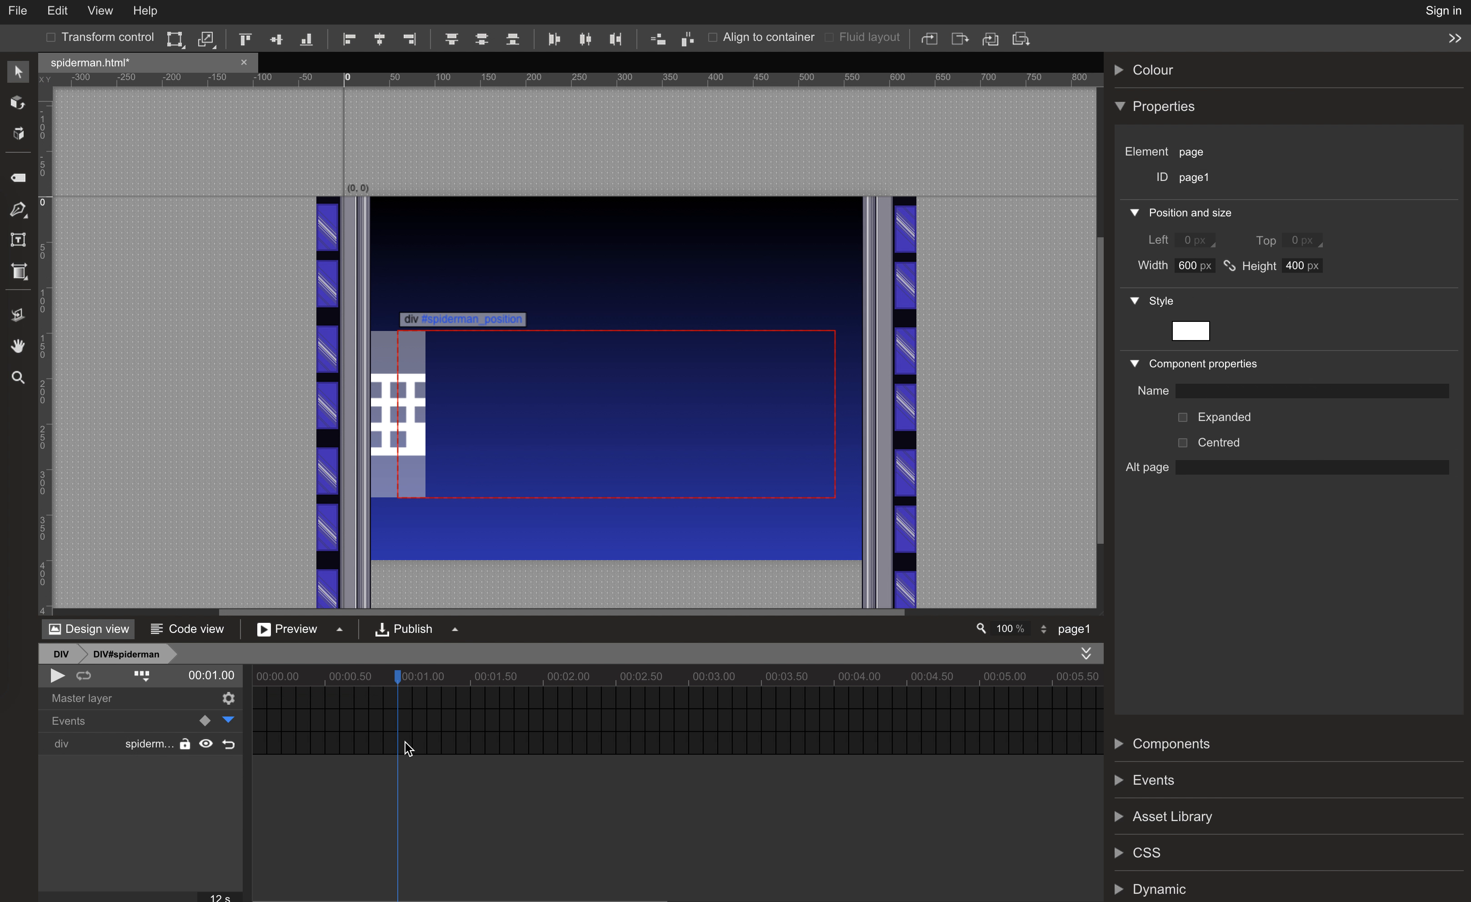
left_click(271, 747)
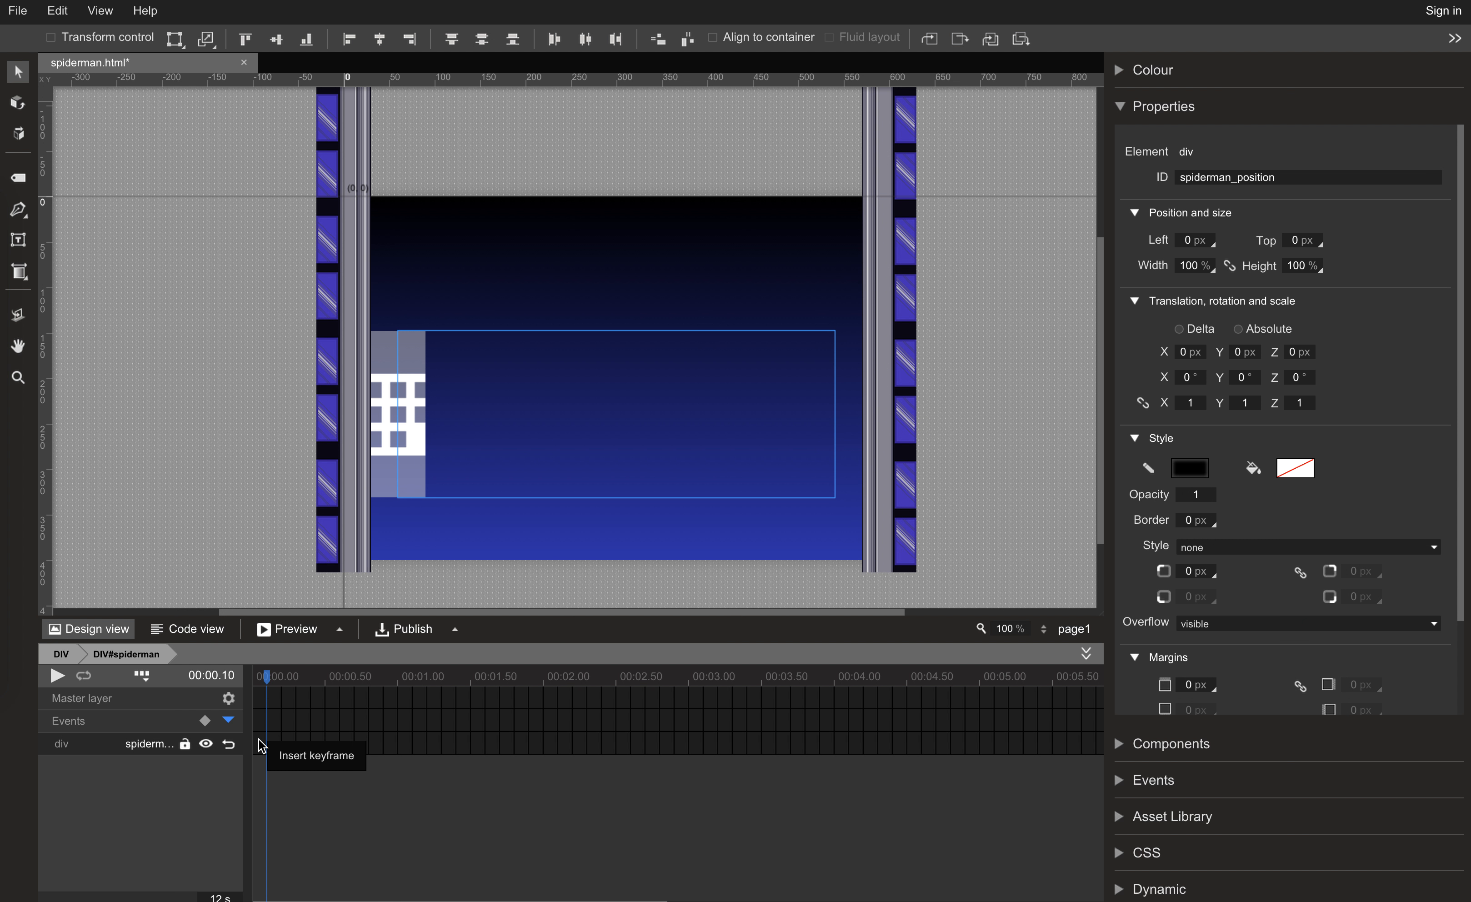
left_click(256, 745)
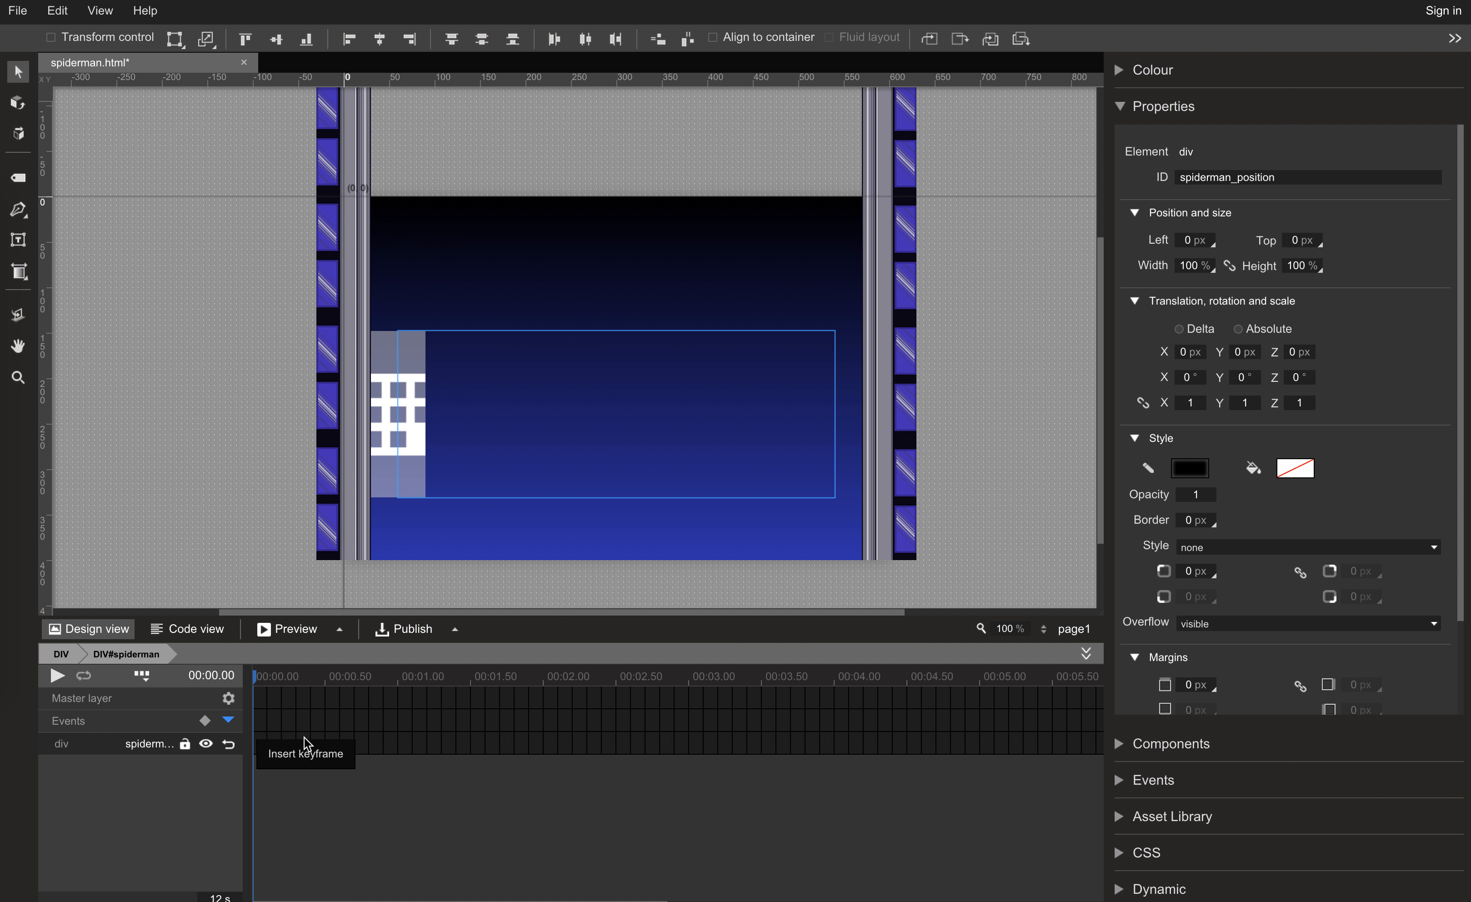
left_click(398, 747)
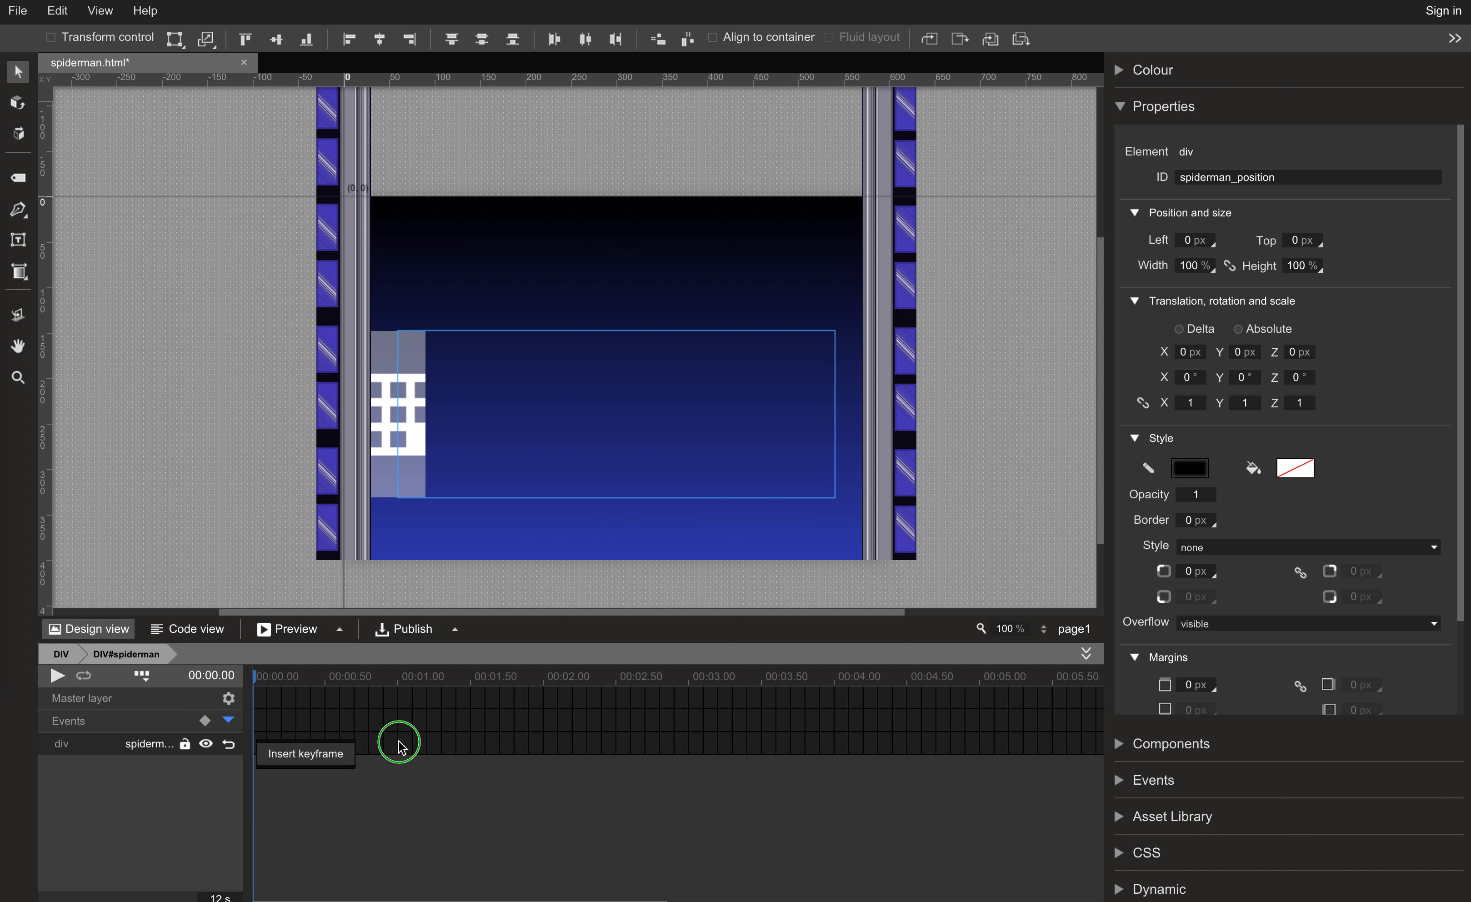
left_click(470, 736)
left_click(483, 753)
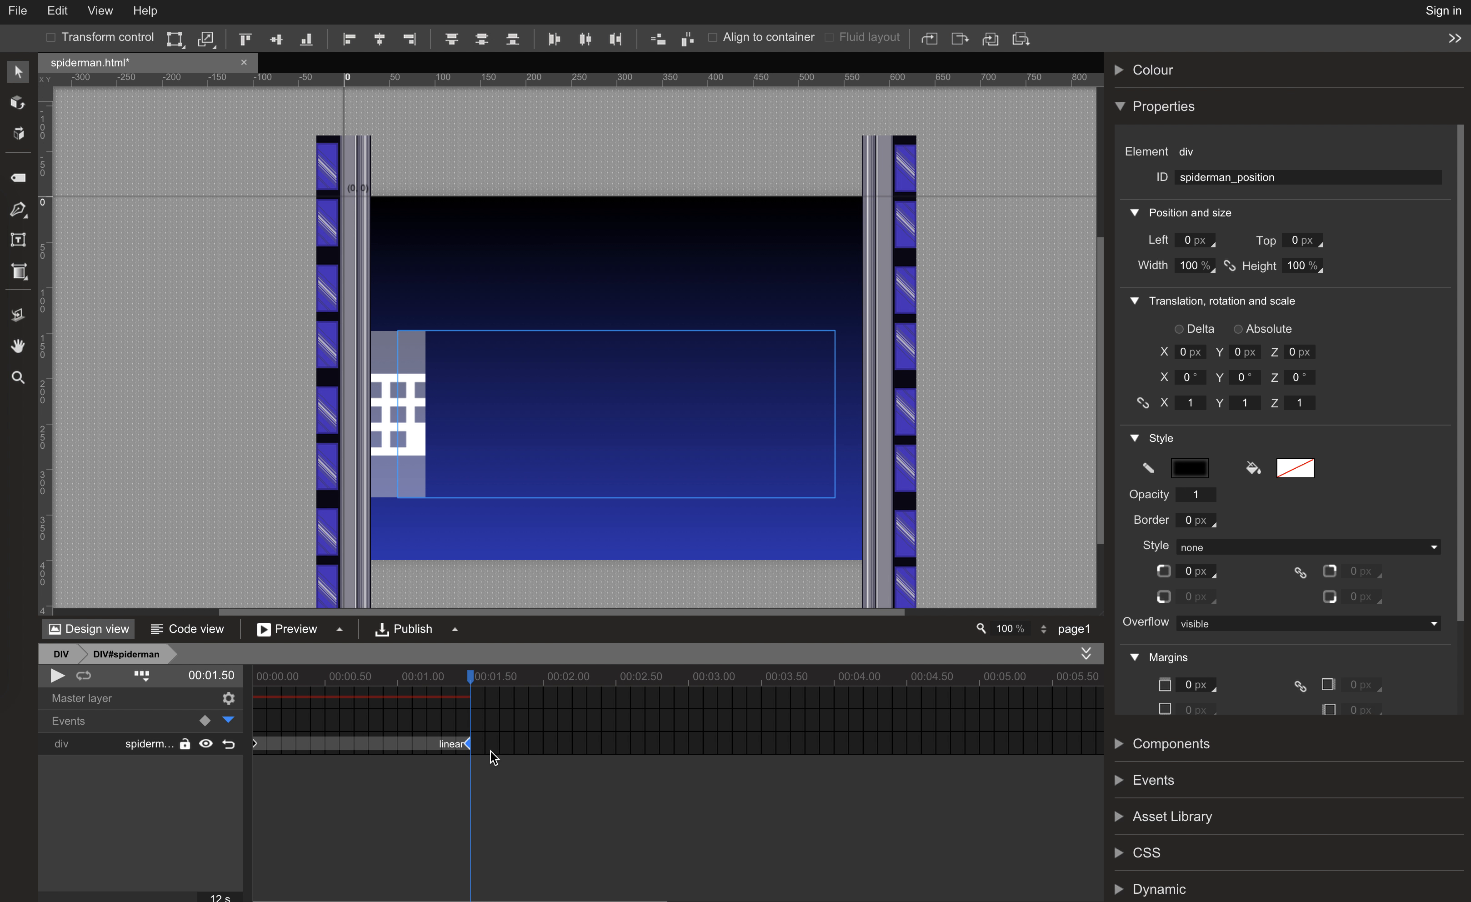
left_click(693, 747)
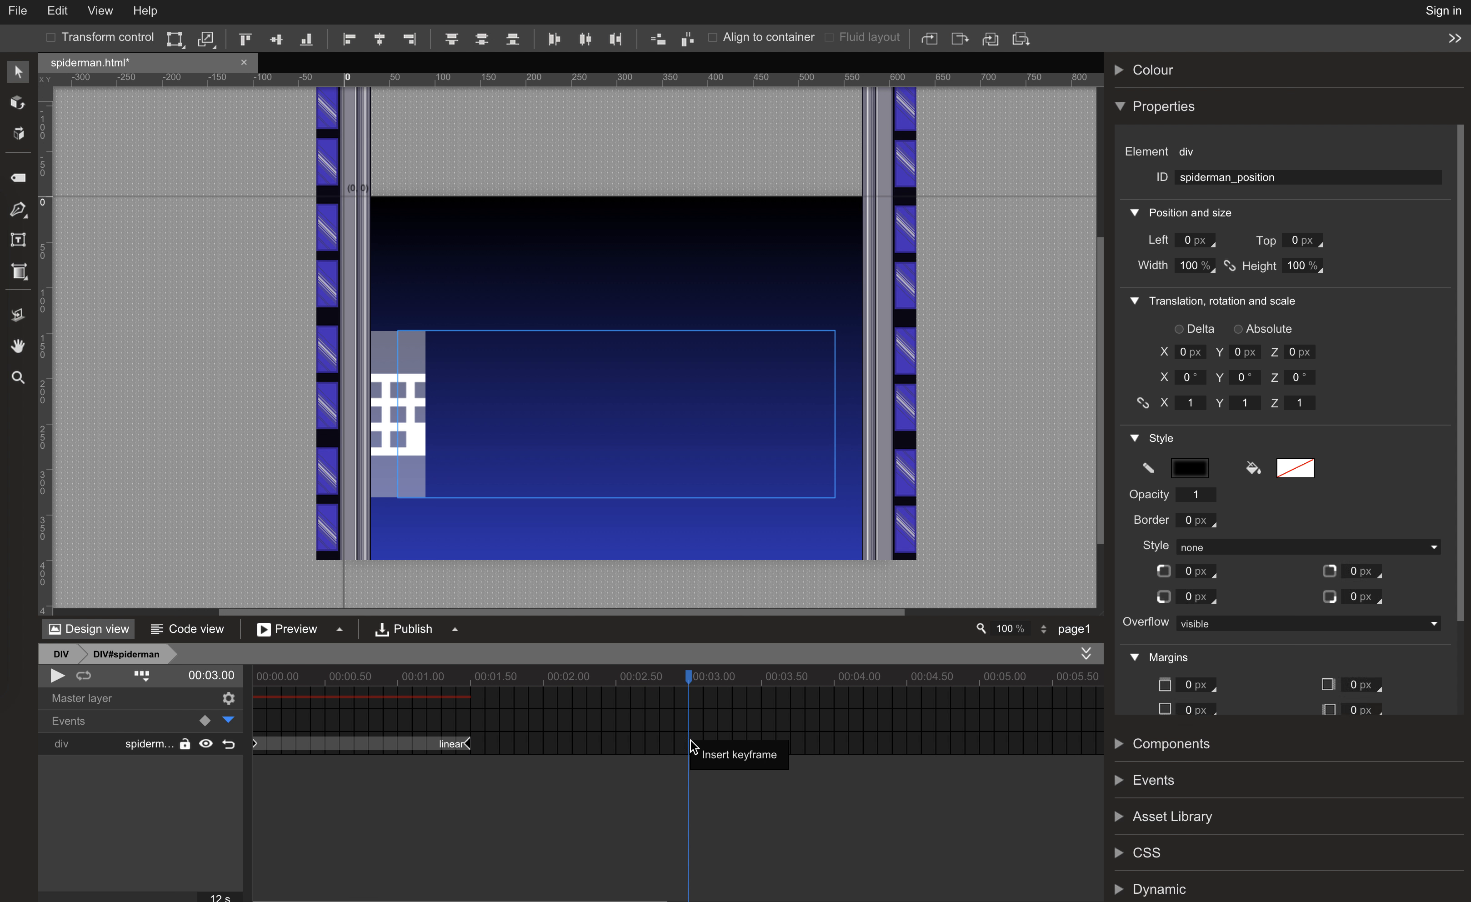
left_click(705, 751)
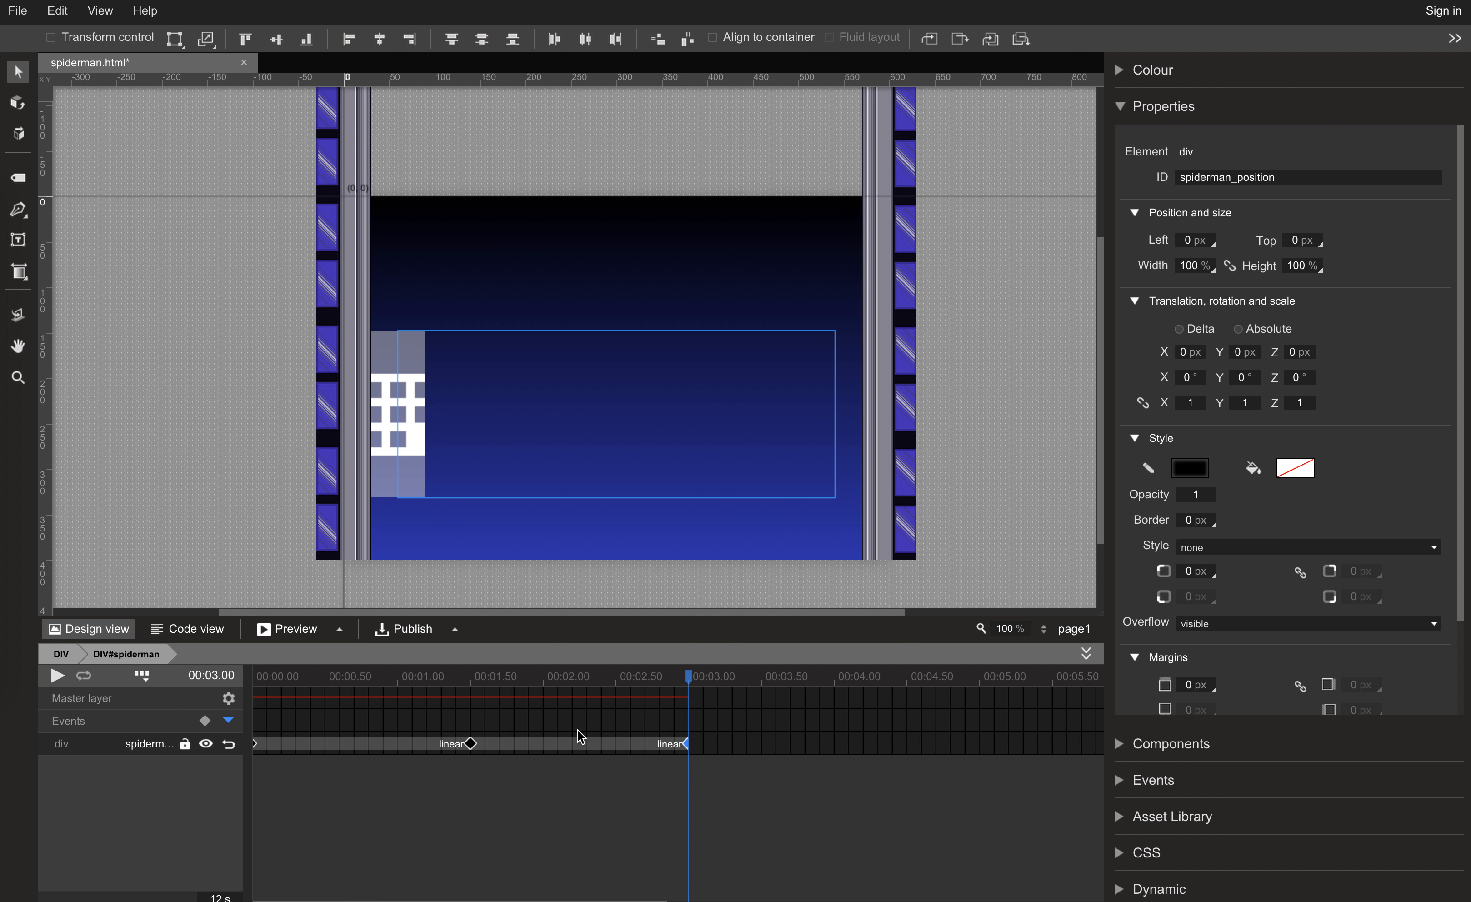
Set spiderman_position's X translation to 999 px at its 1.5-second keyframe.
left_click(471, 744)
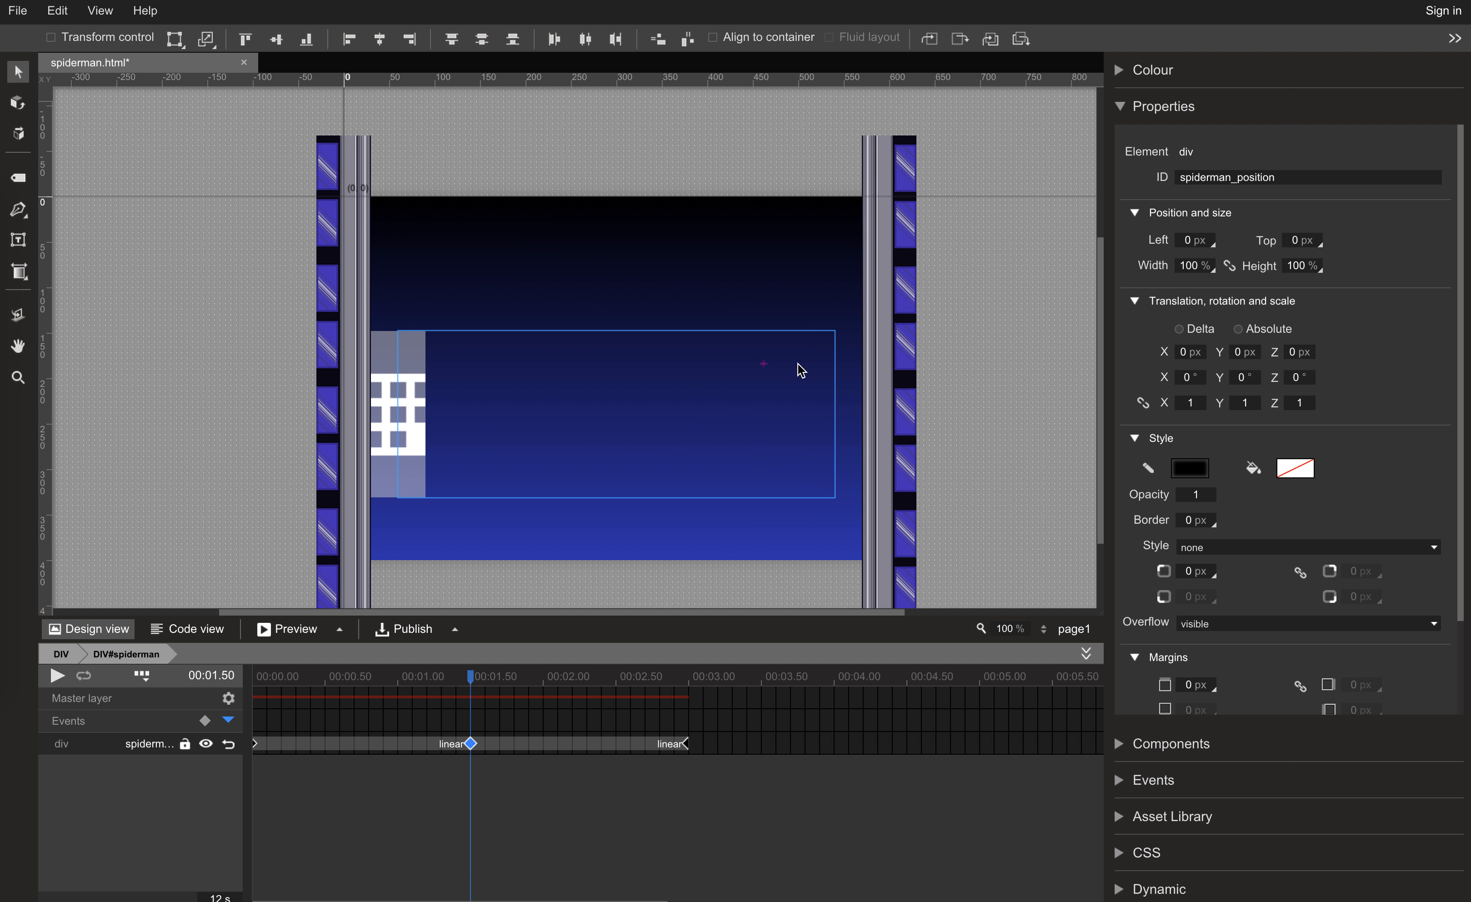
left_click(1184, 353)
type("1")
key("Tab")
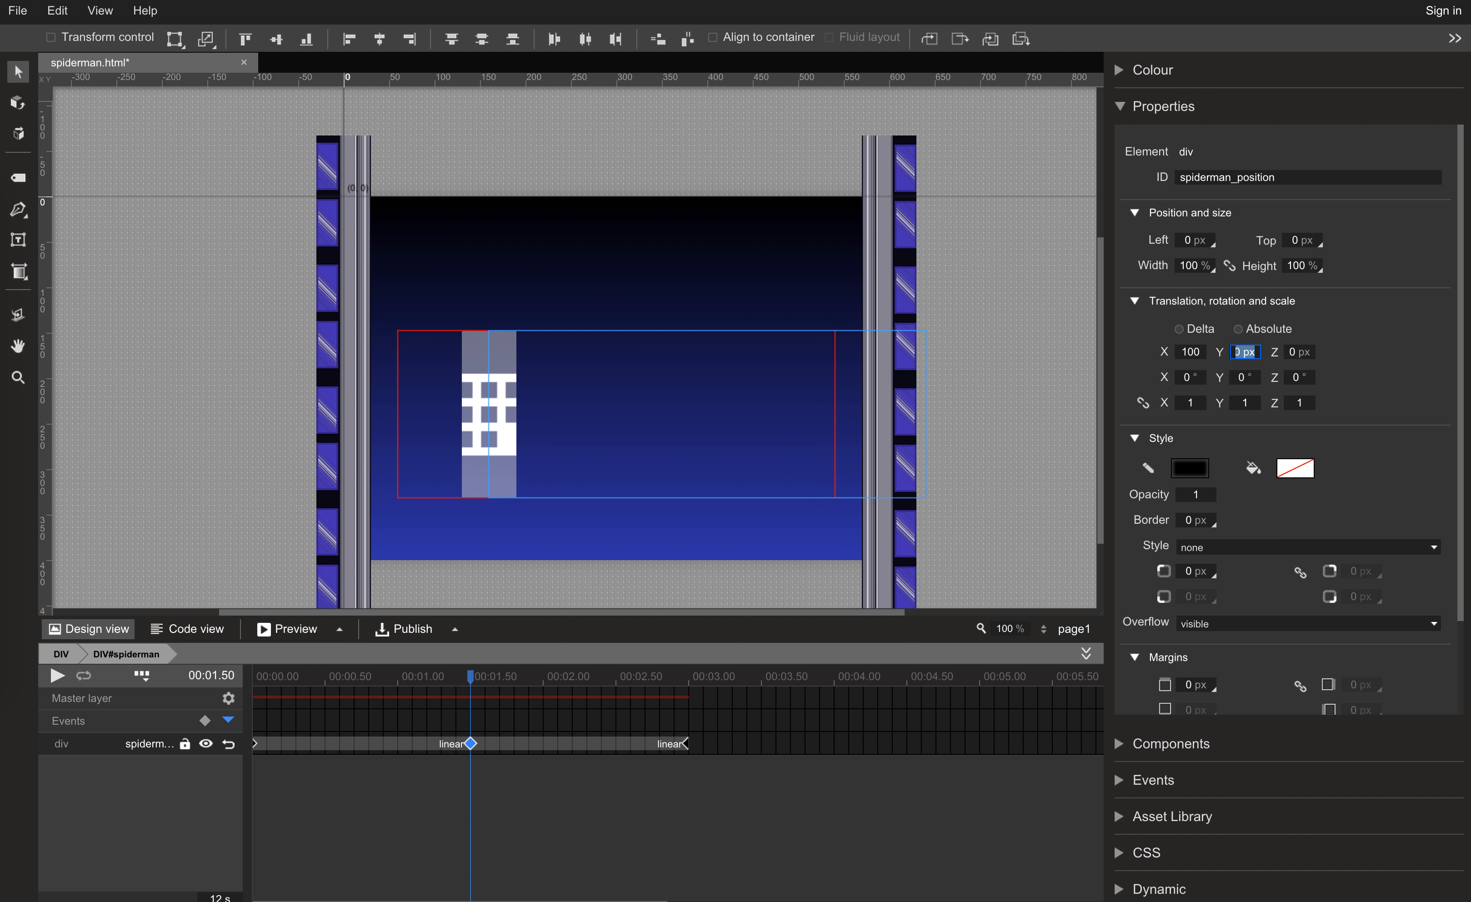
left_click(1190, 351)
type("999")
key("Tab")
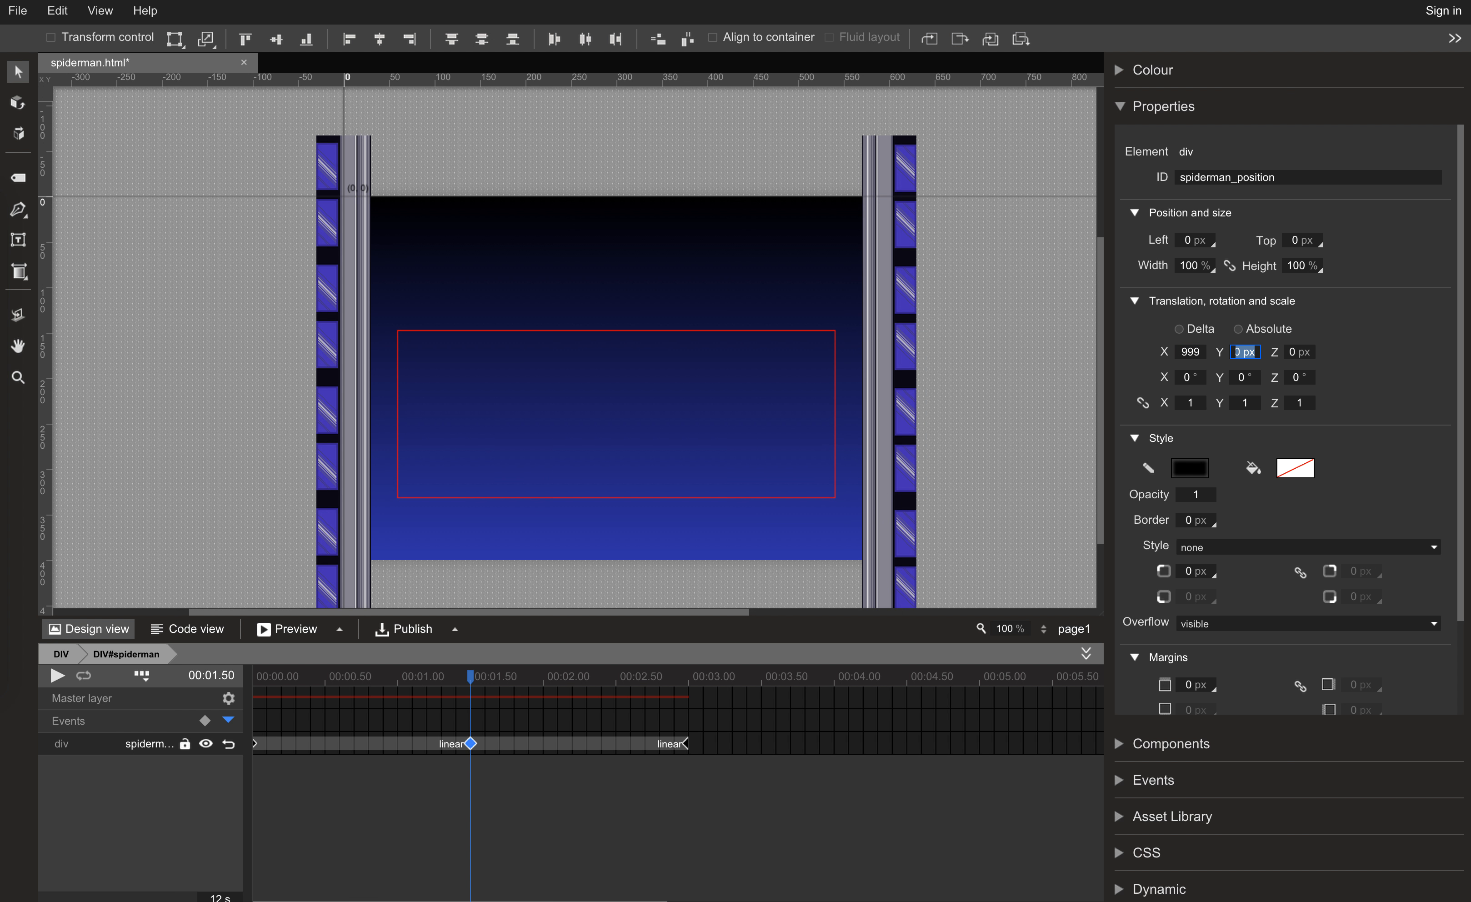
Replace 999px with 100% in the code of the sprite animation's 50% keyframe and reopen the spiderman div in the design view.
left_click(187, 628)
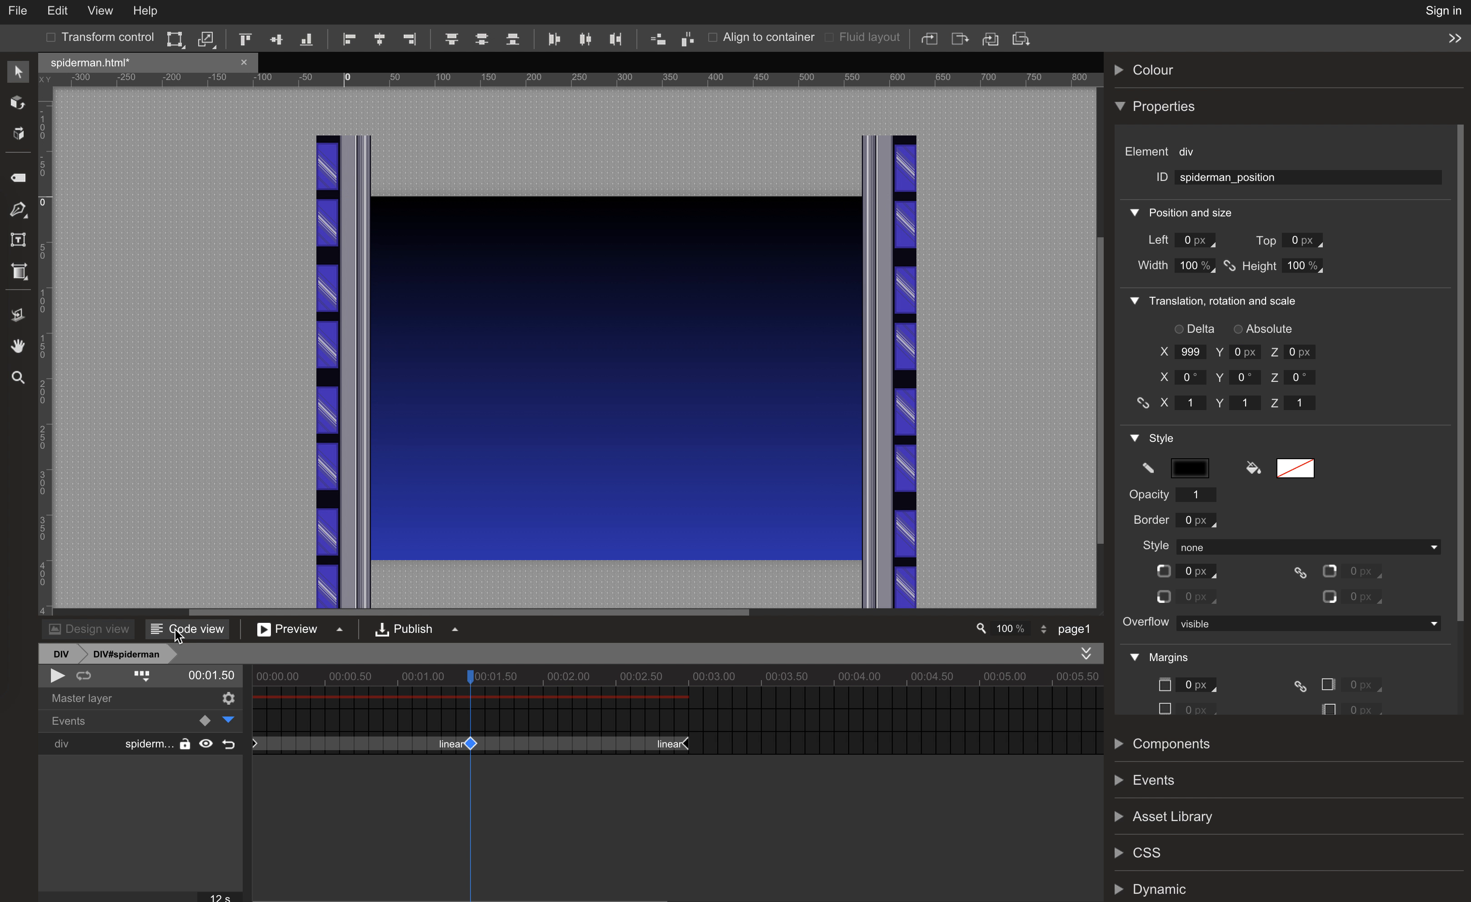
scroll(193, 447, "down", 20)
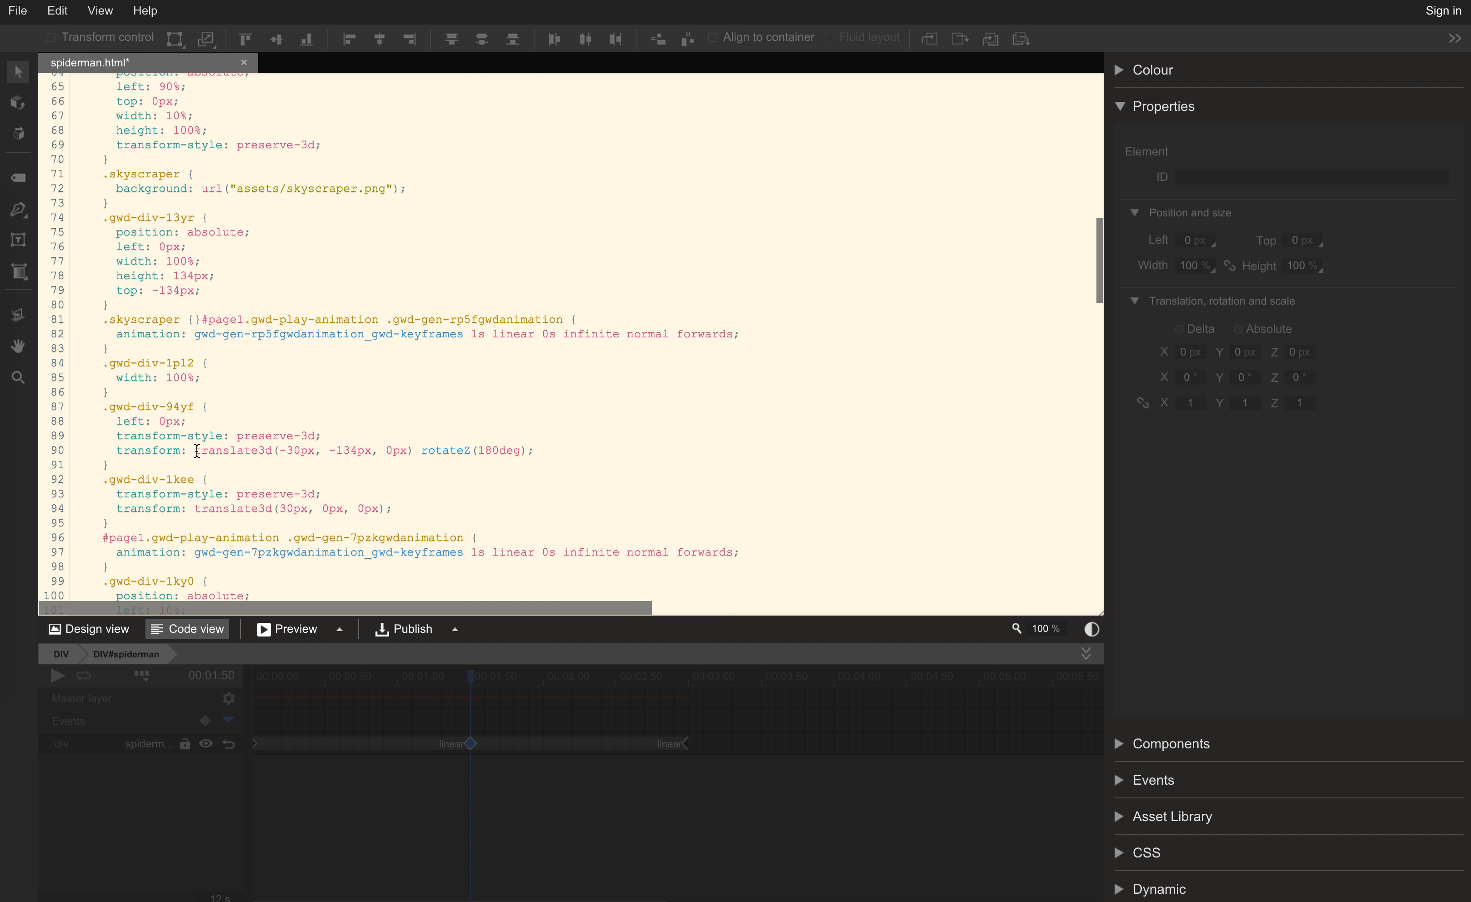
scroll(208, 464, "down", 14)
scroll(218, 463, "up", 8)
scroll(219, 463, "up", 2)
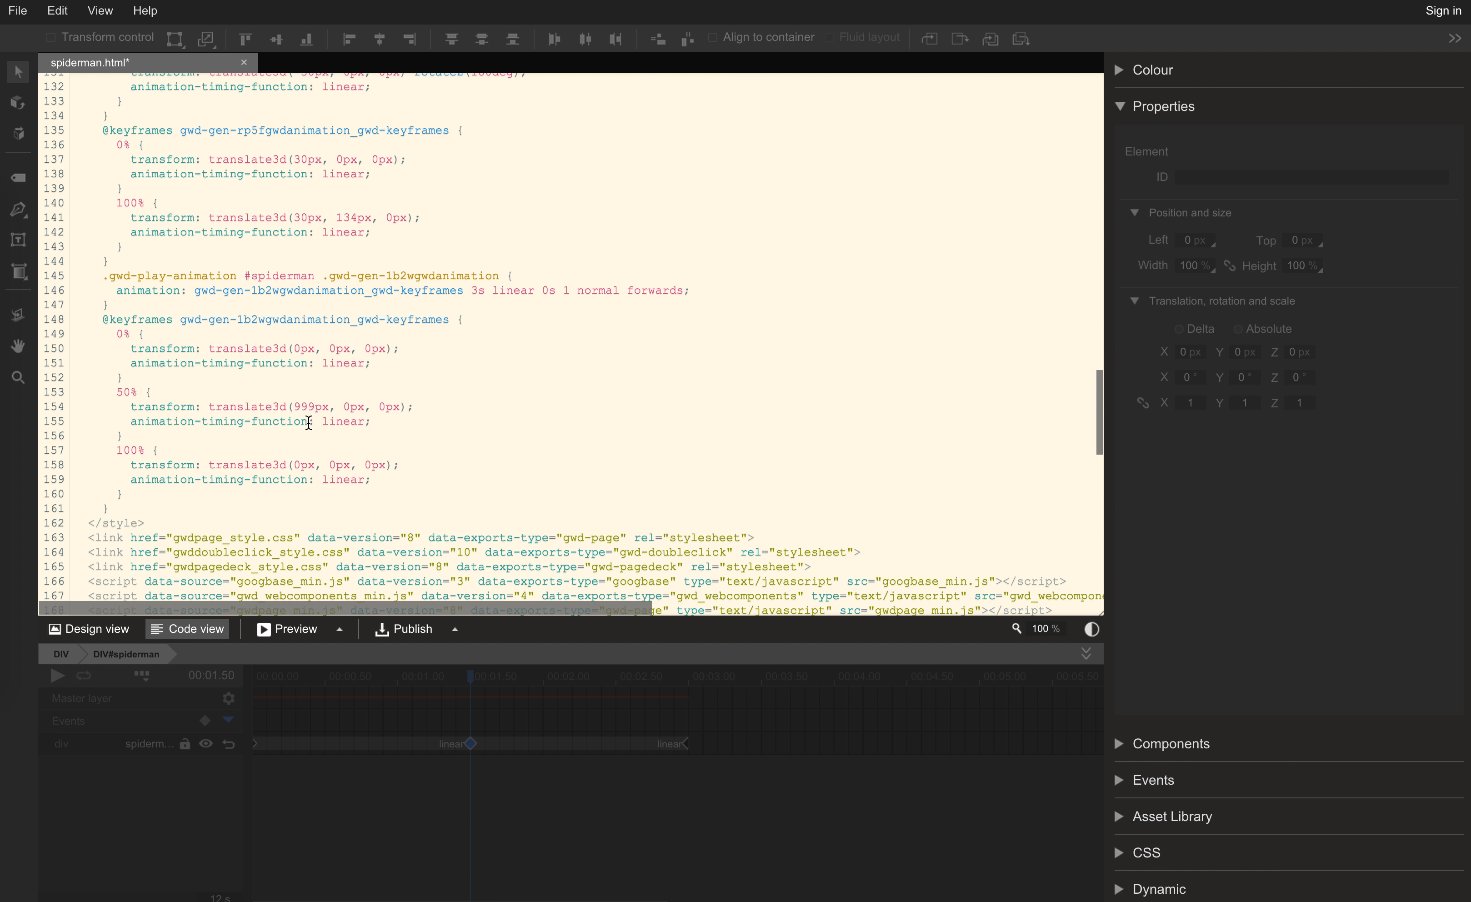
double_click(301, 405)
type("100%")
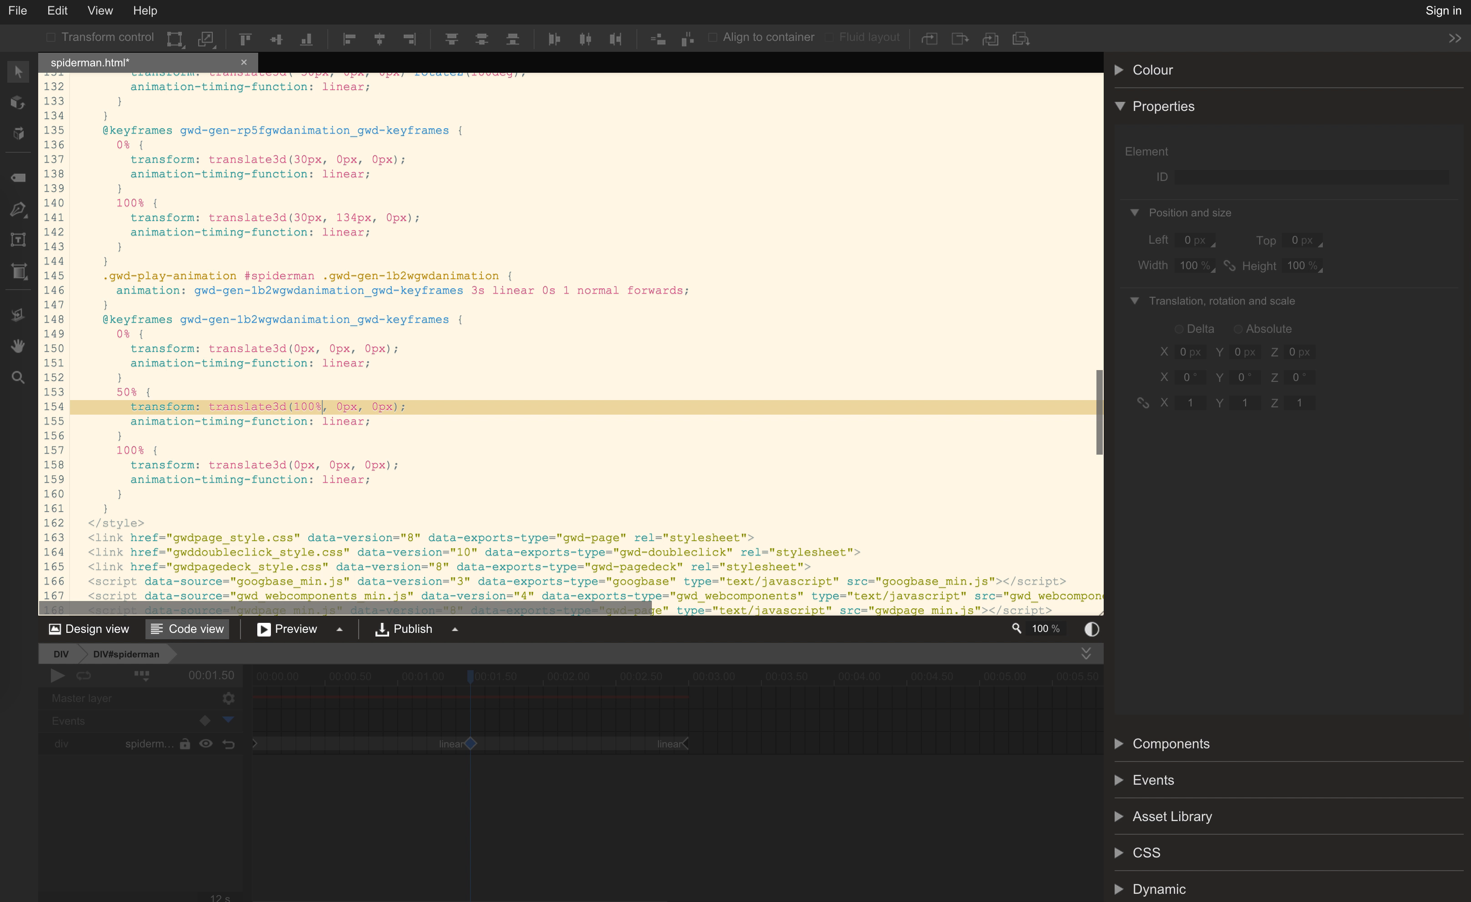
left_click(107, 628)
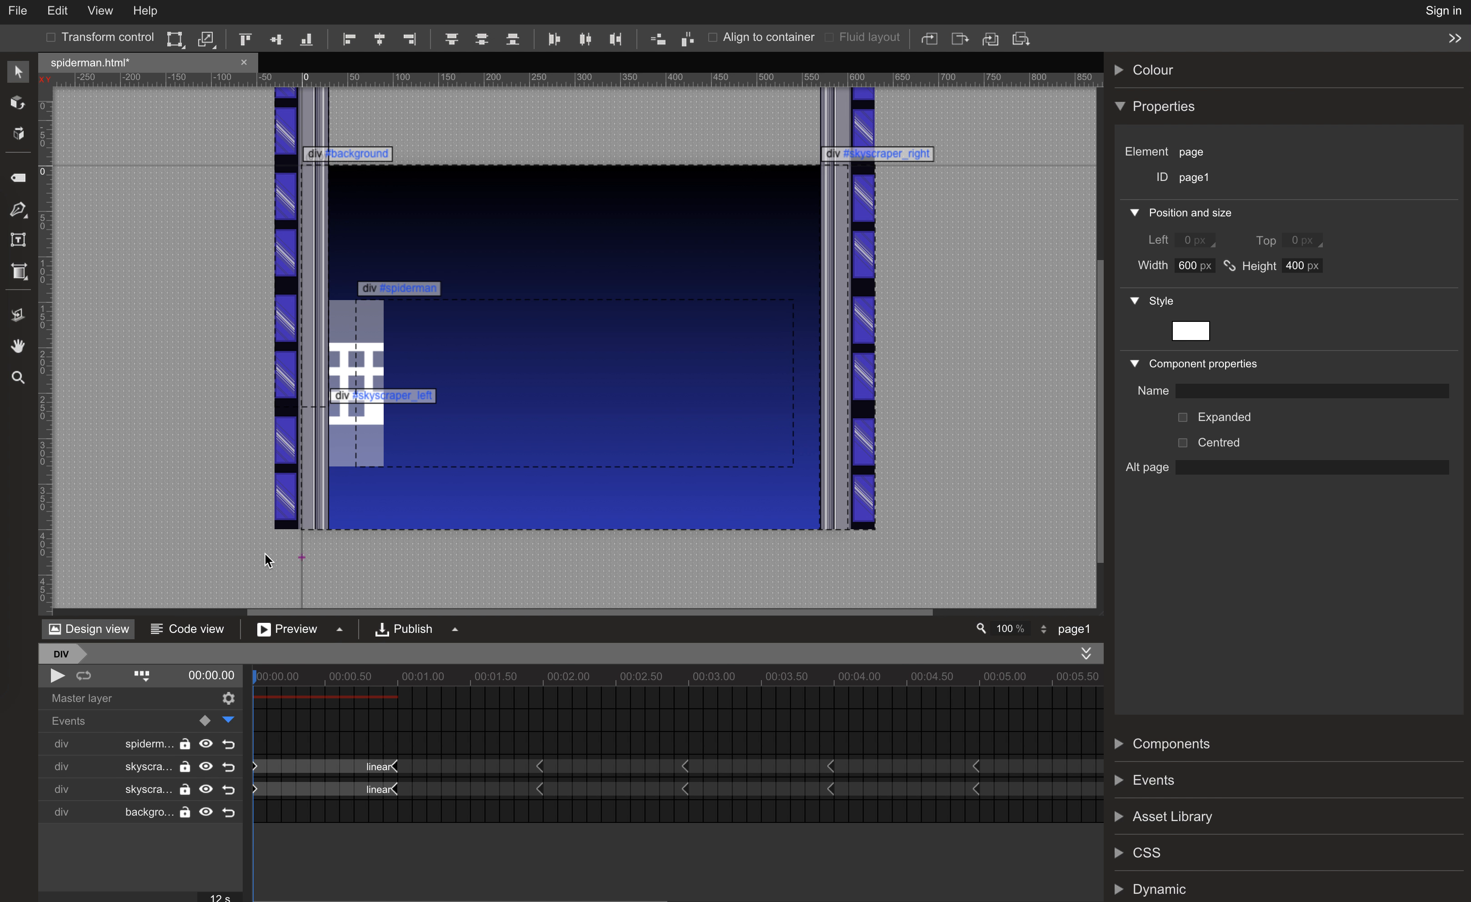
double_click(496, 369)
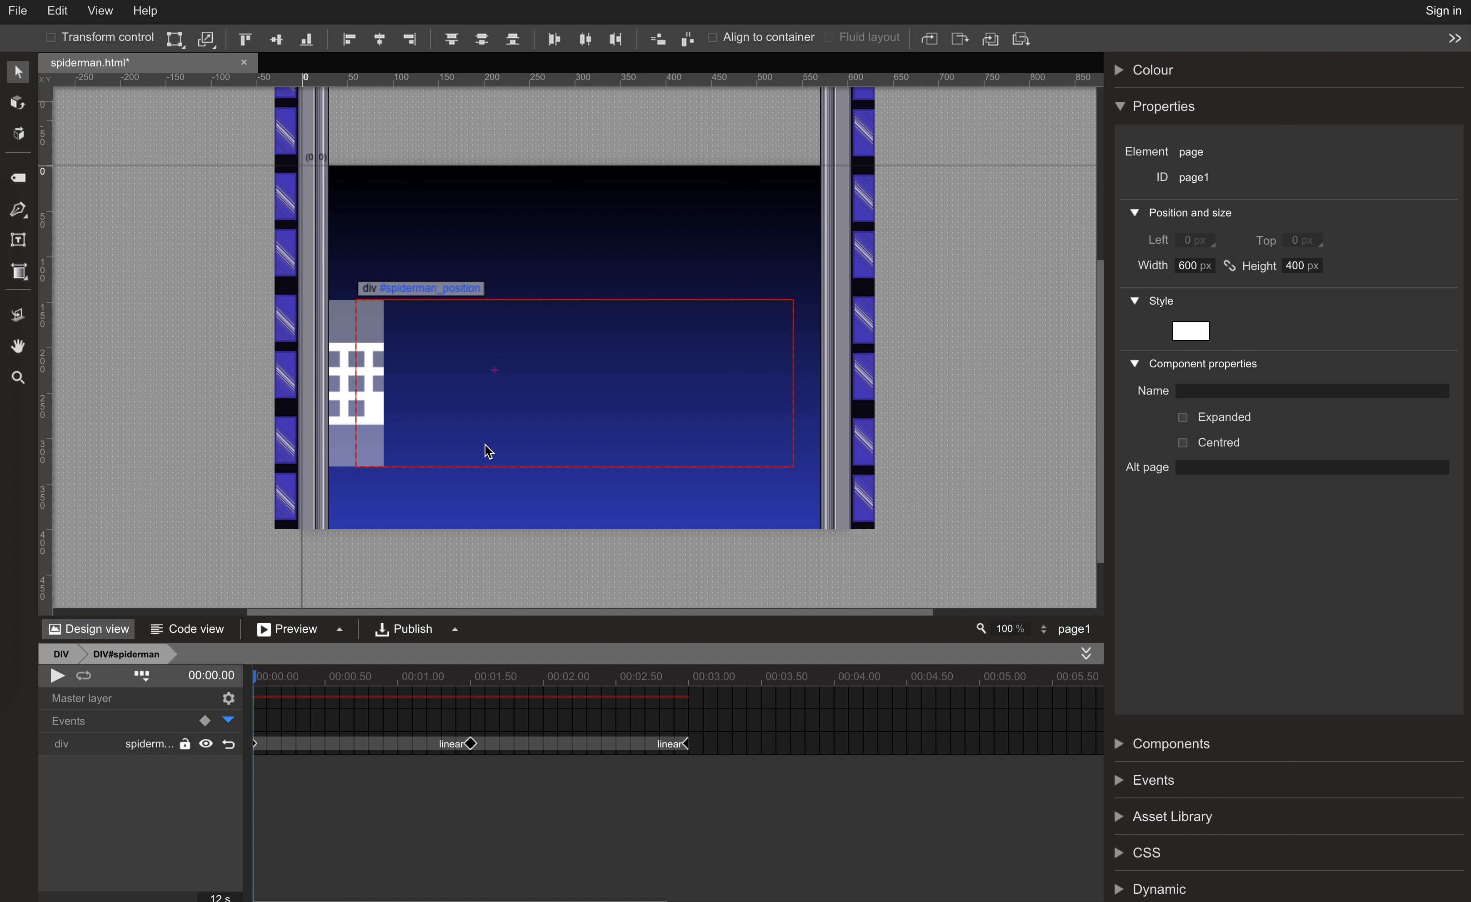
Preview the page in the browser to check the sprite's horizontal movement, and close the preview.
left_click(287, 629)
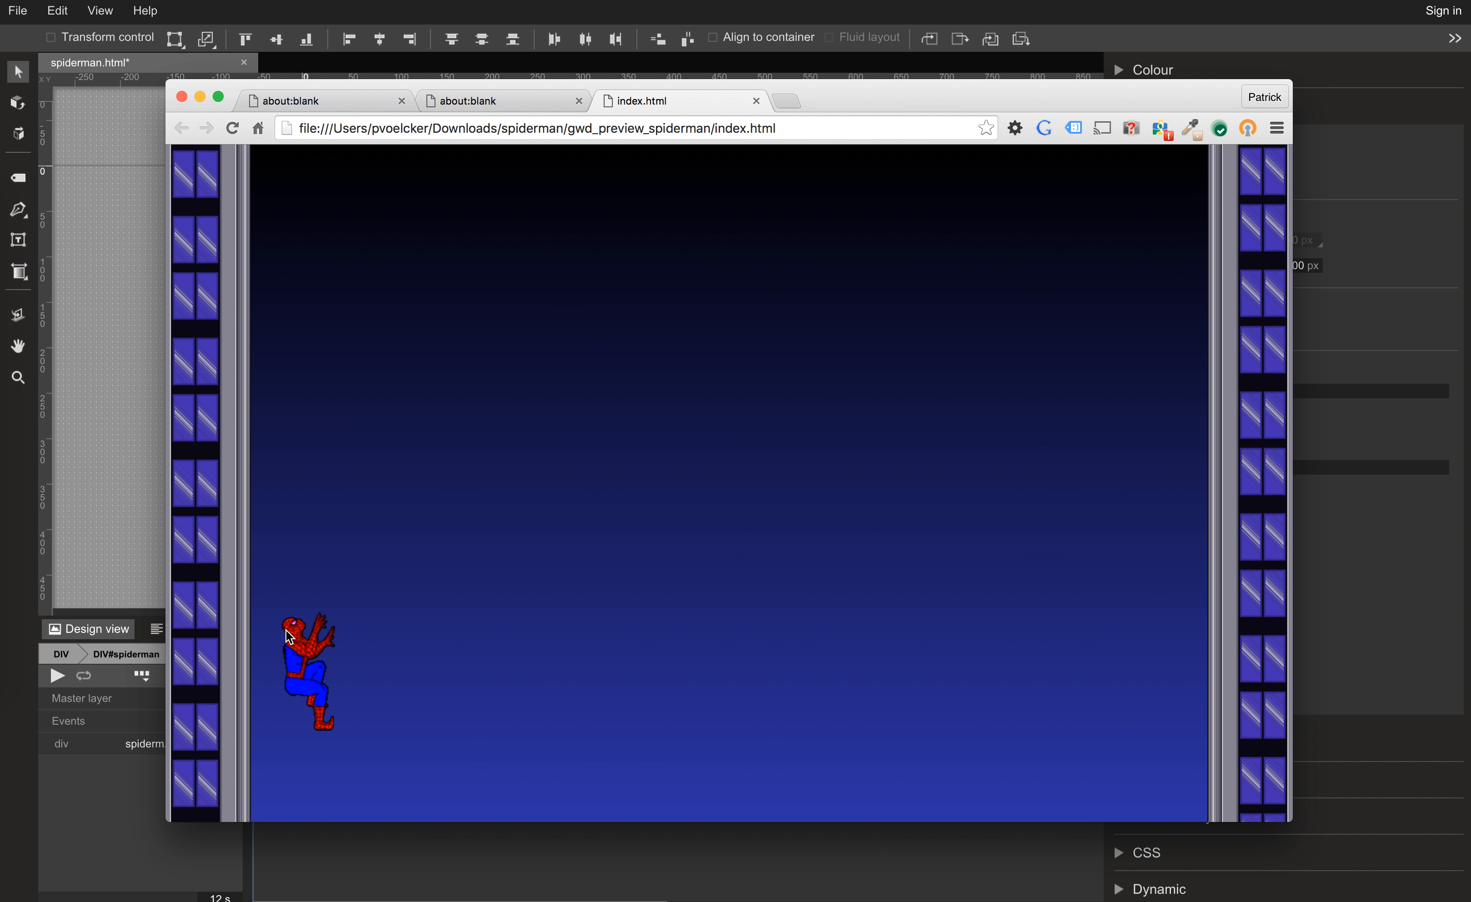
left_click(755, 101)
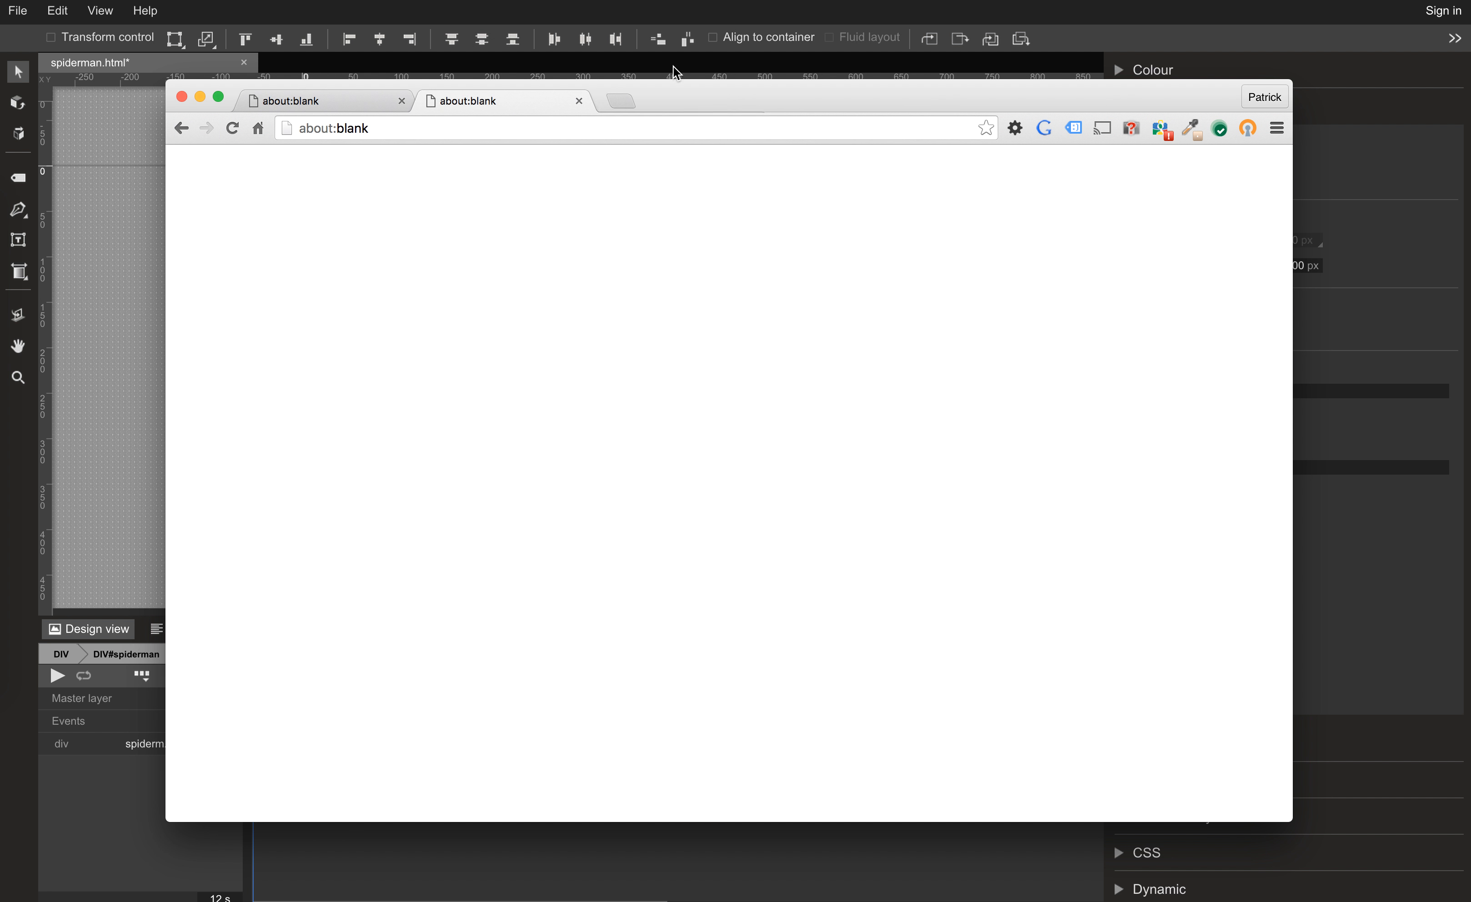
left_click(645, 3)
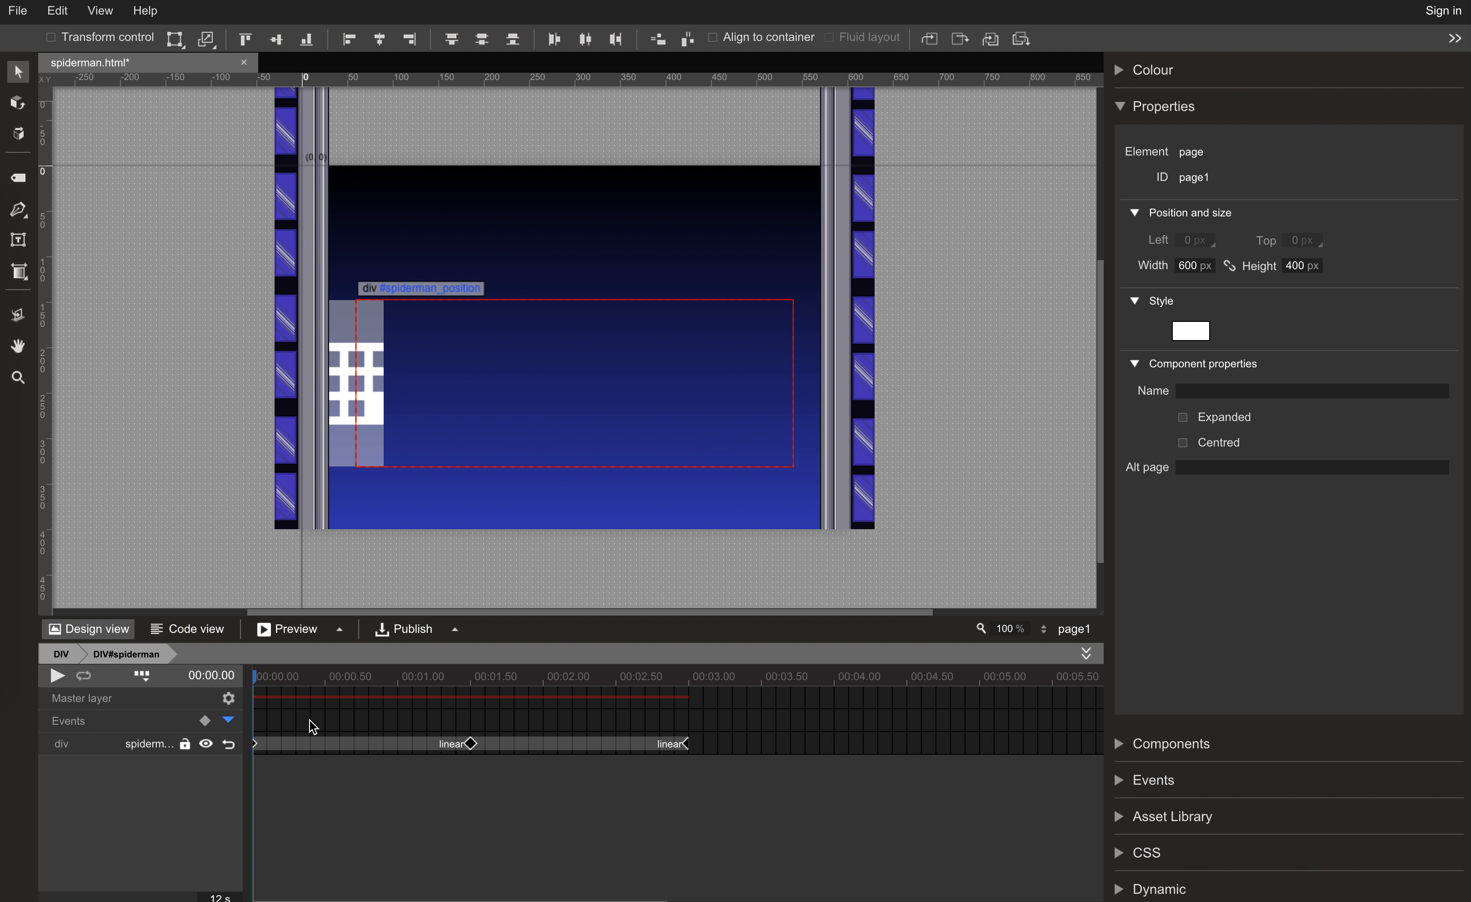
Add a timeline label named spidermanLeft at 0 seconds in the spiderman div.
right_click(260, 725)
left_click(271, 755)
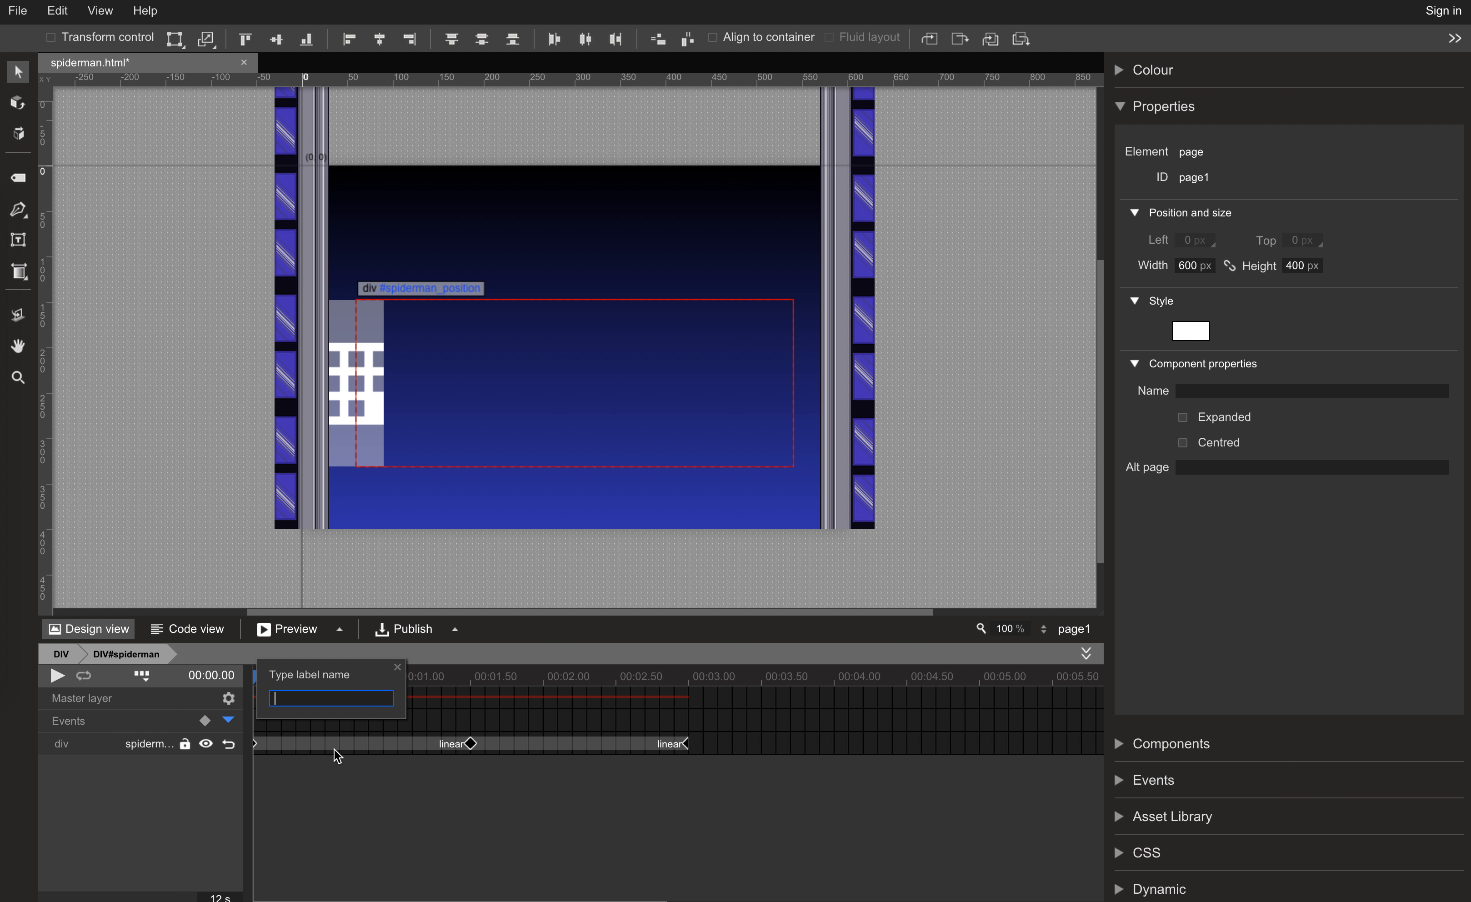
type("spidermanLeft")
key("Return")
Add a timeline label named spidermanRight at 1.5 seconds in the spiderman div.
right_click(473, 713)
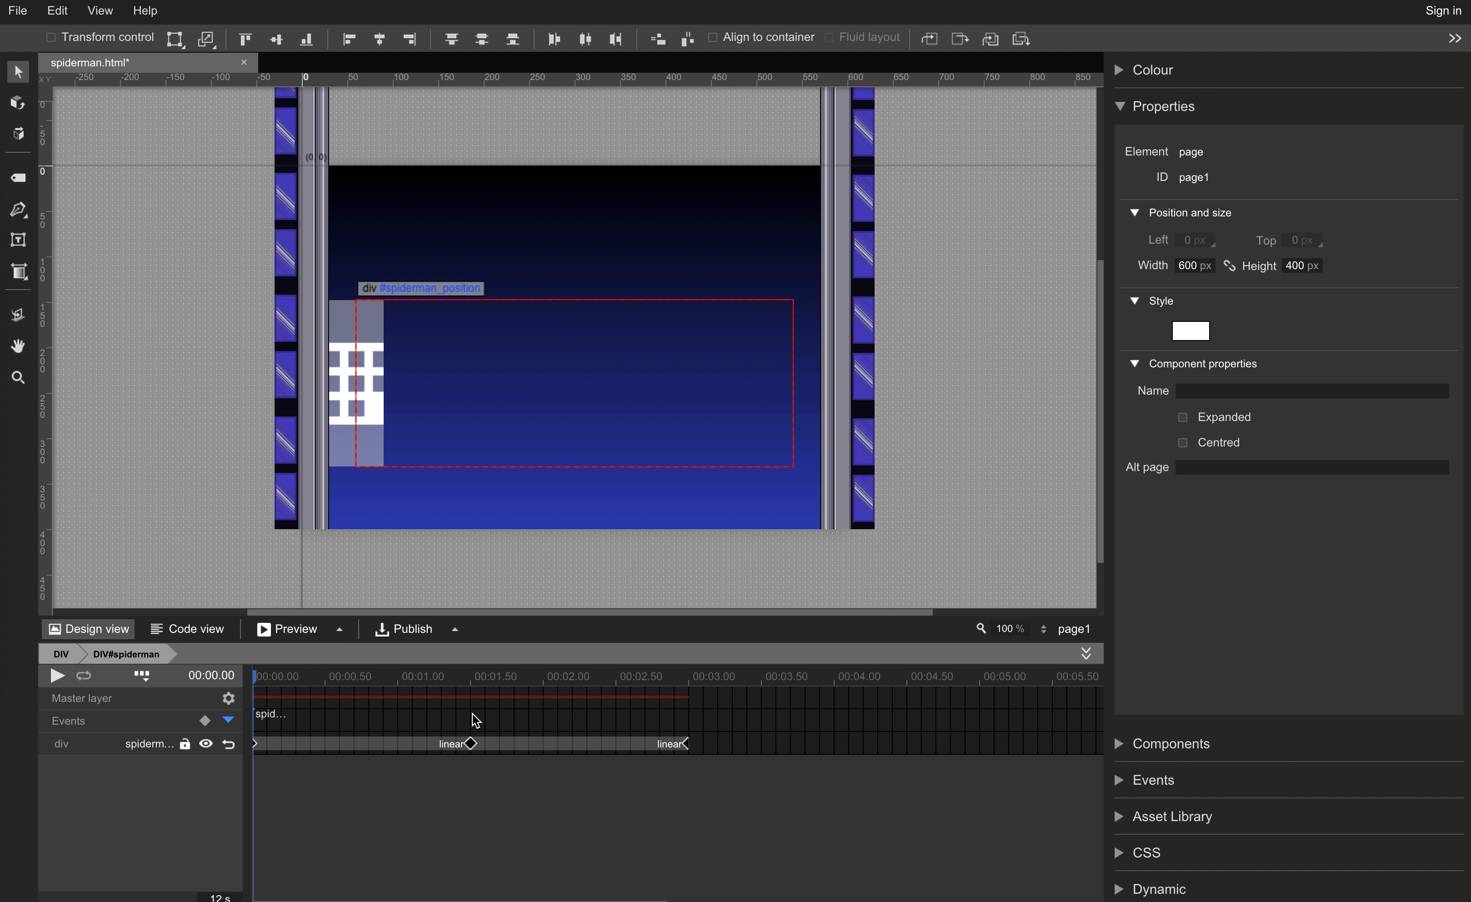
left_click(501, 752)
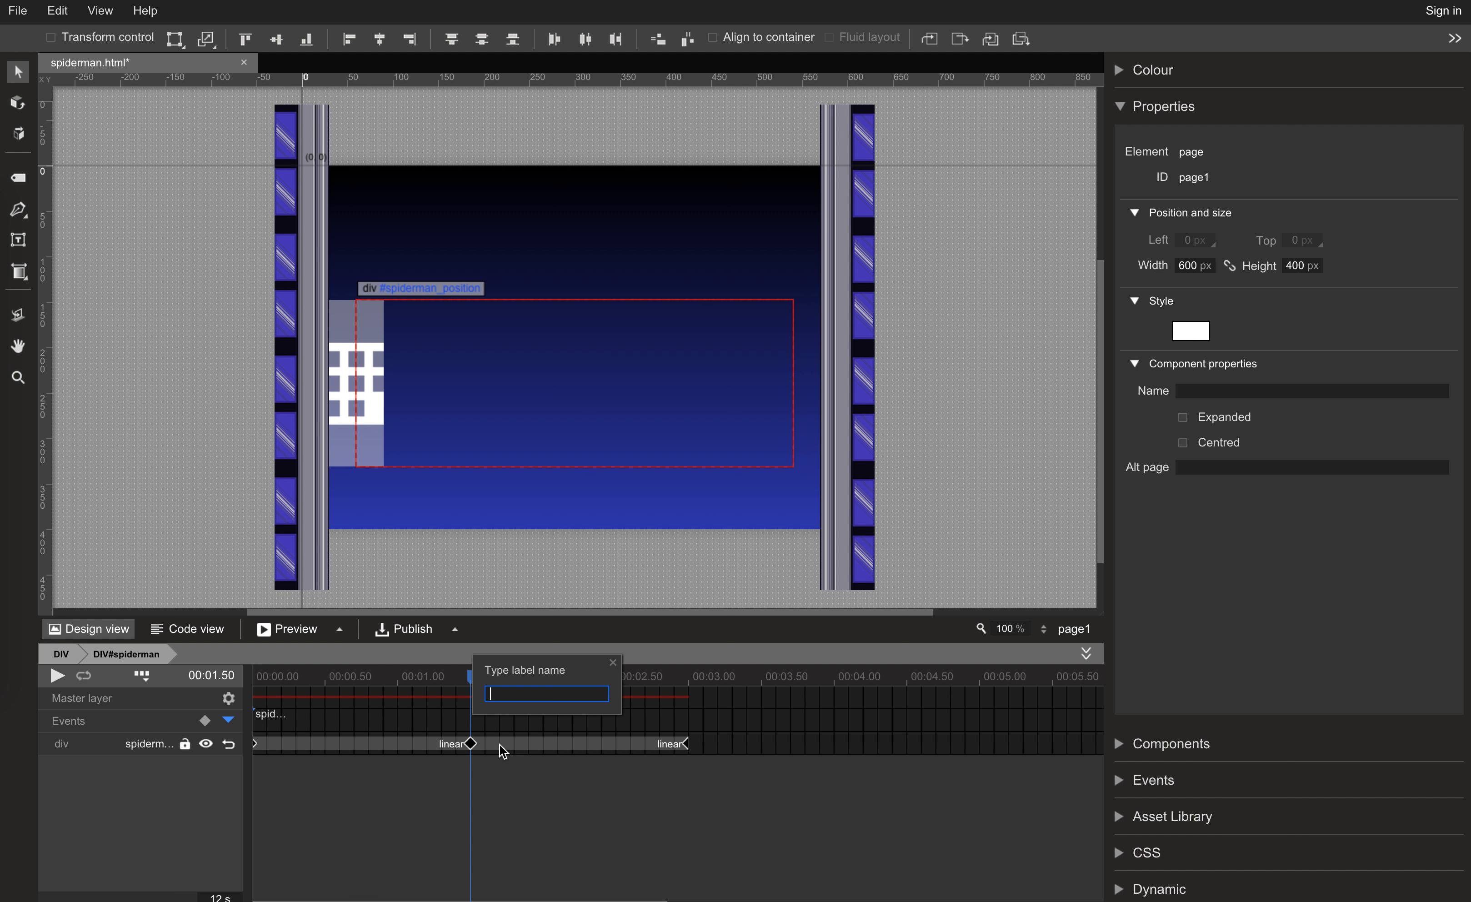
type("spidermanRight")
key("Return")
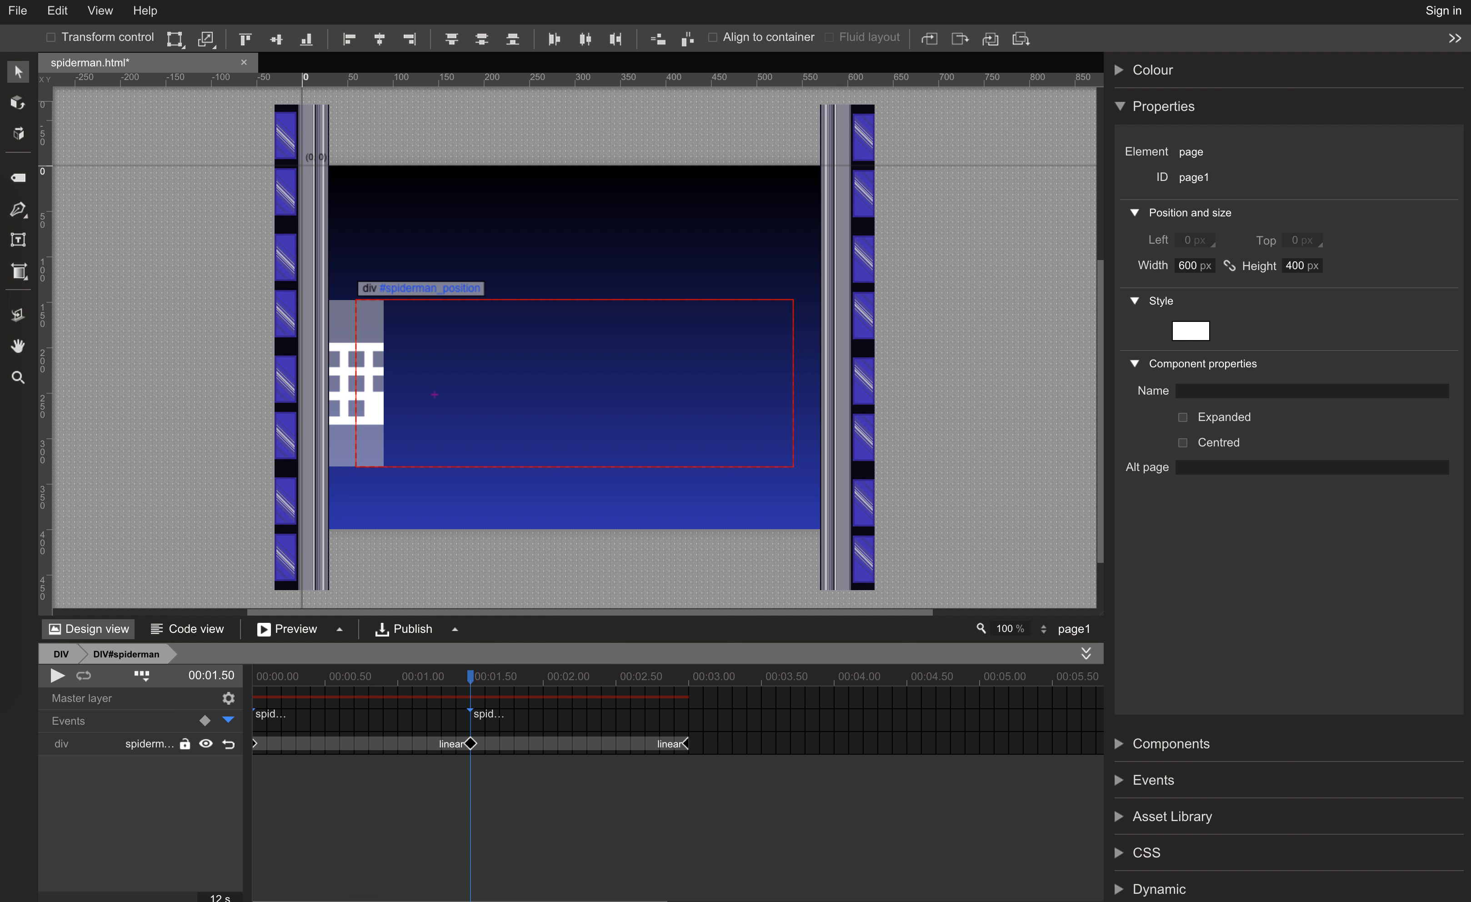
Add a timeline event at 3 seconds in the spiderman div and name it spidermanForEternity.
right_click(688, 717)
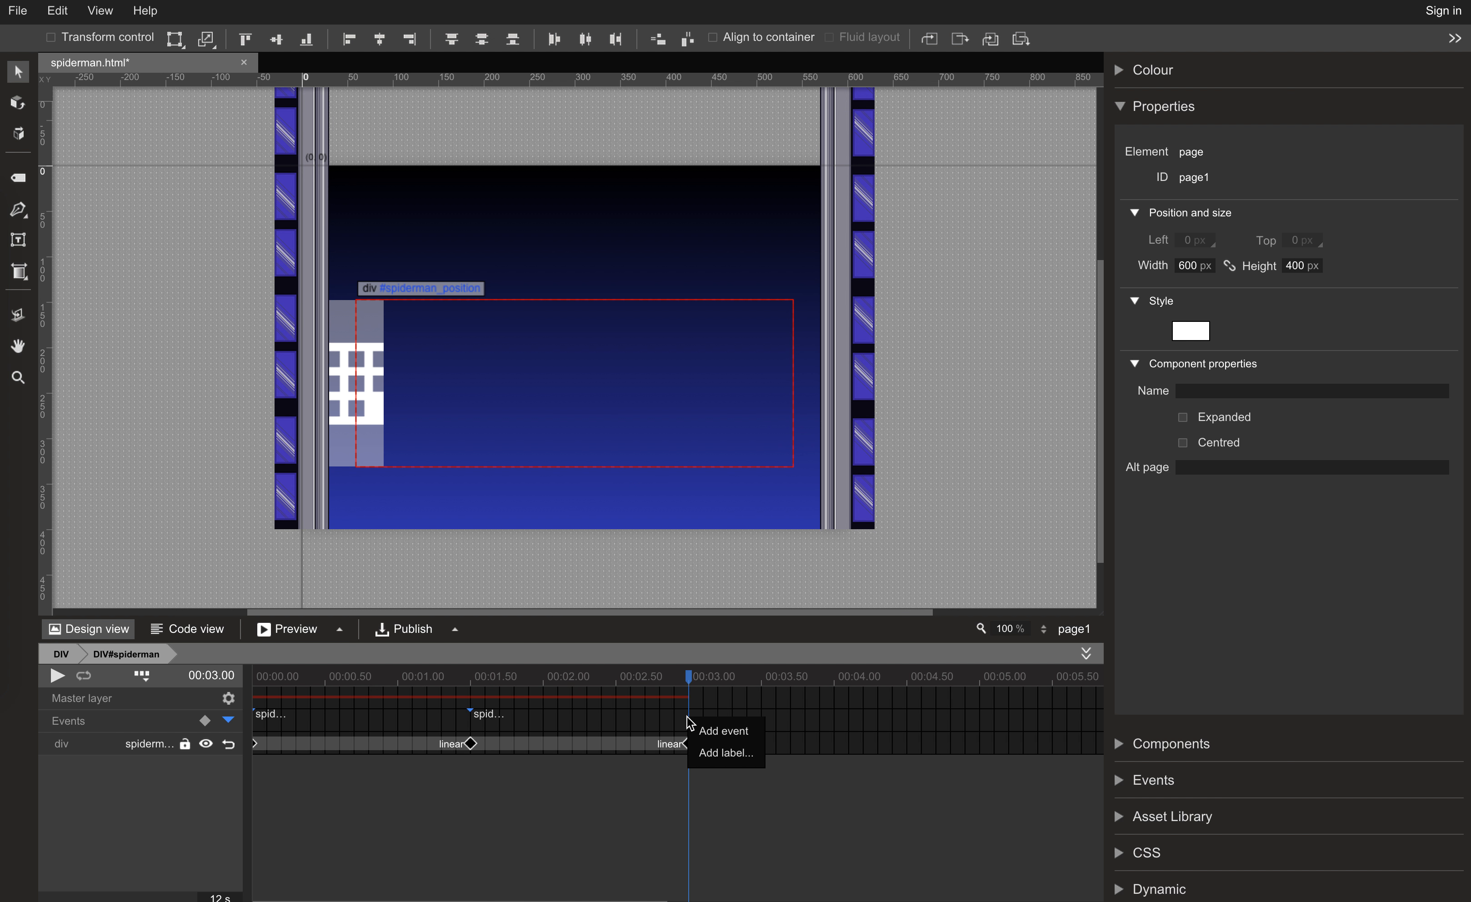
left_click(715, 730)
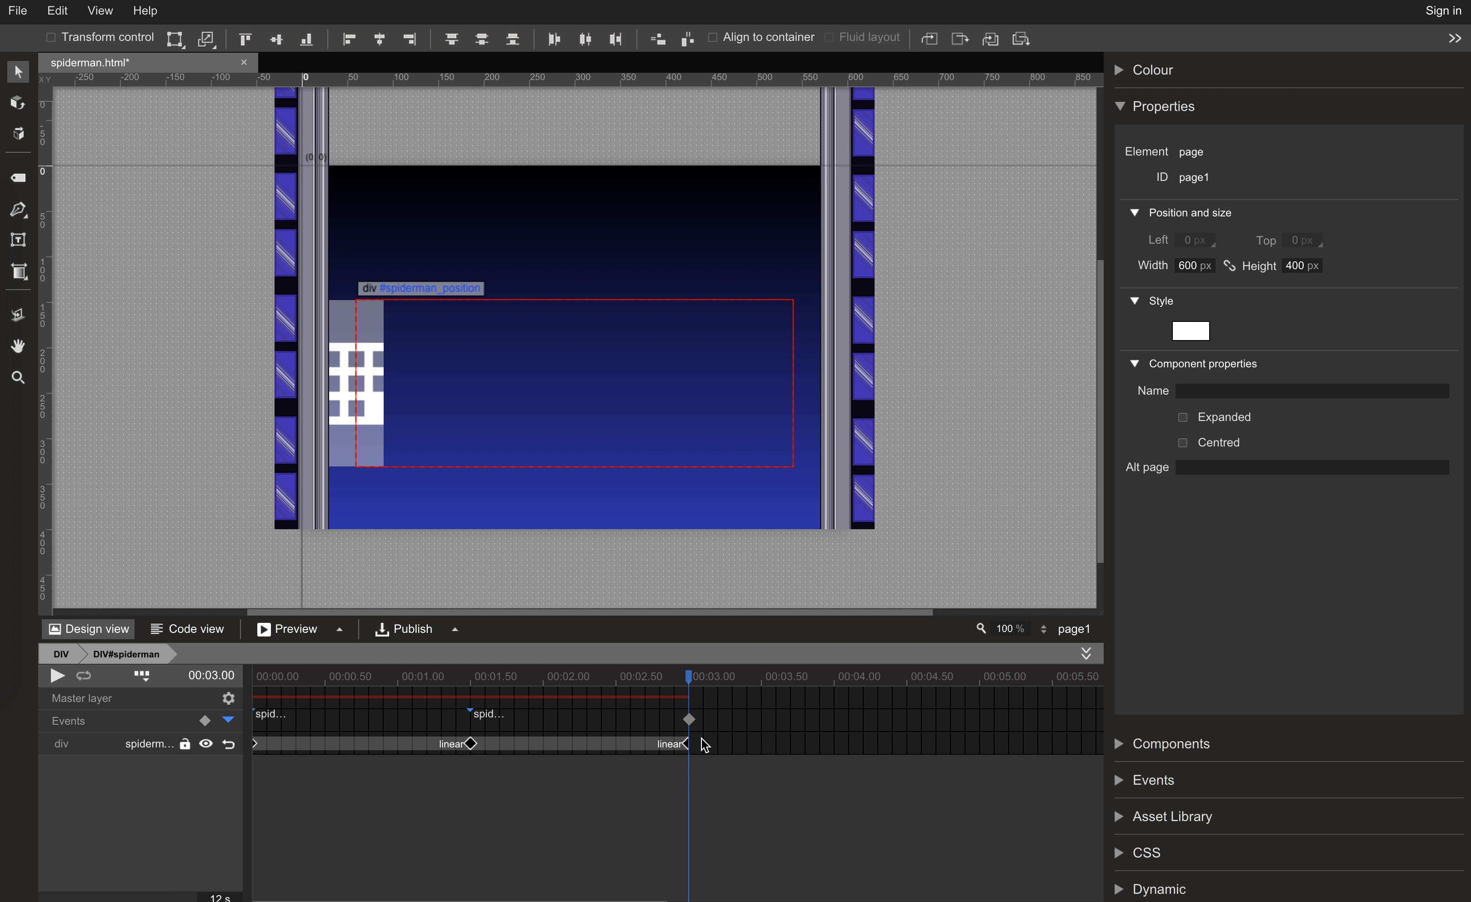
right_click(691, 718)
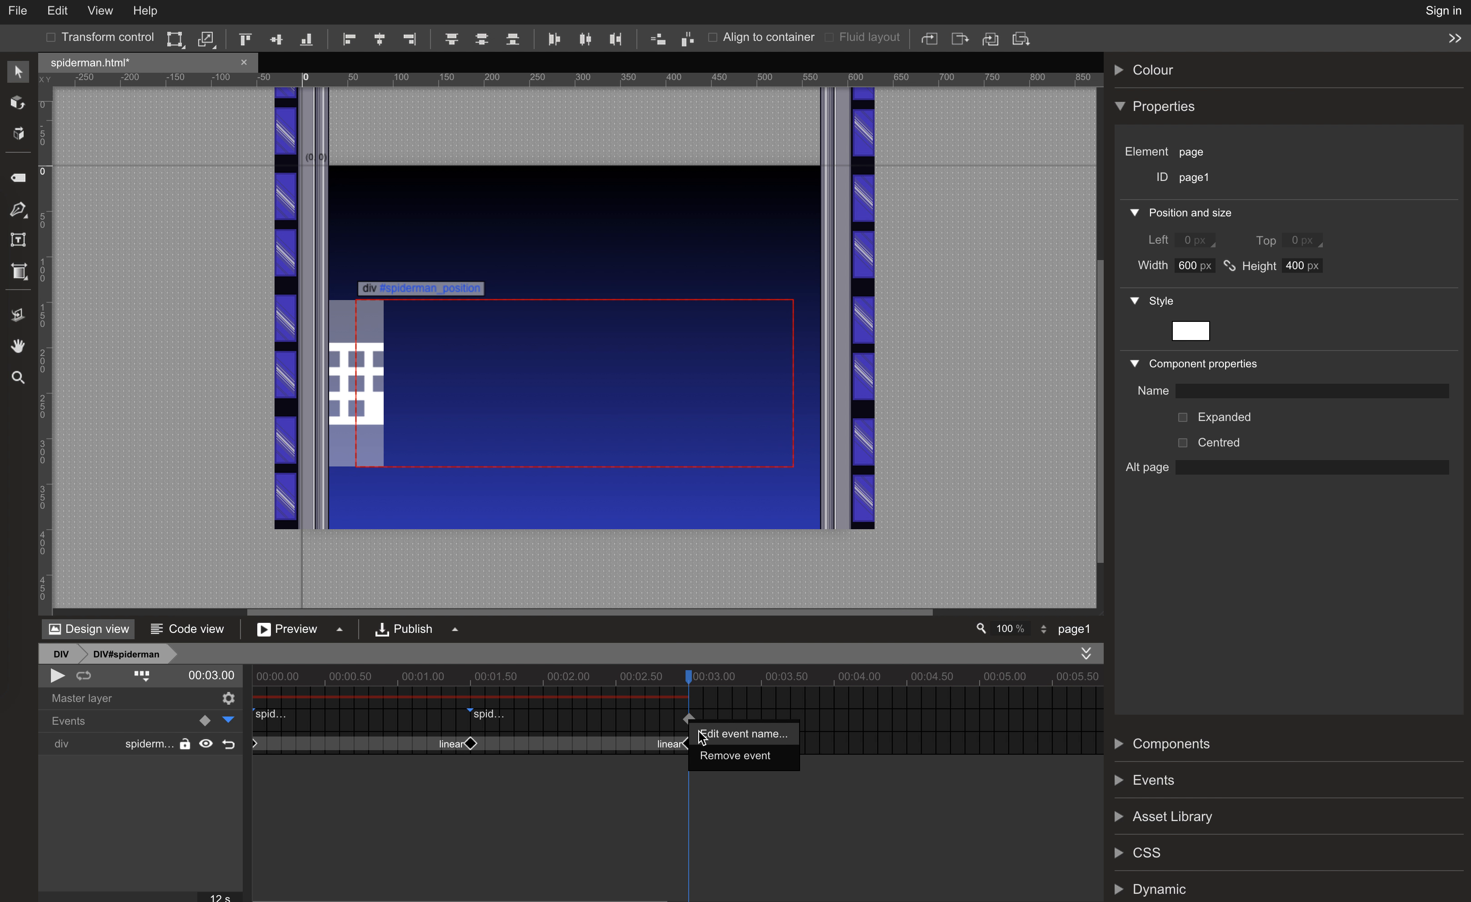
left_click(704, 734)
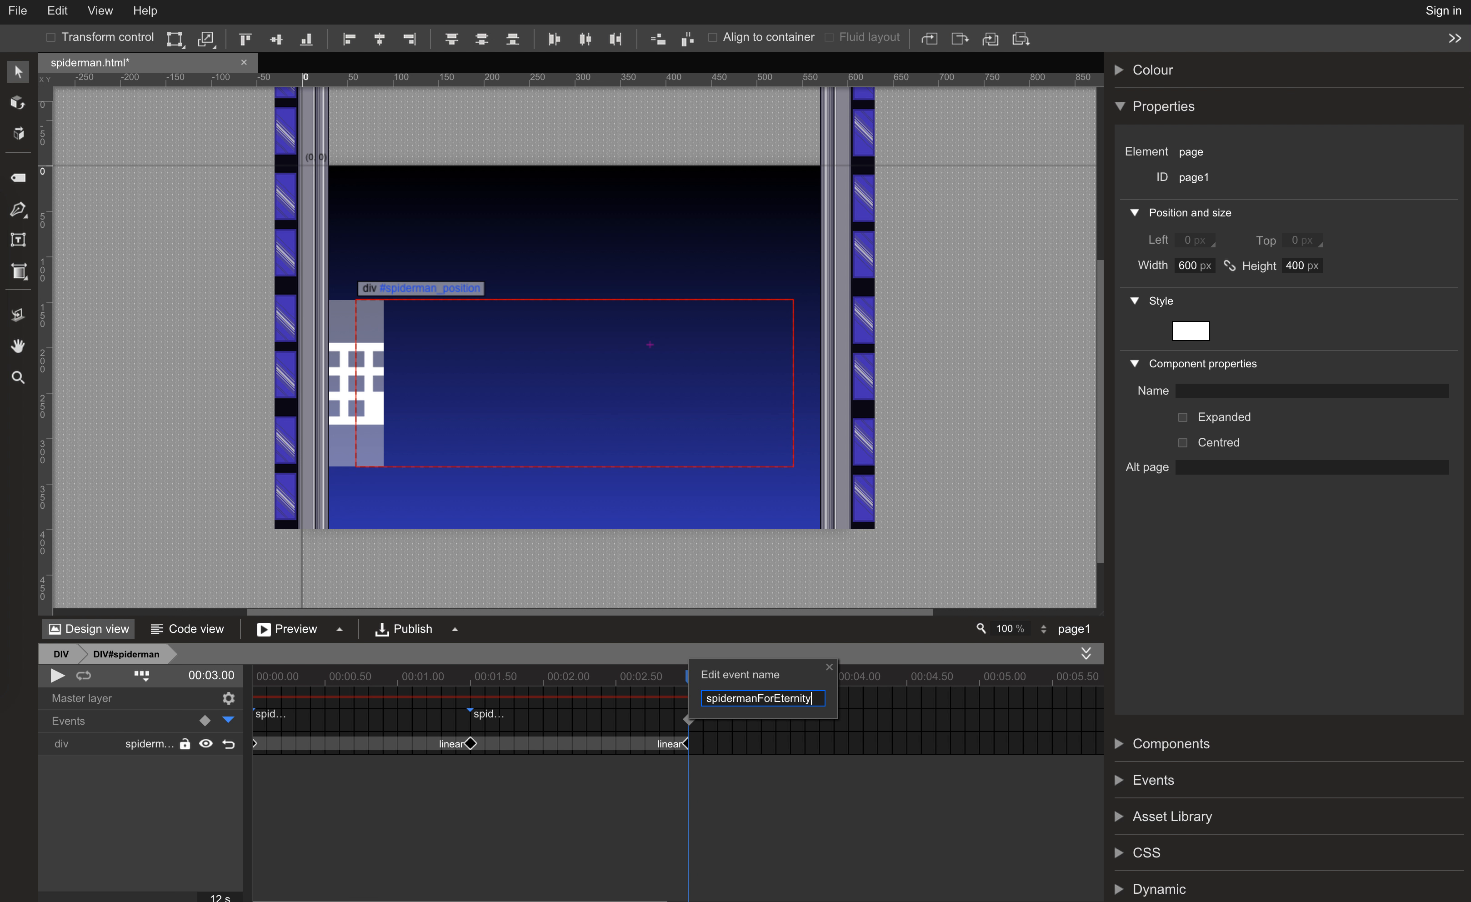
key("Return")
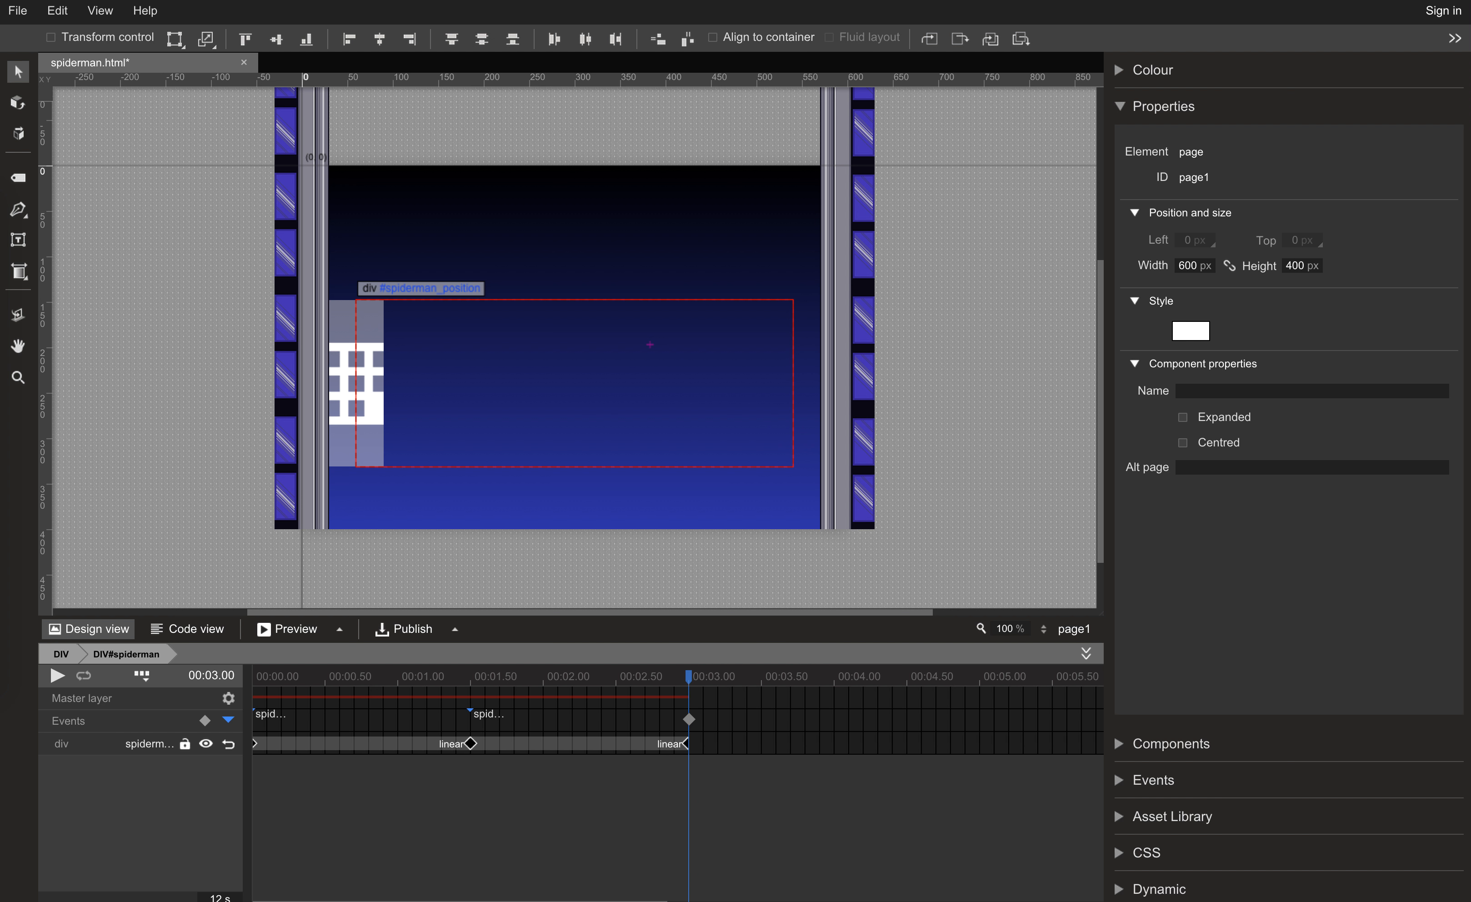
Add an event on spiderman that runs the timeline gotoAndPause action on spiderman when spidermanForEternity fires, and save it.
left_click(1123, 110)
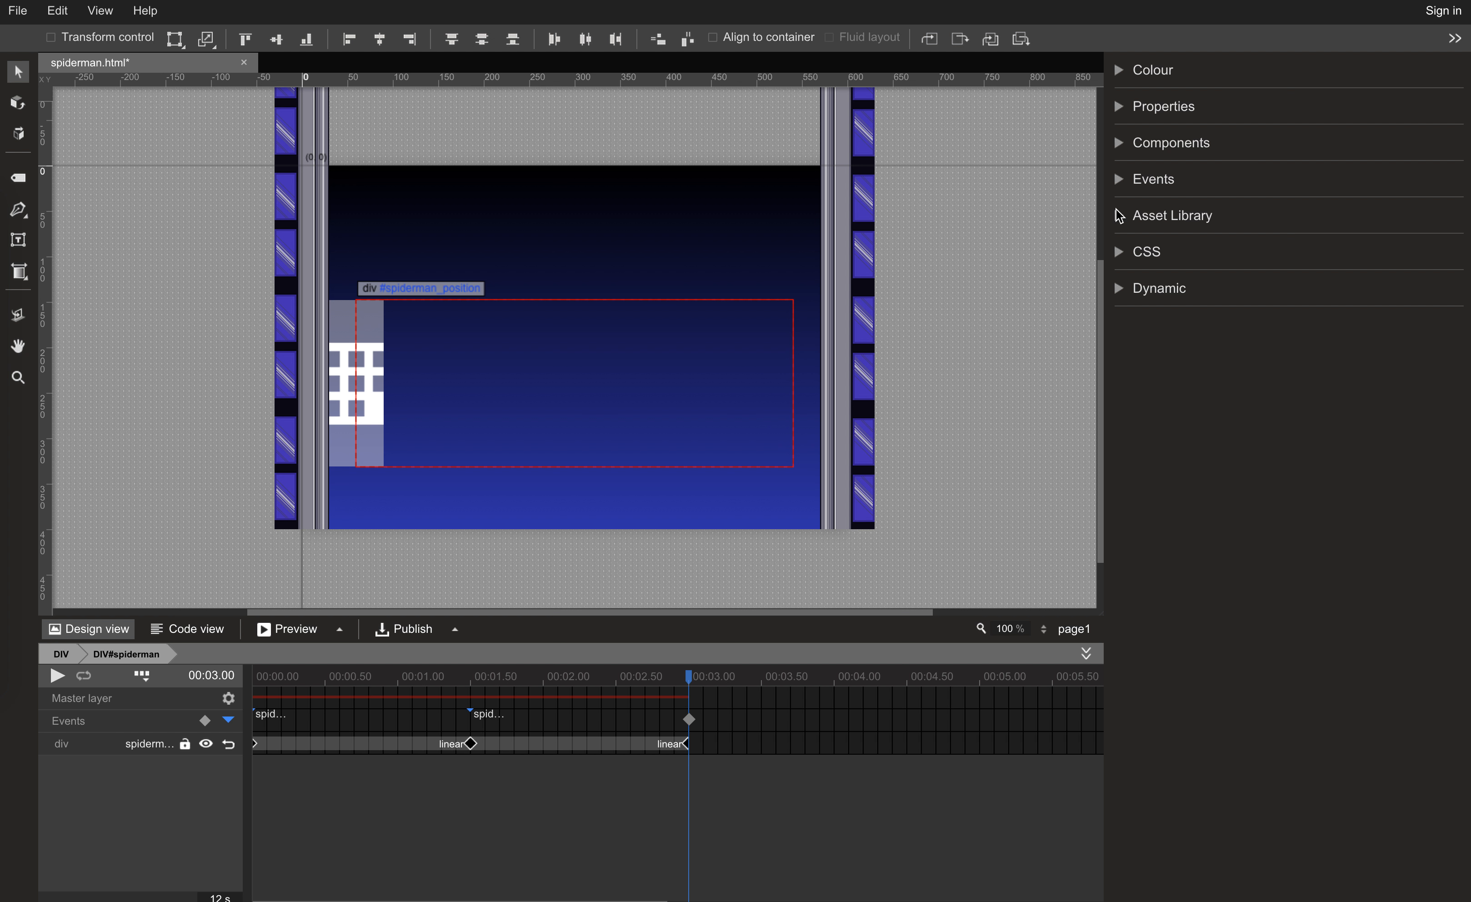
left_click(1119, 178)
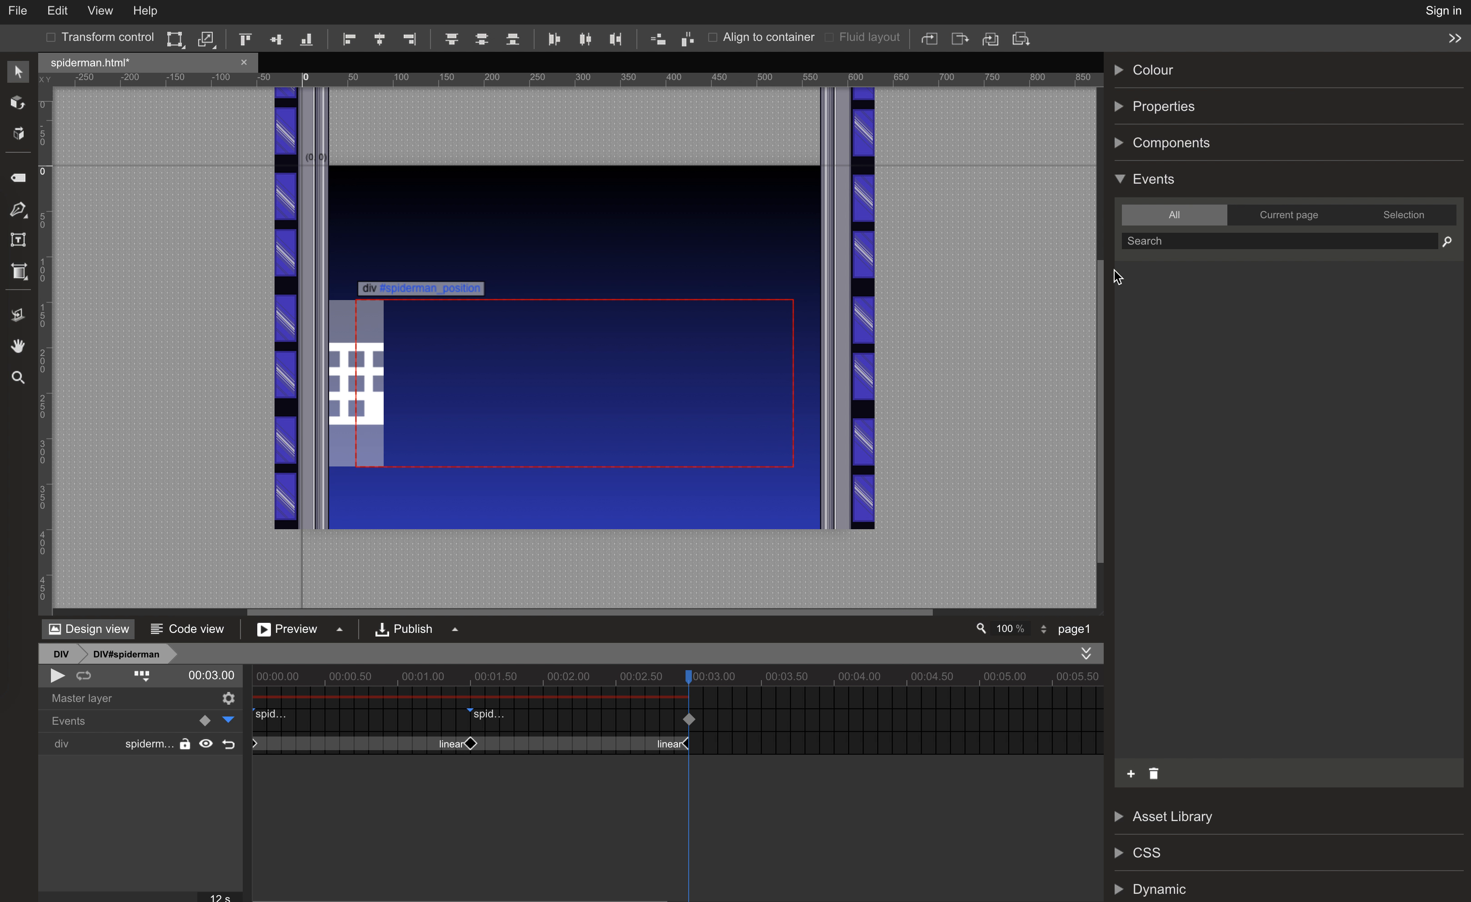
left_click(1130, 775)
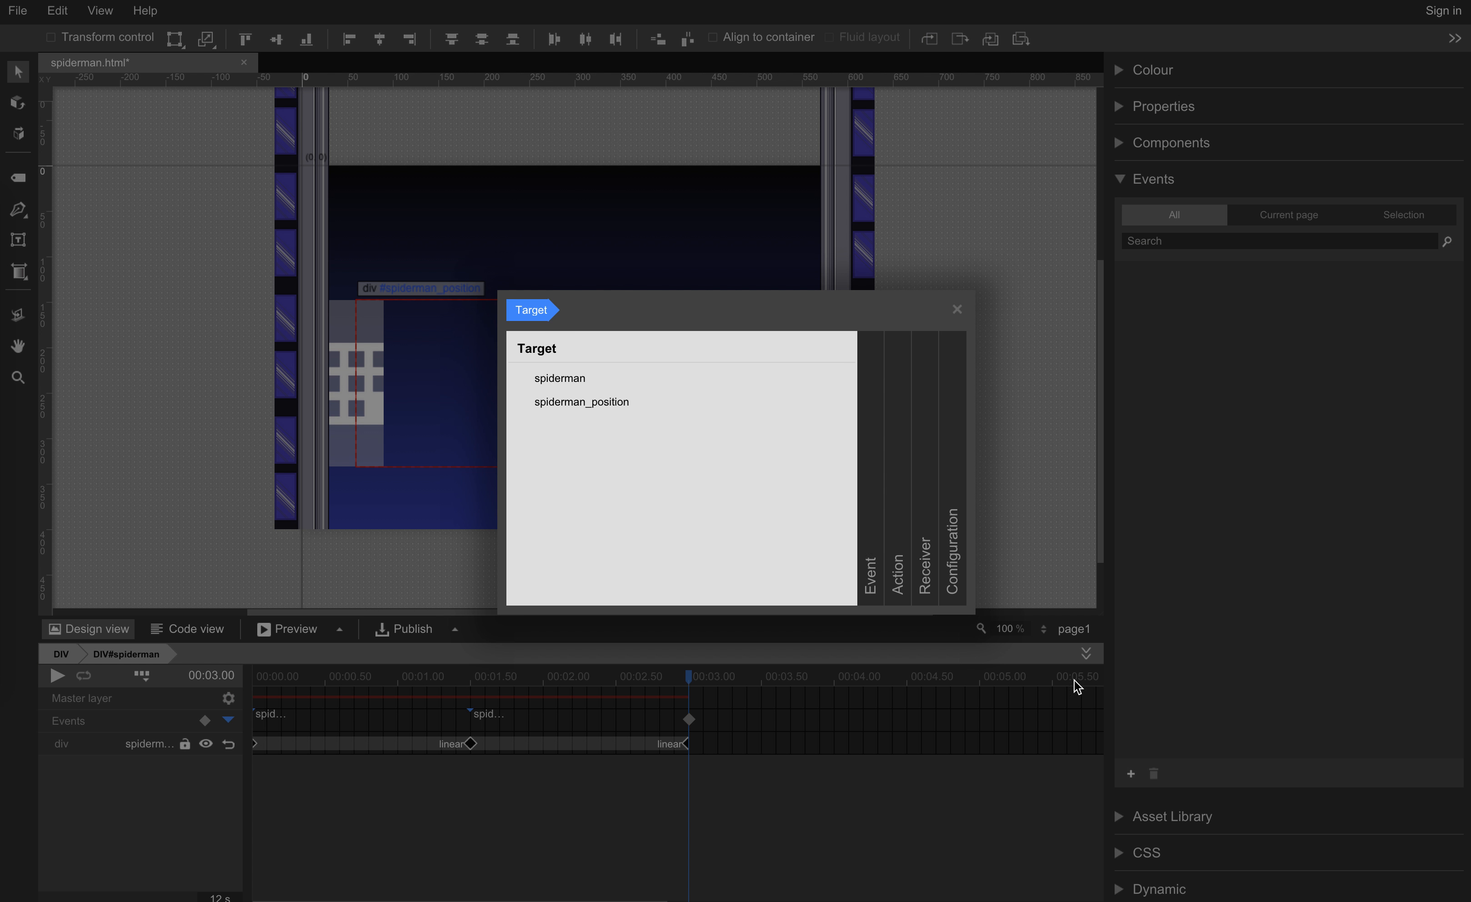
left_click(554, 381)
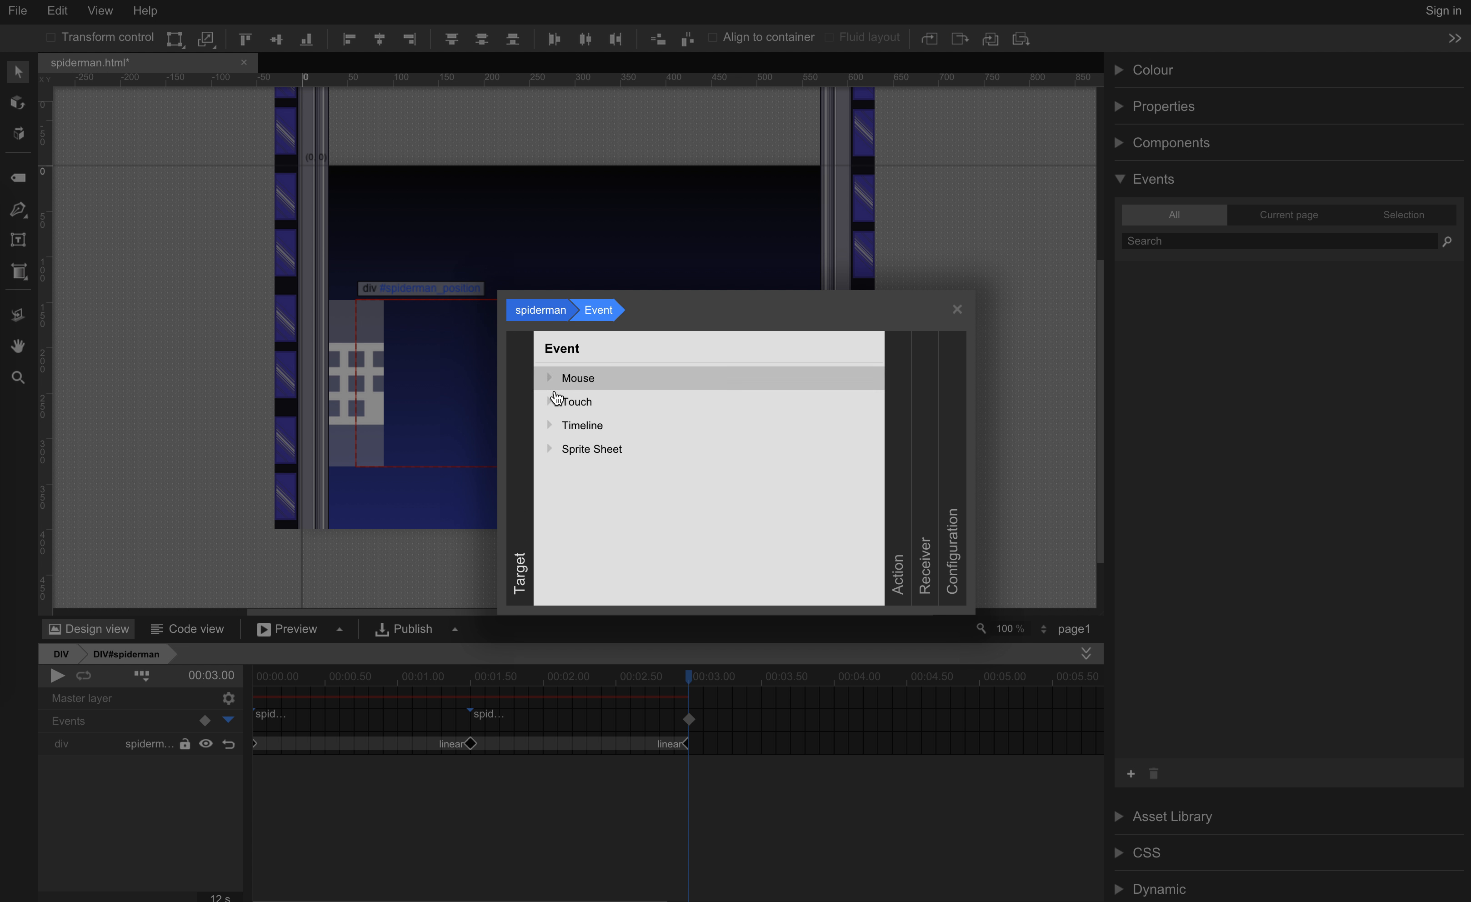
left_click(568, 426)
left_click(595, 449)
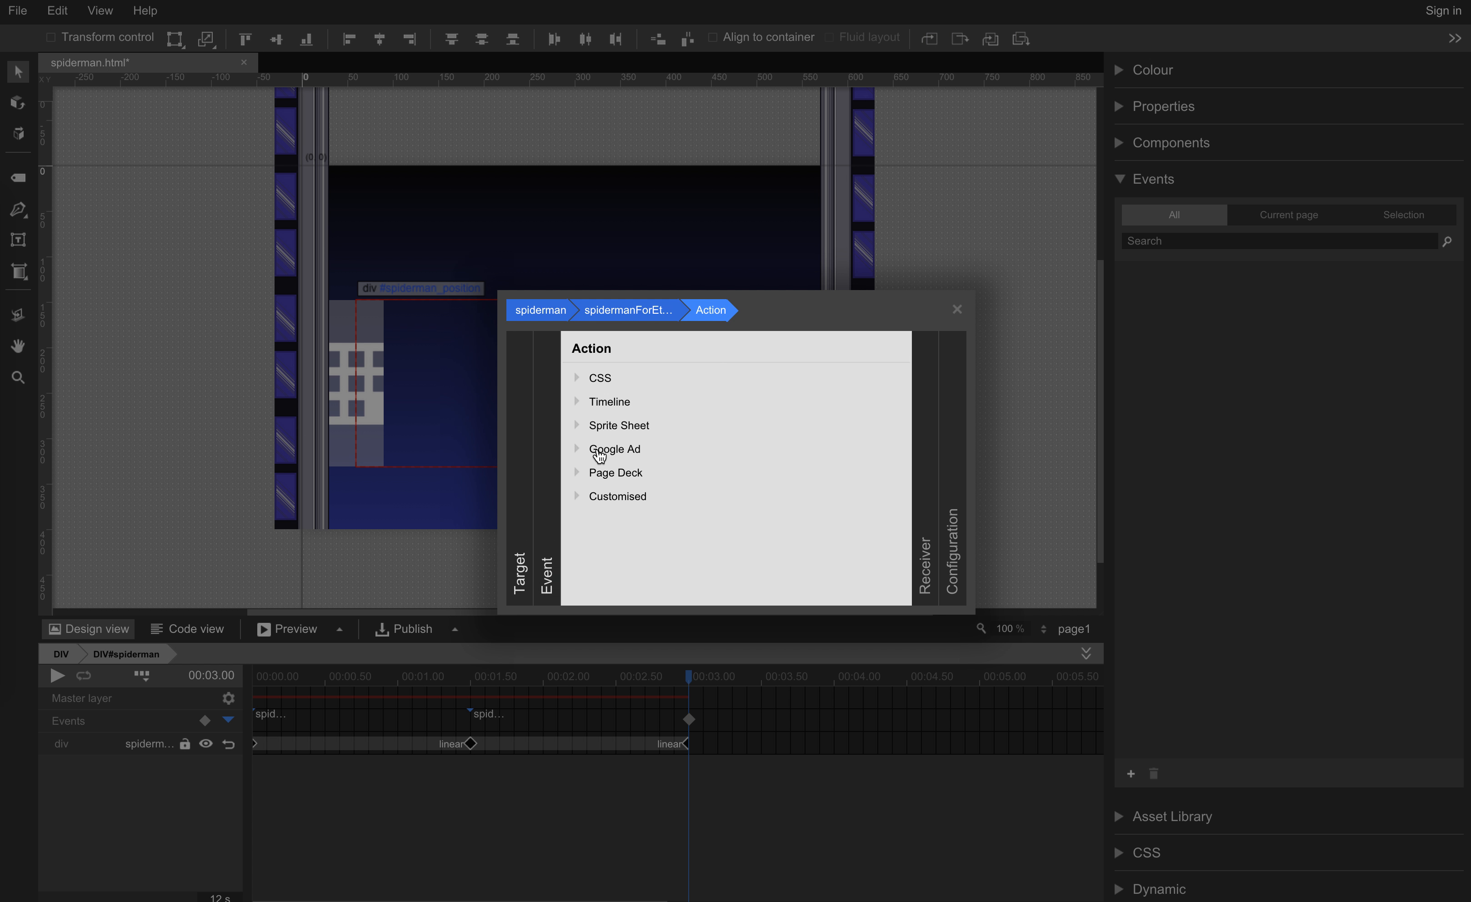
left_click(582, 401)
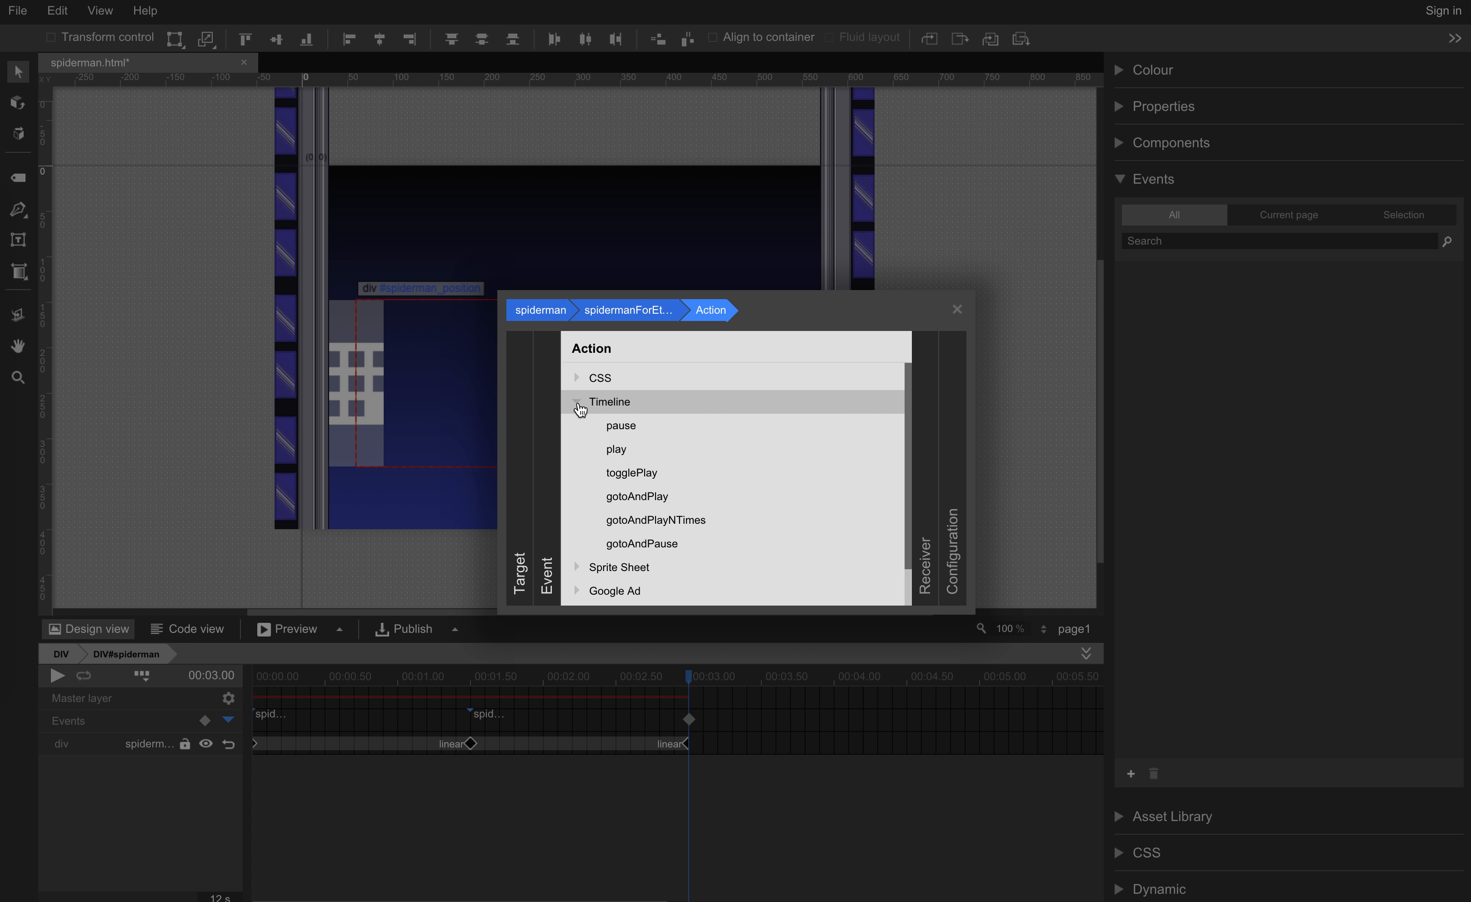
left_click(632, 543)
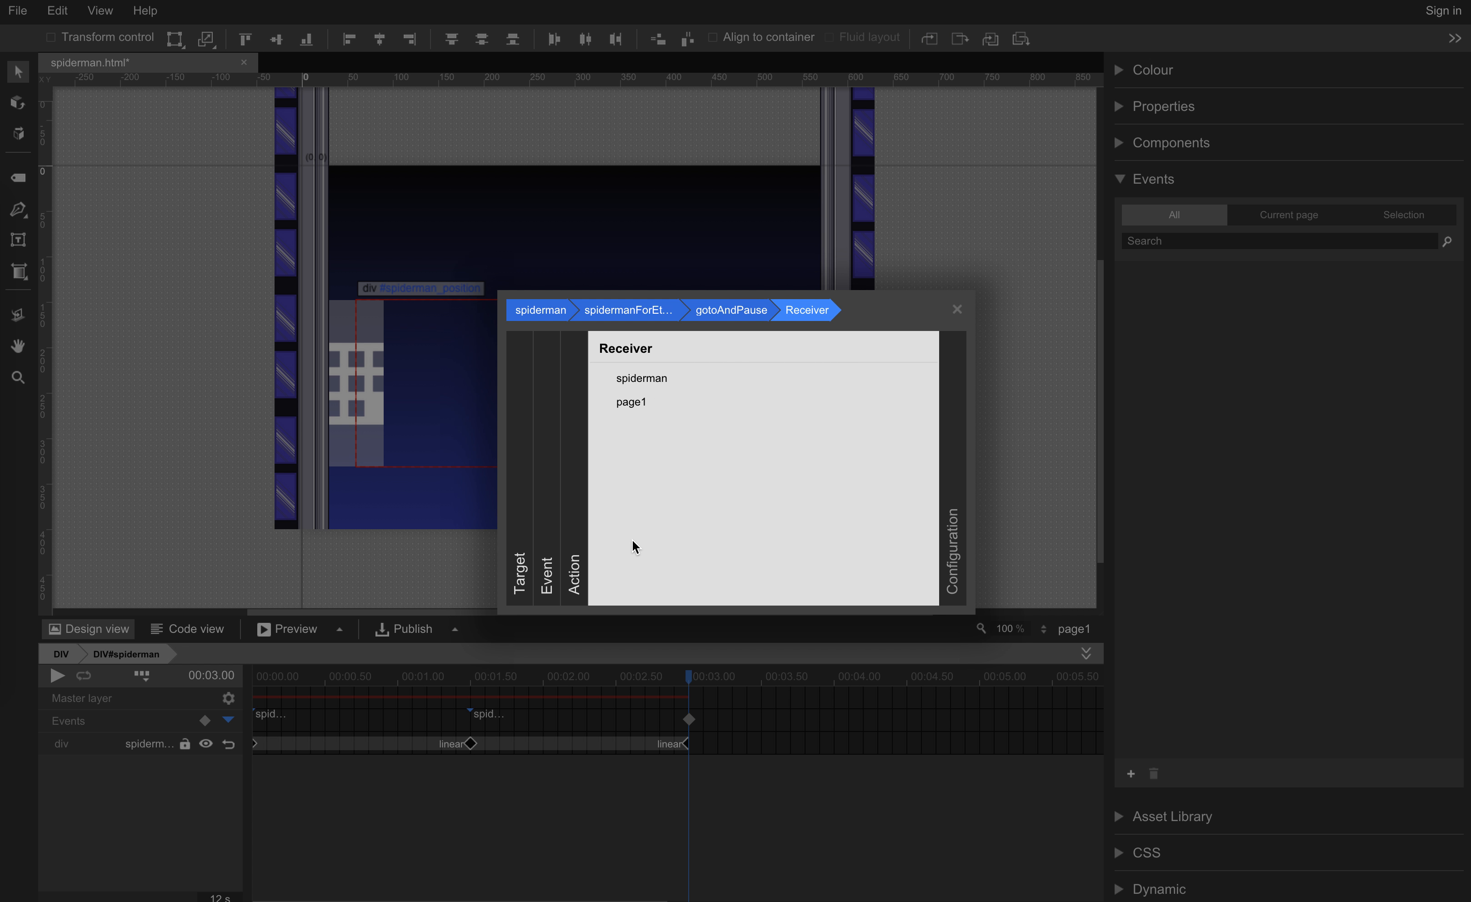
left_click(640, 378)
left_click(840, 380)
left_click(840, 383)
left_click(851, 586)
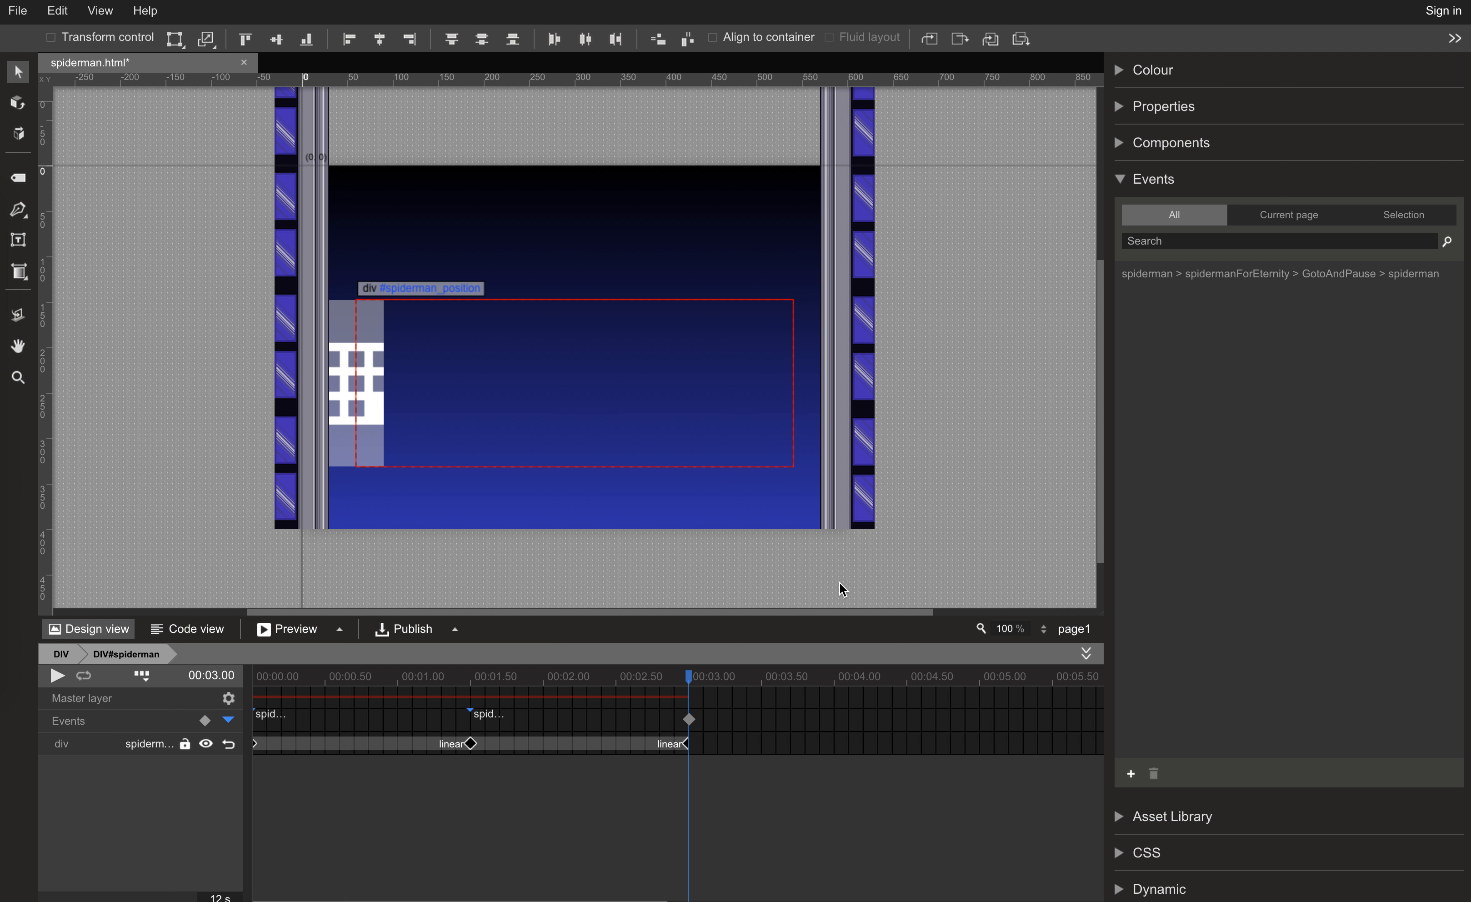
Preview the page in the browser to check how the Spider-Man sprite behaves with the new event, and close the preview.
left_click(301, 630)
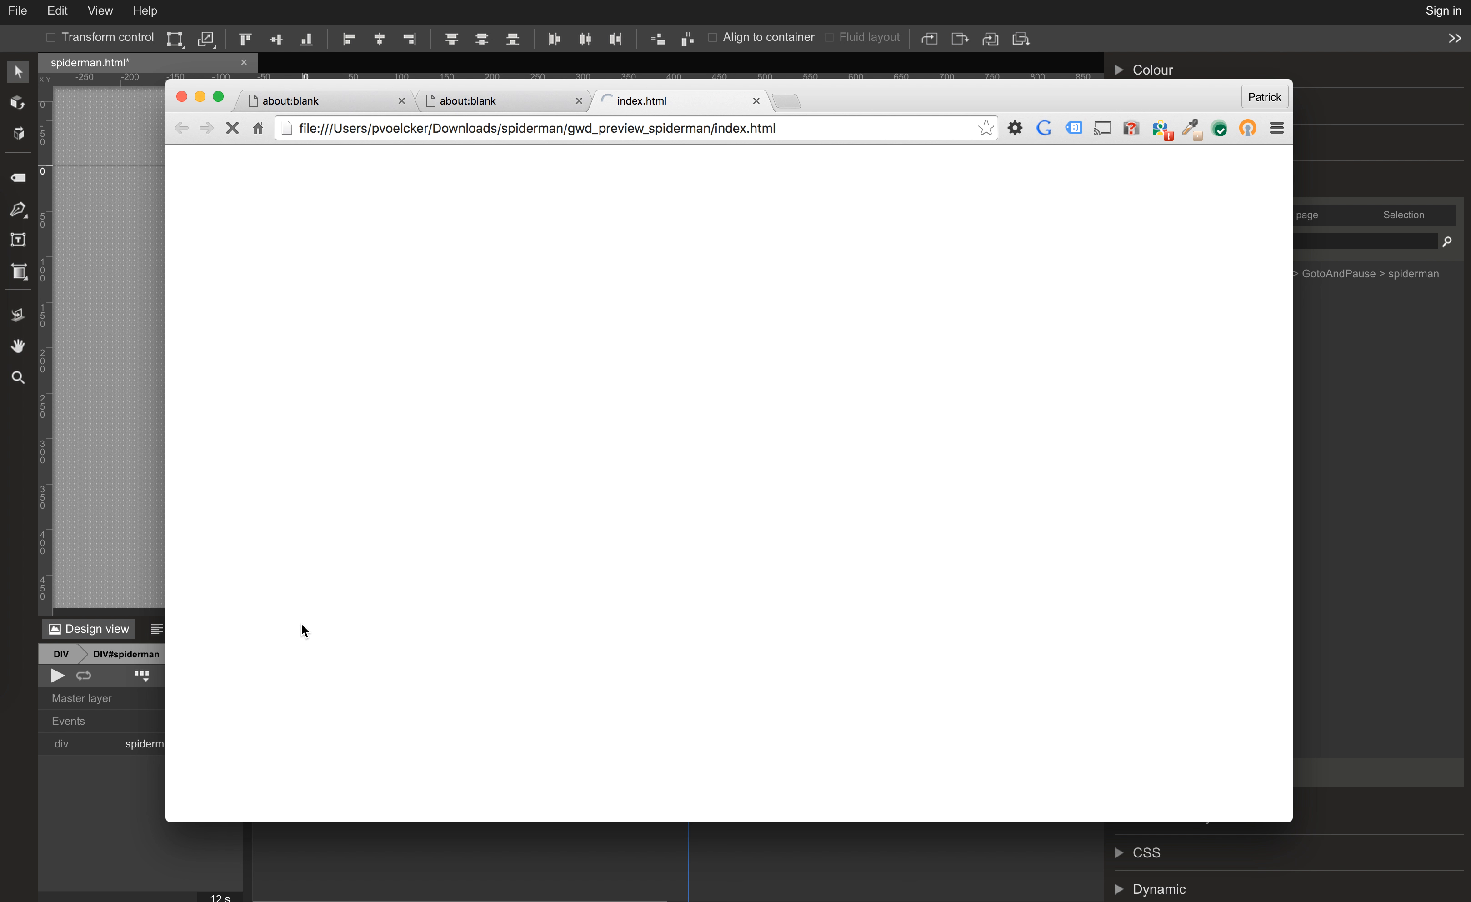
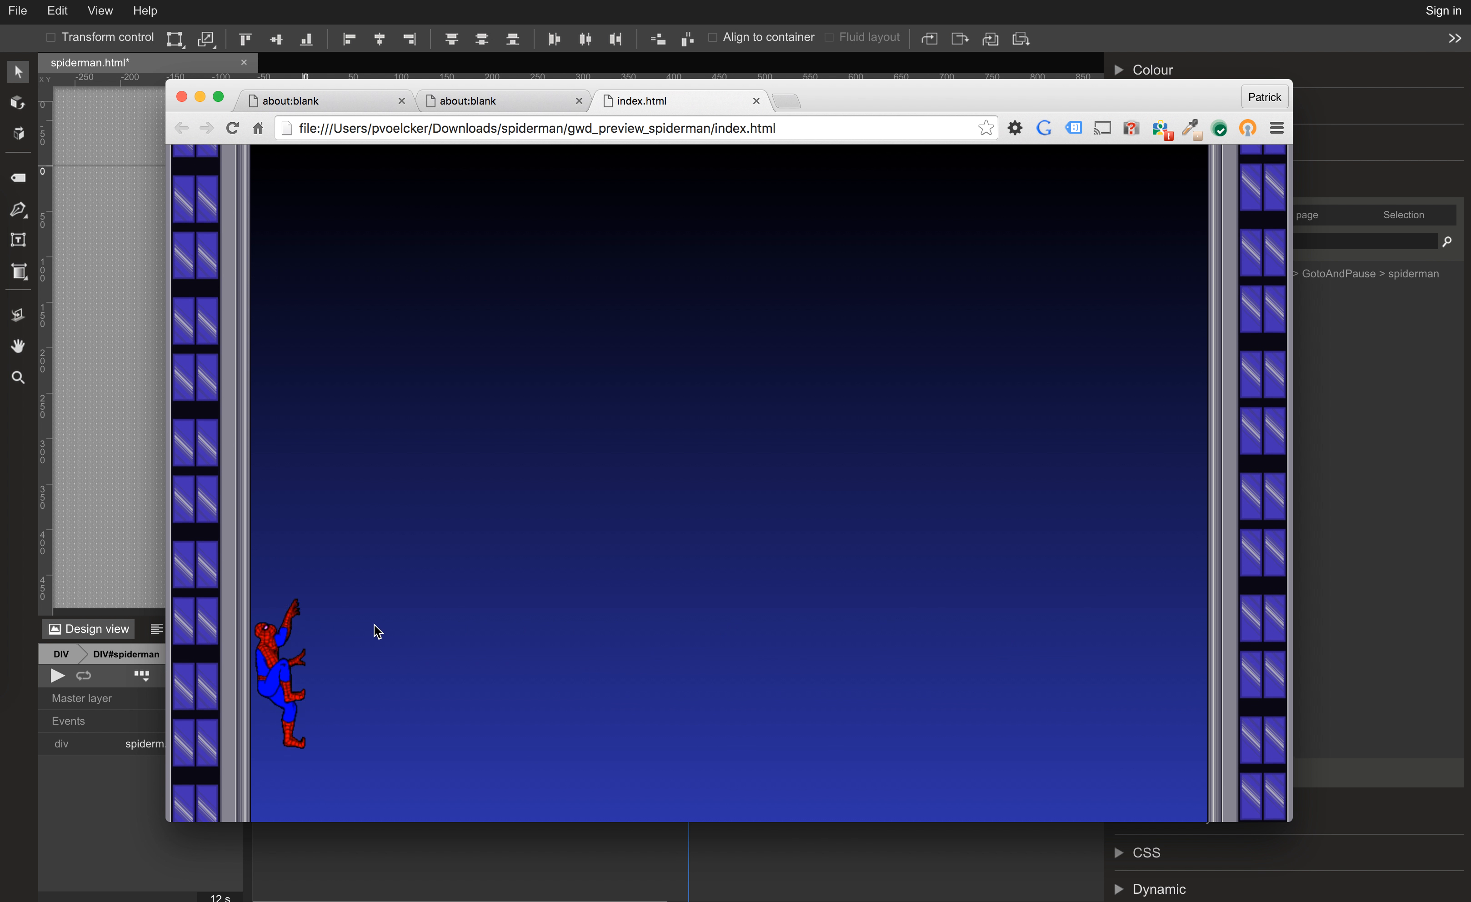
left_click(755, 101)
left_click(706, 2)
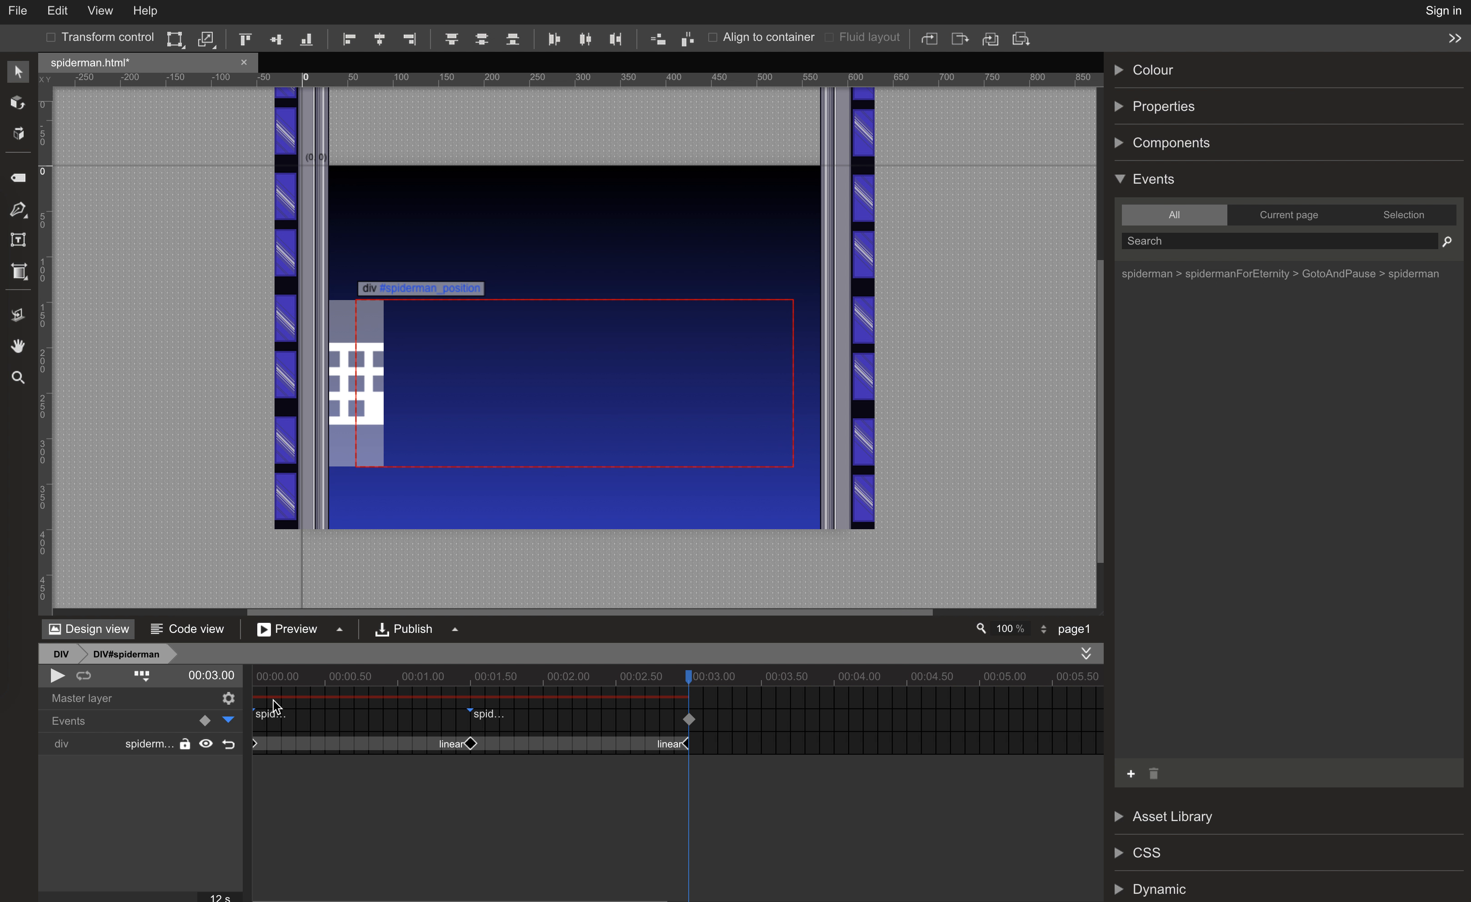
Add a timeline event at 0 seconds in the spiderman div and name it spidermanLeft.
right_click(255, 723)
left_click(269, 736)
right_click(256, 721)
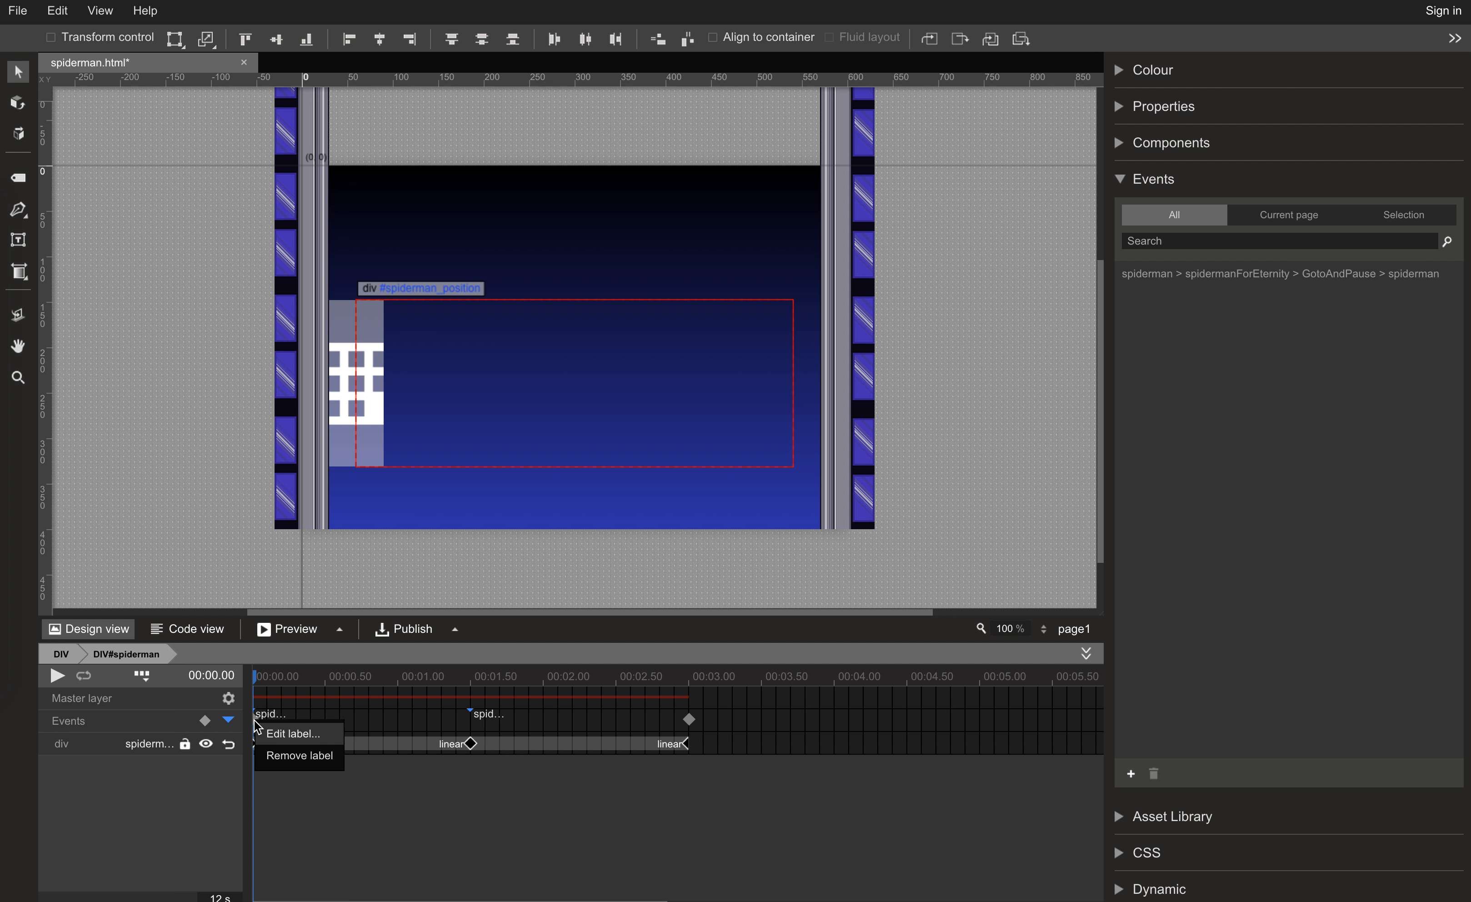
left_click(254, 722)
right_click(259, 727)
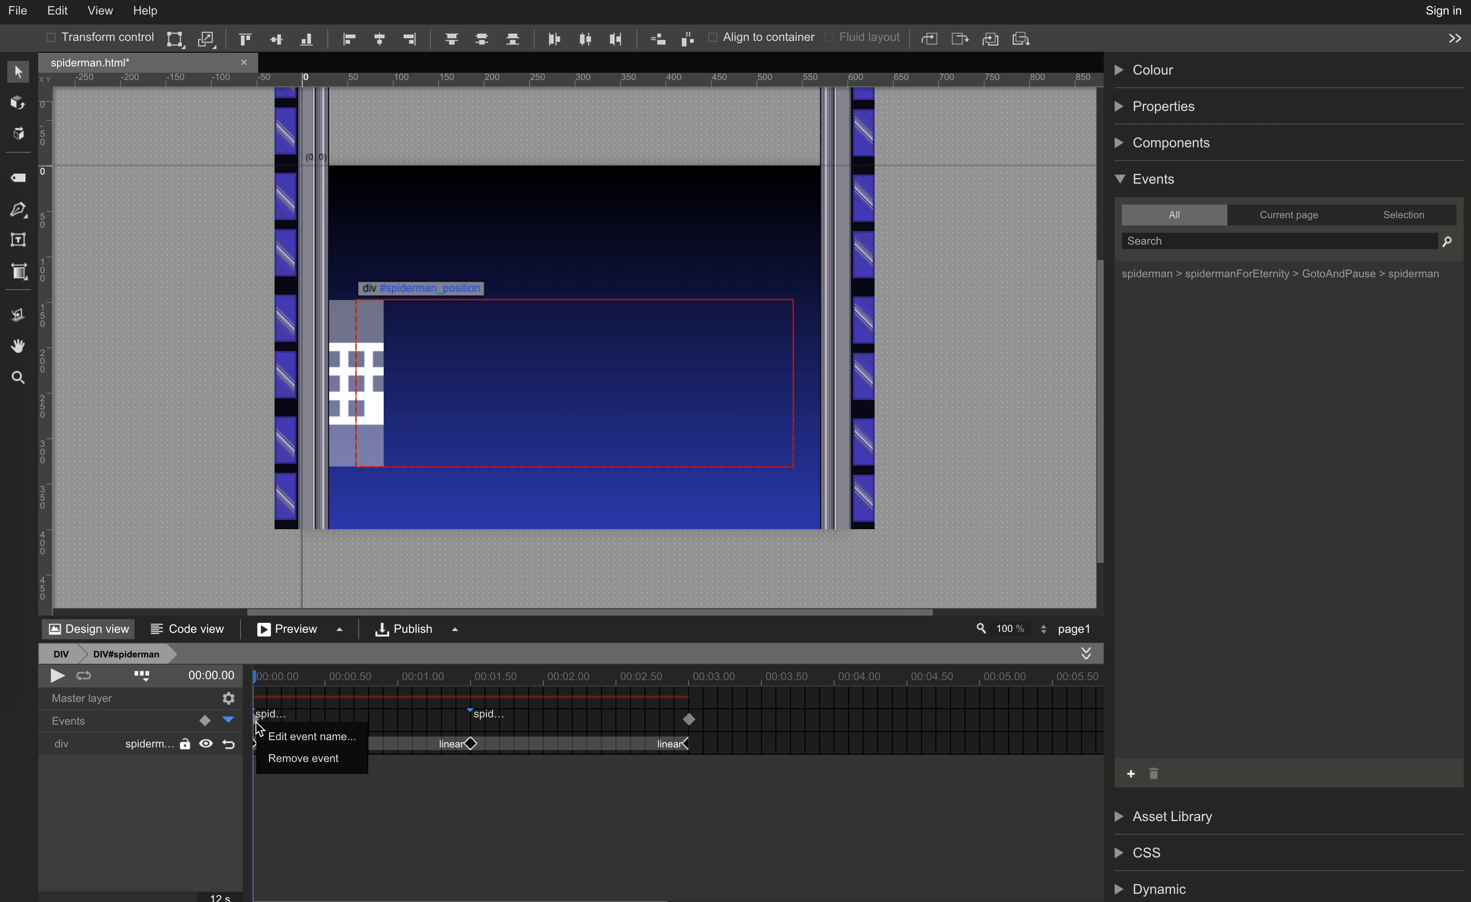
left_click(277, 736)
key("BackSpace")
key("BackSpace")
key("BackSpace")
key("BackSpace")
key("BackSpace")
type("spiedermanLeft")
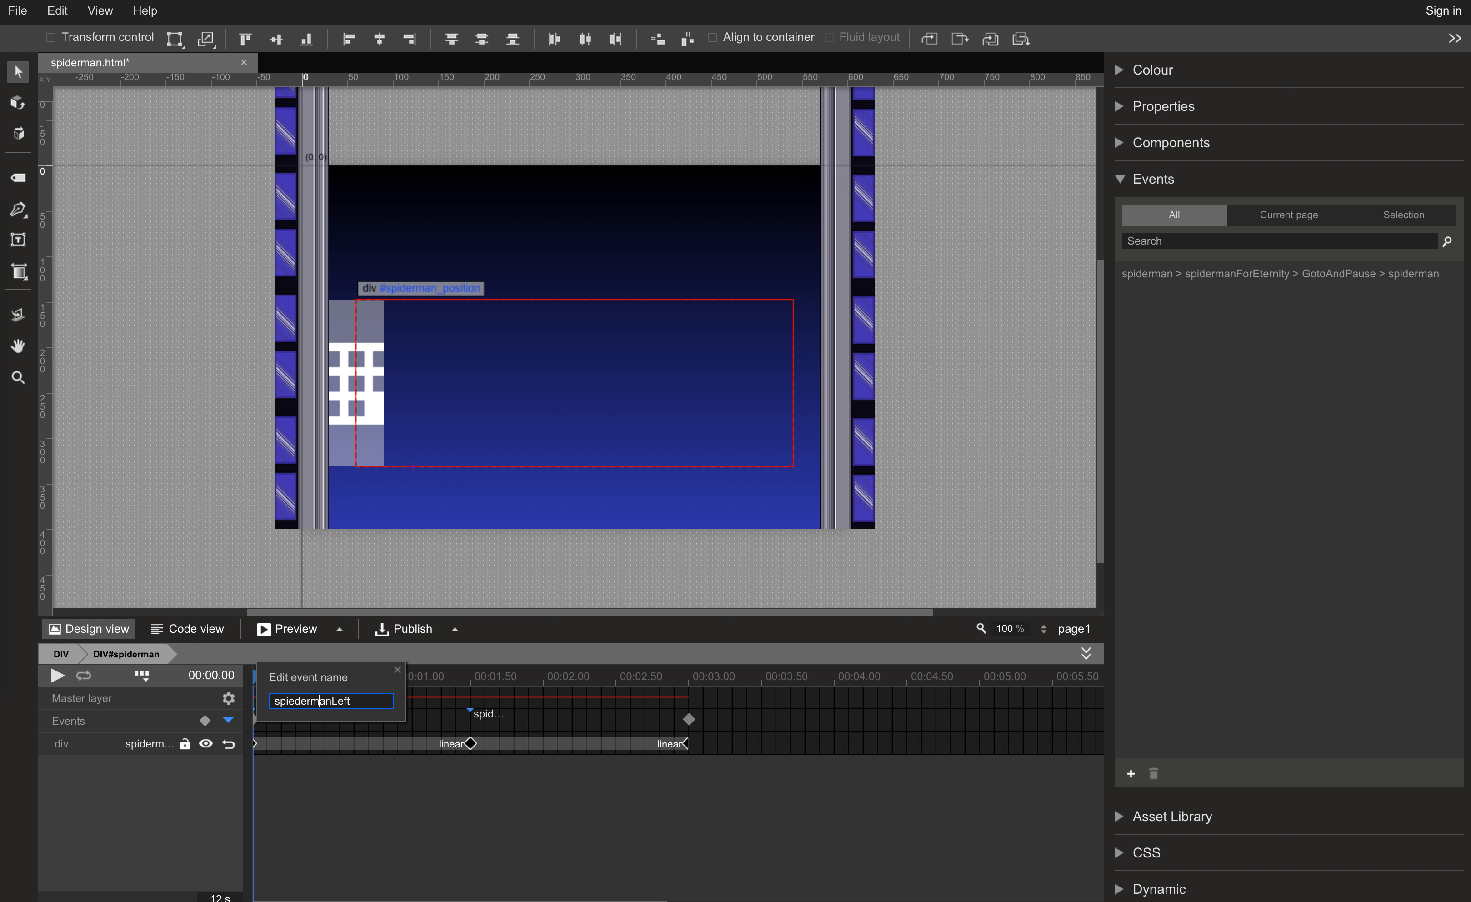
key("BackSpace")
key("Return")
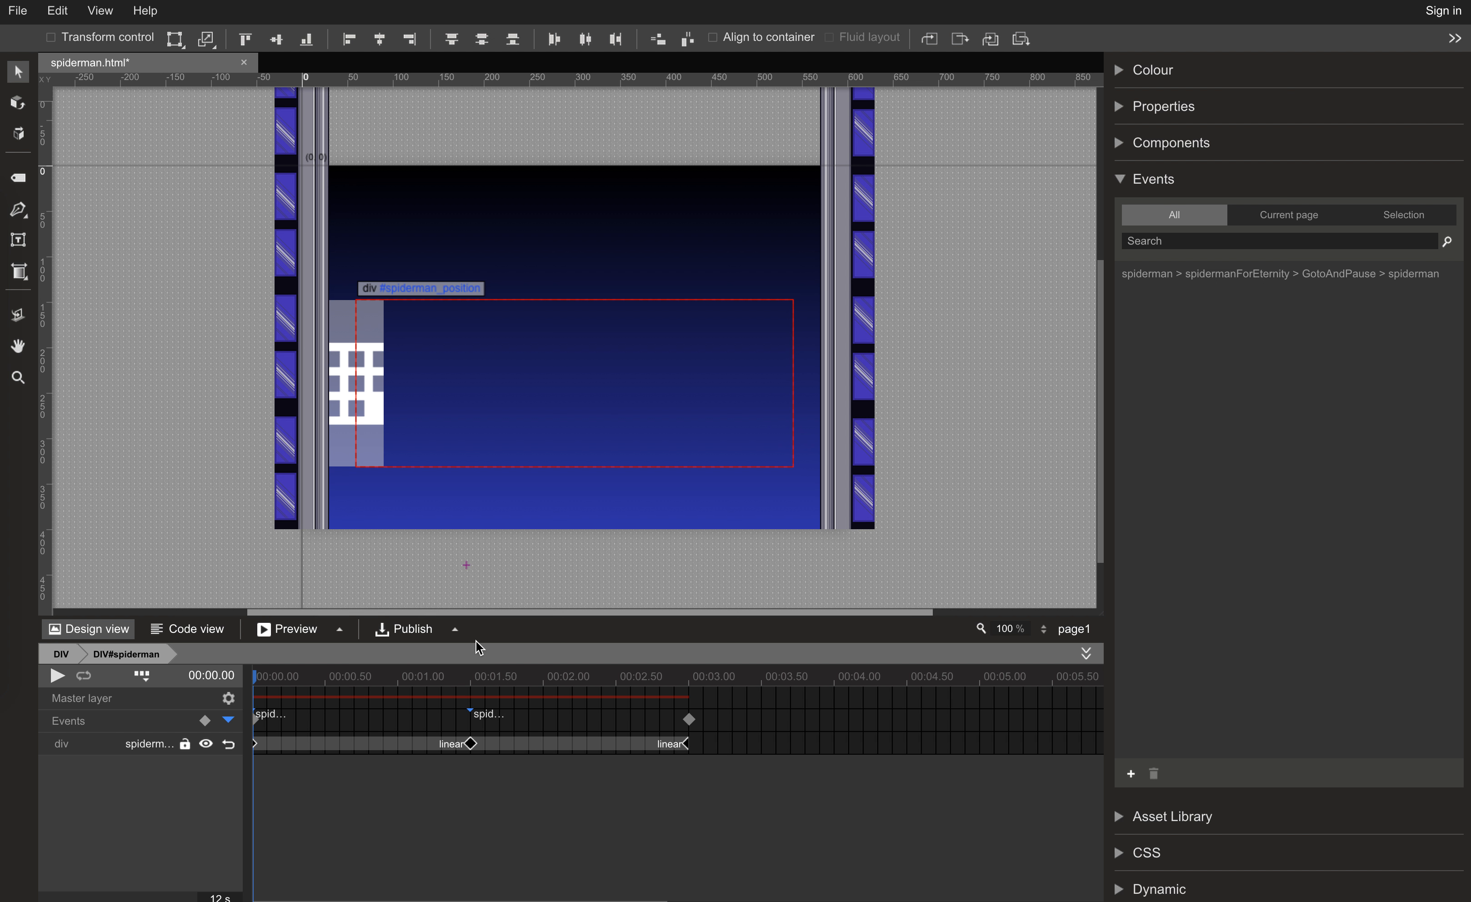
Add a timeline event at 1.5 seconds in the spiderman div and name it spidermanRight.
left_click(471, 729)
right_click(473, 730)
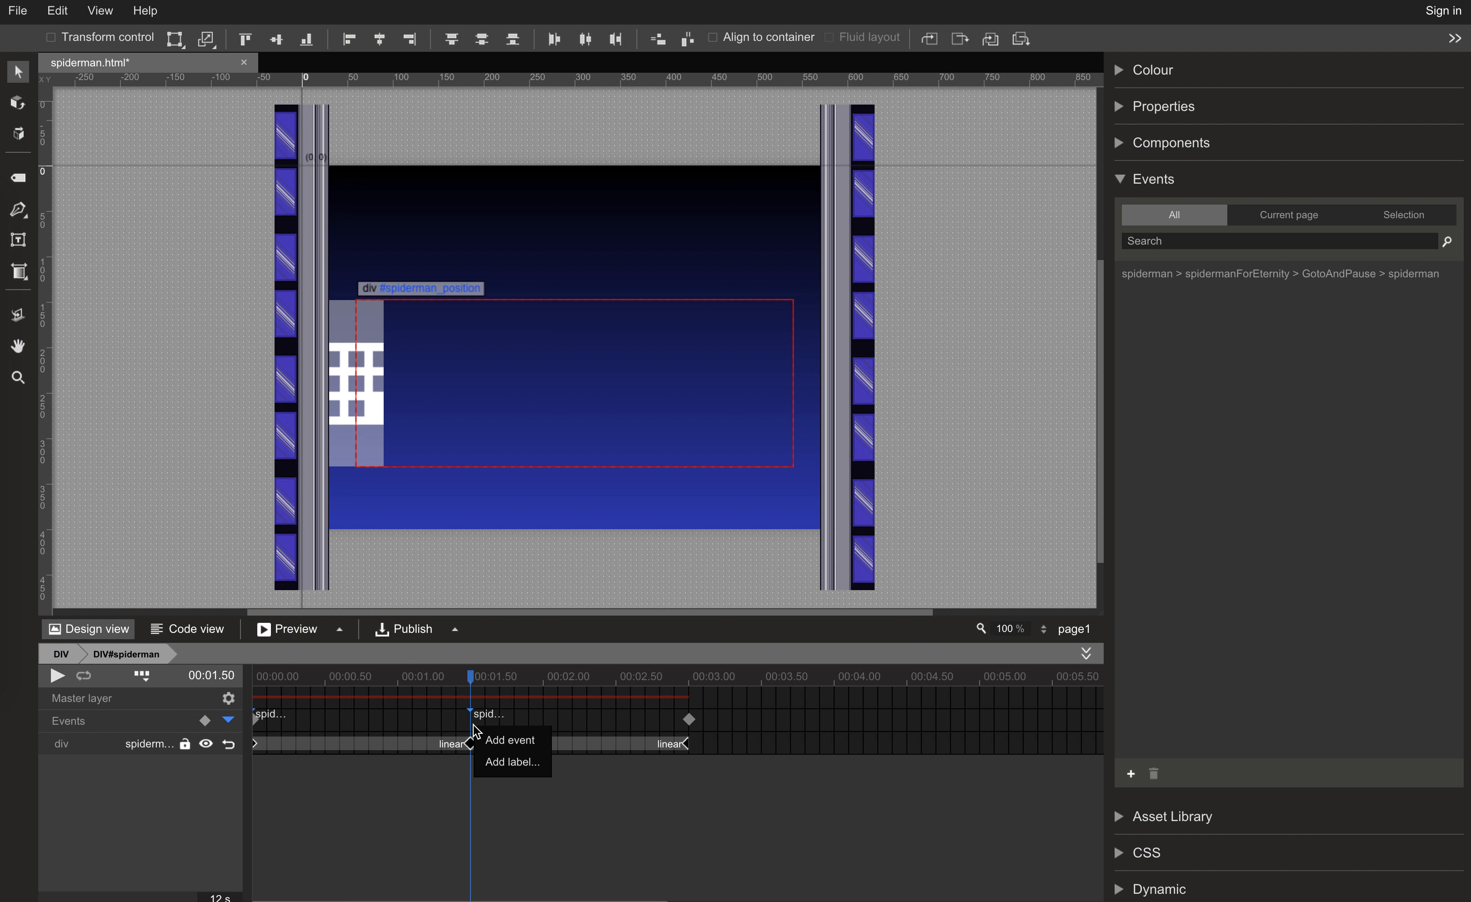
left_click(492, 742)
right_click(472, 723)
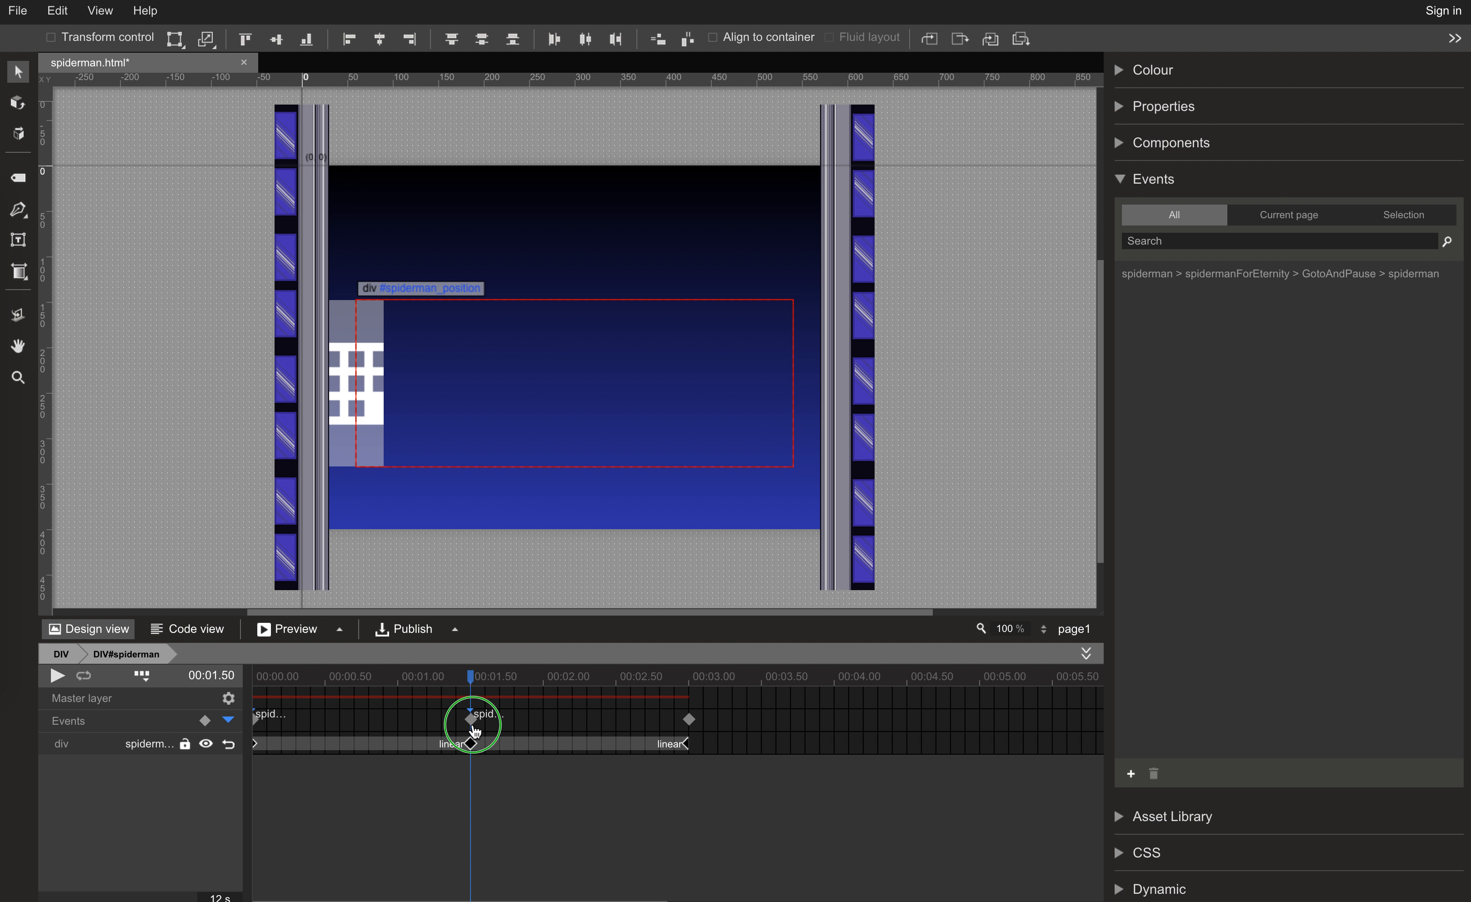
left_click(488, 738)
key("BackSpace")
key("BackSpace")
key("BackSpace")
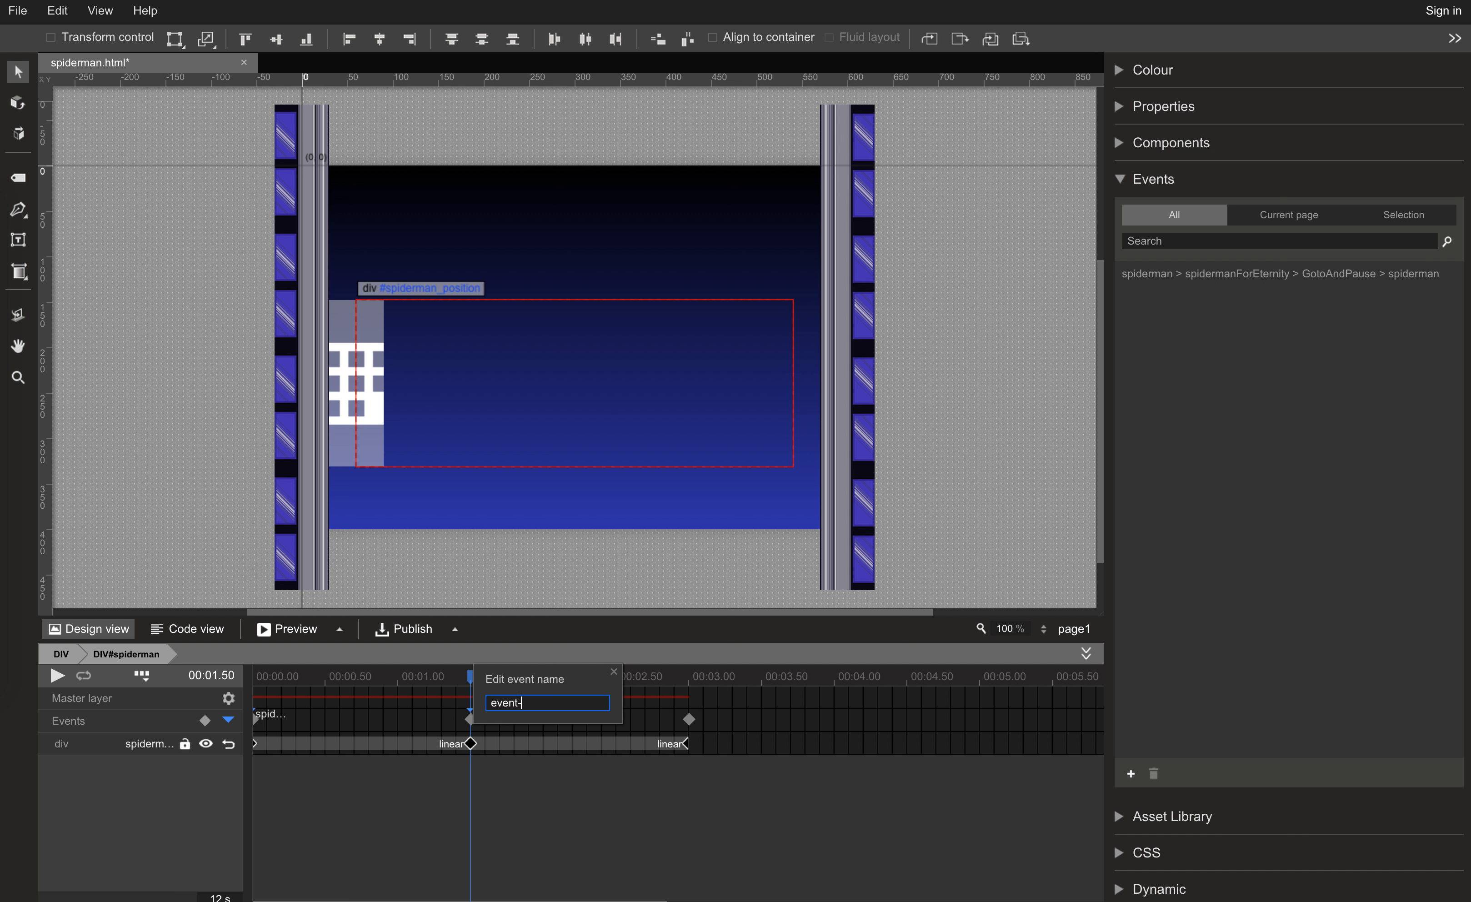
type("spiderm")
type("anRigth")
type("ht")
key("Return")
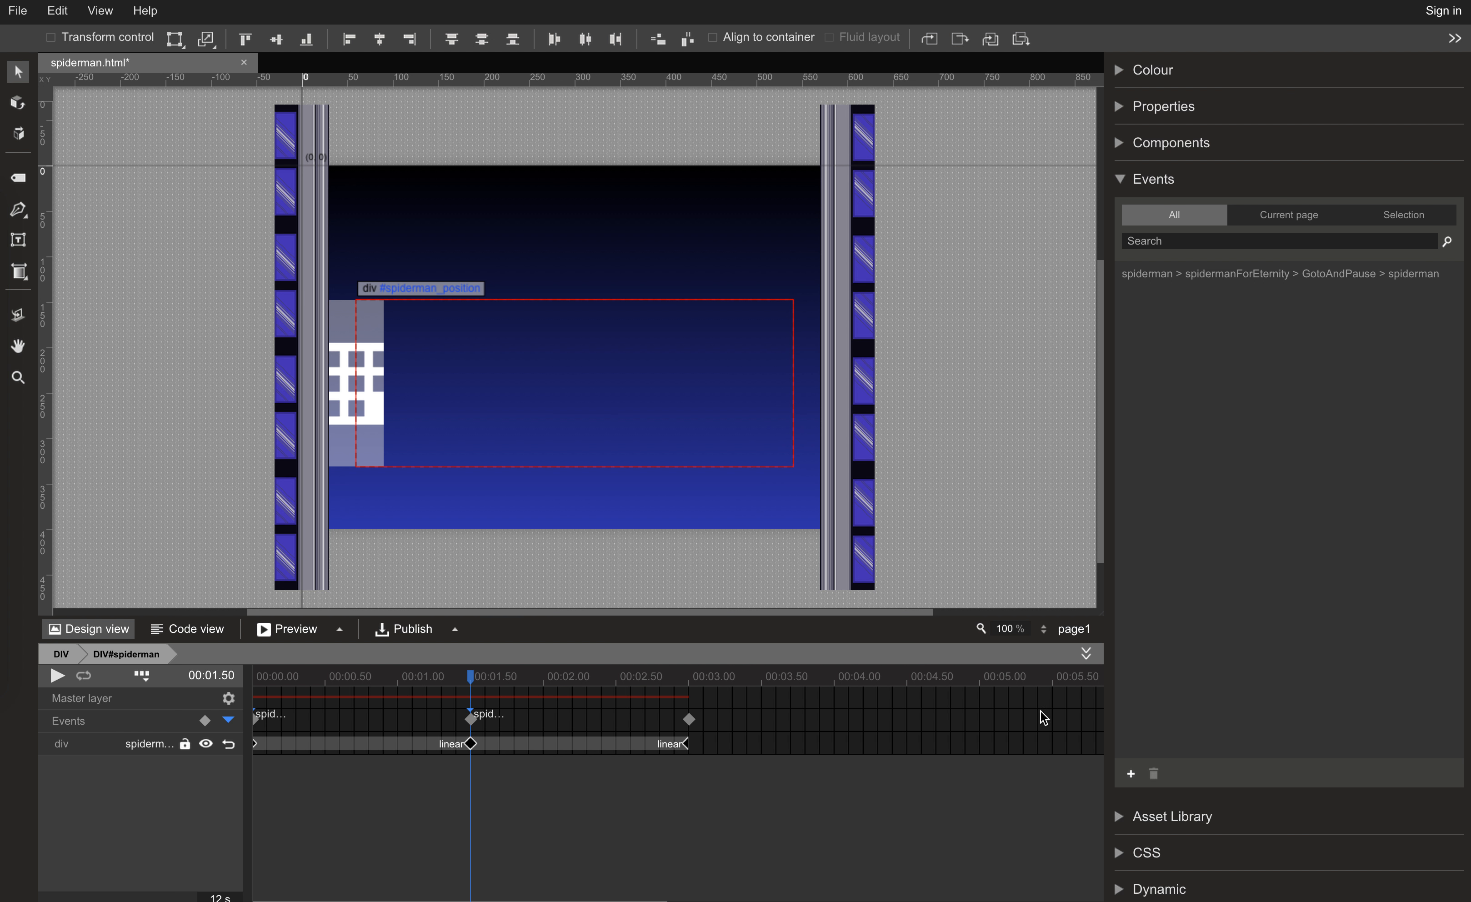
Create an event on spiderman that defines a new animation for spiderman-spritesheet when spidermanLeft fires.
left_click(258, 722)
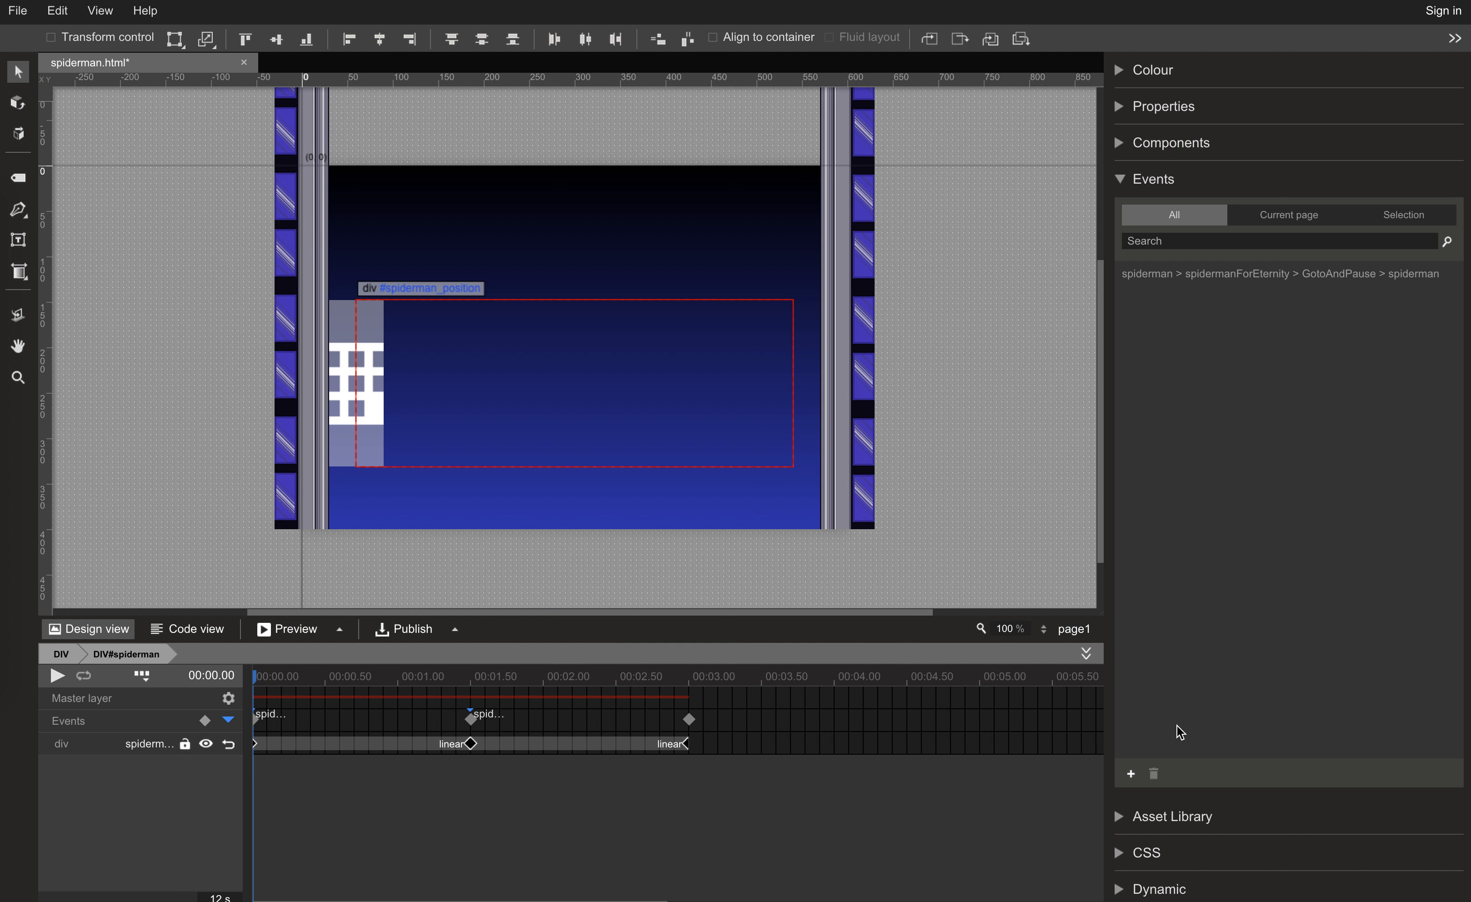
left_click(1130, 773)
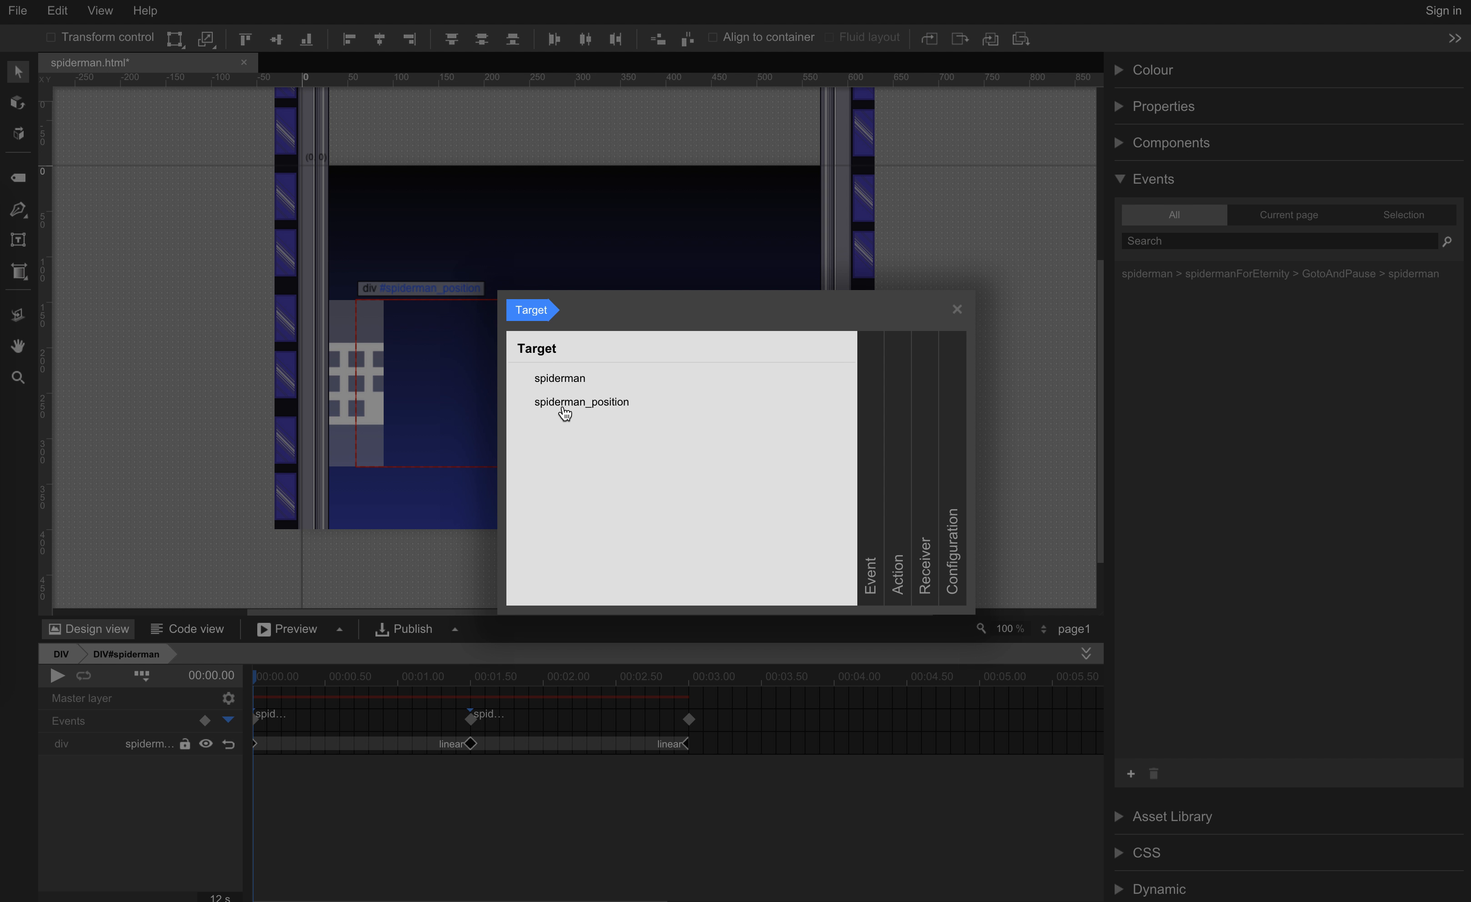
left_click(558, 379)
left_click(578, 430)
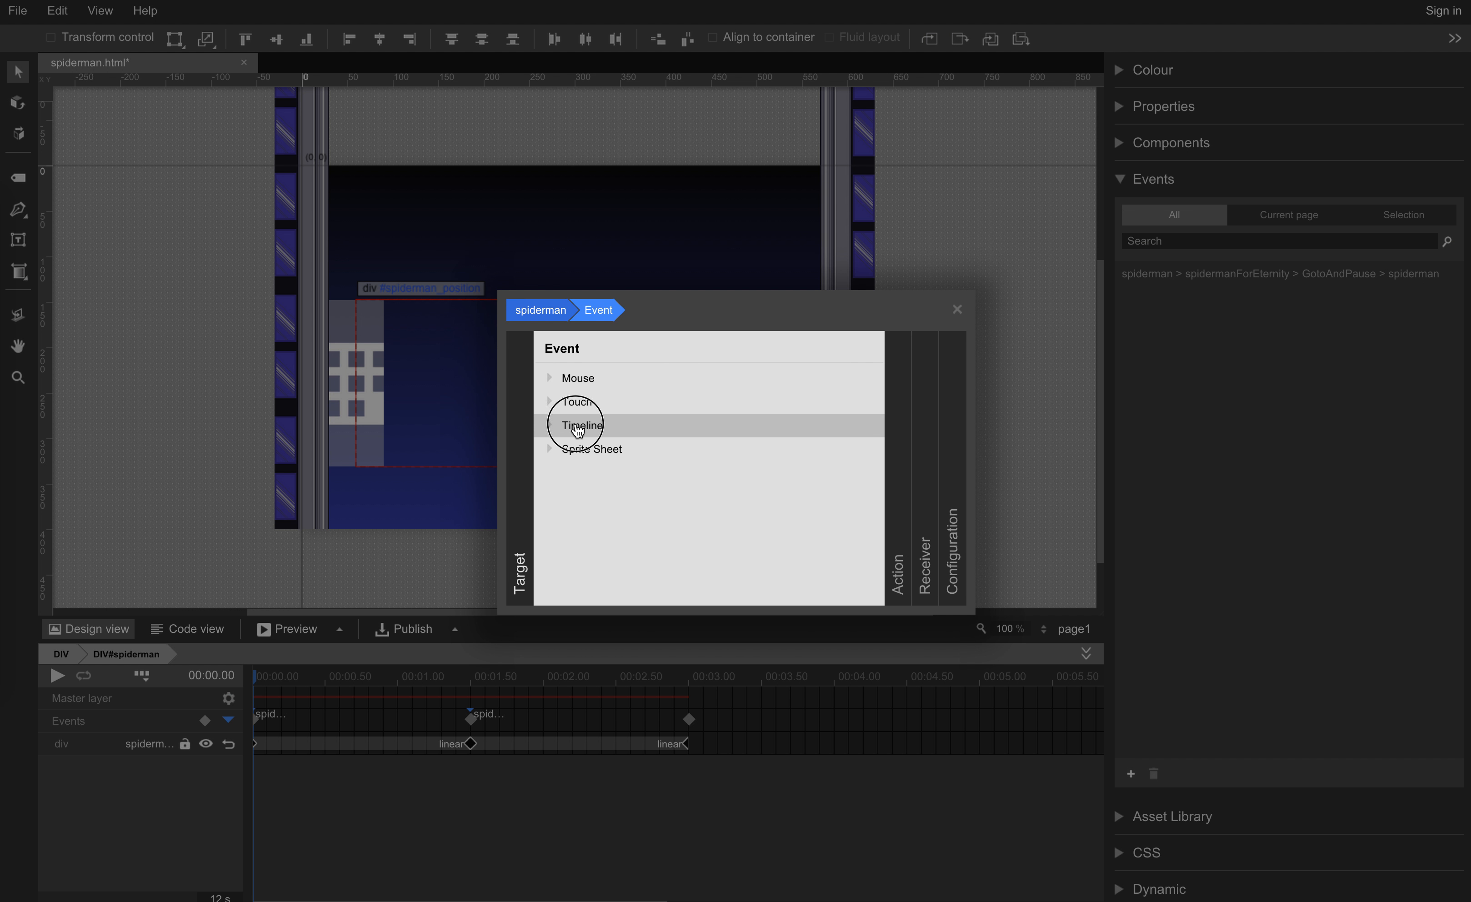
left_click(596, 473)
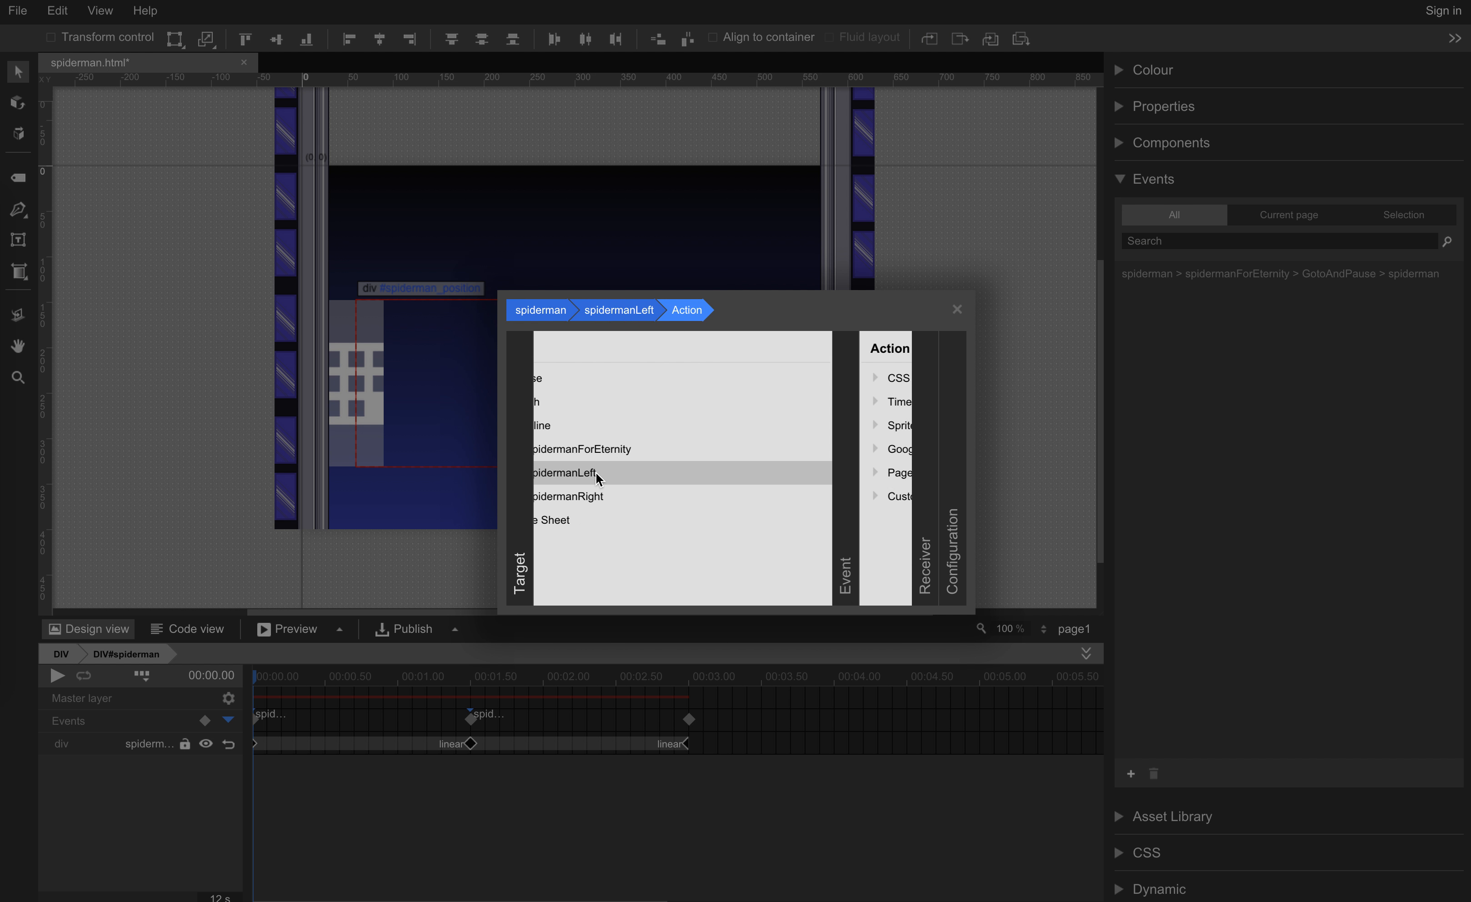
left_click(590, 427)
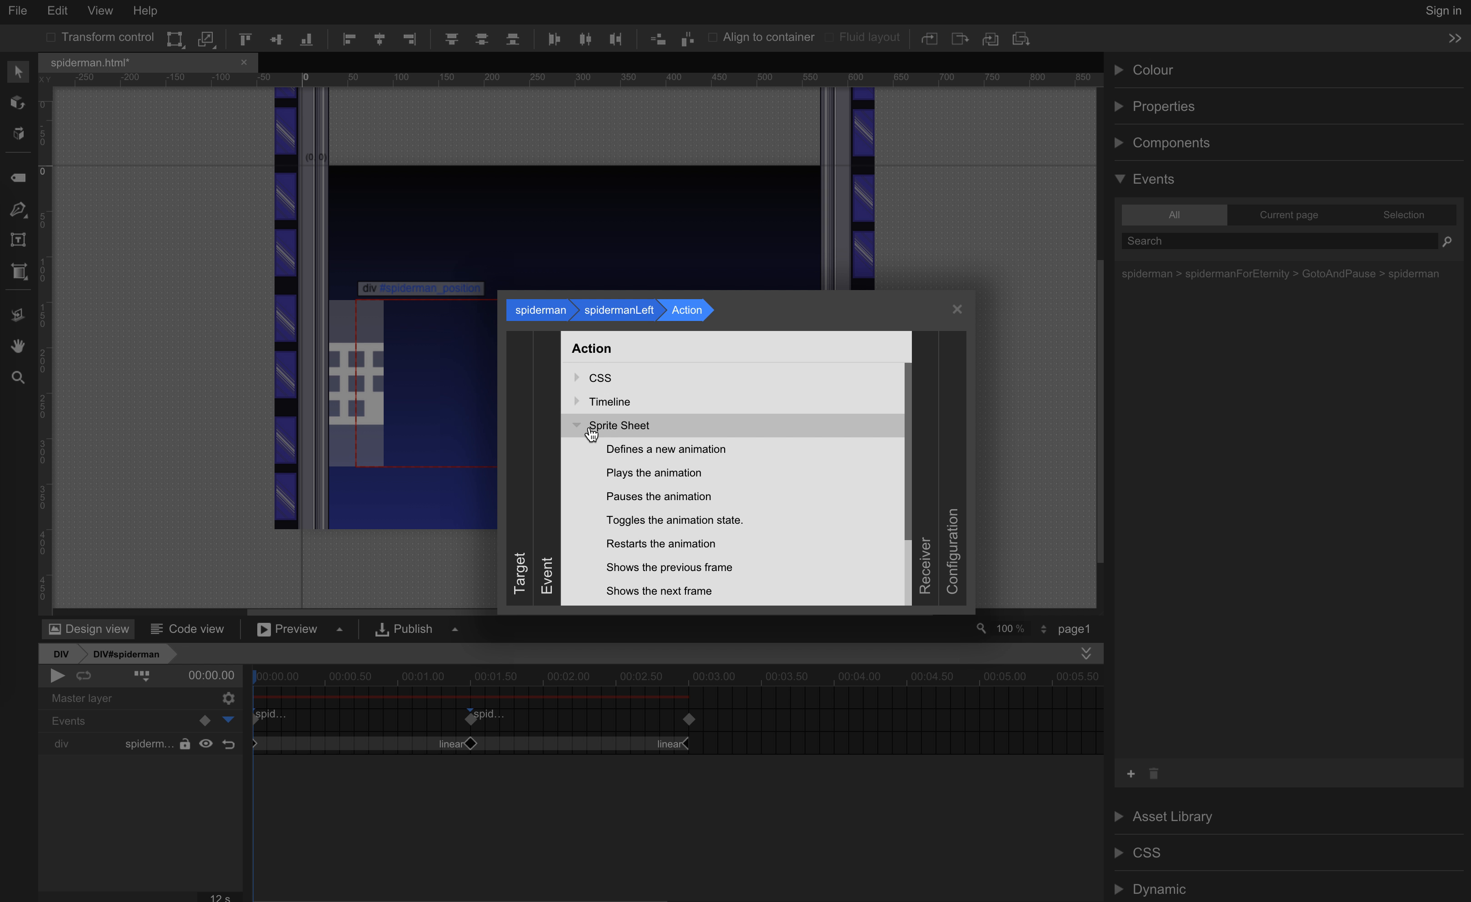
left_click(612, 449)
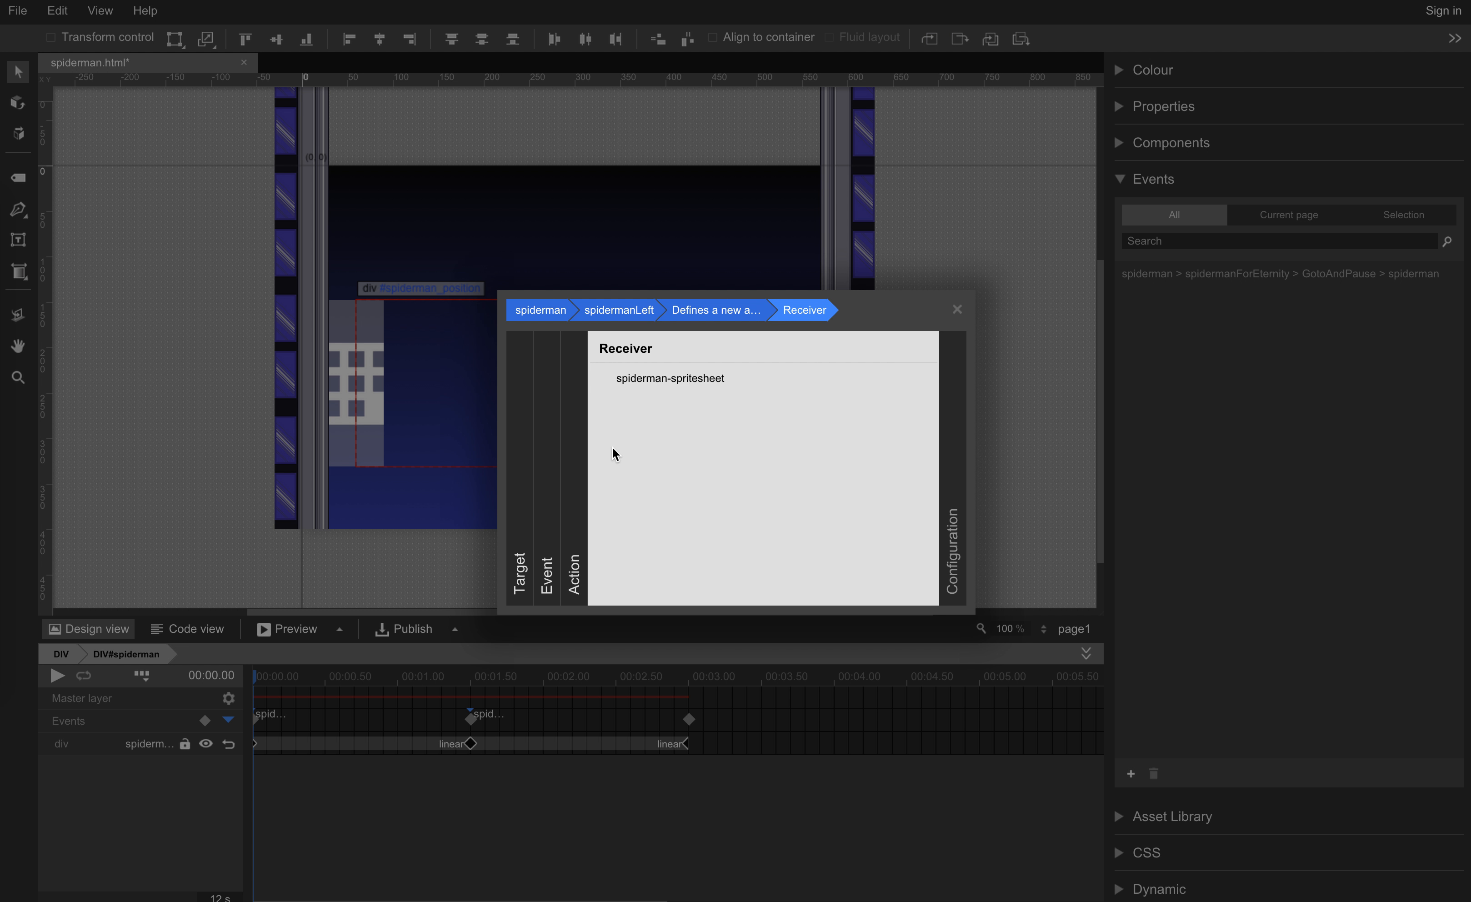
left_click(627, 380)
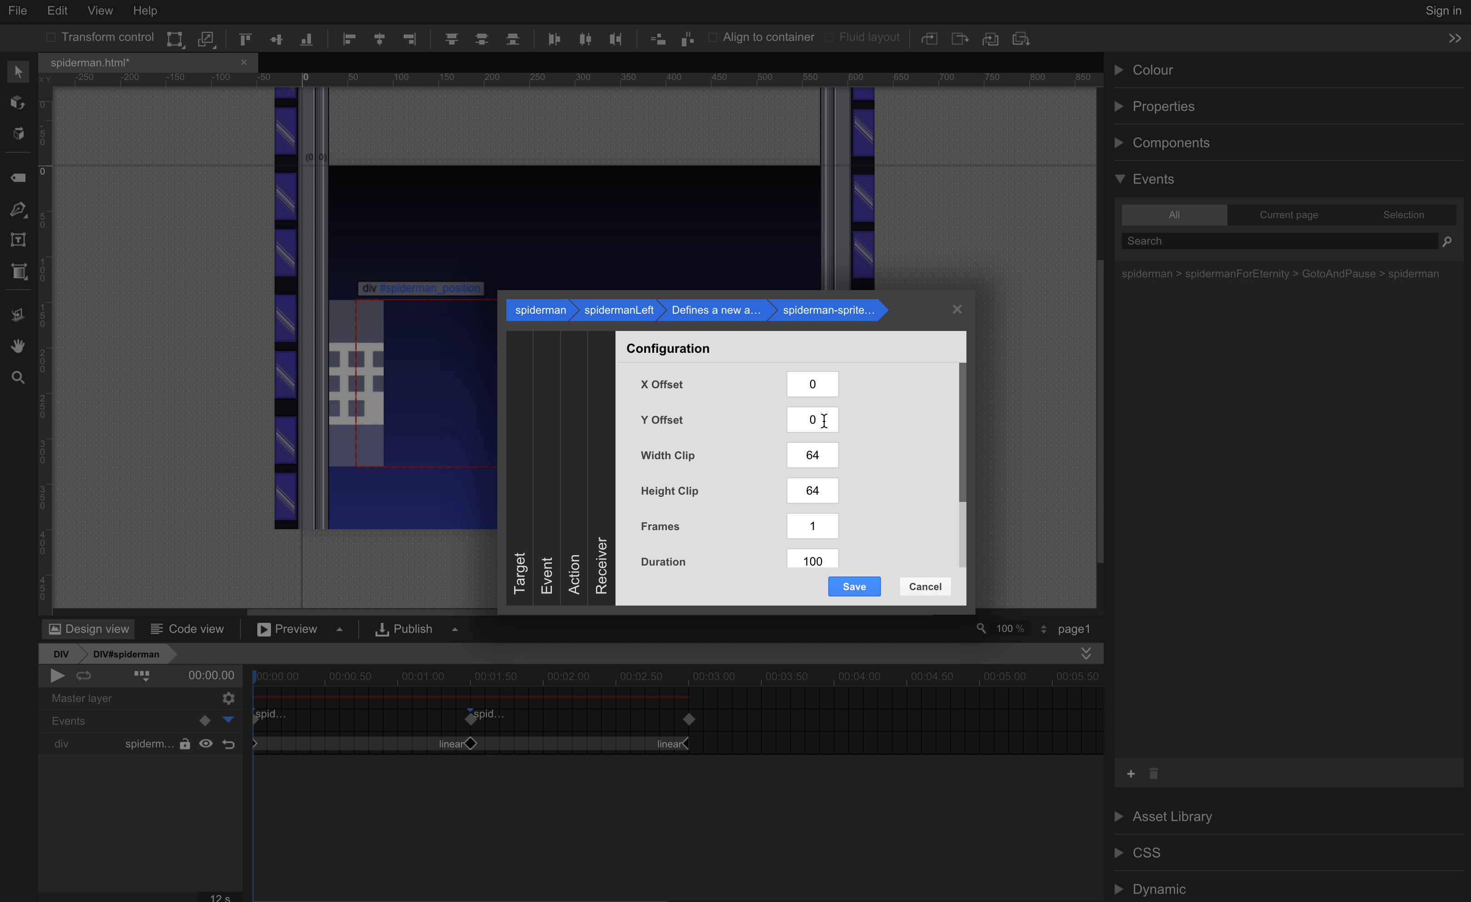
Configure the spidermanLeft sprite animation with Y offset 183, width clip 60, height clip 183 and 11 frames, and save the event.
left_click_drag(823, 454, 787, 456)
key("shift+Tab")
type("183")
key("Tab")
type("60")
key("Tab")
type("183")
key("Tab")
type("11")
key("Tab")
scroll(852, 510, "down", 2)
left_click(790, 525)
left_click(862, 589)
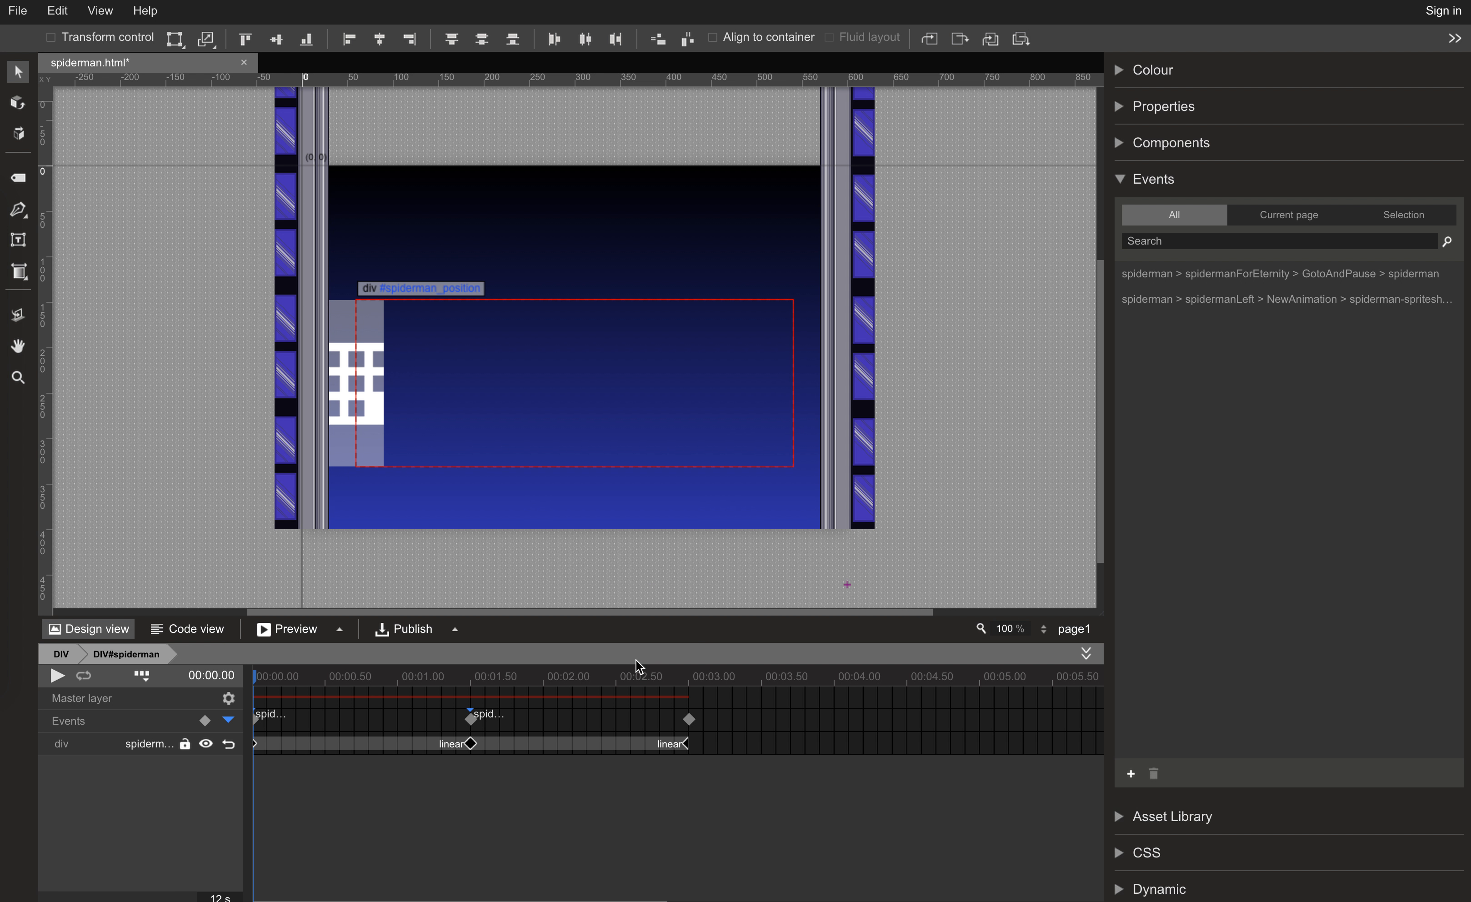
Create an event on spiderman that defines a new animation for spiderman-spritesheet when spidermanRight fires.
left_click(469, 721)
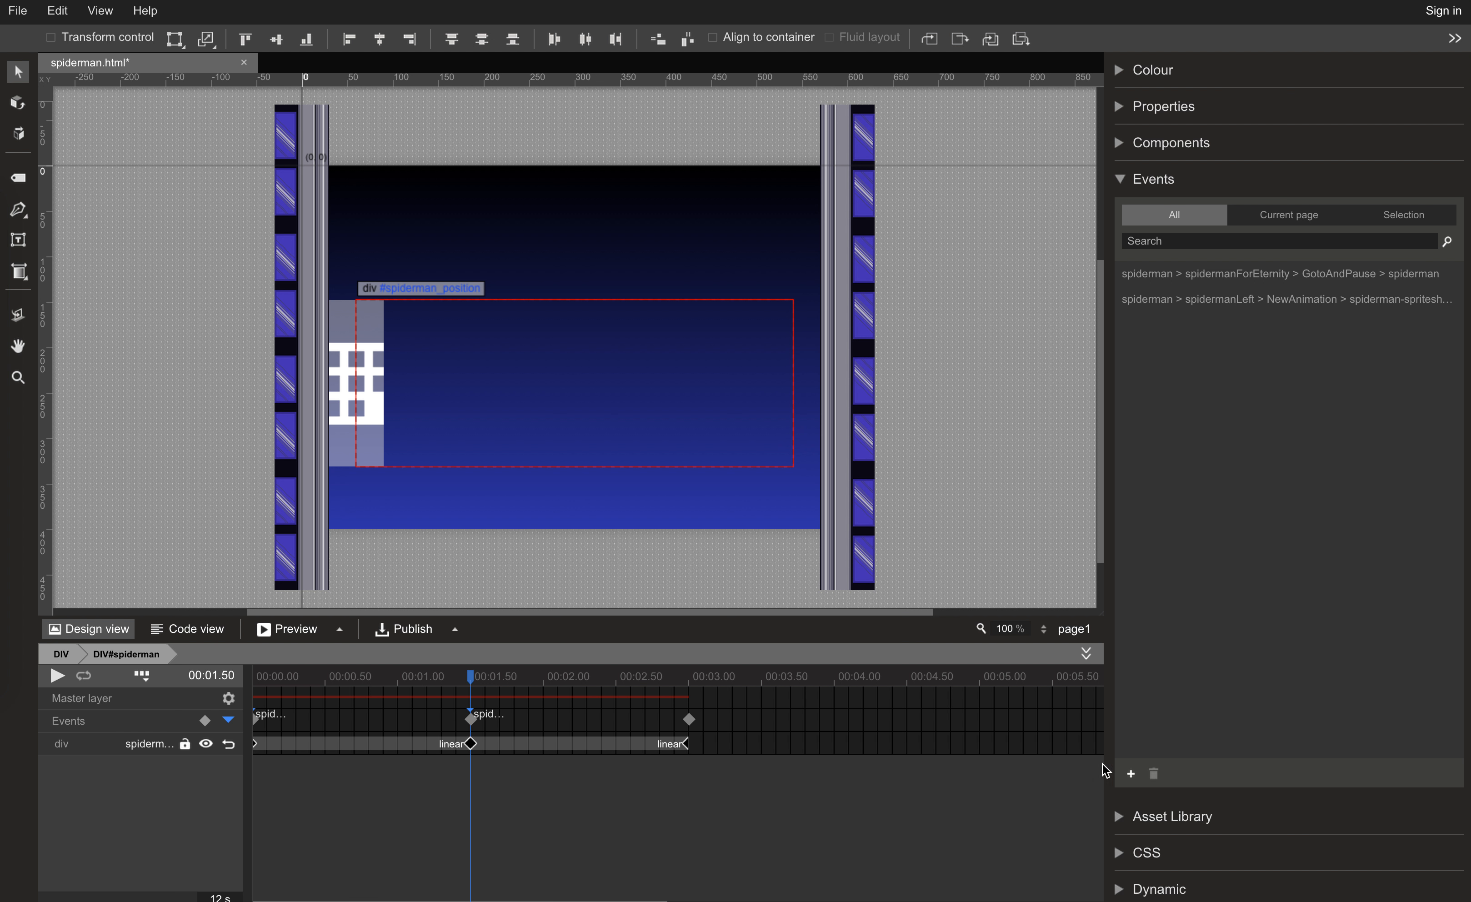
left_click(1130, 773)
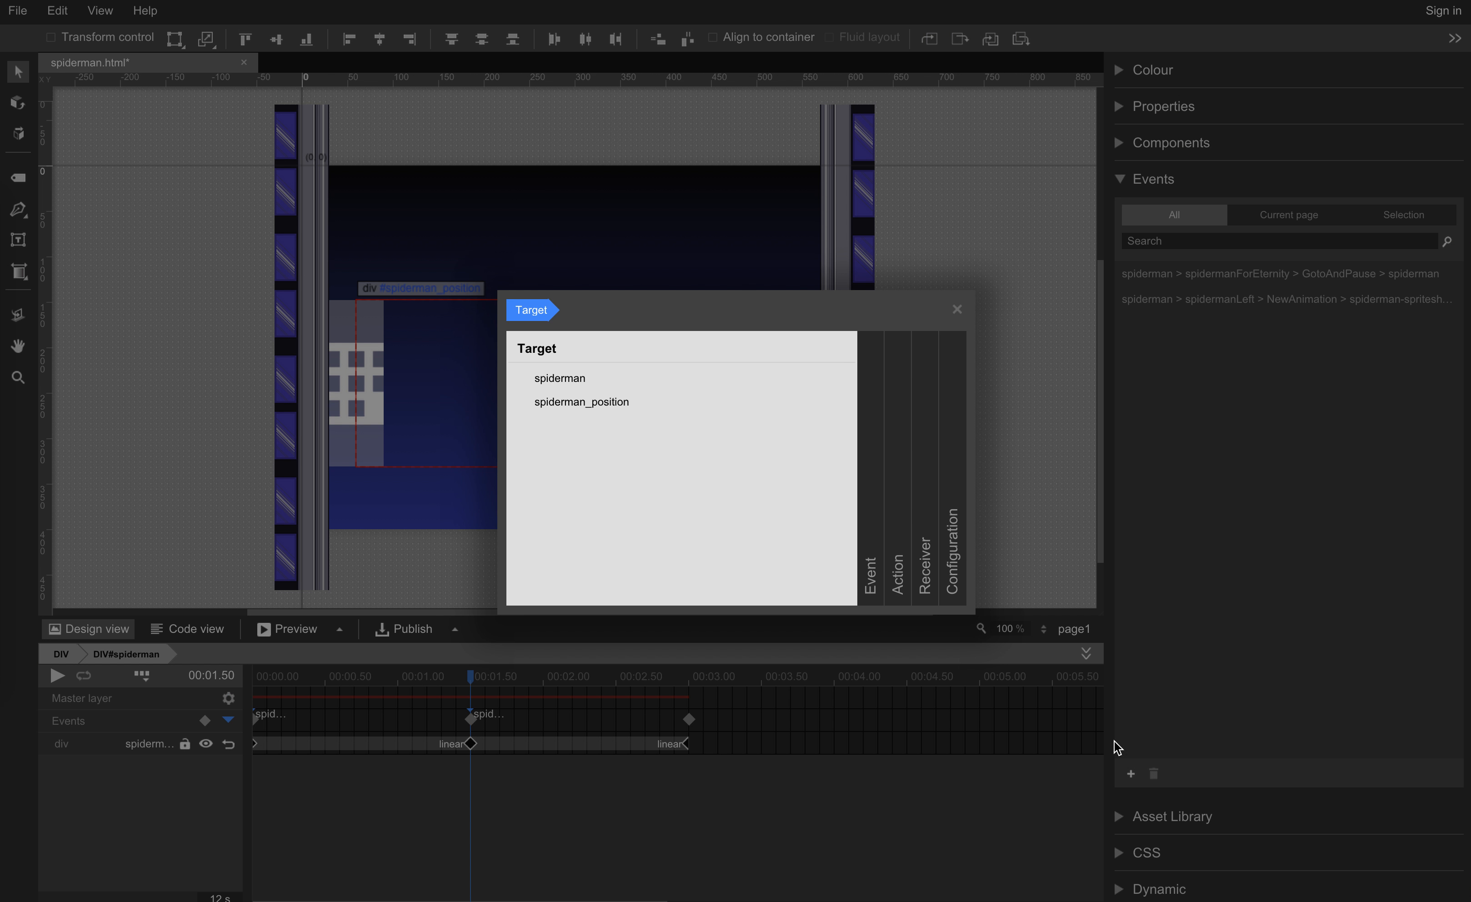
left_click(561, 378)
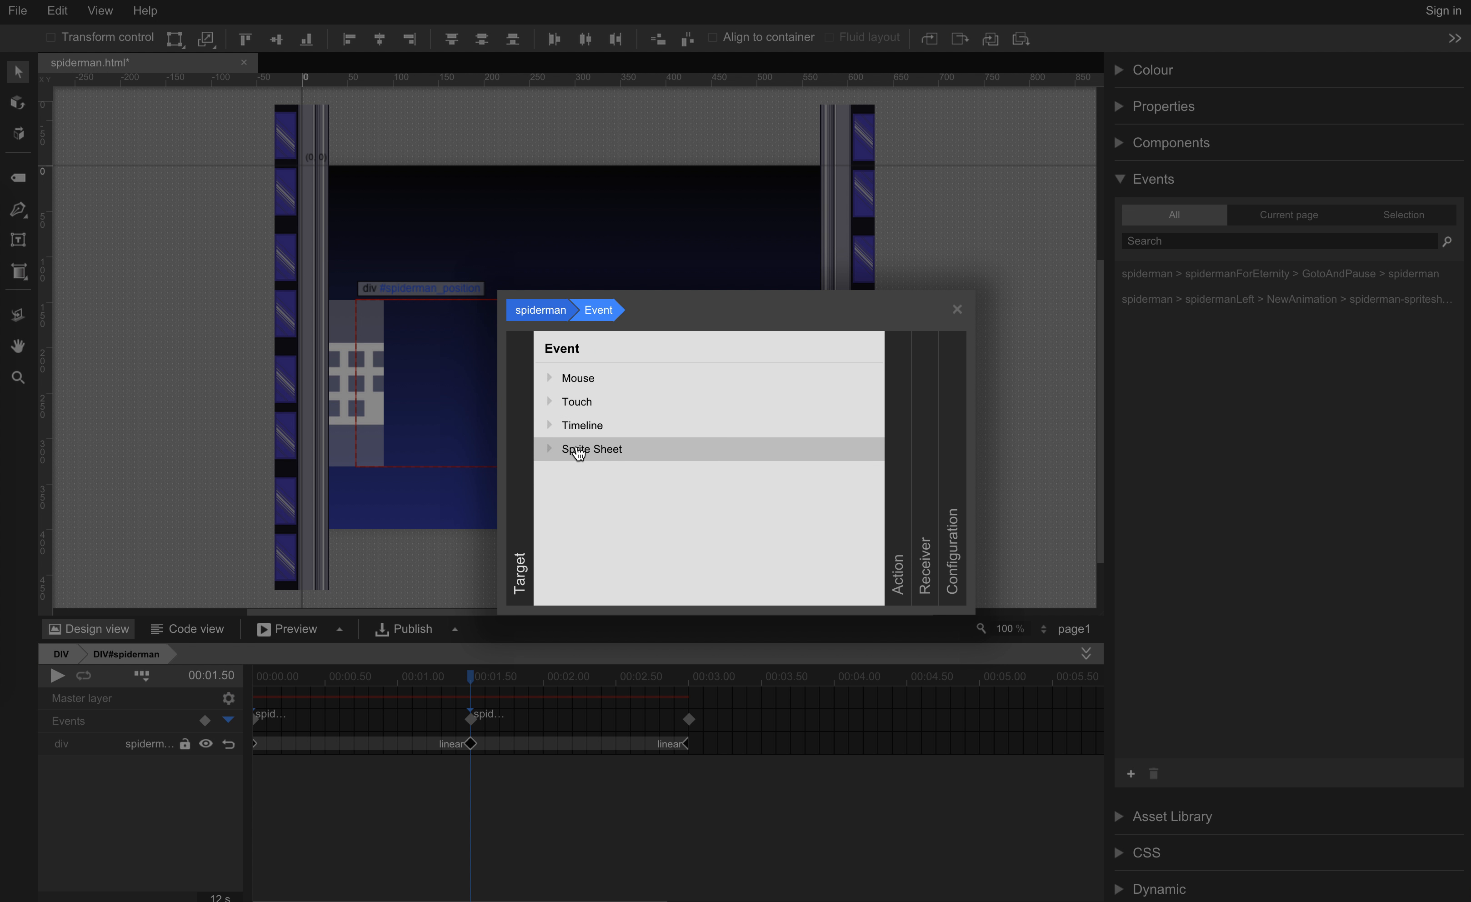
left_click(579, 426)
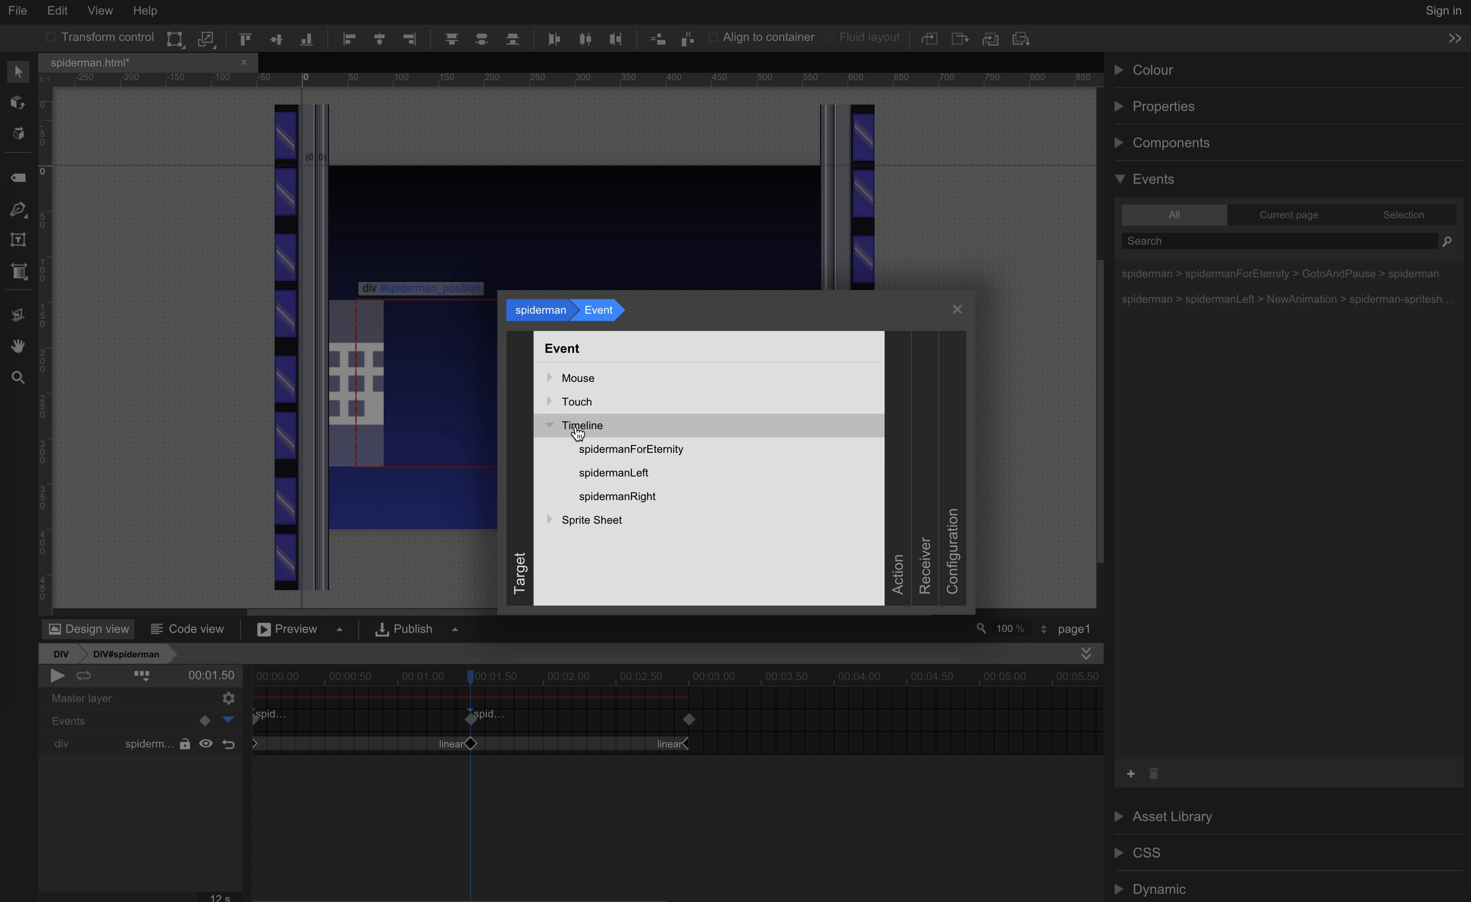
left_click(601, 496)
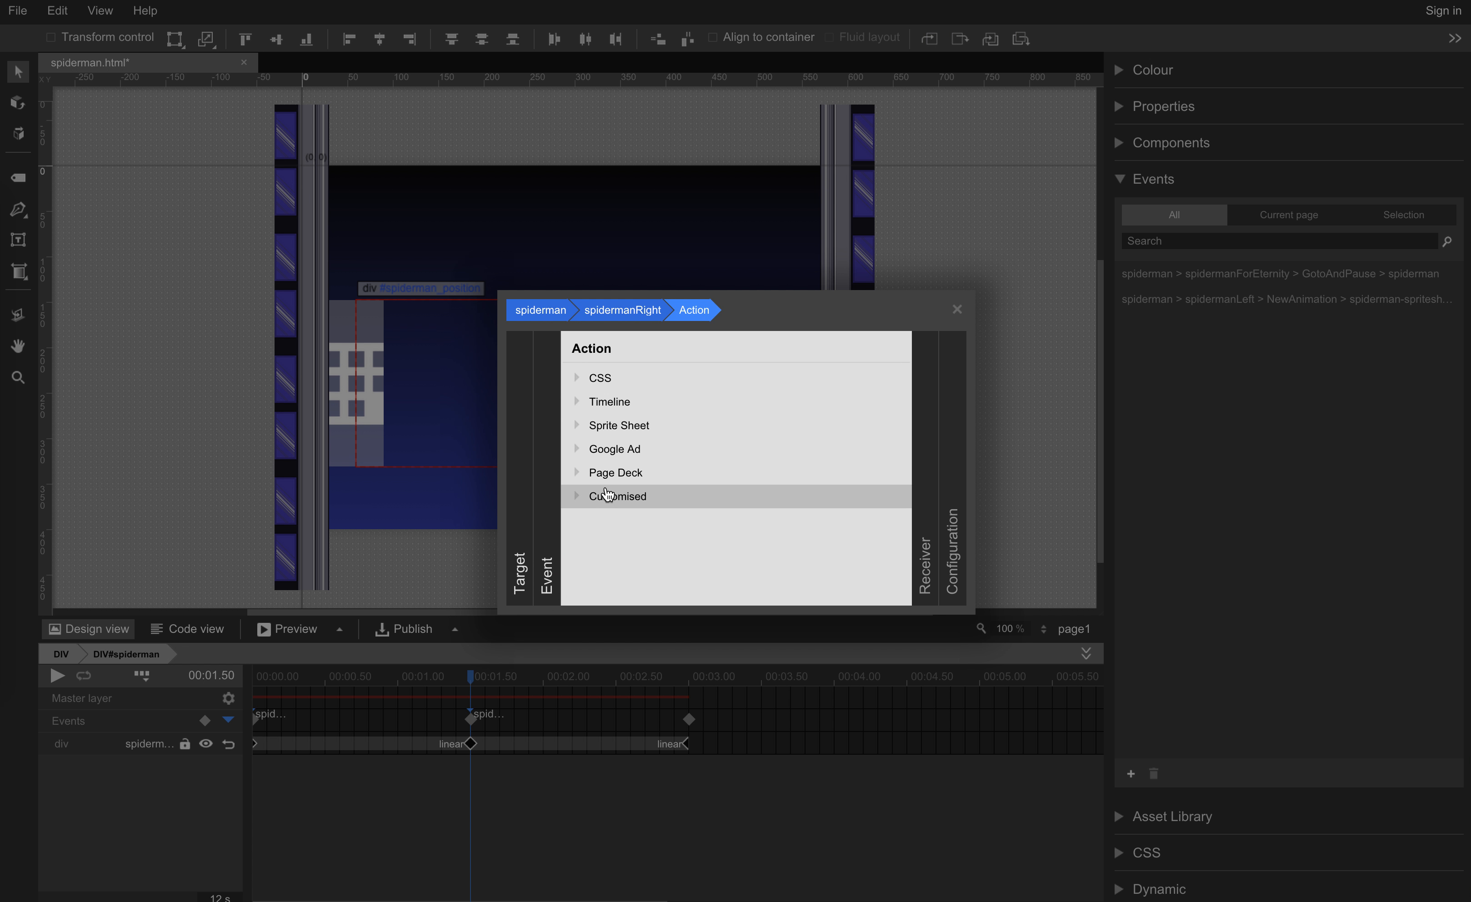
left_click(611, 311)
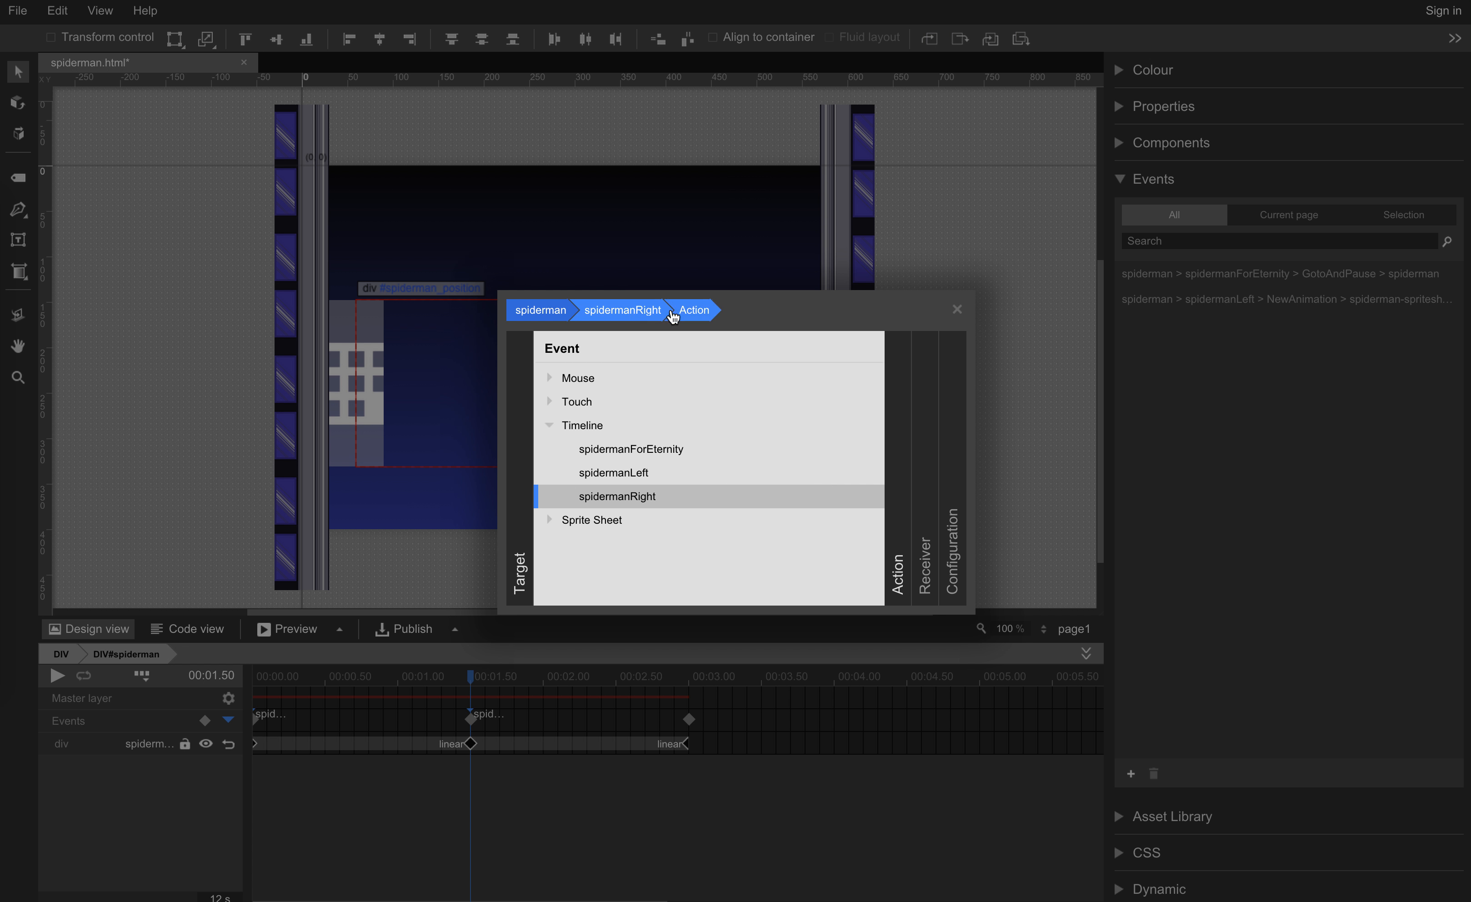
left_click(616, 496)
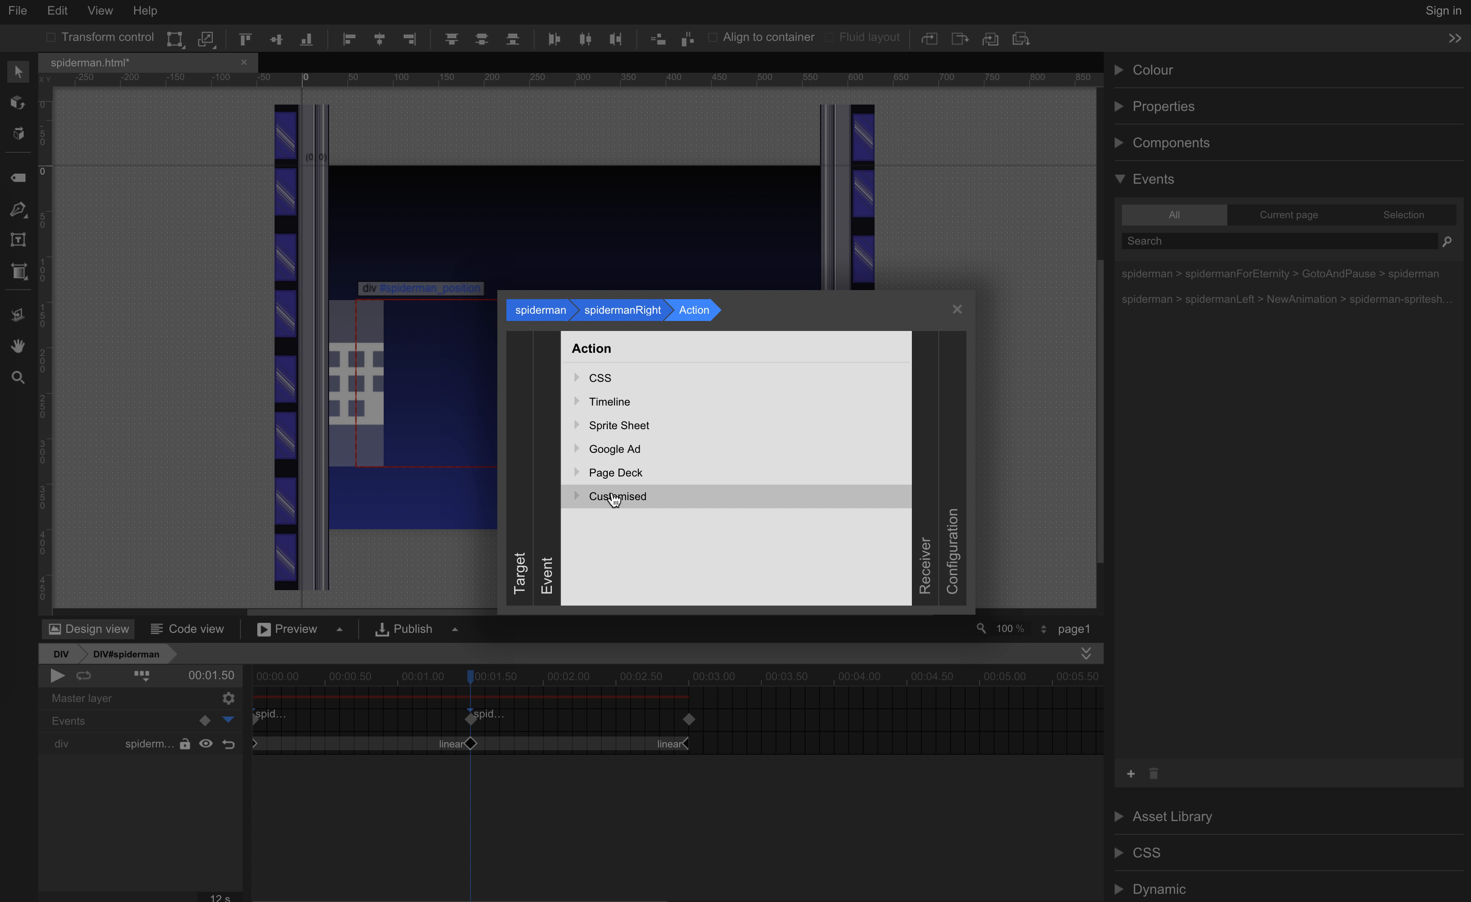
left_click(619, 425)
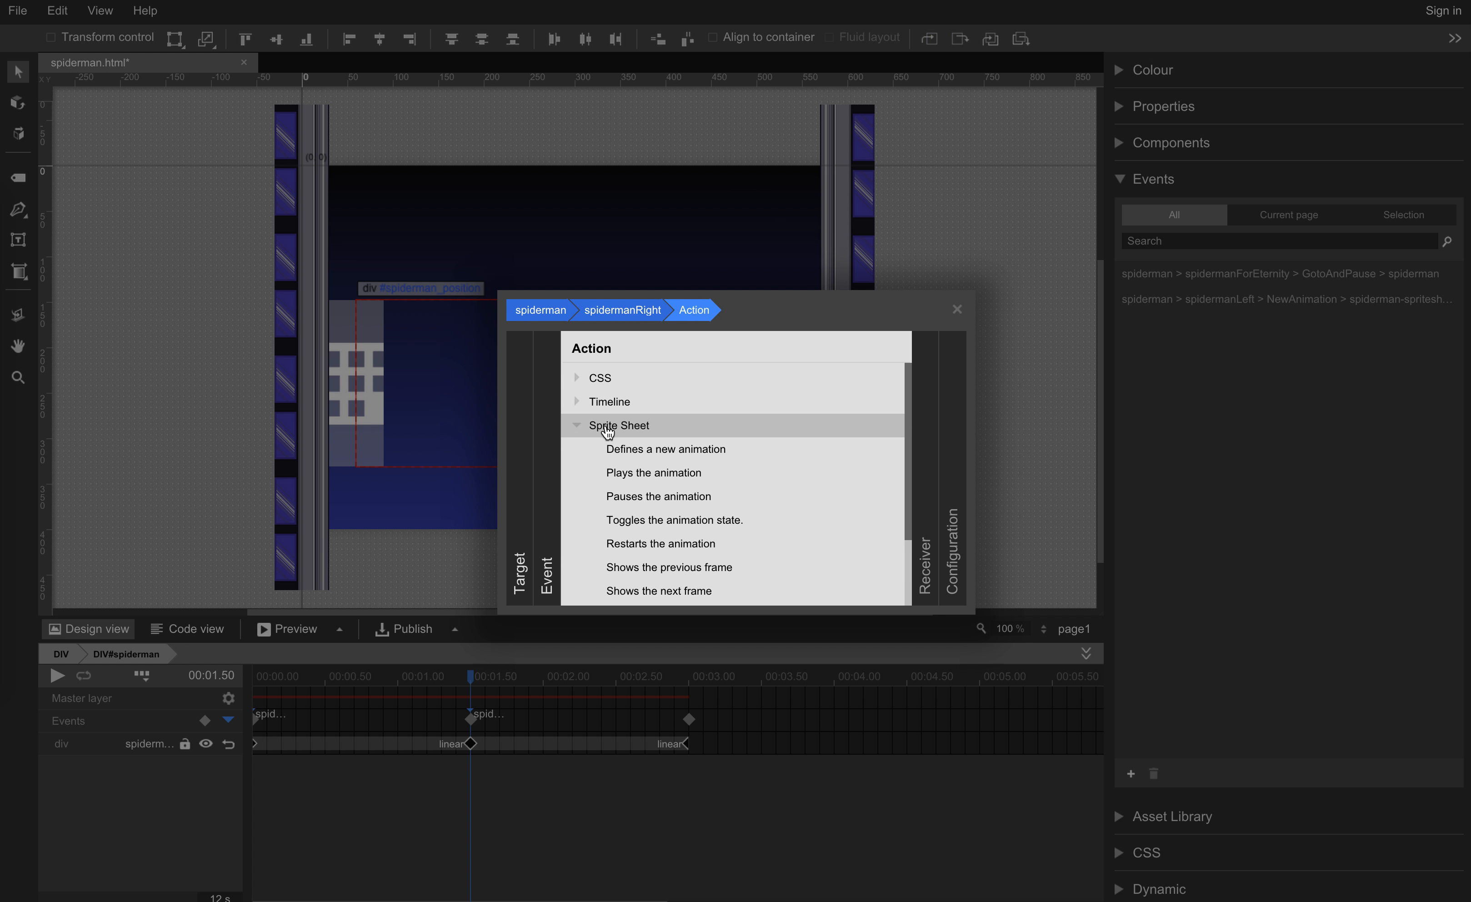
left_click(618, 458)
left_click(641, 385)
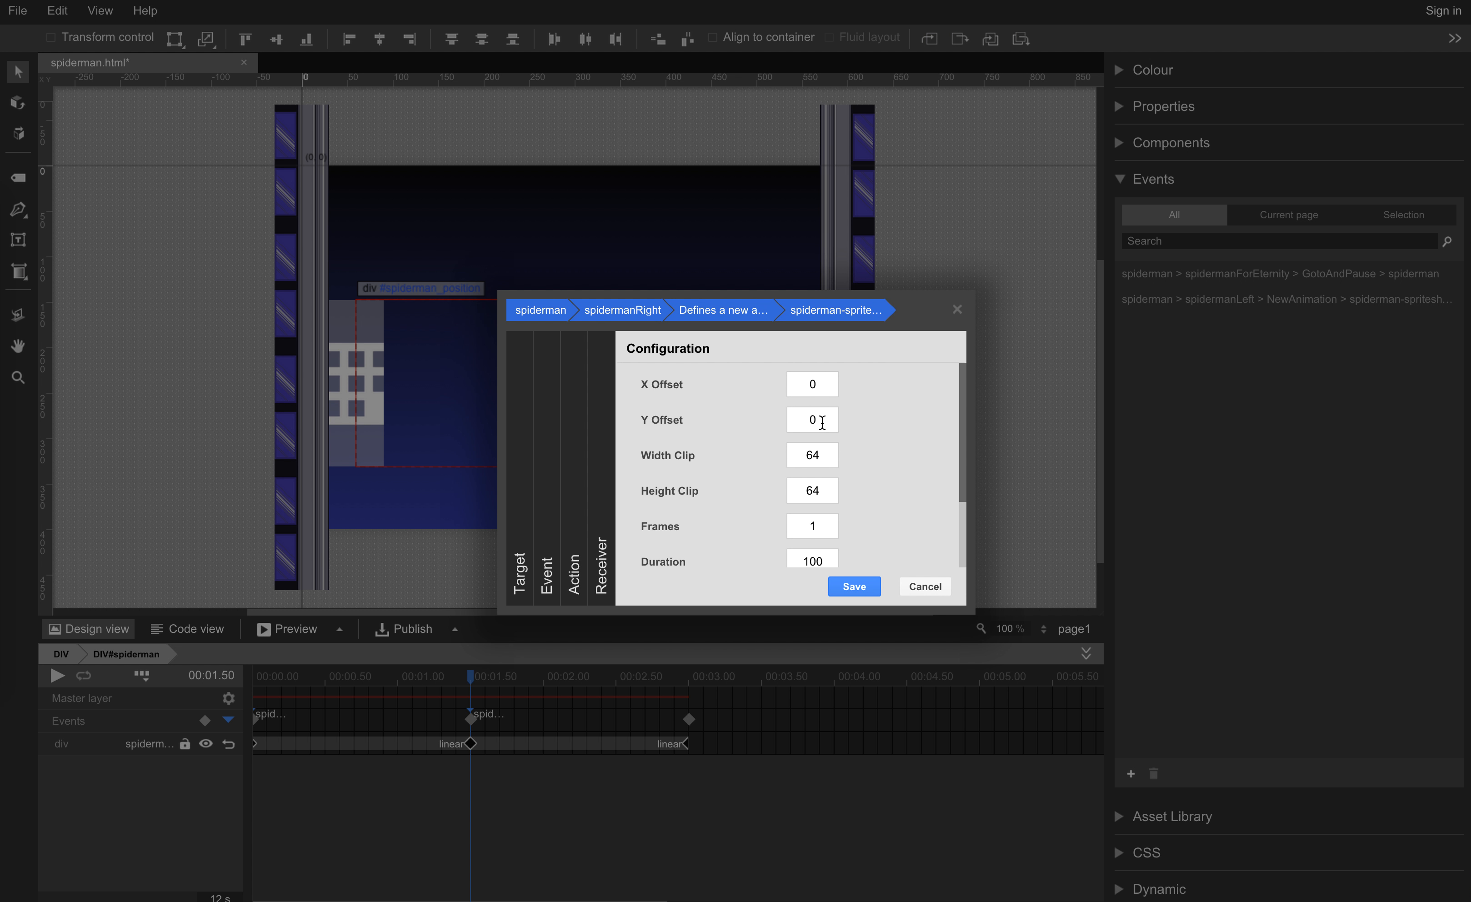
Configure the spidermanRight sprite animation with width clip 60, height clip 183 and 11 frames, and save the event.
double_click(791, 455)
type("60")
key("Tab")
type("183")
key("Tab")
type("11")
key("Tab")
left_click(791, 526)
left_click(851, 586)
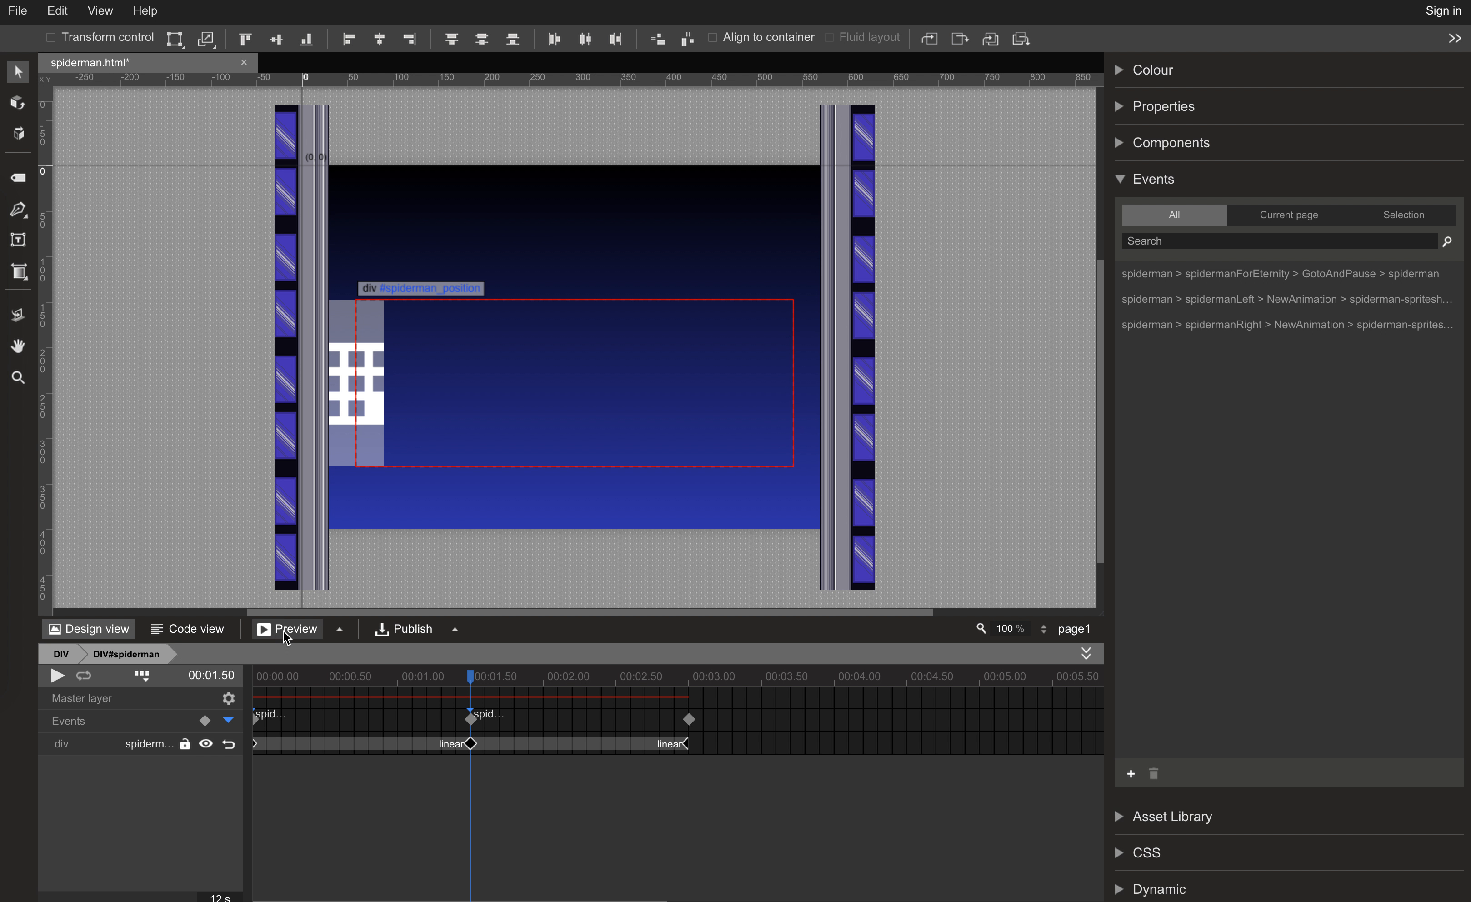
Preview the Spider-Man animation in the browser, then close the preview and return to the design.
left_click(283, 630)
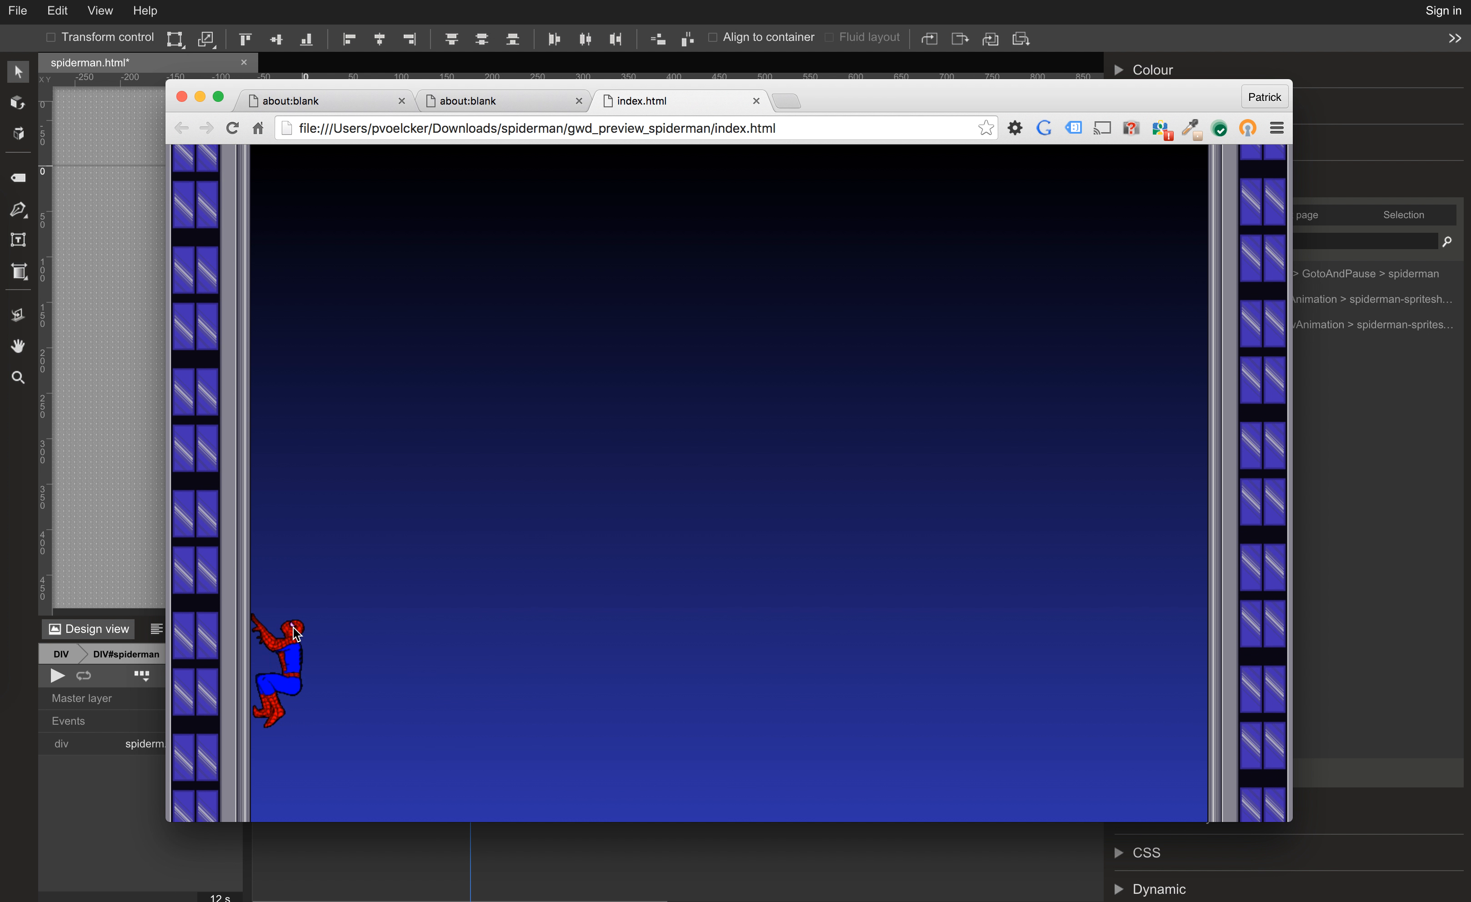
left_click(756, 102)
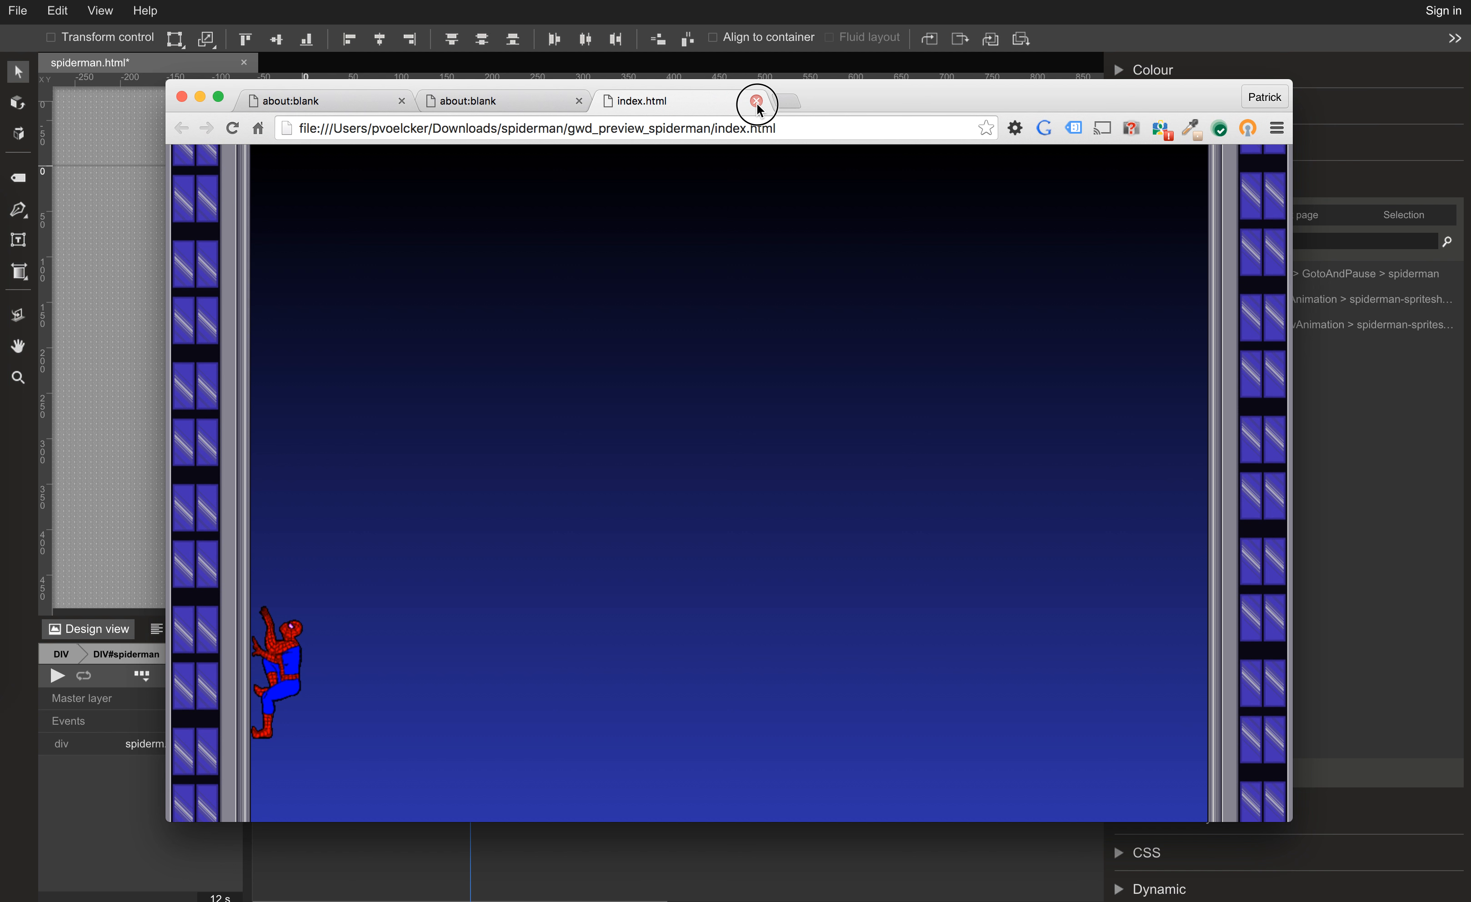
left_click(644, 60)
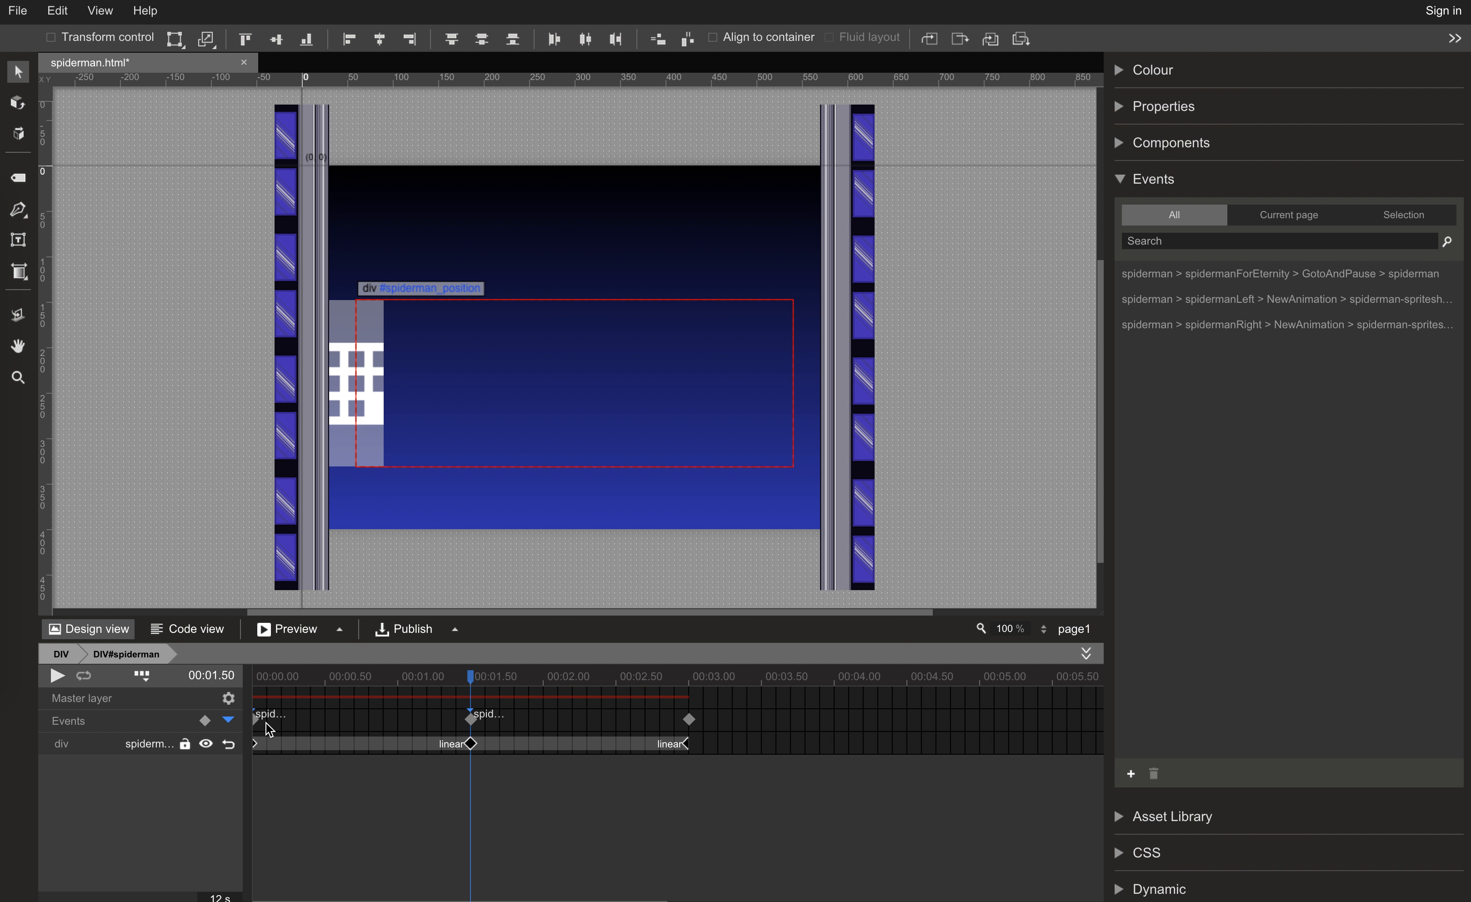
Add a timeline event at 0.1 seconds in the spiderman div and name it spidermanJumpsToRight.
right_click(265, 723)
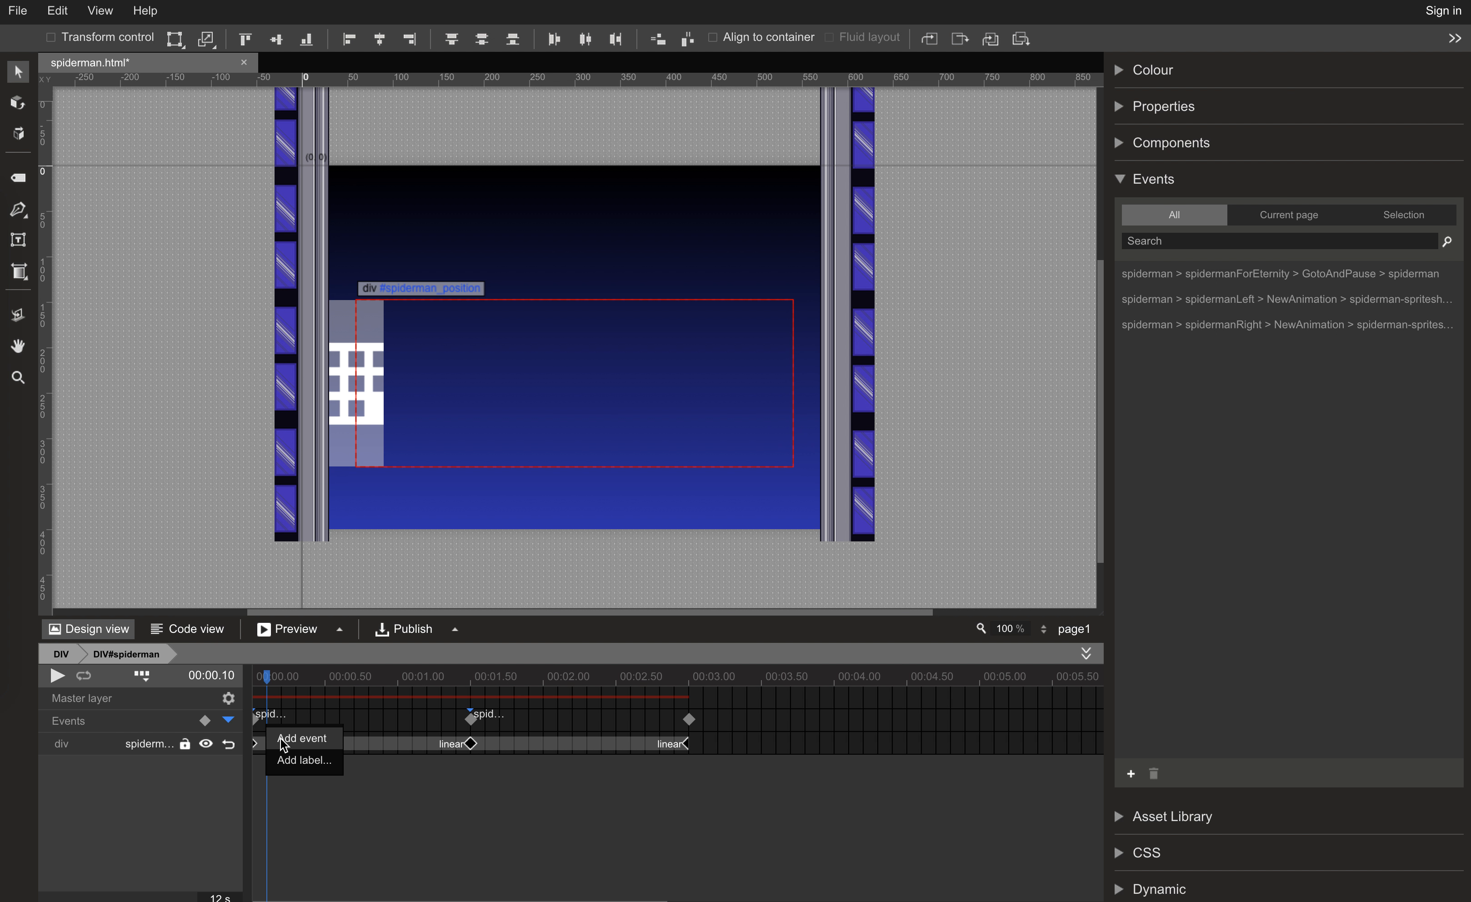
left_click(280, 738)
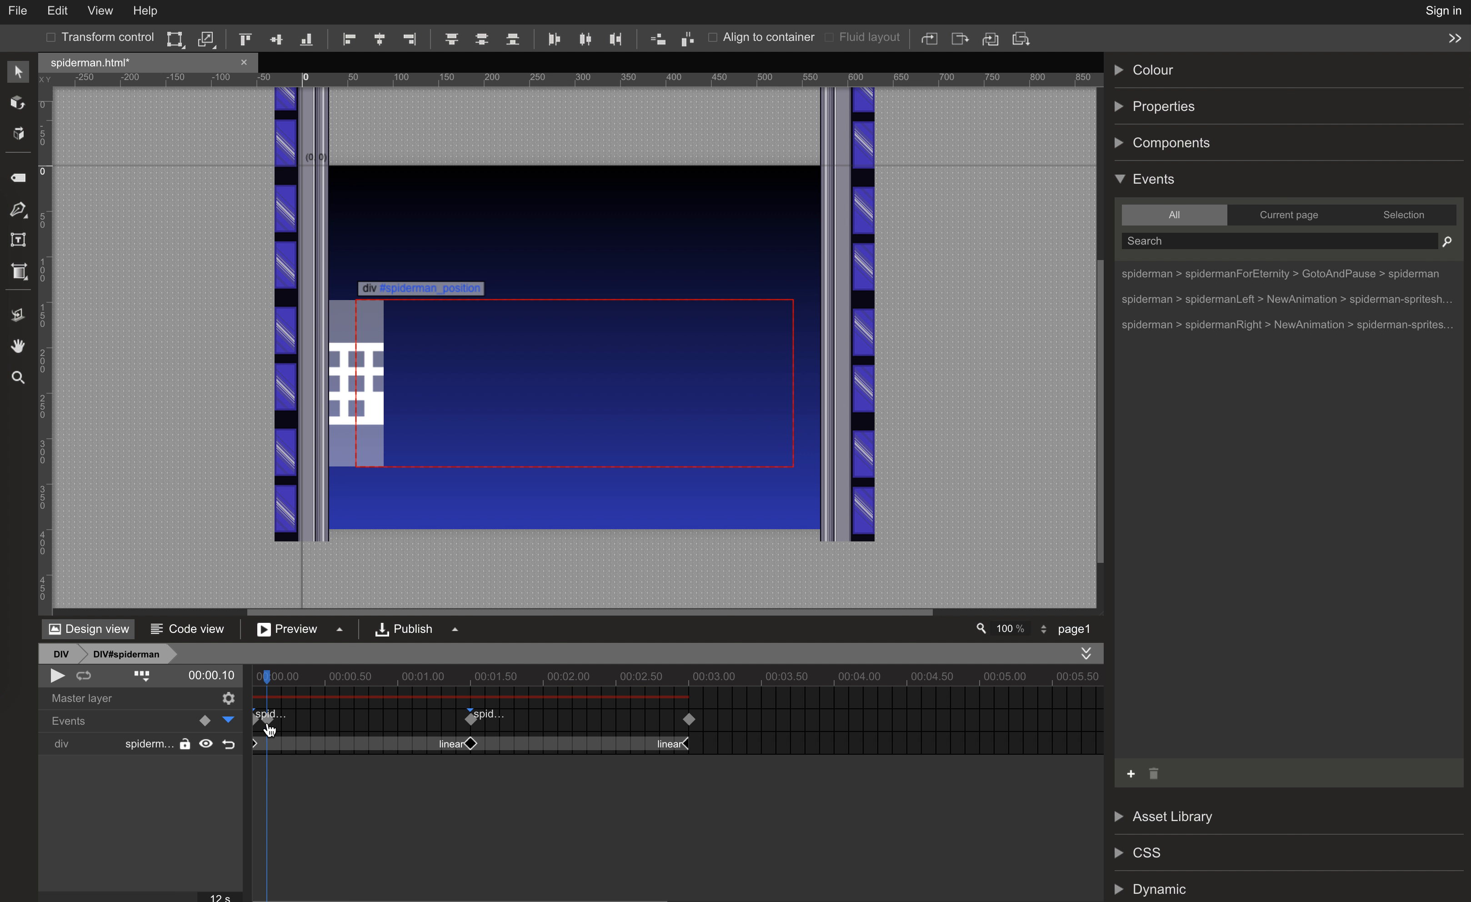
right_click(269, 731)
left_click(280, 737)
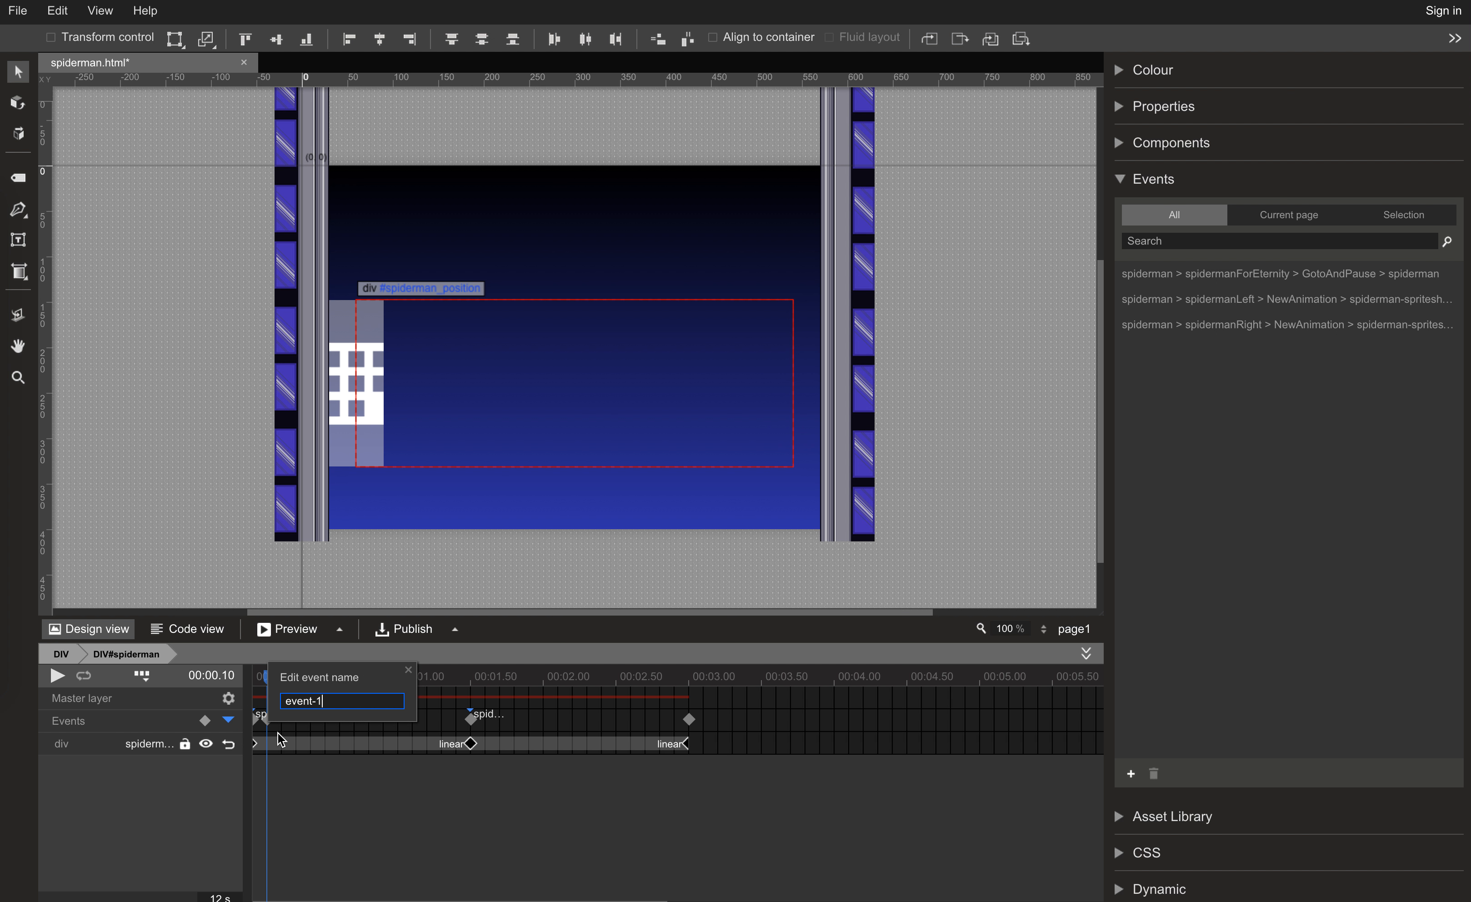
key("BackSpace")
type("spidermanJumpsTpRight")
key("BackSpace")
type("o")
key("Return")
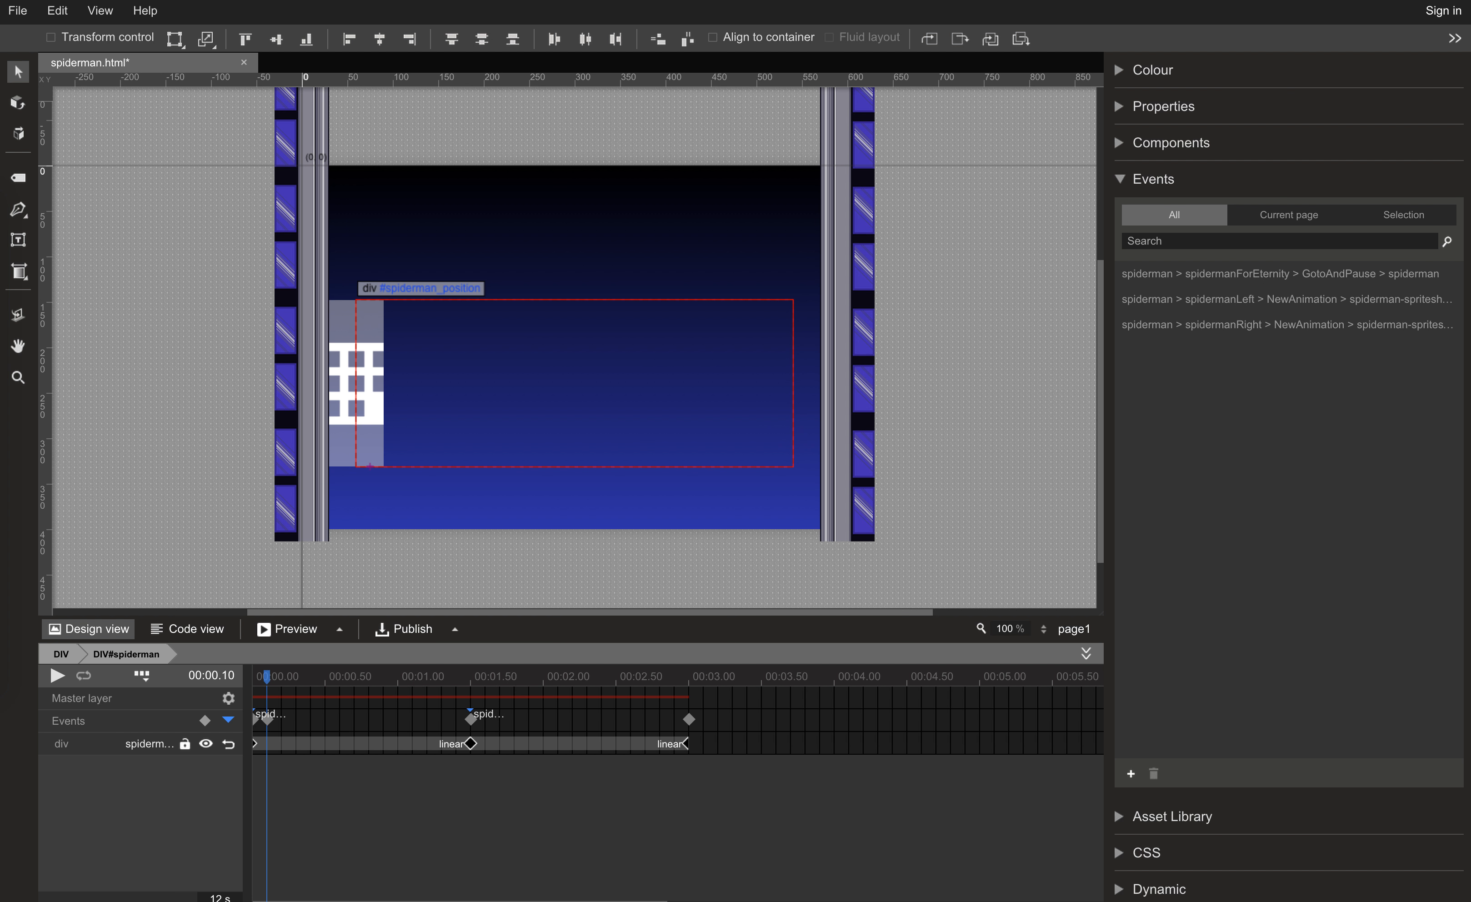
Add a timeline event at 1.6 seconds in the spiderman div and name it spidermanJumpsToLeft.
right_click(486, 723)
left_click(510, 739)
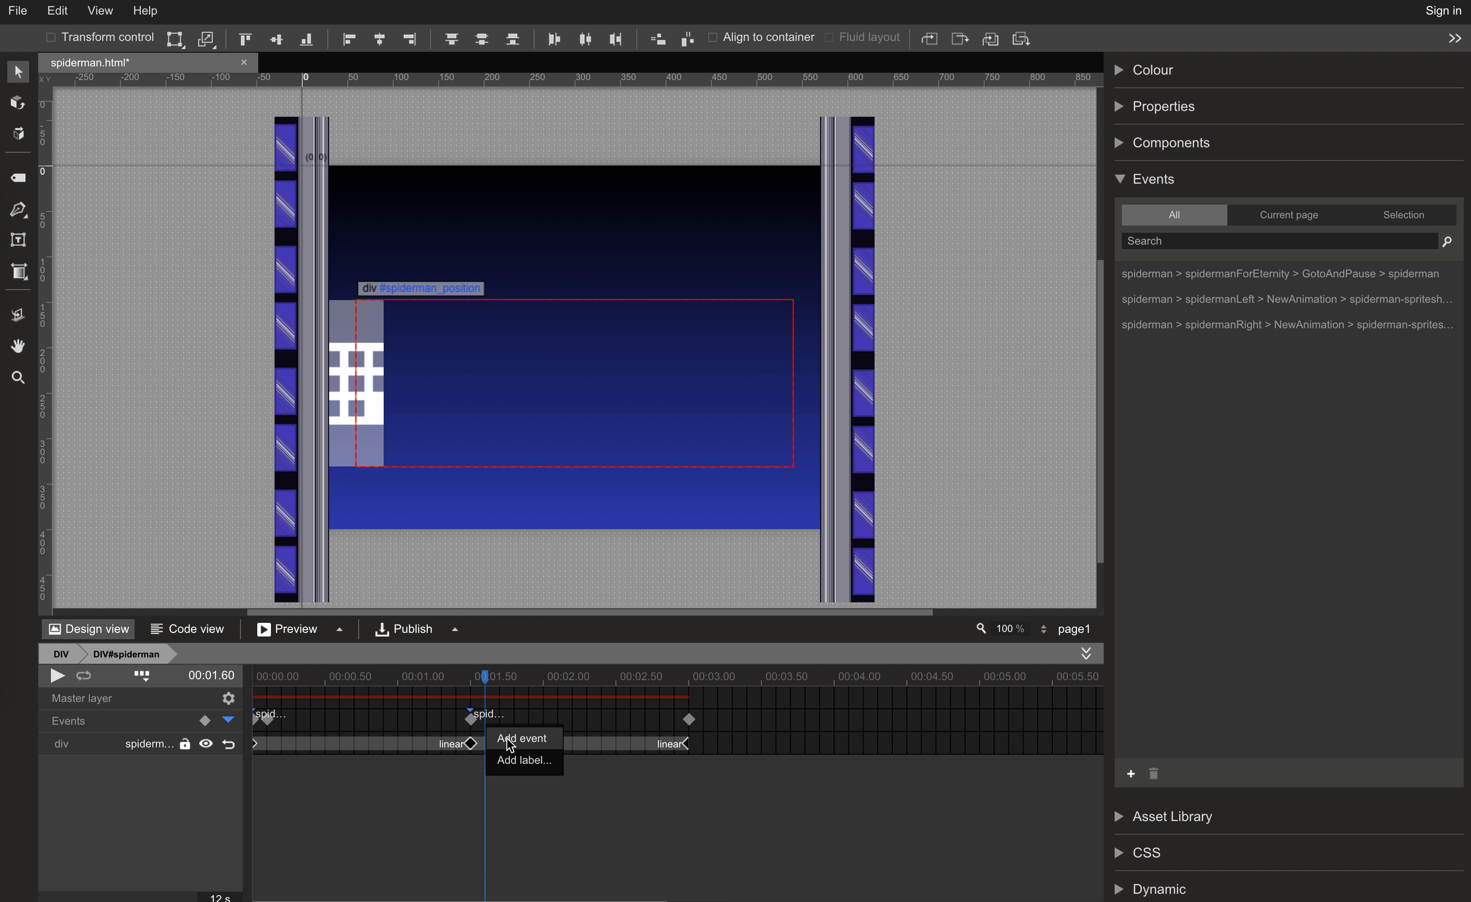
left_click(488, 725)
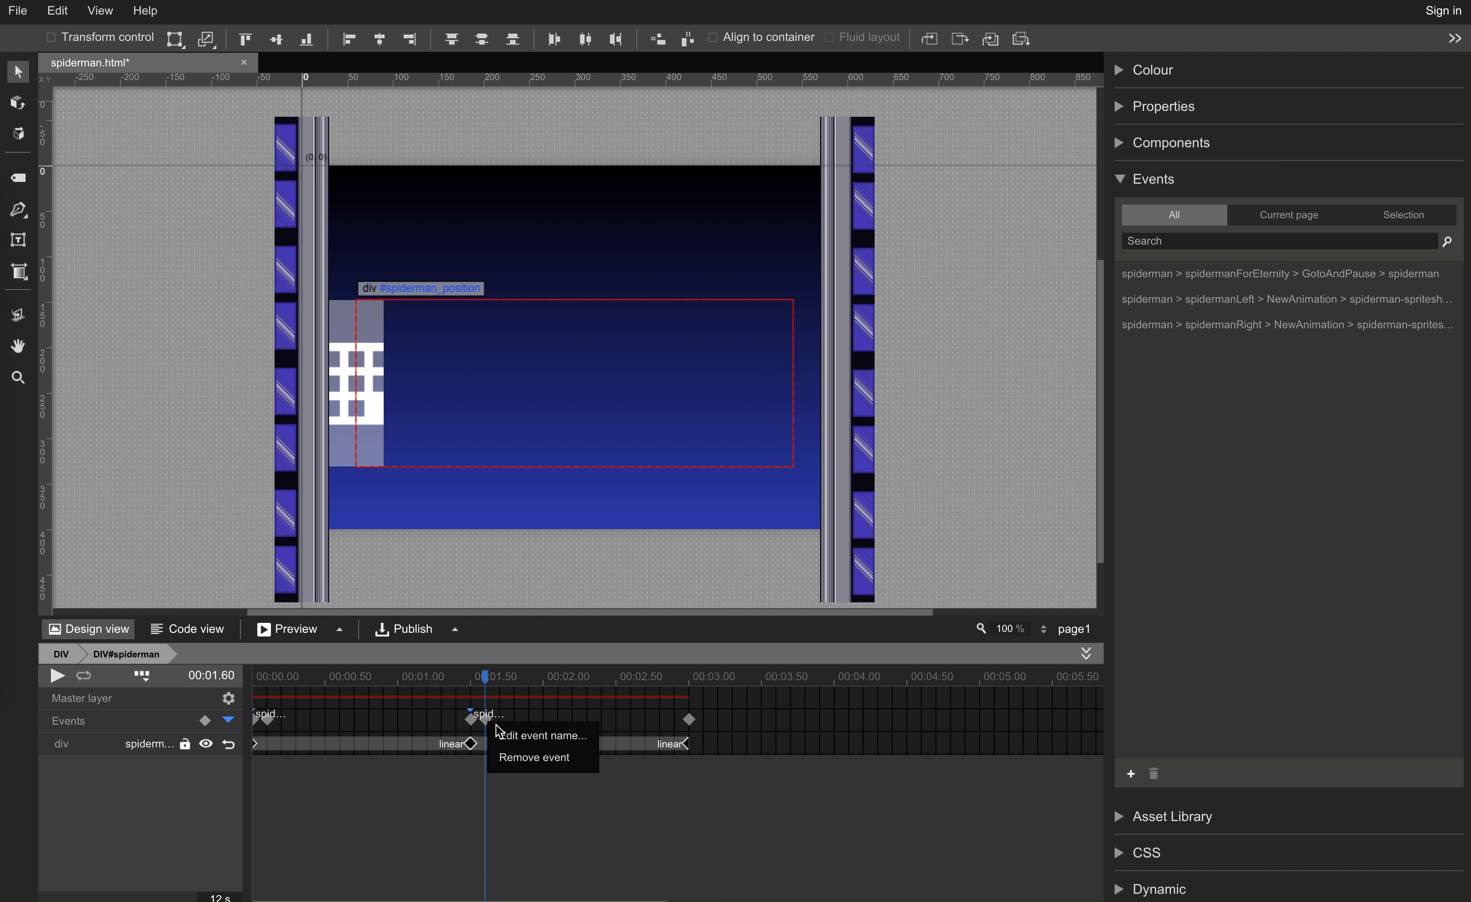
left_click(510, 732)
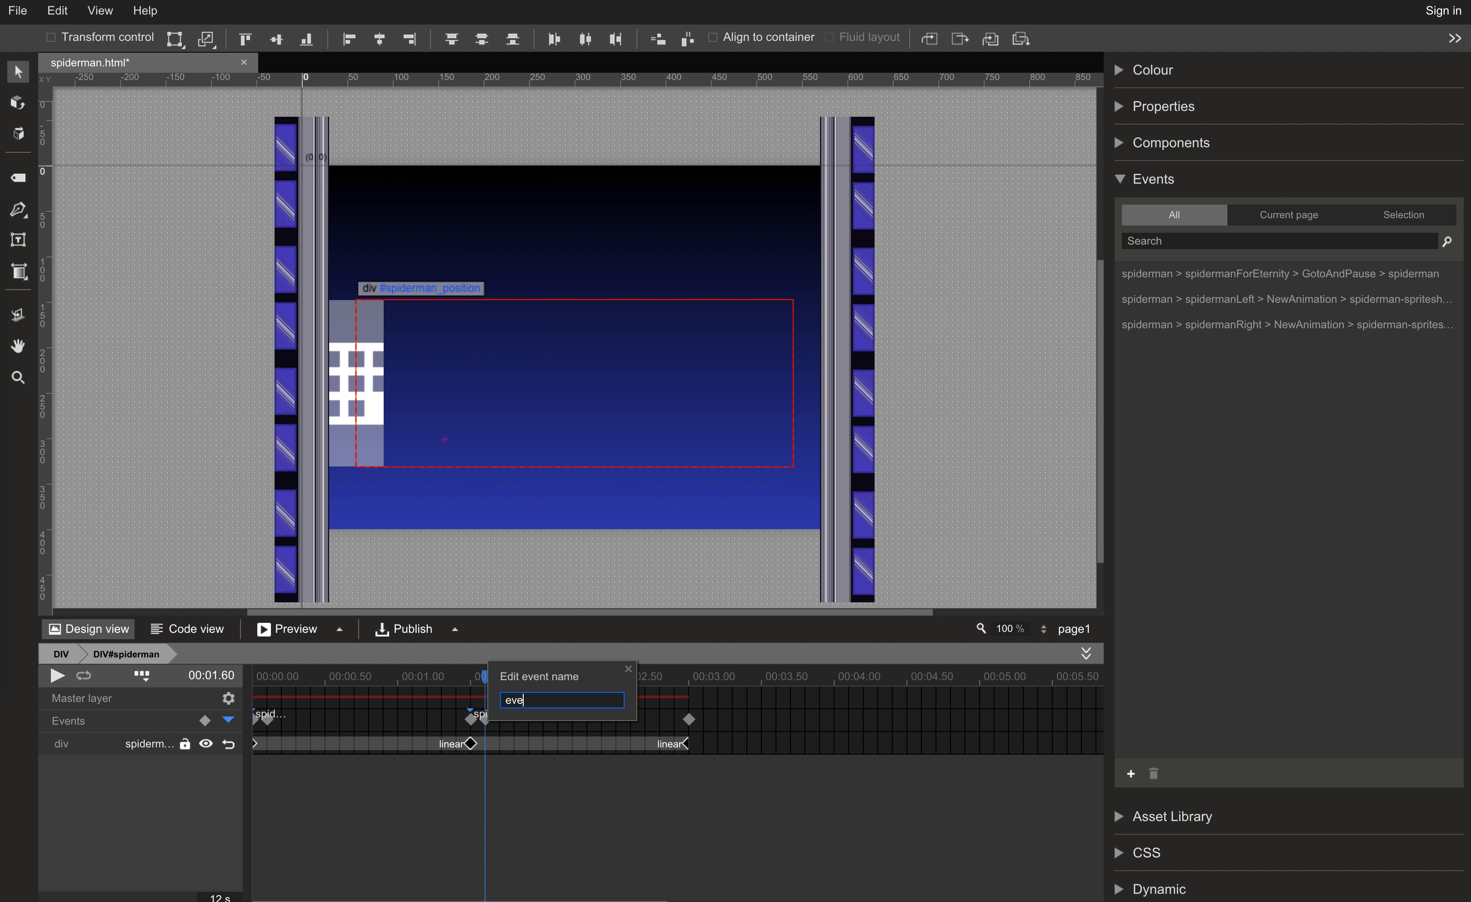
type("spiderman")
key("Return")
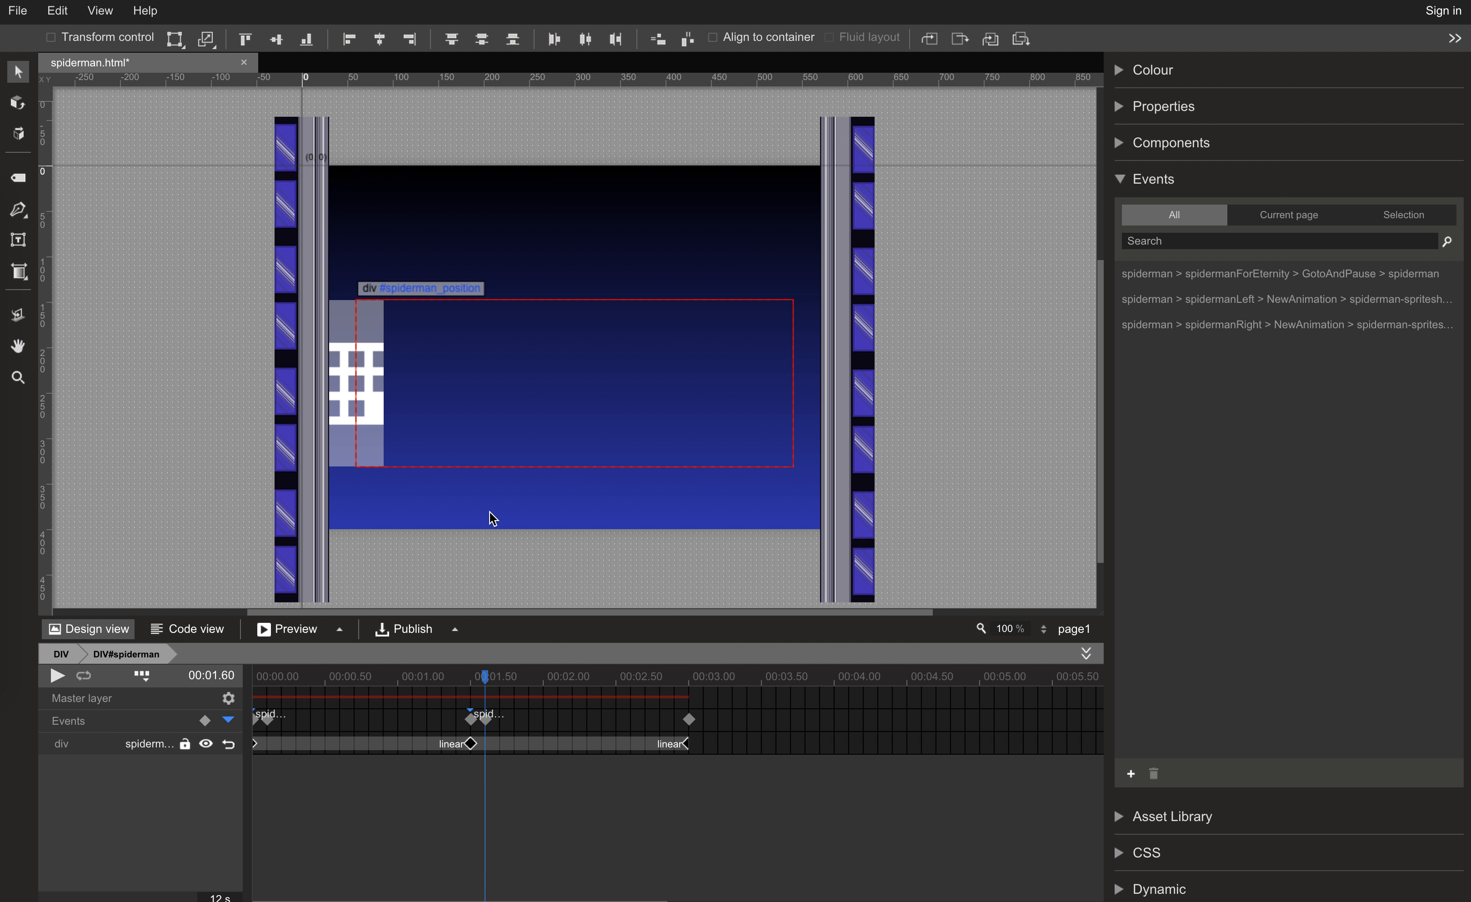
Create an event on spiderman that defines a new animation for spiderman-spritesheet when spidermanJumpsToRight fires.
left_click(272, 732)
left_click(1130, 773)
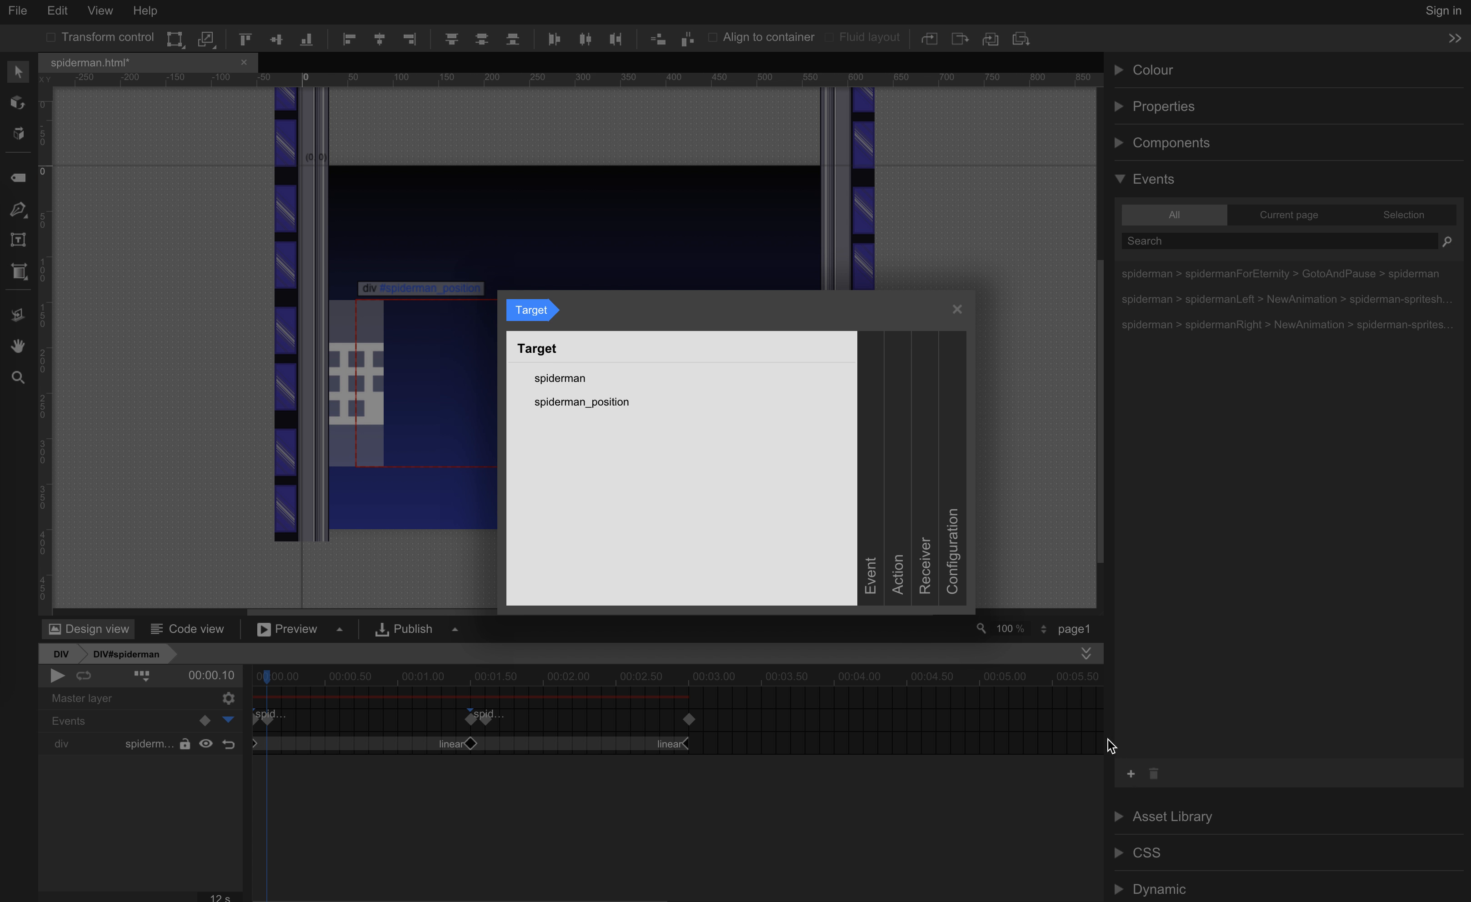
left_click(554, 378)
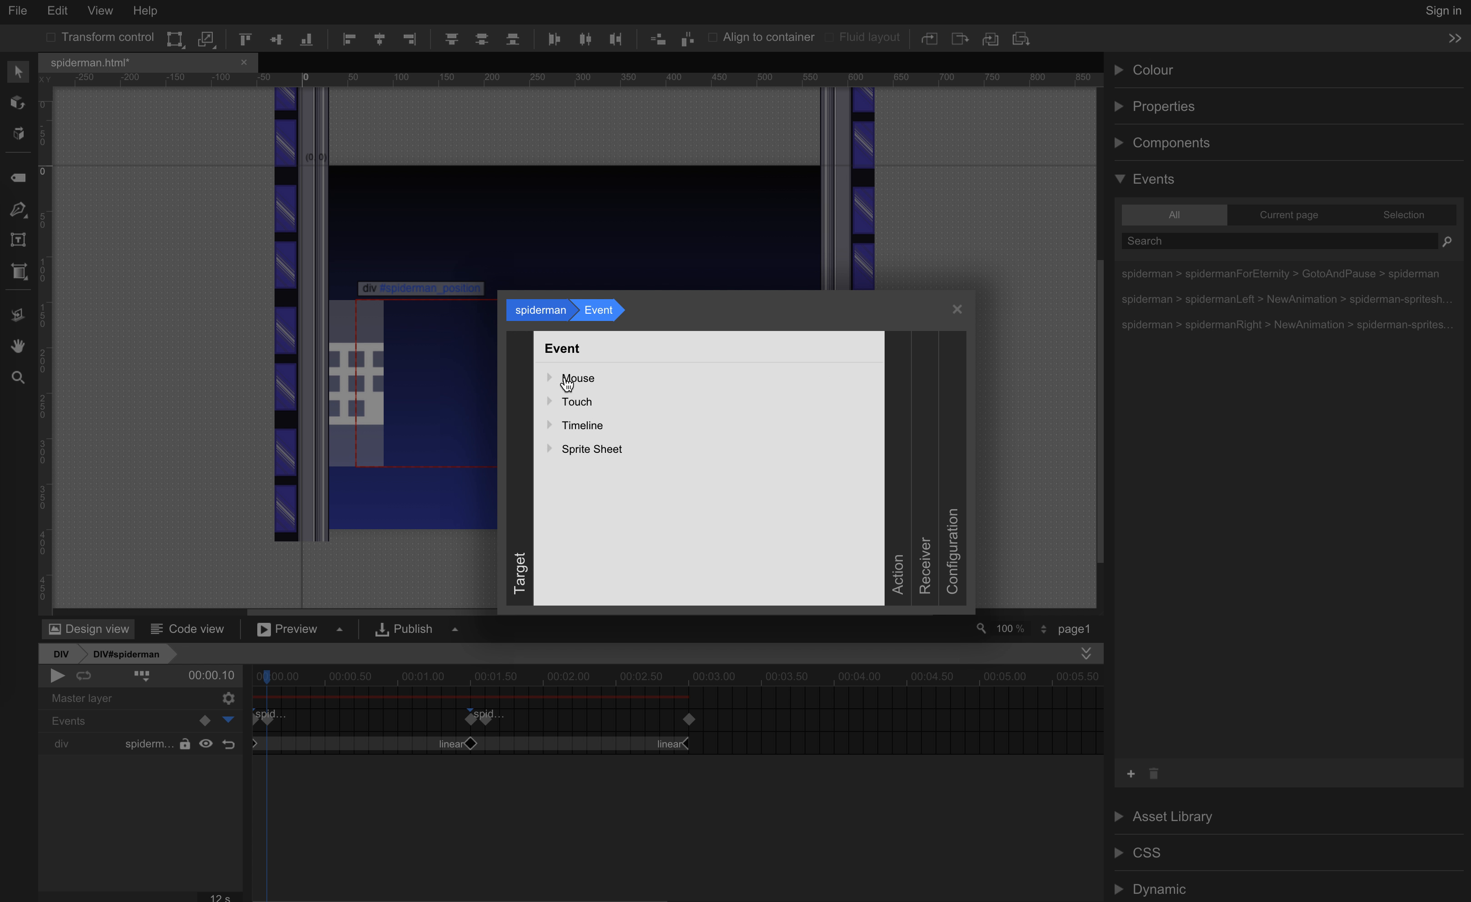
left_click(583, 425)
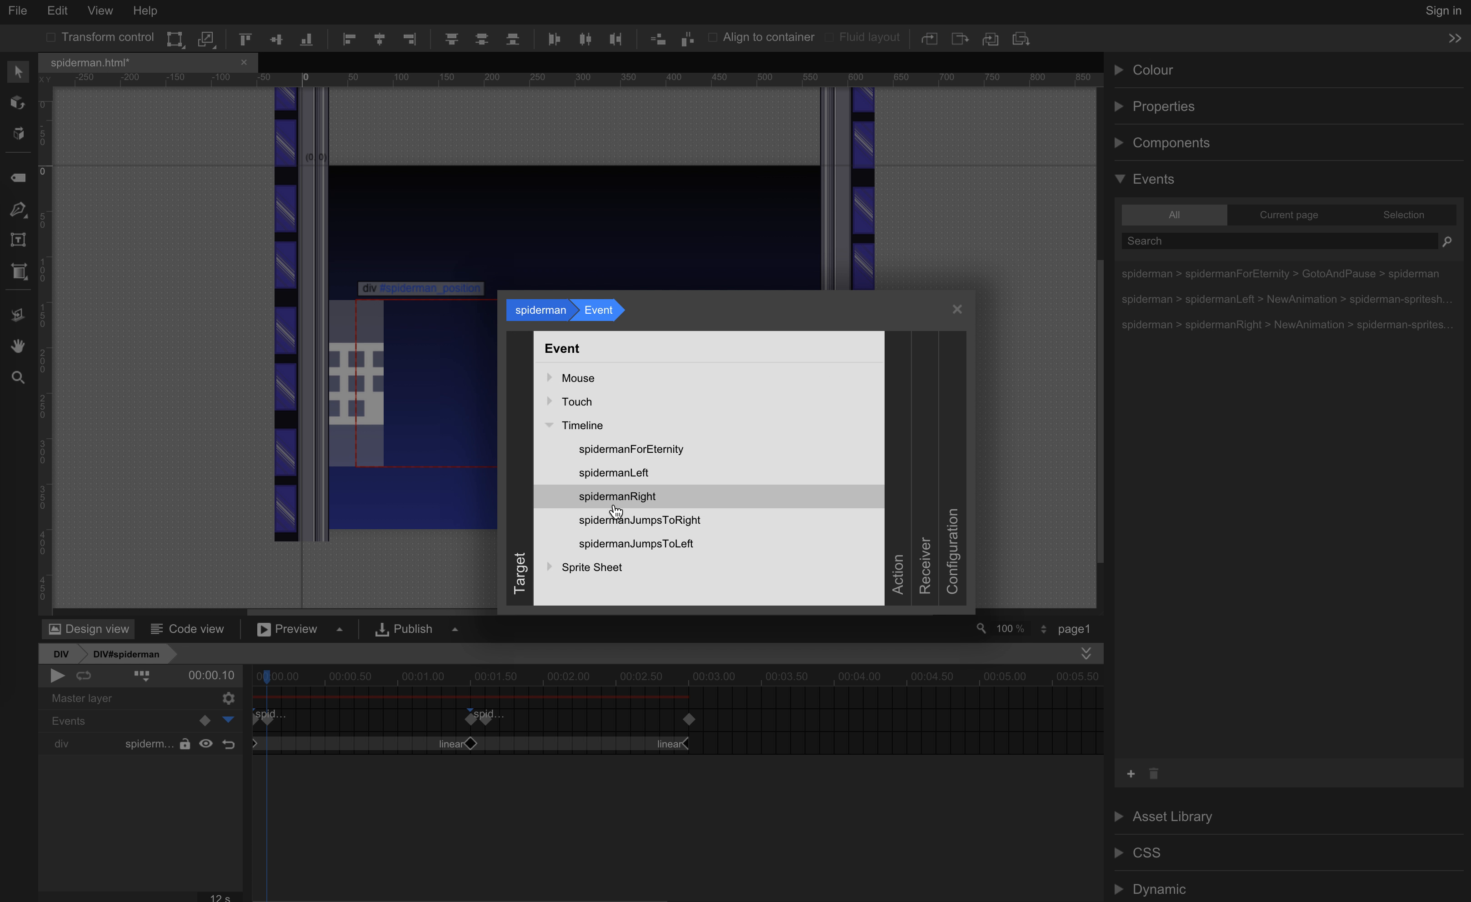
left_click(619, 522)
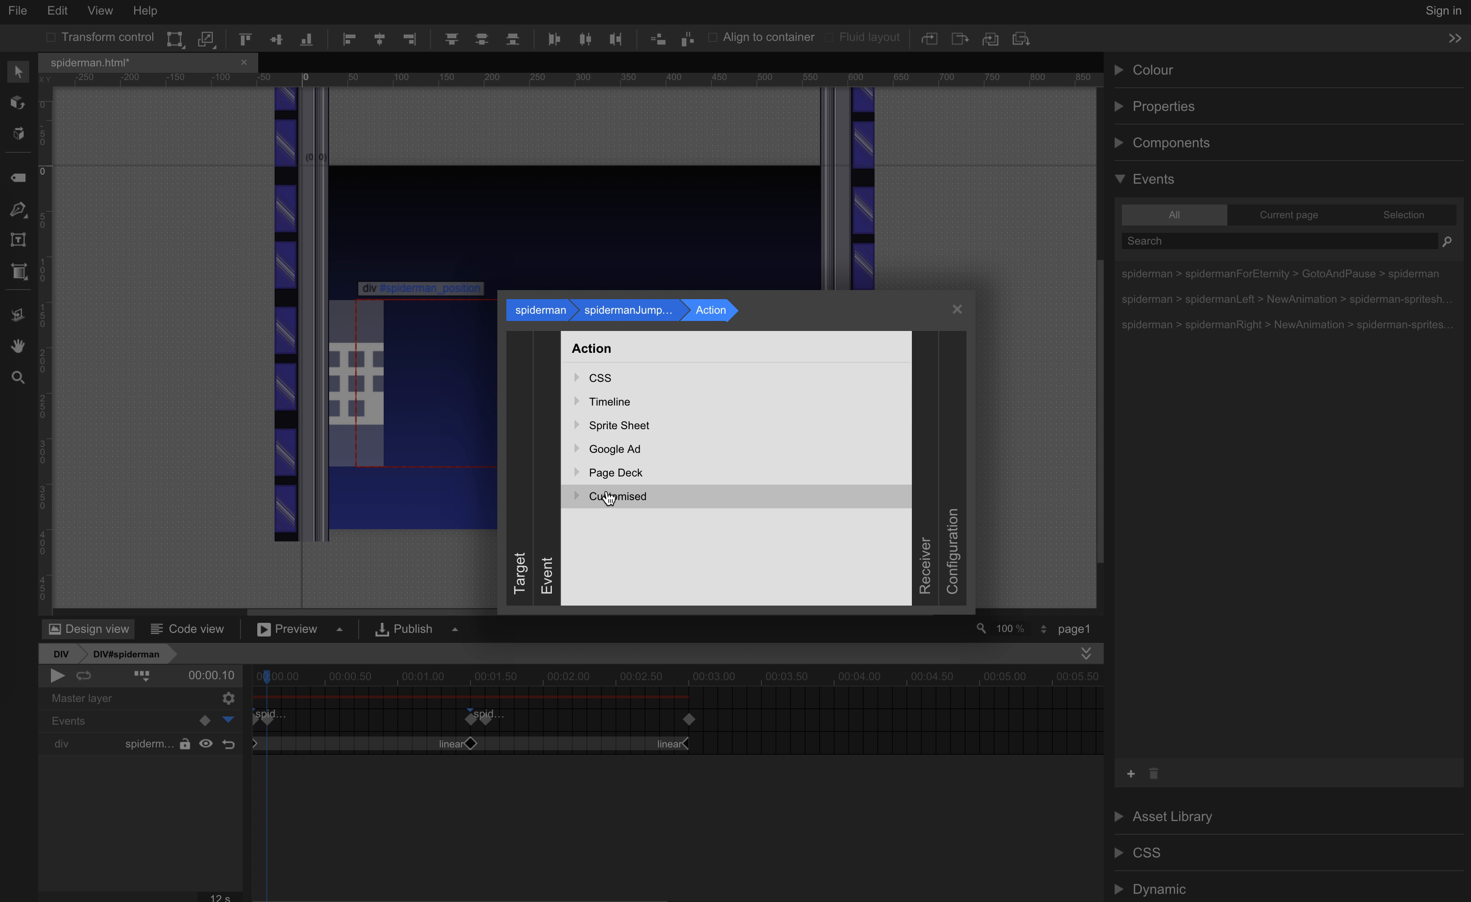
left_click(600, 426)
left_click(611, 449)
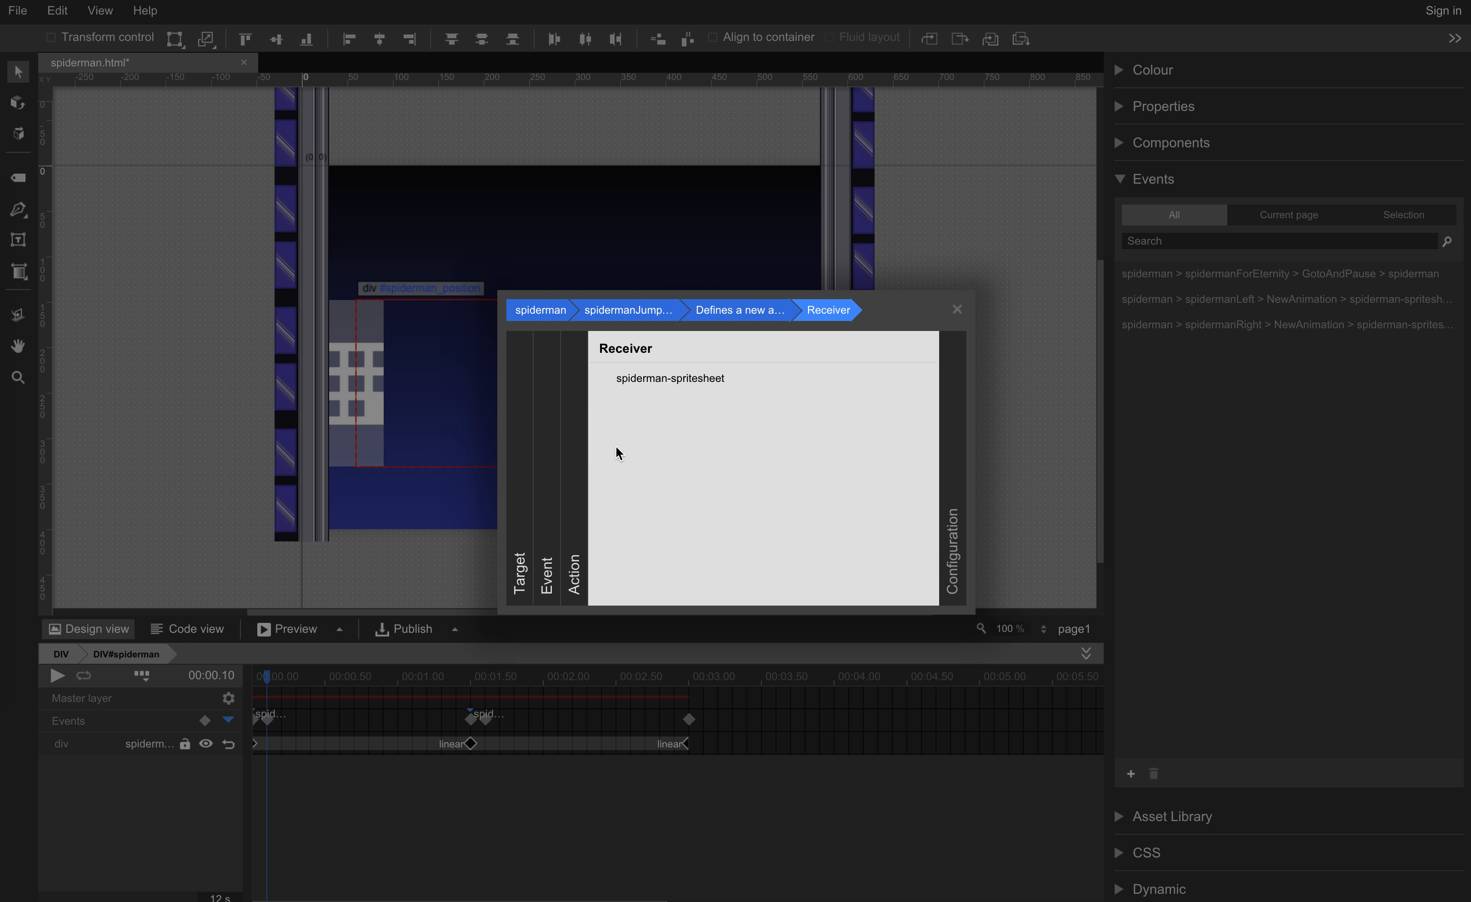
left_click(641, 381)
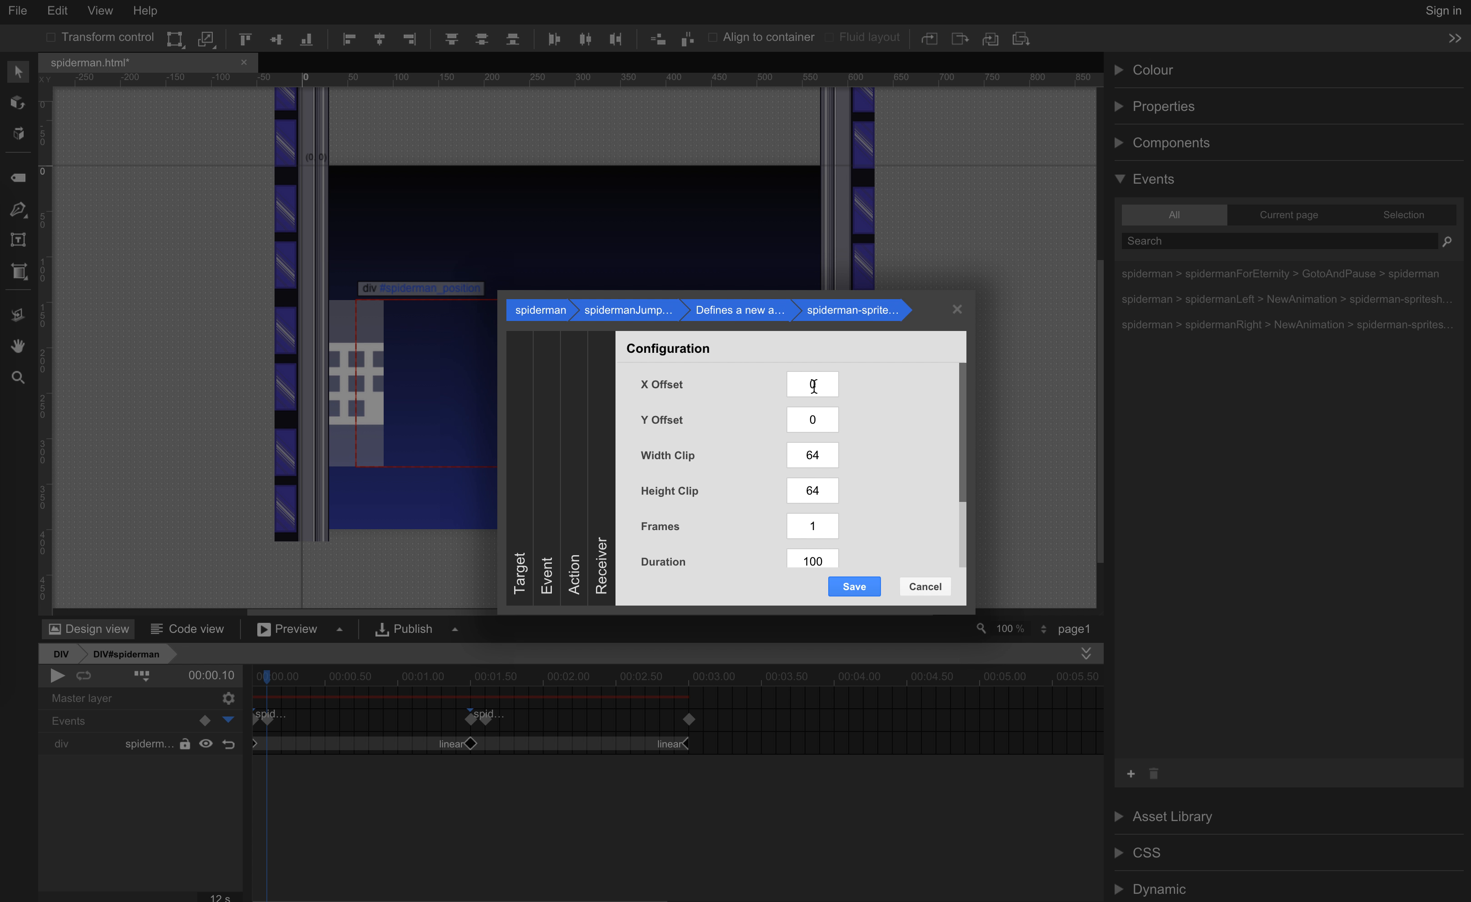
Configure the spidermanJumpsToRight animation with Y offset 336, width clip 144, height clip 155, 6 frames and 1 loop, and save the event.
left_click(817, 386)
key("Tab")
type("336")
key("Tab")
type("144")
key("Tab")
type("155")
key("Tab")
scroll(886, 435, "down", 3)
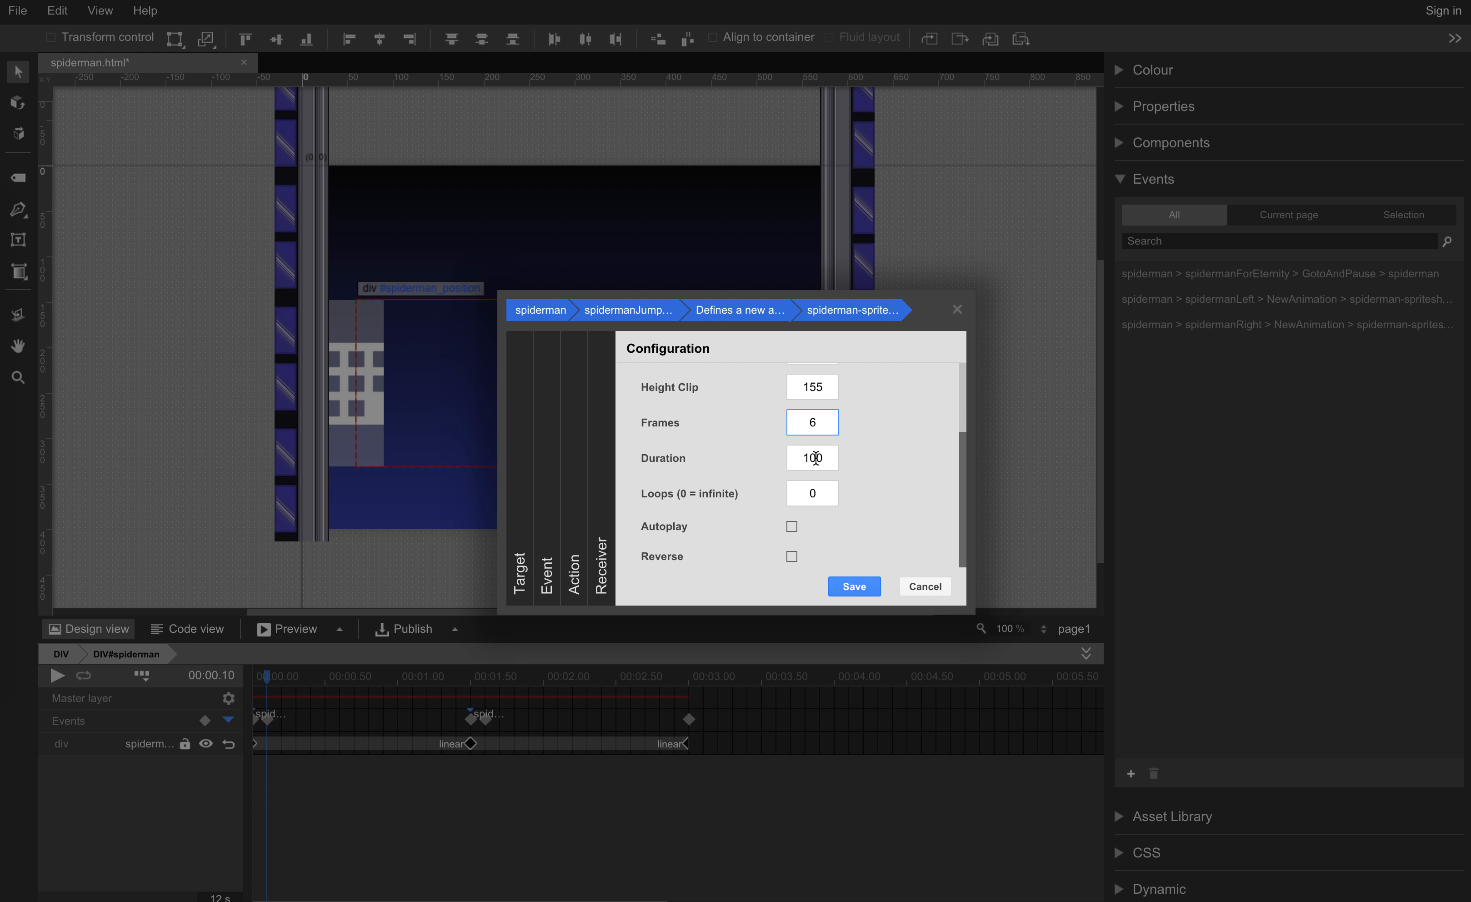
double_click(820, 493)
type("1")
left_click(851, 585)
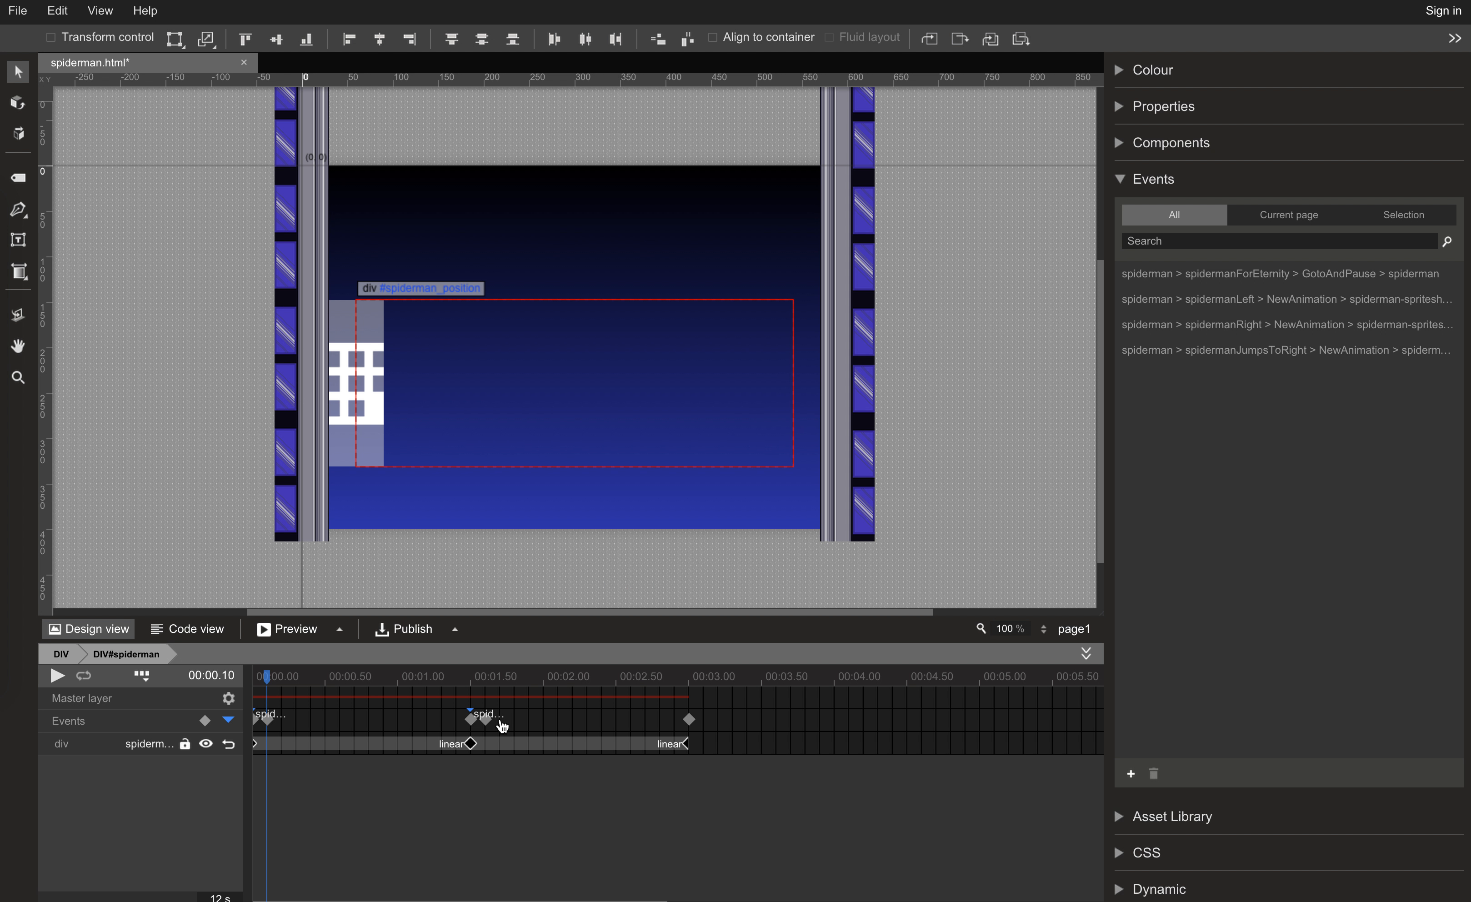
Create an event on spiderman that defines a new animation for spiderman-spritesheet when spidermanJumpsToLeft fires.
left_click(486, 721)
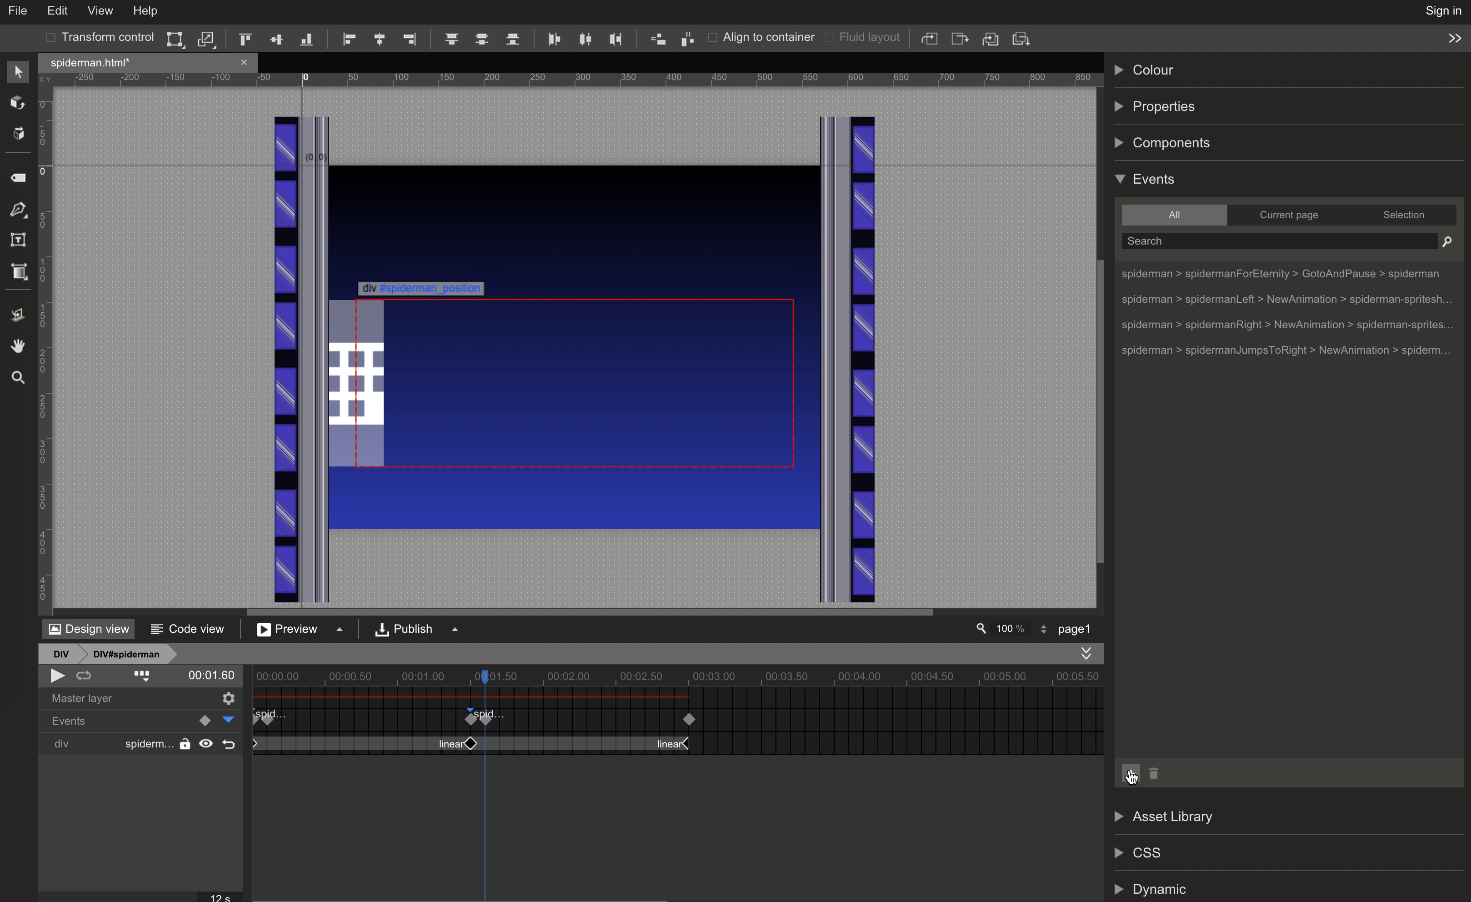
left_click(1131, 774)
left_click(552, 375)
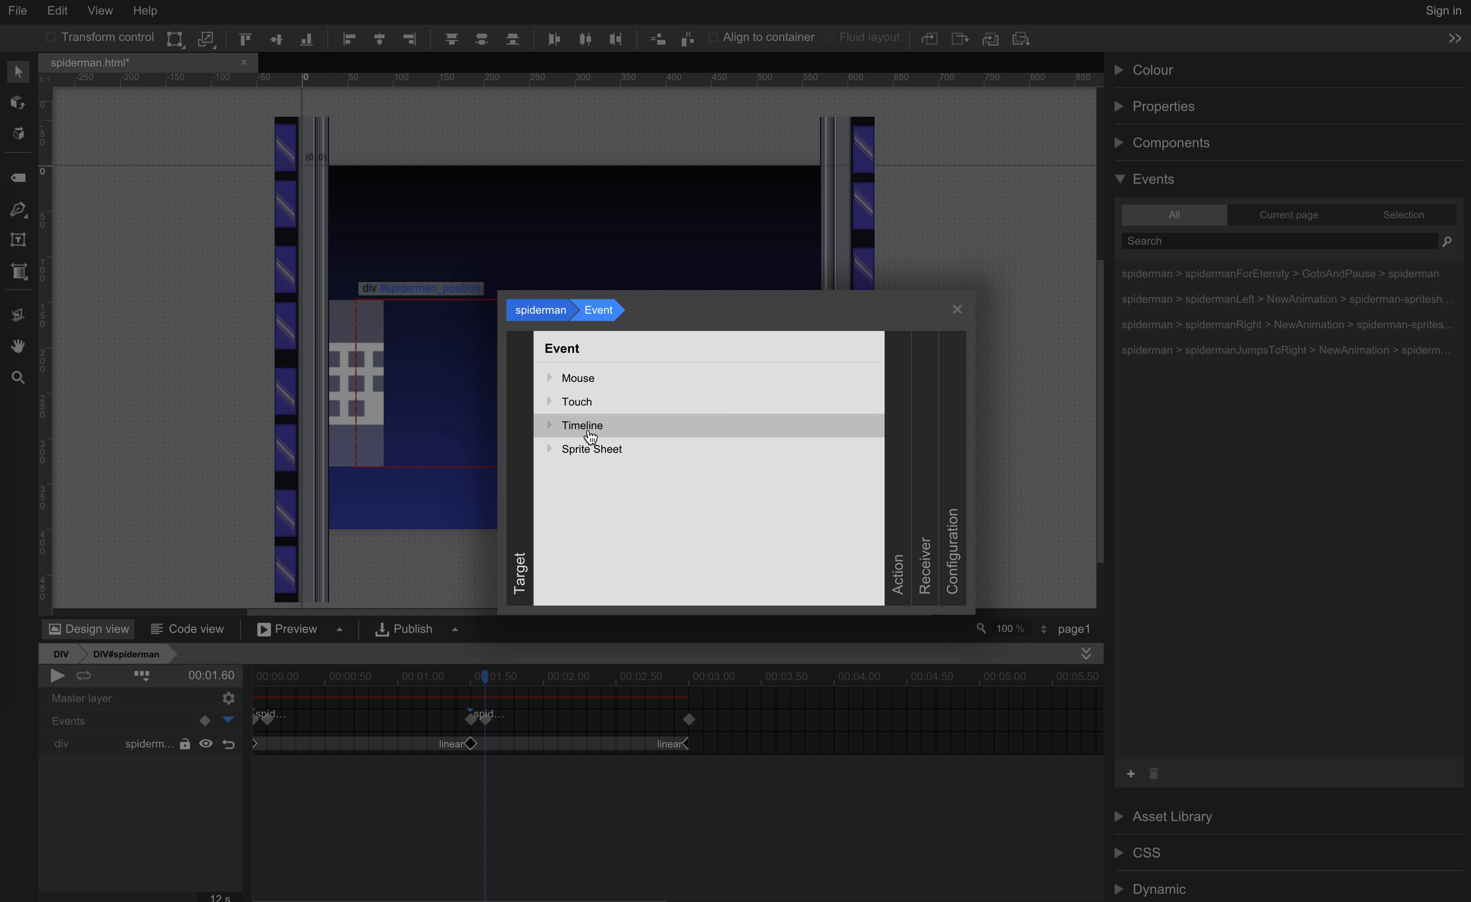
left_click(587, 426)
left_click(635, 545)
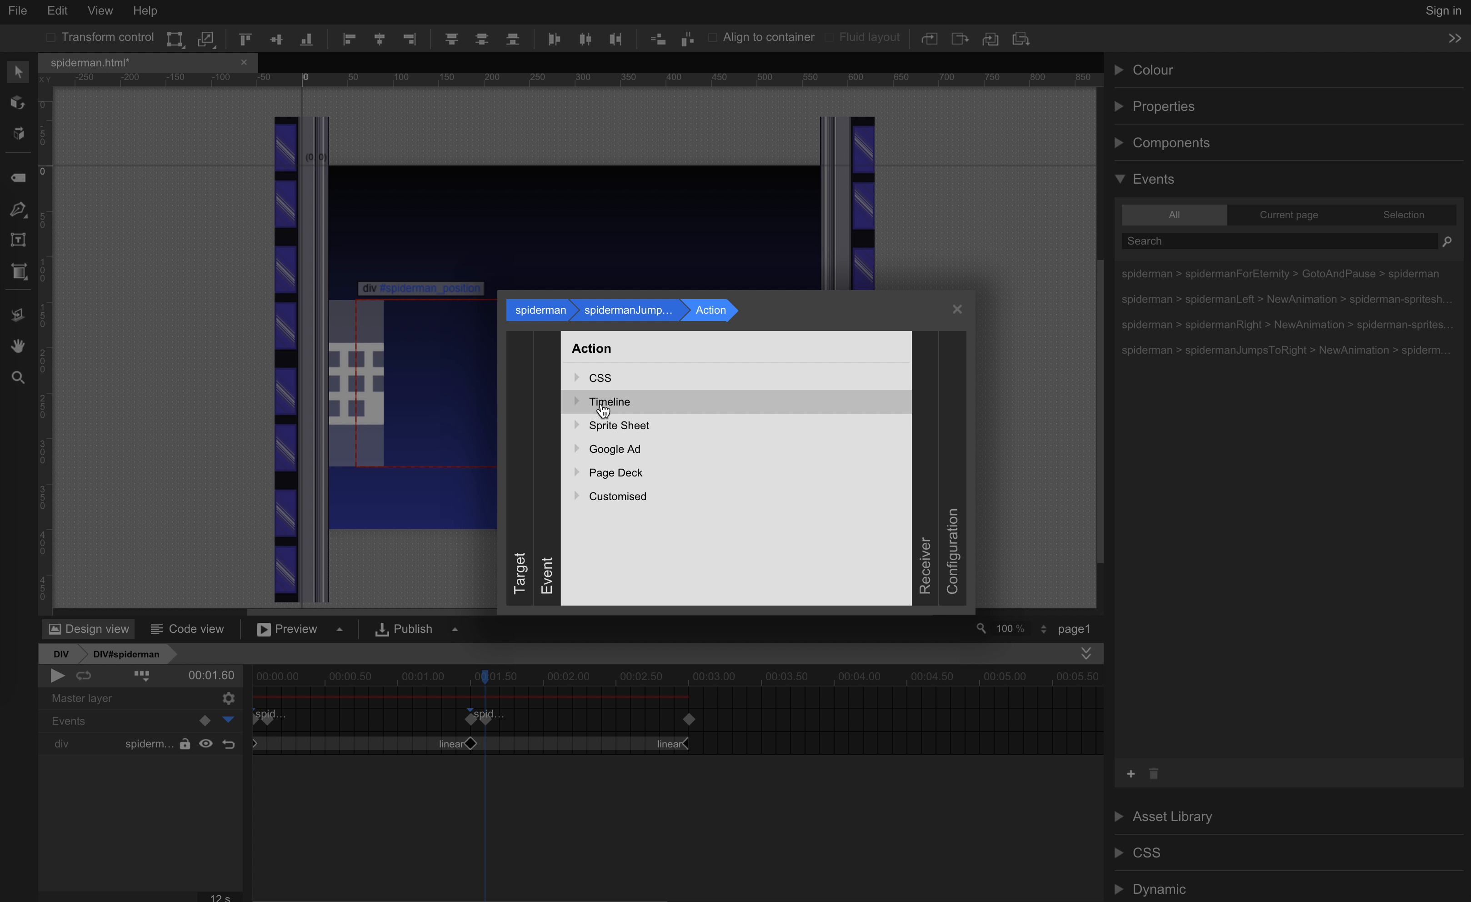
left_click(603, 425)
left_click(623, 444)
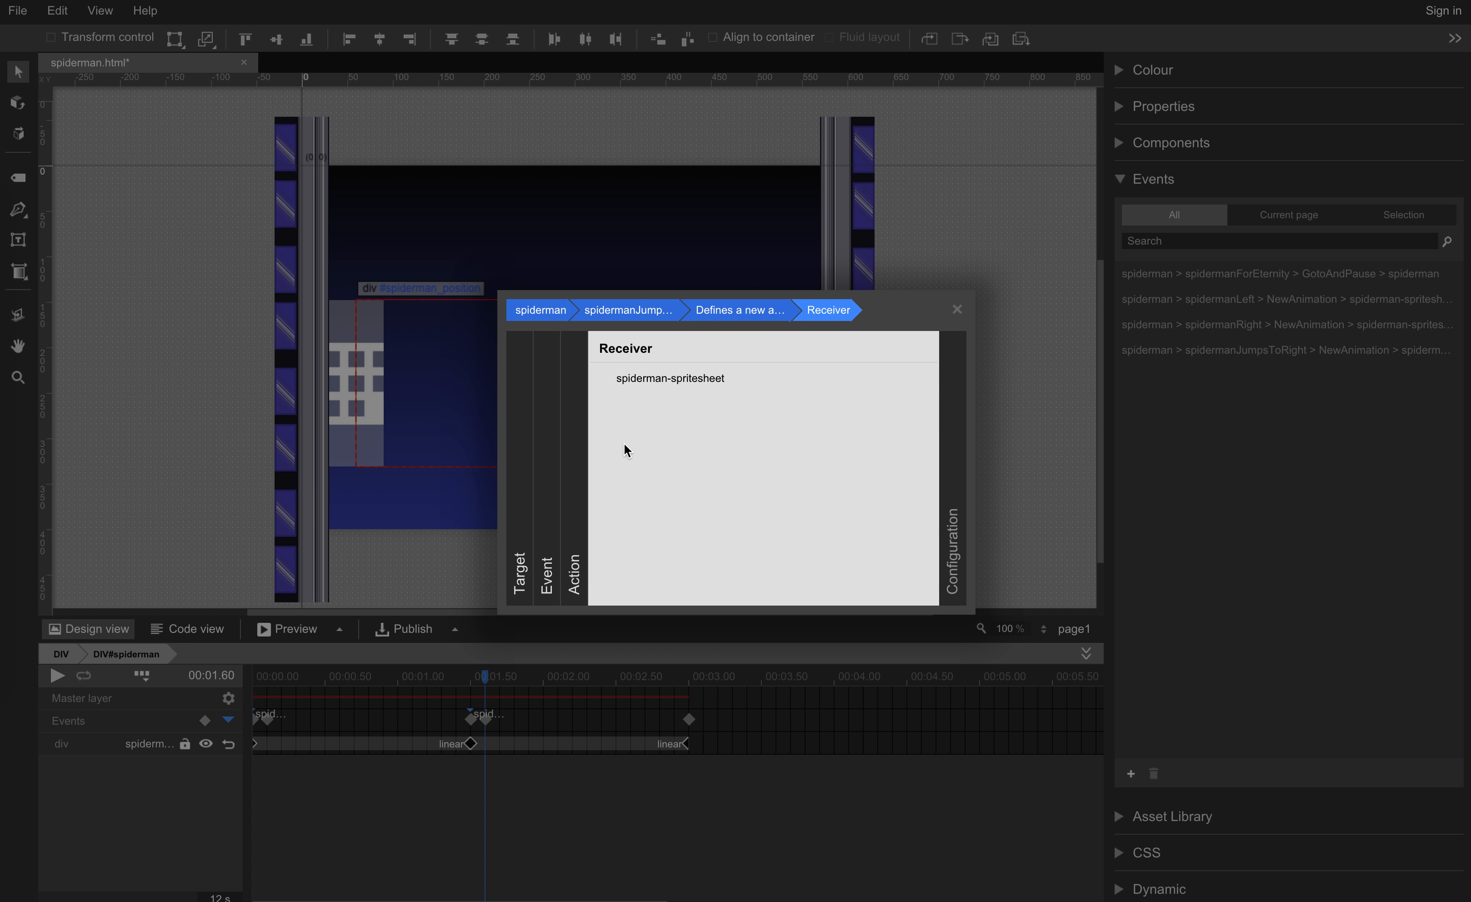
left_click(652, 380)
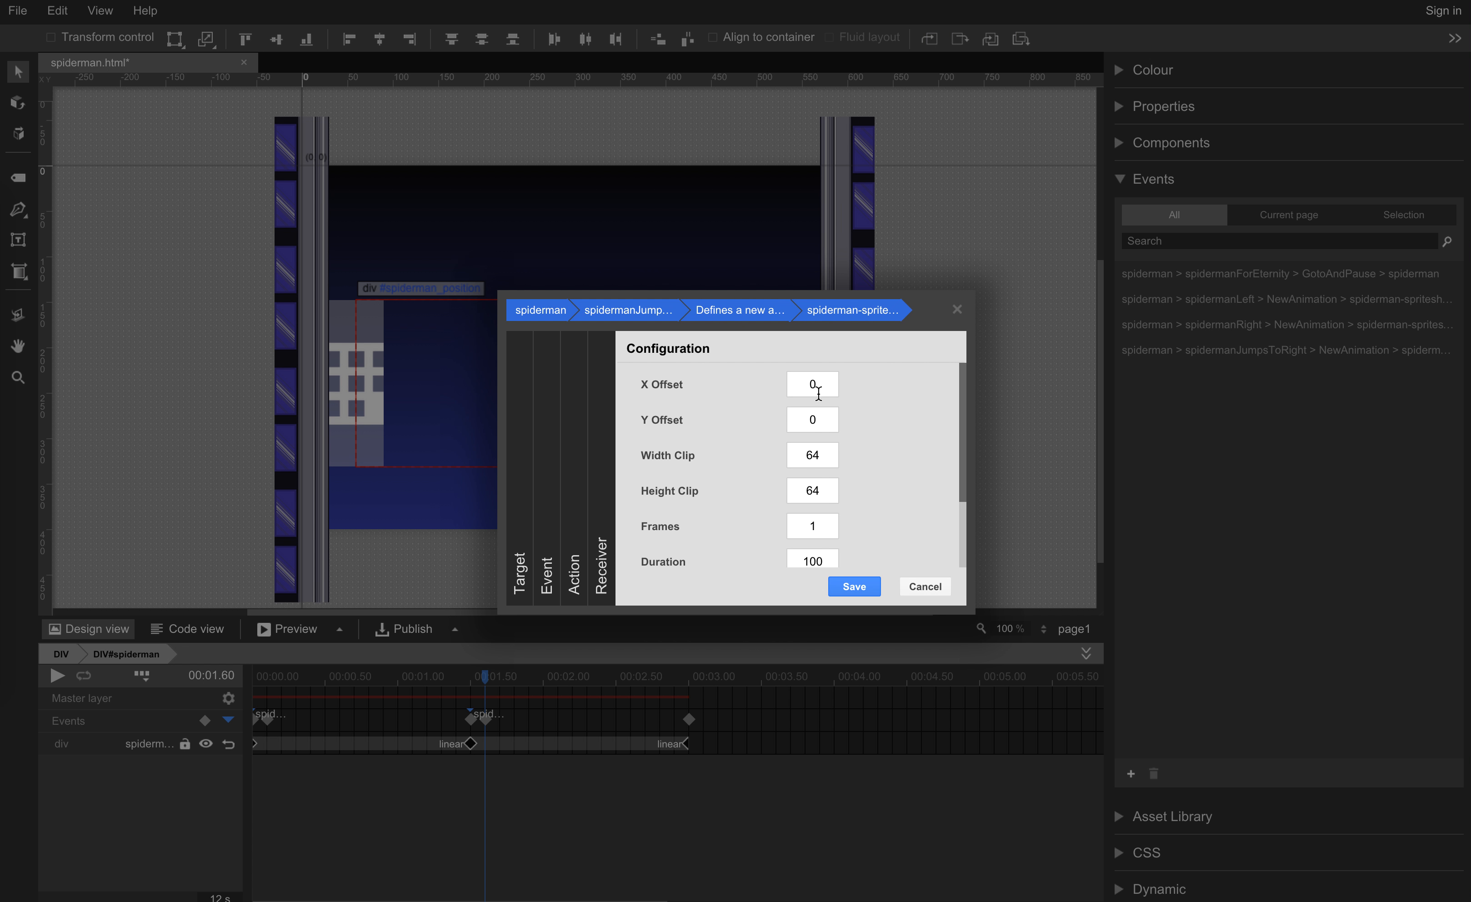
Configure the spidermanJumpsToLeft animation with Y offset 366, width clip 144, height clip 155, 6 frames and Reverse enabled, and save the event.
left_click_drag(818, 420, 798, 421)
type("366")
key("Tab")
type("144")
key("Tab")
type("155")
key("Tab")
key("Tab")
scroll(869, 469, "down", 3)
key("Tab")
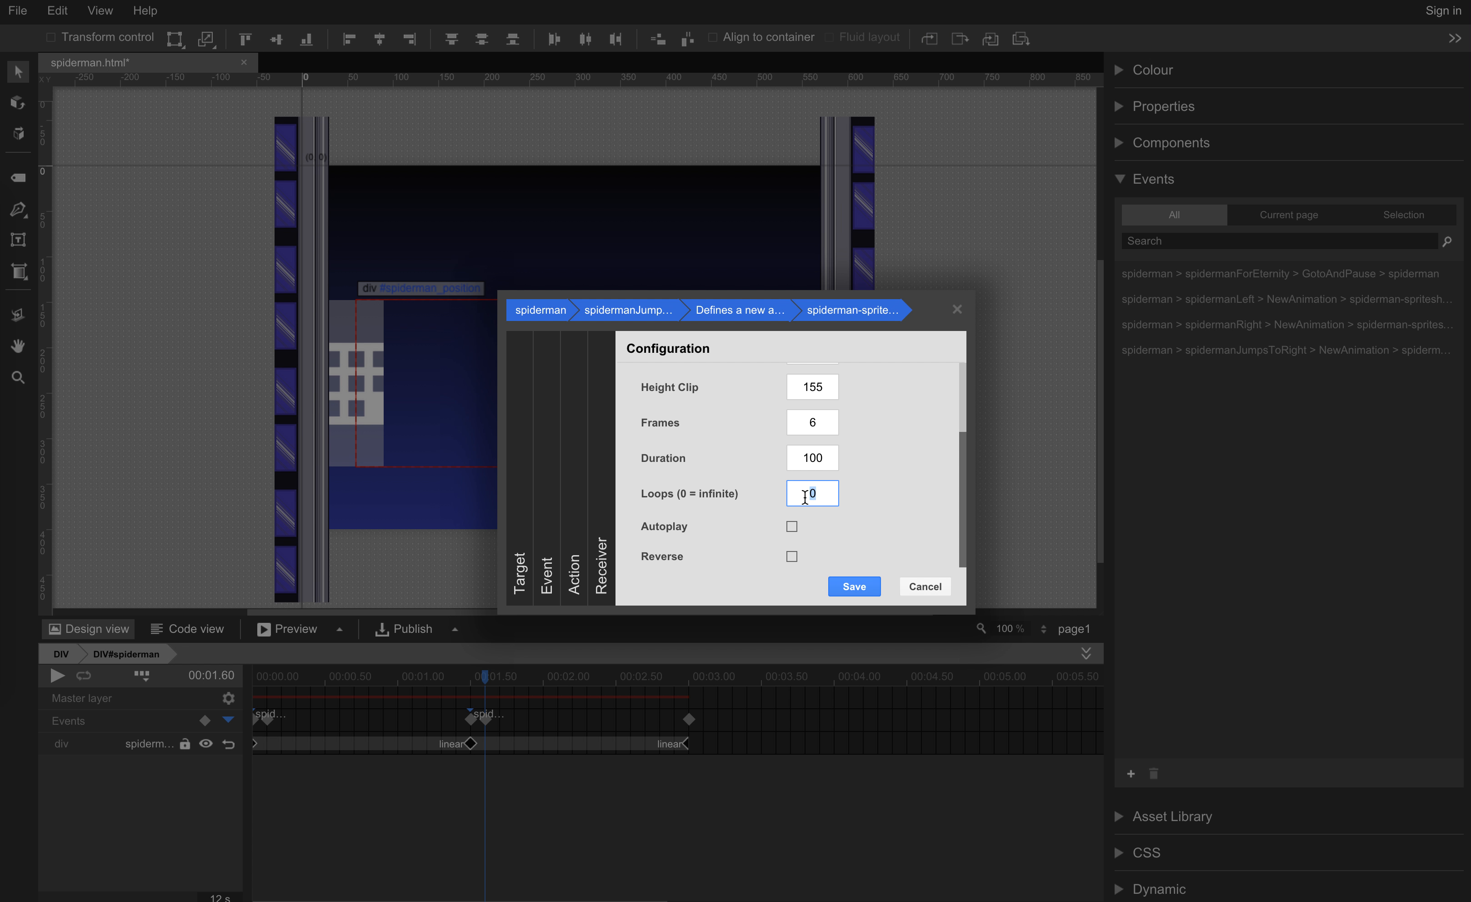
left_click(791, 556)
left_click(853, 585)
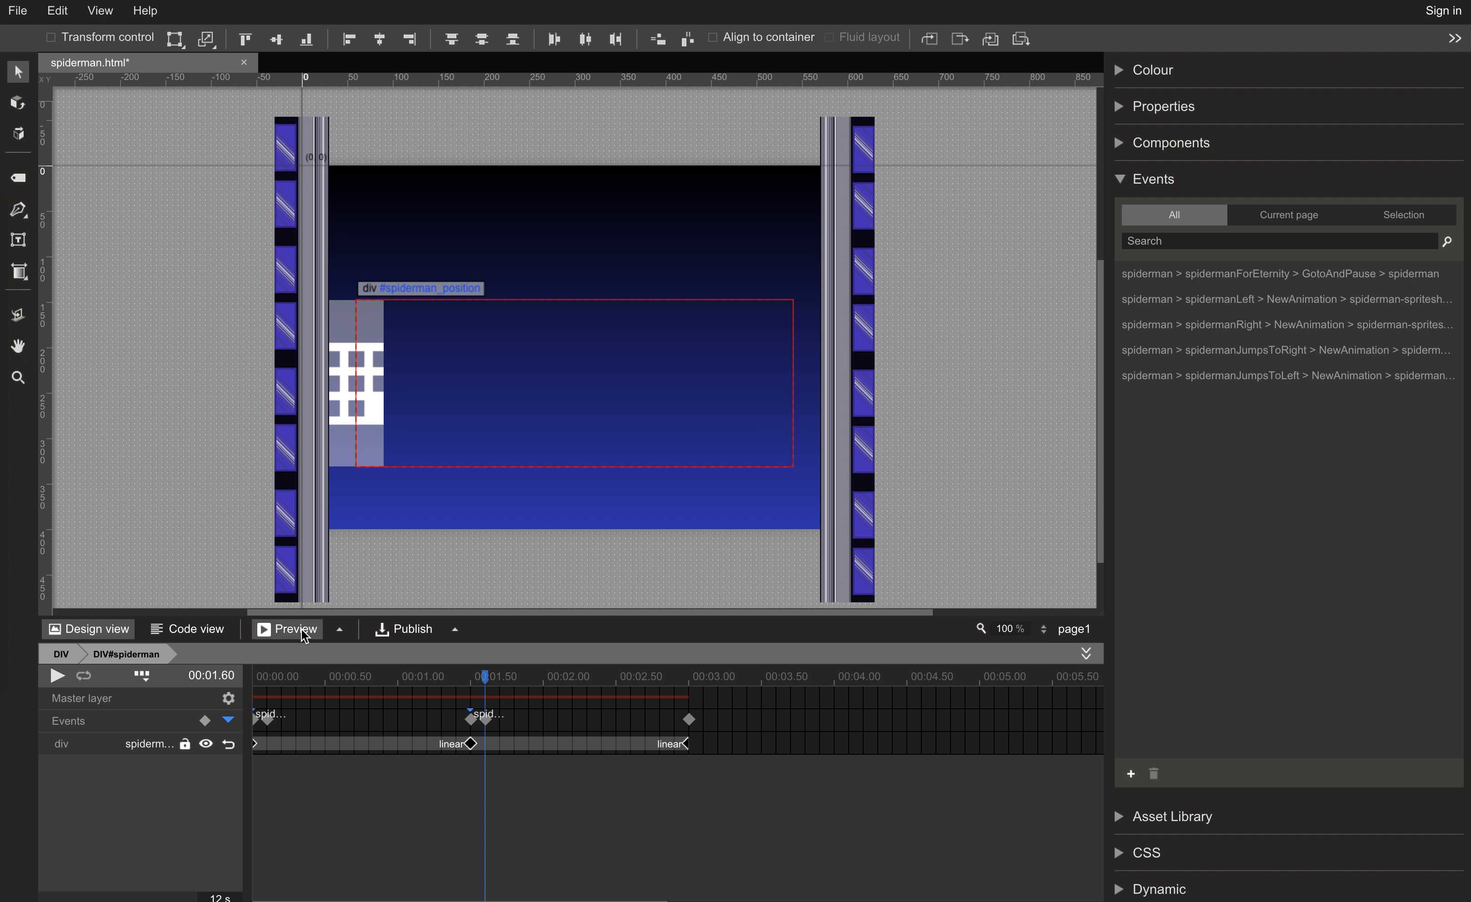
Preview the page in the browser to check the jump animations, and return to the editor.
left_click(286, 629)
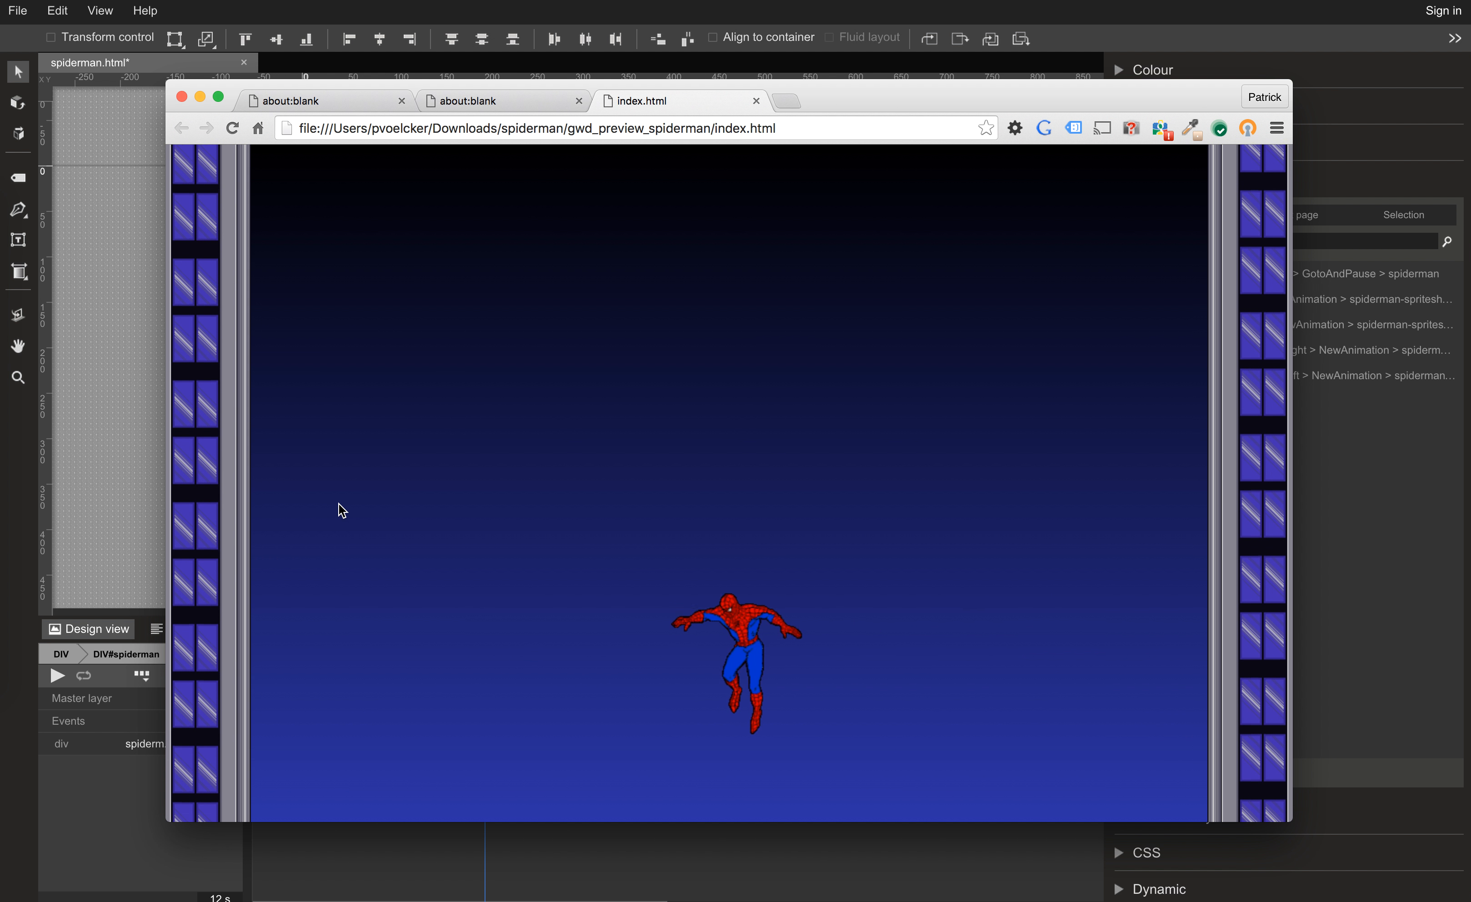
left_click(755, 101)
left_click(768, 6)
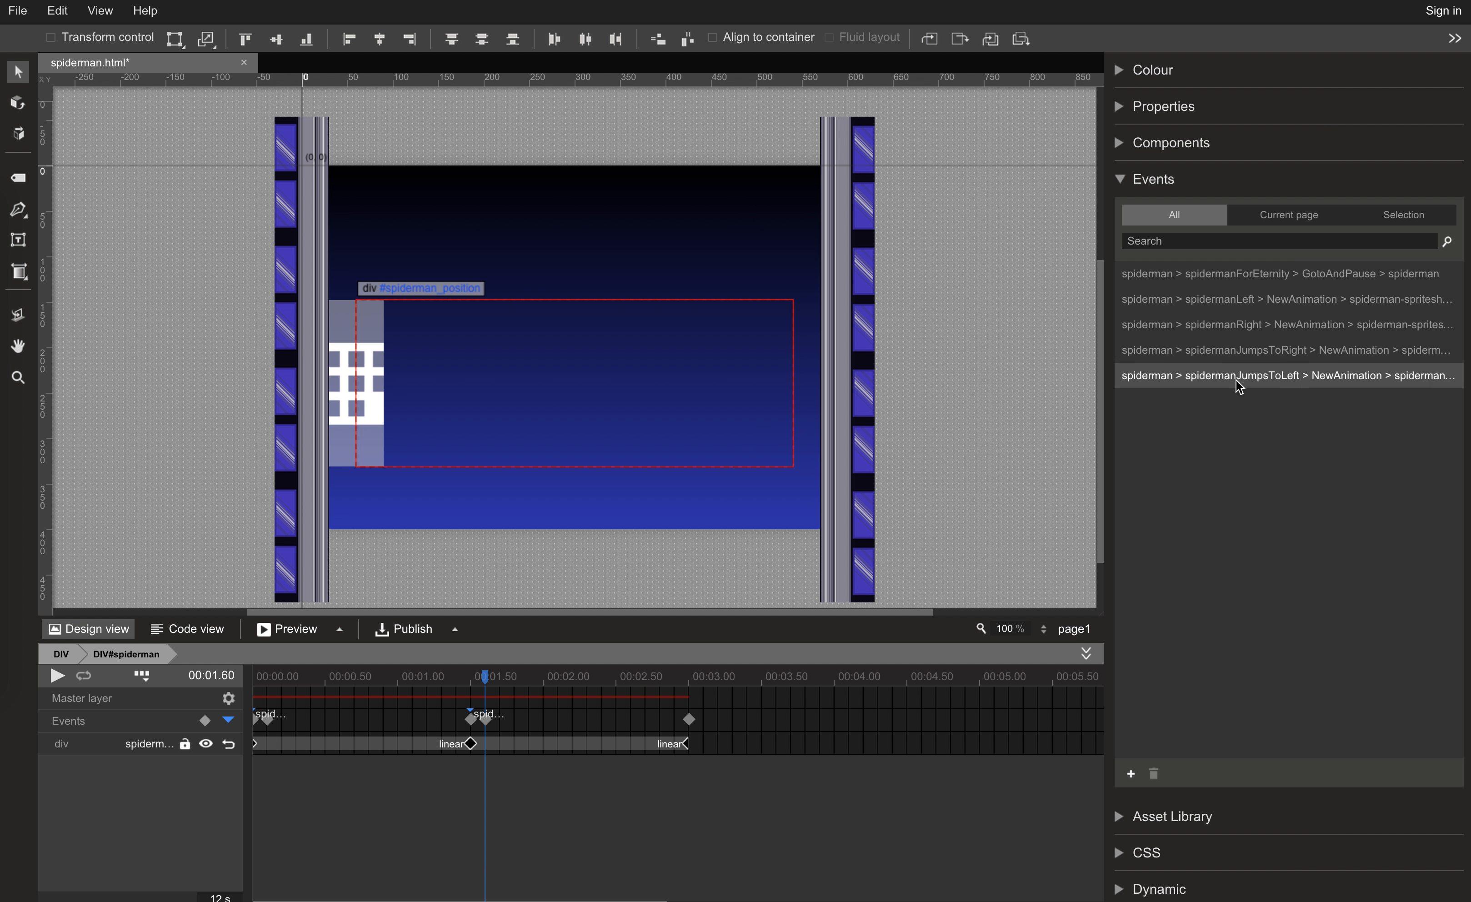
Correct the spidermanJumpsToRight animation's Y offset to 366 and save it, and check and re-save the spidermanJumpsToLeft configuration.
double_click(1238, 350)
scroll(889, 529, "down", 3)
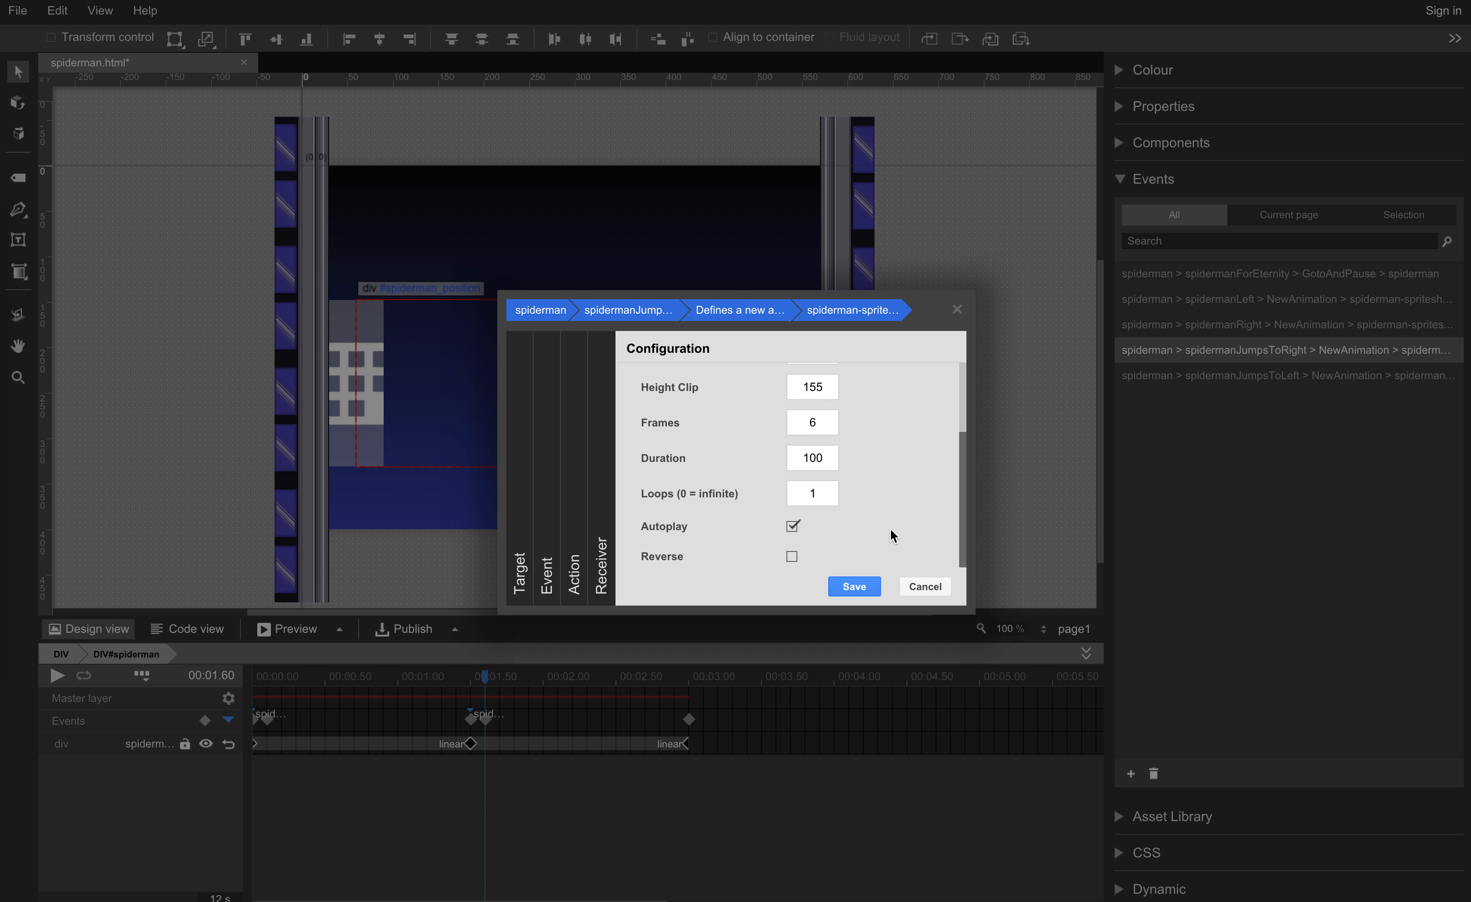
scroll(840, 433, "up", 3)
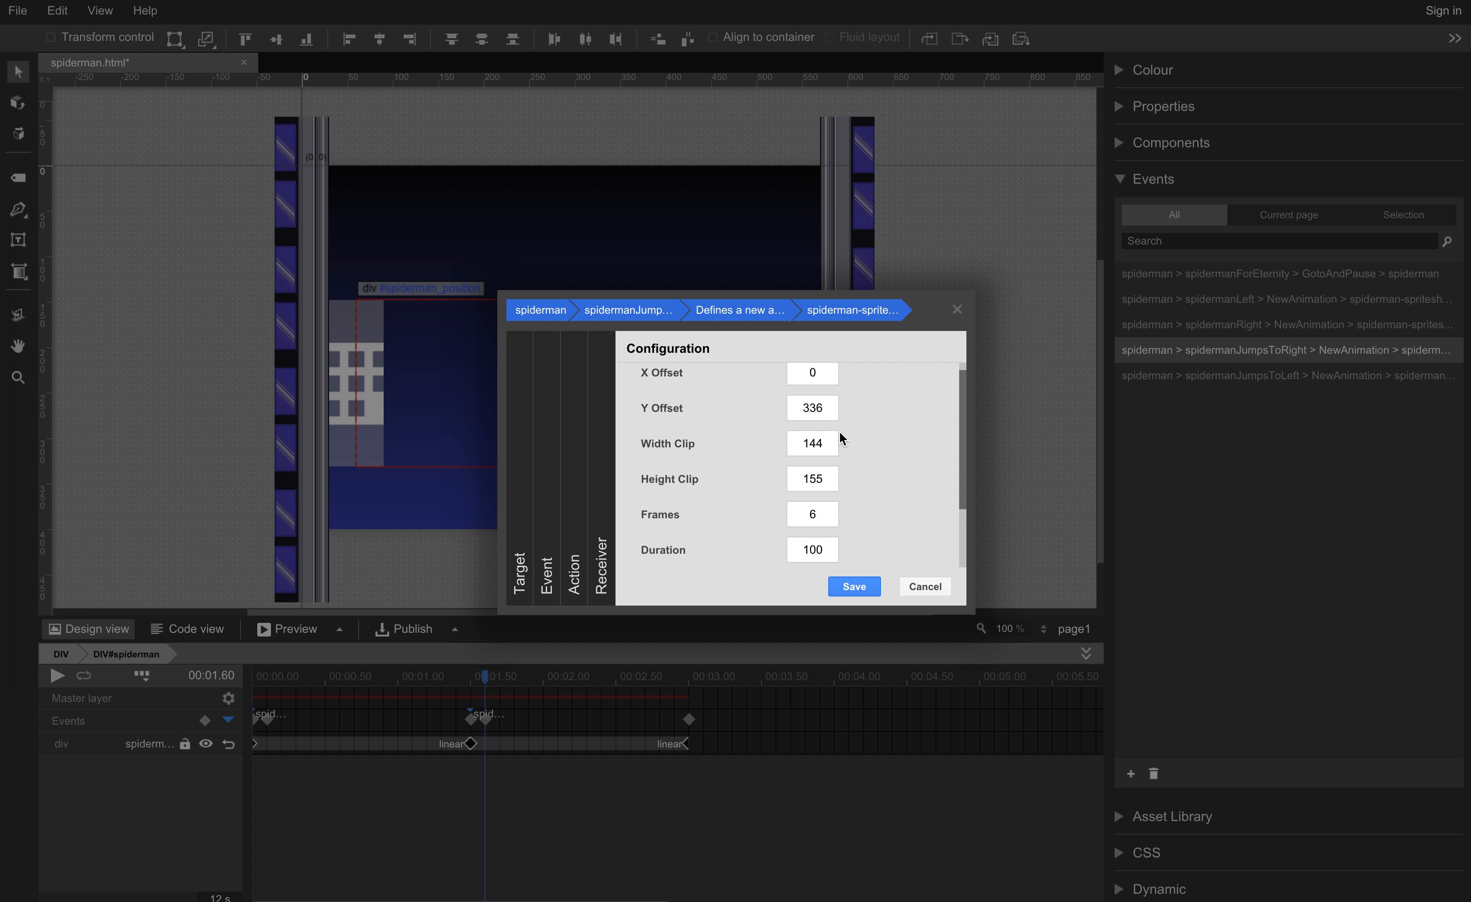
left_click_drag(825, 417, 806, 418)
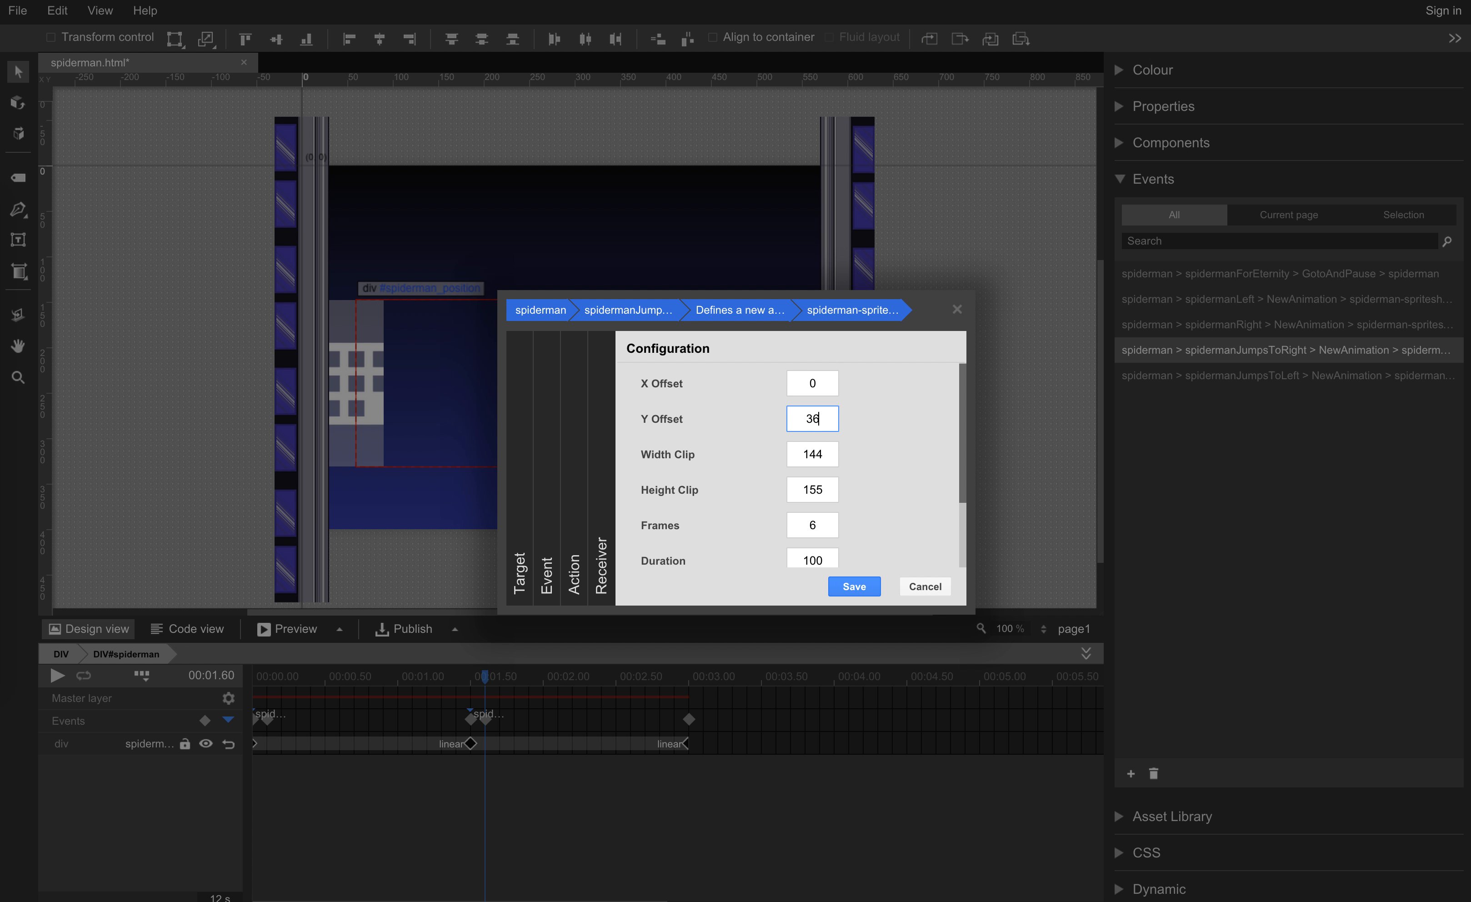
left_click(855, 586)
double_click(1256, 381)
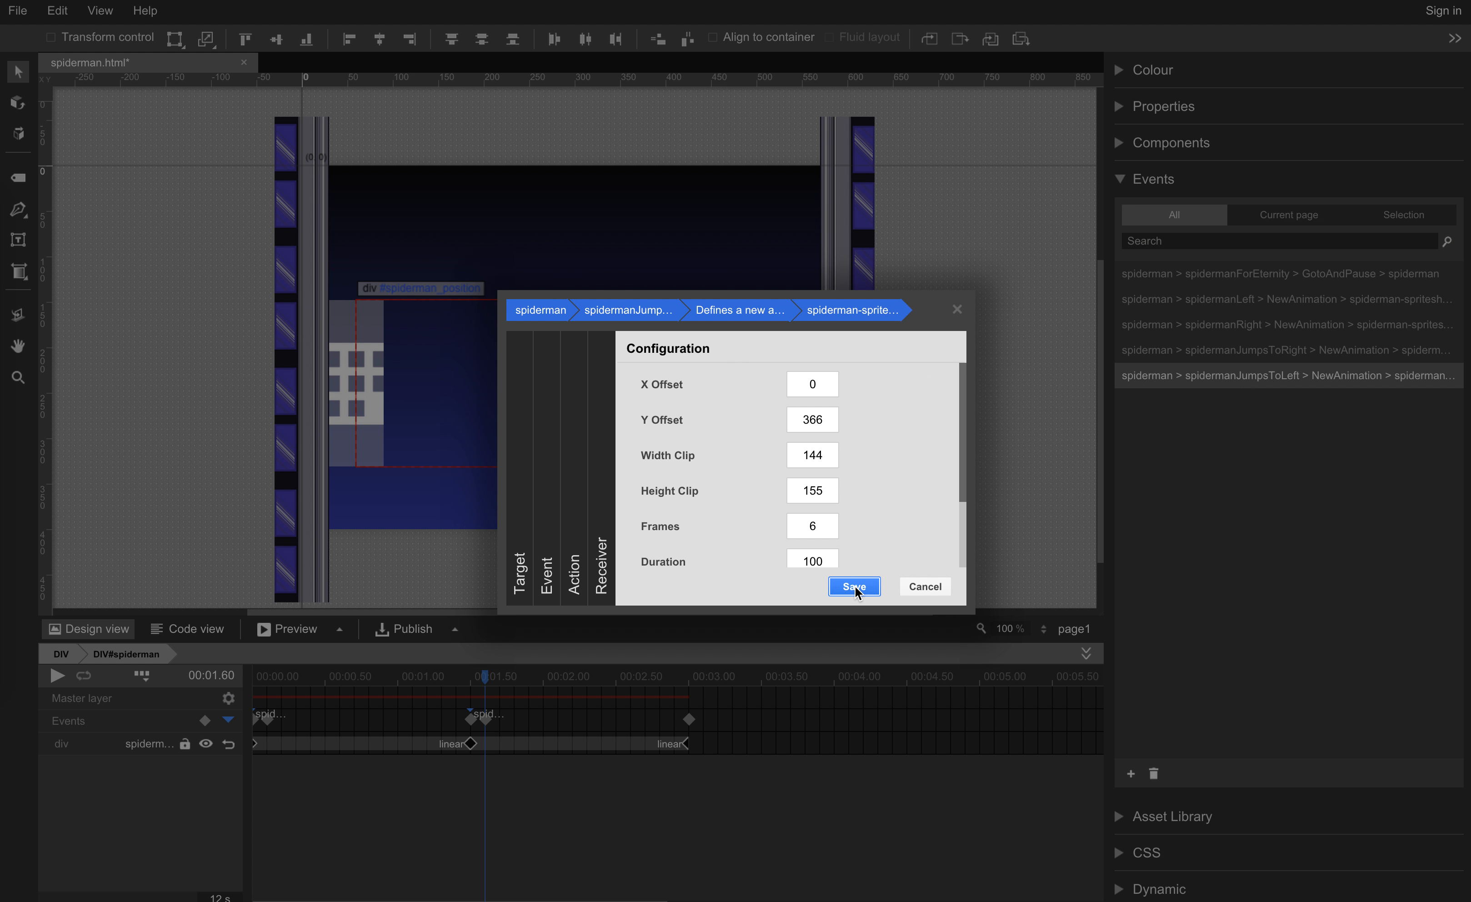
left_click(855, 586)
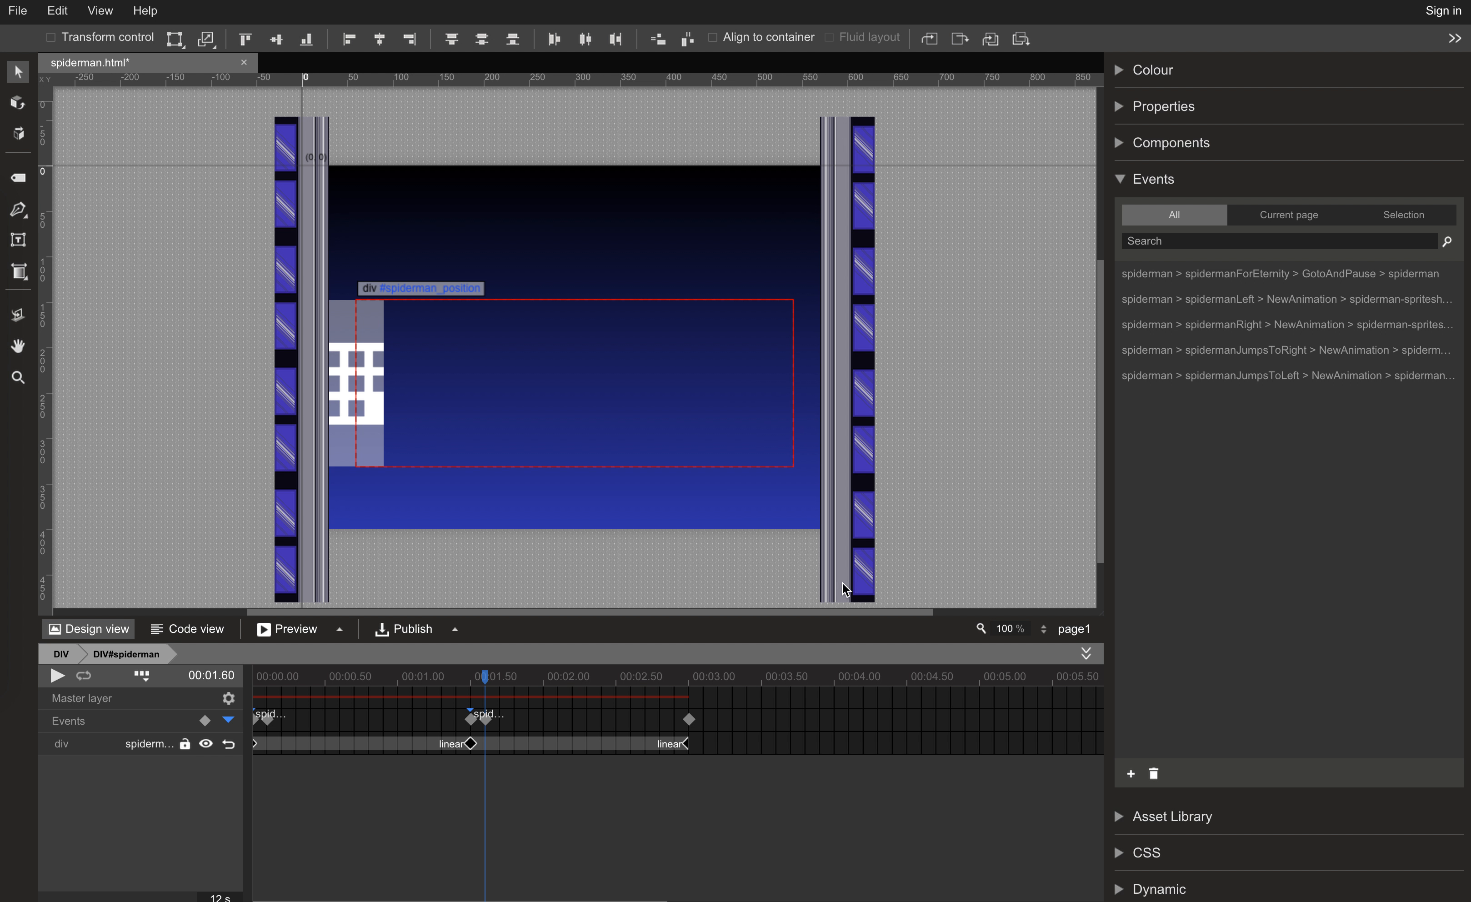
Preview the page again to check the corrected jump to the right, and close the preview.
left_click(299, 629)
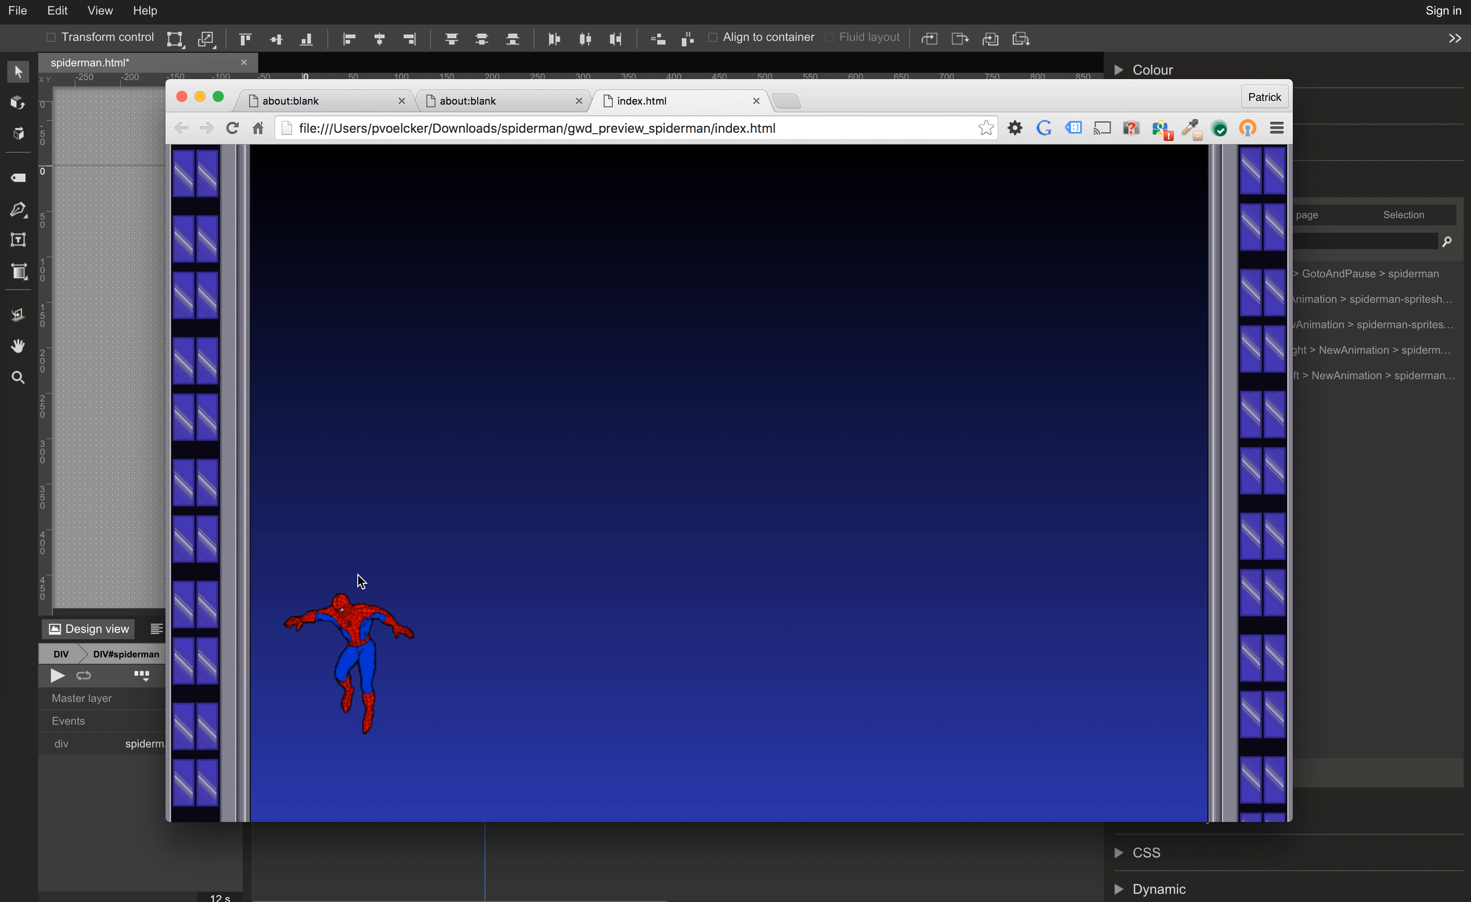
left_click(755, 101)
left_click(742, 2)
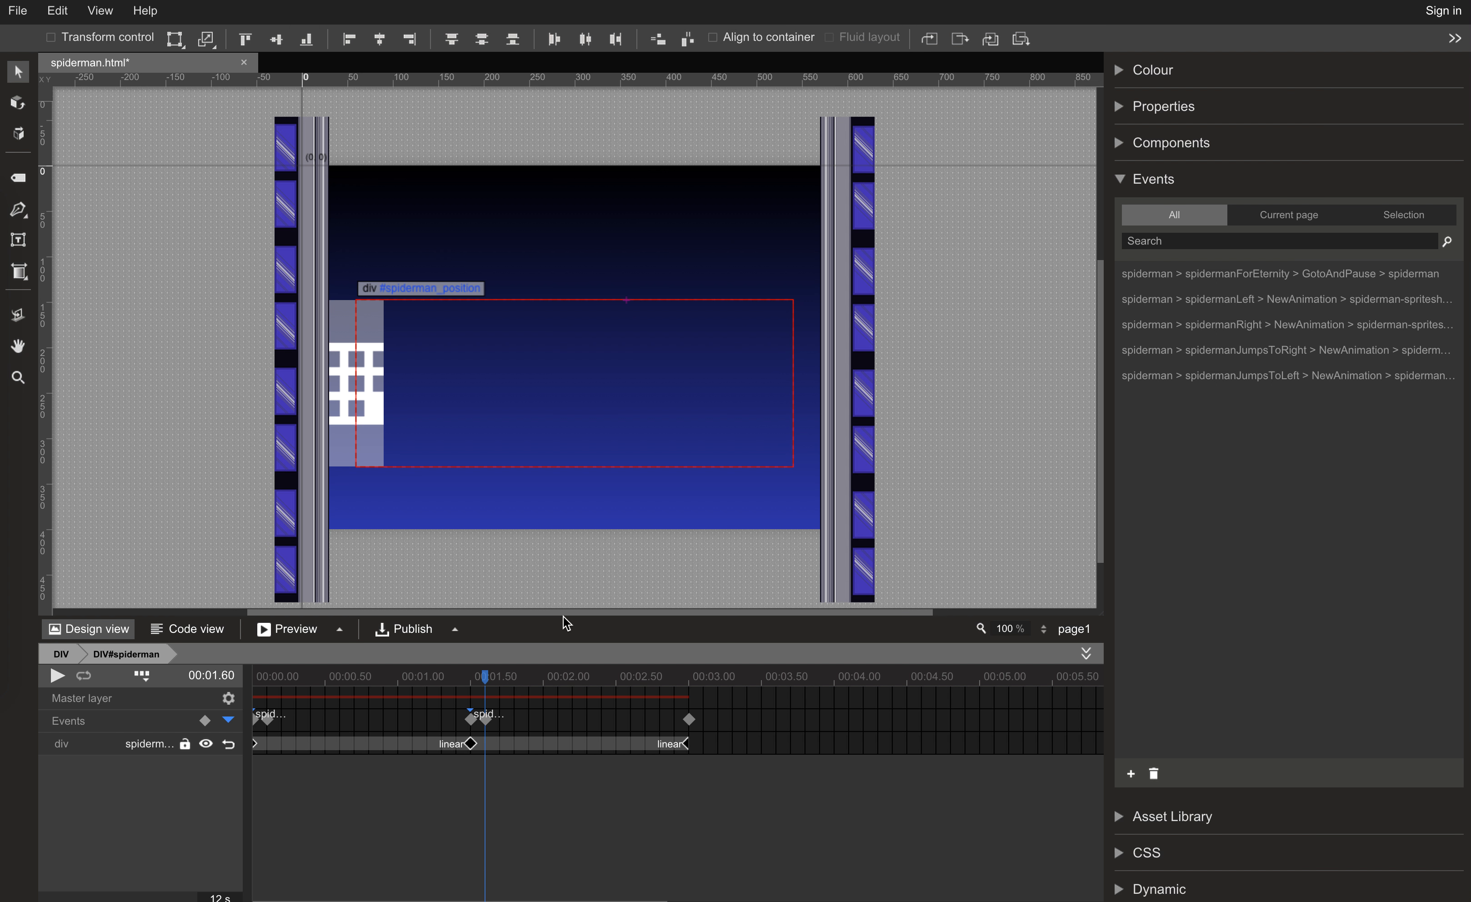
left_click(269, 709)
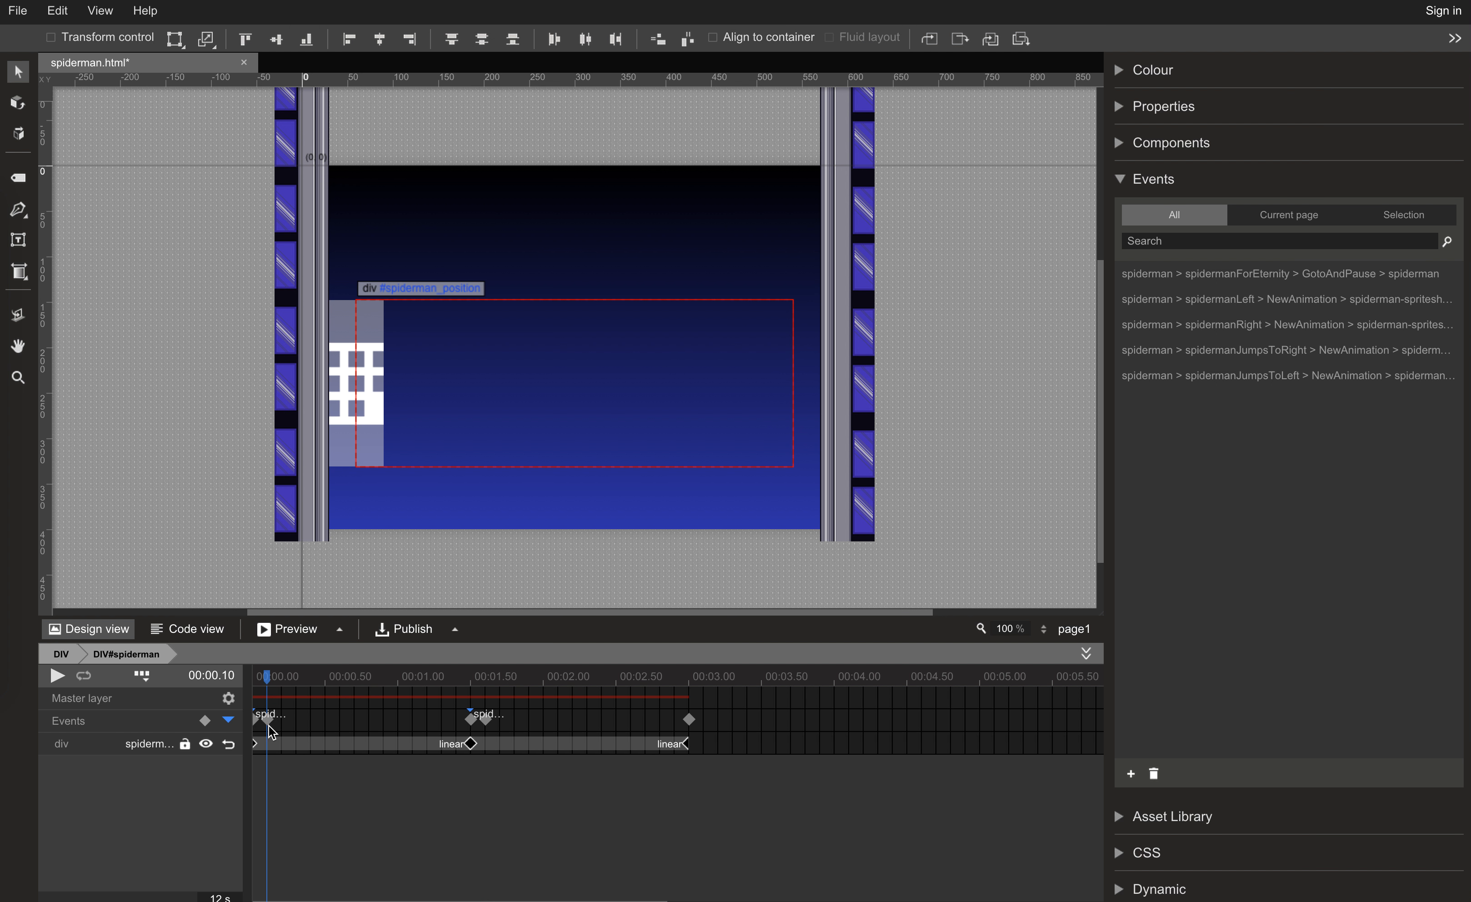
right_click(269, 714)
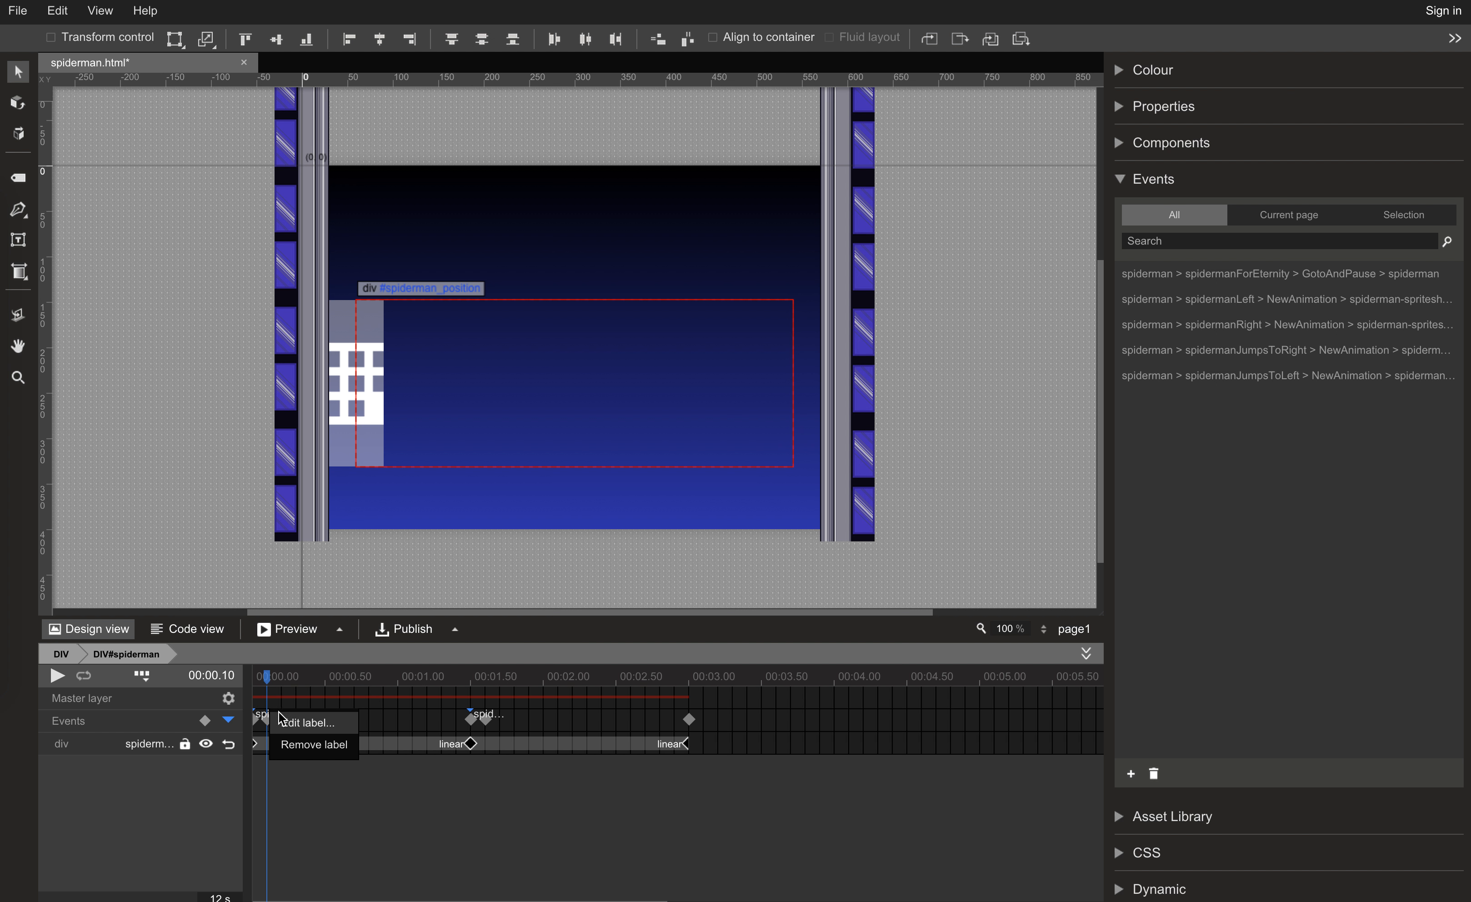
left_click(497, 718)
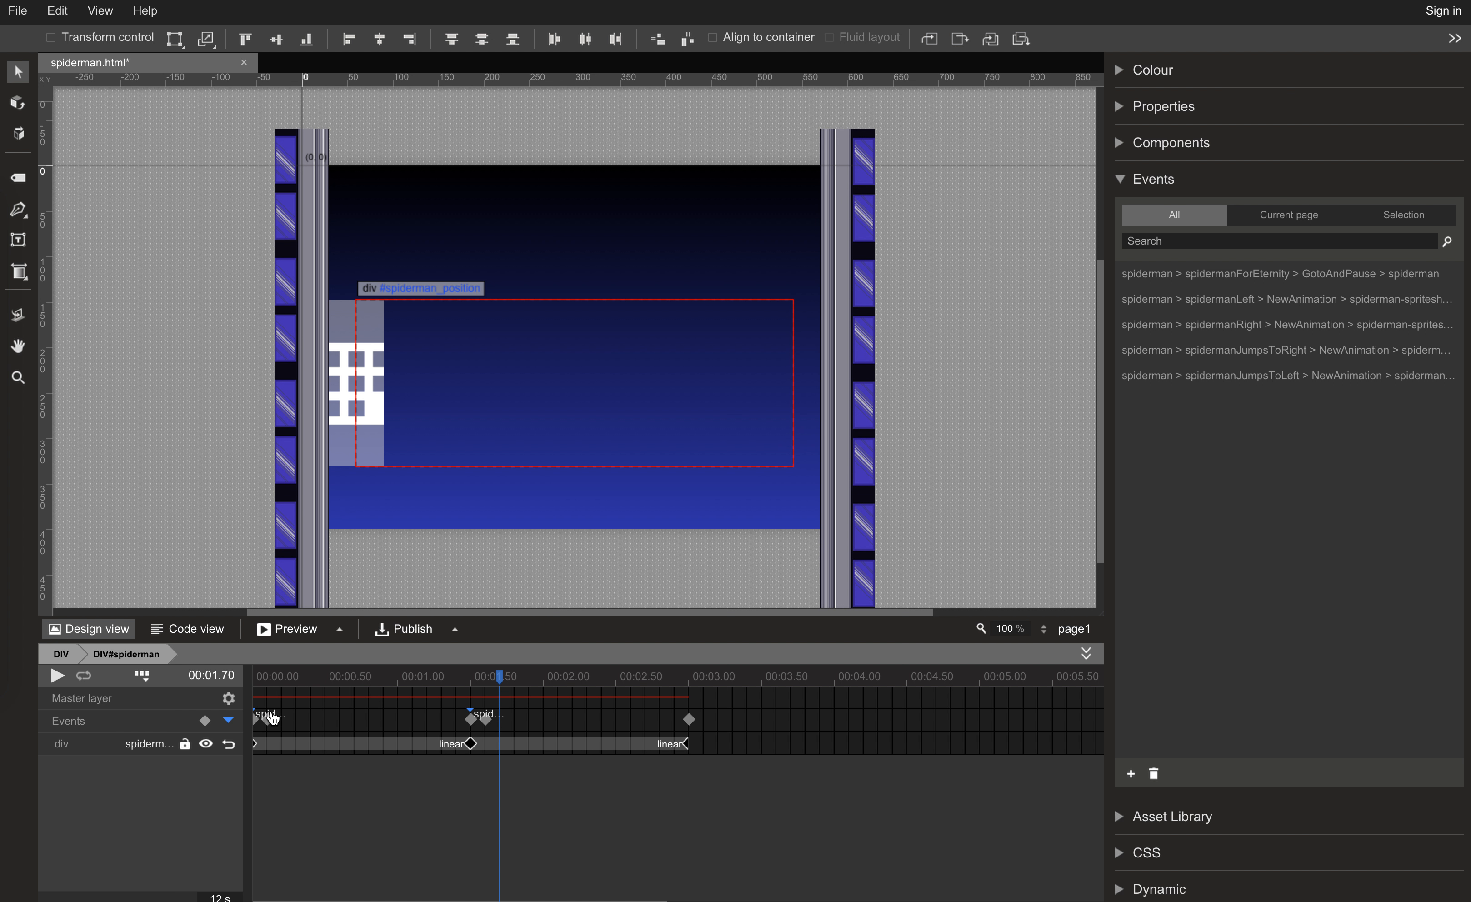
right_click(269, 735)
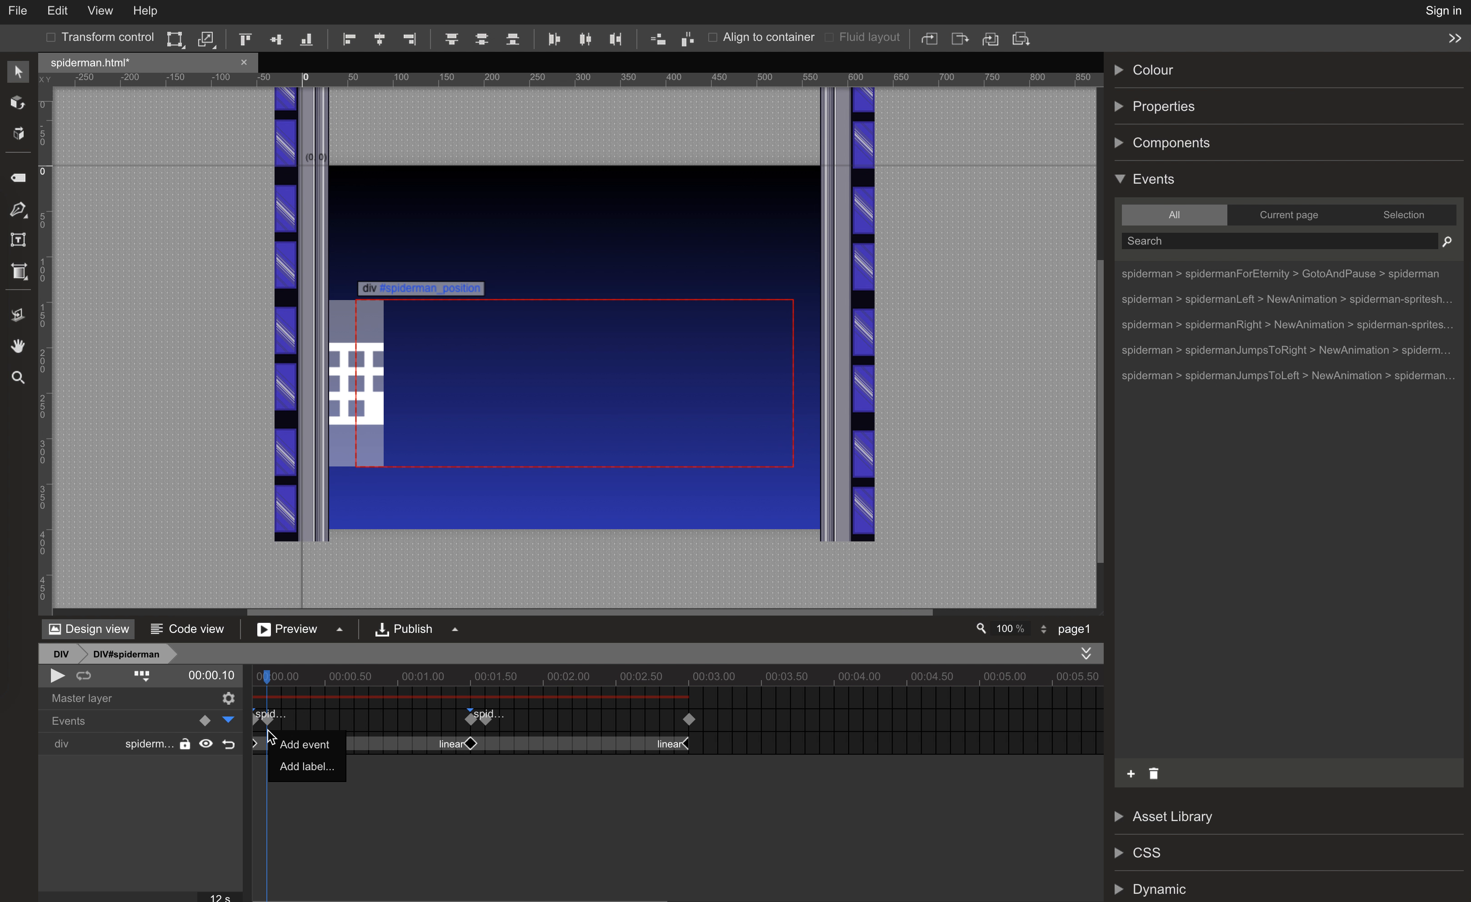
left_click(289, 767)
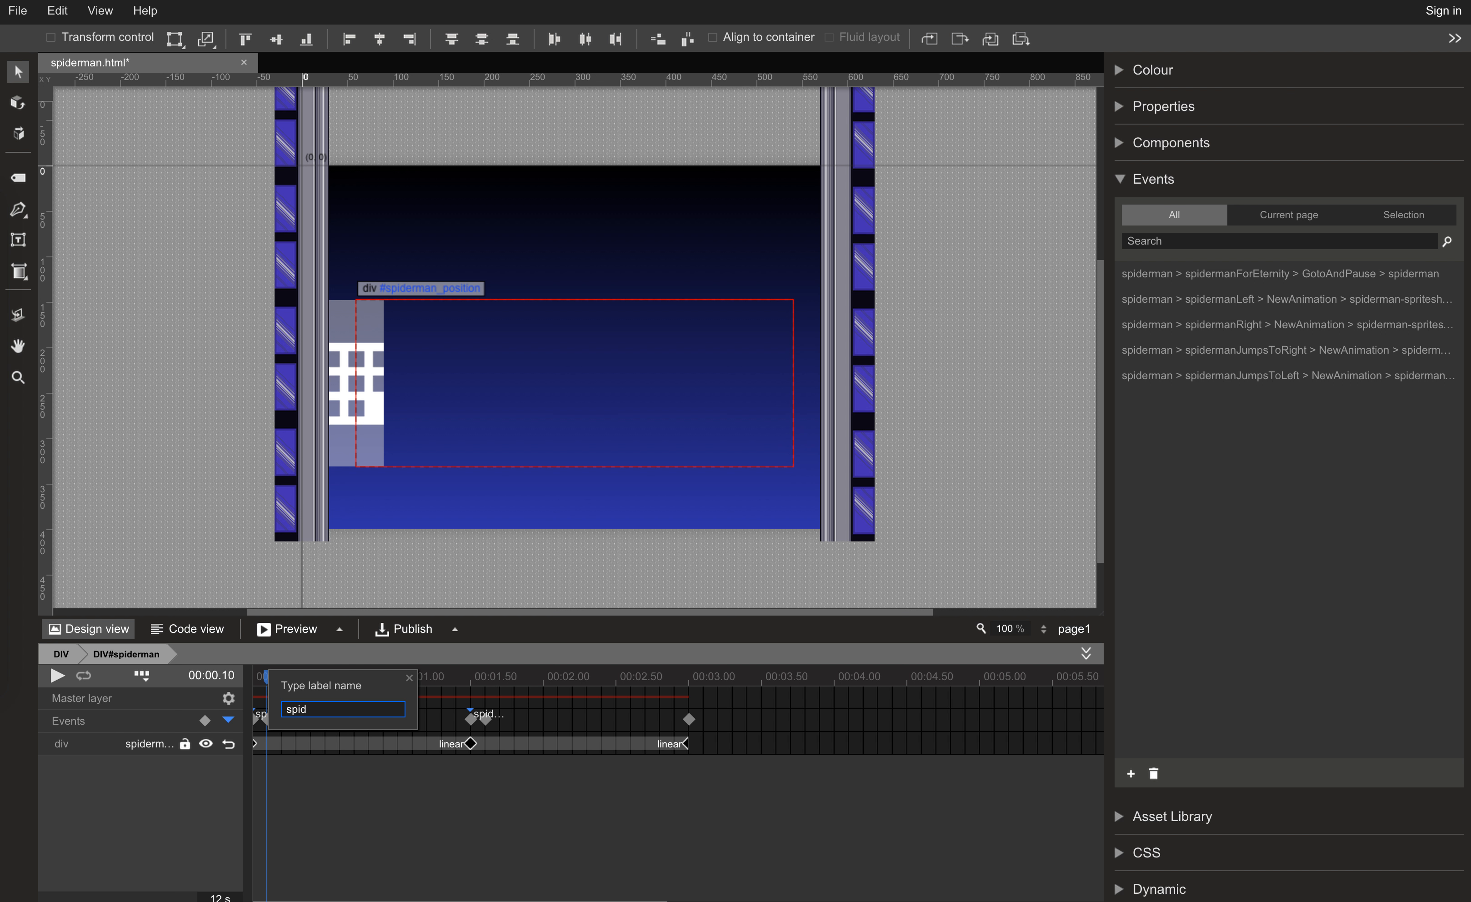
left_click(410, 680)
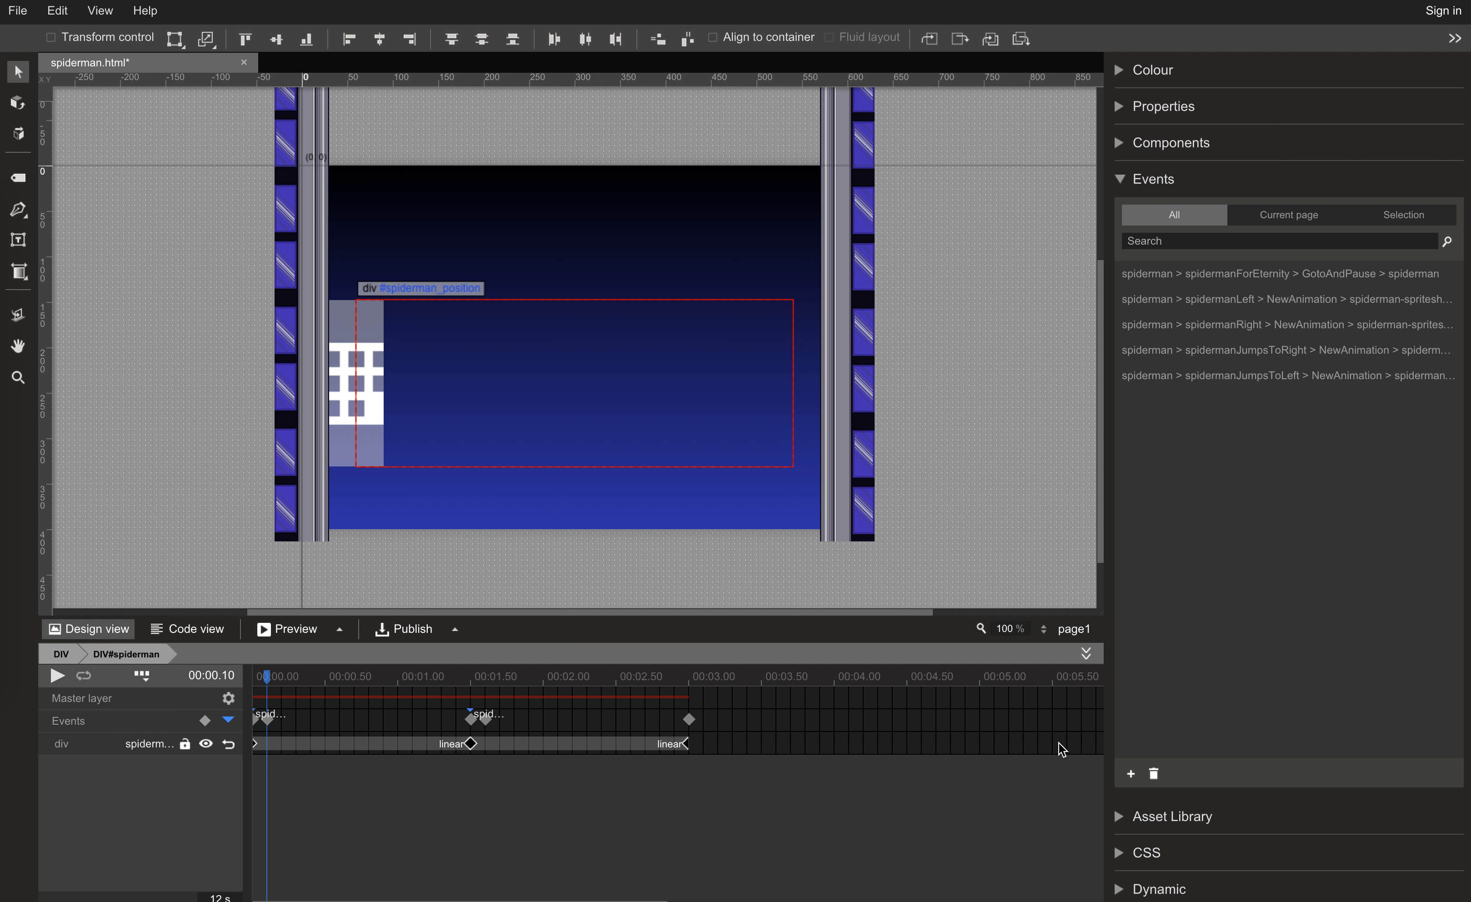
Create an event on spiderman that pauses the spiderman timeline when spidermanLeft fires.
left_click(1130, 774)
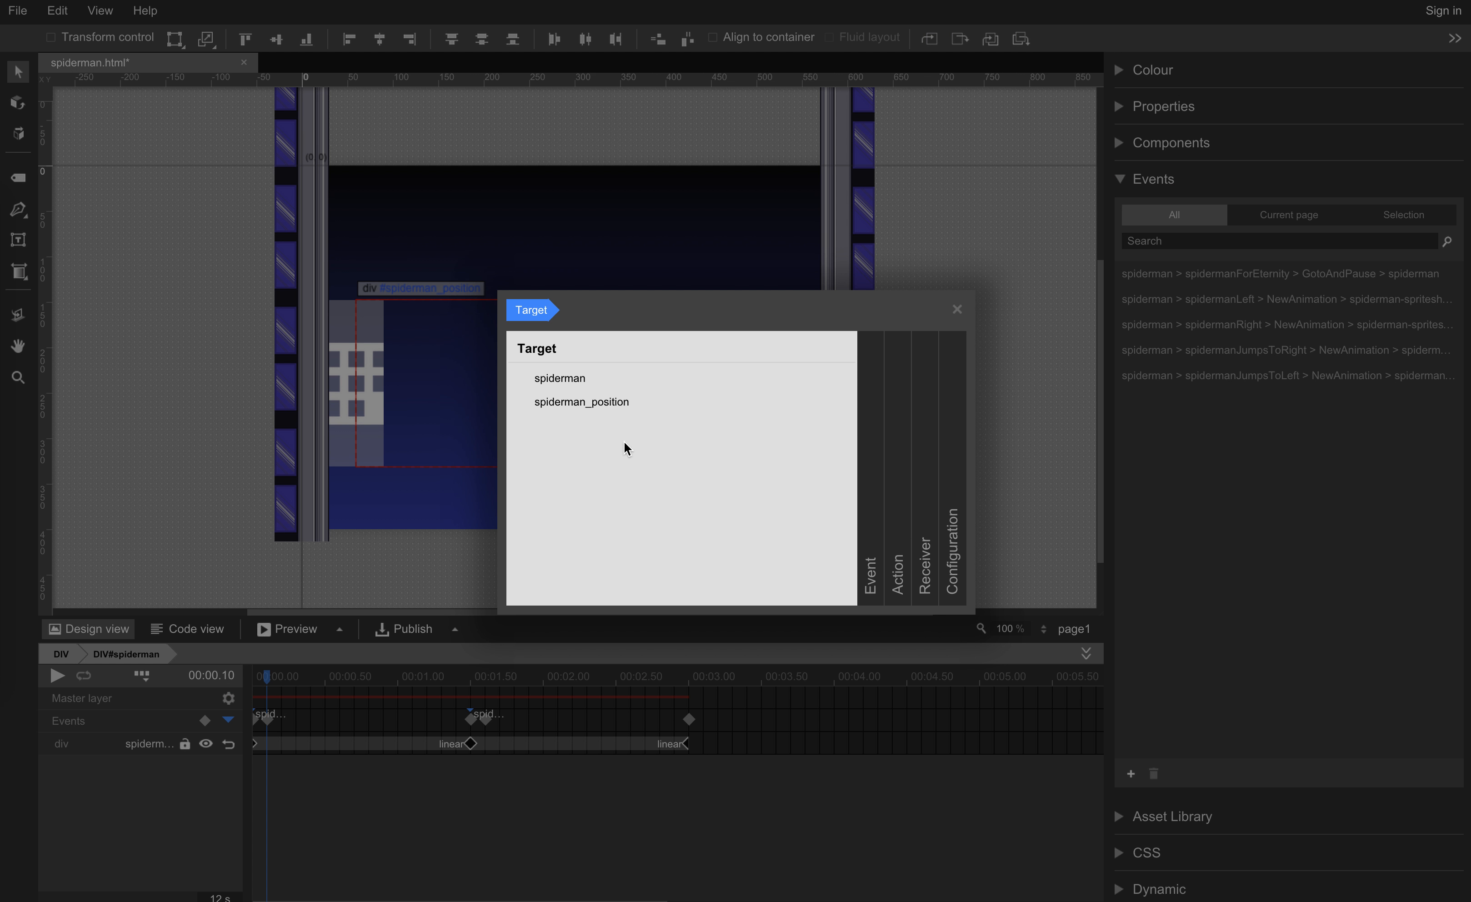
left_click(558, 379)
left_click(582, 426)
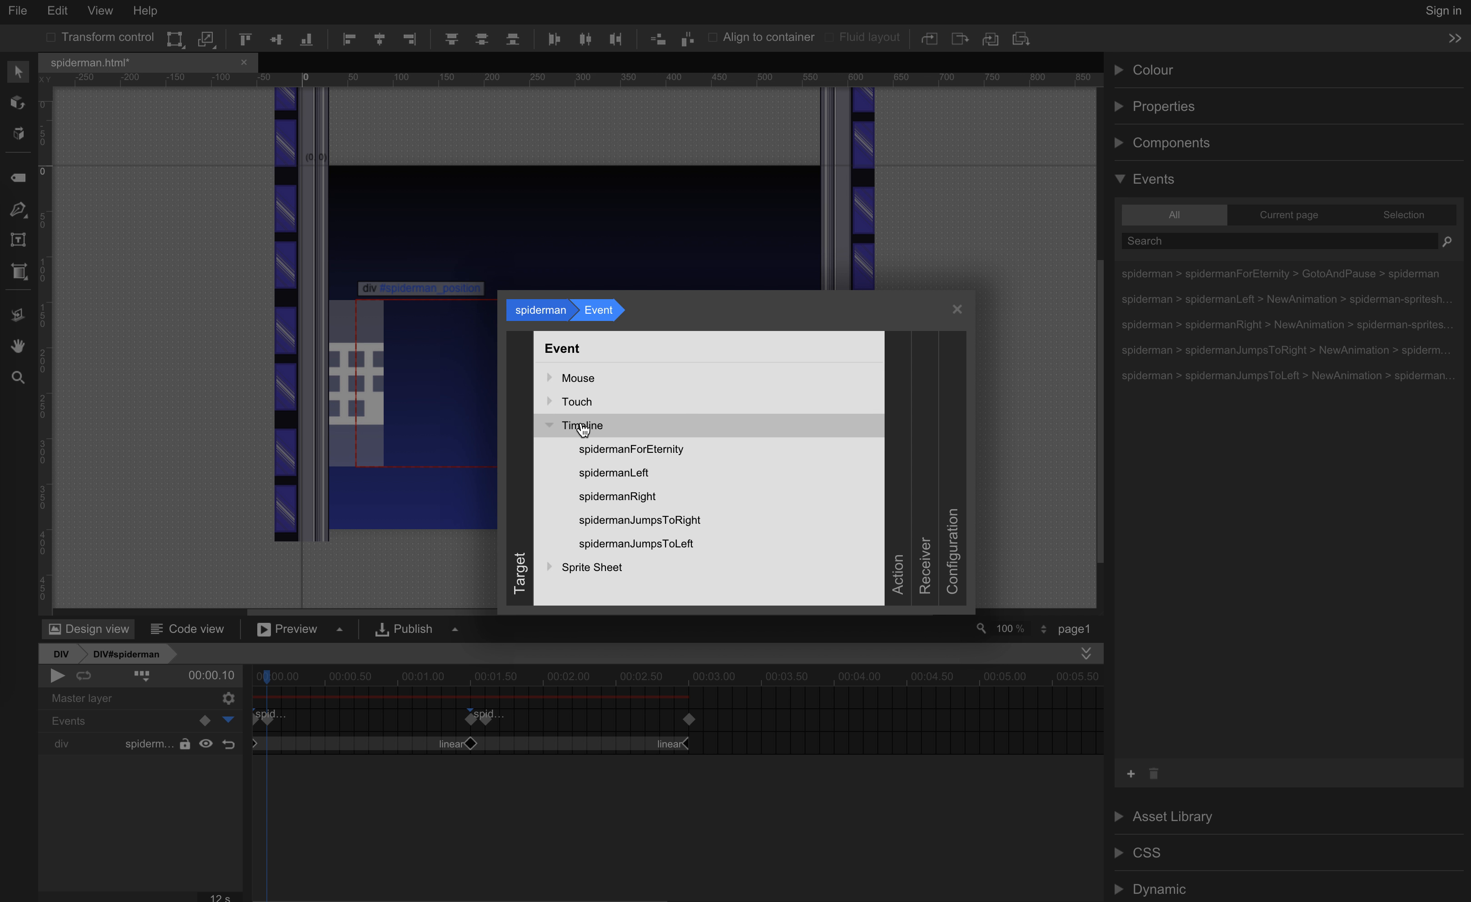
left_click(610, 473)
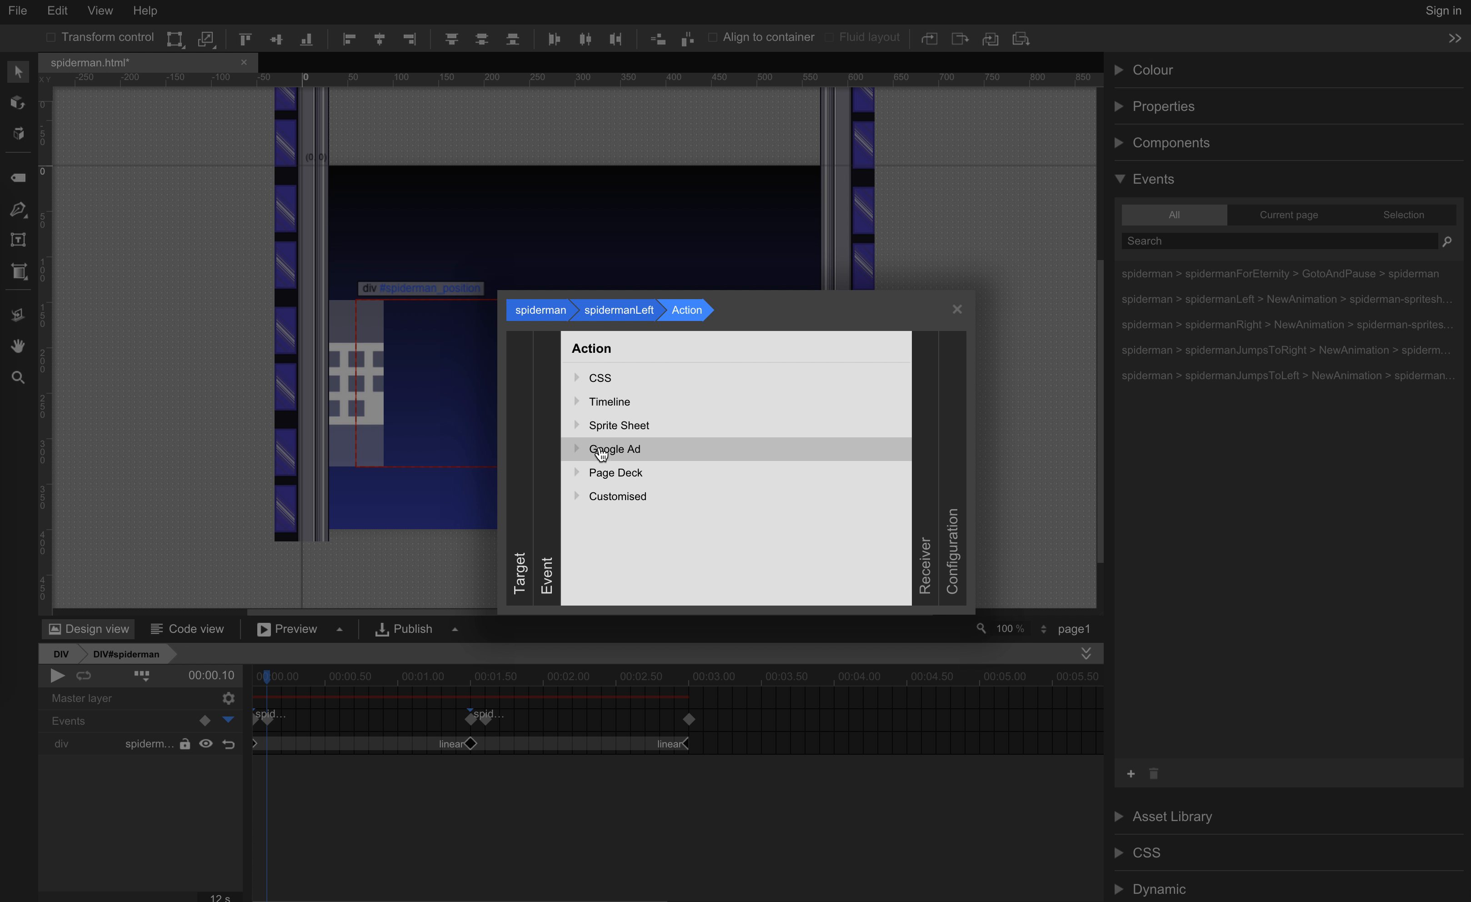
left_click(598, 404)
left_click(619, 424)
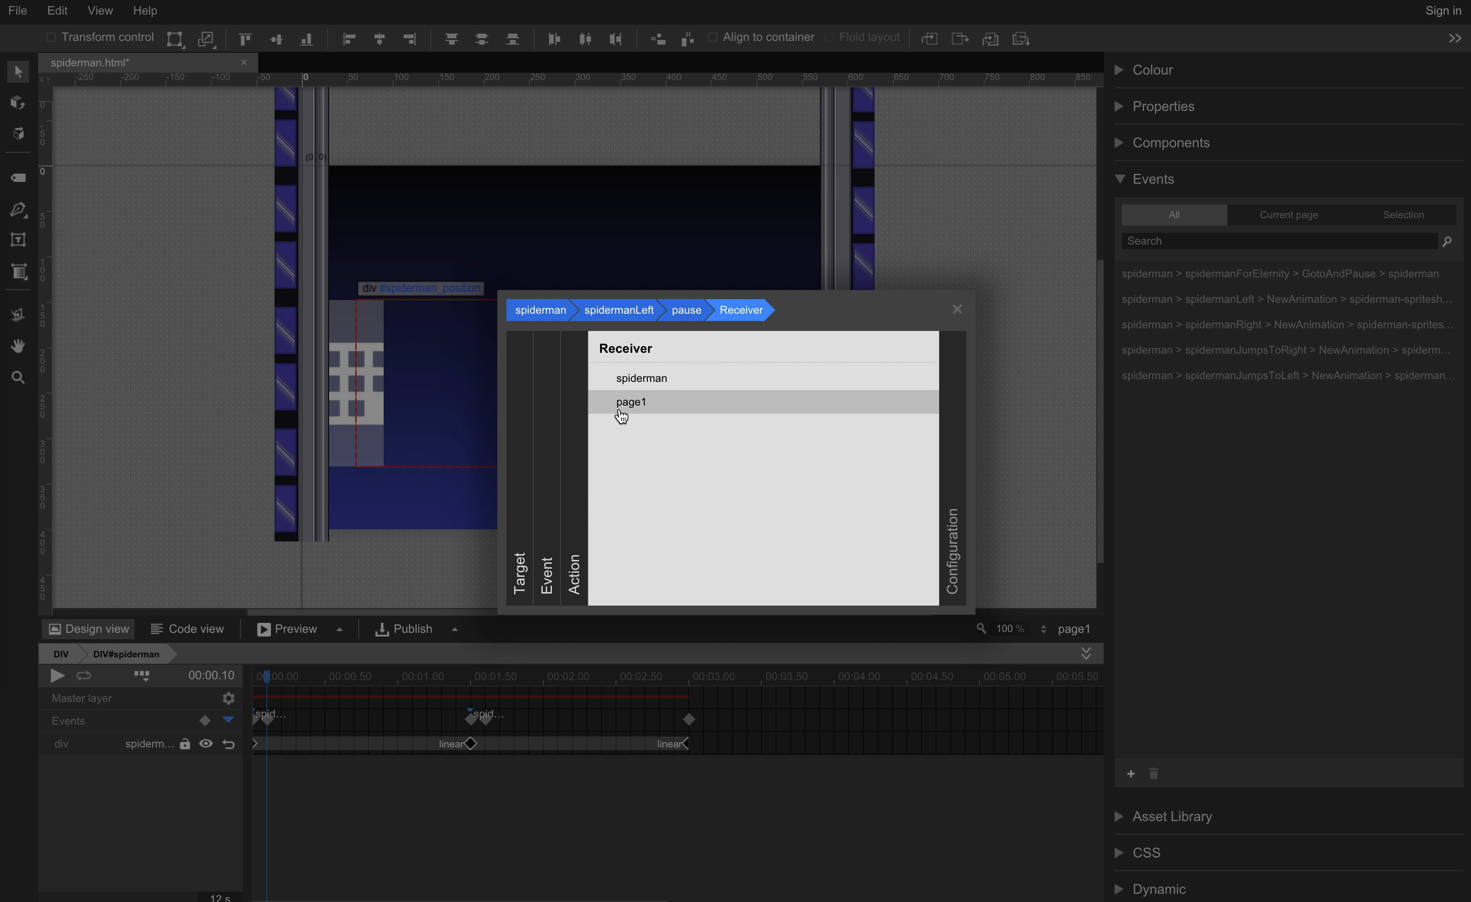
left_click(626, 381)
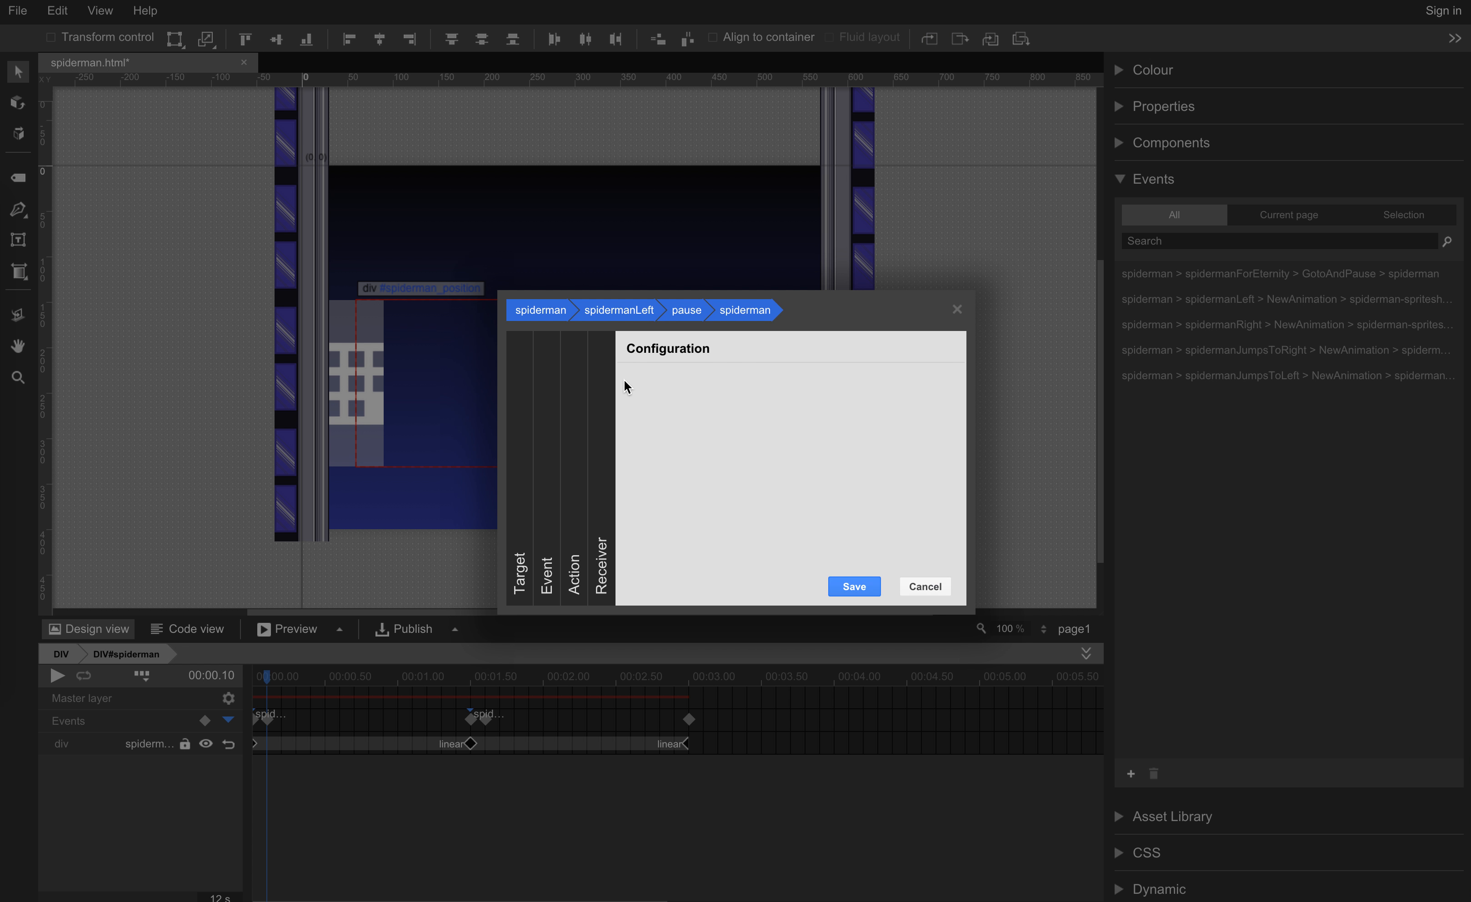
left_click(860, 586)
Create an event on spiderman that pauses the spiderman timeline when spidermanRight fires.
left_click(1130, 775)
left_click(559, 379)
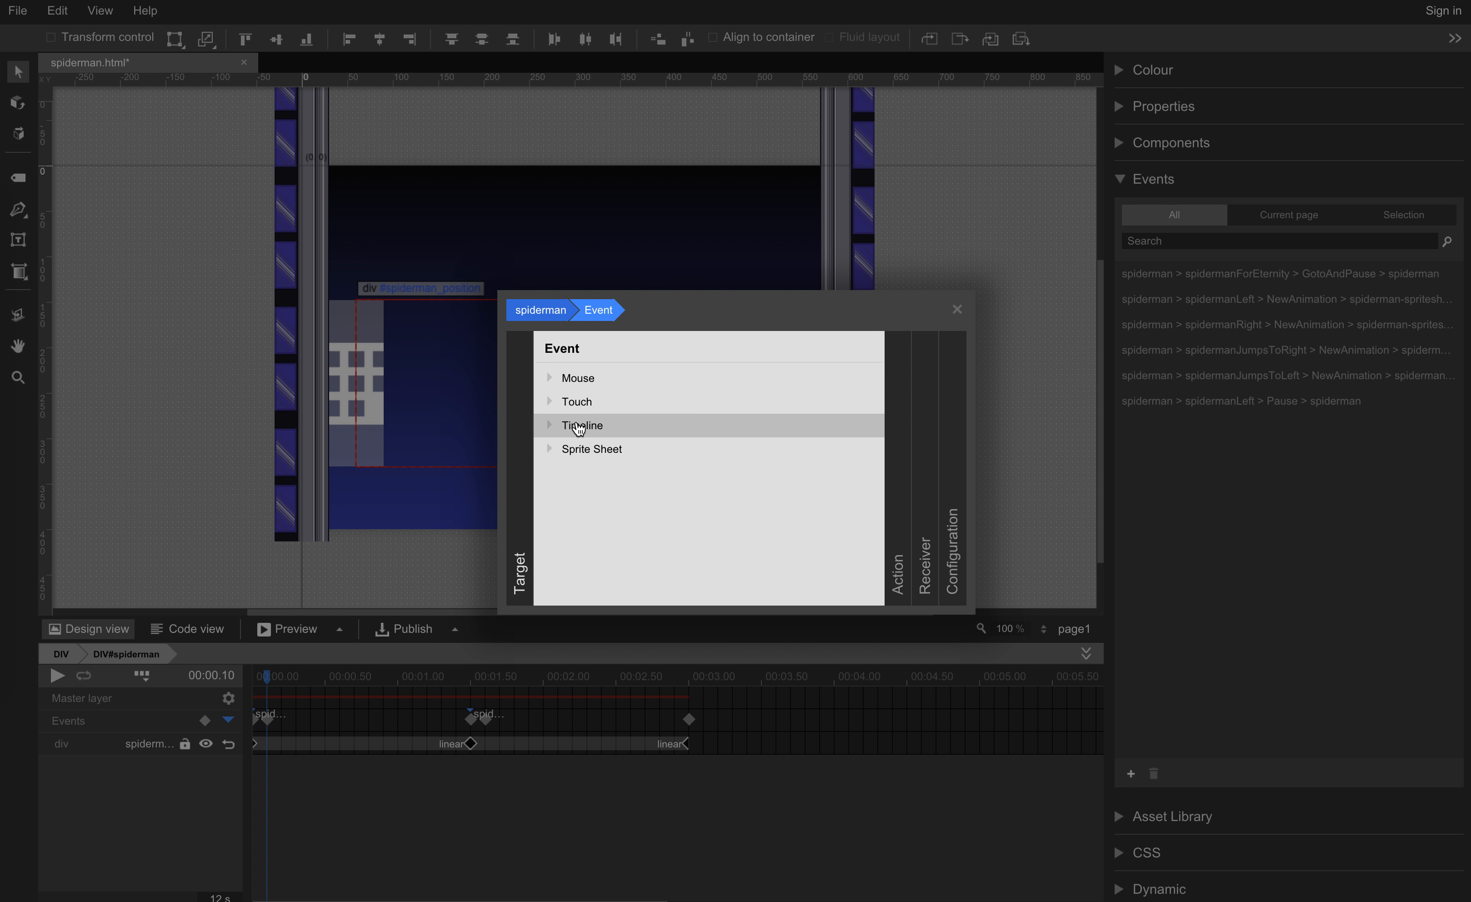
left_click(579, 426)
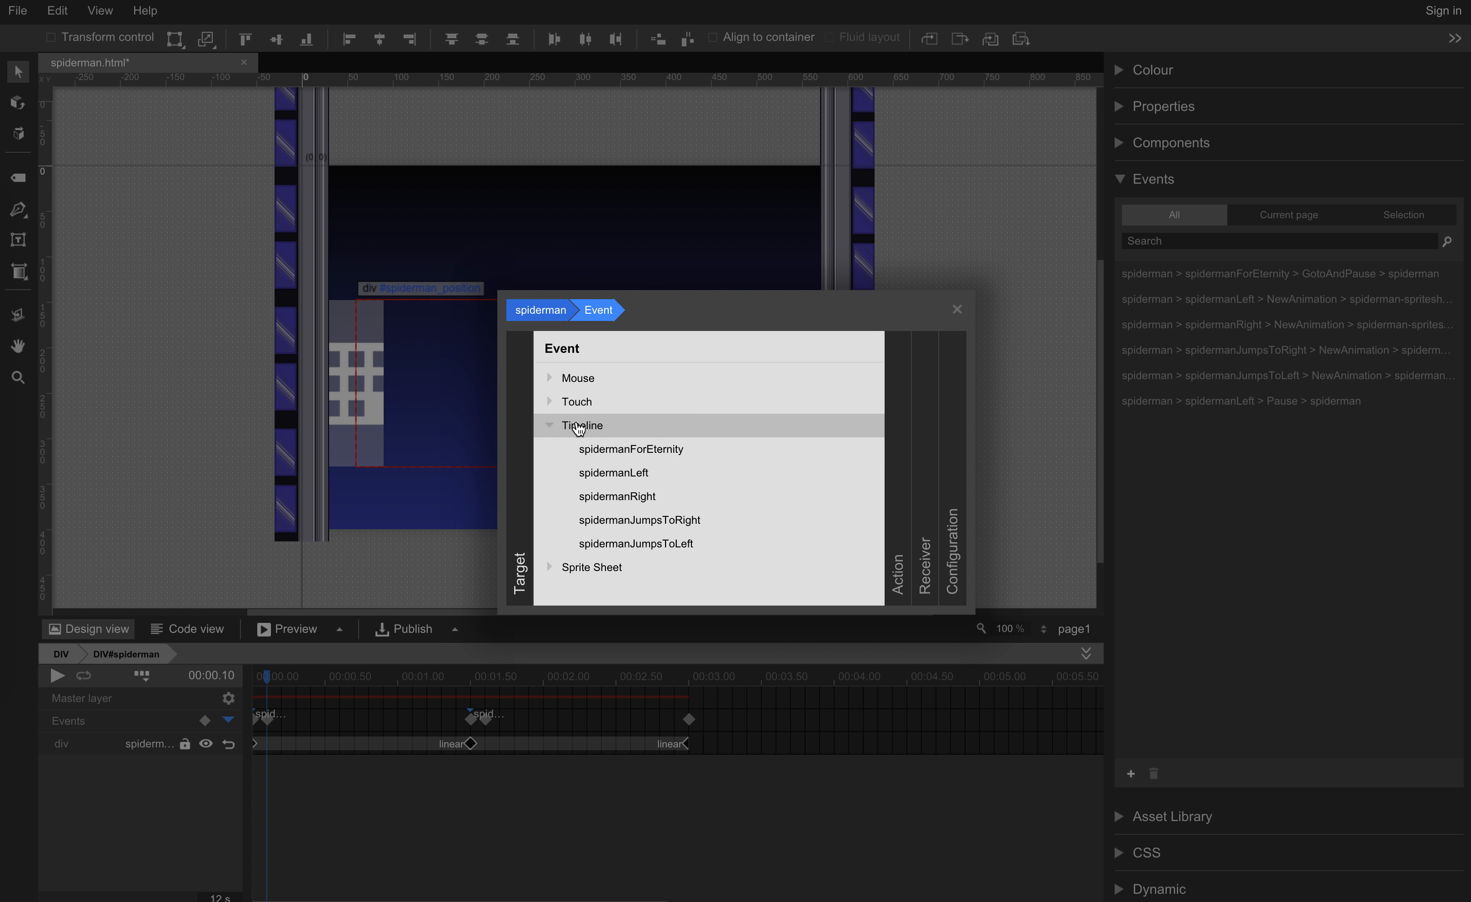
left_click(602, 496)
left_click(604, 403)
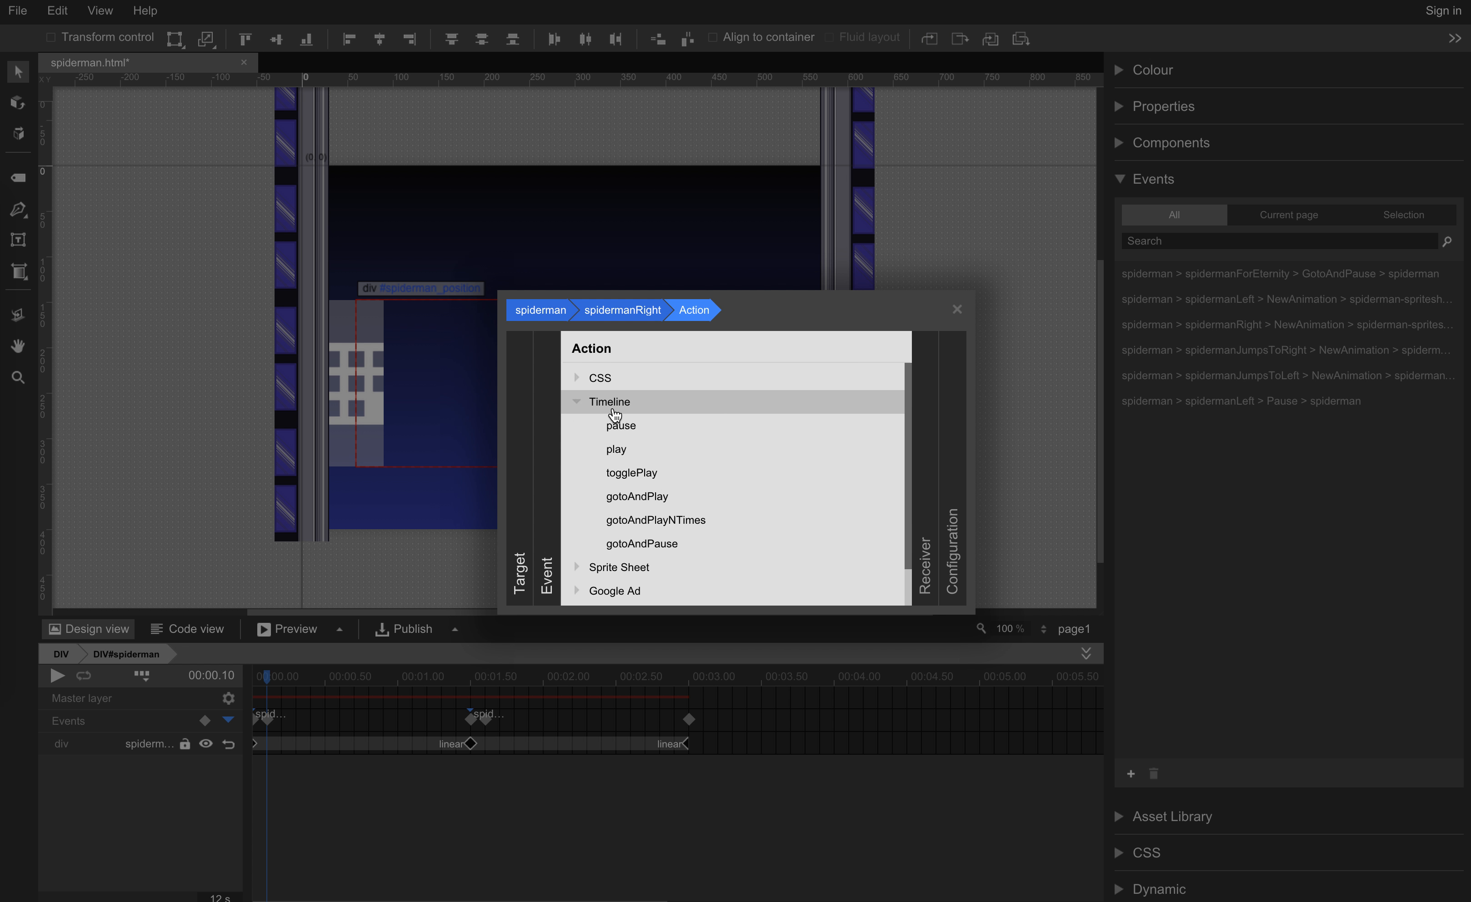
left_click(616, 424)
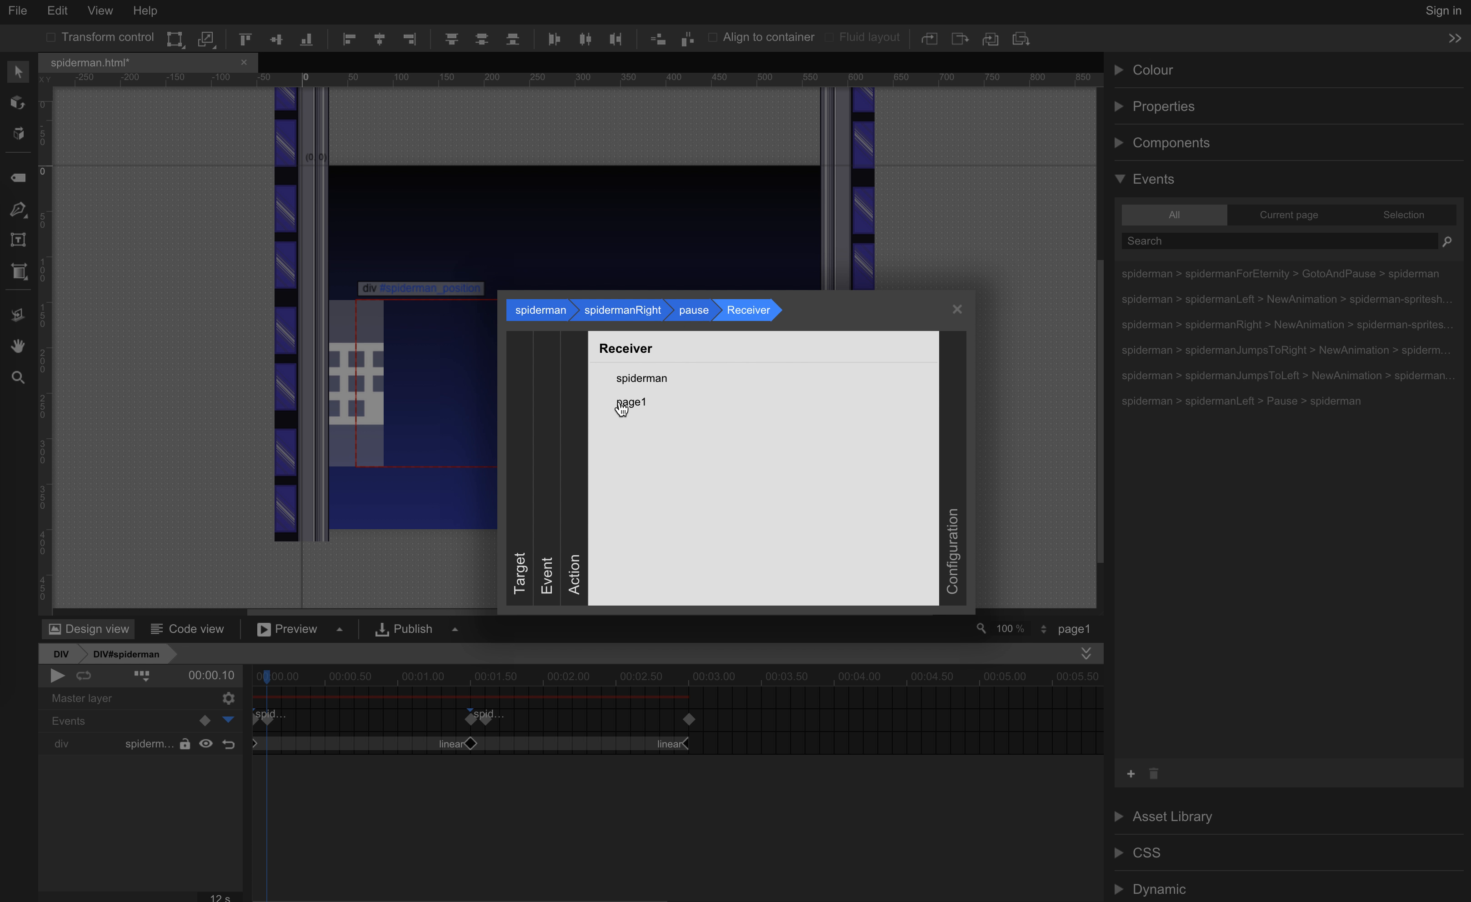
left_click(622, 376)
left_click(854, 586)
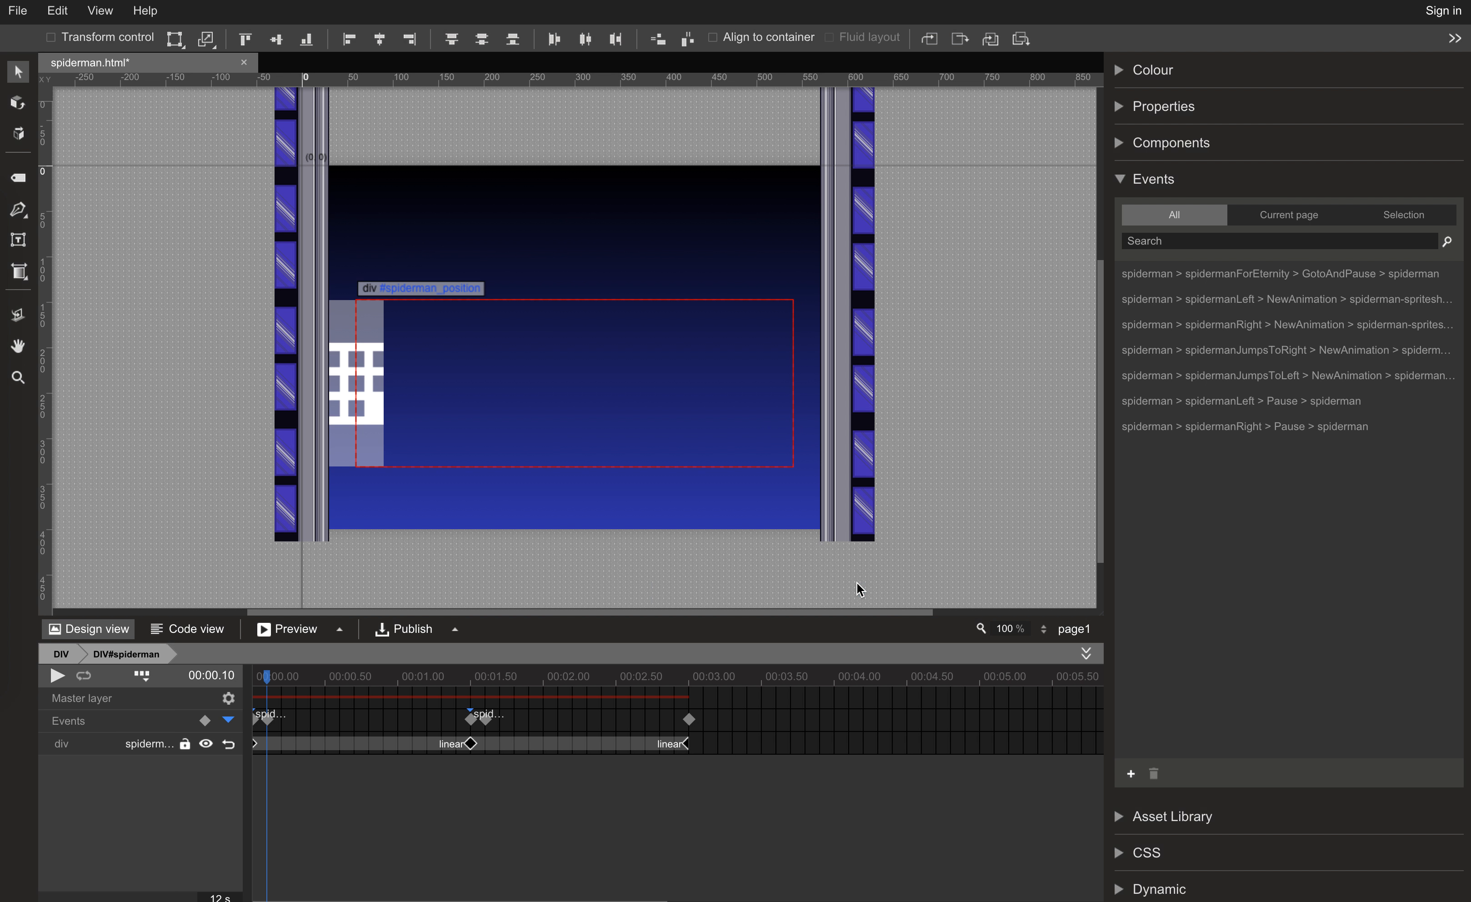
Preview the page to check that the sprite pauses at the skyscraper, and close the preview.
left_click(299, 631)
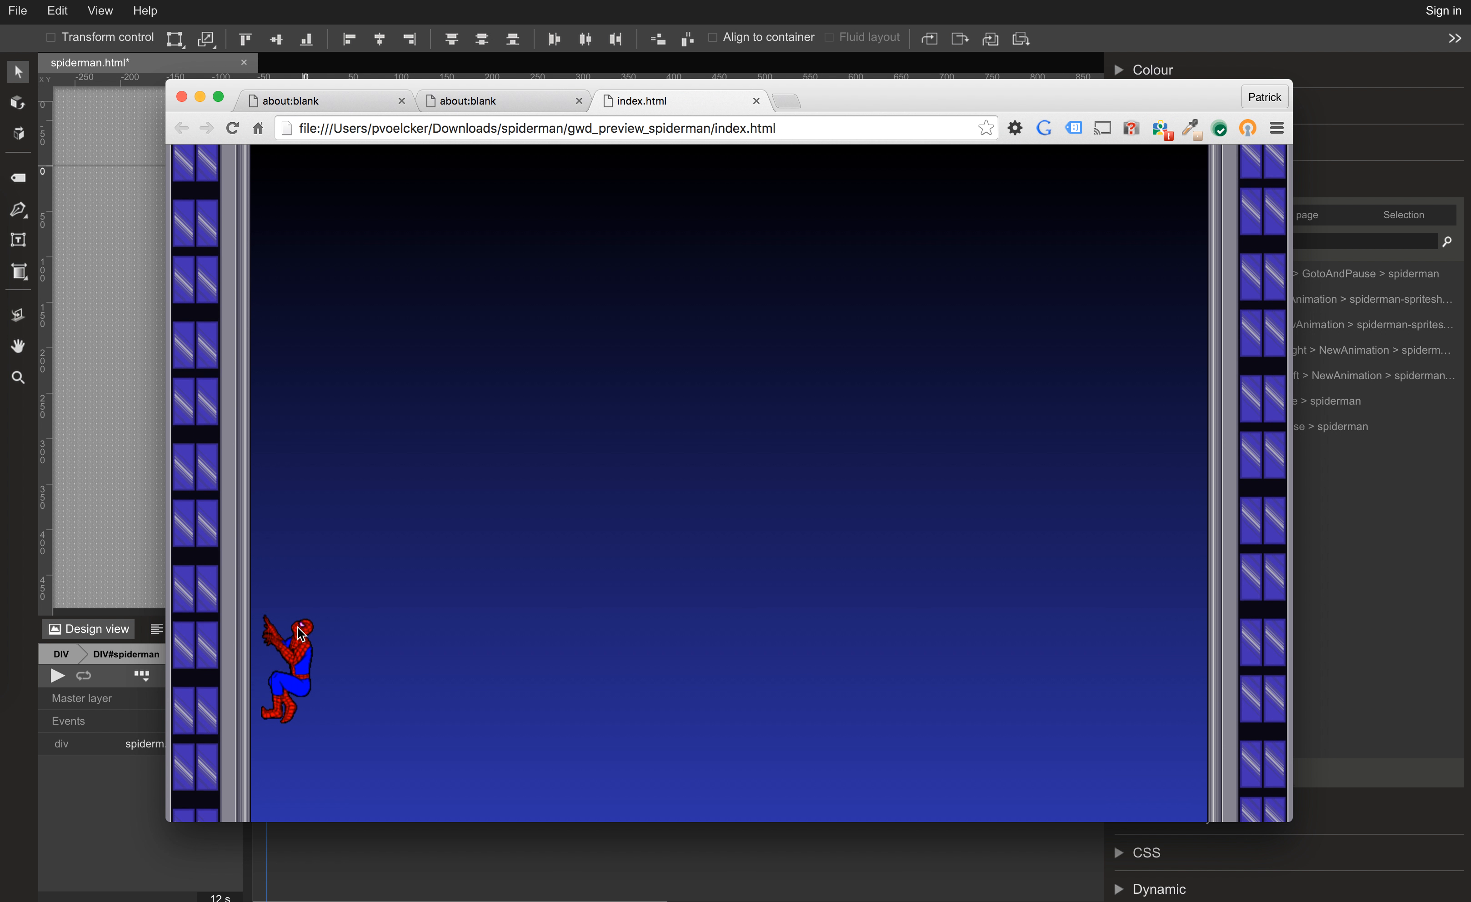
left_click(755, 102)
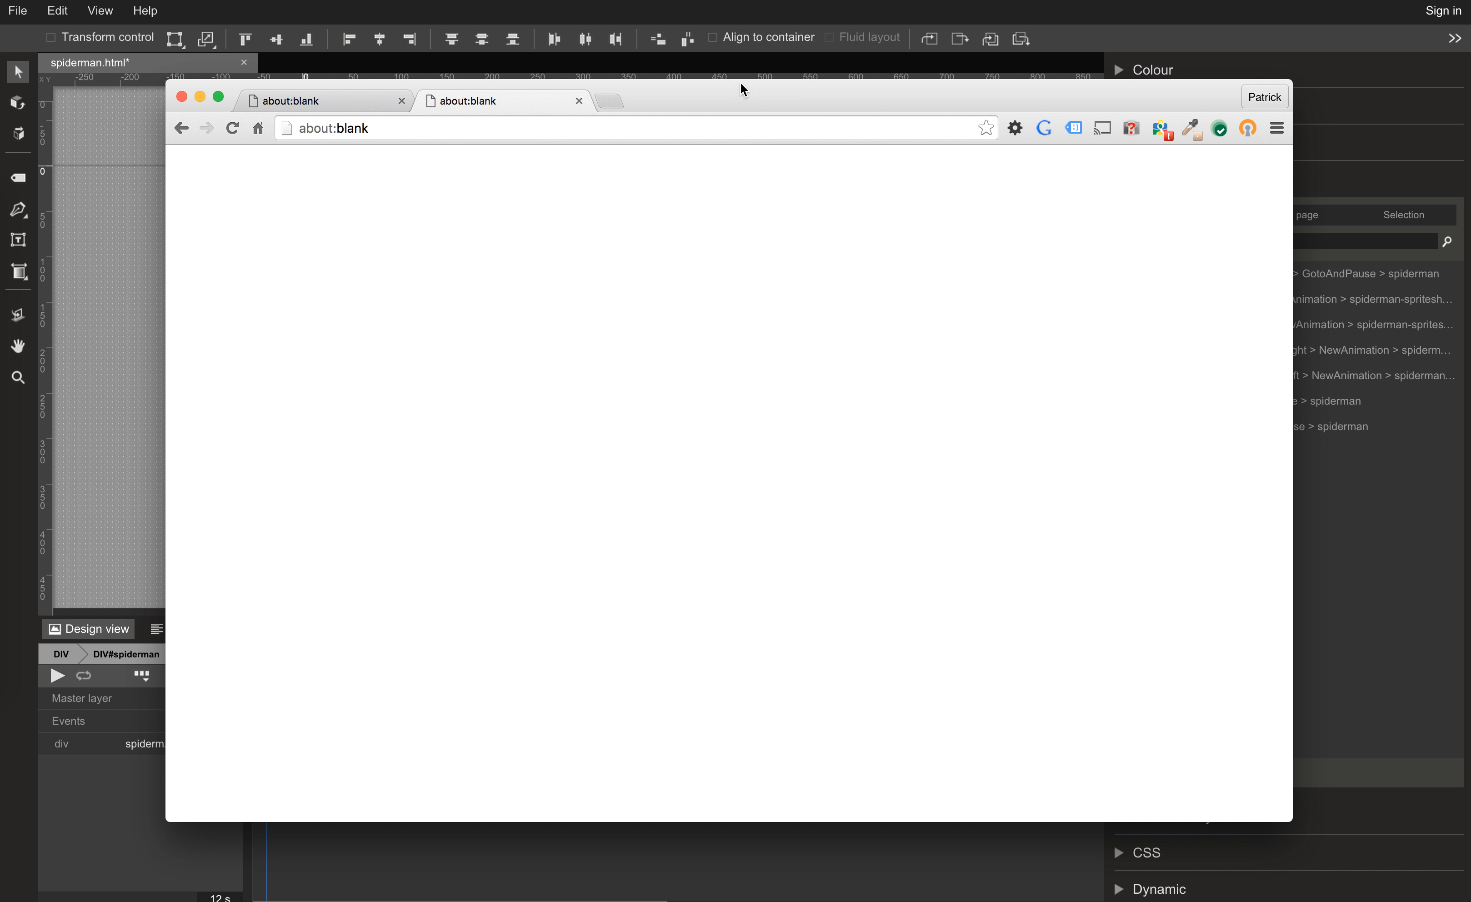
left_click(669, 1)
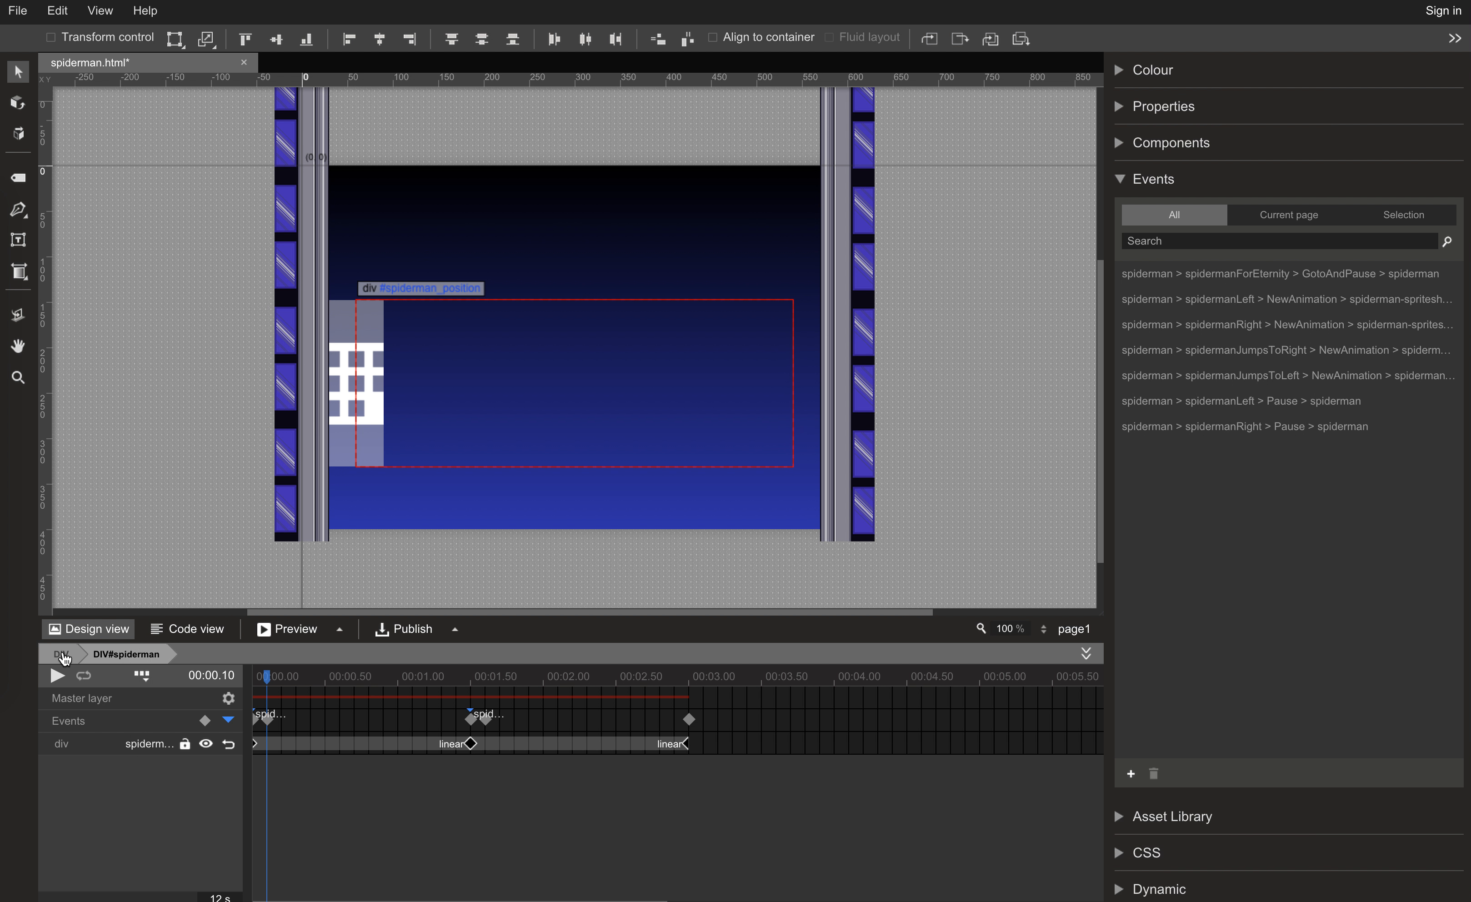
Return to the top-level div and place a Tap Area component on the stage over the background.
left_click(63, 653)
left_click(1121, 180)
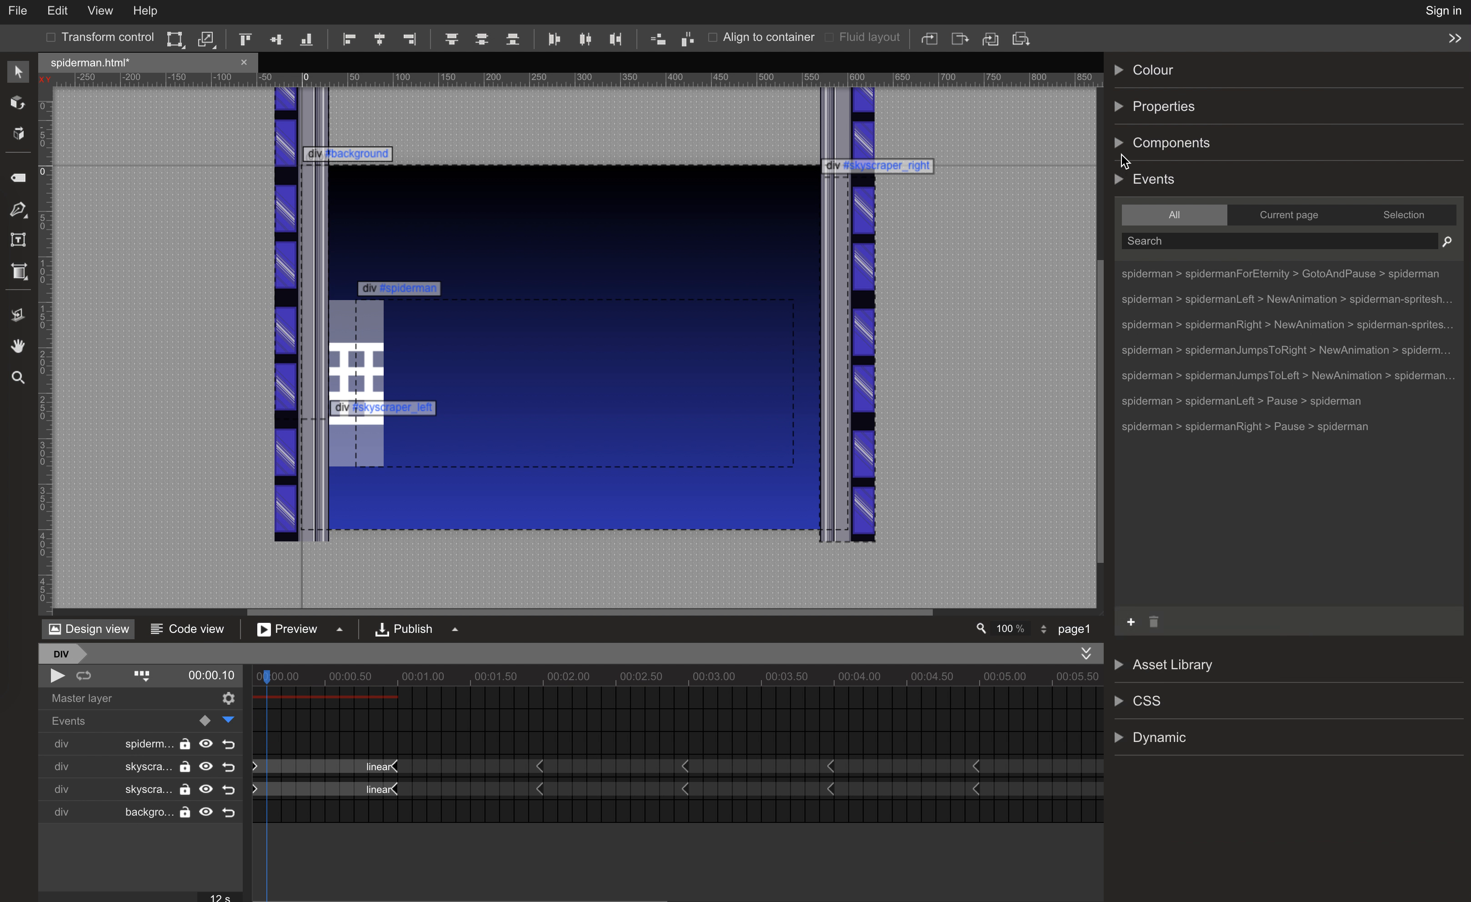
left_click(1117, 144)
left_click_drag(1173, 191, 500, 256)
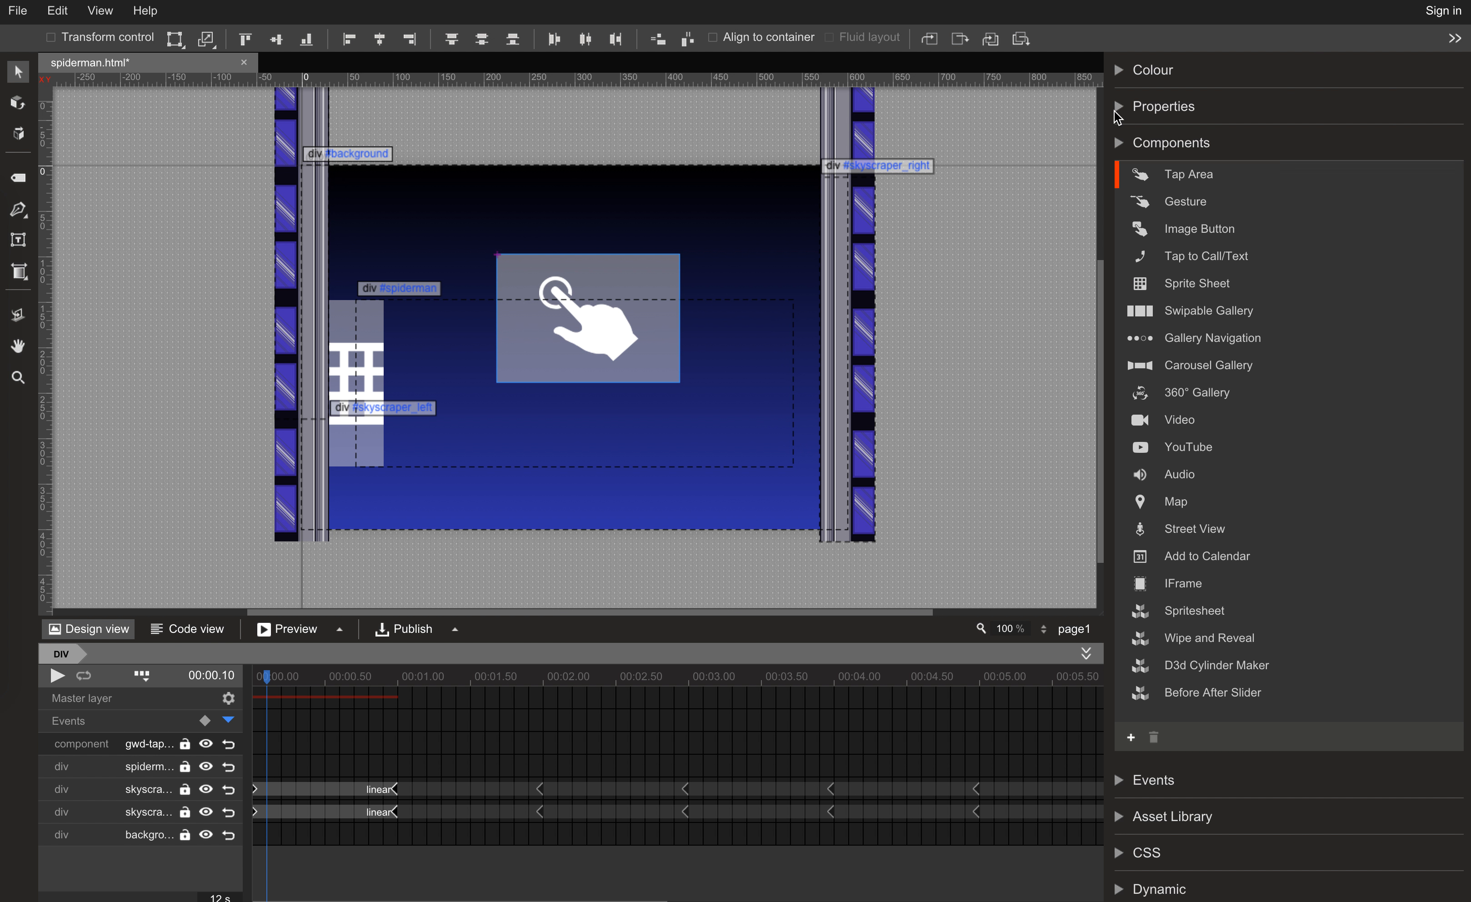
Give the tap area the ID button_jump and position it at left 0 px and top 0 px.
left_click(1117, 107)
left_click_drag(1266, 176, 1145, 184)
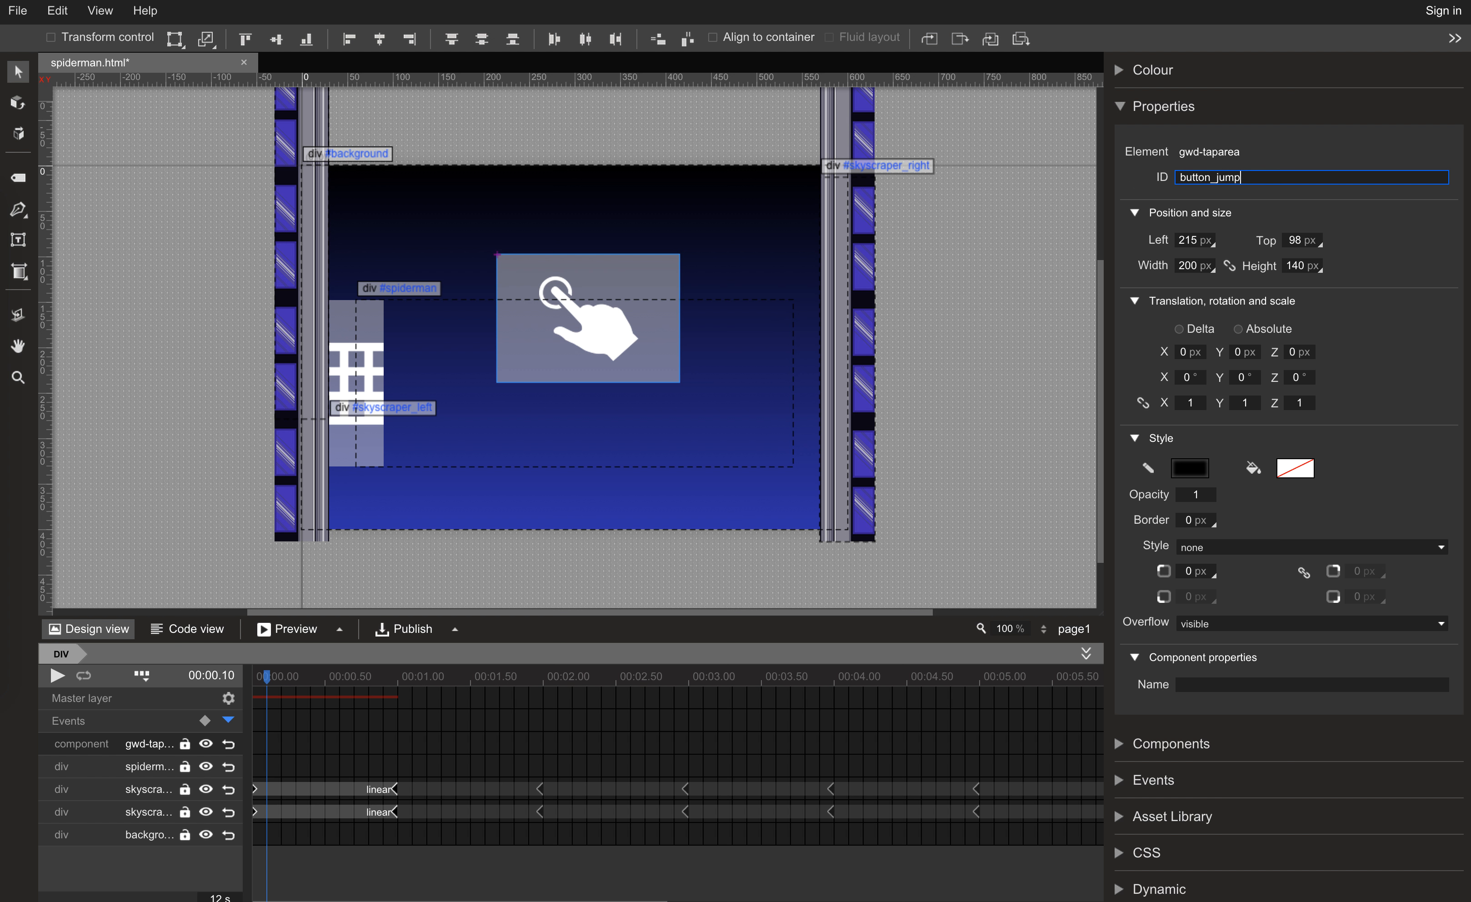
key("Tab")
type("0")
key("Tab")
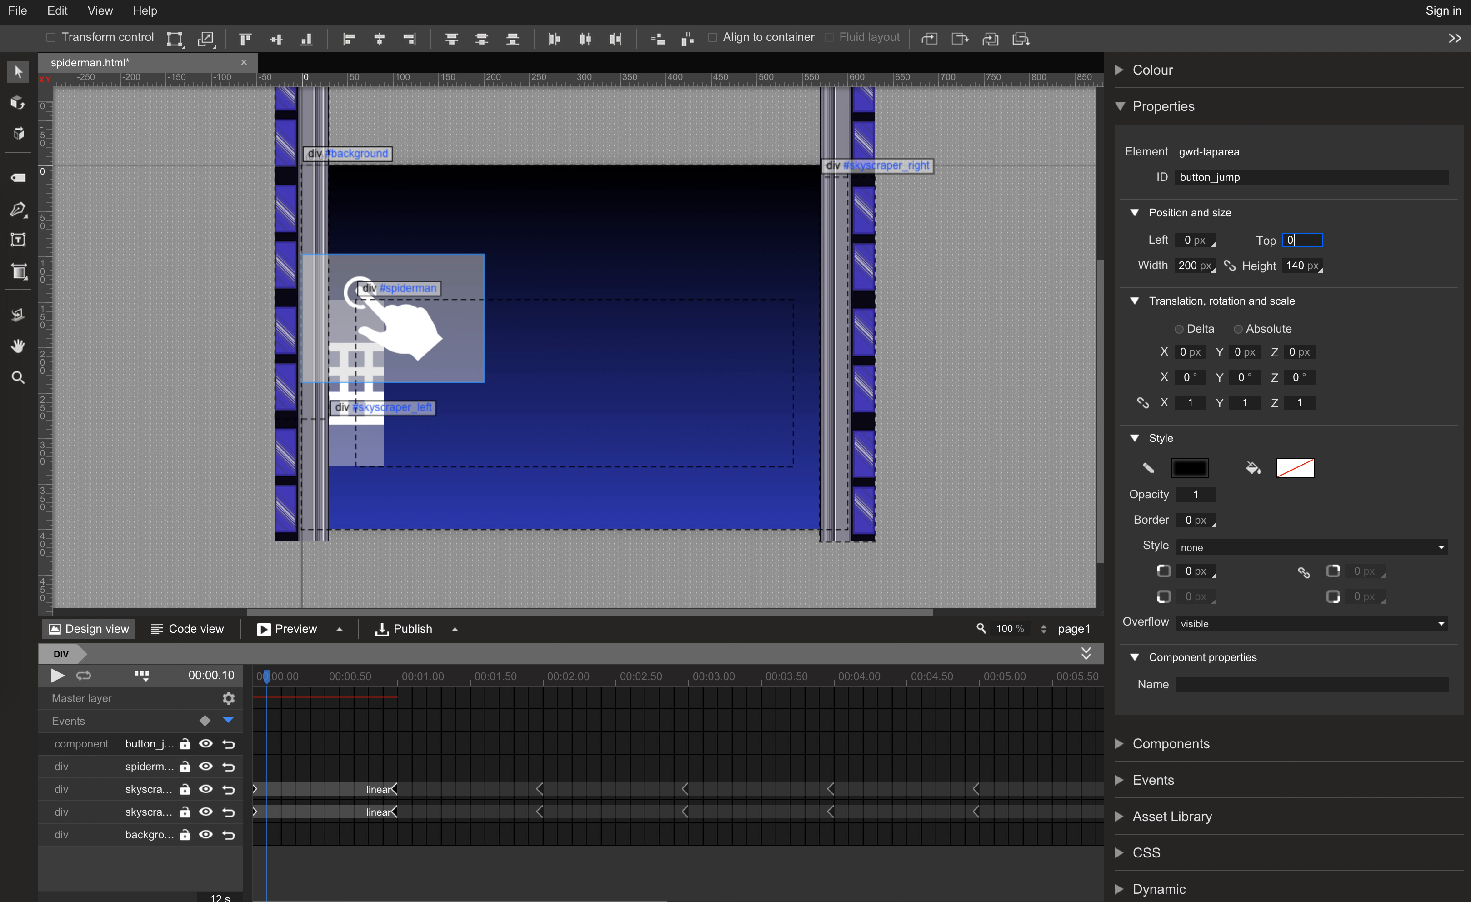
type("0")
key("Return")
Set the button_jump tap area's width and height to 100% so it covers the stage.
key("Tab")
type("100 ")
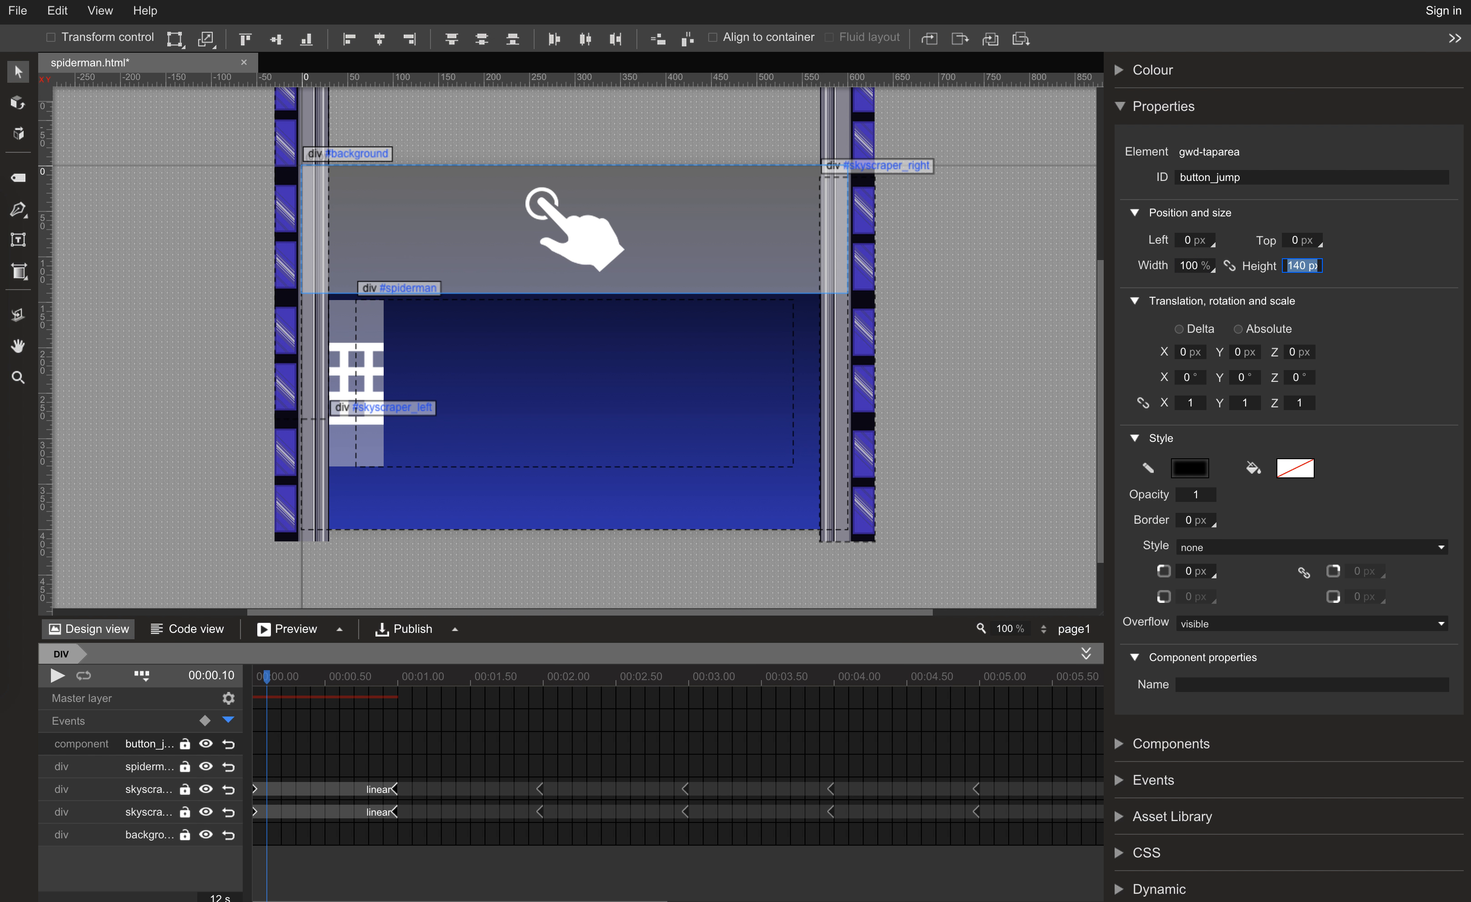
type("%")
key("Return")
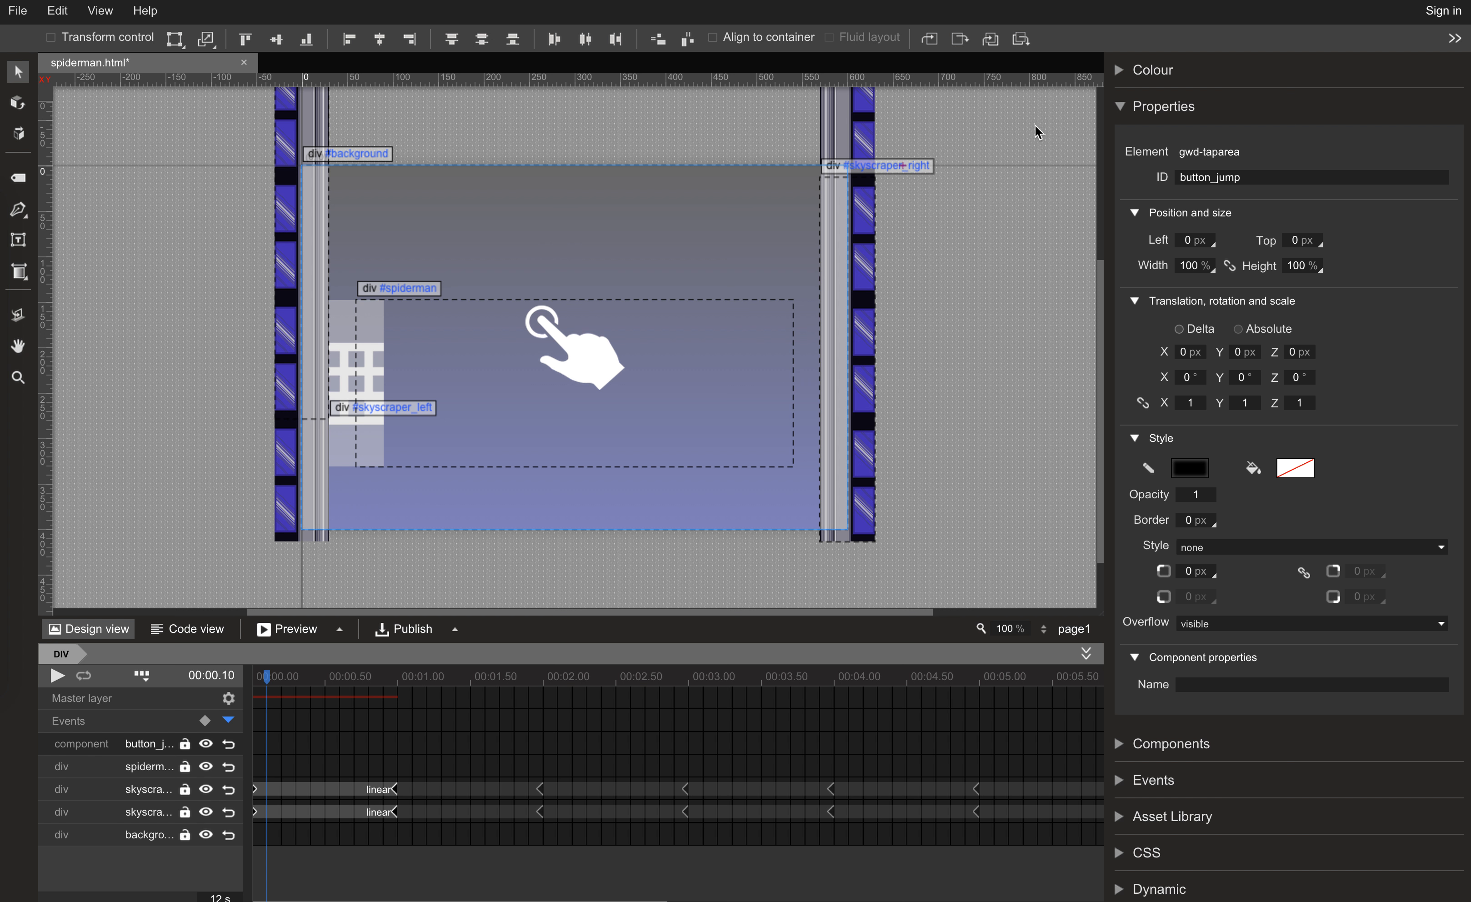
Create an event on button_jump that plays the spiderman timeline on the Tap Area's Touch/Click.
left_click(1124, 109)
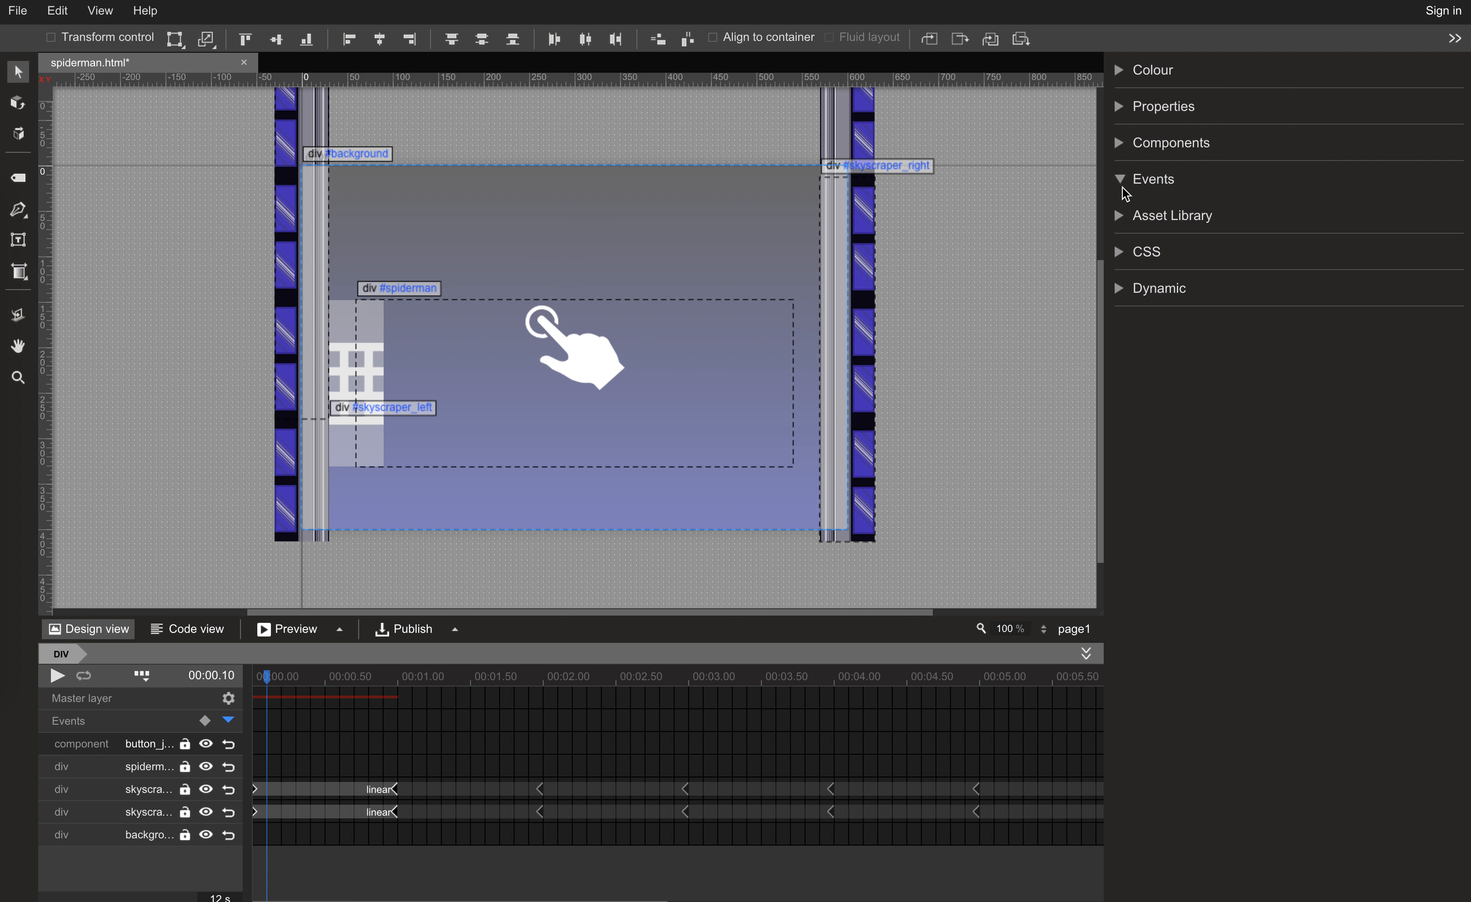
left_click(1129, 775)
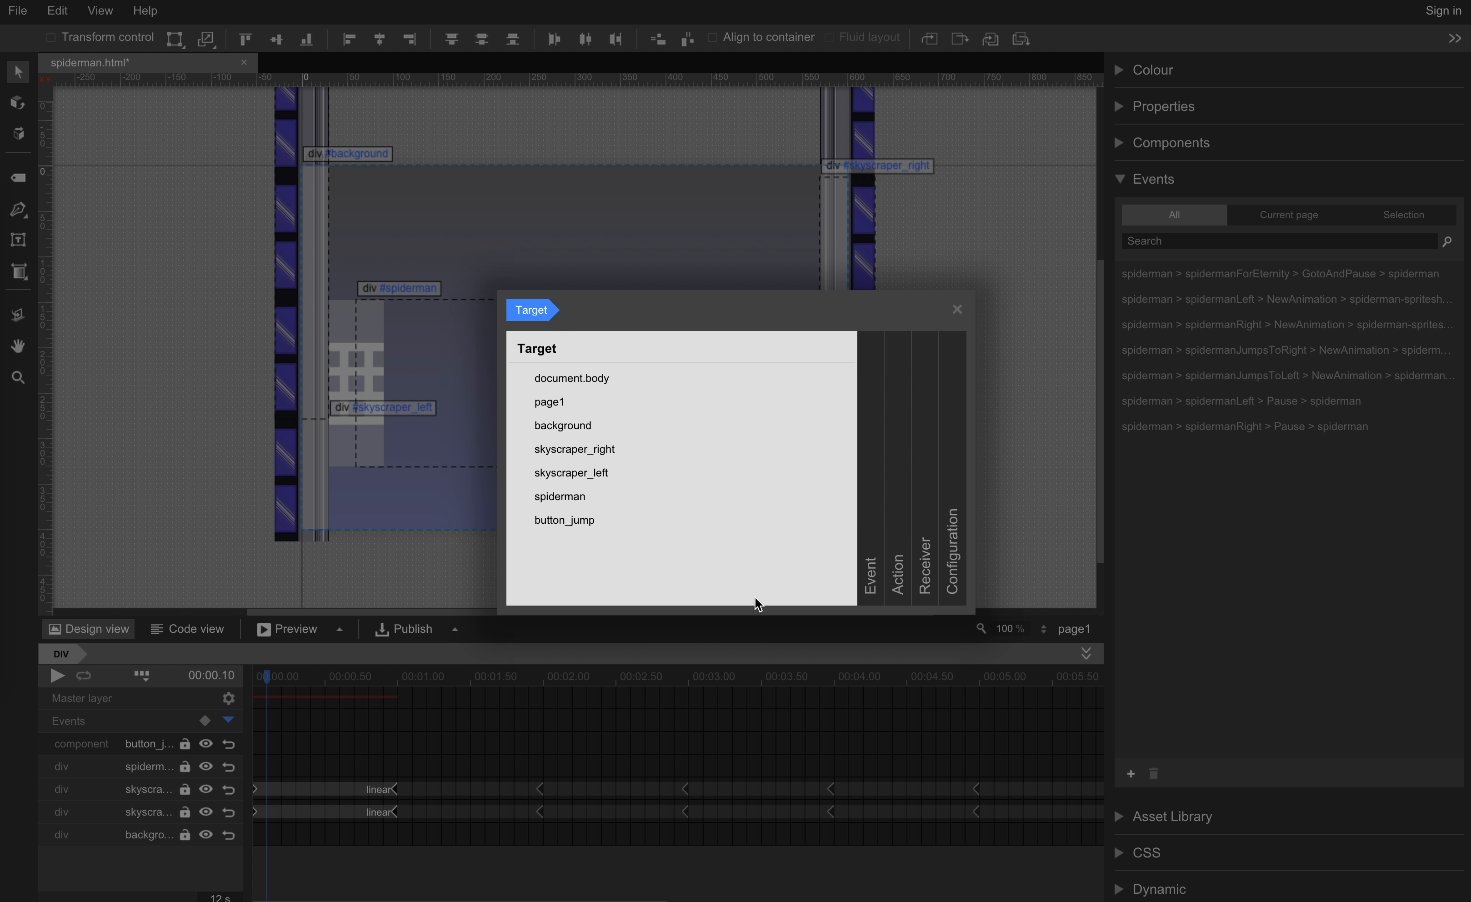
left_click(543, 520)
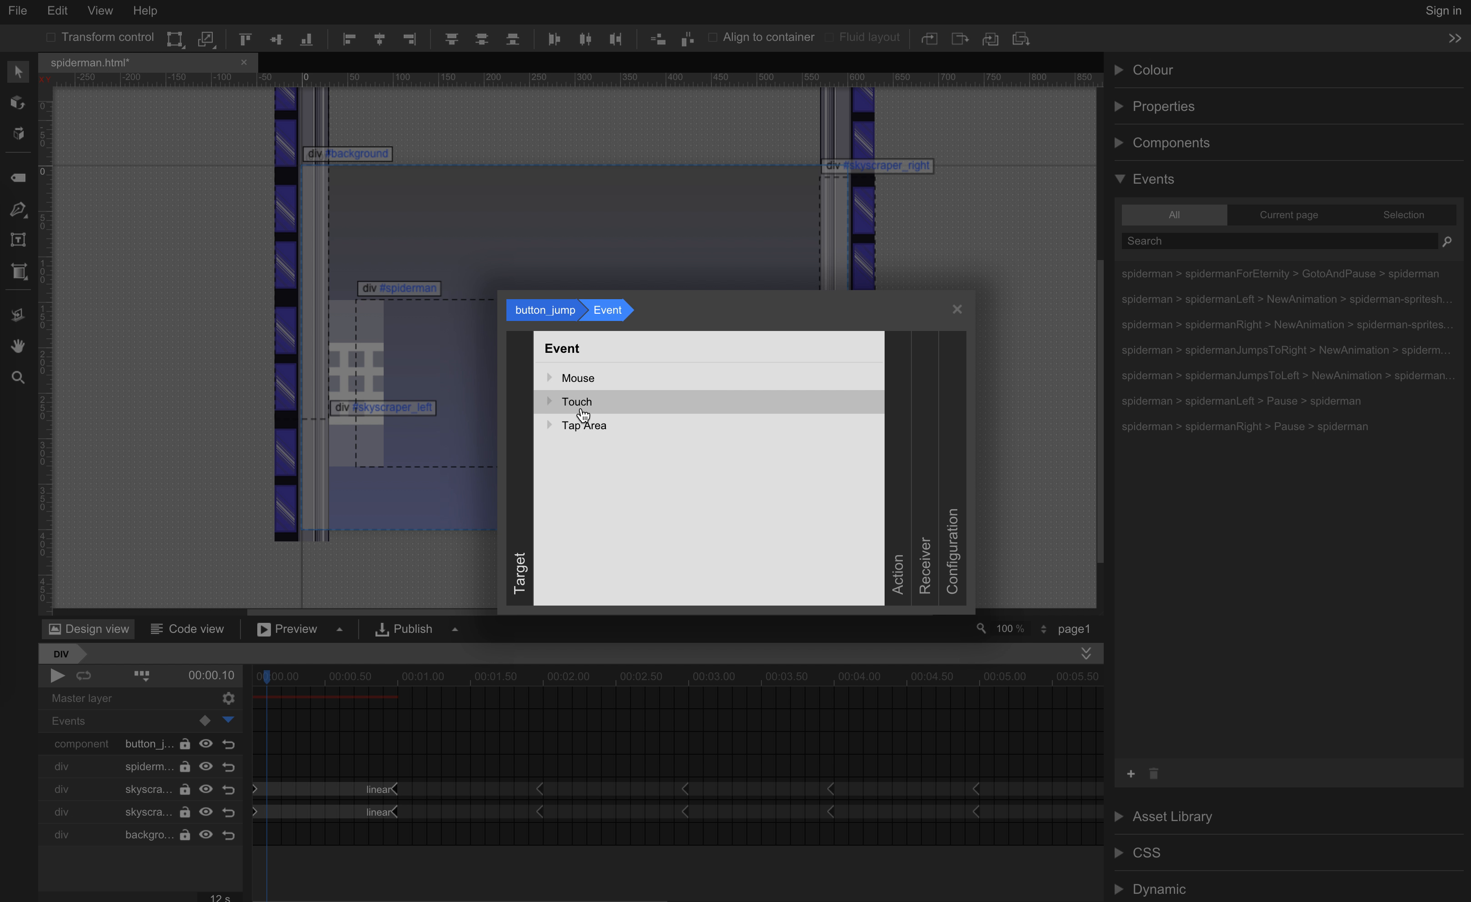
left_click(577, 380)
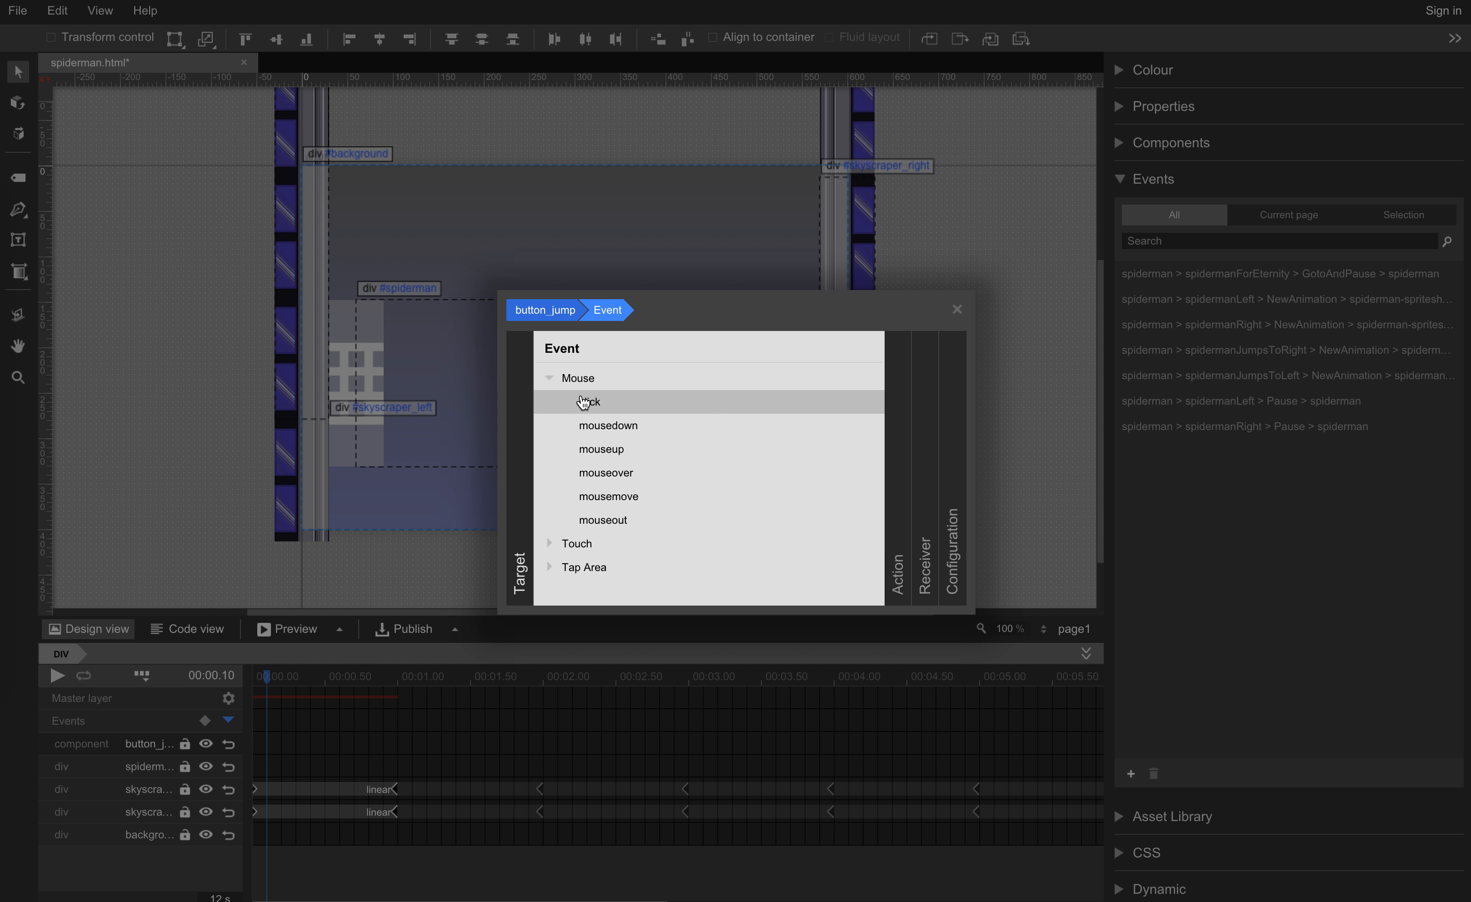
left_click(570, 567)
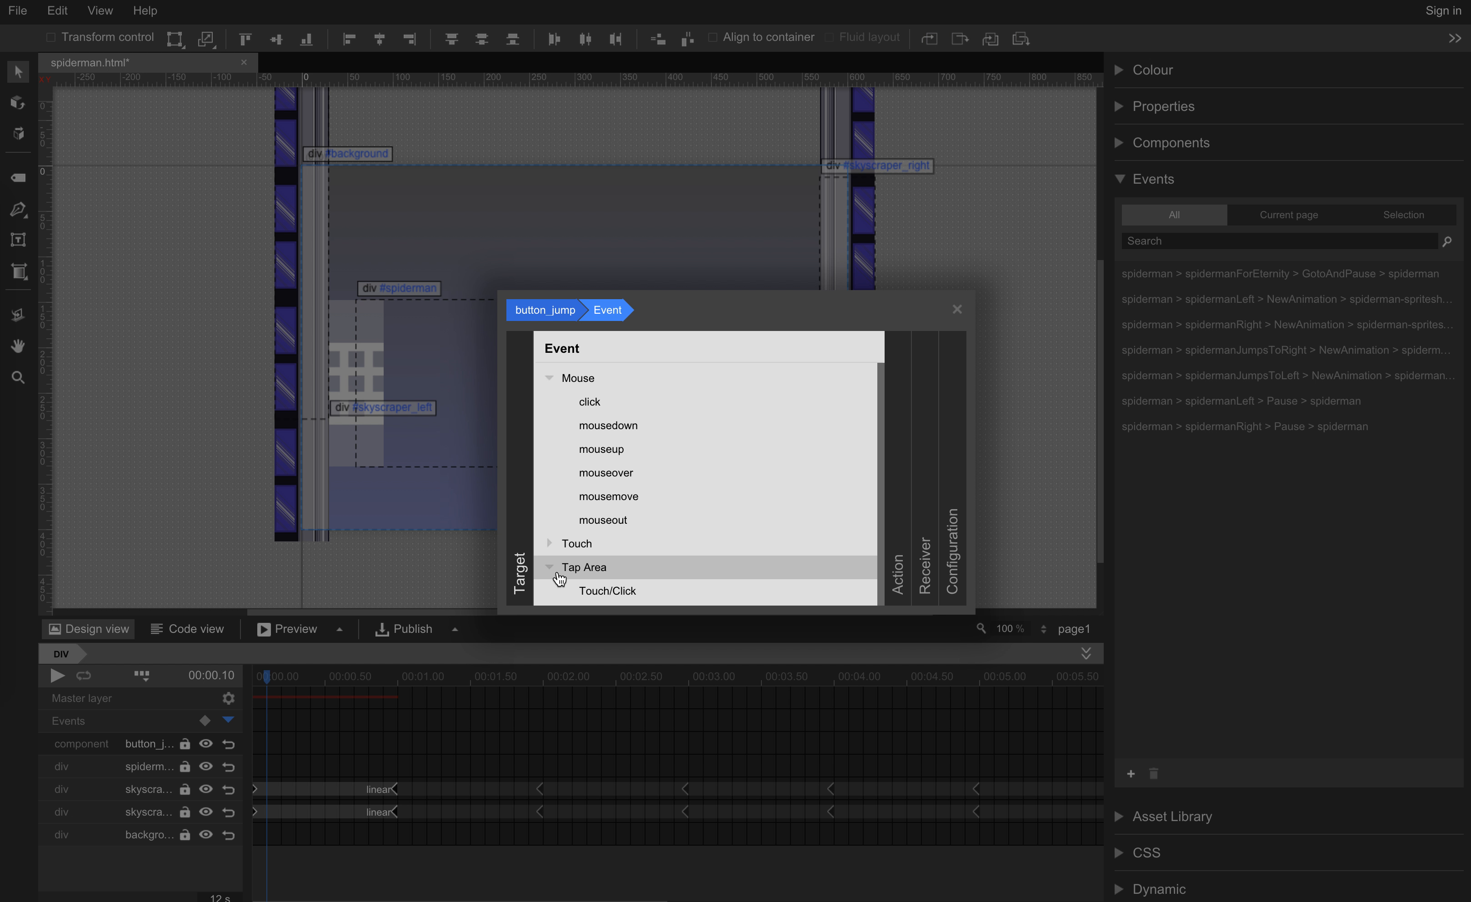
left_click(564, 379)
left_click(603, 450)
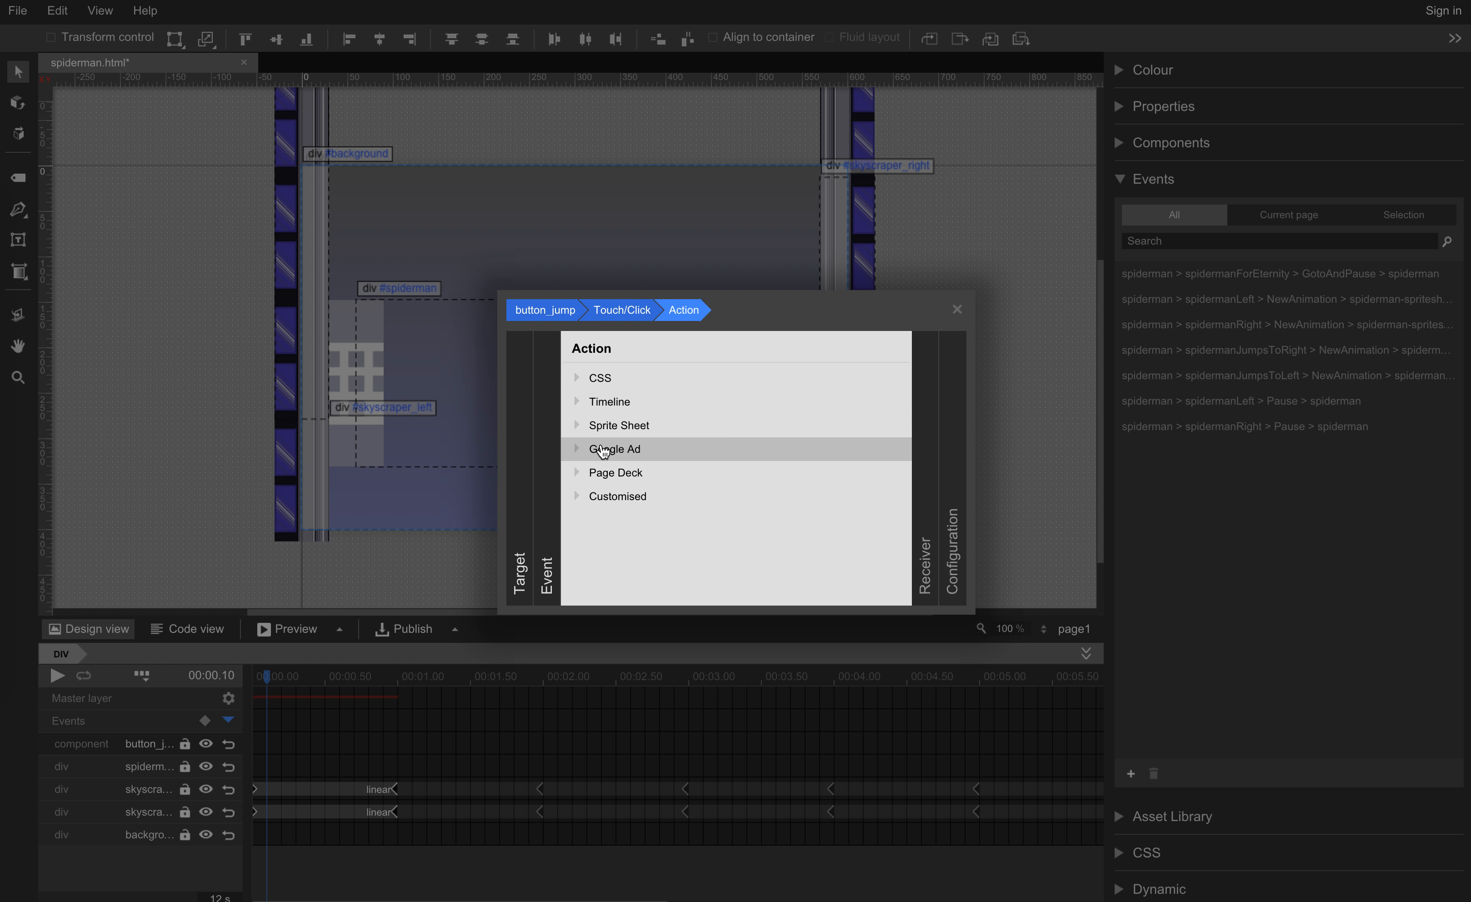
left_click(580, 403)
left_click(616, 449)
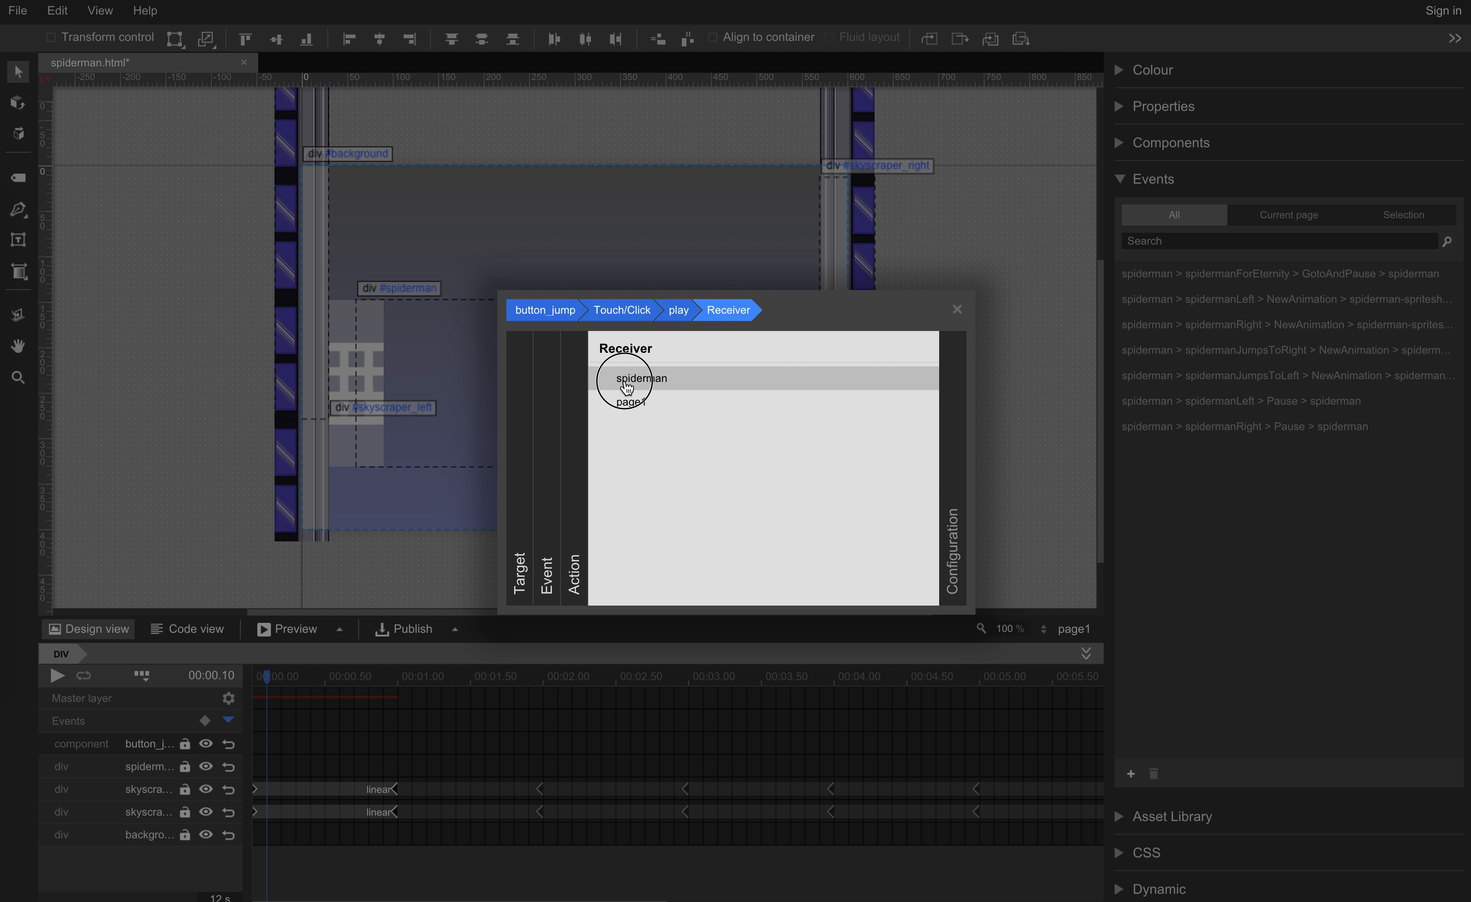
left_click(627, 381)
left_click(847, 588)
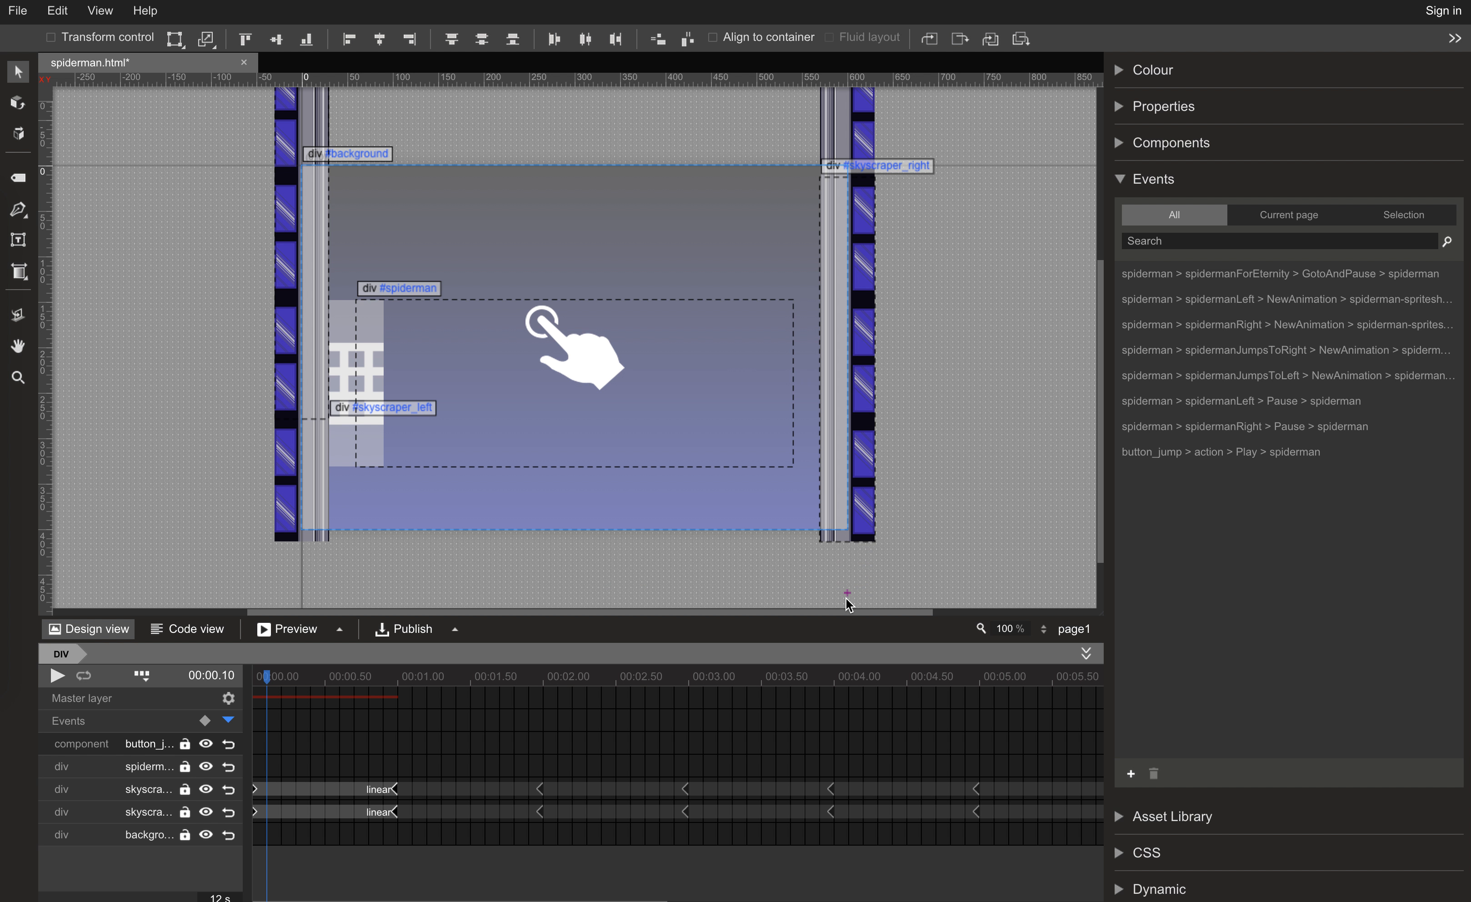
Preview the page, tap the stage several times to test the sprite's jumps, and close the preview.
left_click(303, 632)
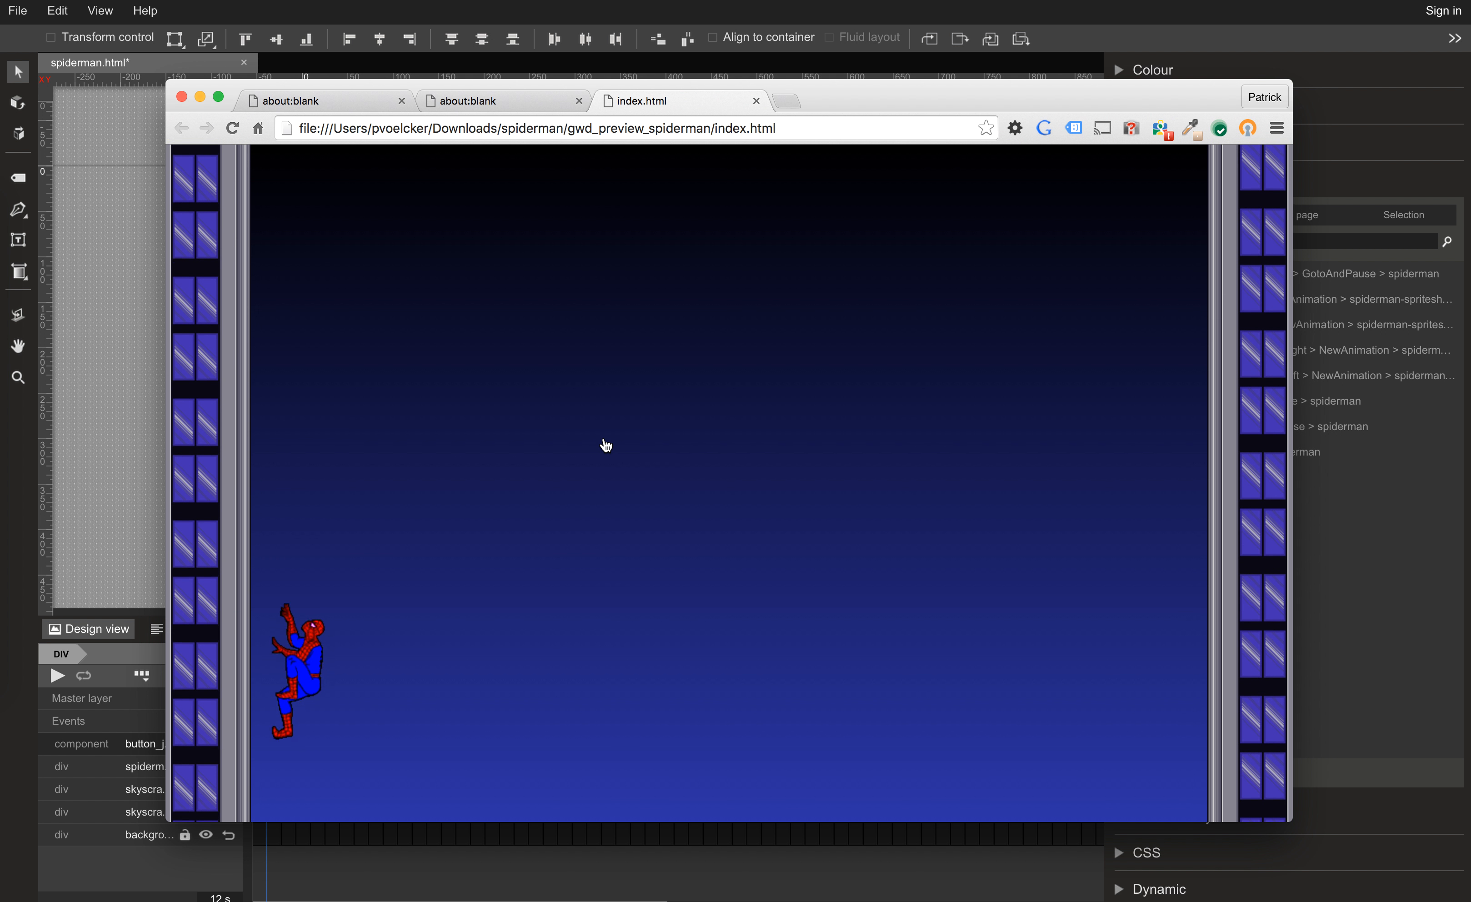
left_click(603, 443)
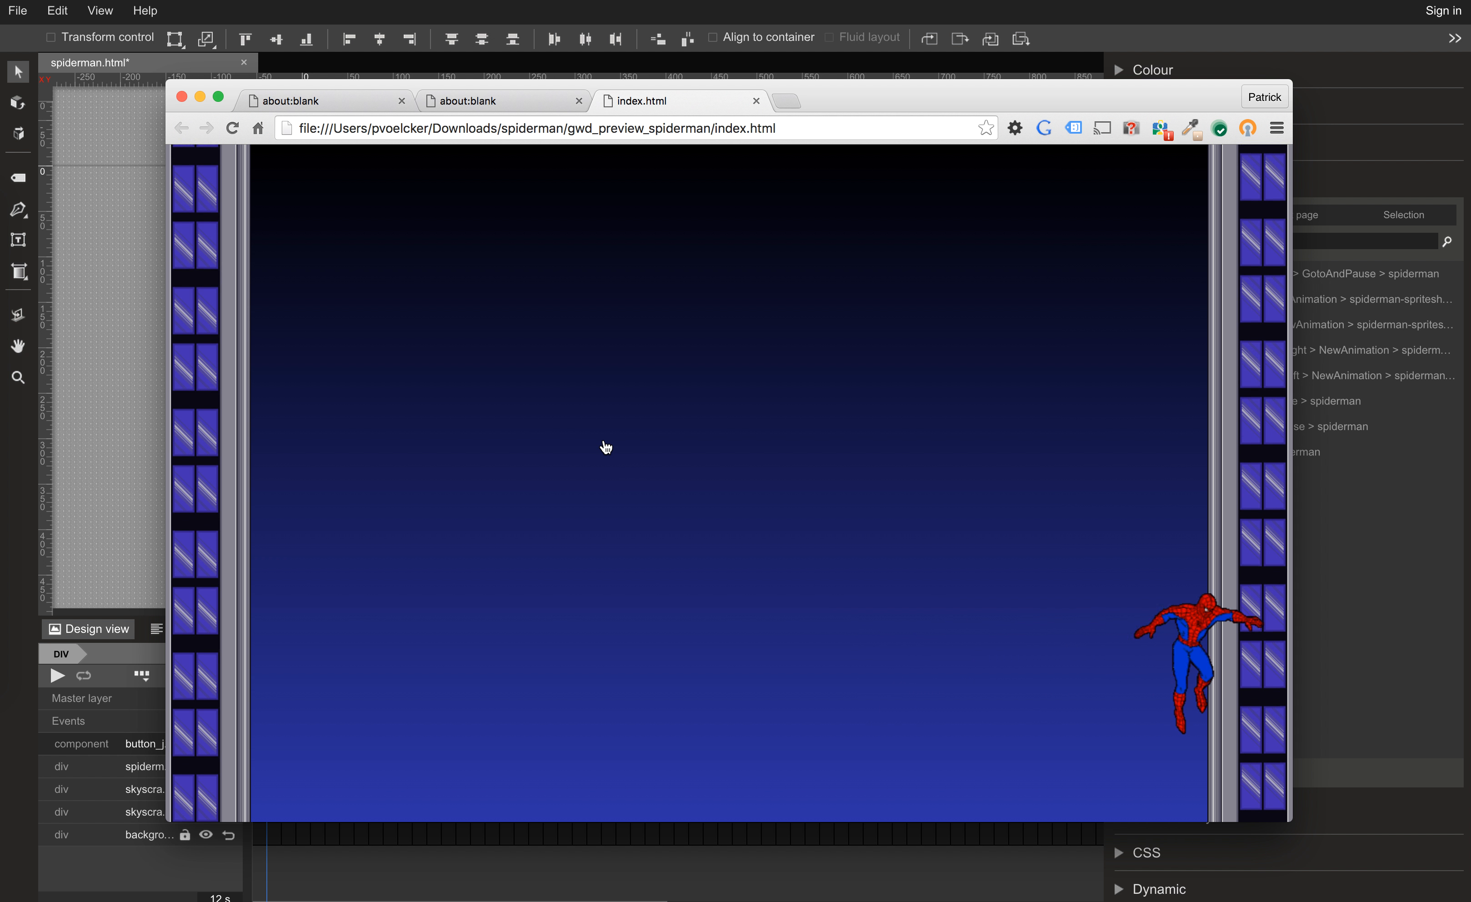
left_click(680, 442)
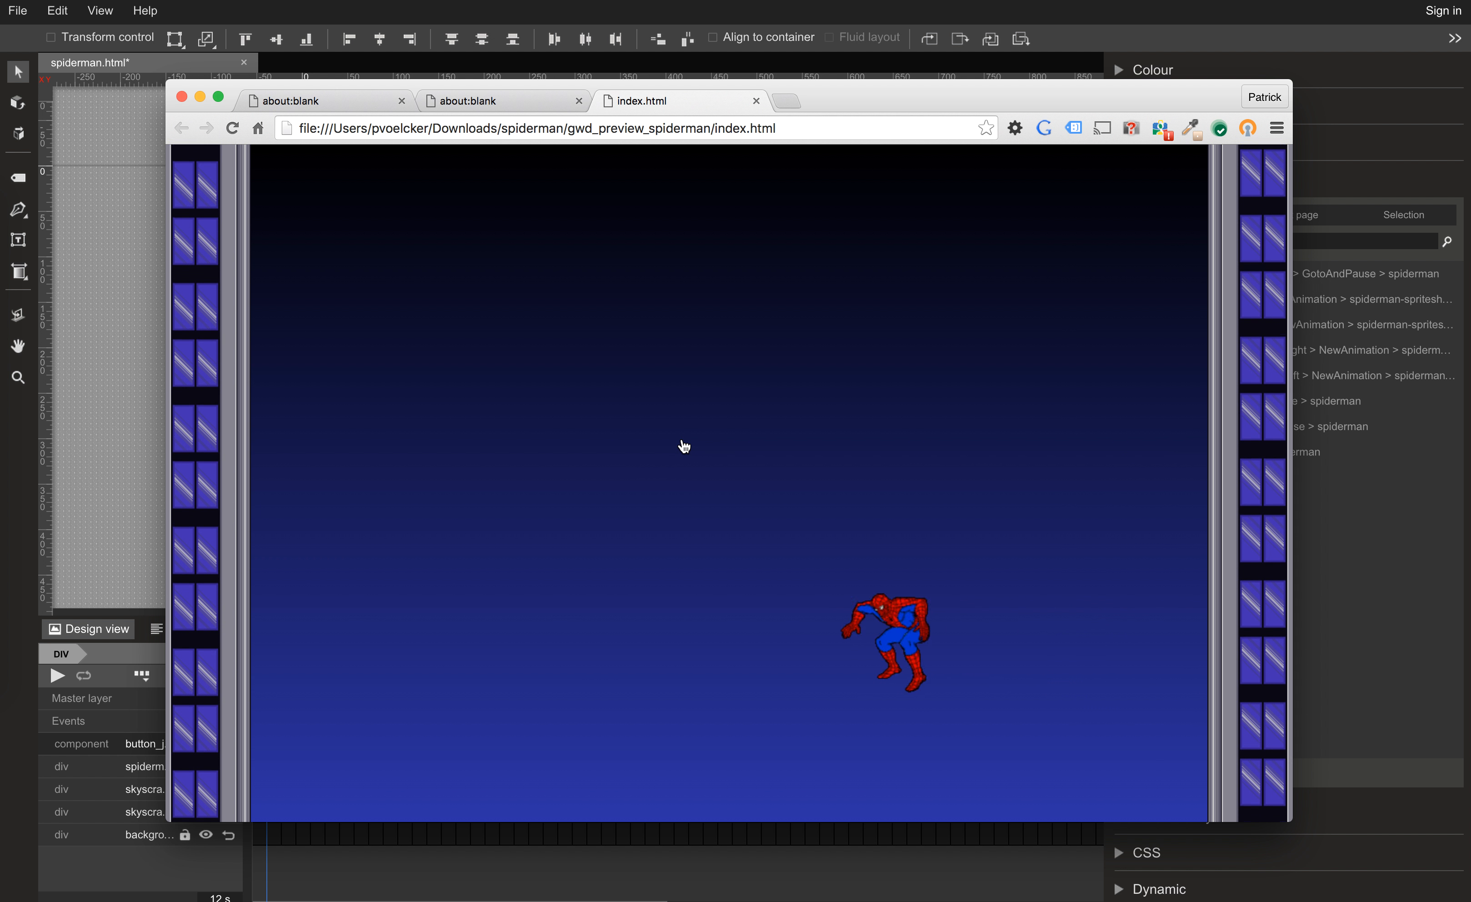
left_click(684, 446)
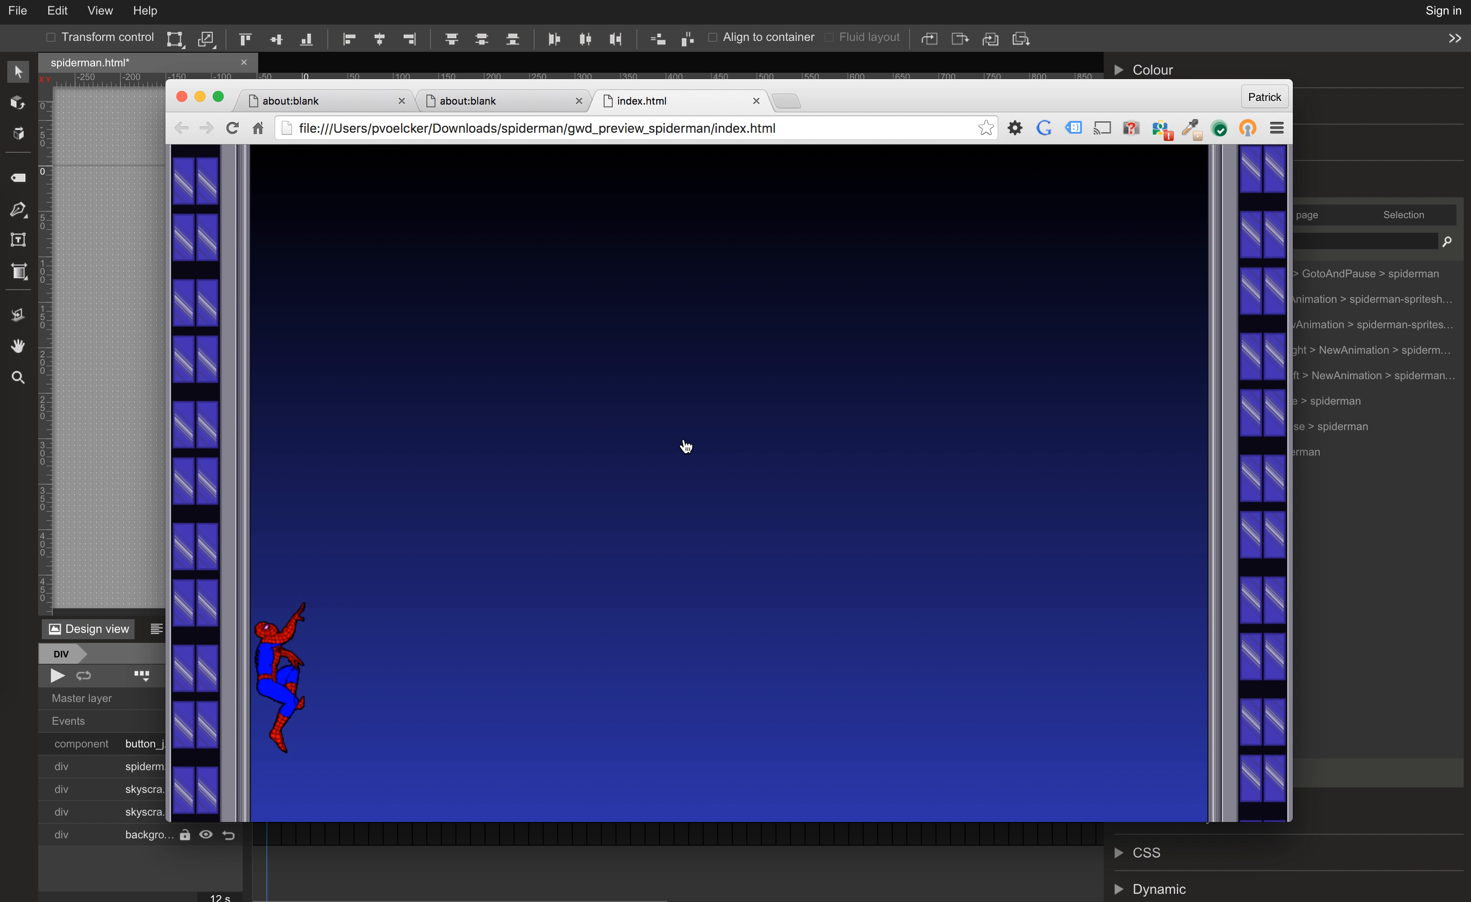
left_click(756, 101)
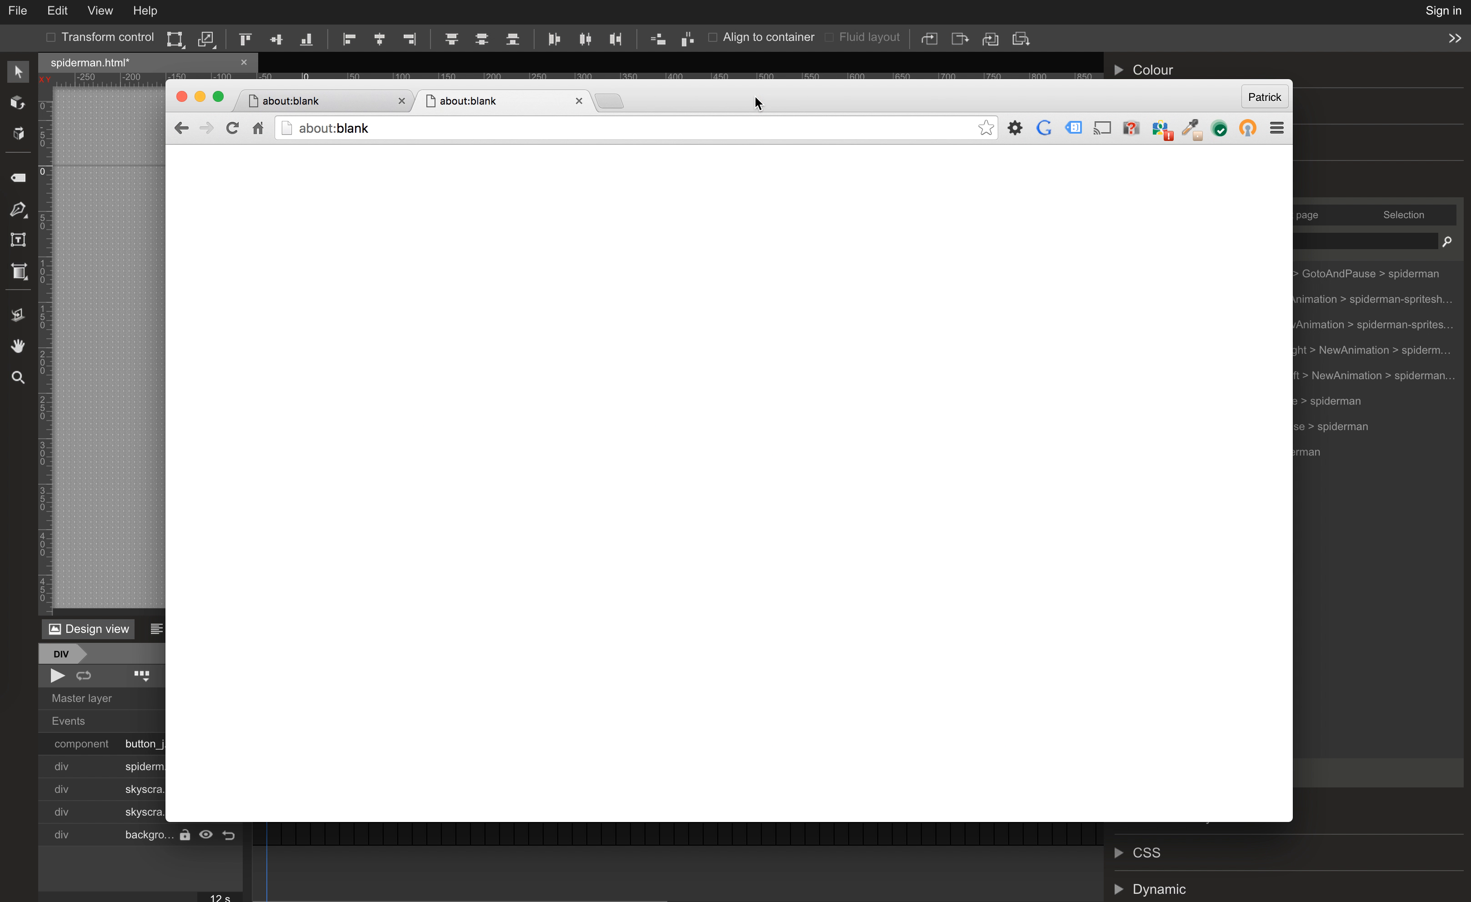
left_click(640, 1)
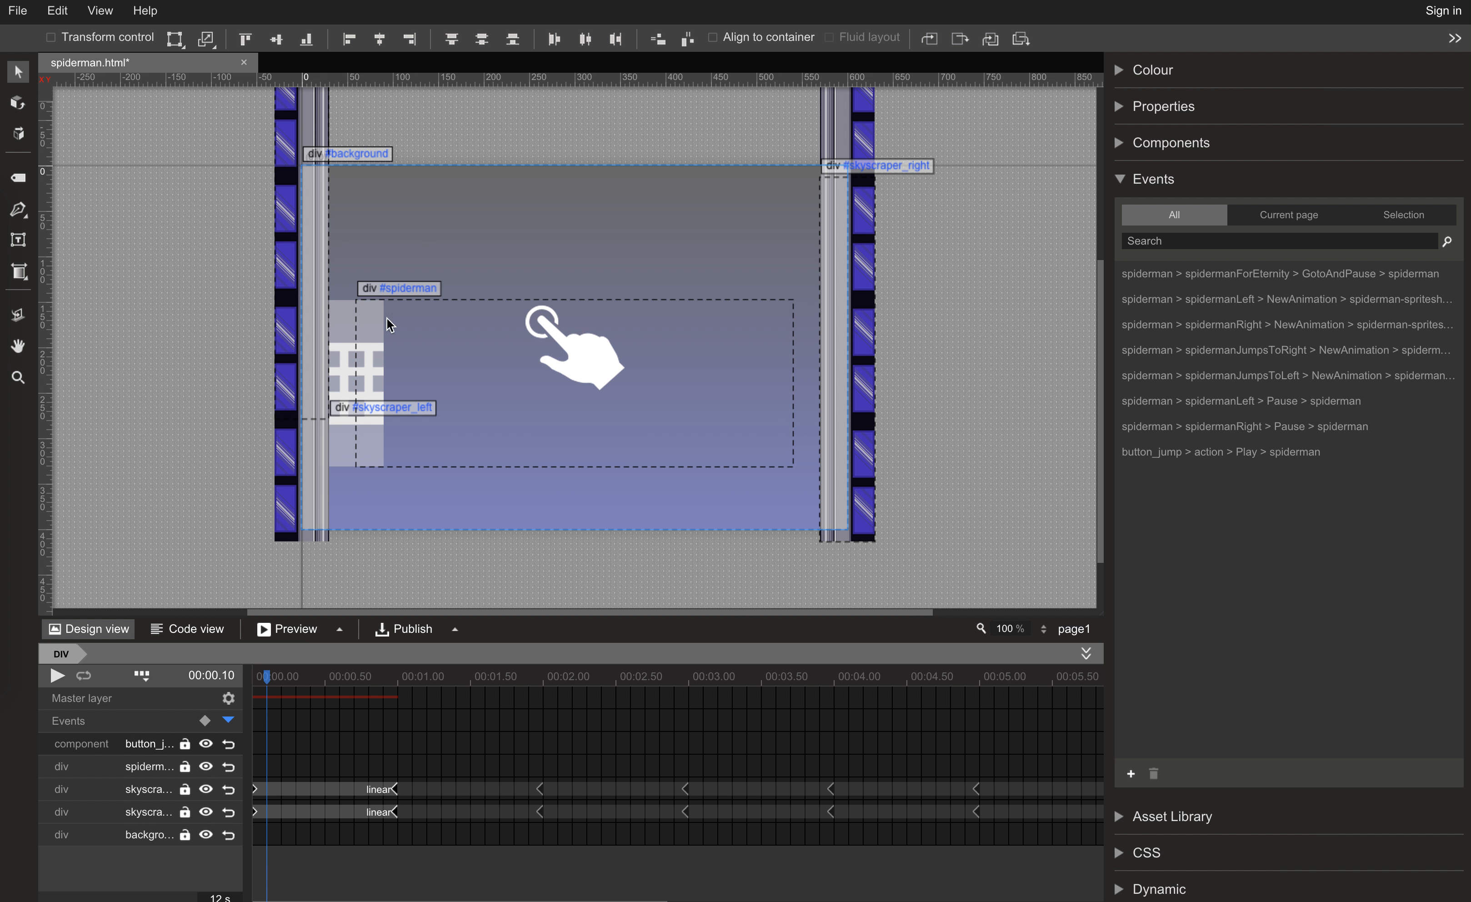
In the page code, set the 50% keyframe of the spidermanLeft sprite animation to translate3d(100%, 0px, 0px).
left_click(193, 628)
scroll(250, 439, "down", 10)
scroll(251, 438, "down", 4)
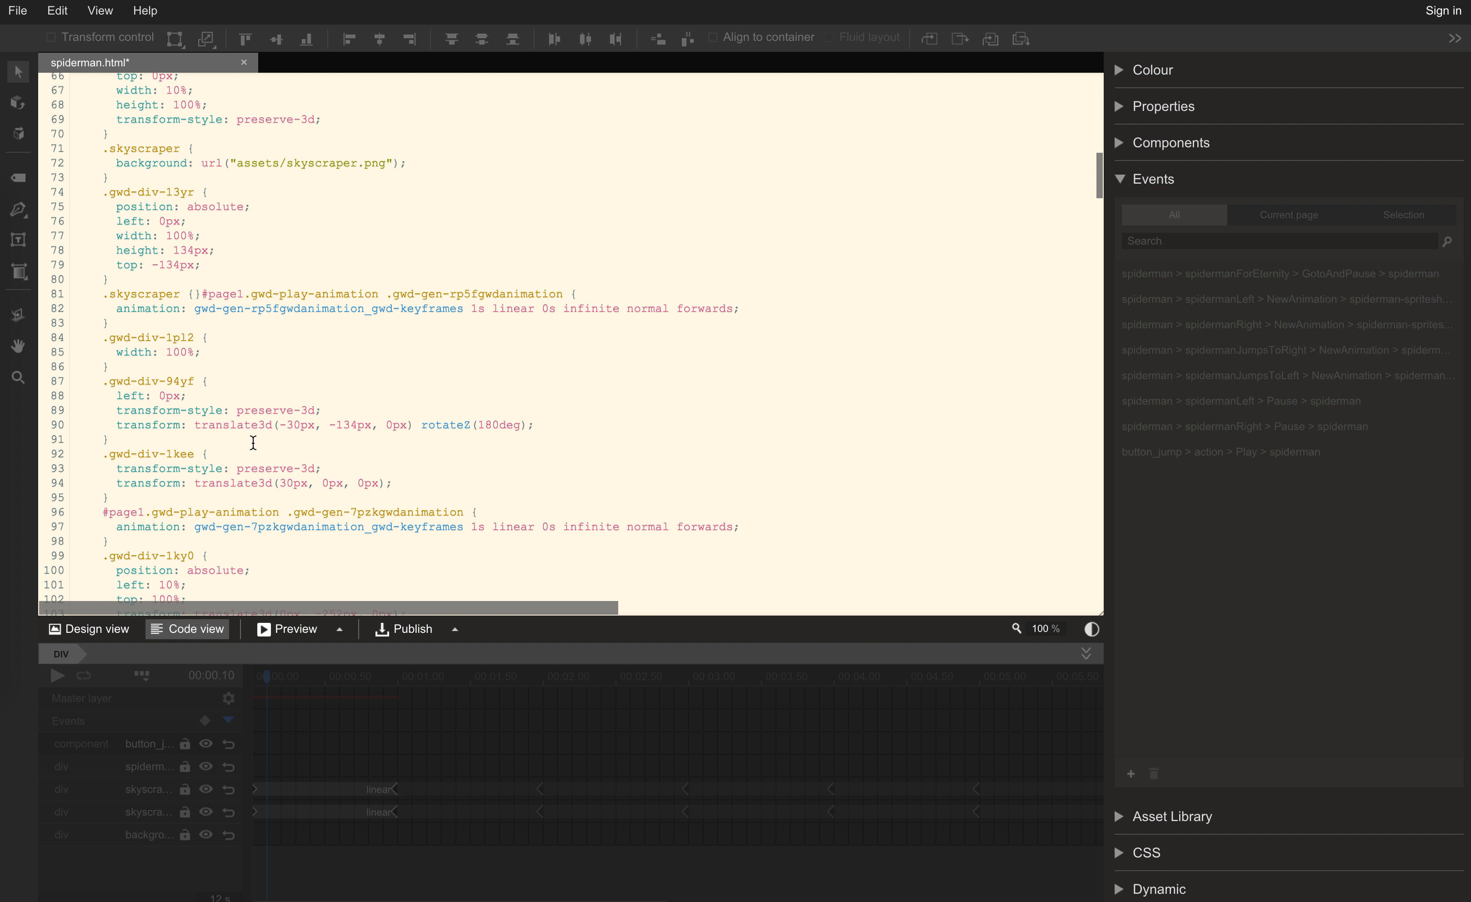
scroll(252, 445, "down", 20)
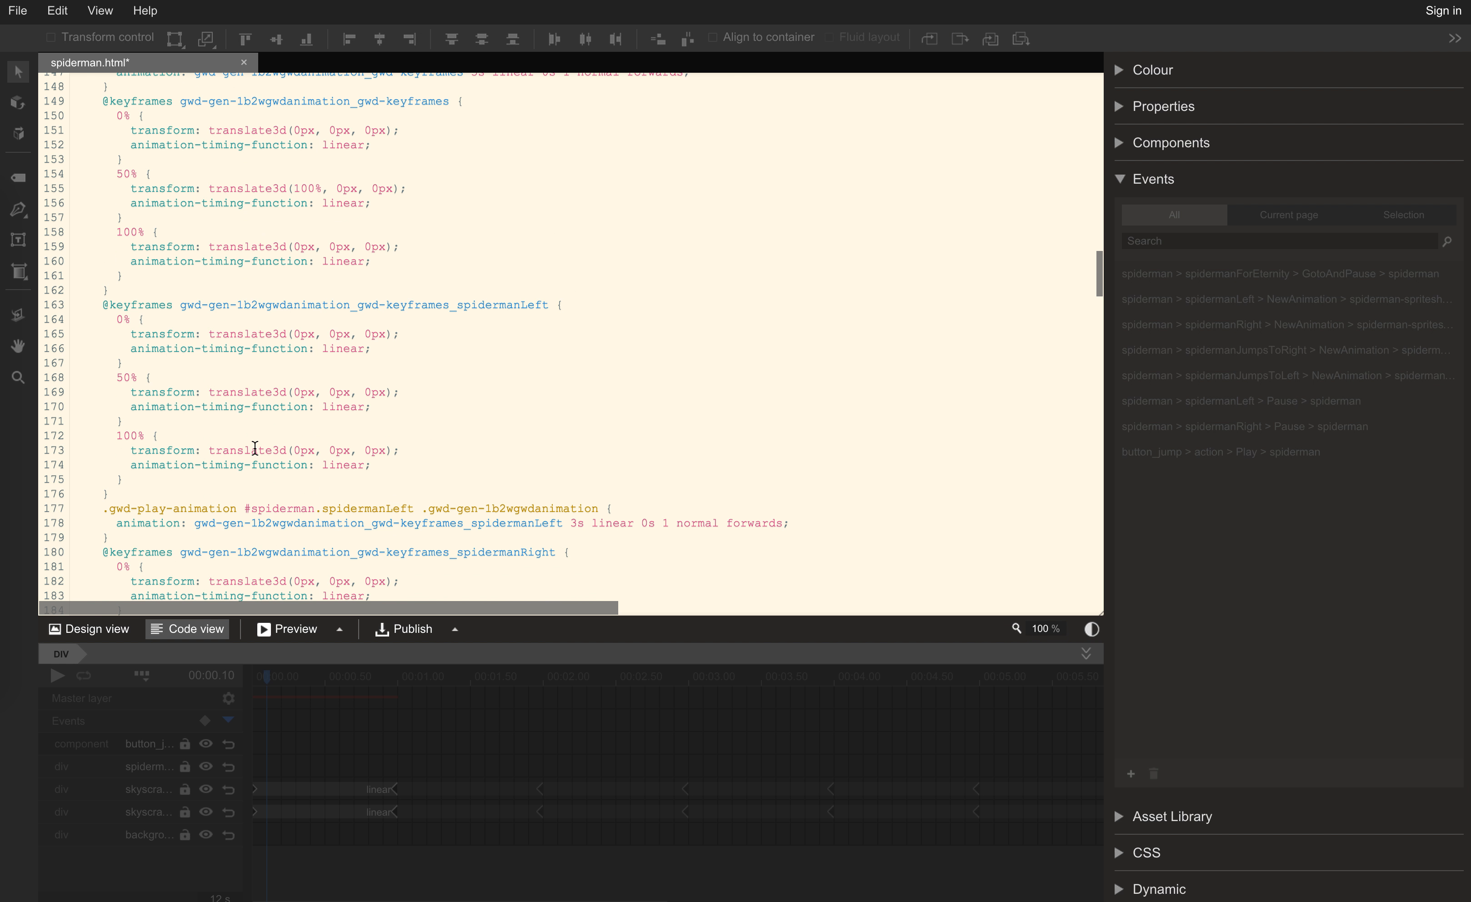
scroll(255, 448, "up", 3)
scroll(319, 390, "down", 1)
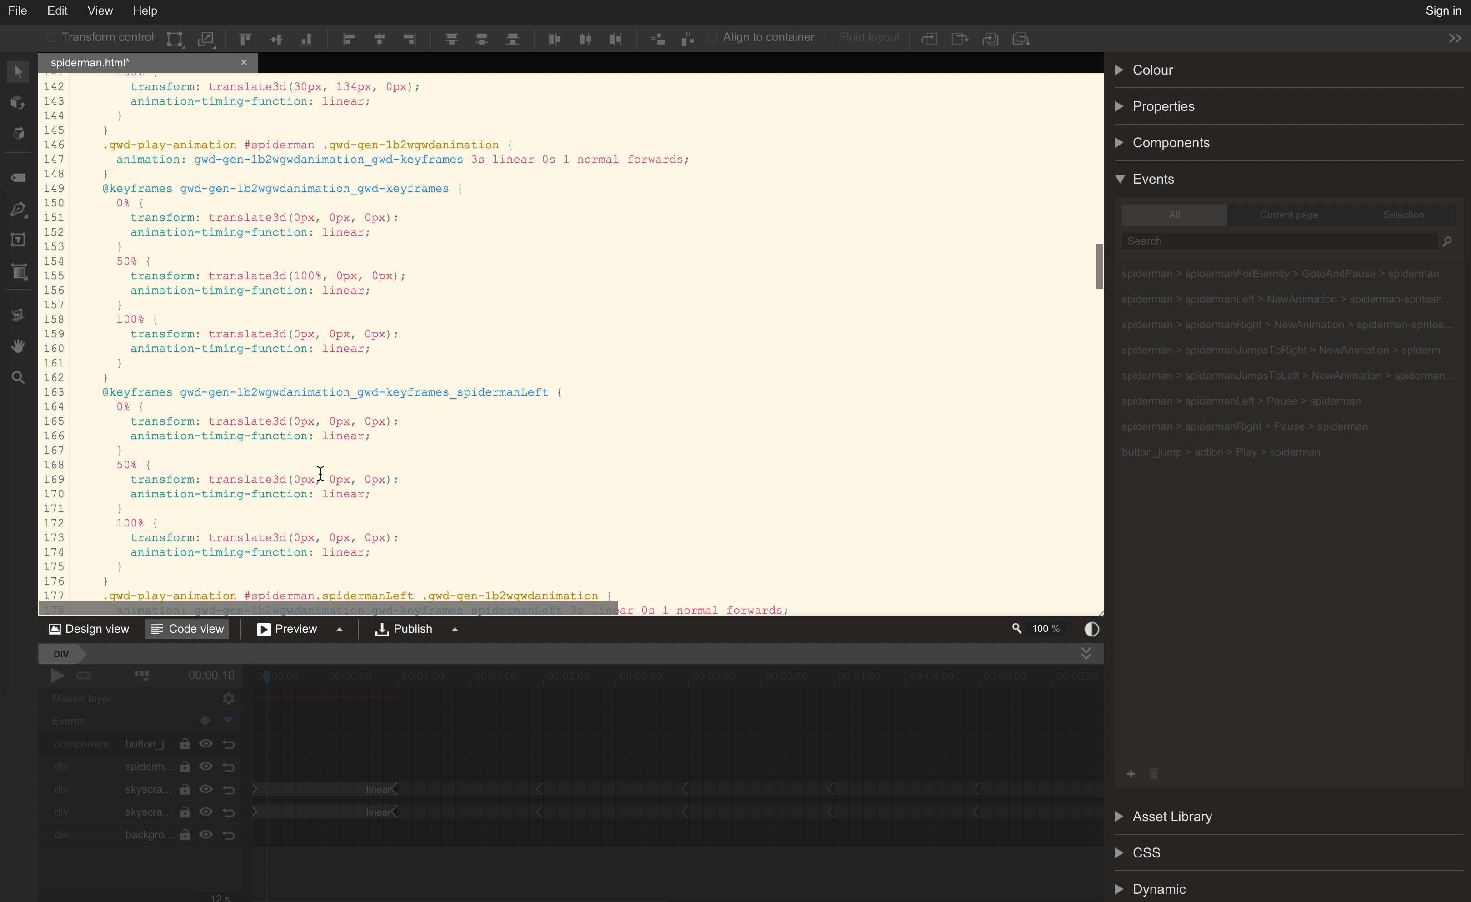
double_click(315, 480)
type("100")
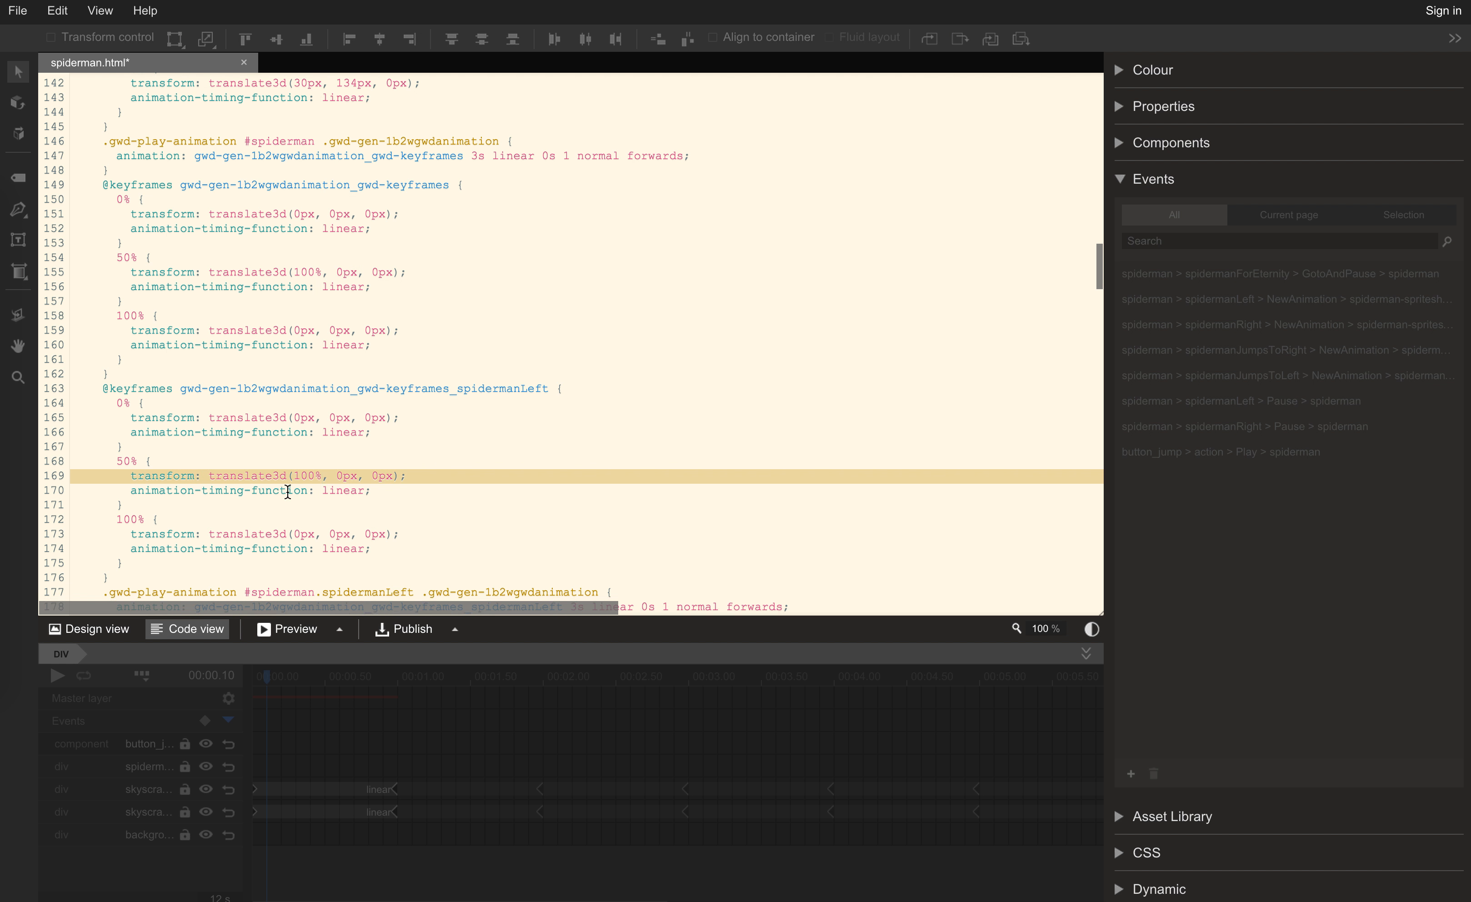
Set the 50% keyframe of the spidermanRight sprite animation to translate3d(100%, 0px, 0px).
scroll(296, 493, "down", 5)
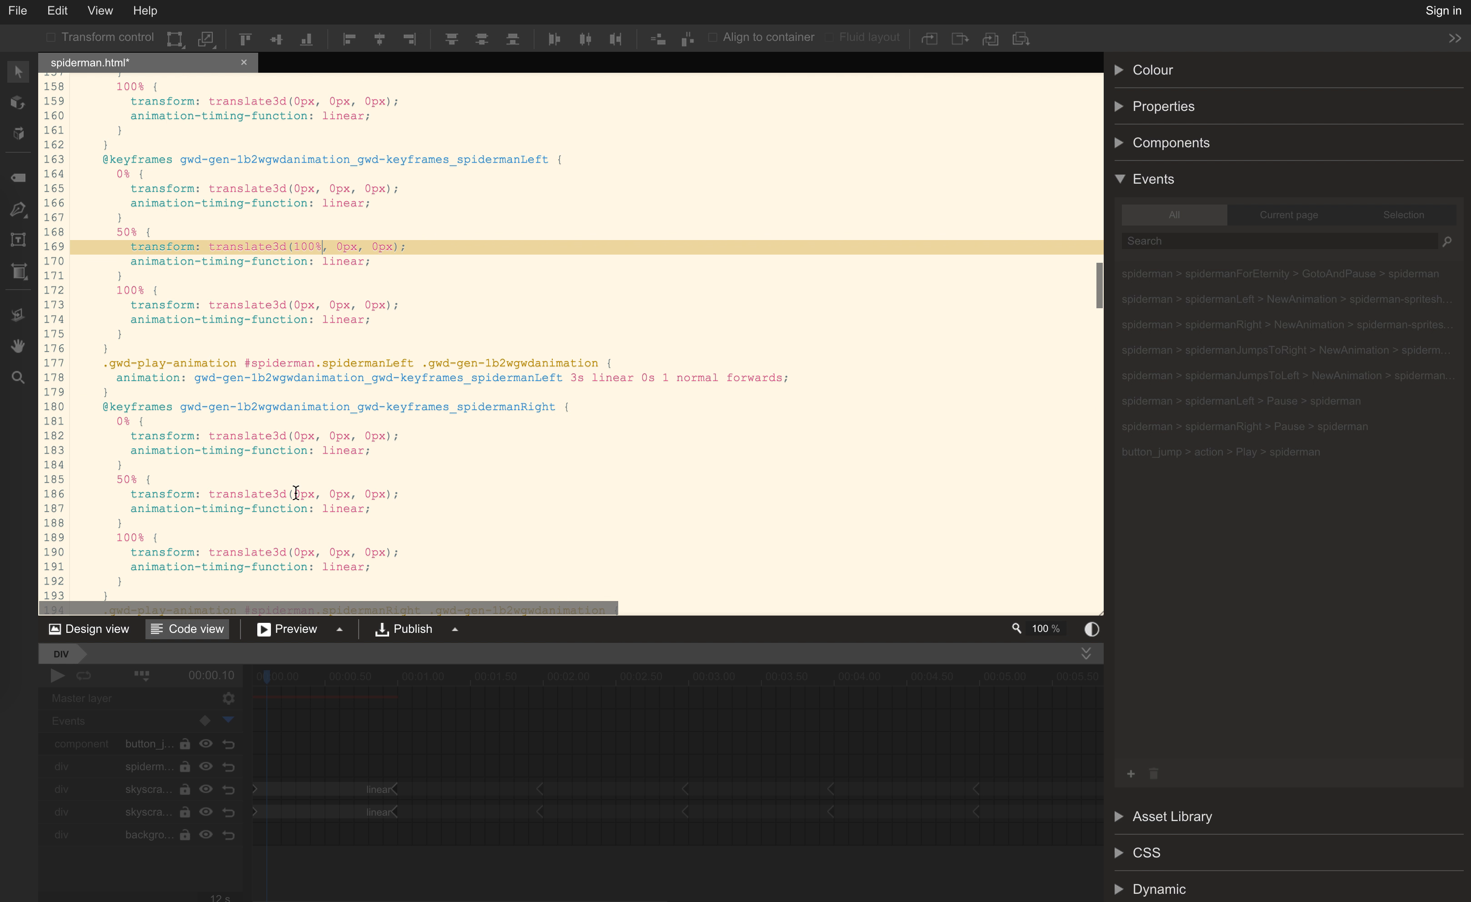
double_click(314, 494)
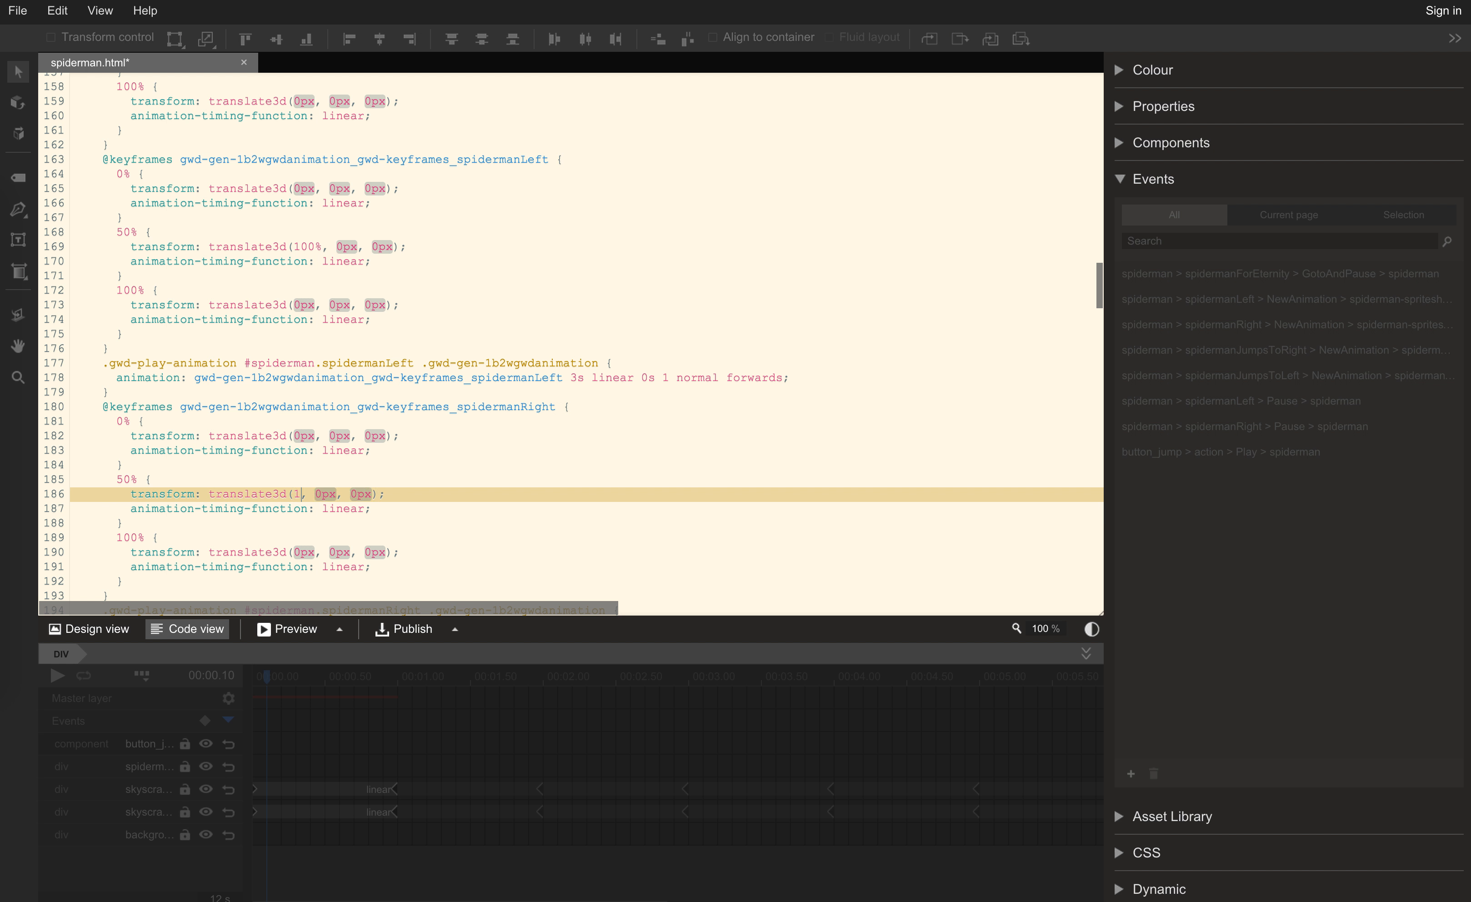
type("100%")
scroll(306, 493, "down", 6)
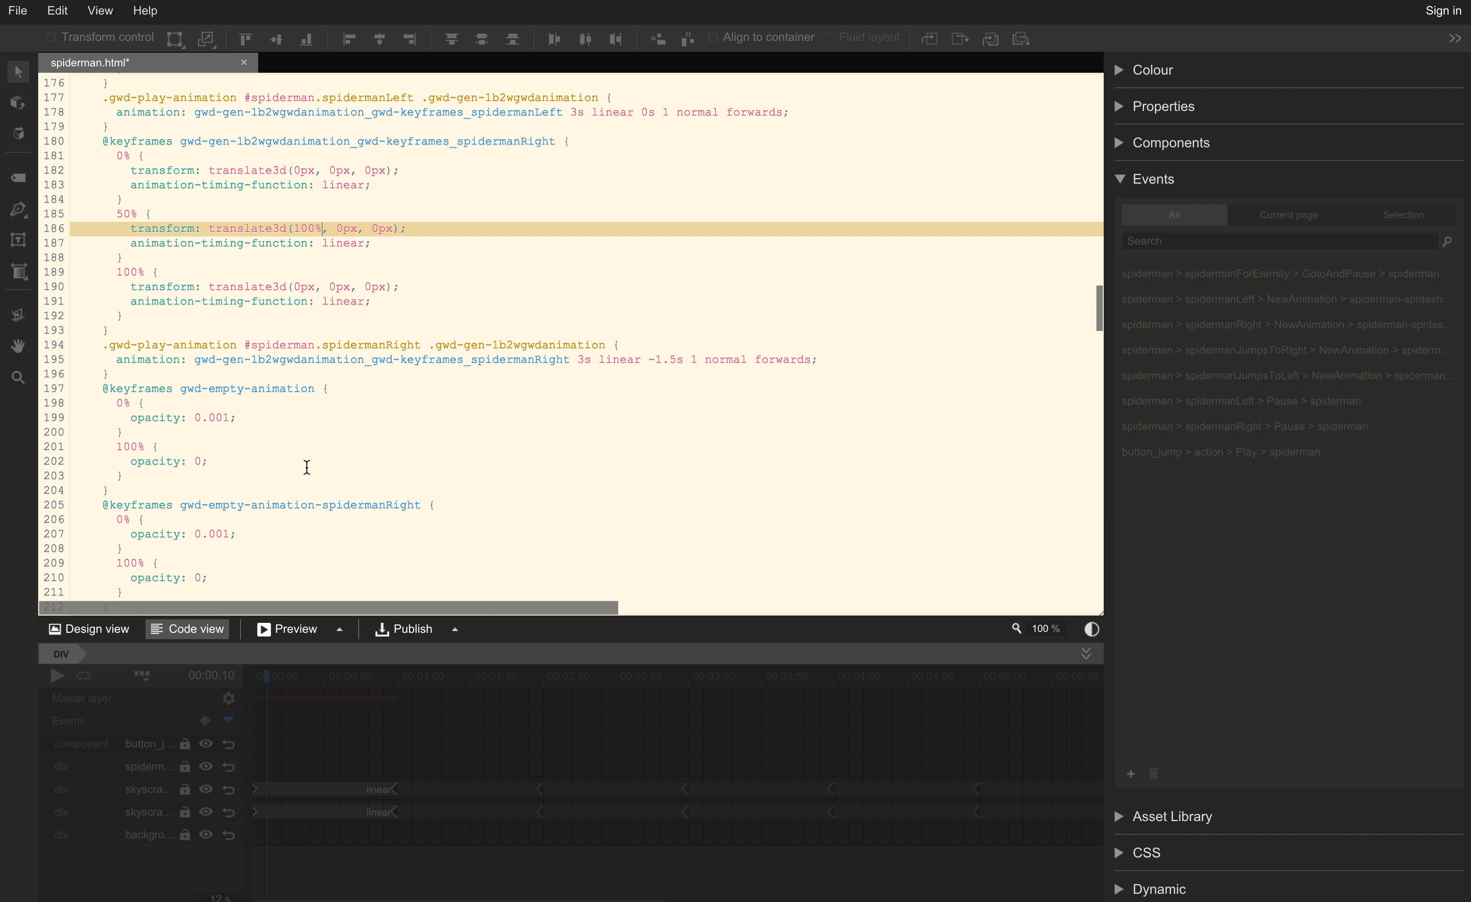
scroll(320, 447, "down", 7)
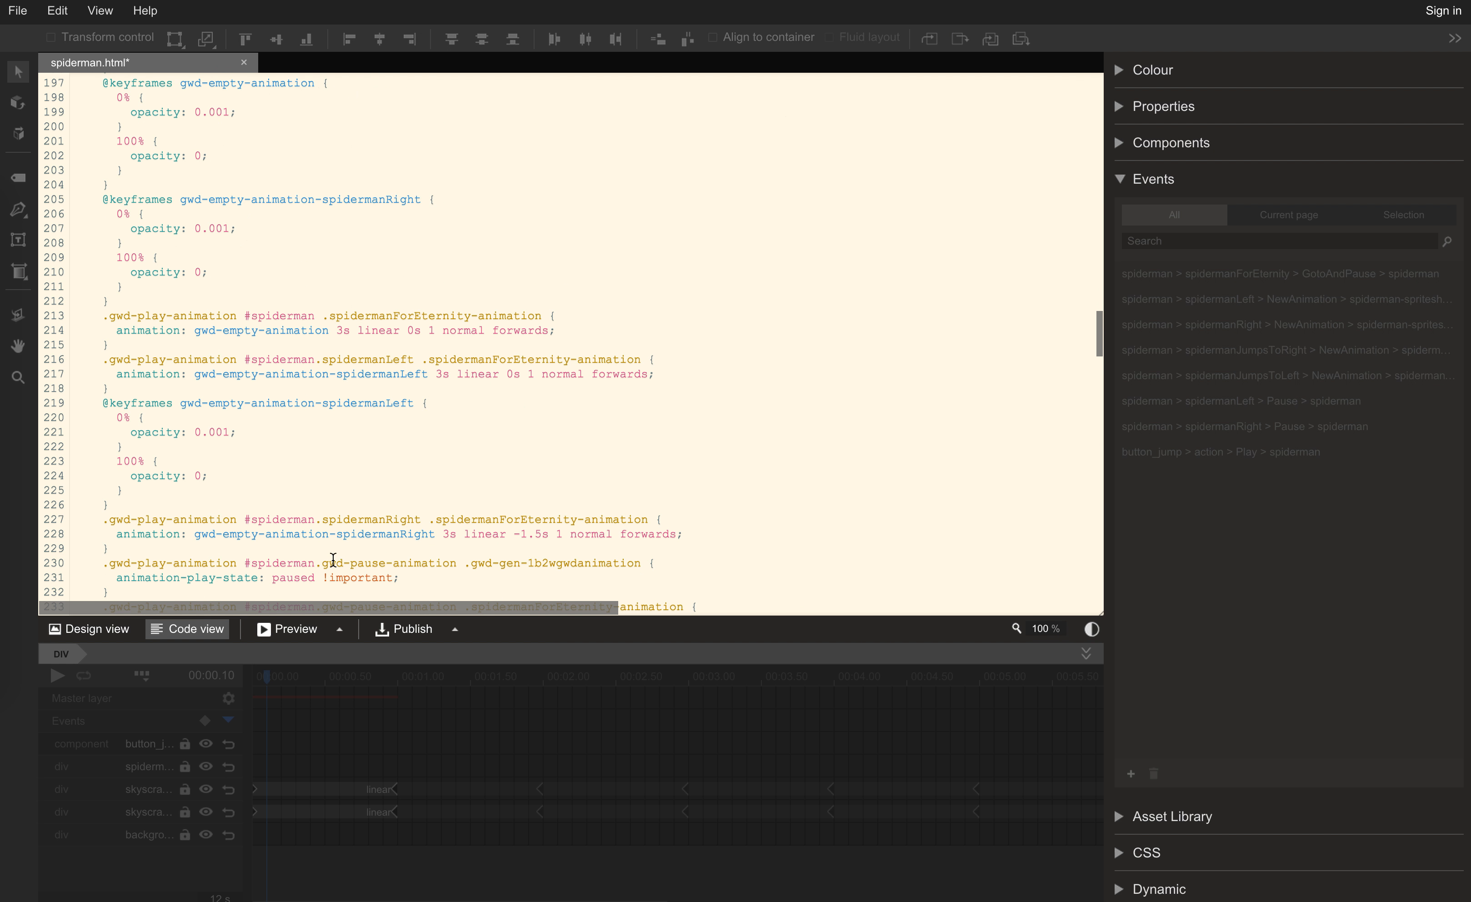
Preview the page and test the jumps by tapping the stage with the browser window shrunk and enlarged.
left_click(296, 631)
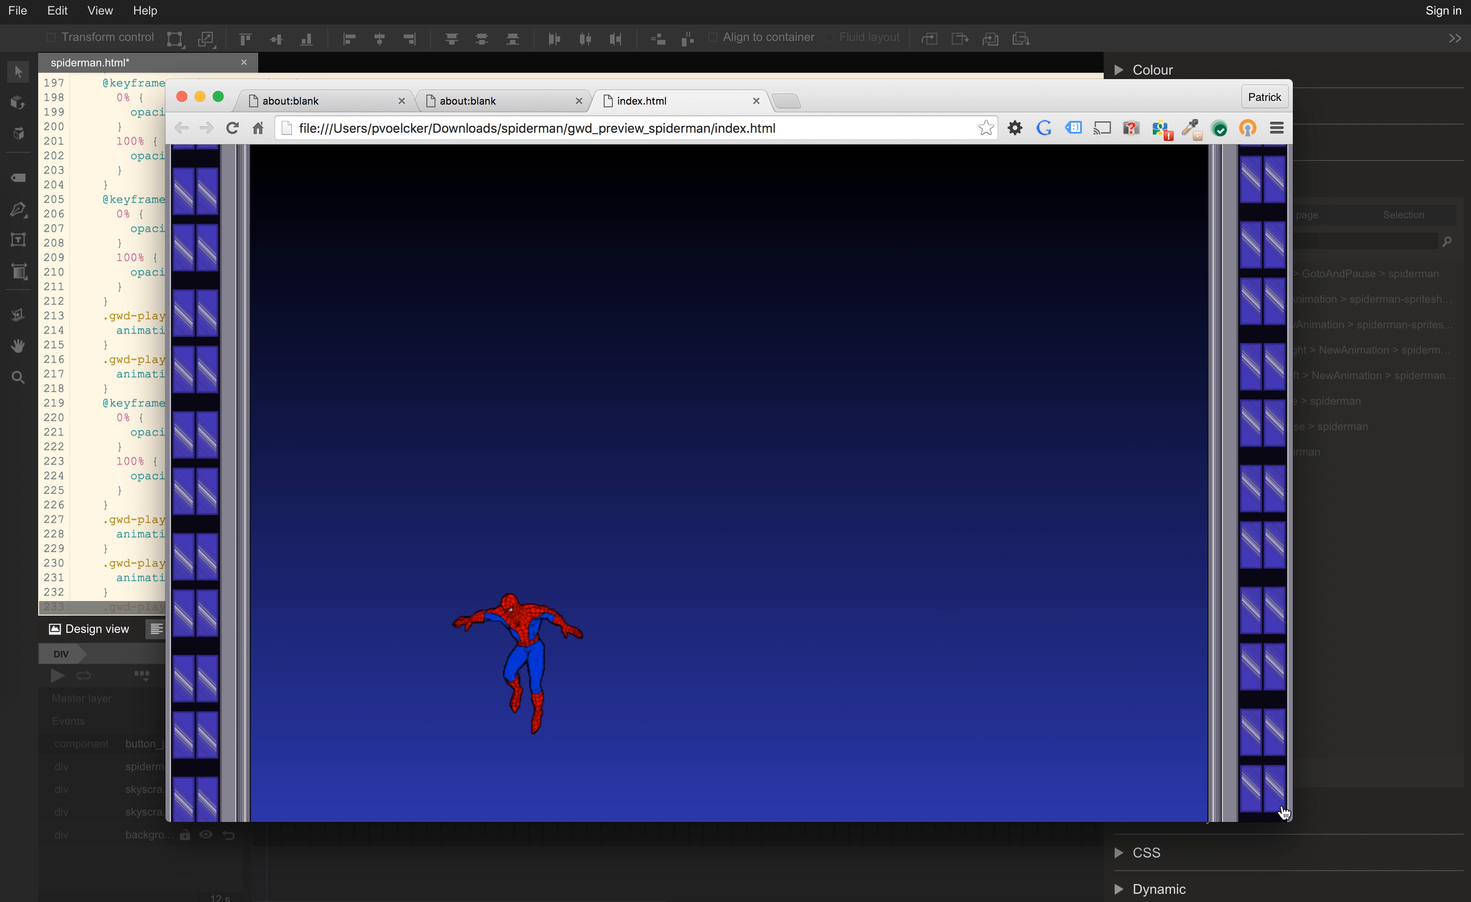
left_click_drag(1283, 810, 783, 572)
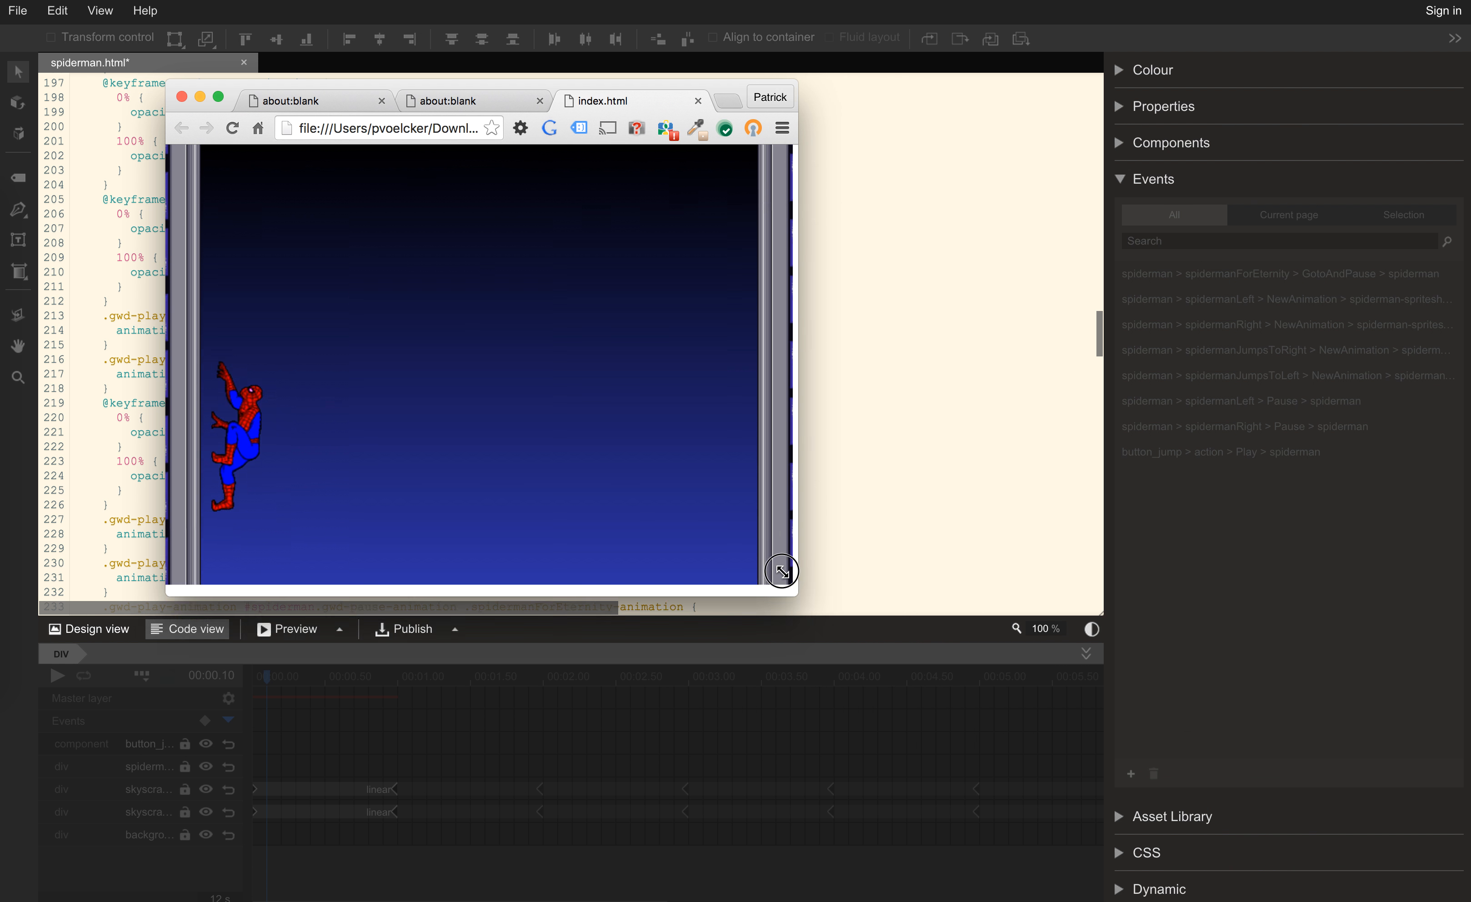
left_click(297, 298)
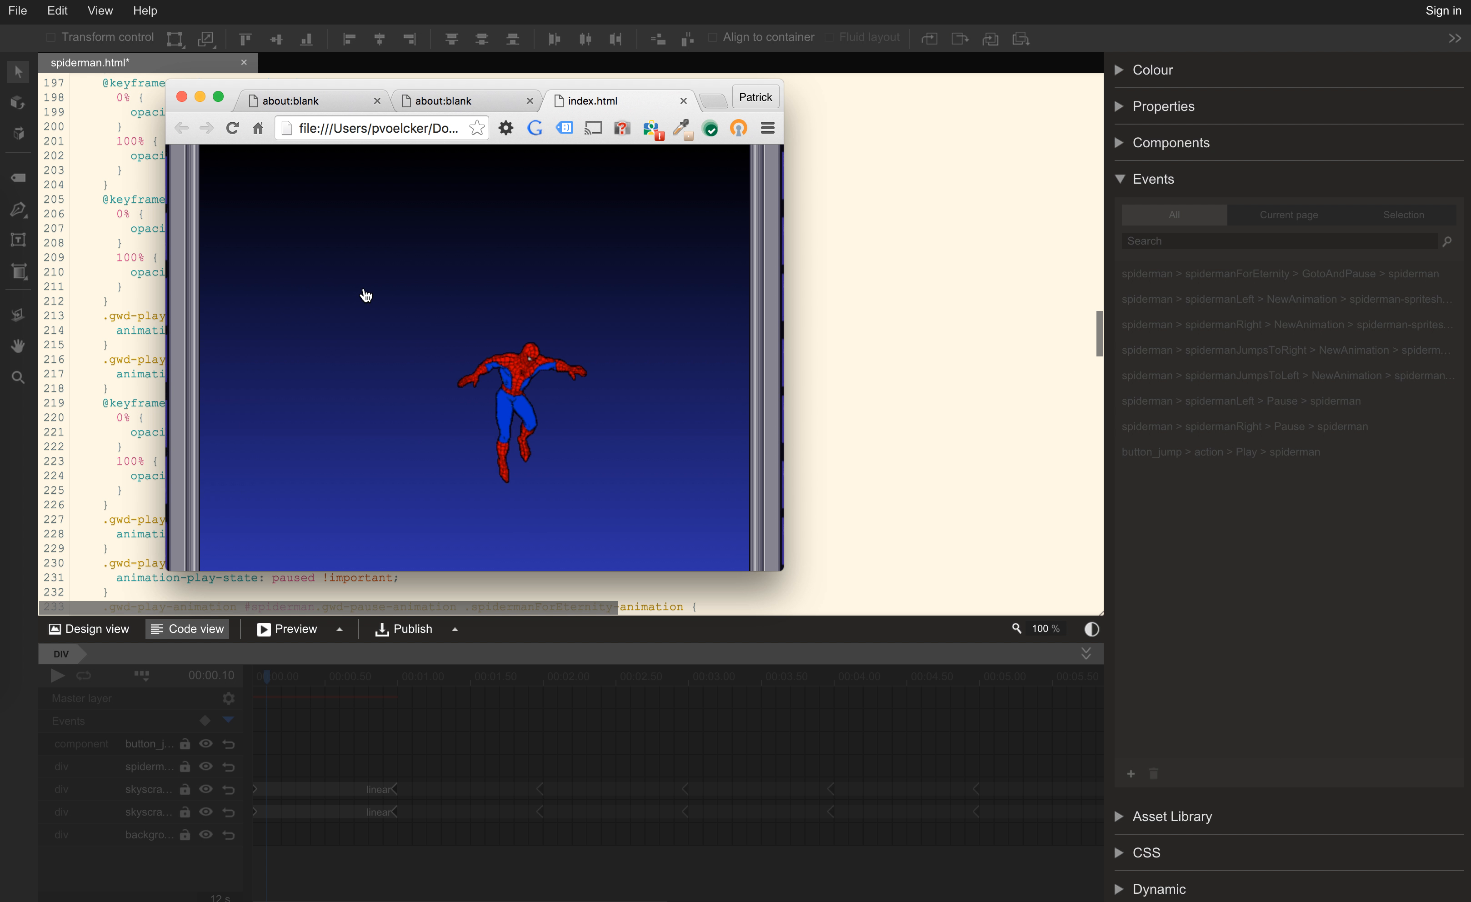
left_click(458, 295)
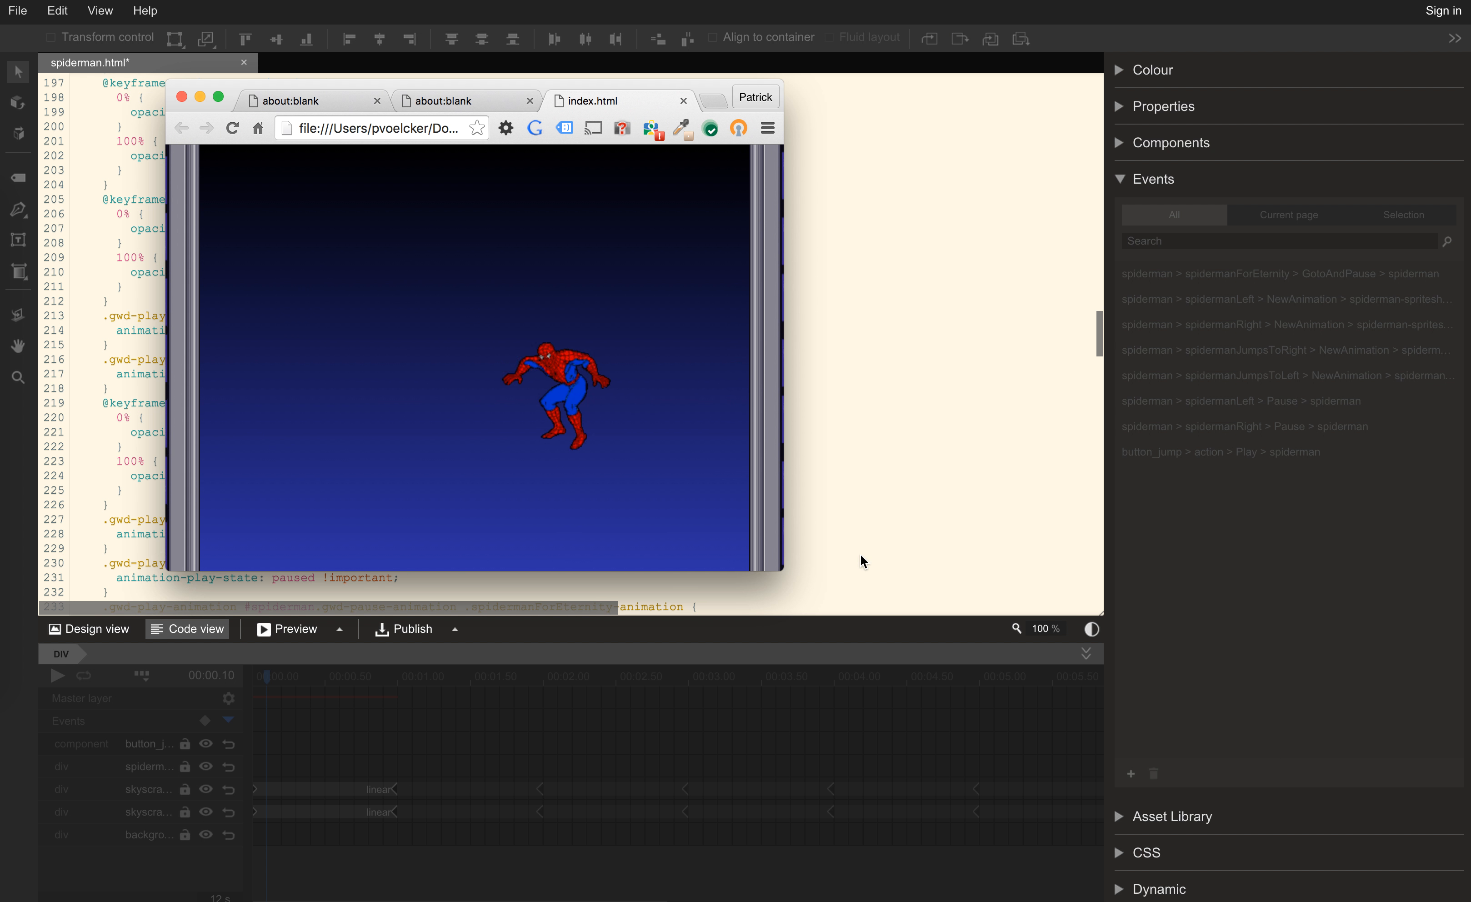
left_click_drag(783, 570, 1366, 863)
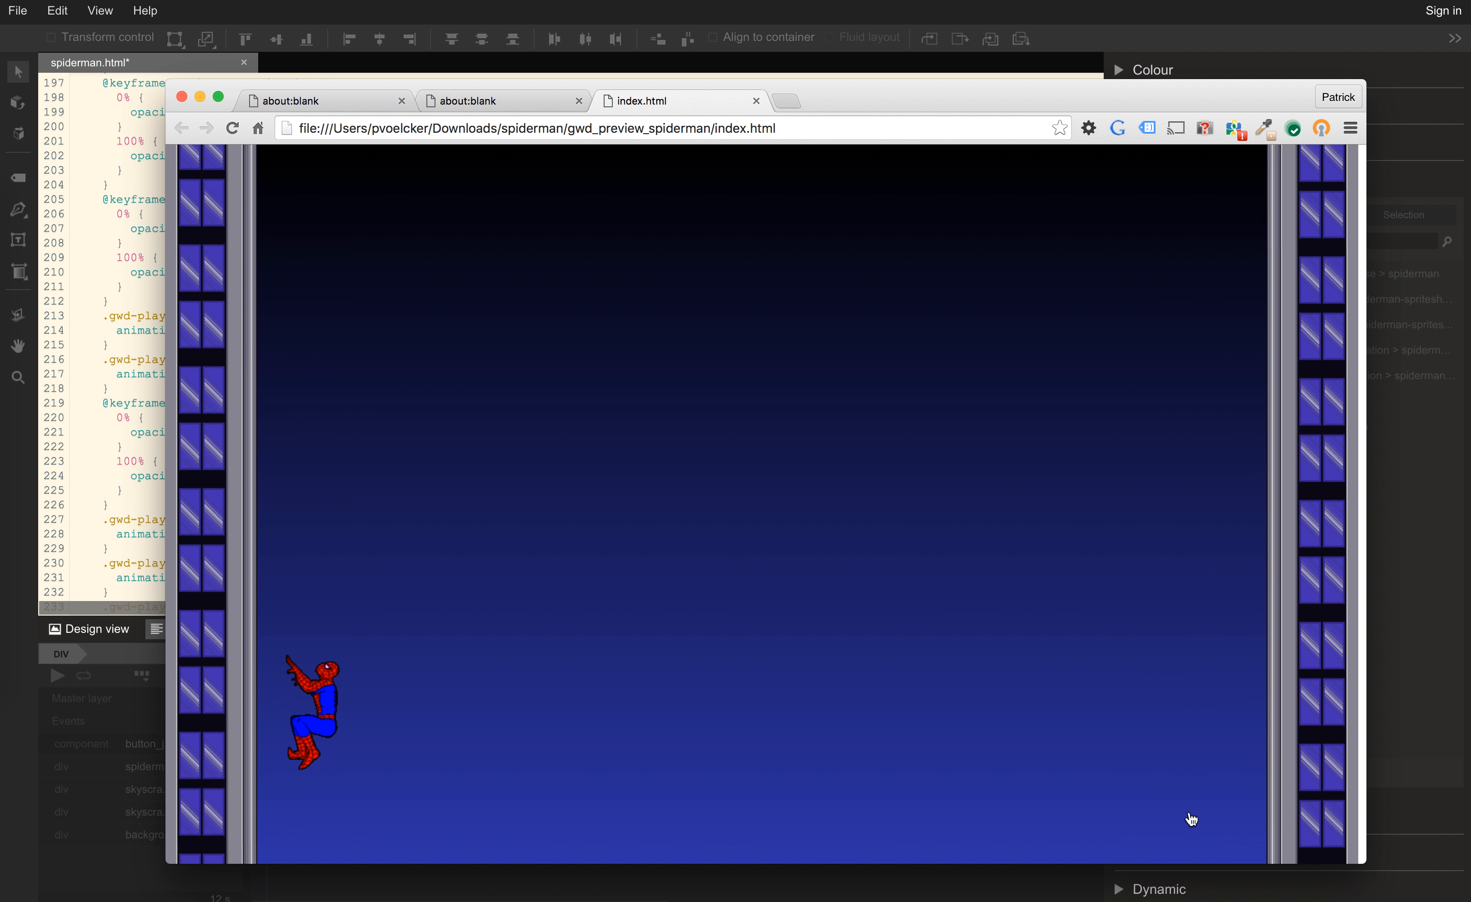
left_click(673, 584)
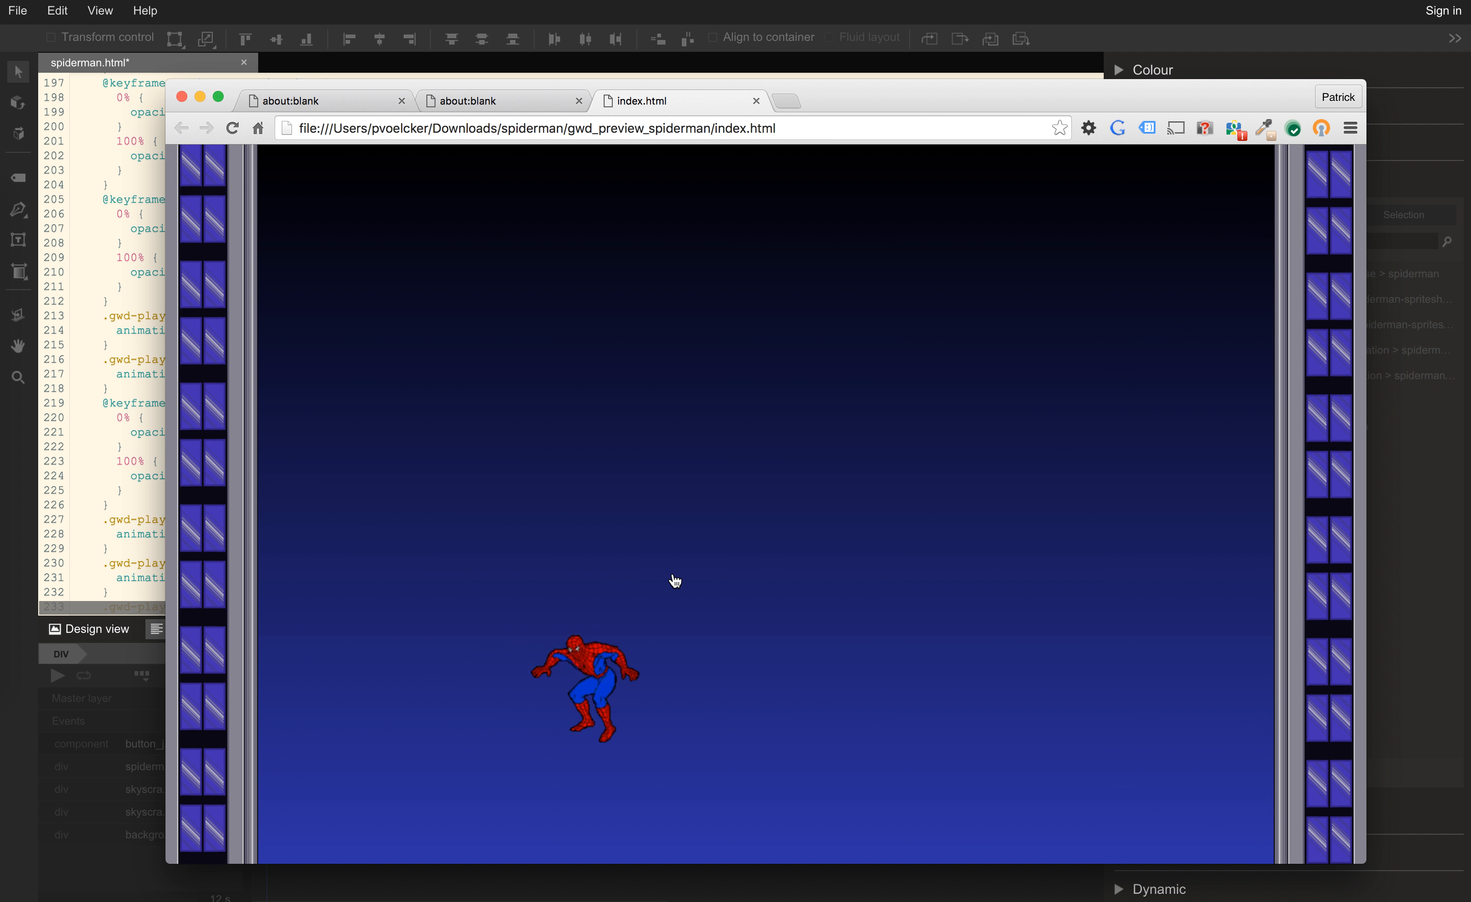
left_click(725, 549)
left_click(724, 549)
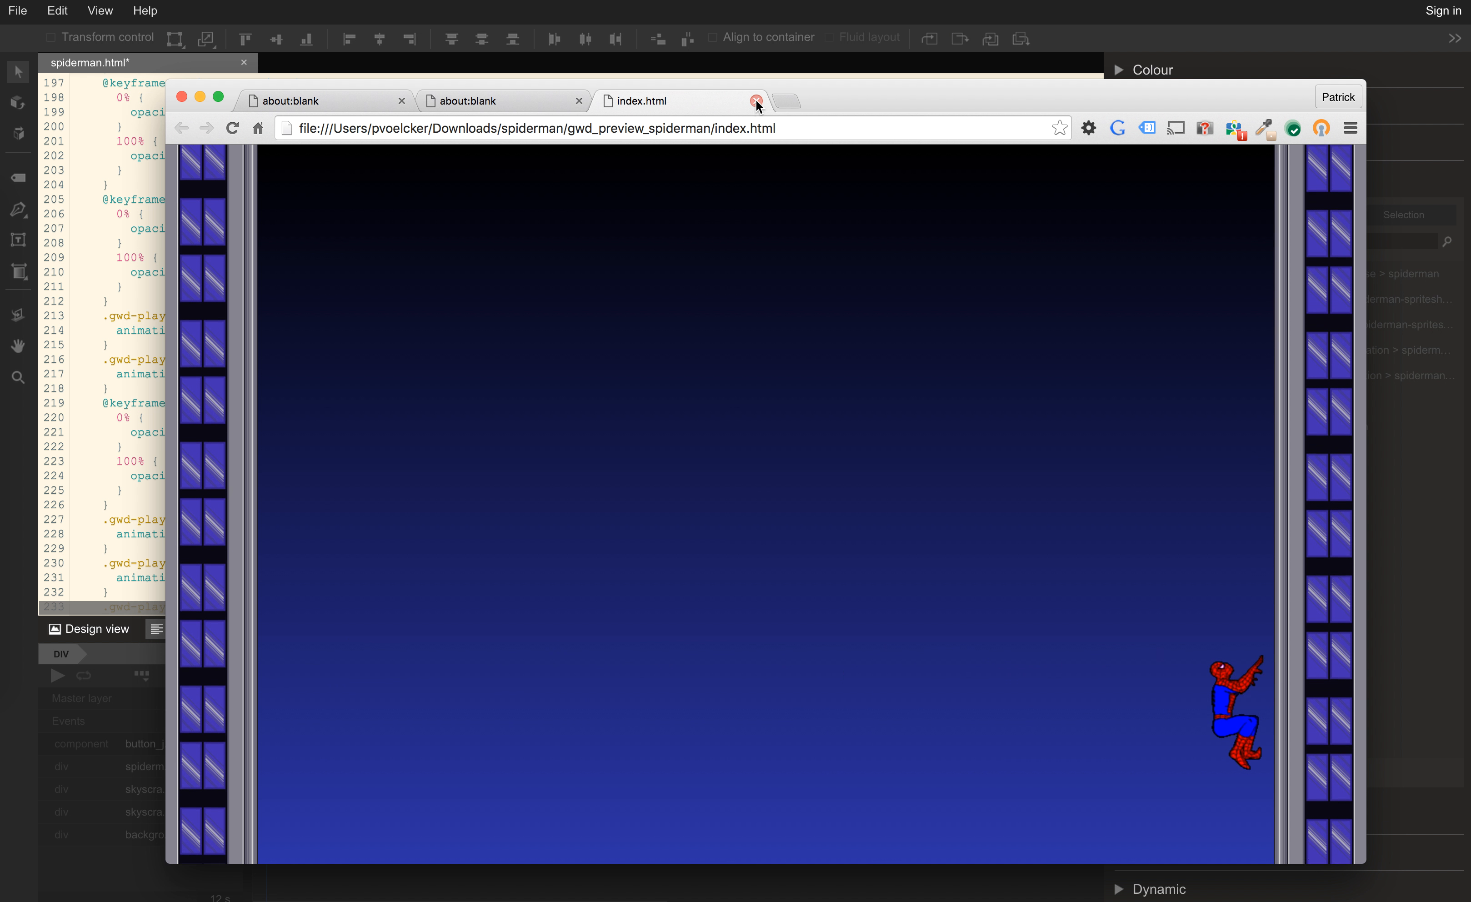